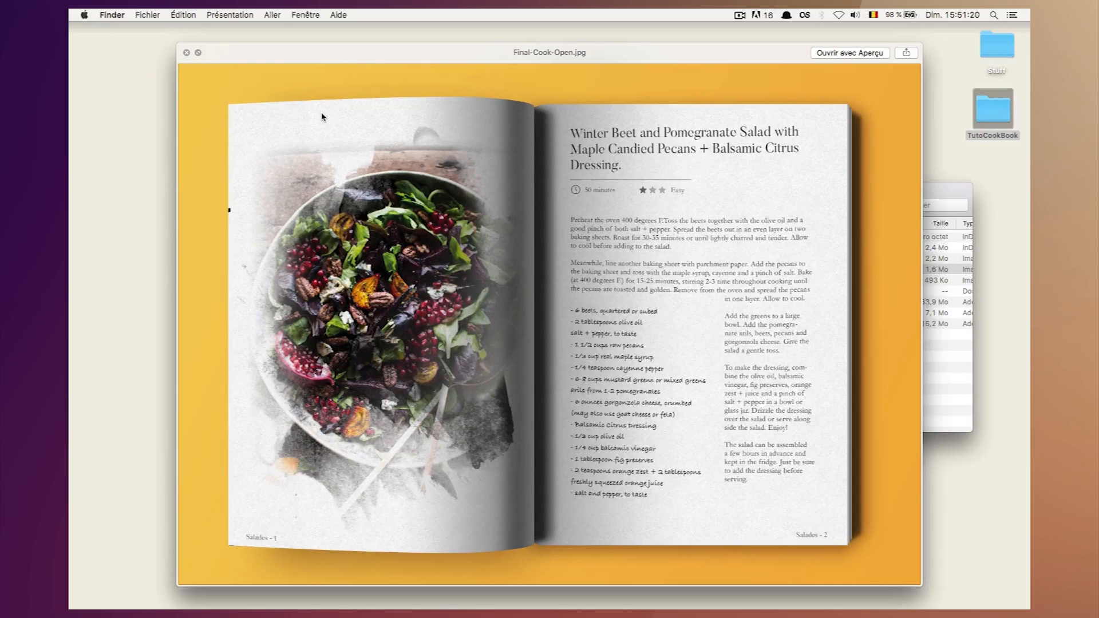
Switch to InDesign and start a new document with a custom page size of 160 mm wide by 240 mm high.
key("space")
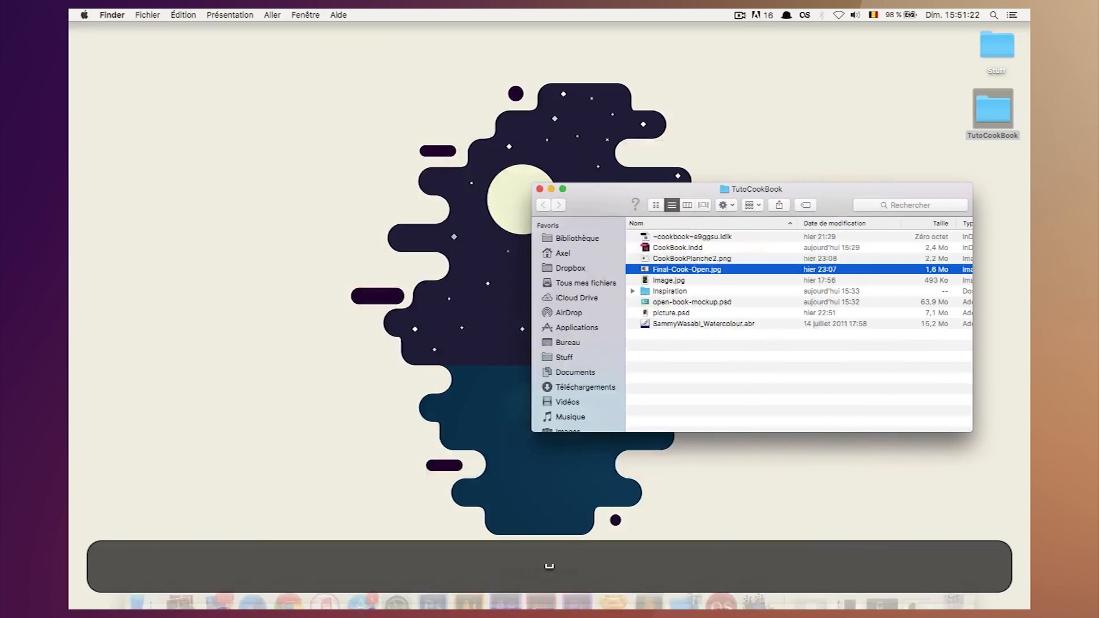
left_click(544, 587)
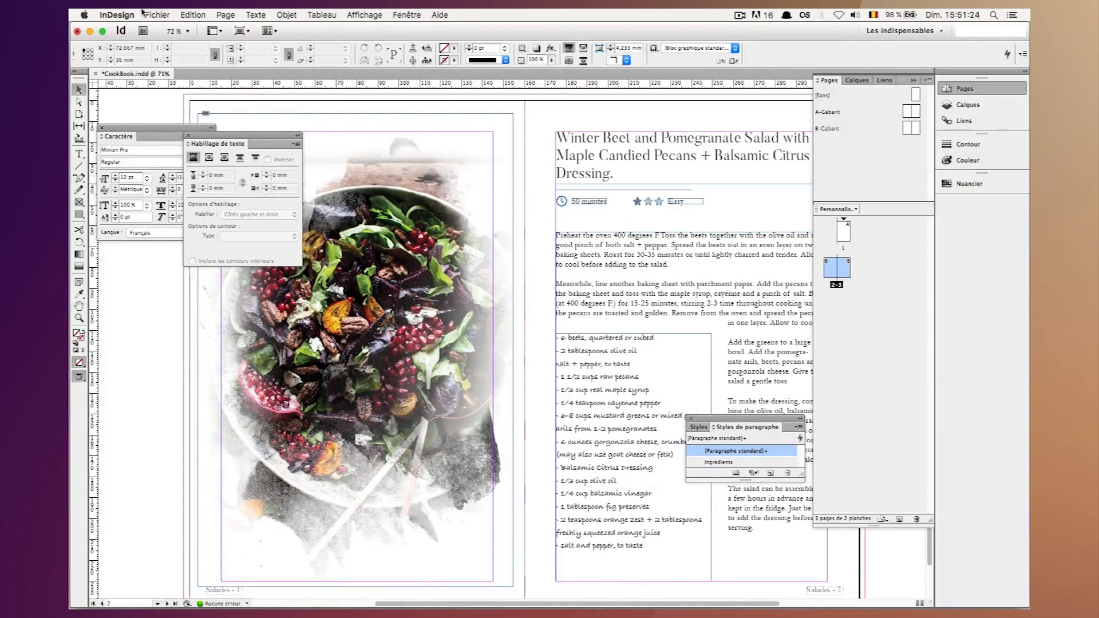
left_click(158, 15)
mouse_move(162, 27)
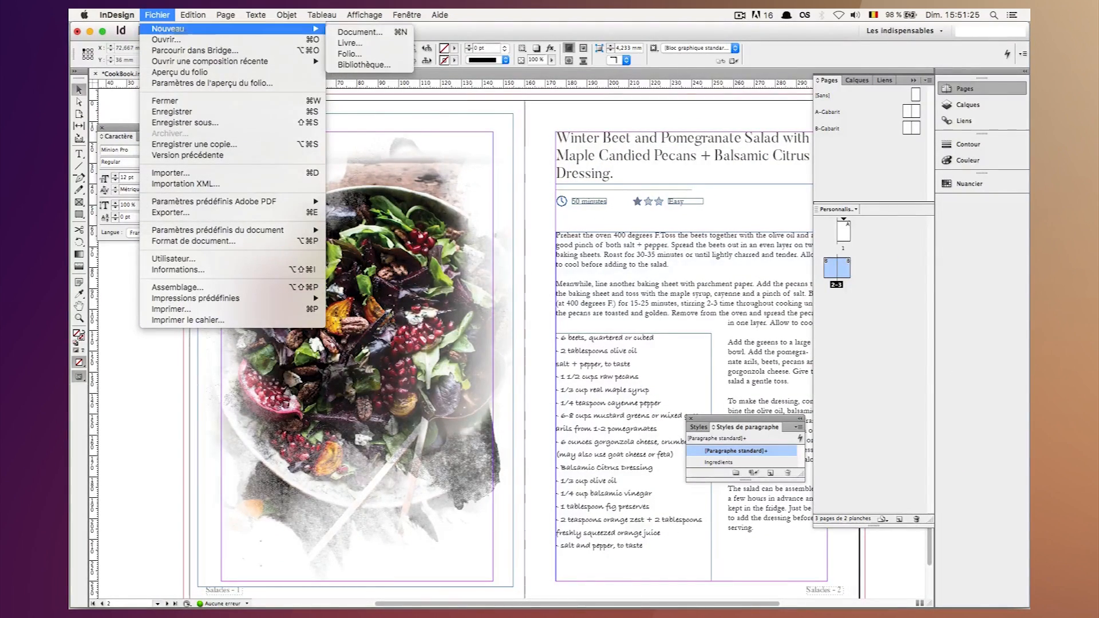
left_click(352, 32)
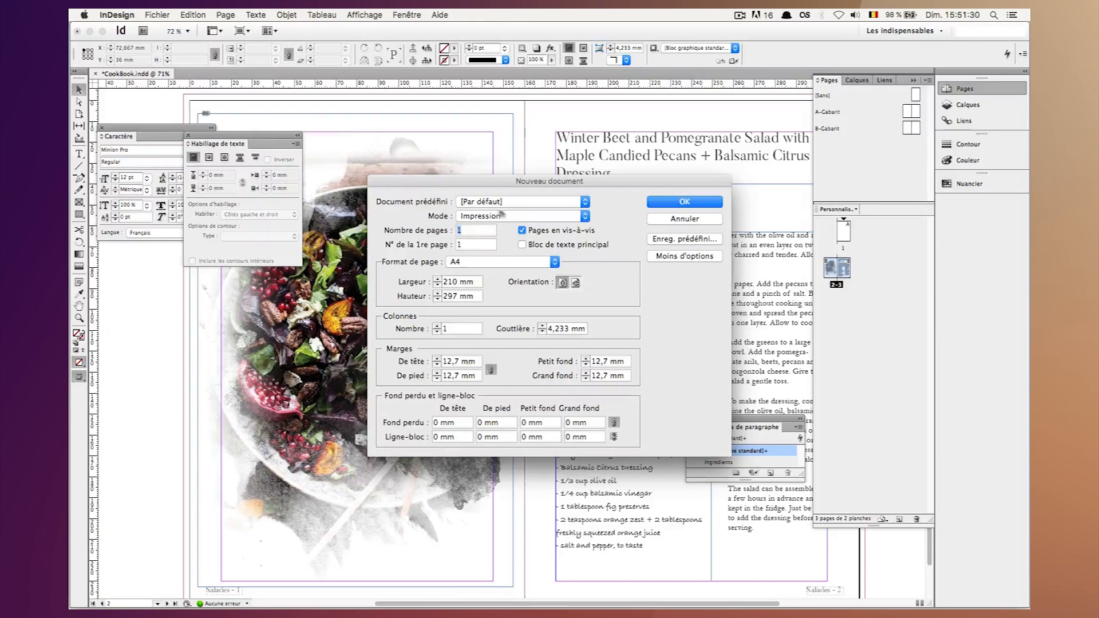
triple_click(477, 281)
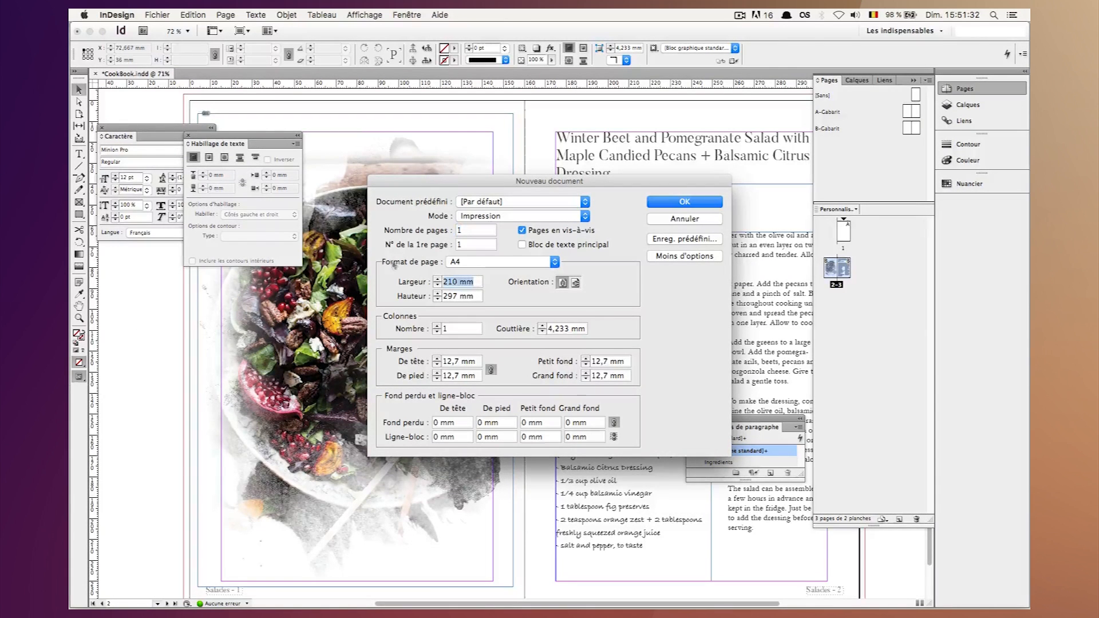
type("17")
key("BackSpace")
type("60")
key("Tab")
type("2")
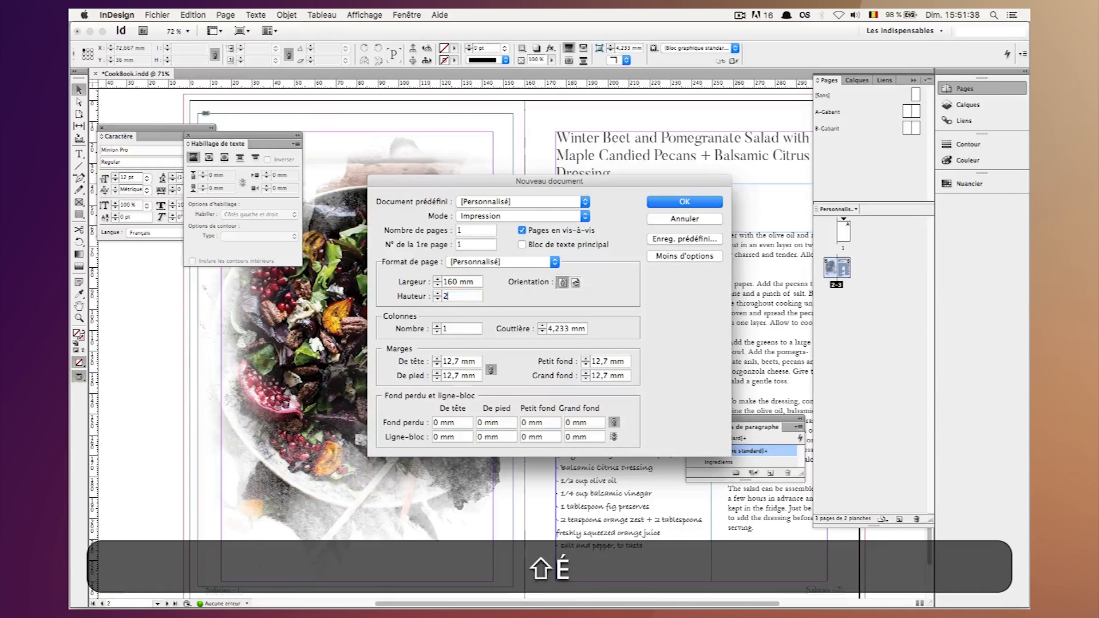
type("40 m")
Set all four page margins of the new document to 15 mm.
key("Tab")
key("Tab")
key("Tab")
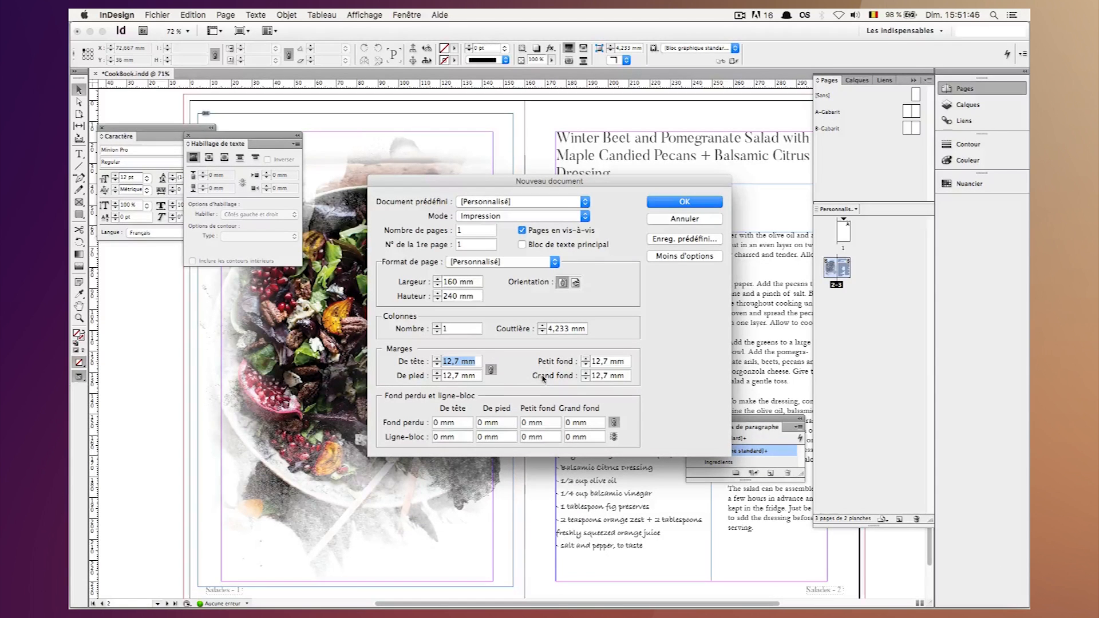
type("15")
key("Tab")
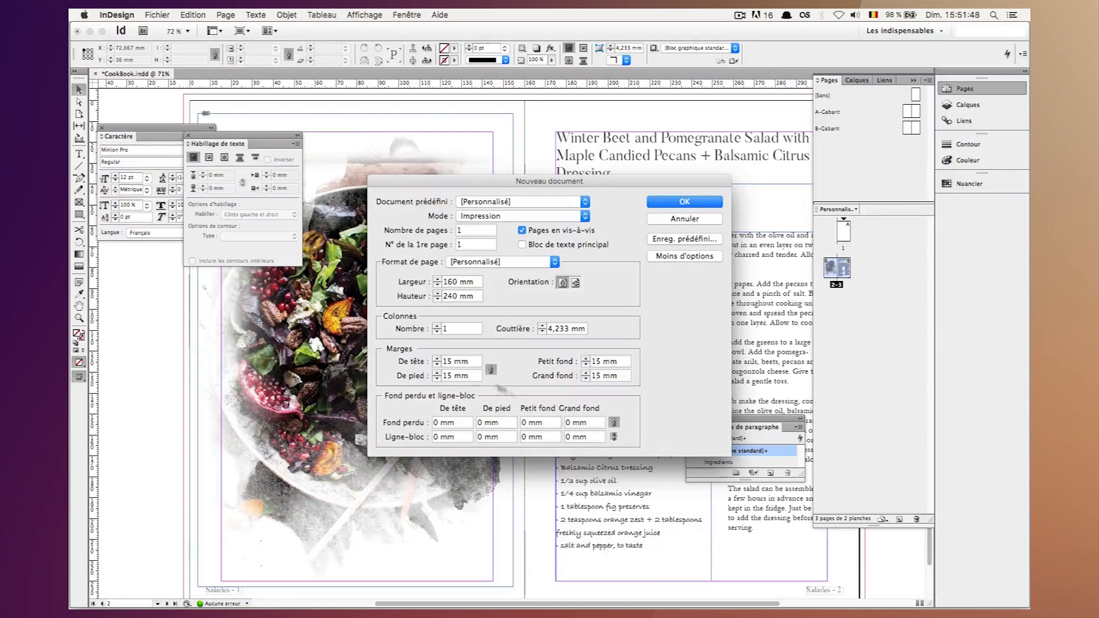
Unlink the margin values and set only the bottom margin to 10 mm.
left_click(491, 369)
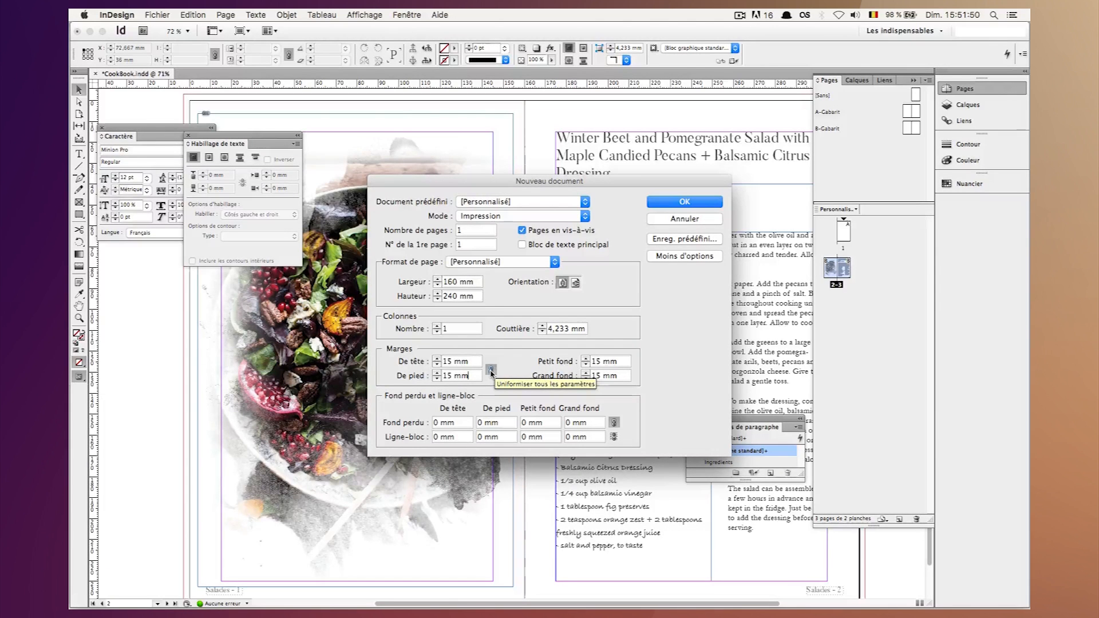
left_click(490, 370)
triple_click(467, 378)
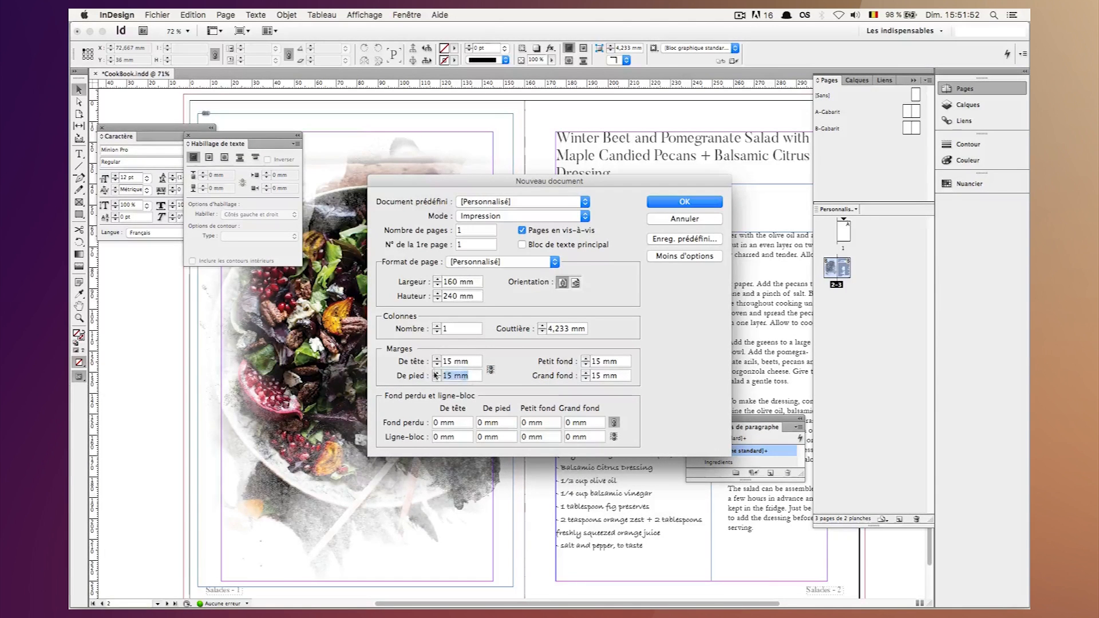
key("BackSpace")
type("10mm")
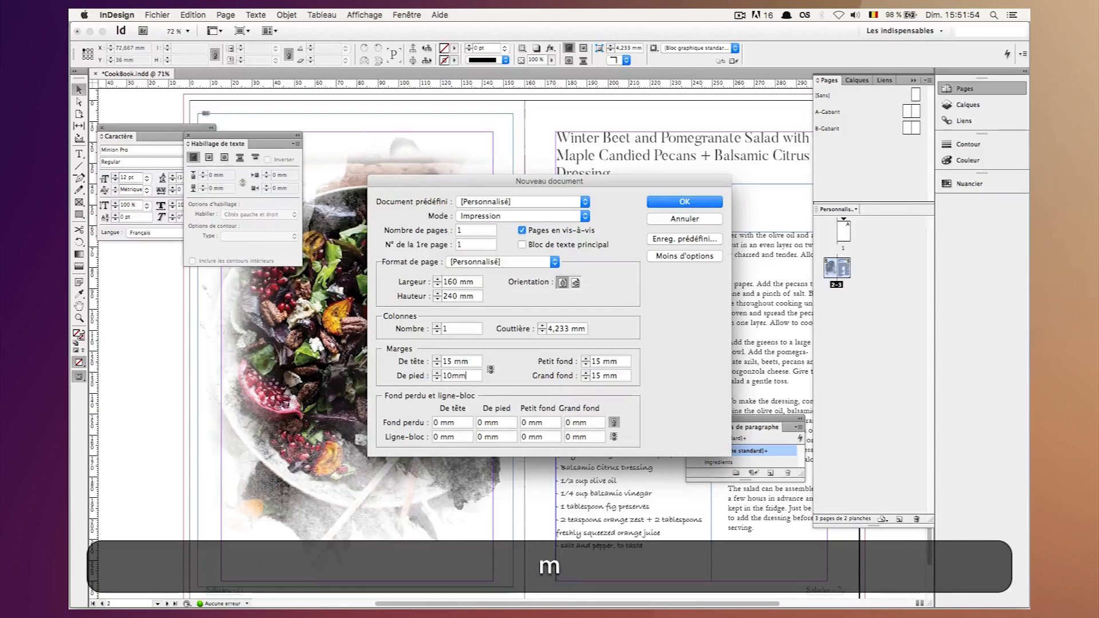
left_click(471, 364)
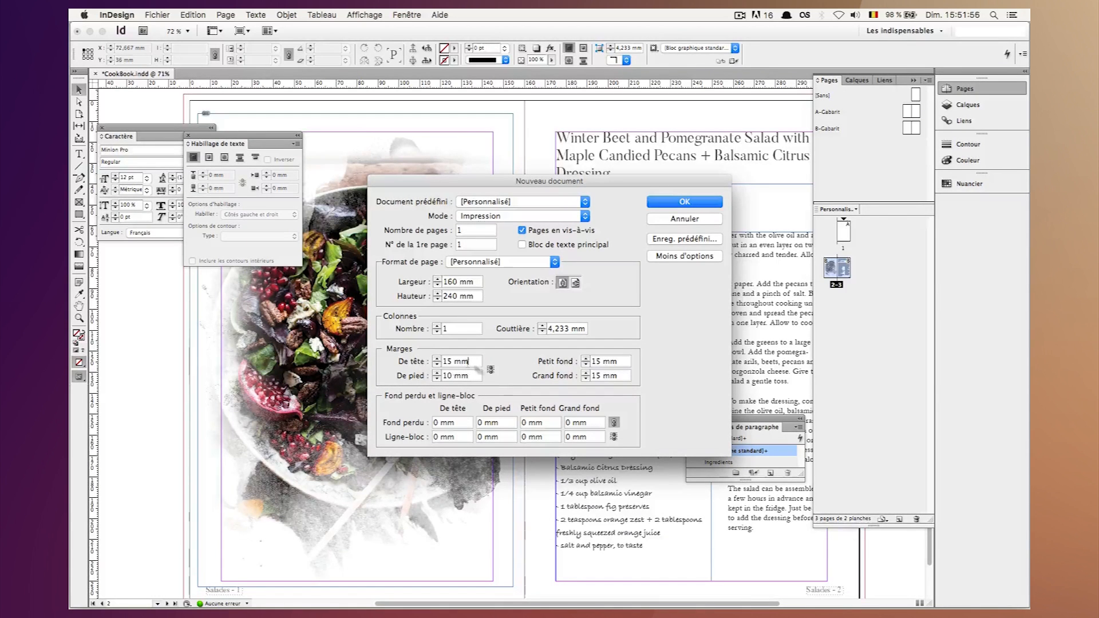
Set the bleed to 3 mm on all sides and create the document.
triple_click(455, 422)
type("3")
left_click(506, 426)
left_click(677, 204)
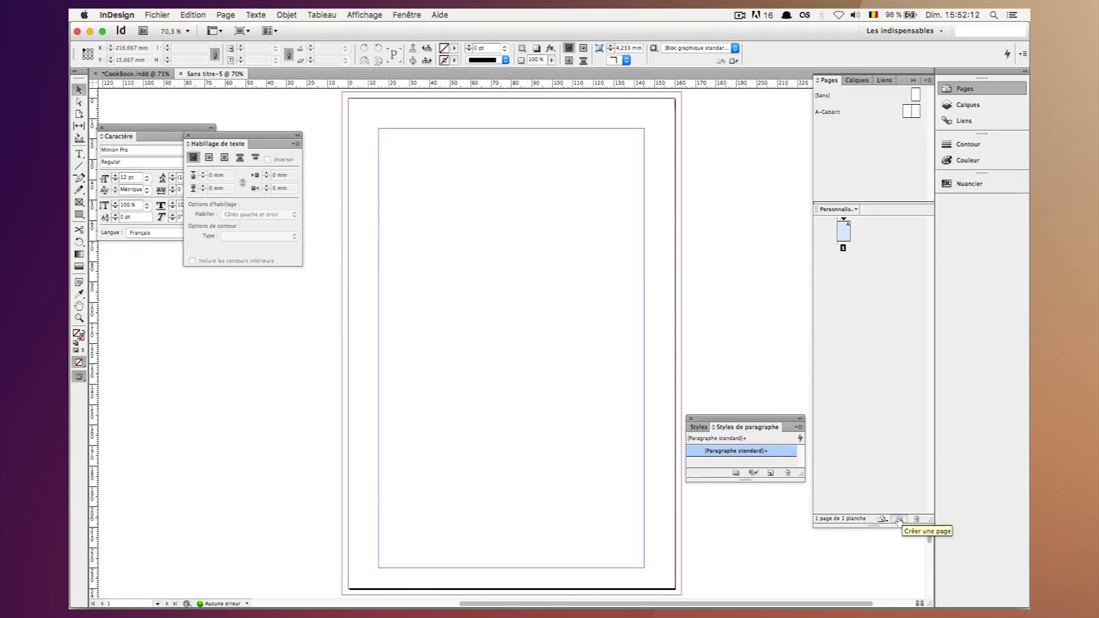
Add two pages after the first page to form the facing 2-3 spread.
left_click(897, 520)
left_click(897, 520)
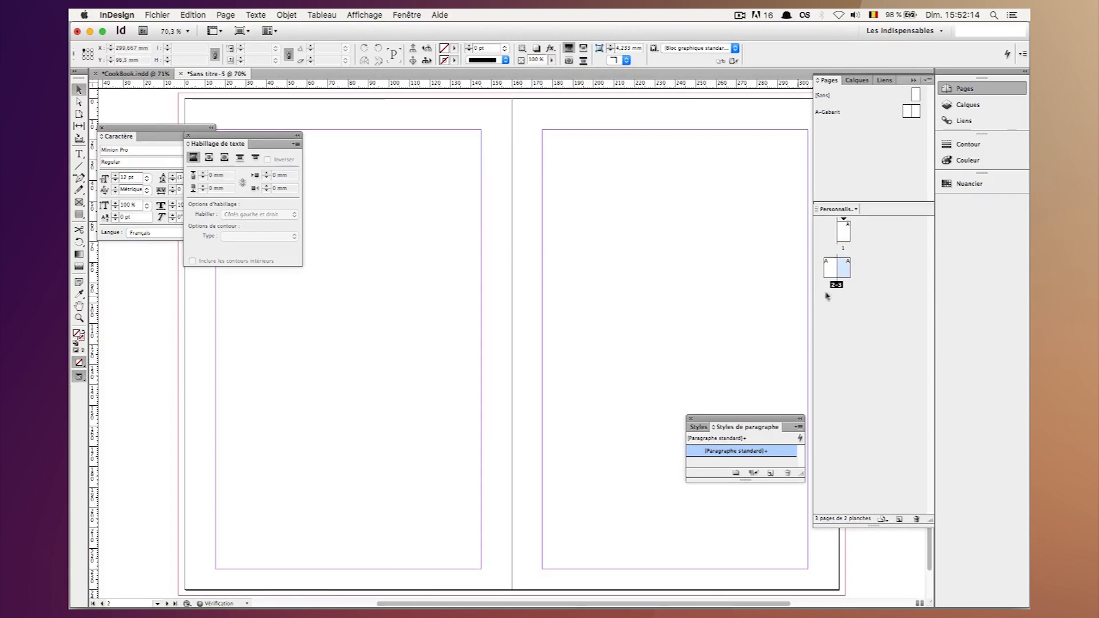
left_click(831, 276)
left_click(844, 268)
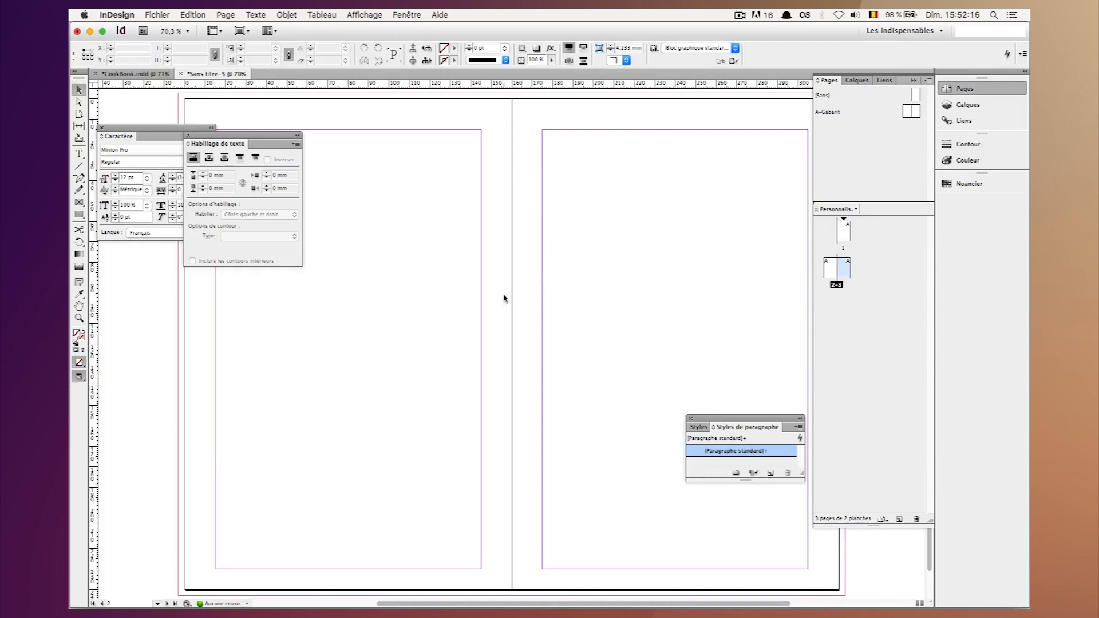
key("cmd+minus")
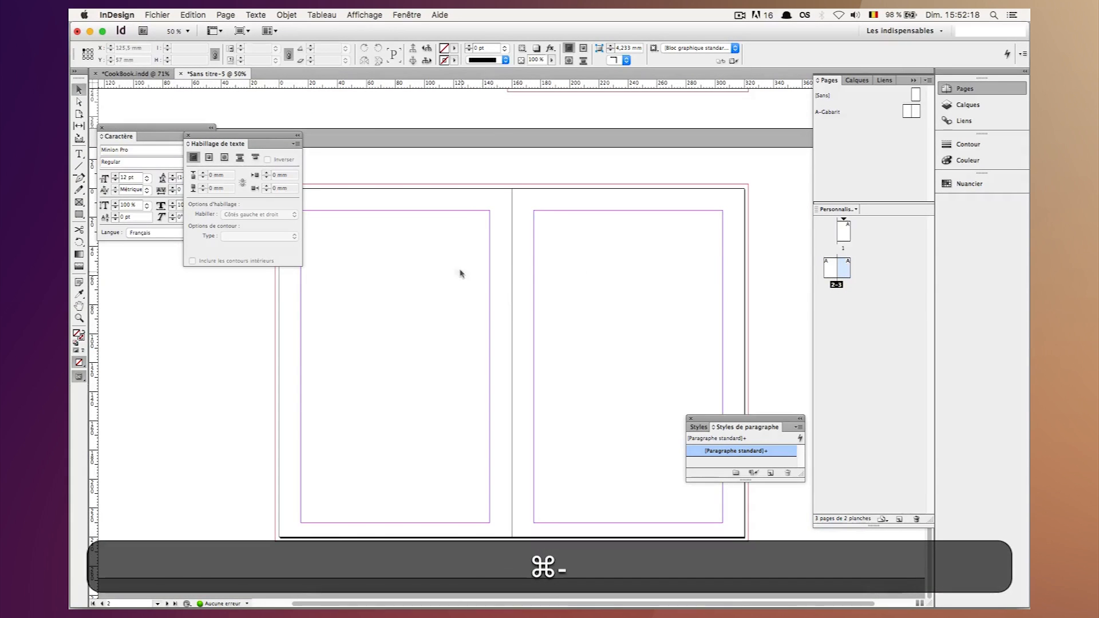
Preview Final-Cook-Open.jpg in Finder to check the finished book layout, and return to the InDesign document.
left_click(175, 593)
key("space")
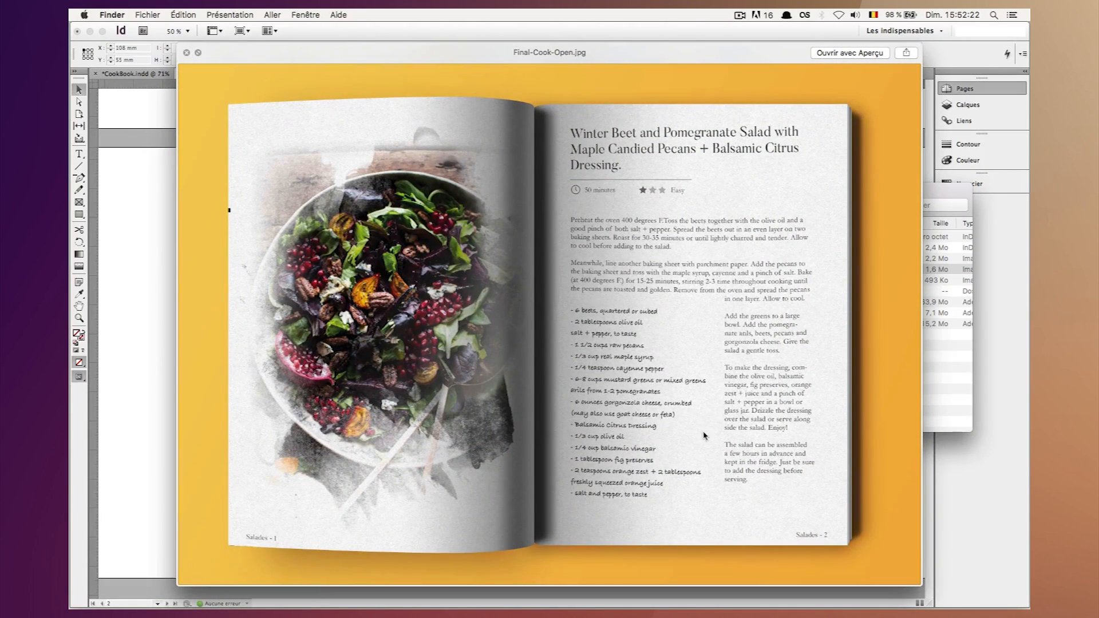
key("space")
left_click(439, 402)
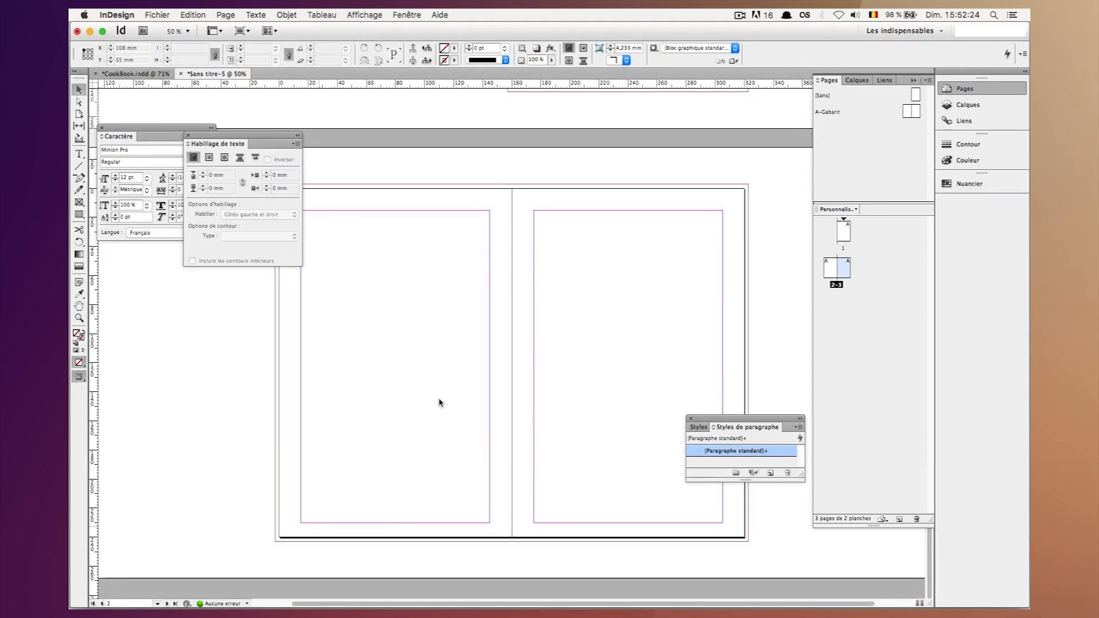
Switch to Chrome and look through the salad recipe page's photos, ingredients and instructions.
left_click(307, 595)
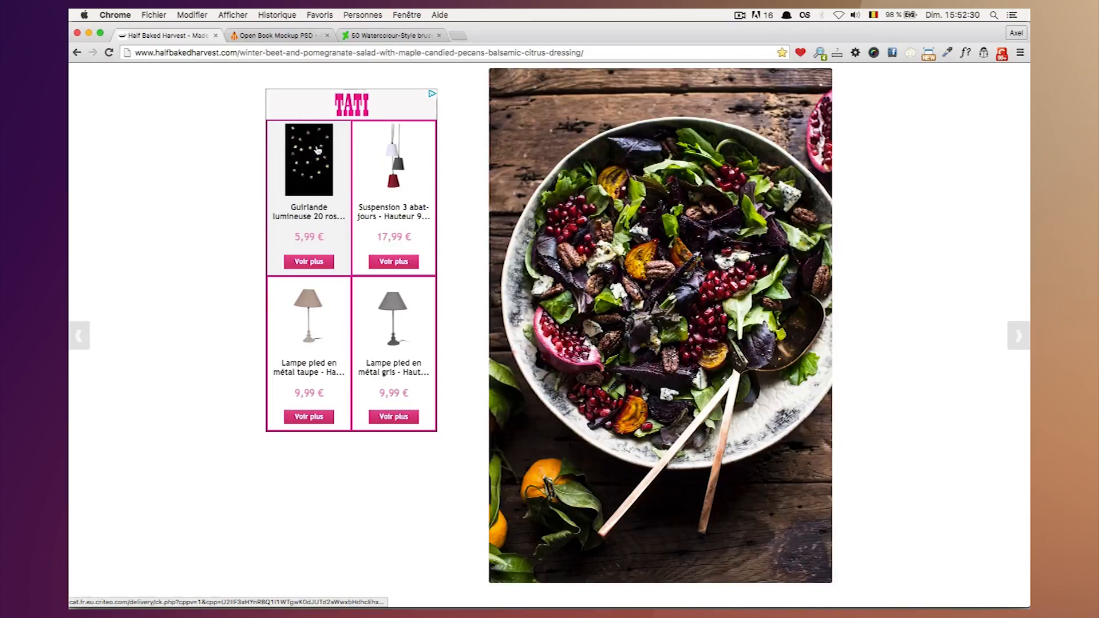
scroll(318, 151, "up", 15)
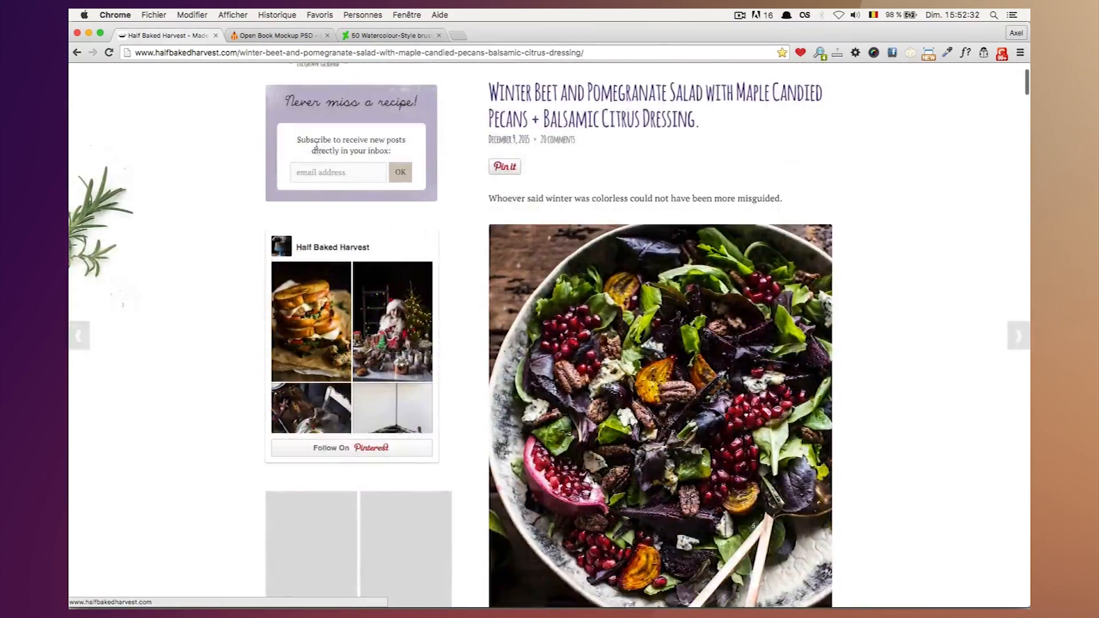
scroll(598, 203, "down", 20)
scroll(601, 202, "down", 10)
scroll(601, 201, "down", 8)
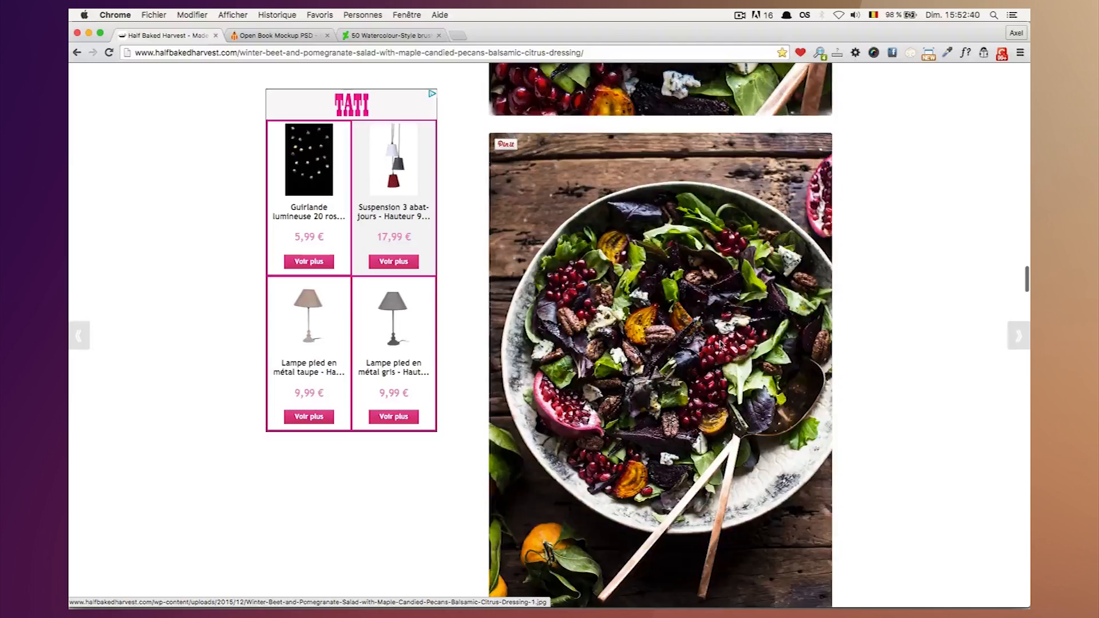
scroll(707, 312, "down", 10)
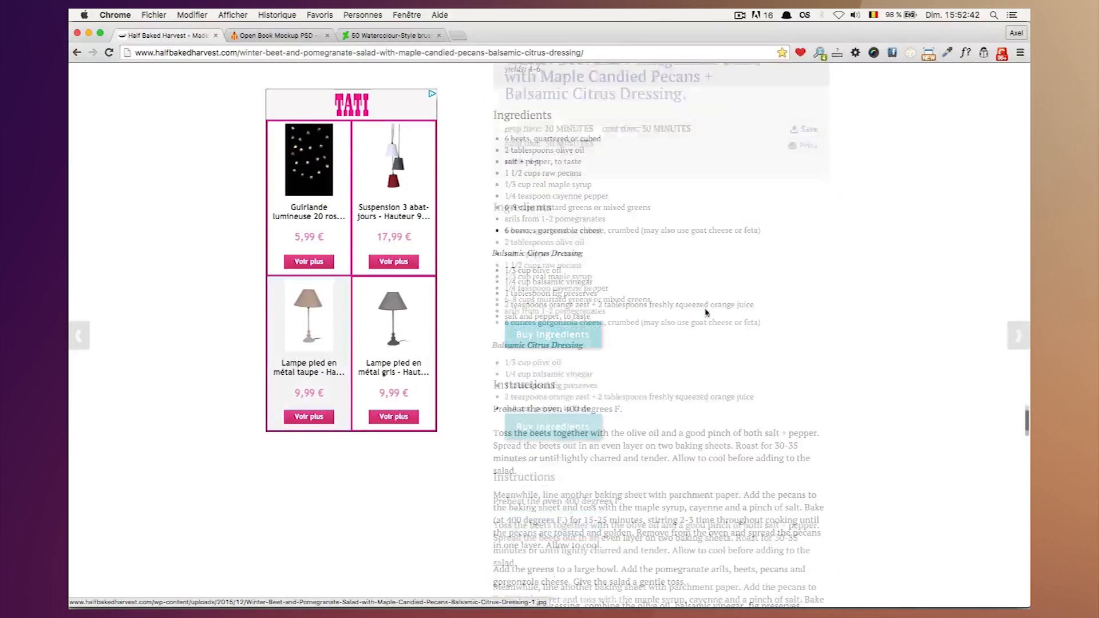
scroll(701, 309, "up", 2)
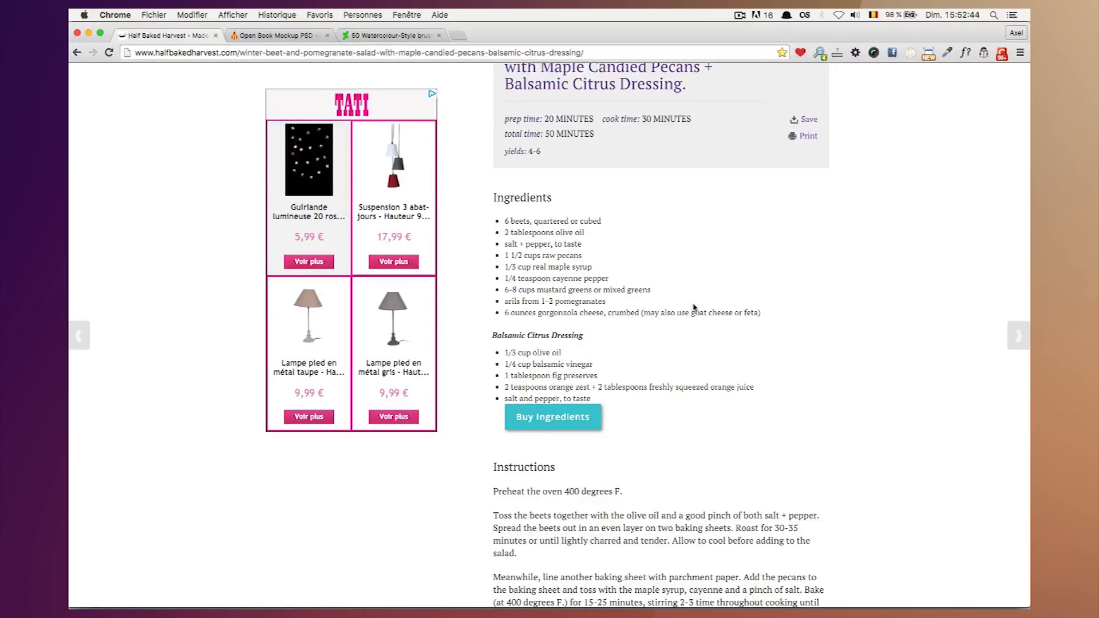
Preview Image.jpg from the TutoCookBook folder in Finder and open it in Photoshop.
mouse_move(675, 606)
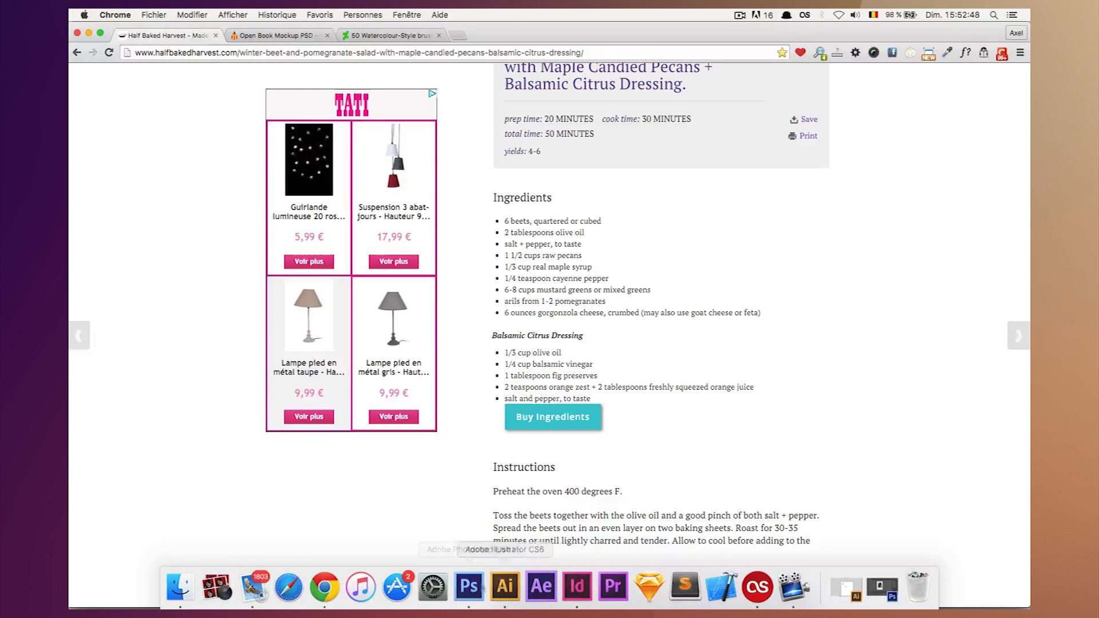
left_click(180, 586)
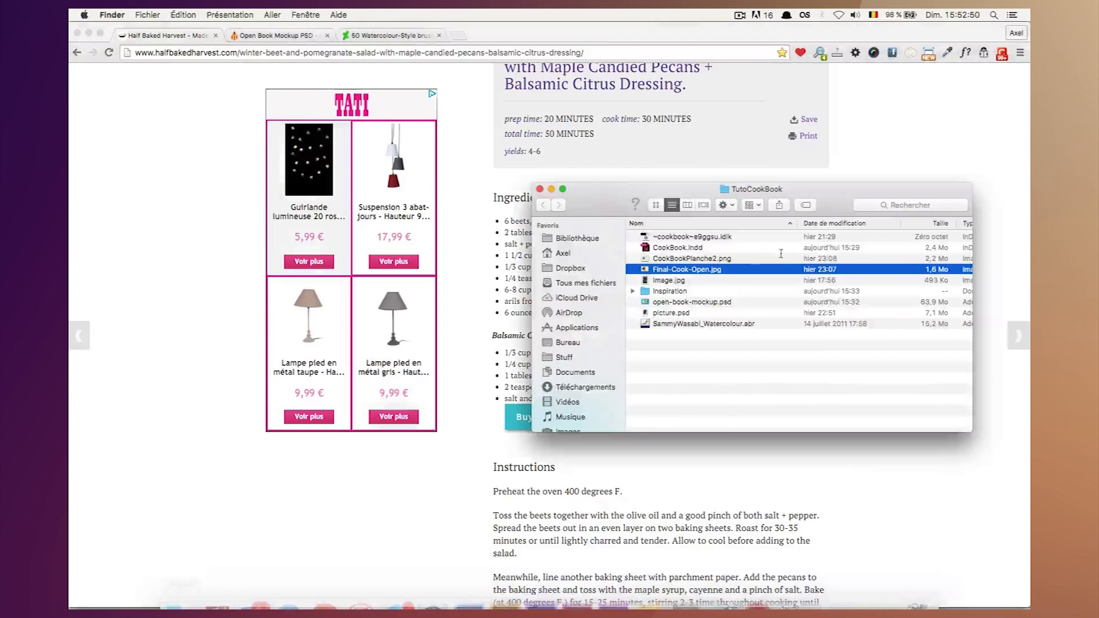
left_click(669, 280)
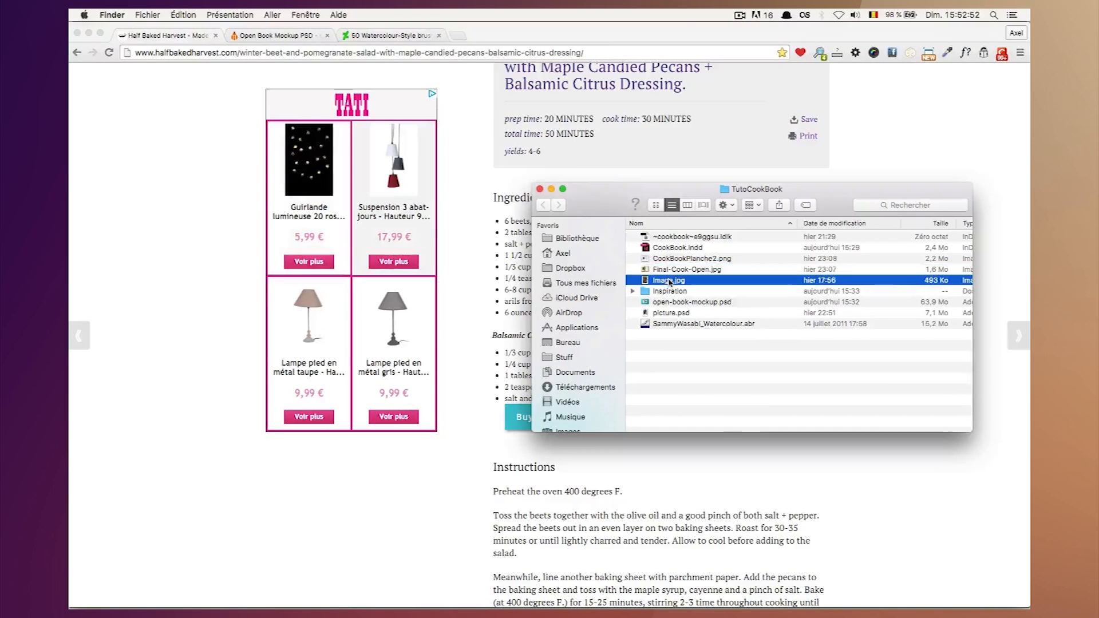
key("space")
key("space")
right_click(669, 281)
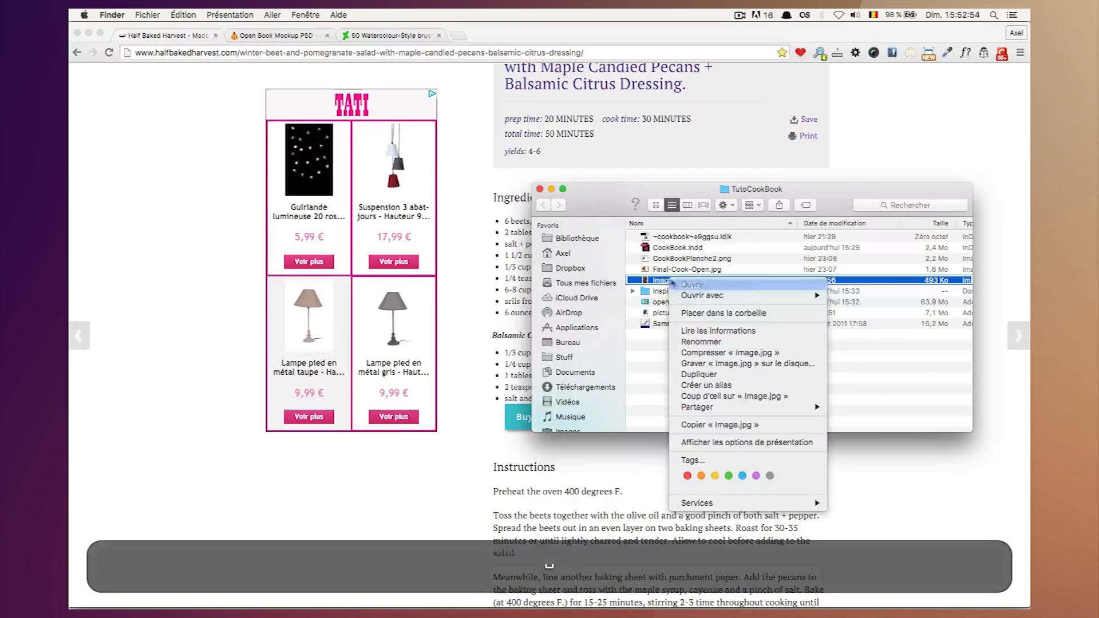
mouse_move(718, 297)
left_click(907, 374)
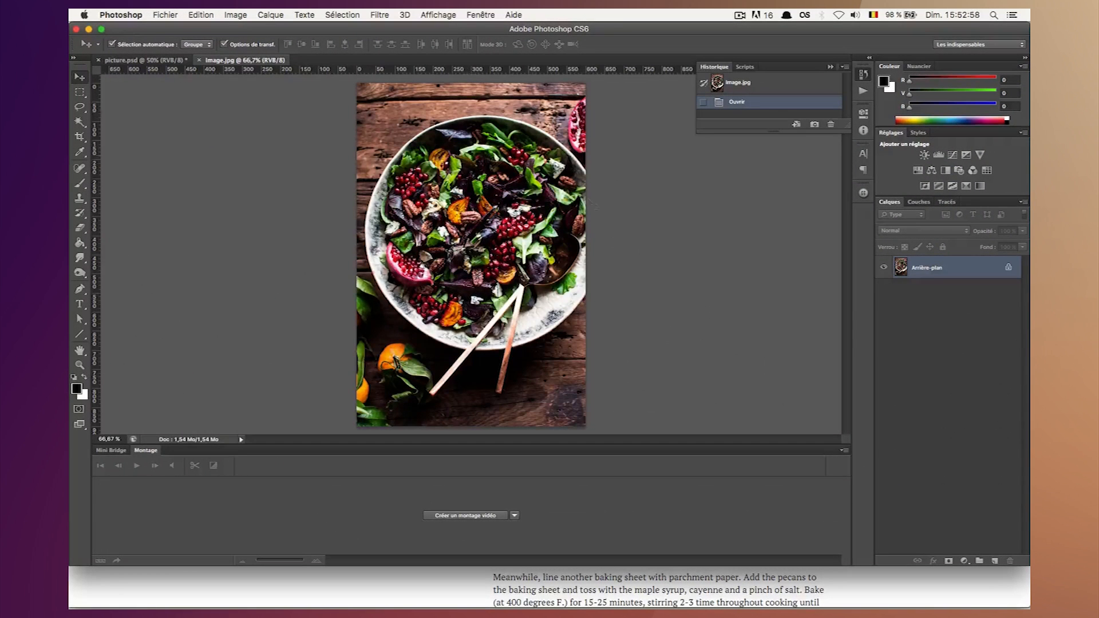
Convert the background into a normal layer with the default name and add a new empty layer beneath it.
double_click(924, 275)
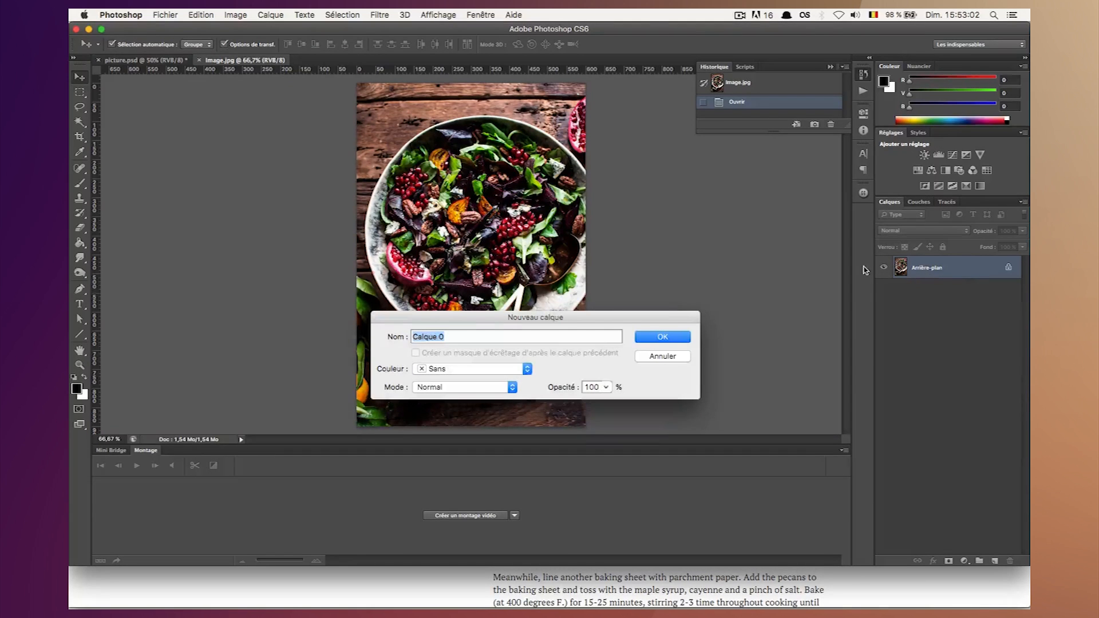
key("Return")
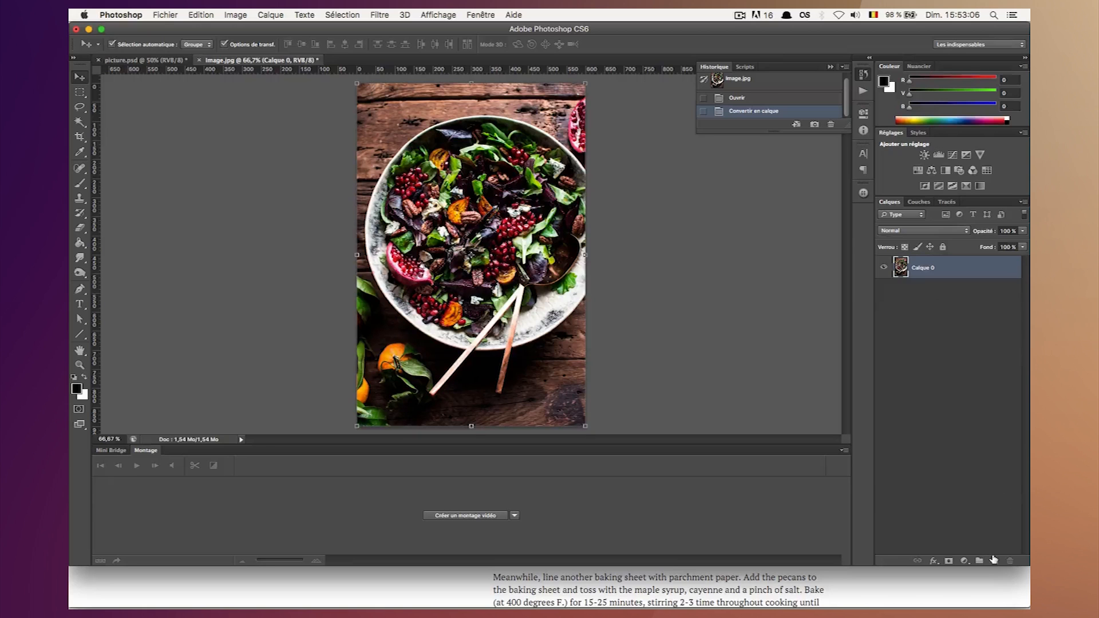
left_click(993, 559)
left_click_drag(907, 267, 909, 300)
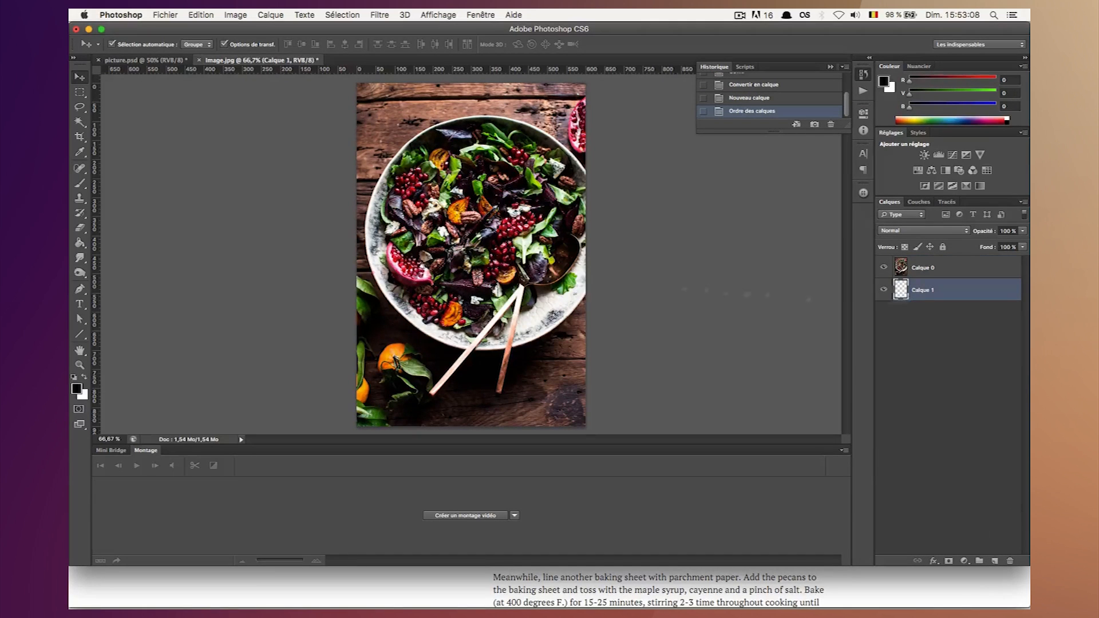
Fill the empty layer beneath the salad photo with white using the Paint Bucket tool.
left_click(80, 243)
left_click(84, 376)
left_click(449, 242)
left_click(80, 72)
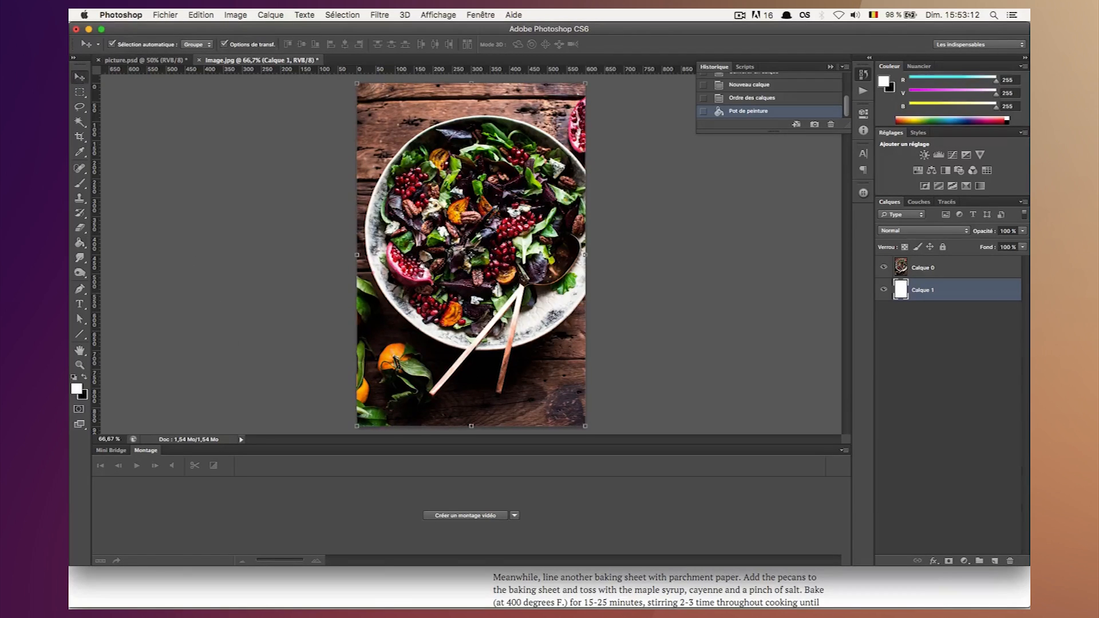
Preview Final-Cook-Open.jpg in Finder to examine the watercolour effect on the salad photo.
left_click(207, 594)
key("space")
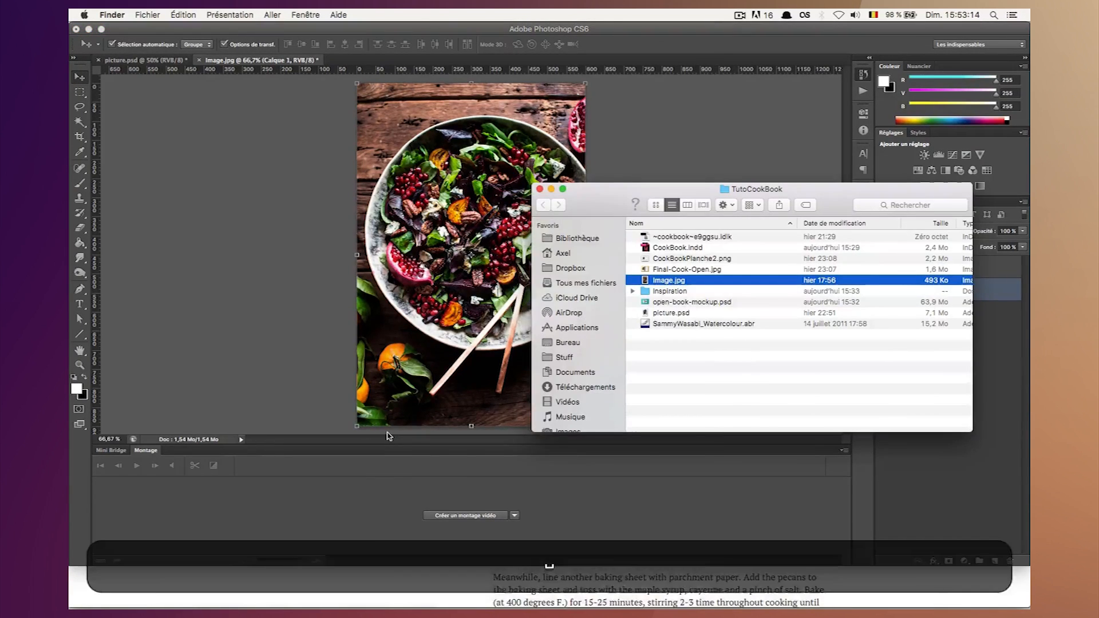
key("Up")
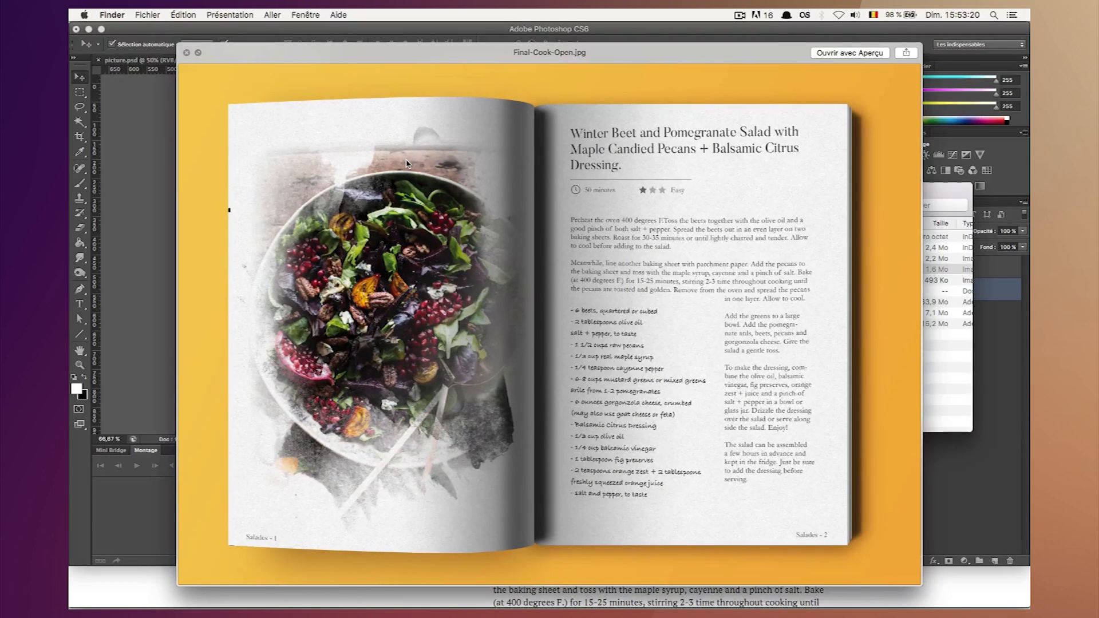
key("space")
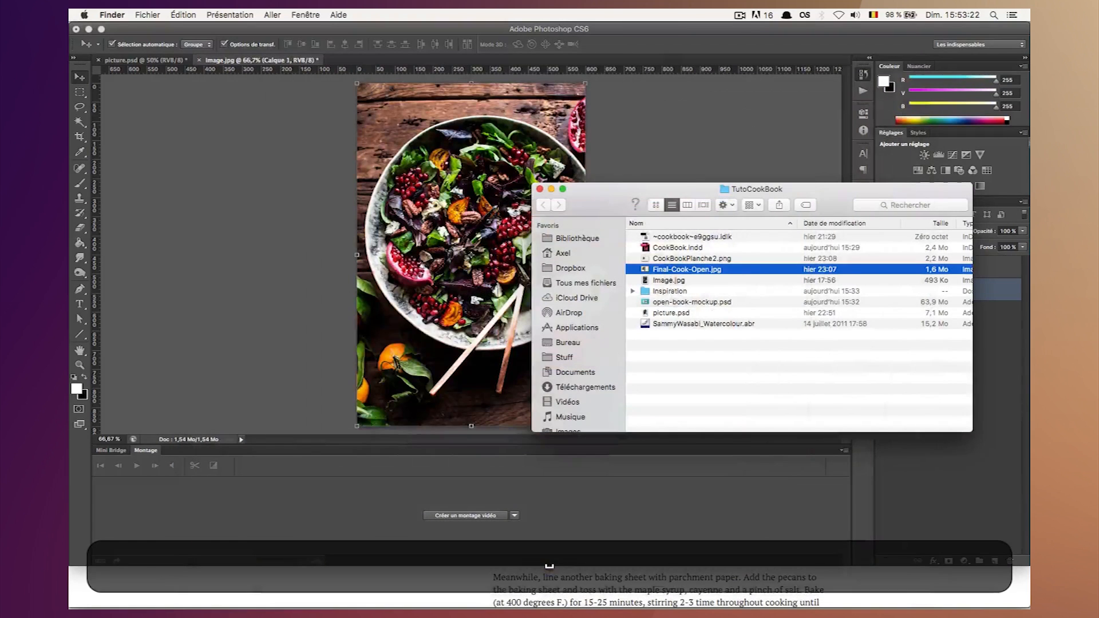
Return to Photoshop, activate the Brush tool and examine the watercolour brush tips in the brush presets.
left_click(687, 121)
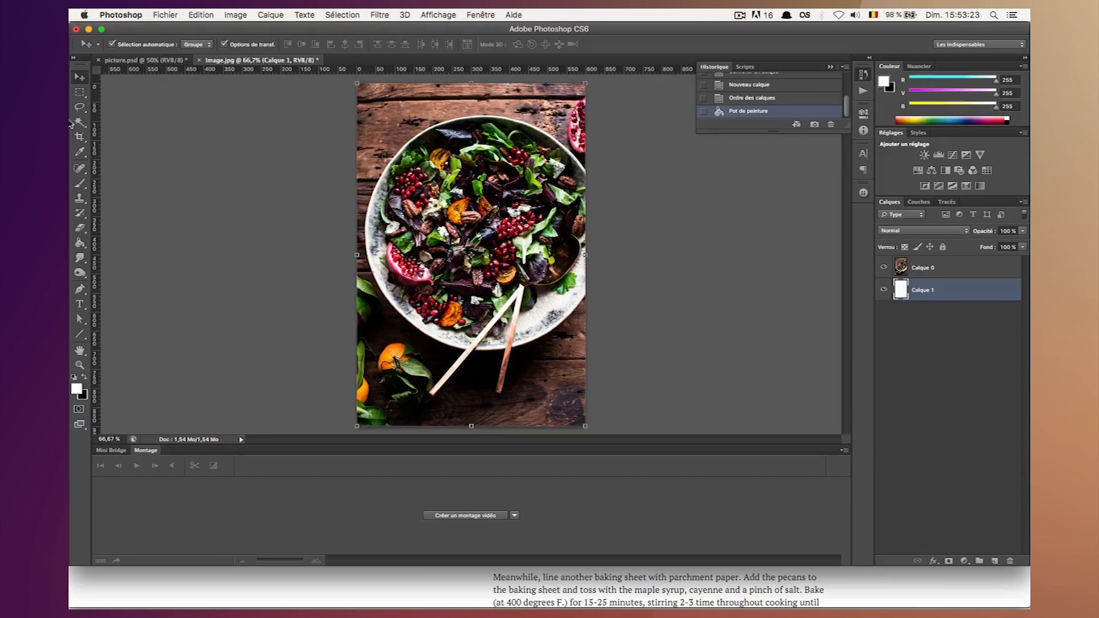
left_click(79, 183)
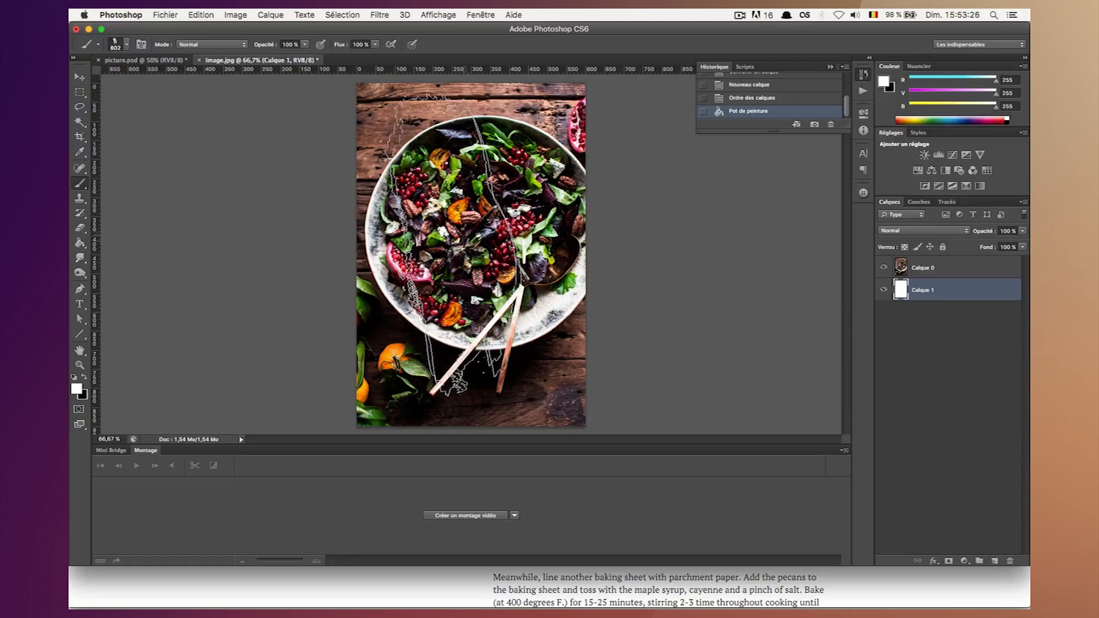
left_click(115, 46)
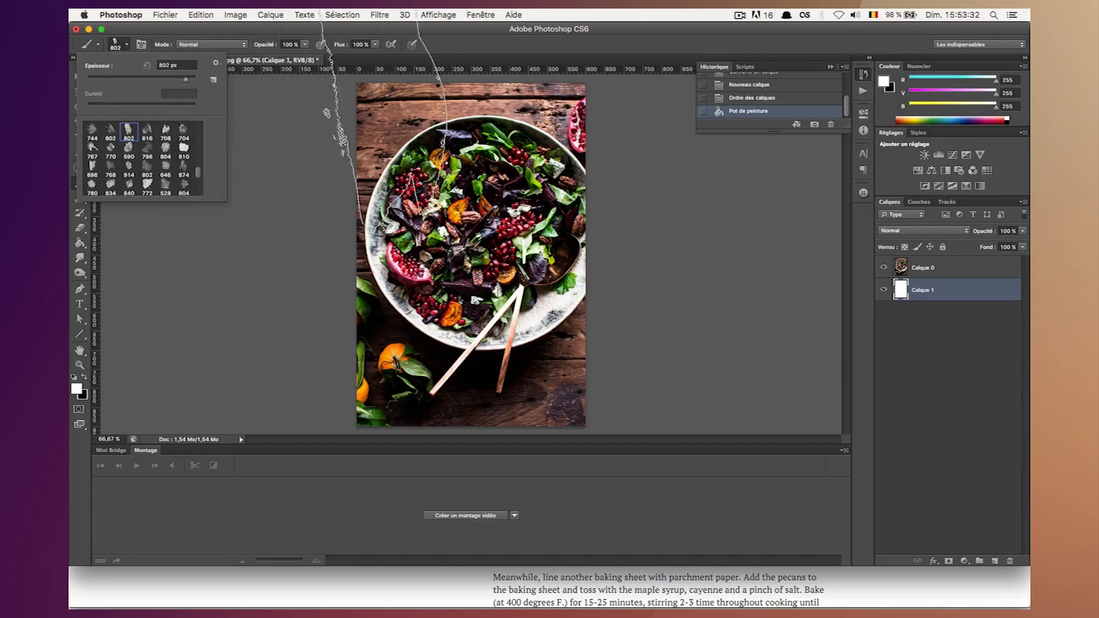
left_click(494, 45)
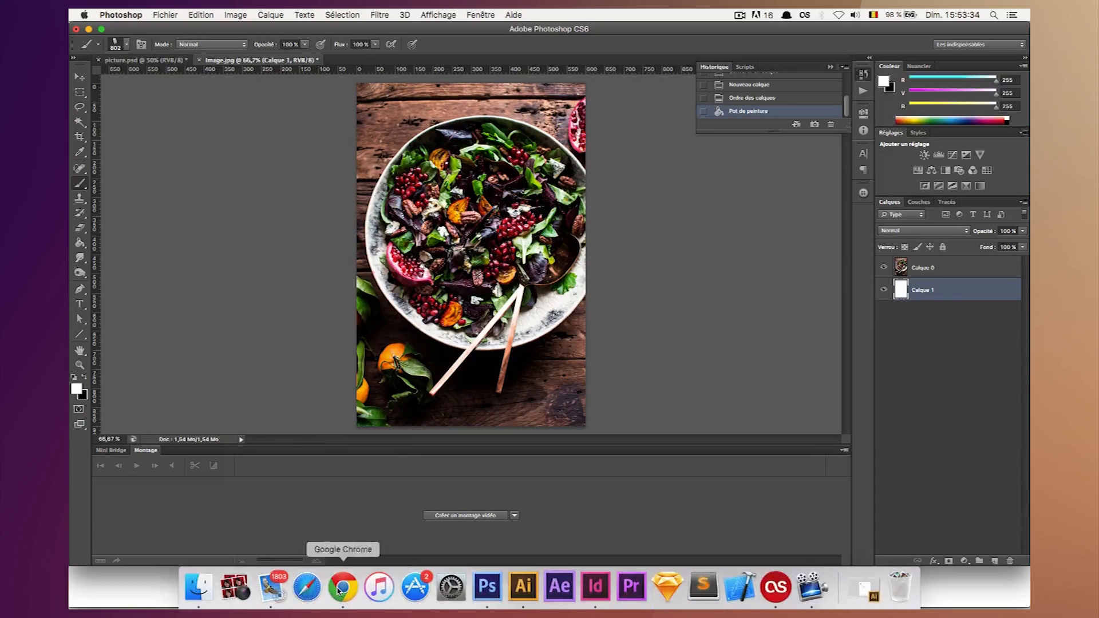
Switch to Chrome and view the DeviantArt page for the 50 Watercolour-Style brushes and its address.
left_click(341, 587)
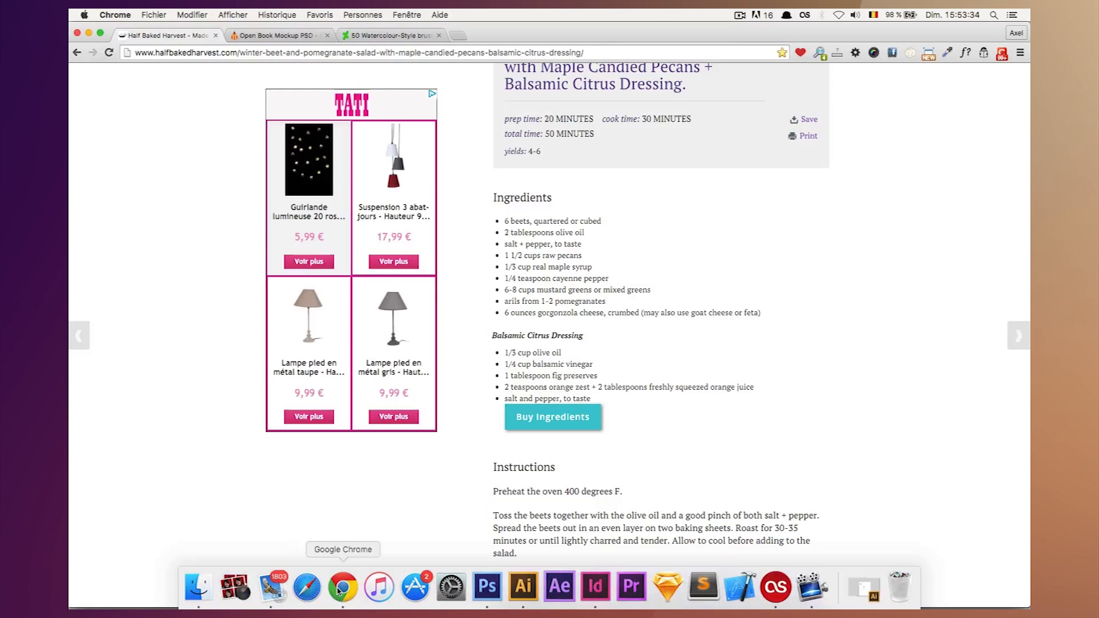
left_click(378, 37)
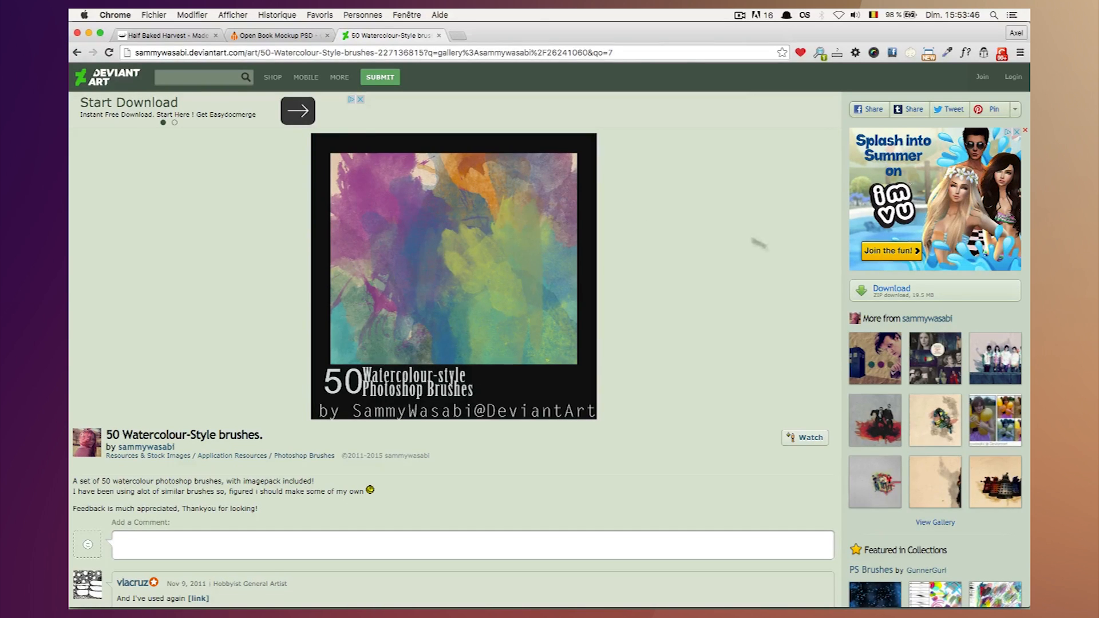
left_click(405, 53)
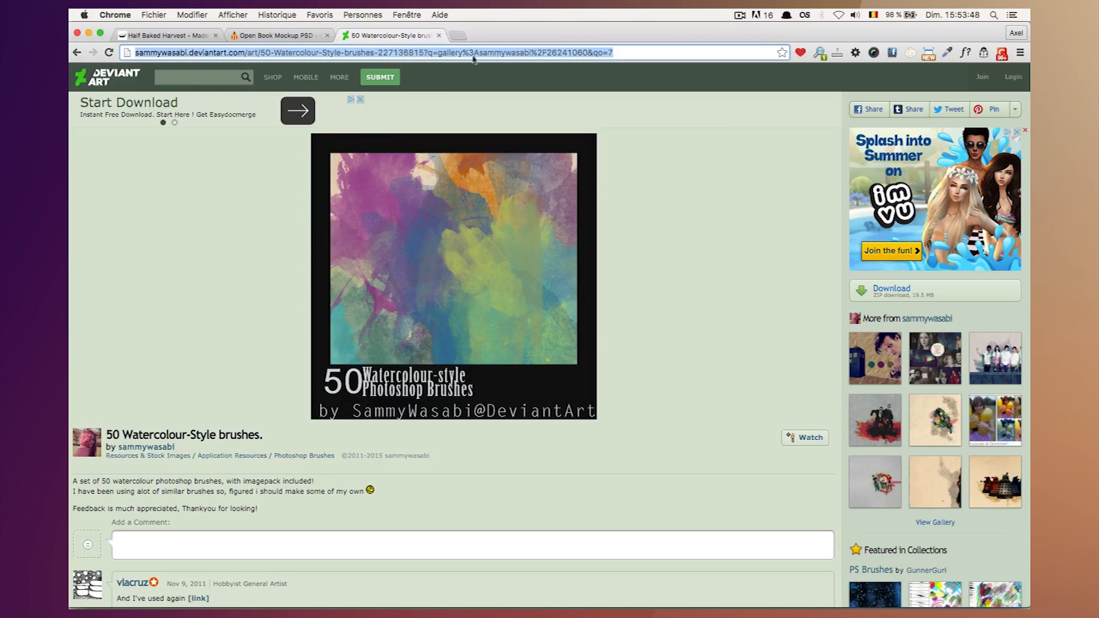
left_click(655, 218)
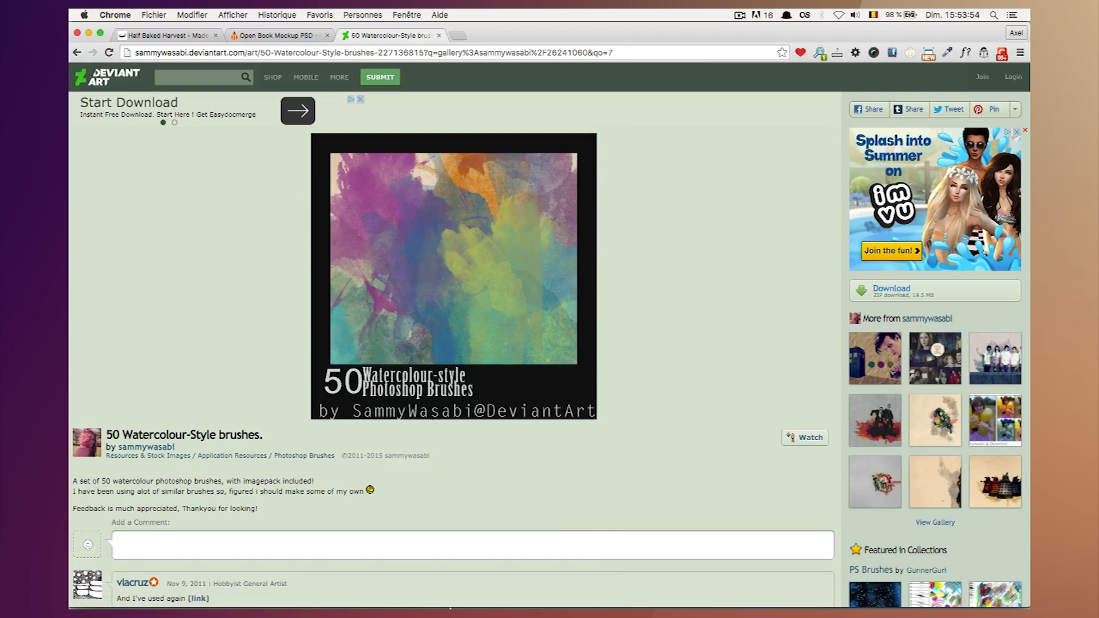
Switch to Finder and preview the SammyWasabi_Watercolour.abr brush file in the TutoCookBook folder.
left_click(212, 593)
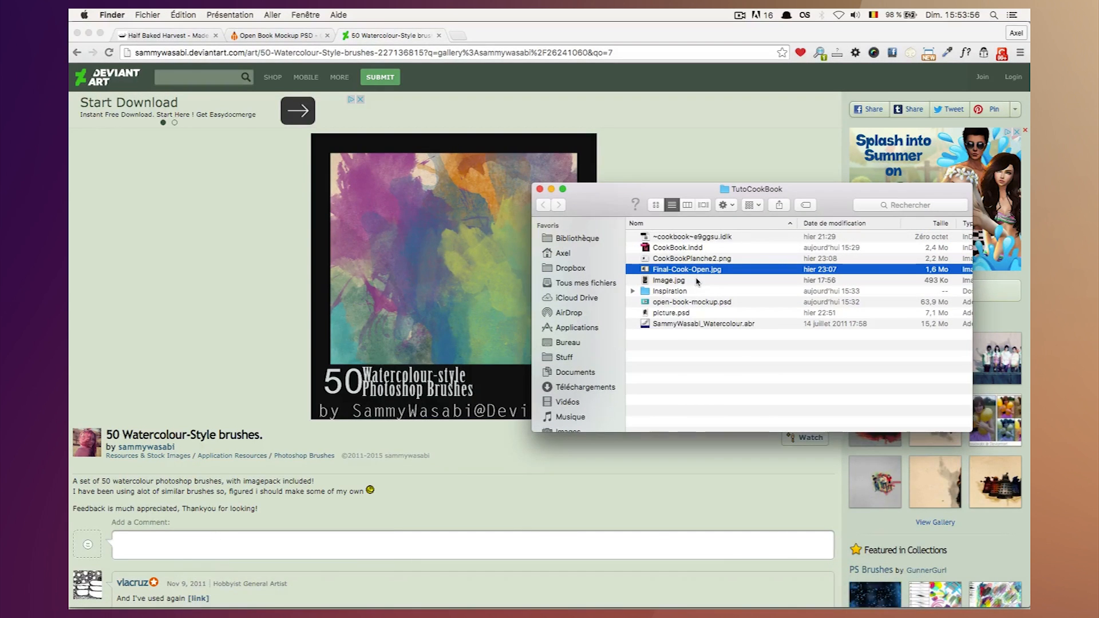
key("Down")
key("Down")
key("Down")
key("Down")
key("Down")
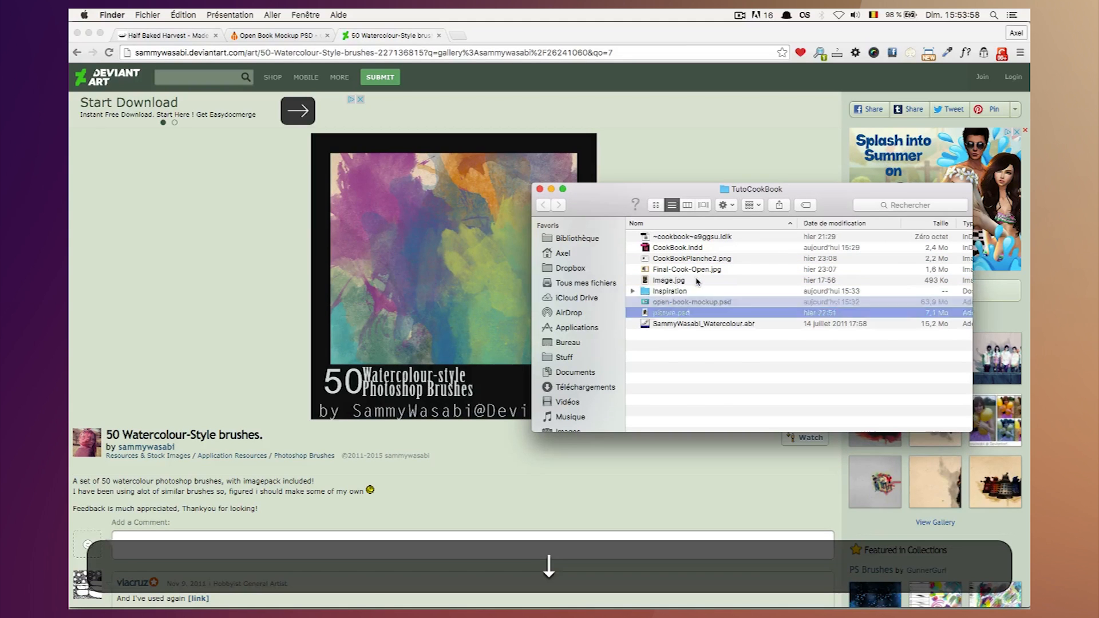
key("space")
key("space")
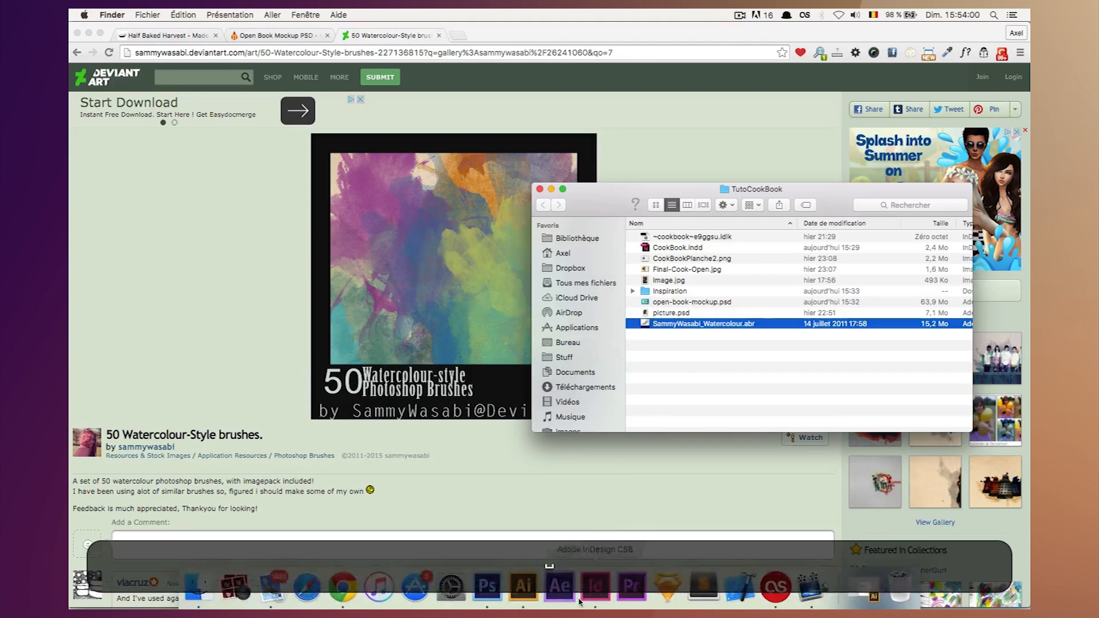
Switch to Photoshop, locate SammyWasabi_Watercolour.abr in the Desktop's TutoCookBook folder for loading as brushes, and cancel the loading.
left_click(487, 586)
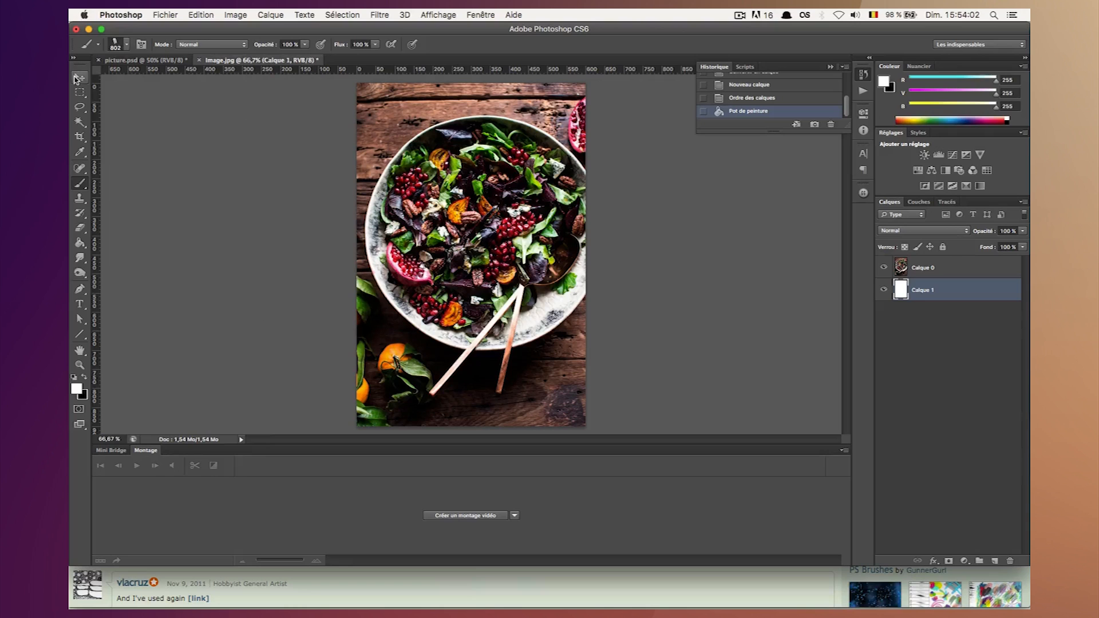
right_click(84, 189)
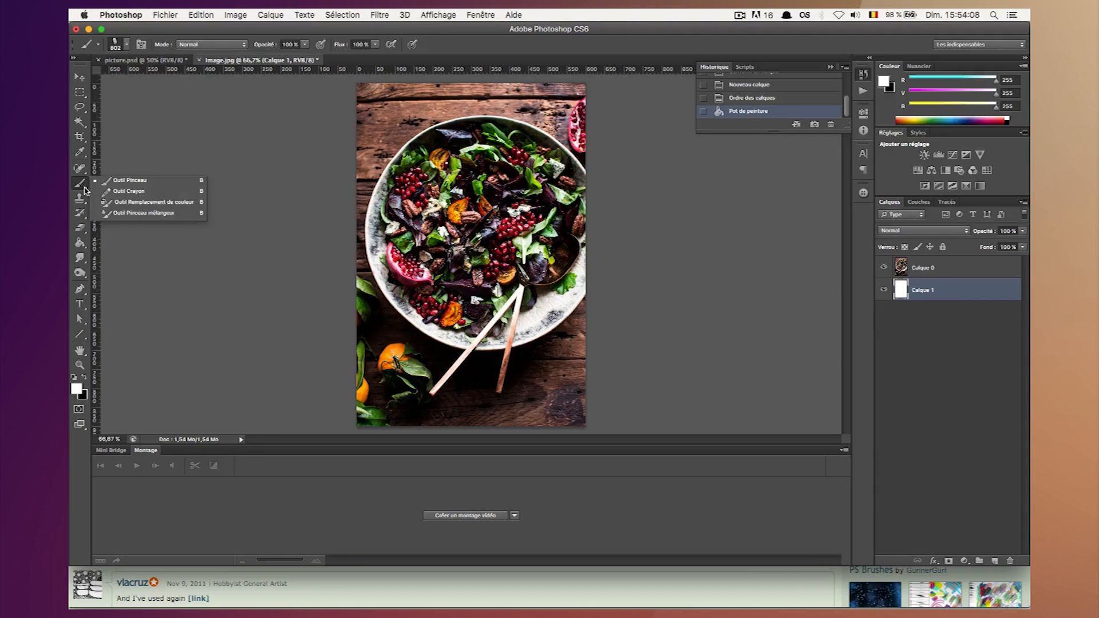
left_click(127, 44)
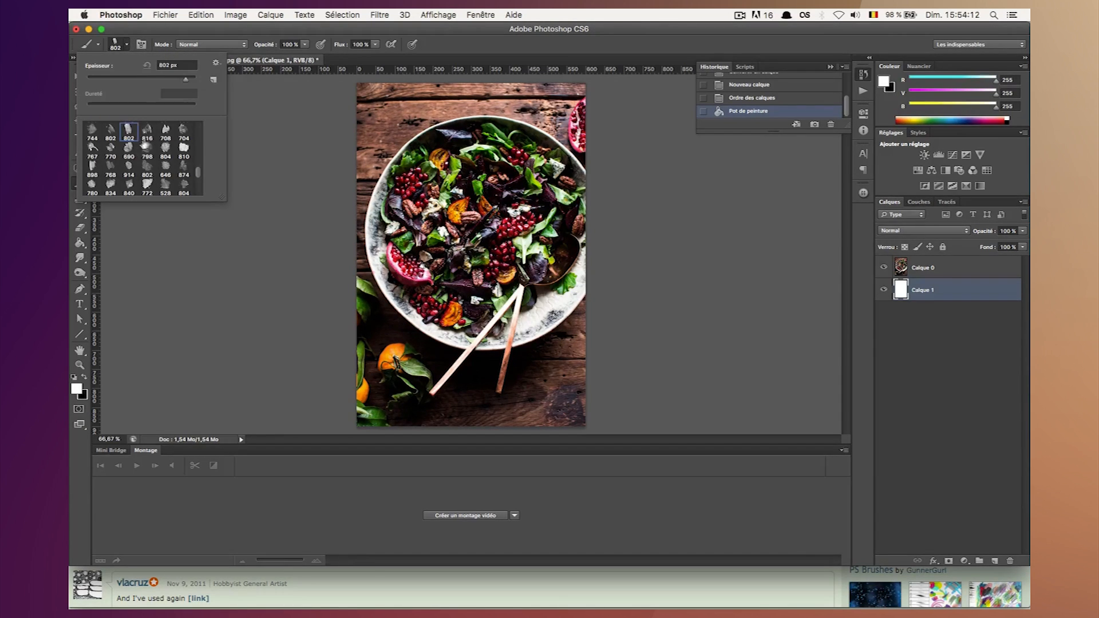
left_click(216, 64)
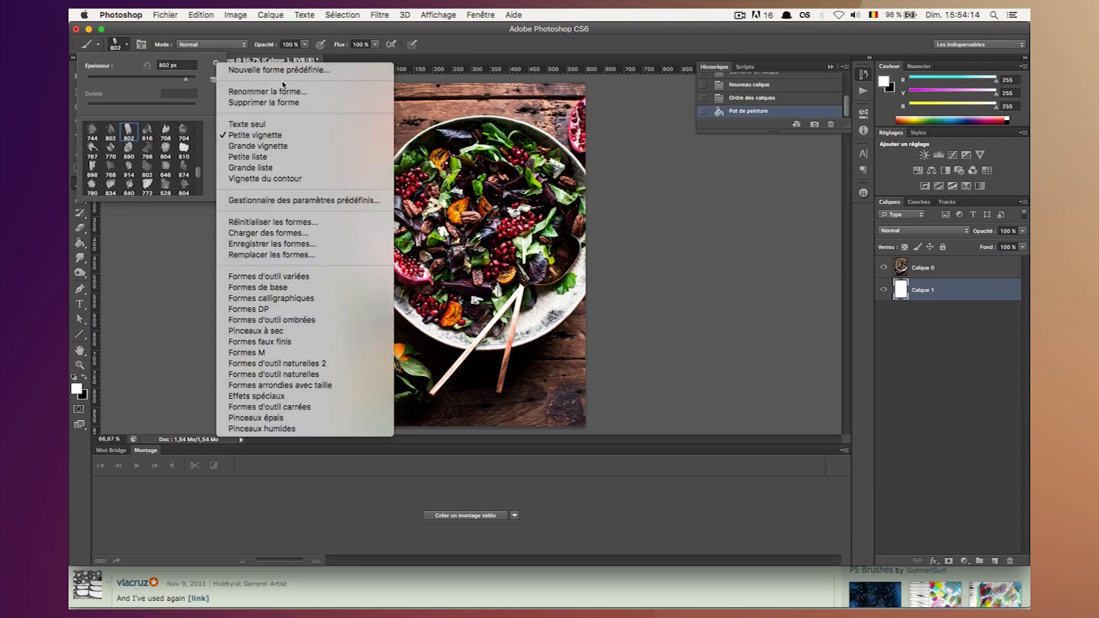
left_click(267, 232)
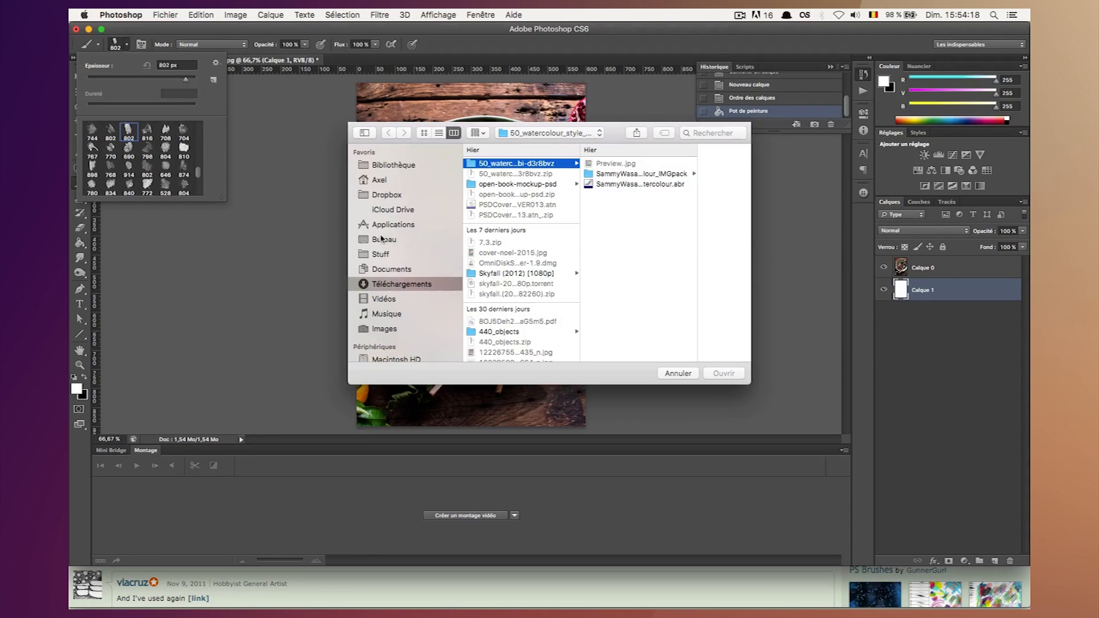
left_click(381, 239)
left_click(509, 163)
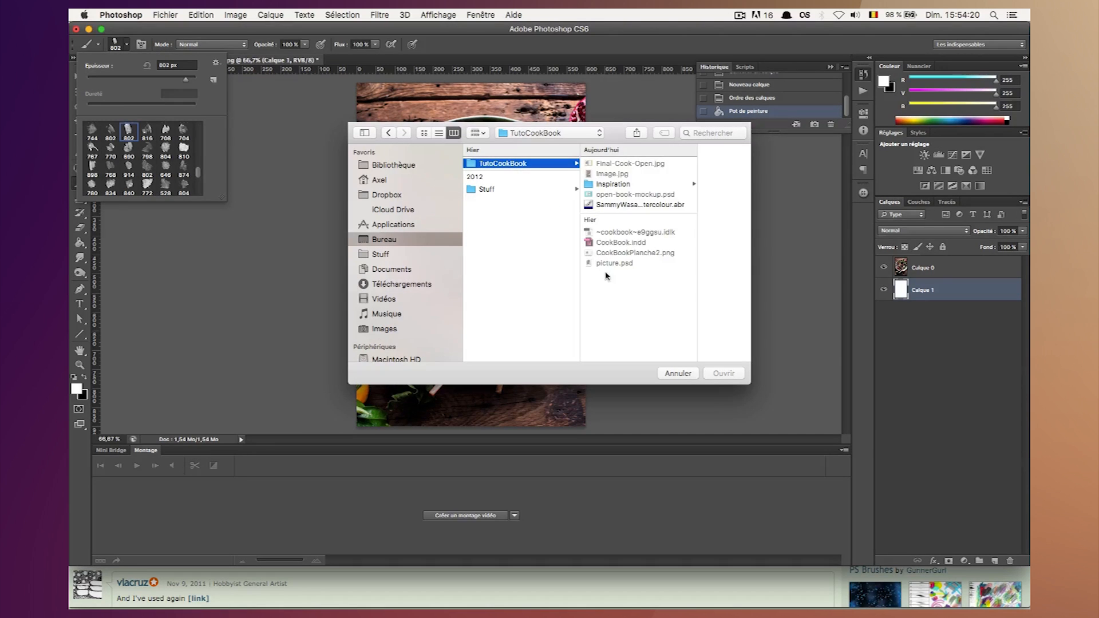
left_click(610, 206)
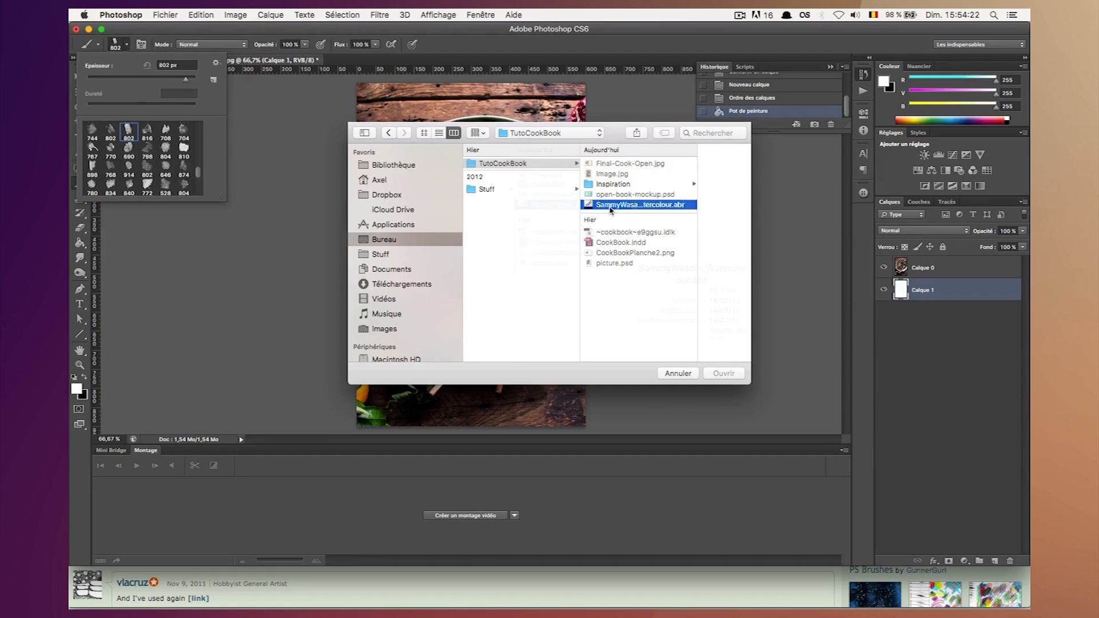
left_click(678, 374)
left_click(439, 50)
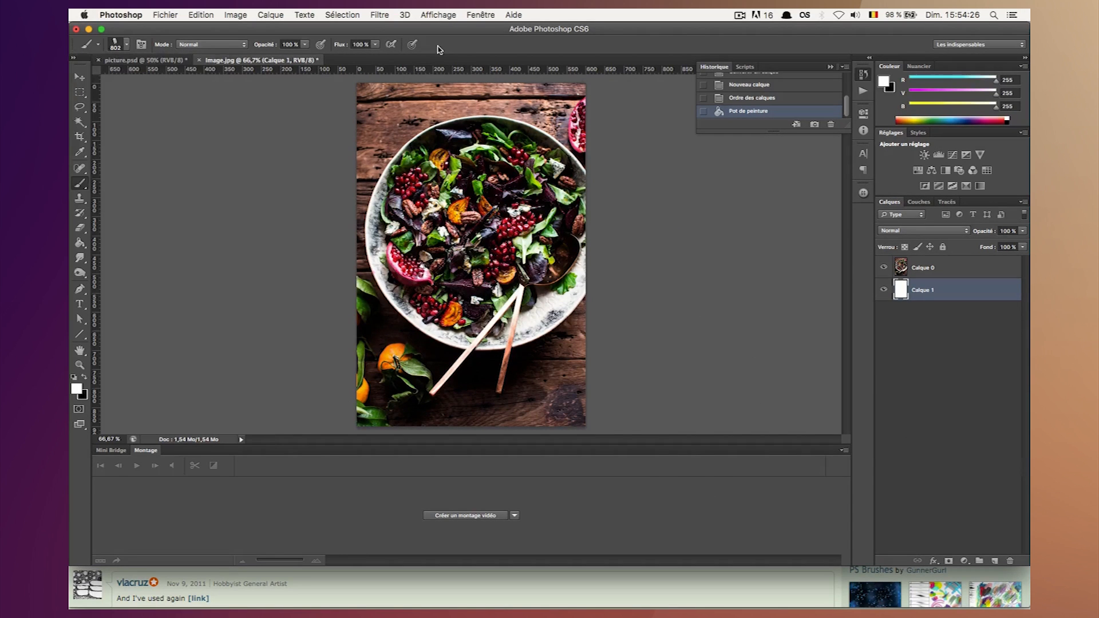
Activate the Move tool and deselect both layers of the salad image.
left_click(115, 44)
left_click(80, 77)
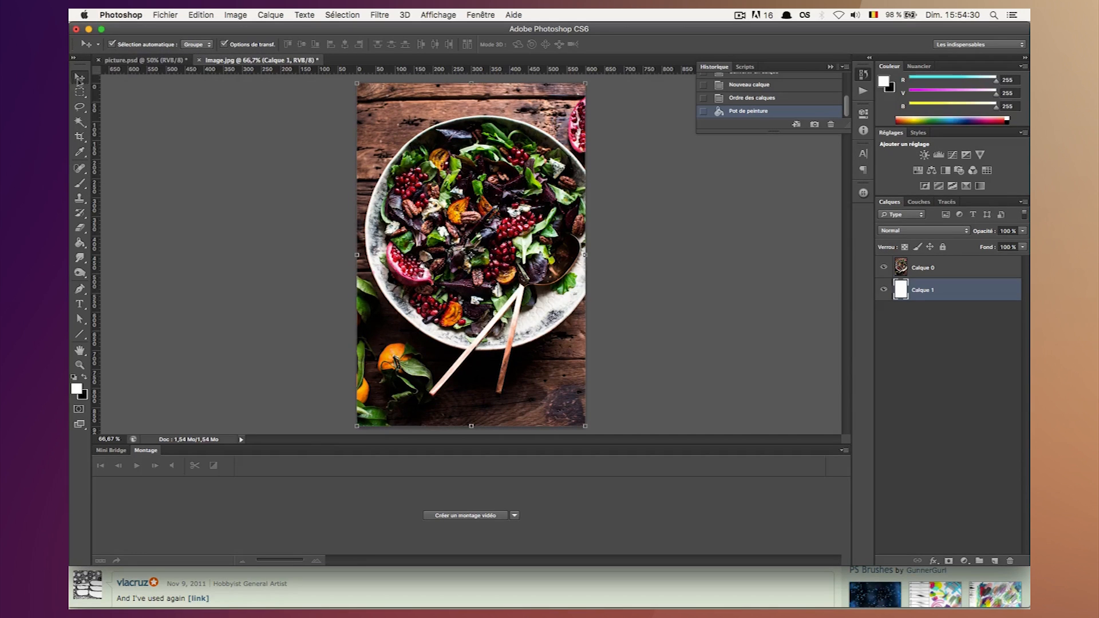
left_click(924, 387)
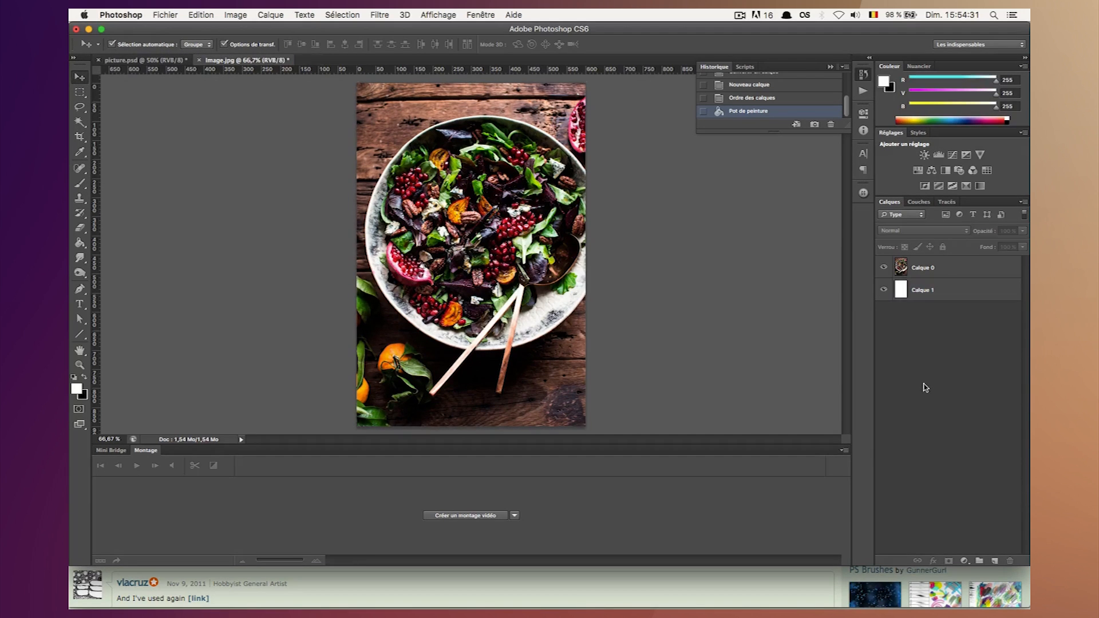
left_click(927, 277)
left_click(941, 411)
Save the salad image to the Desktop as Illustration.psd in Photoshop format, keeping layers and maximised compatibility.
left_click(166, 15)
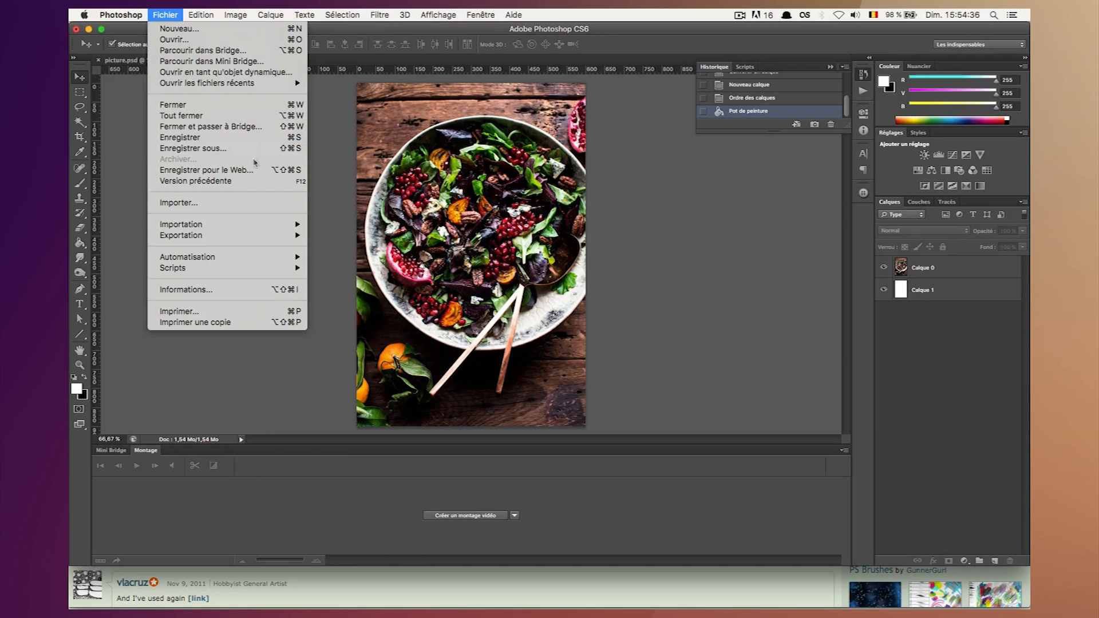
left_click(458, 194)
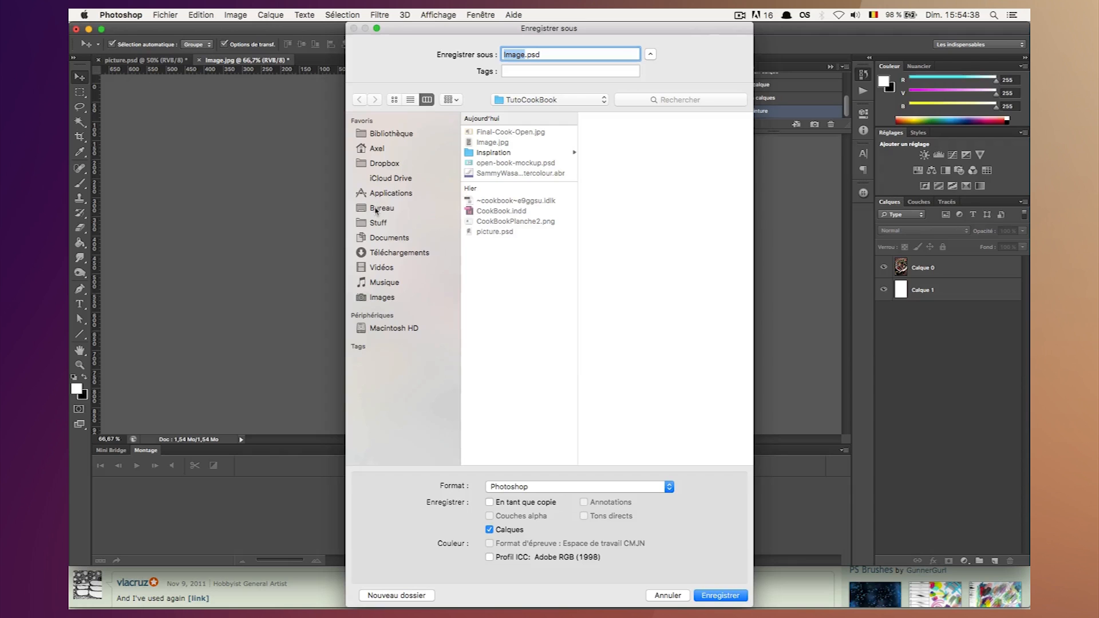
left_click(380, 206)
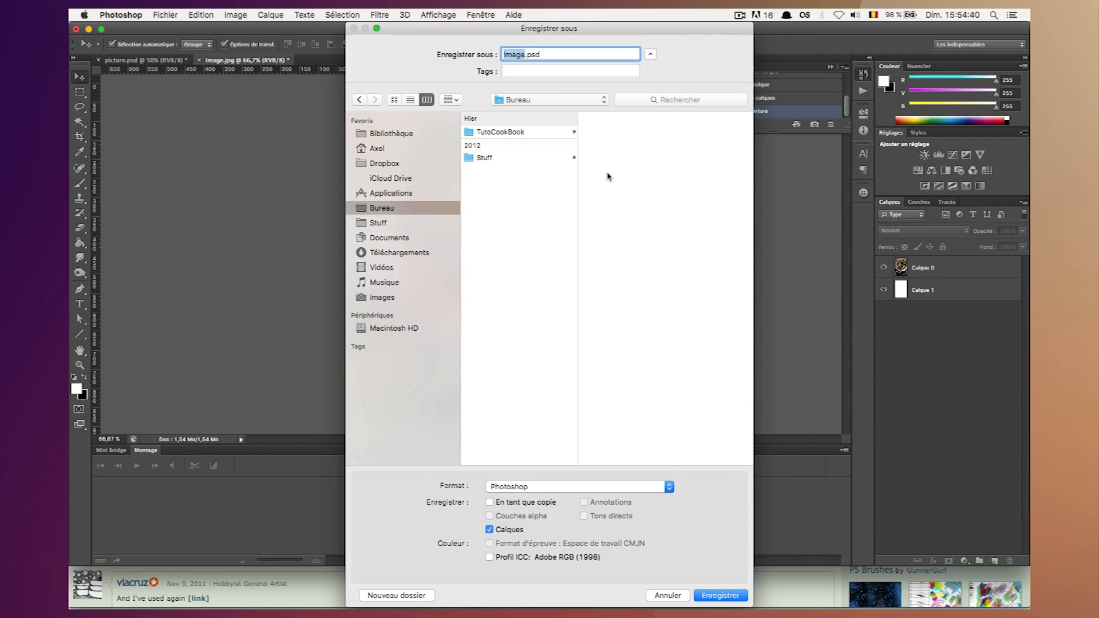
type("Illustration")
key("Return")
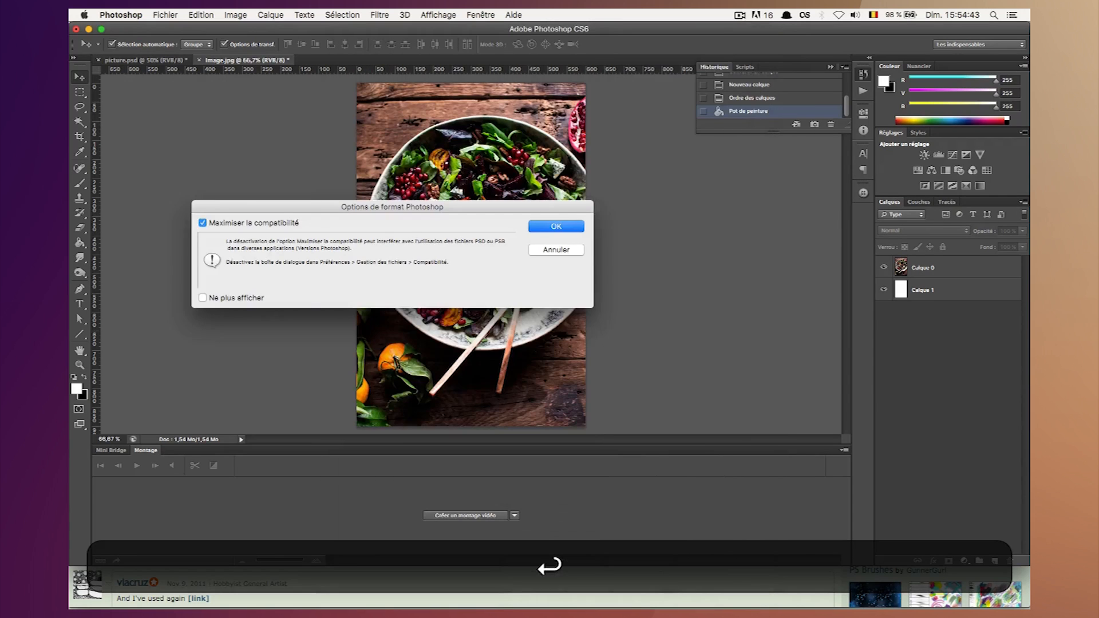
left_click(553, 227)
Switch to InDesign and place Illustration.psd from the Desktop on the left page of spread 2-3.
left_click(595, 586)
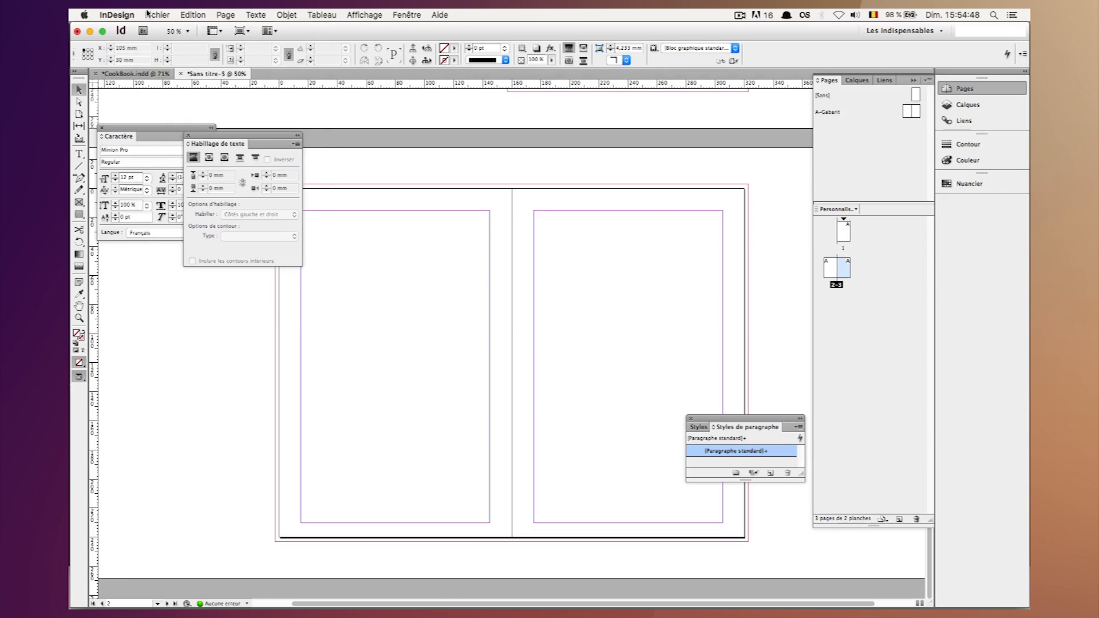
left_click(156, 14)
left_click(171, 172)
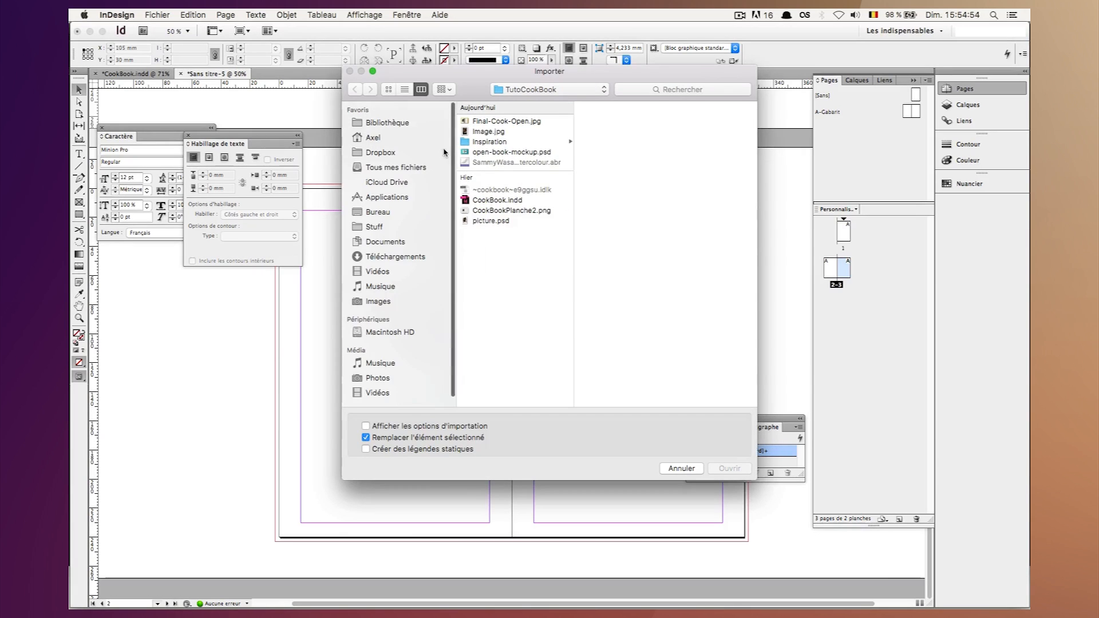
left_click(393, 213)
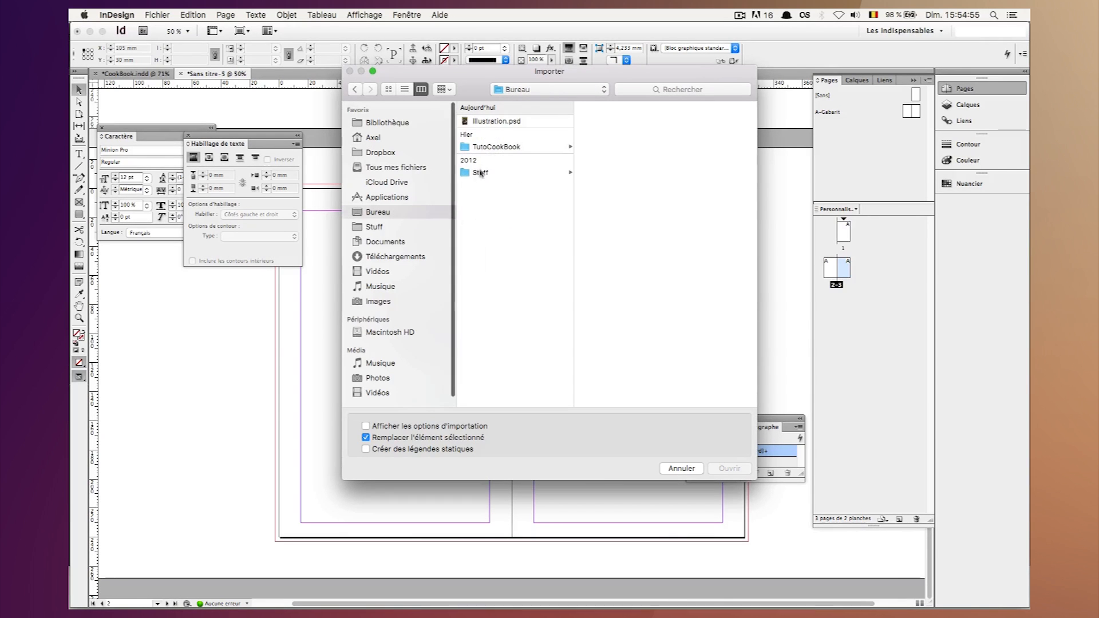
left_click(493, 122)
key("Return")
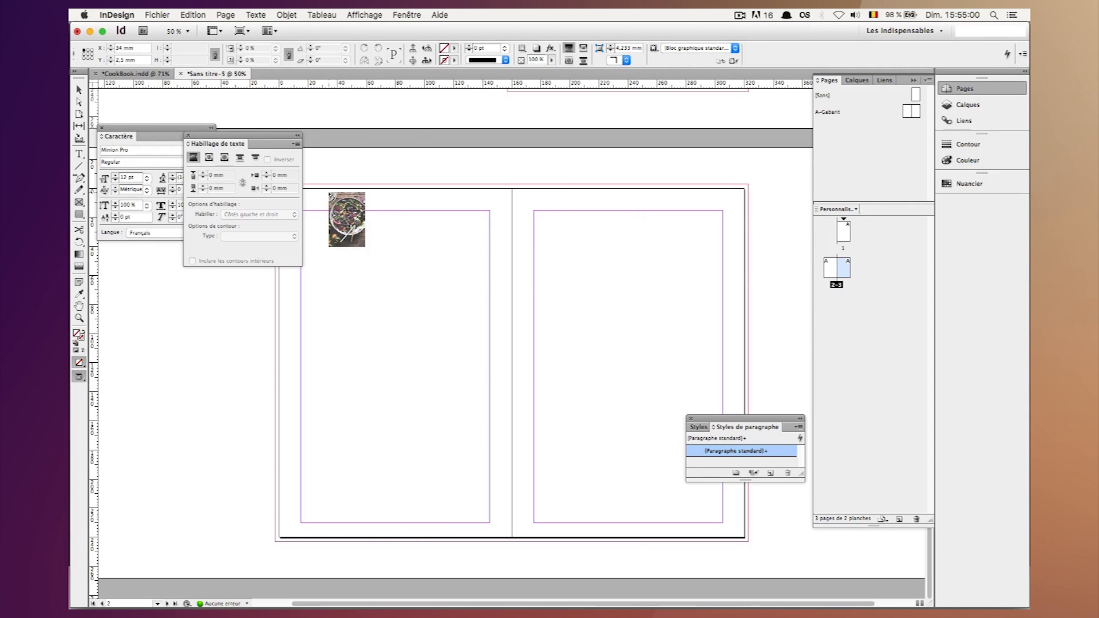
left_click(330, 194)
Crop the placed photo's frame proportionally to about 152 by 228.5 mm and position it within the left page.
left_click_drag(438, 288, 400, 280)
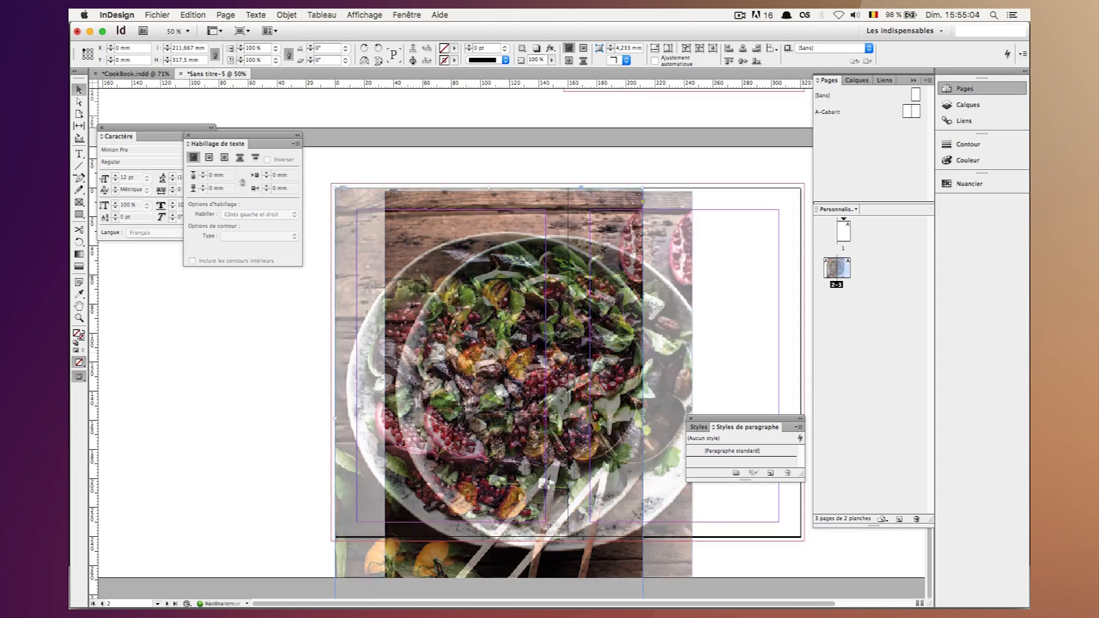
left_click_drag(643, 187, 465, 317)
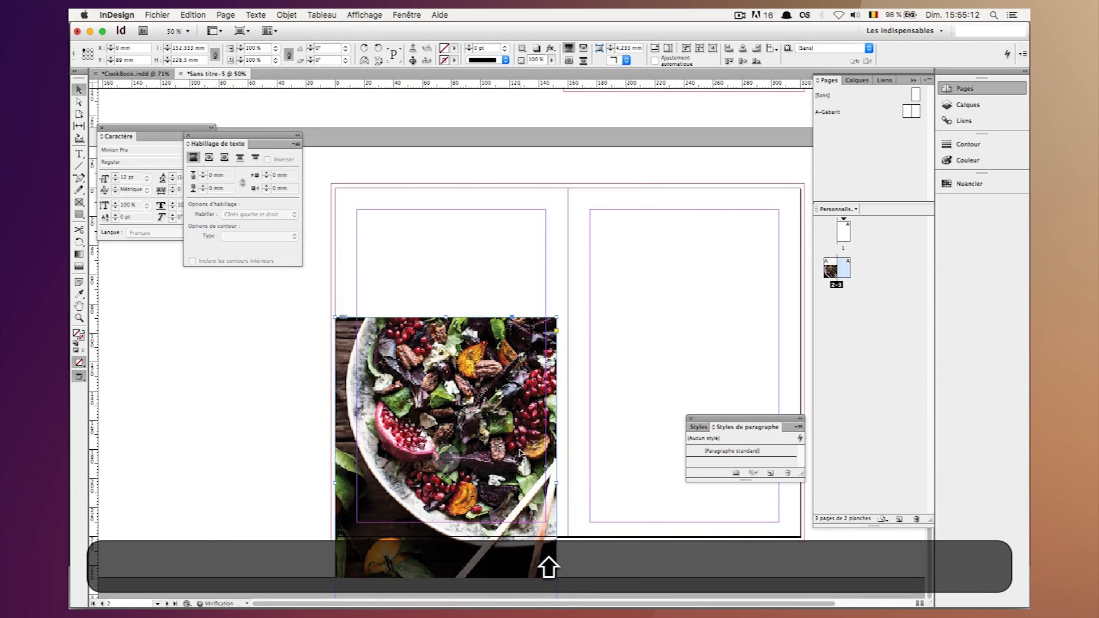
left_click_drag(467, 408, 473, 295)
Set the photo frame's width to 150 mm with proportional height and position it at X 5 mm, Y 7.5 mm.
key("super+a")
key("shift+super+a")
type("150")
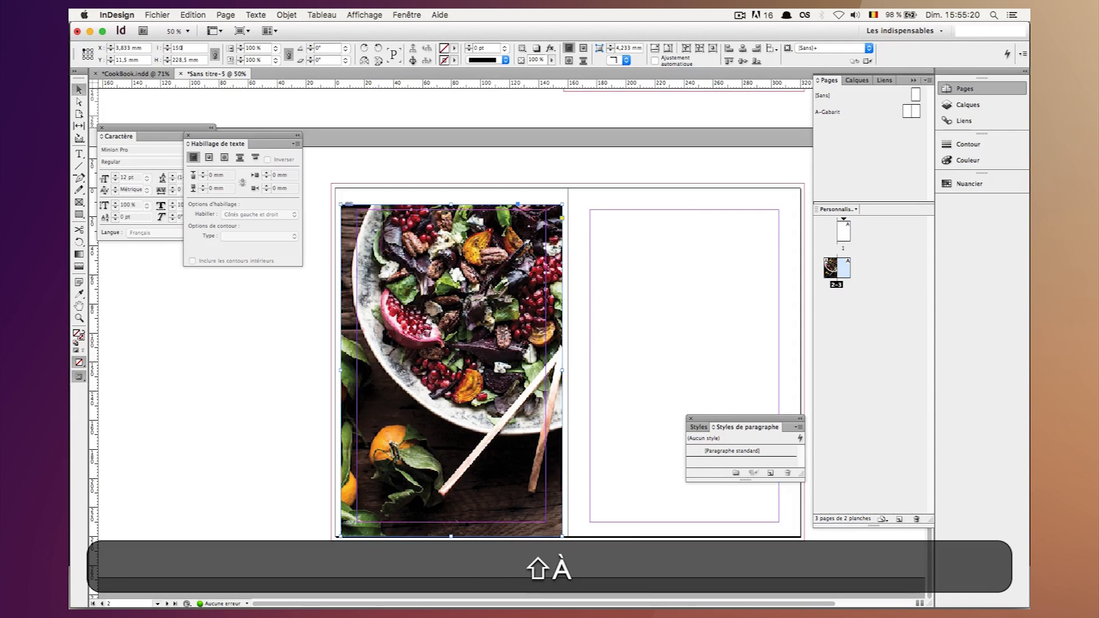
key("Return")
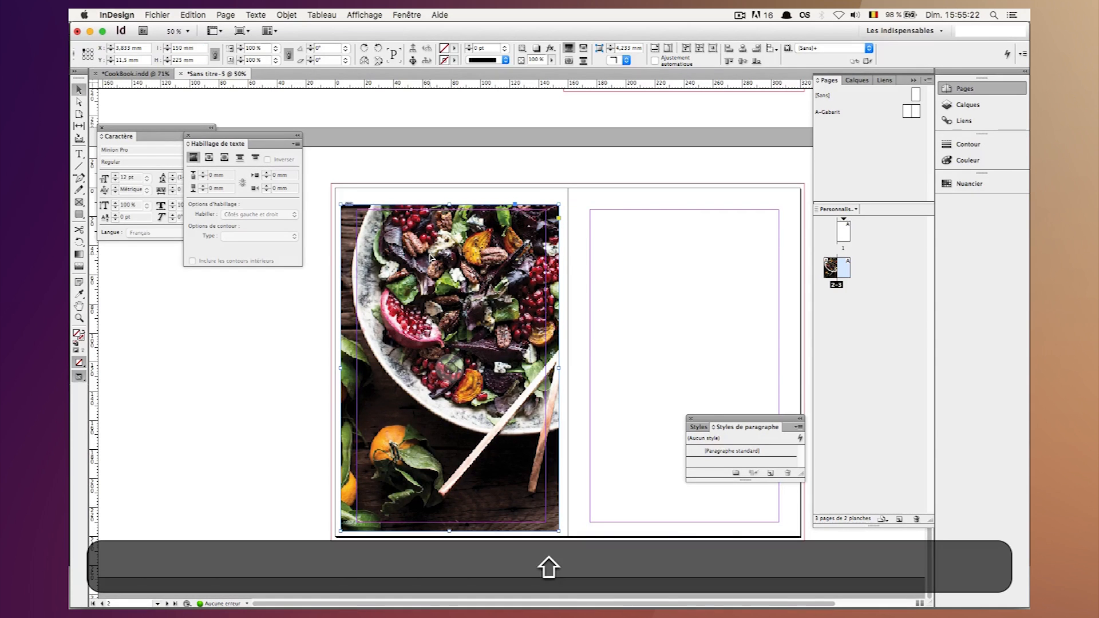
left_click_drag(429, 246, 431, 254)
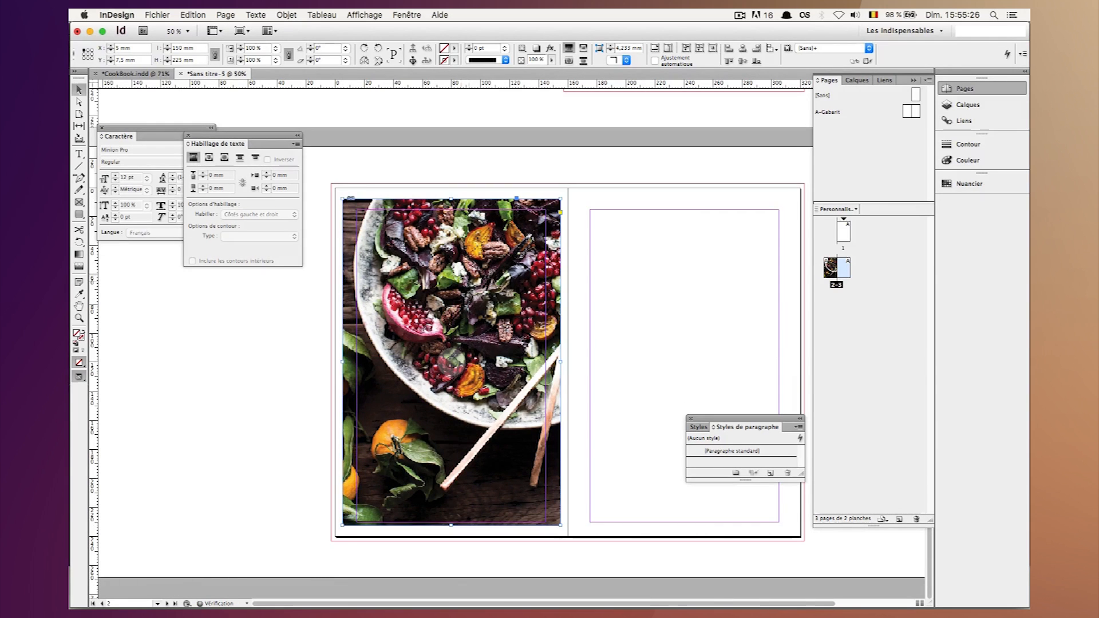
Fit the salad photo so it fills its frame proportionally, and preview the spread without guides or frame edges.
right_click(461, 274)
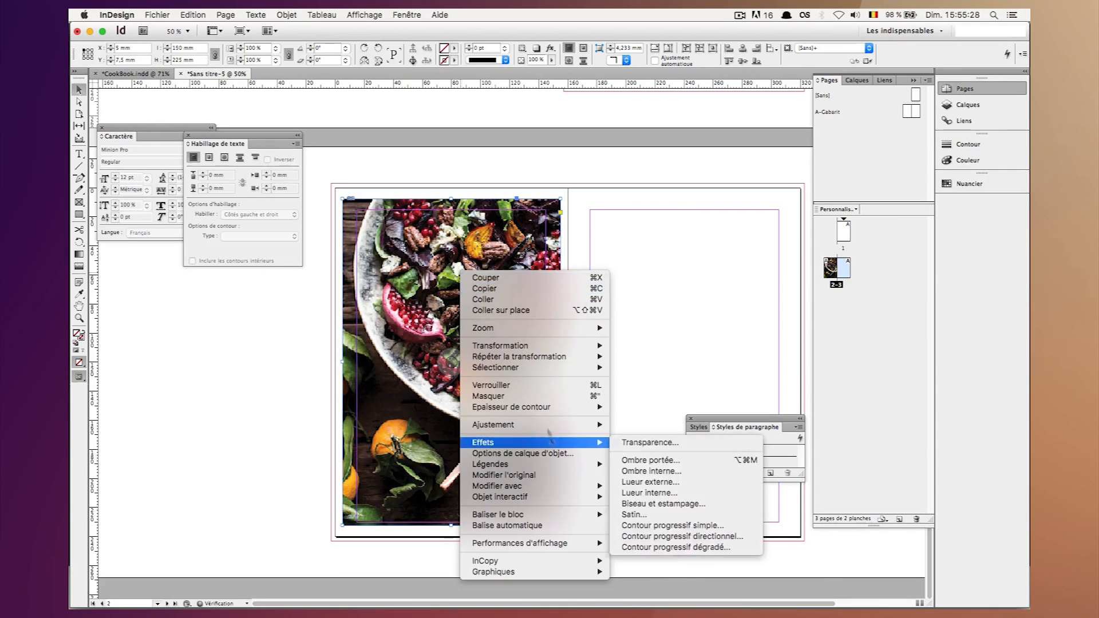
mouse_move(545, 424)
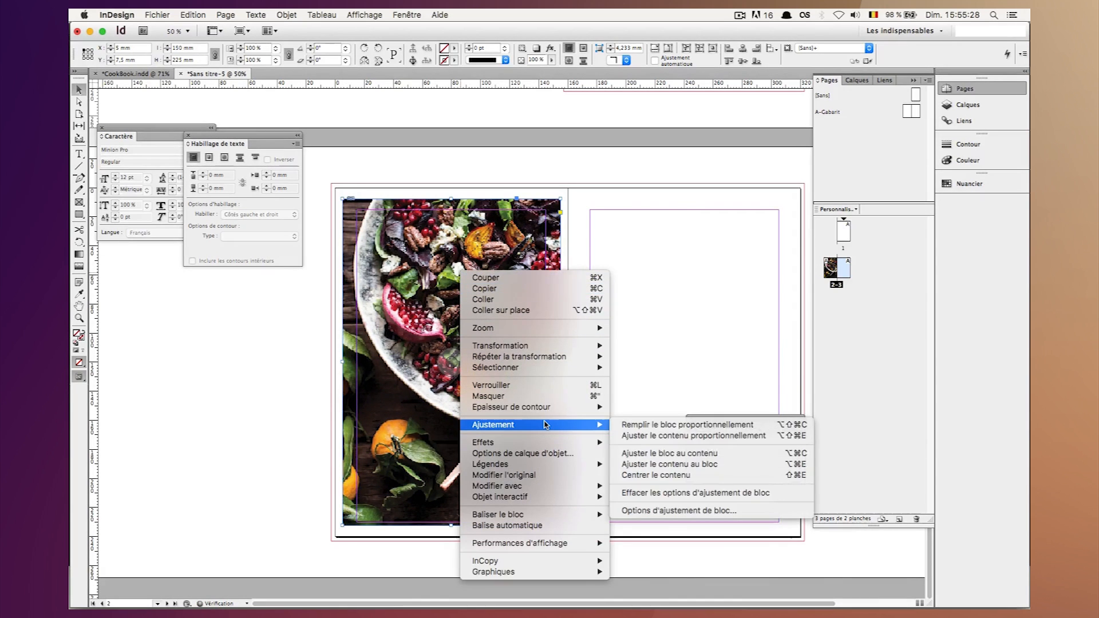
left_click(657, 431)
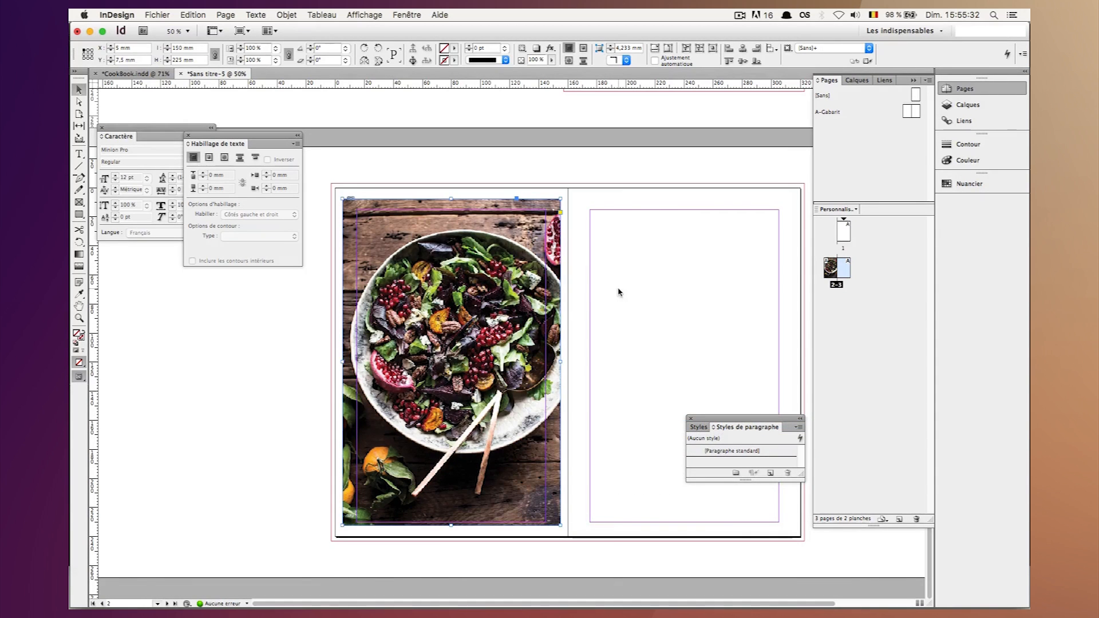
key("w")
left_click(487, 267)
left_click(490, 268)
left_click(620, 273)
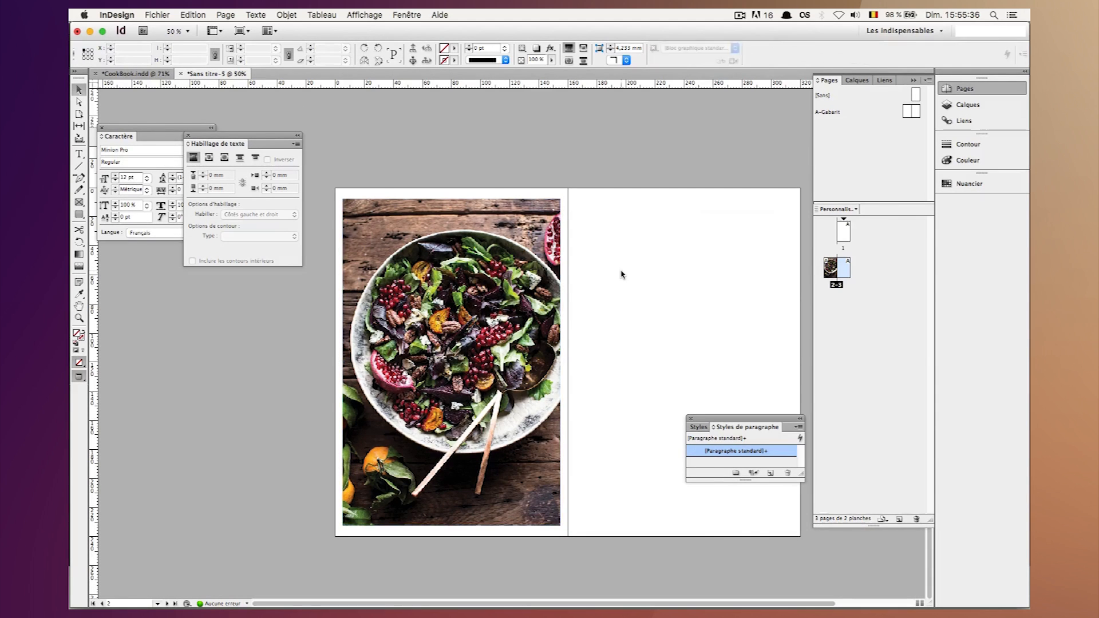
Check the link information of the placed photo Illustration.psd.
left_click(527, 267)
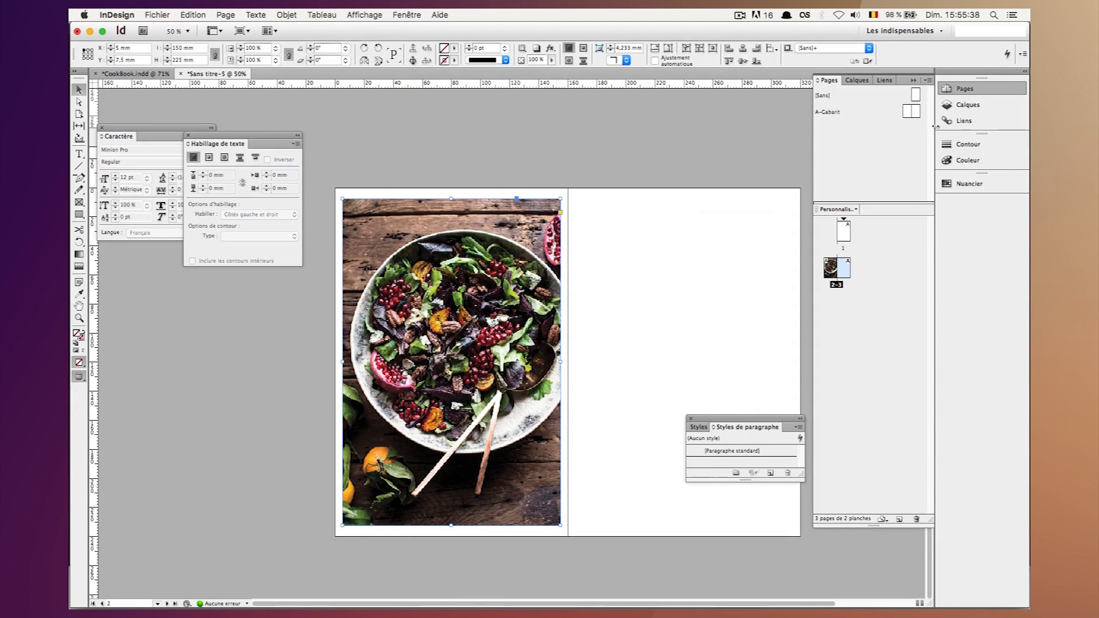
left_click(964, 121)
left_click(708, 166)
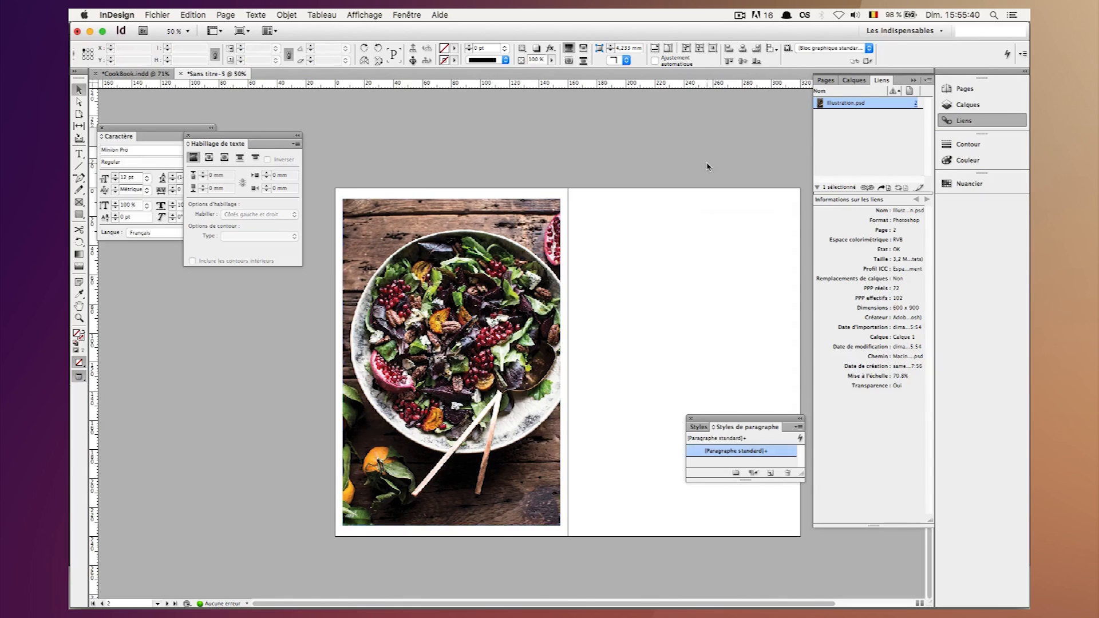
Switch to Photoshop and select the salad photo layer, Calque 0, in Illustration.psd.
mouse_move(521, 596)
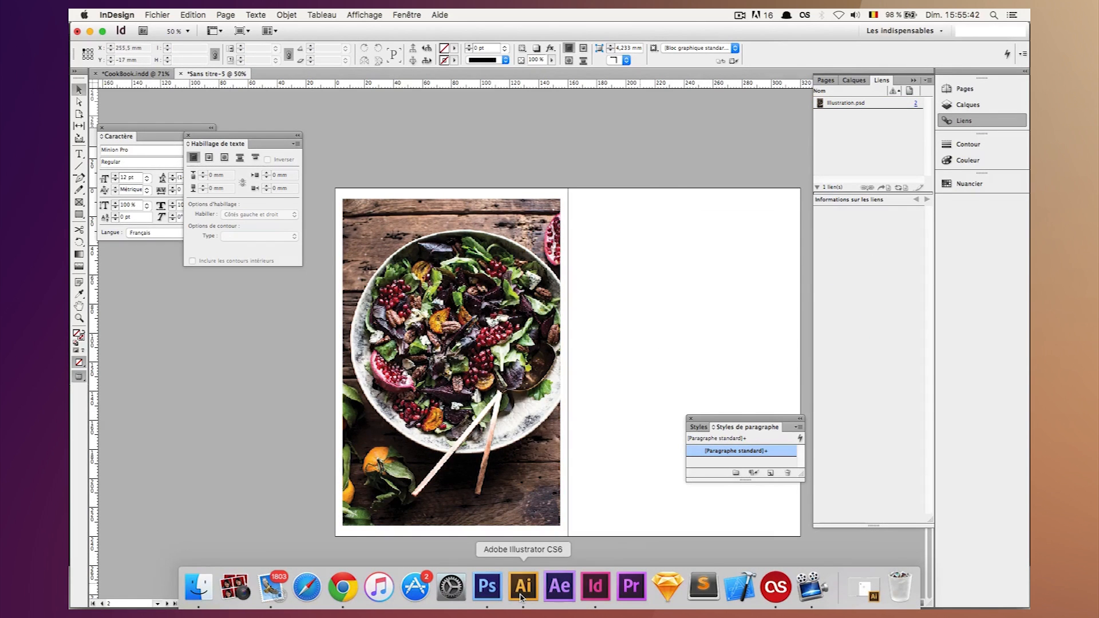
left_click(489, 594)
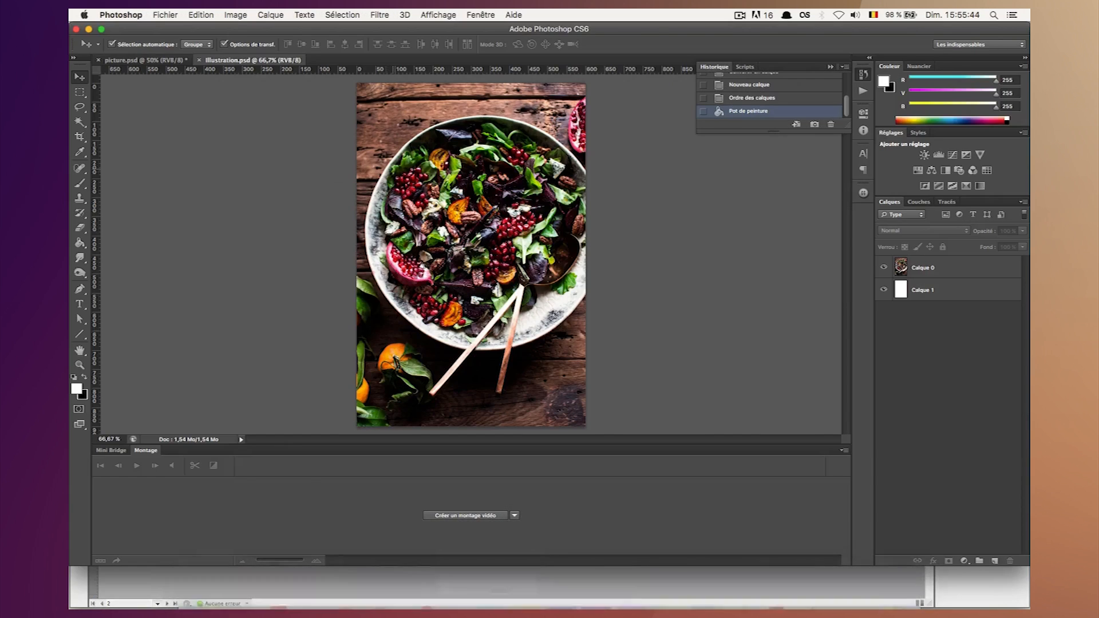
left_click(930, 270)
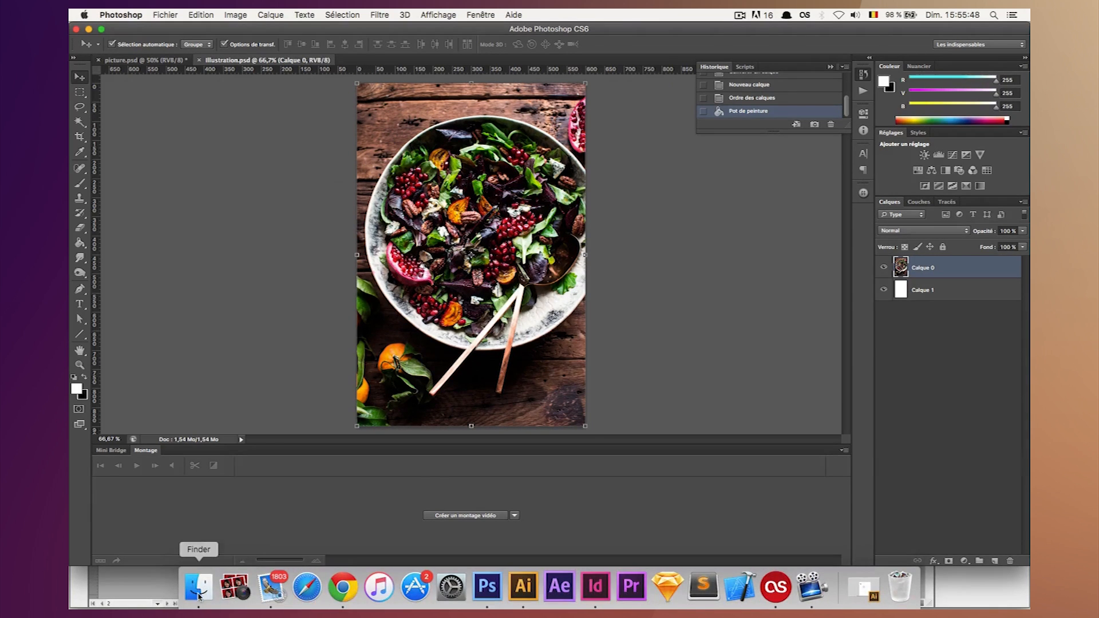
Switch to Finder and preview the finished layout image Final-Cook-Open.jpg in the TutoCookBook folder.
left_click(198, 595)
key("Up")
key("Up")
key("Up")
key("Up")
key("Up")
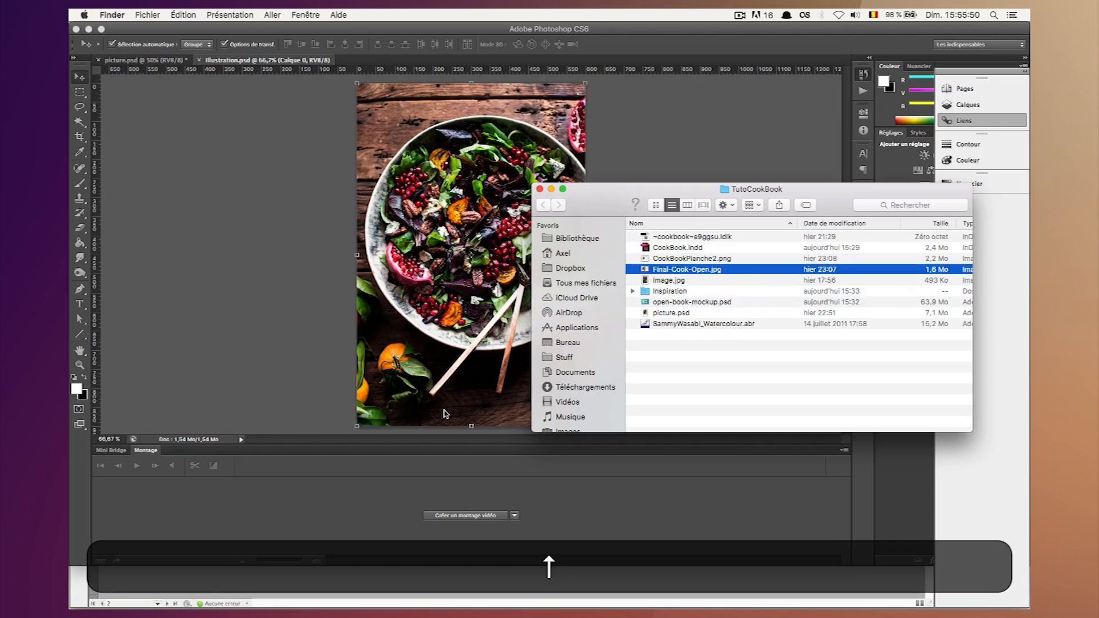
key("space")
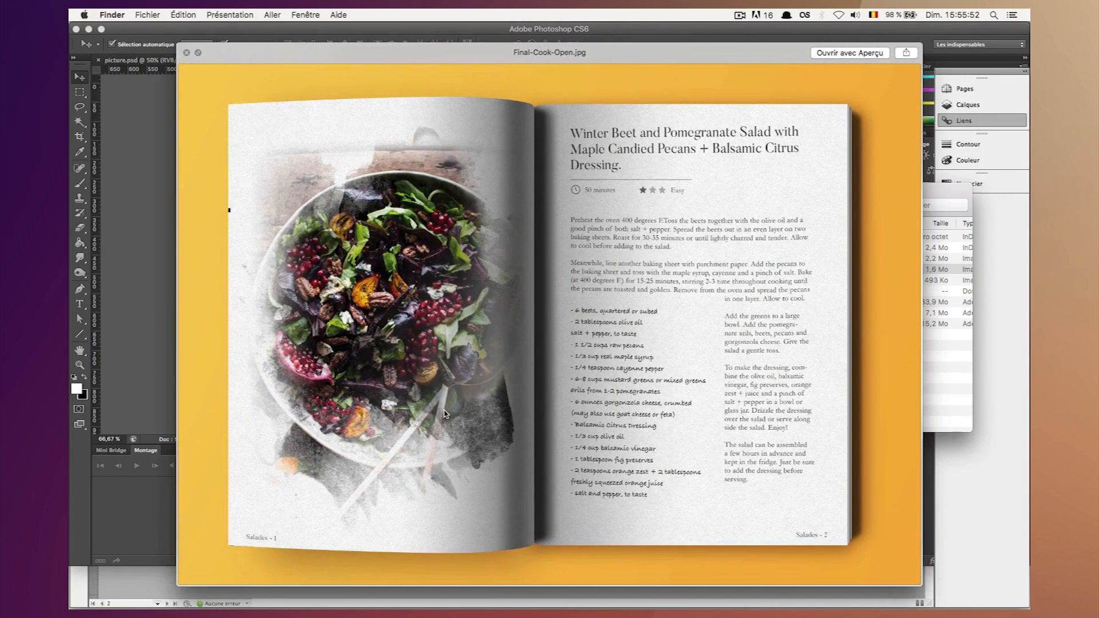
key("space")
Return to Photoshop, scale the salad photo layer down slightly in proportion and nudge it right so white margins surround it.
left_click(225, 248)
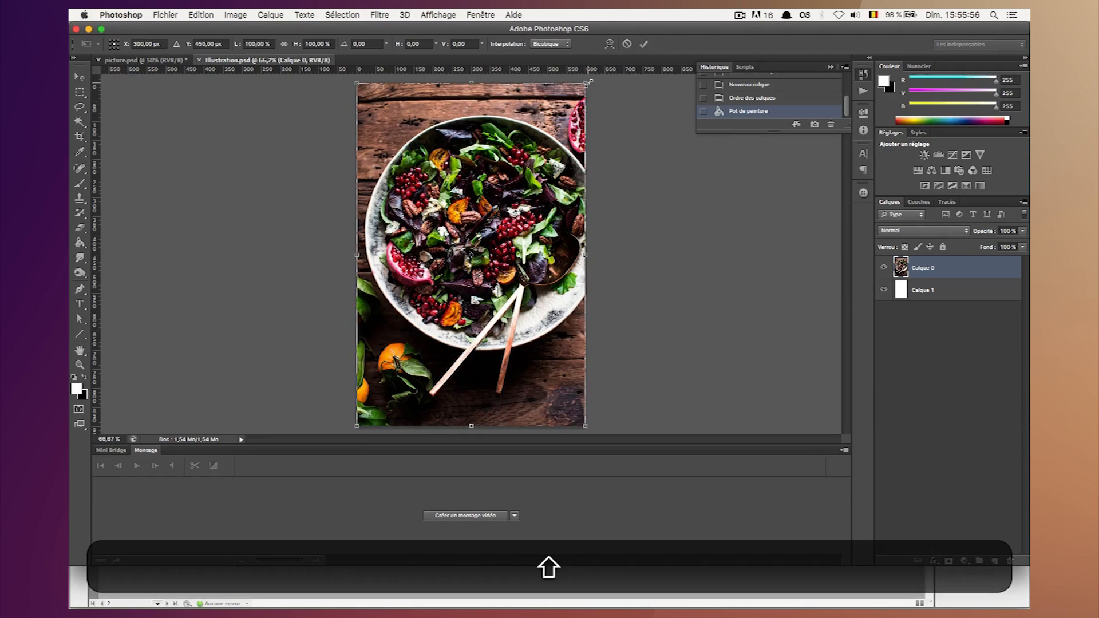
left_click_drag(589, 83, 582, 90)
key("shift+Return")
key("shift+Right")
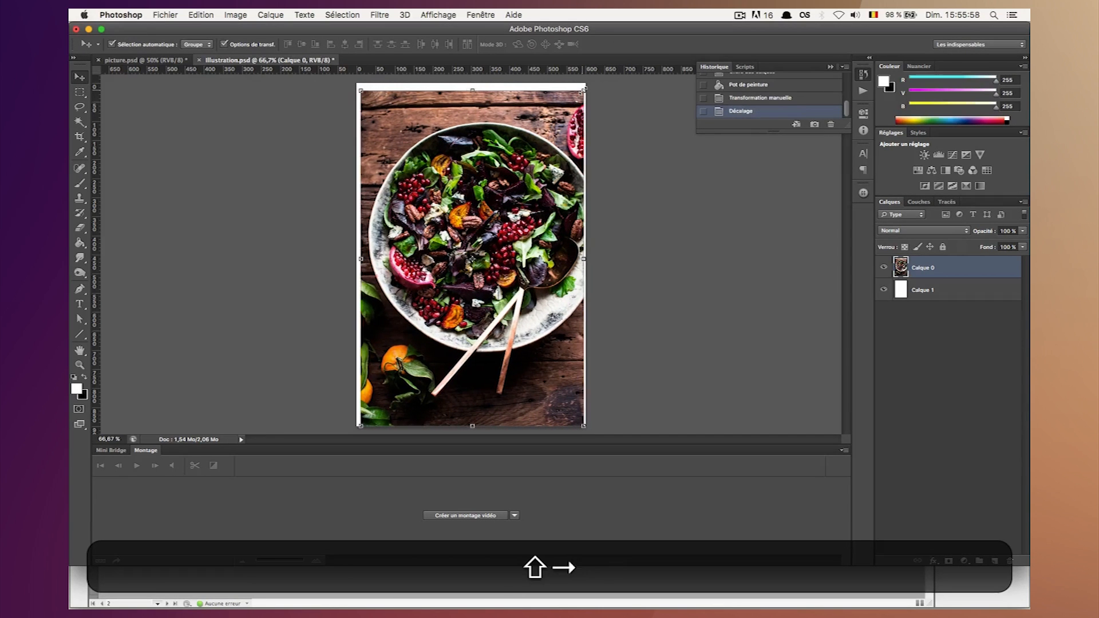
left_click(951, 313)
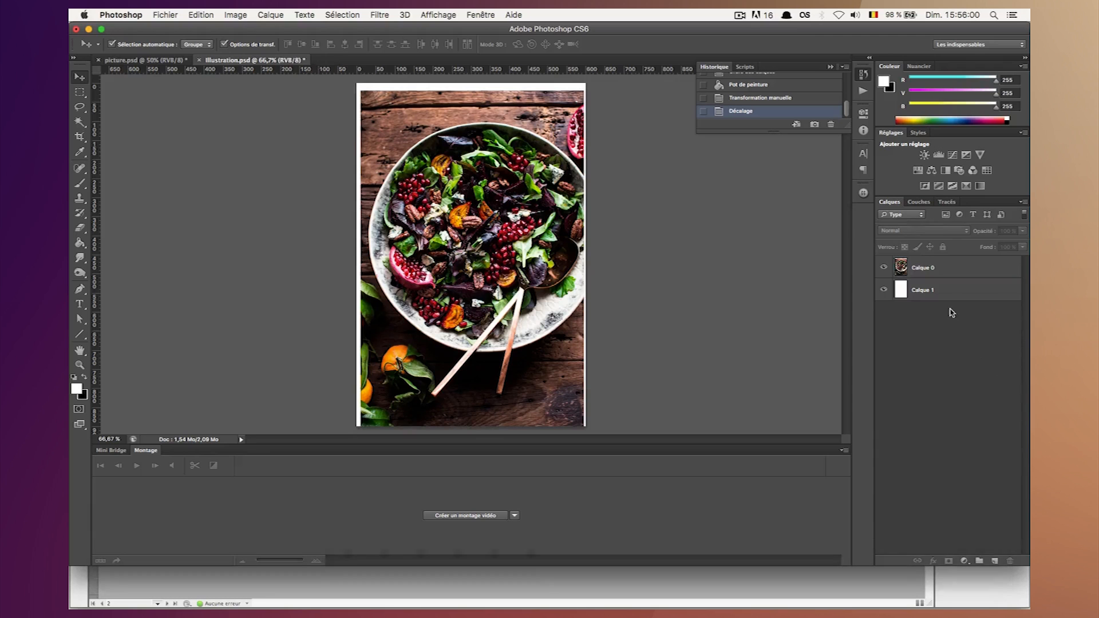
Add a new layer above the salad photo layer and fill it with white.
left_click(934, 275)
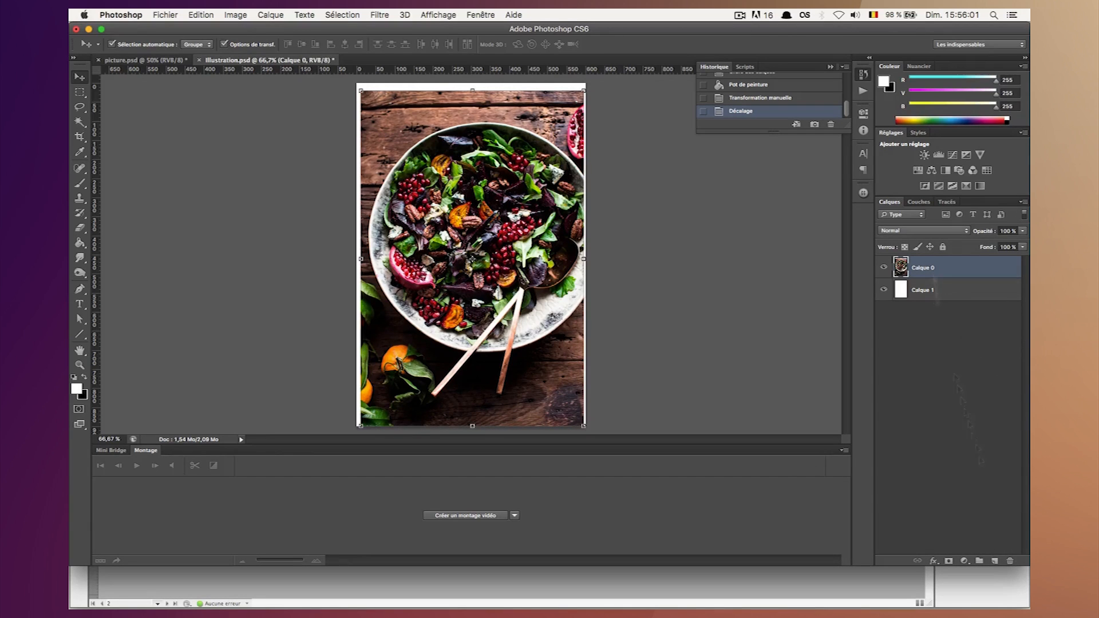
left_click(996, 561)
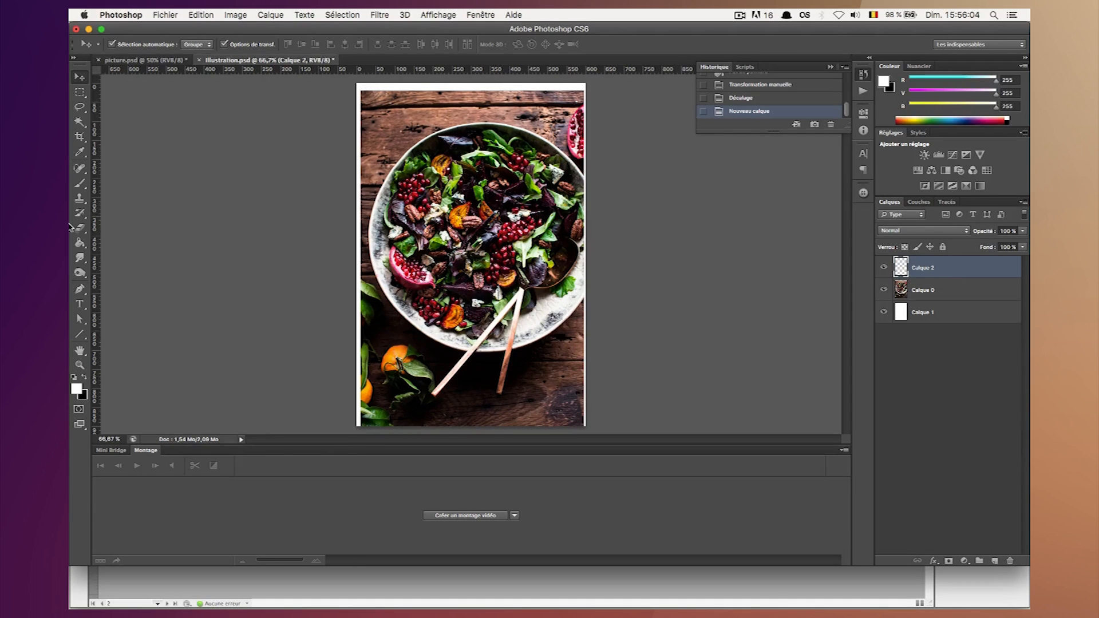
left_click(80, 244)
left_click(481, 233)
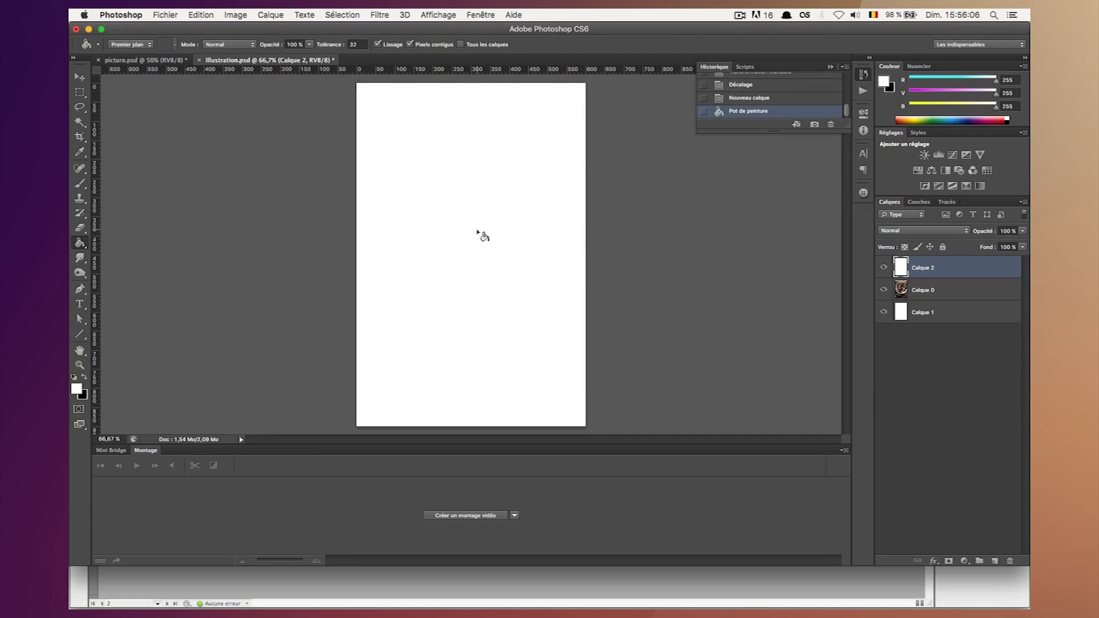
Choose the Brush tool with an 802 px watercolour tip and make black the foreground colour.
left_click(73, 83)
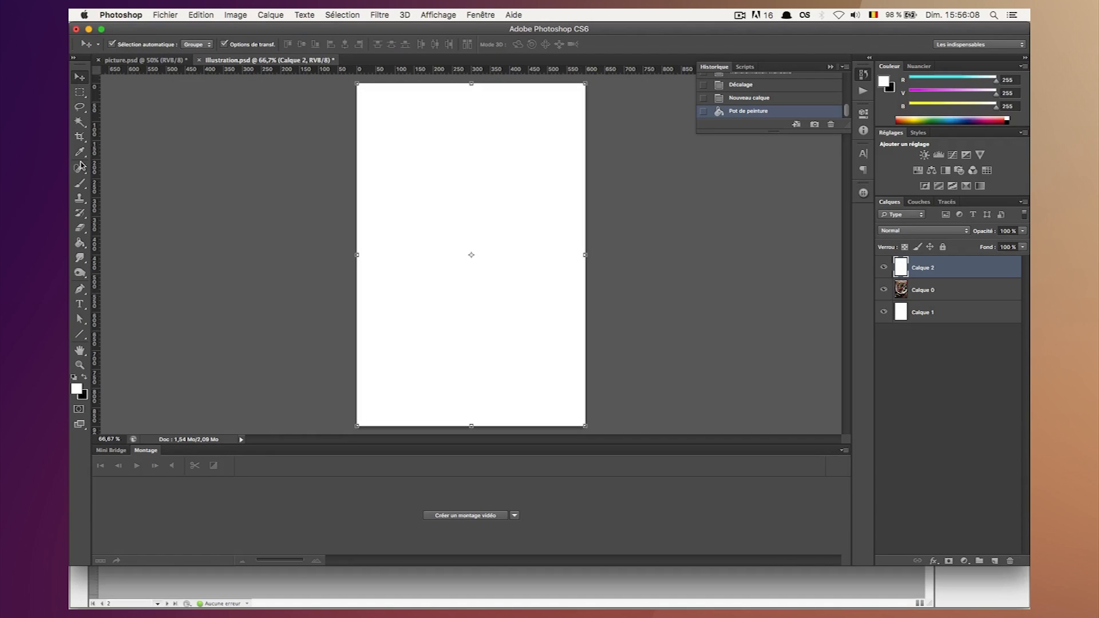
left_click(80, 183)
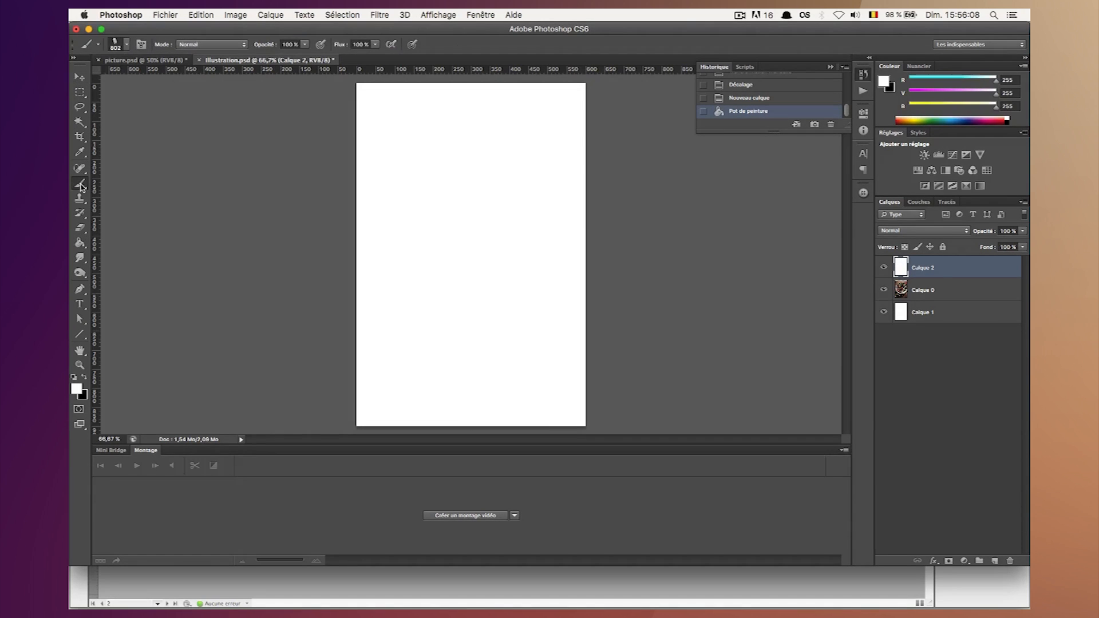
left_click(117, 48)
left_click(147, 166)
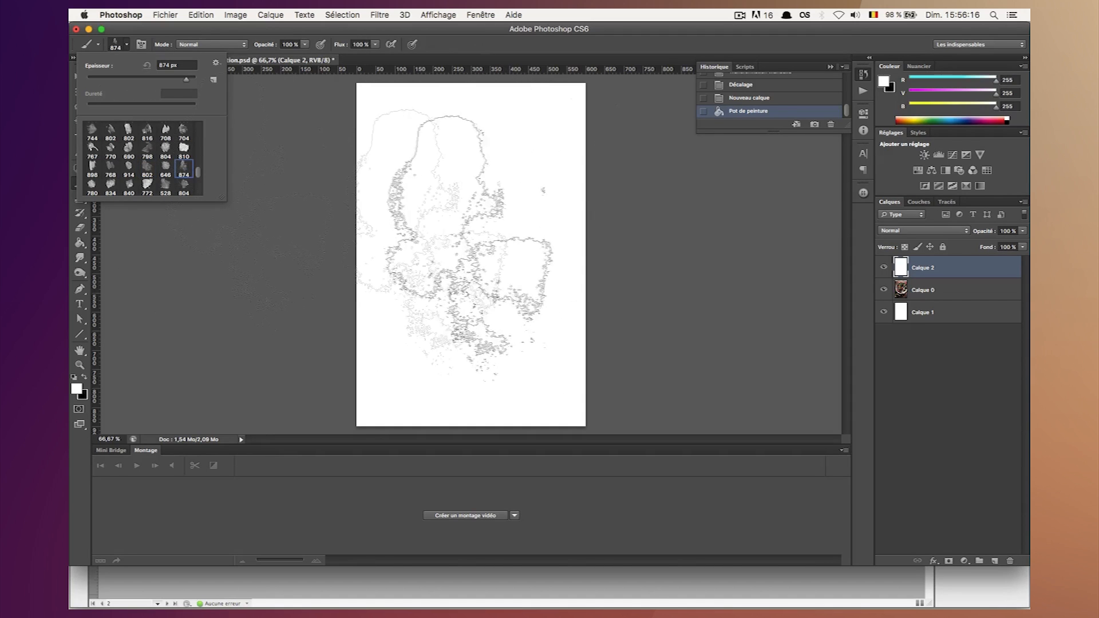
left_click(129, 166)
left_click(147, 166)
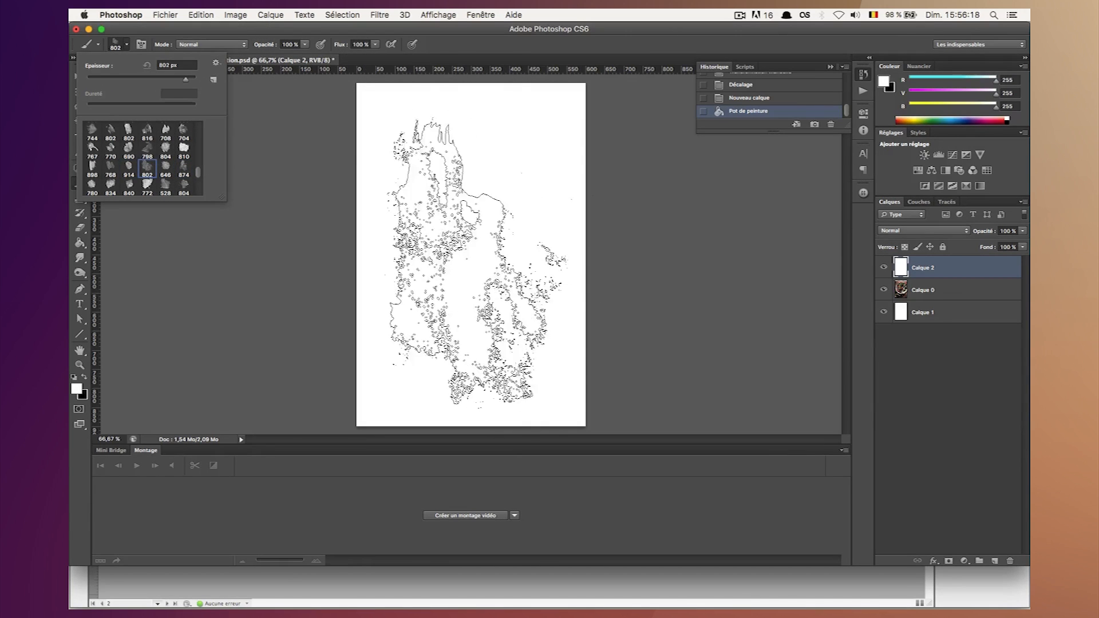
key("Return")
left_click(84, 377)
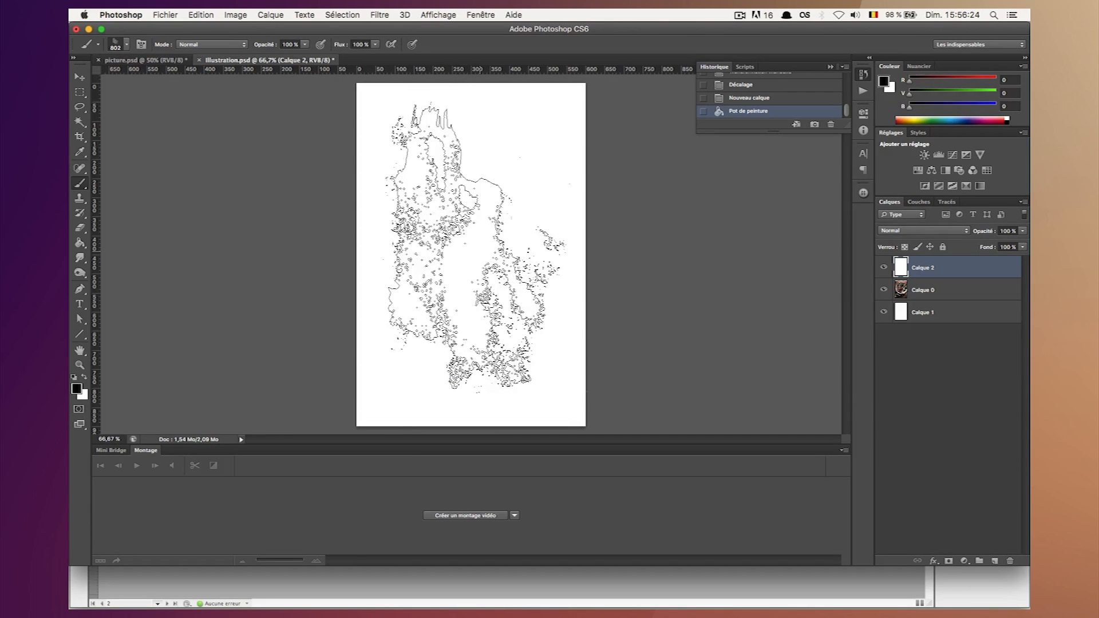
Stamp the watercolour brush once at the centre of the white layer and set its blend mode to Lumière crue.
left_click(475, 249)
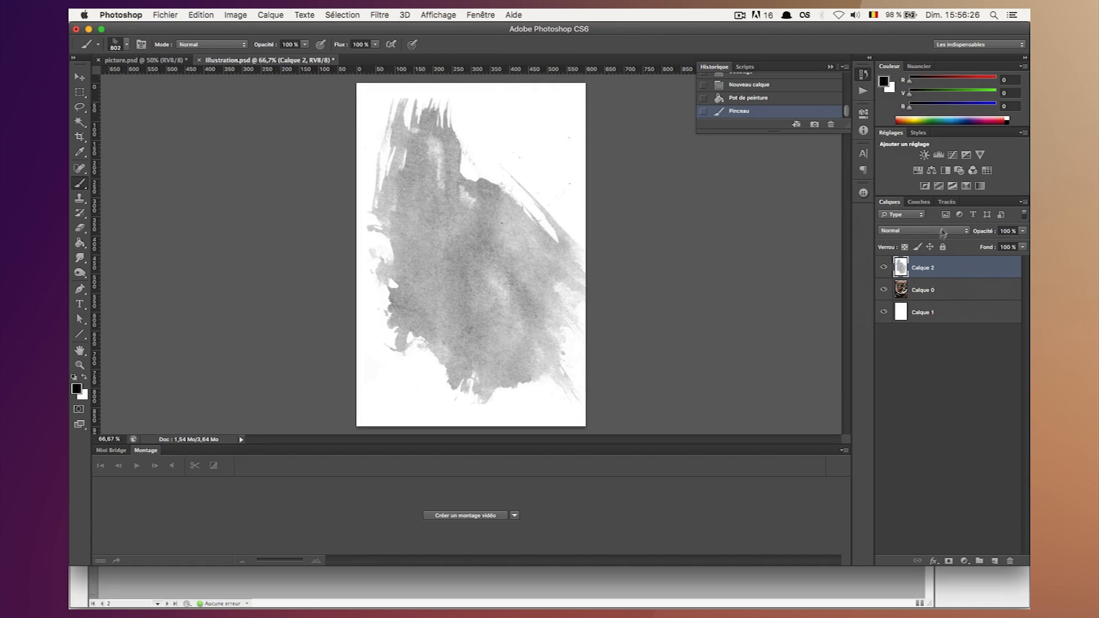
left_click(80, 77)
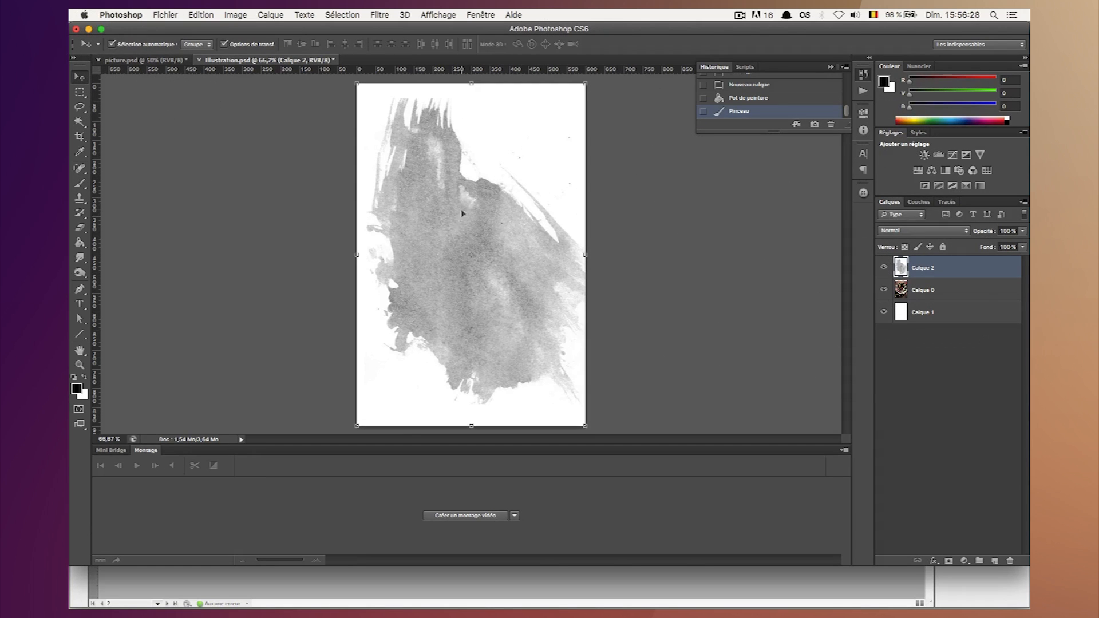
left_click(931, 231)
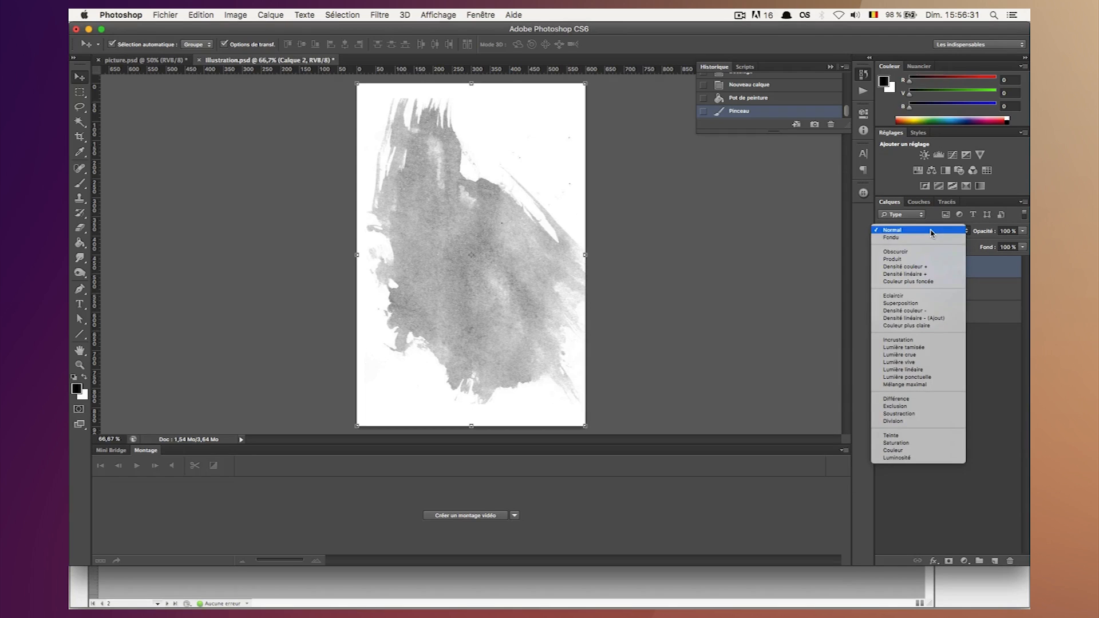
left_click(931, 354)
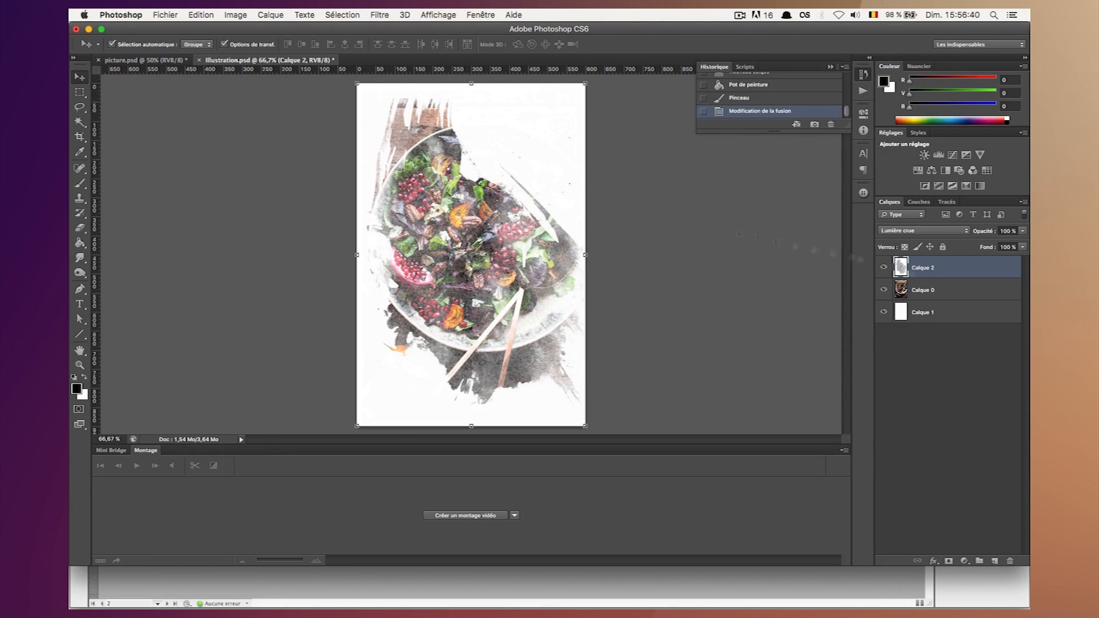
Undo the blend mode change and the watercolour stamp on the white layer.
left_click(75, 187)
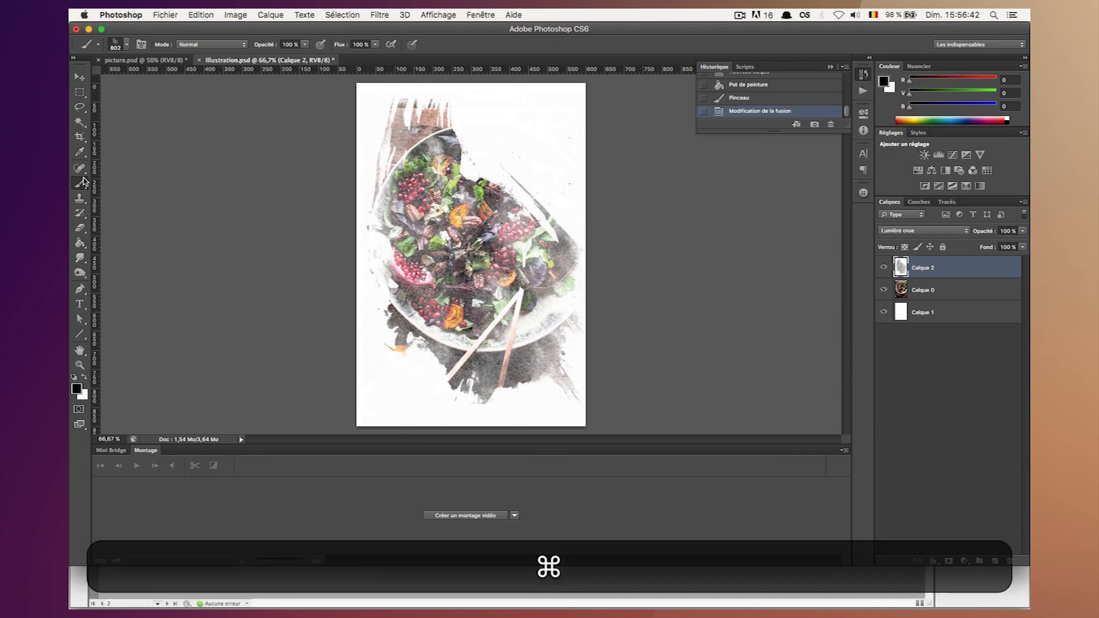
key("super+z")
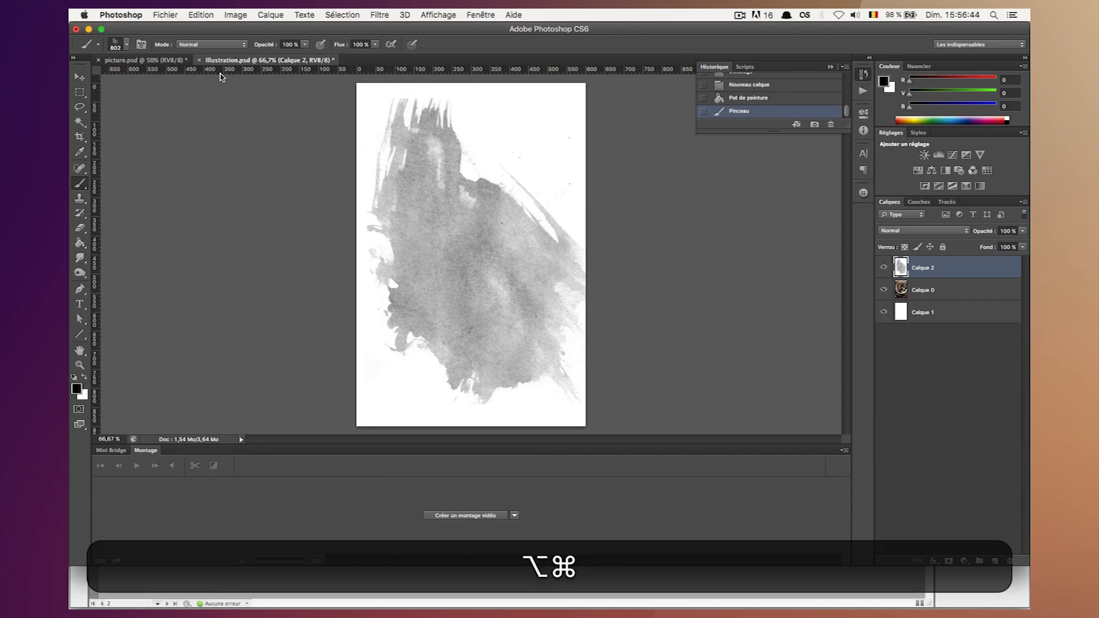
key("alt+super+z")
Stamp a 708 px watercolour brush once near the centre of the white layer and set the layer's blend mode to Lumière crue.
left_click(117, 45)
left_click(129, 147)
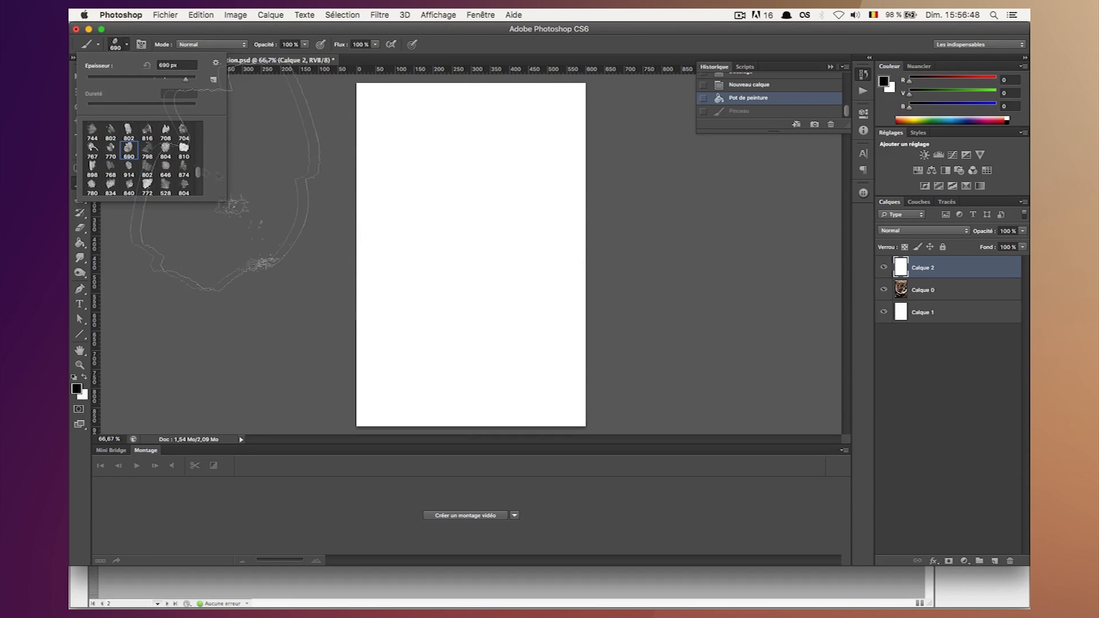
left_click(129, 130)
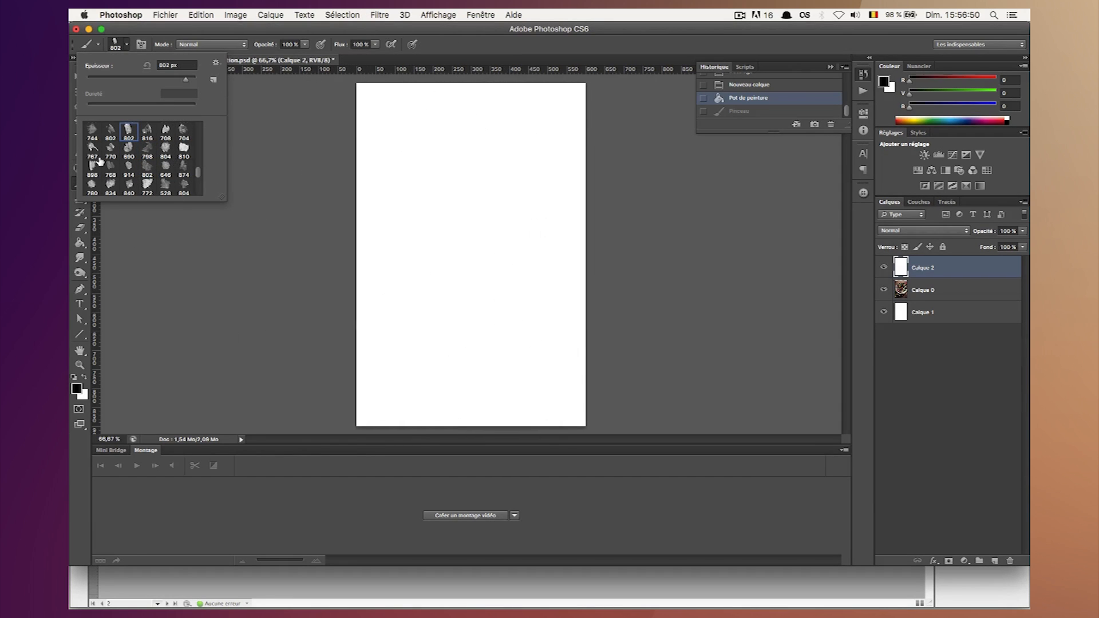
left_click(147, 131)
left_click(172, 135)
left_click(471, 238)
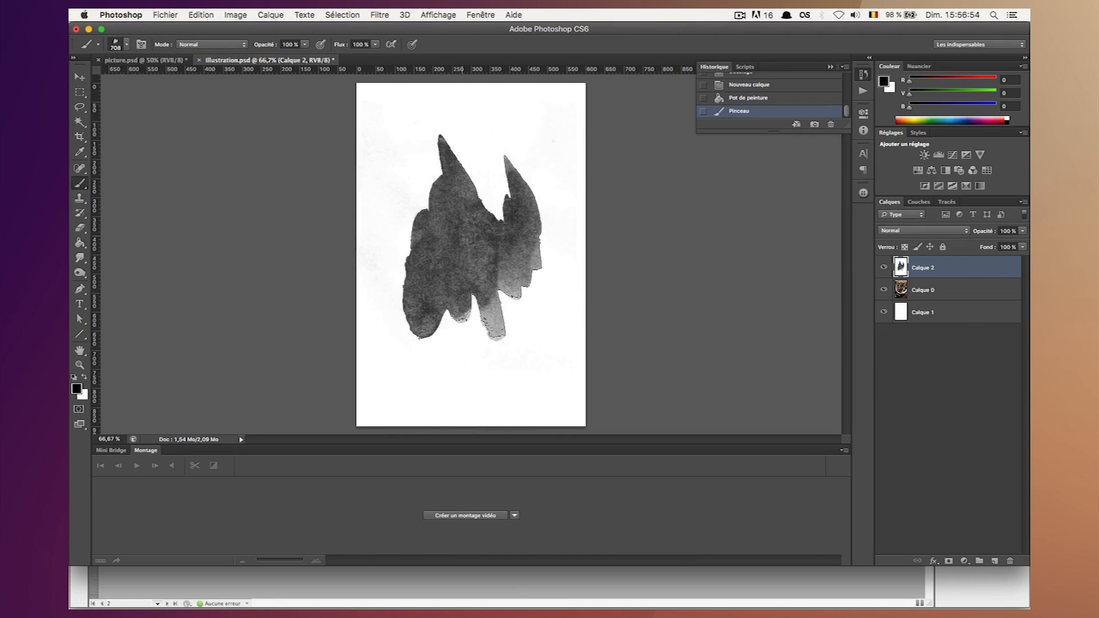
left_click(907, 231)
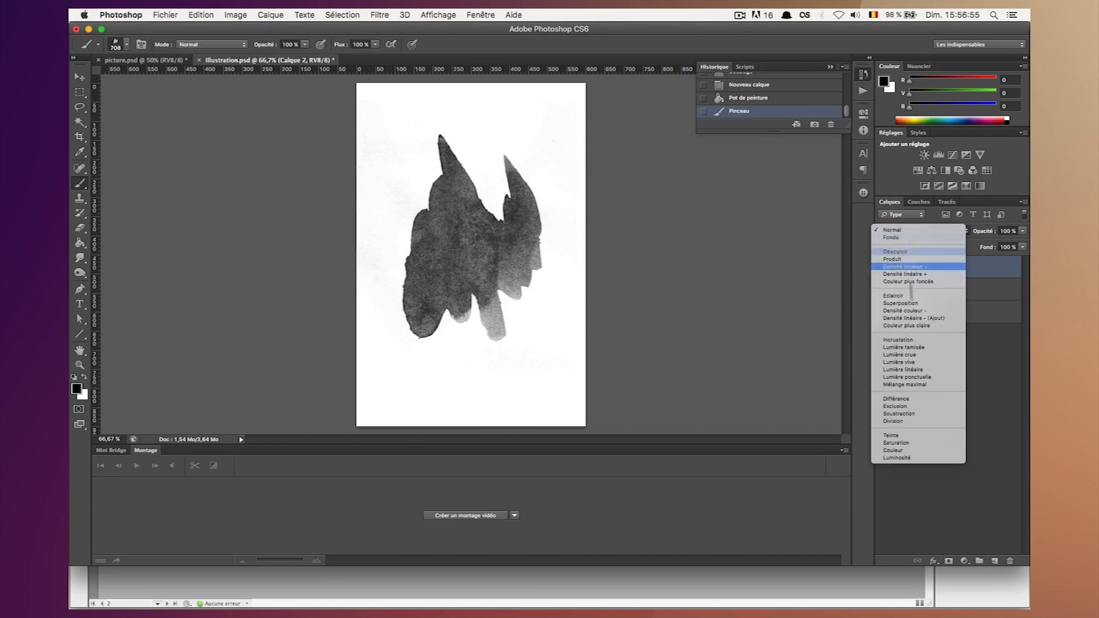
left_click(908, 356)
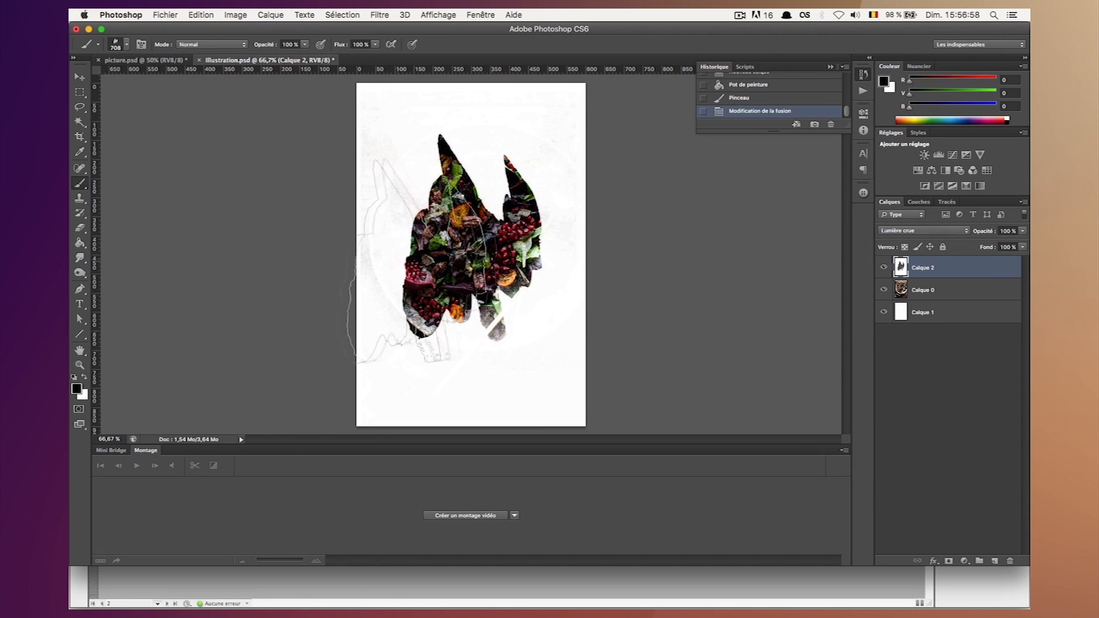
Stamp an 802 px watercolour brush over the first stamp to reveal more of the bowl and chopsticks.
left_click(115, 48)
left_click(92, 166)
left_click(110, 166)
left_click(147, 170)
left_click(451, 255)
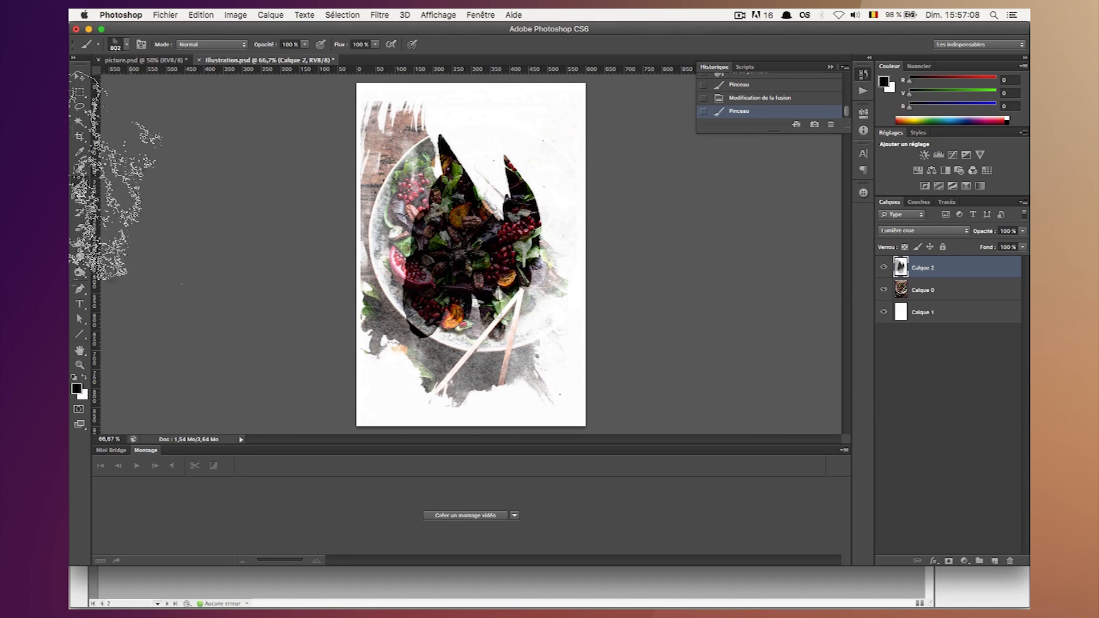
left_click(79, 76)
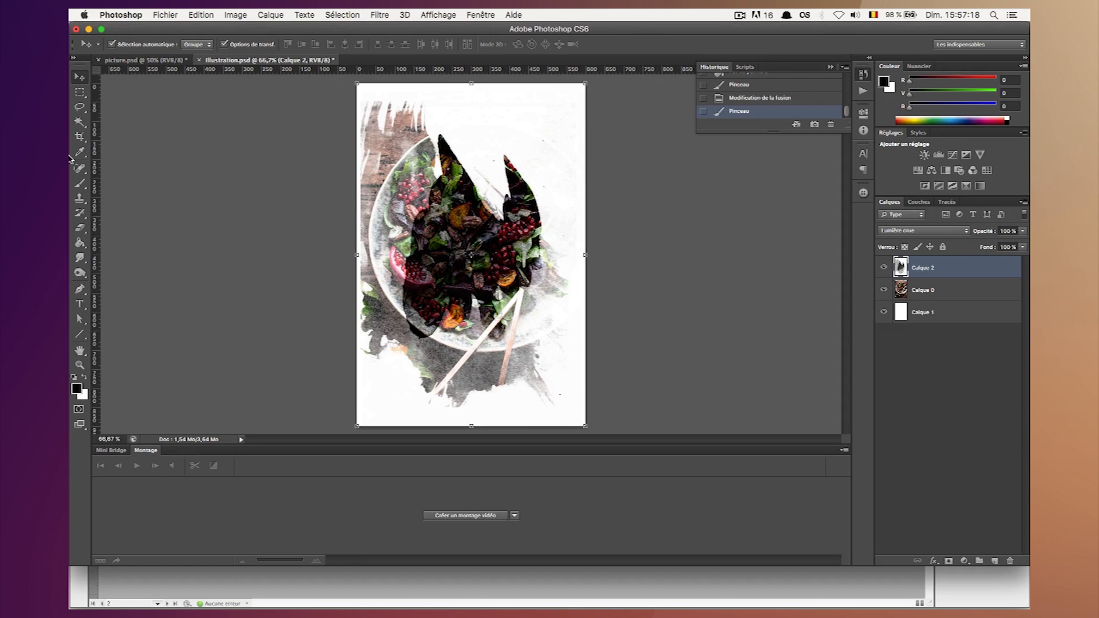
Try erasing the dark overlap at the bowl's lower-left edge on Calque 2 with a 45 px eraser at 44% hardness.
left_click(80, 228)
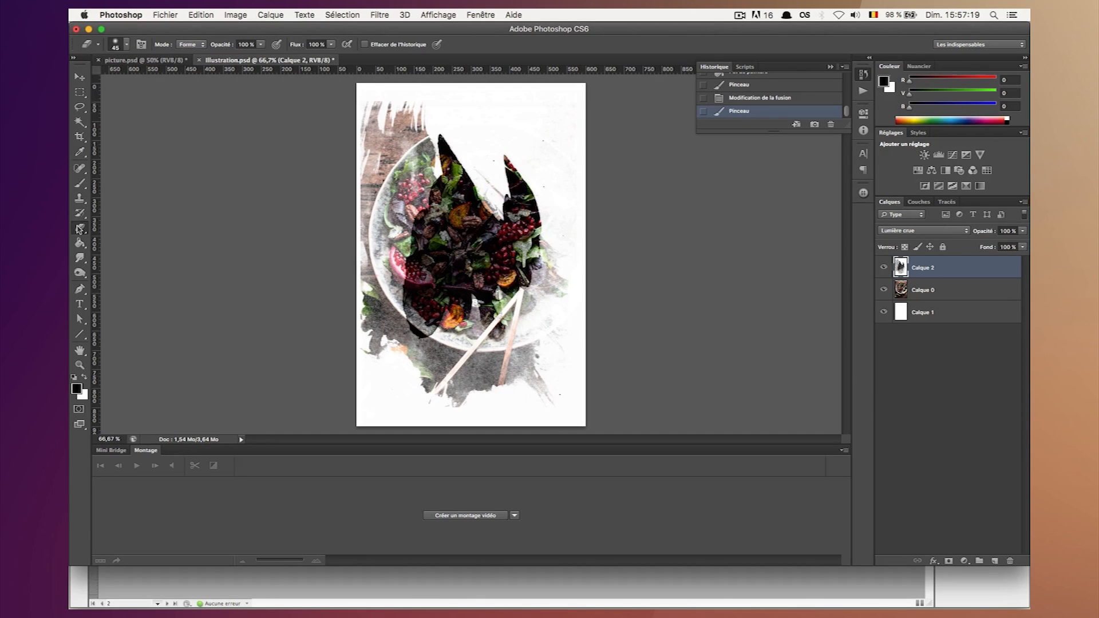
left_click(115, 46)
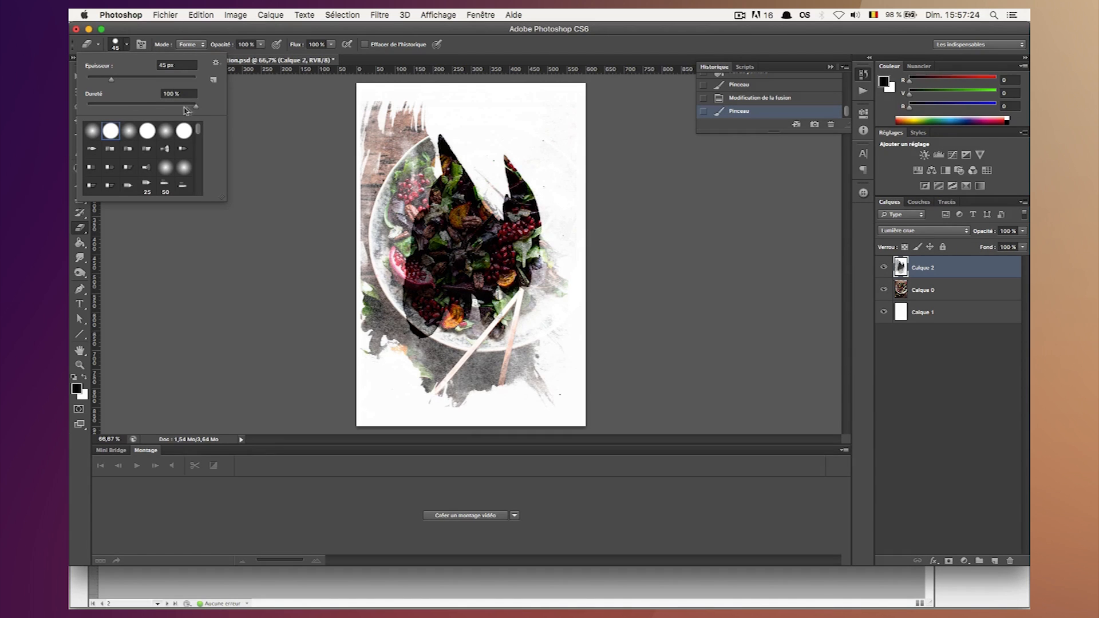
left_click_drag(186, 111, 174, 110)
left_click(951, 266)
mouse_move(424, 319)
left_mouse_down()
mouse_move(415, 336)
mouse_move(435, 323)
left_mouse_up()
key("super+z")
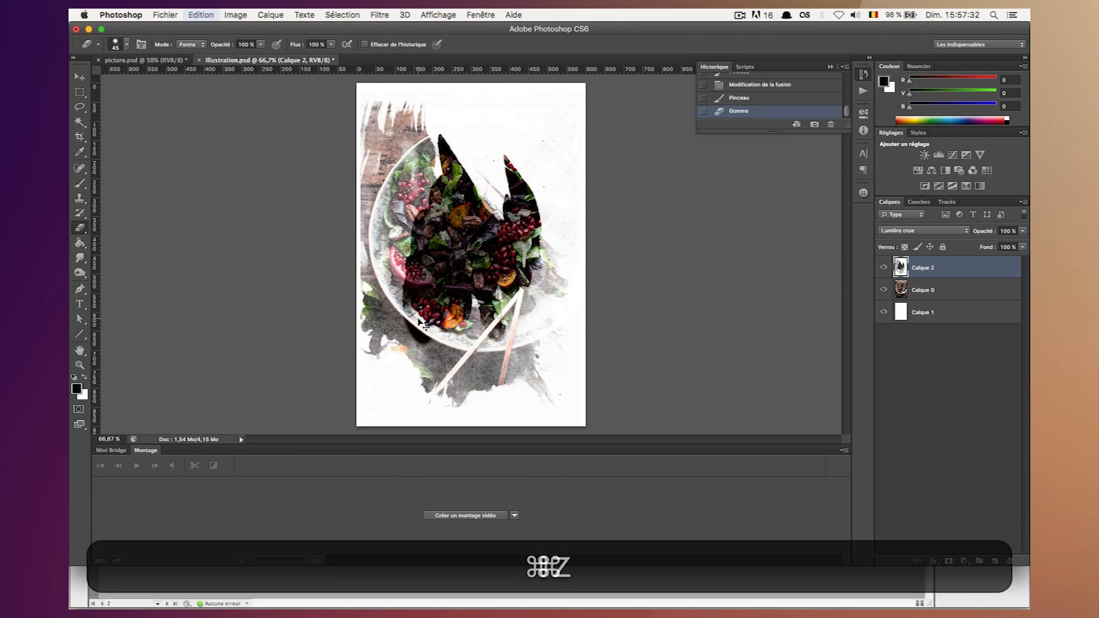
Erase the dark overlap on Calque 2 across the bowl with a softer 45 px eraser to reveal the salad.
left_click(117, 47)
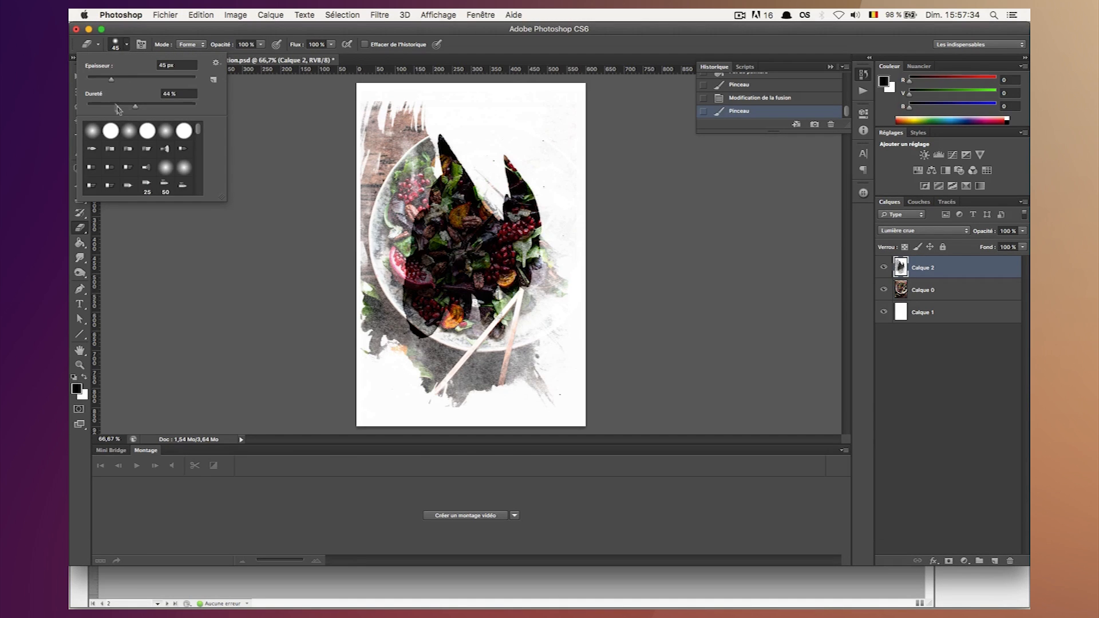
left_click_drag(116, 106, 106, 108)
left_click(414, 303)
left_click(418, 323)
left_click(409, 308)
left_click_drag(413, 328, 426, 334)
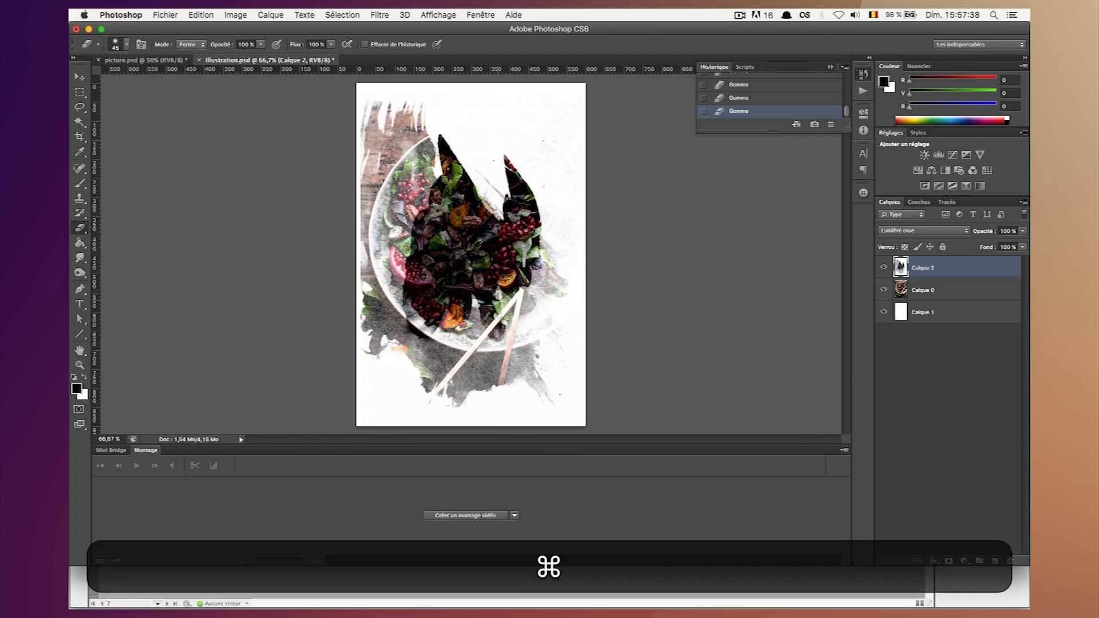
mouse_move(462, 253)
left_mouse_down()
mouse_move(443, 236)
mouse_move(430, 251)
mouse_move(417, 230)
mouse_move(426, 211)
mouse_move(413, 221)
mouse_move(452, 200)
mouse_move(427, 203)
mouse_move(447, 191)
left_mouse_up()
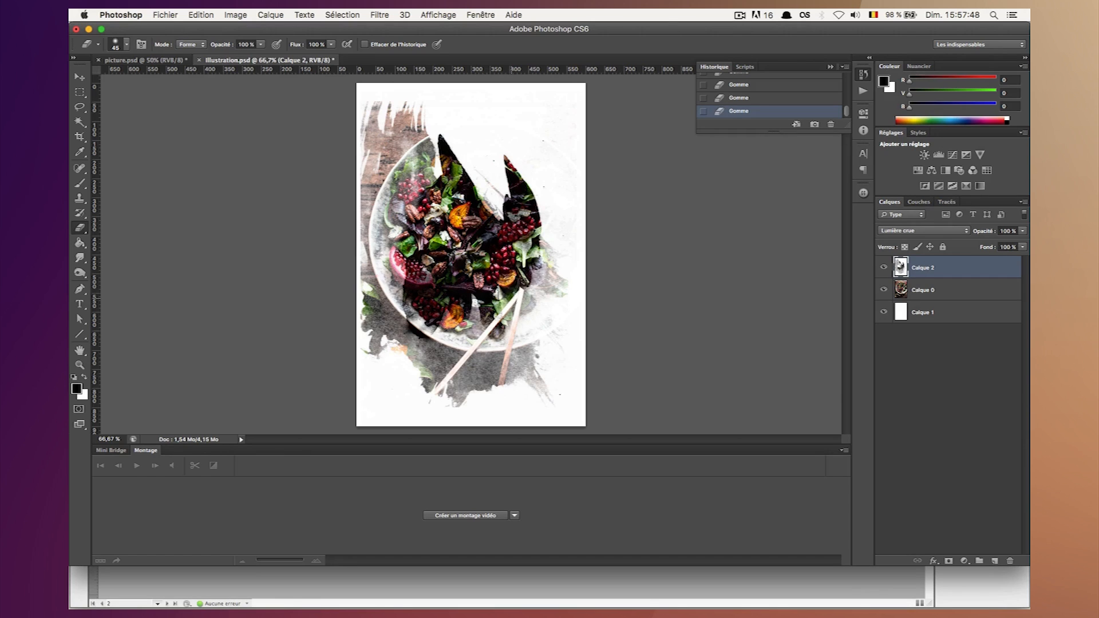
mouse_move(476, 218)
left_mouse_down()
mouse_move(441, 143)
mouse_move(477, 204)
left_mouse_up()
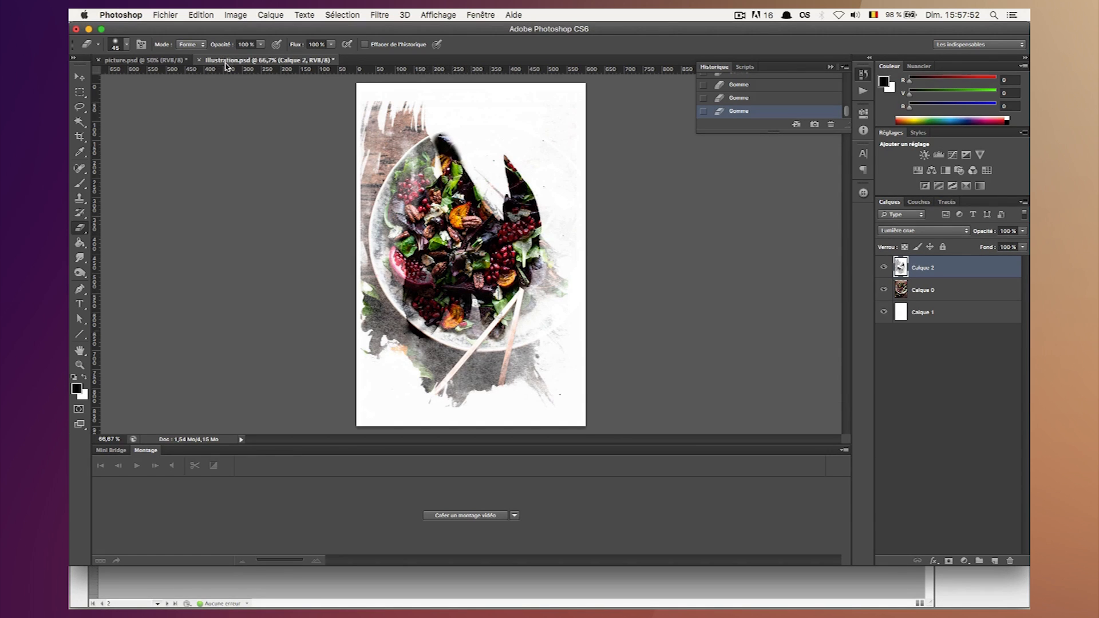
Duplicate the masked Calque 2 layer from picture.psd into Illustration.psd as Calque 3 and return to Illustration.psd.
left_click(163, 60)
left_click(79, 77)
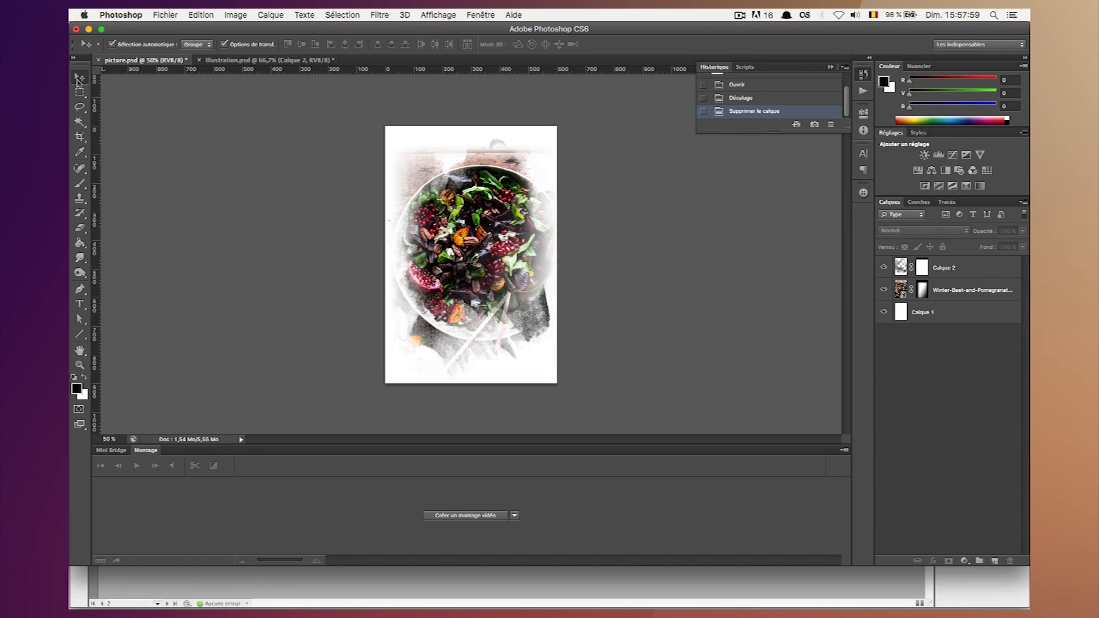
right_click(981, 275)
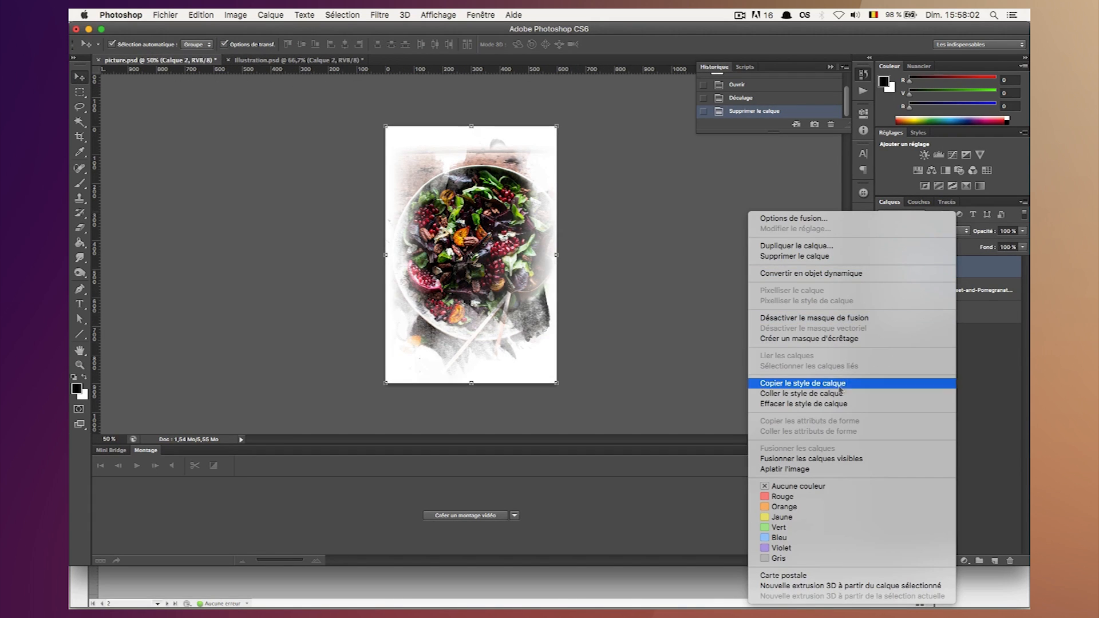
left_click(800, 246)
left_click(548, 288)
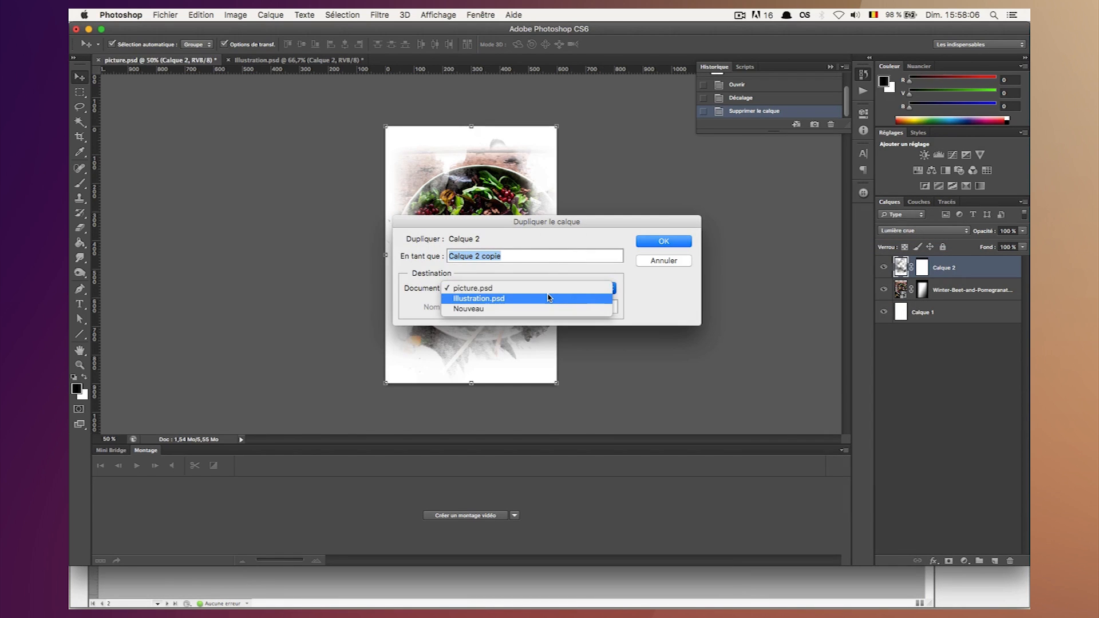
left_click(548, 297)
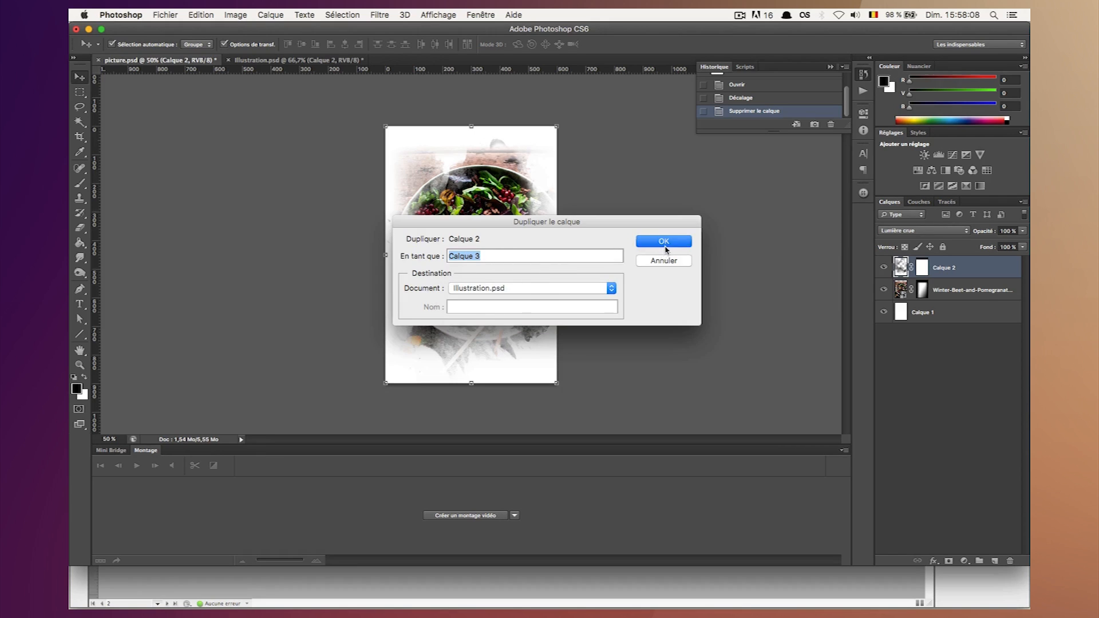
left_click(664, 241)
left_click(282, 59)
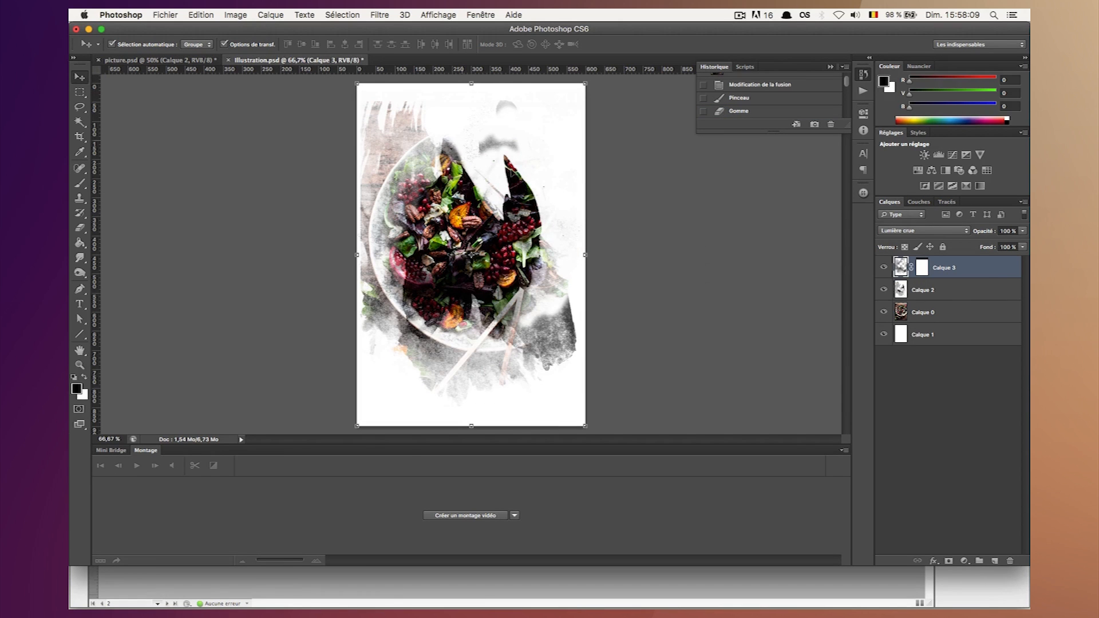
Delete the Calque 2 layer in Illustration.psd and make the Calque 0 photo layer active.
left_click(946, 292)
key("BackSpace")
left_click(943, 261)
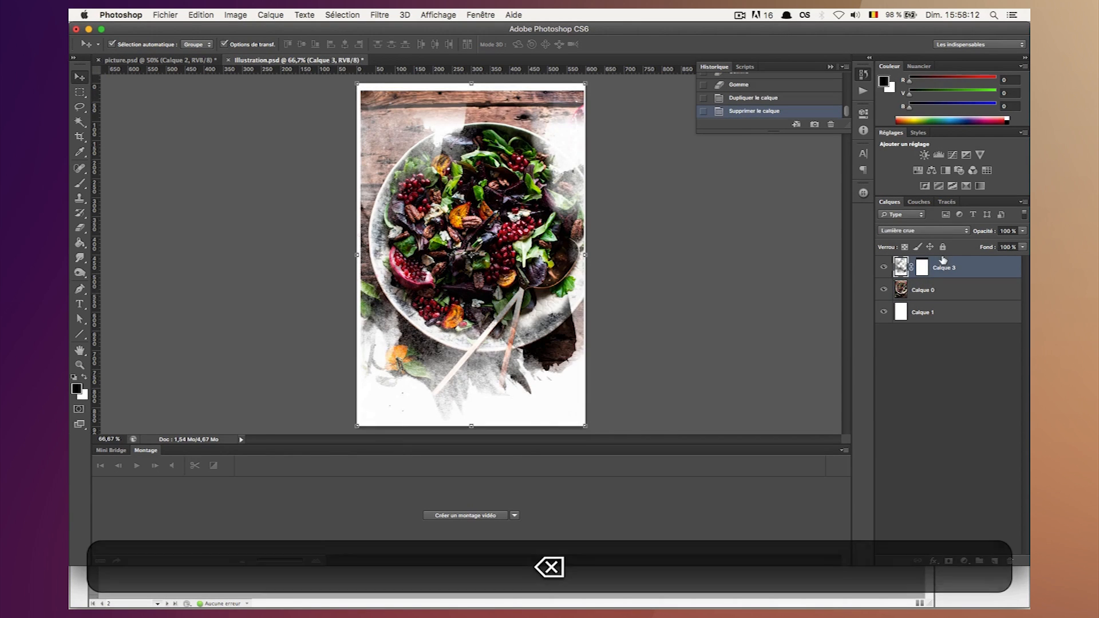
left_click(922, 269)
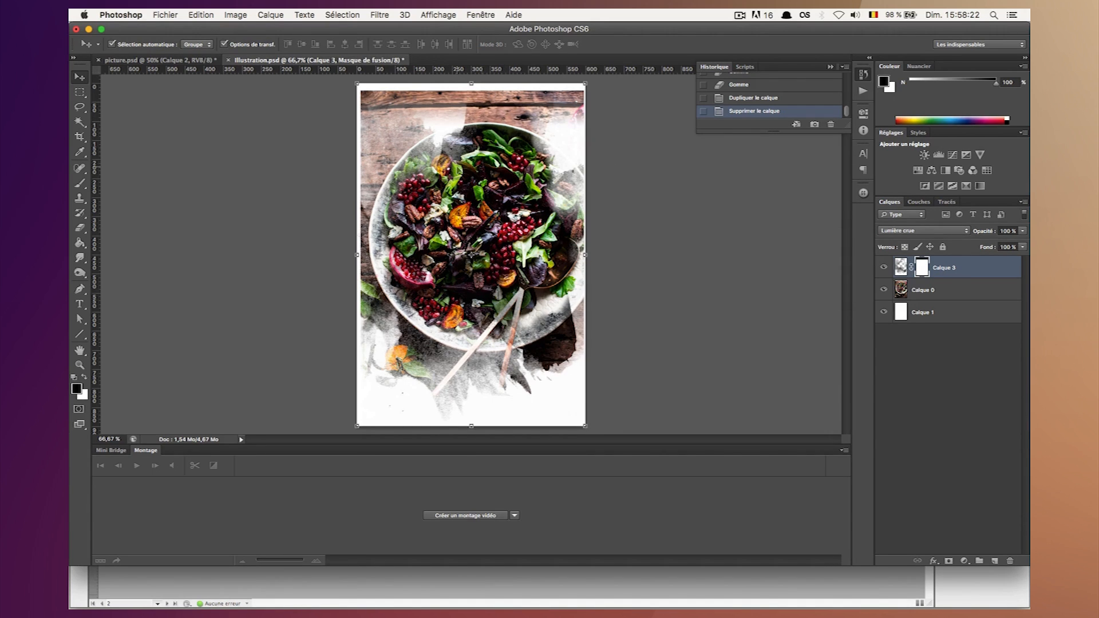
left_click(934, 288)
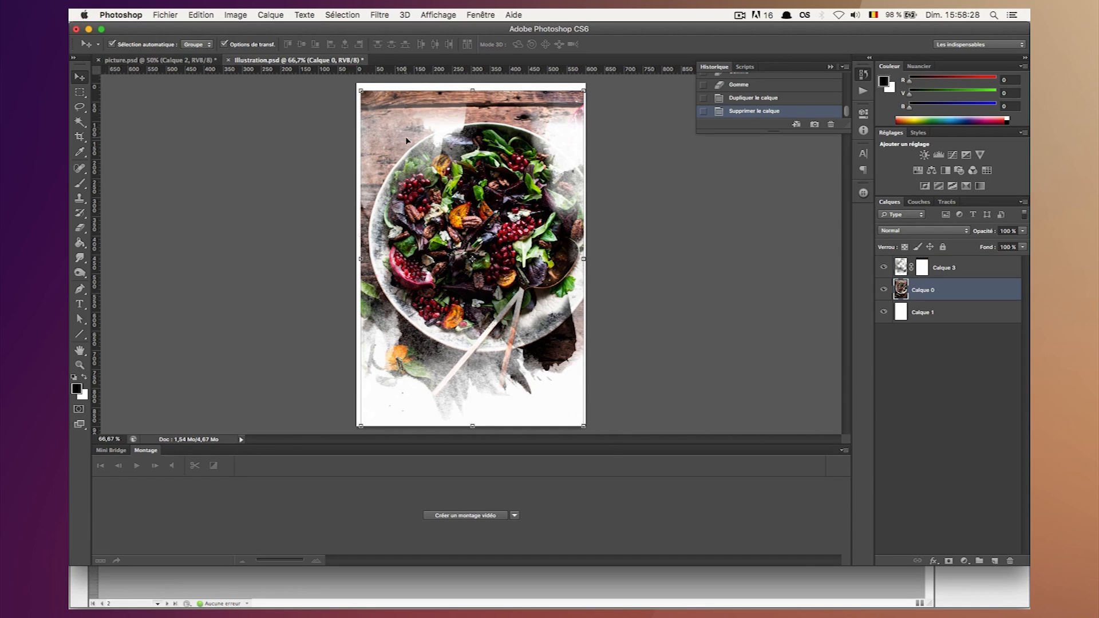
Switch to Finder, preview Final-Cook-Open.jpg to examine how the finished photo fades into the page, and return to Photoshop.
left_click(191, 583)
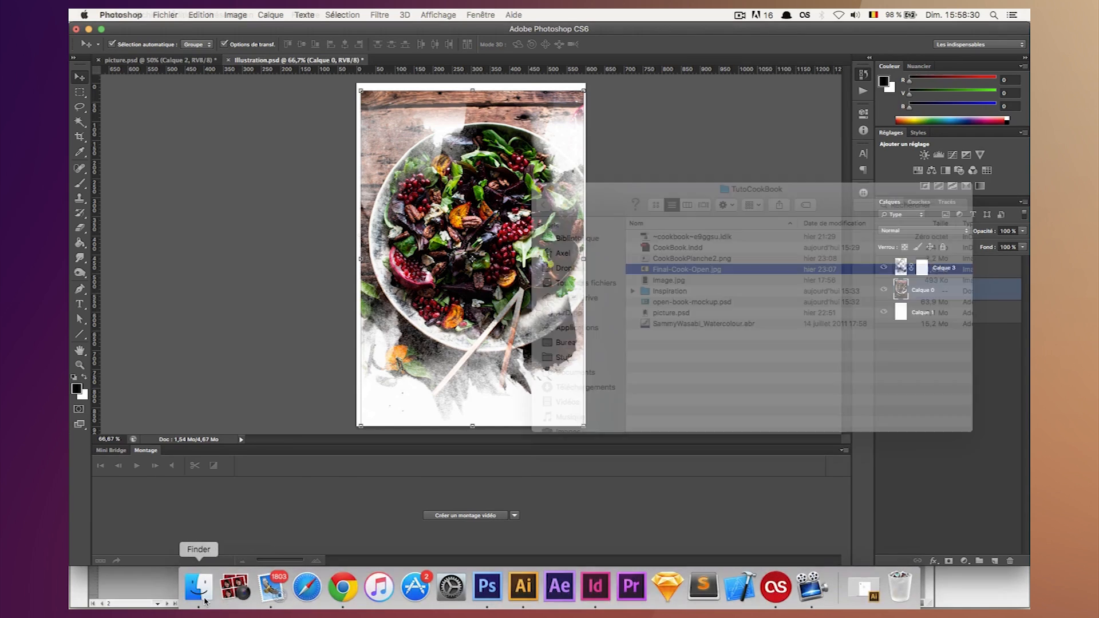
key("space")
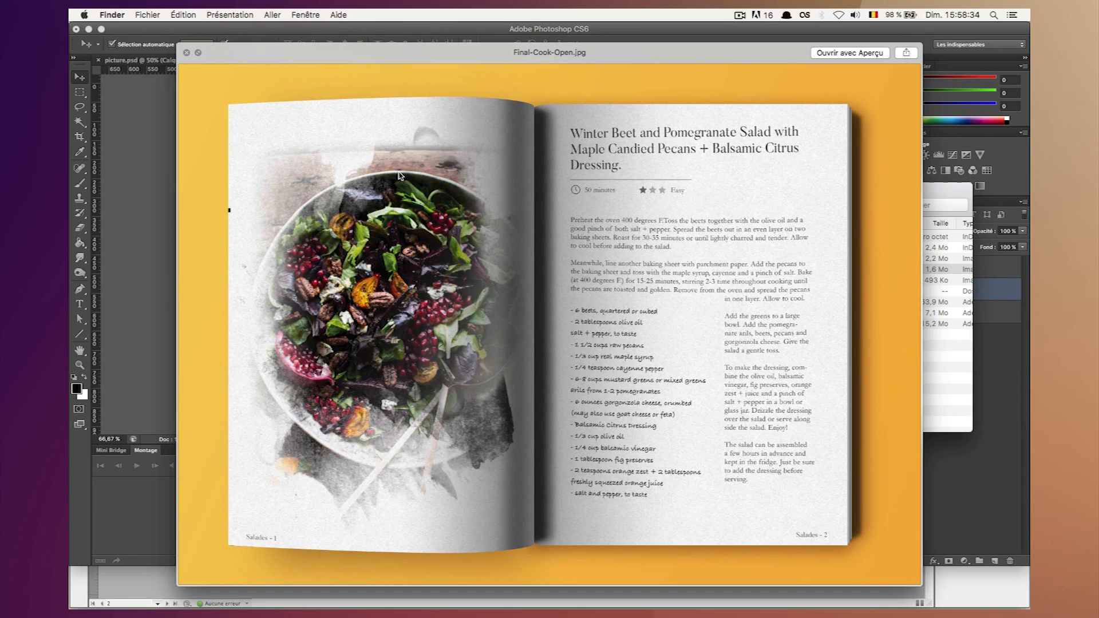
key("space")
left_click(958, 449)
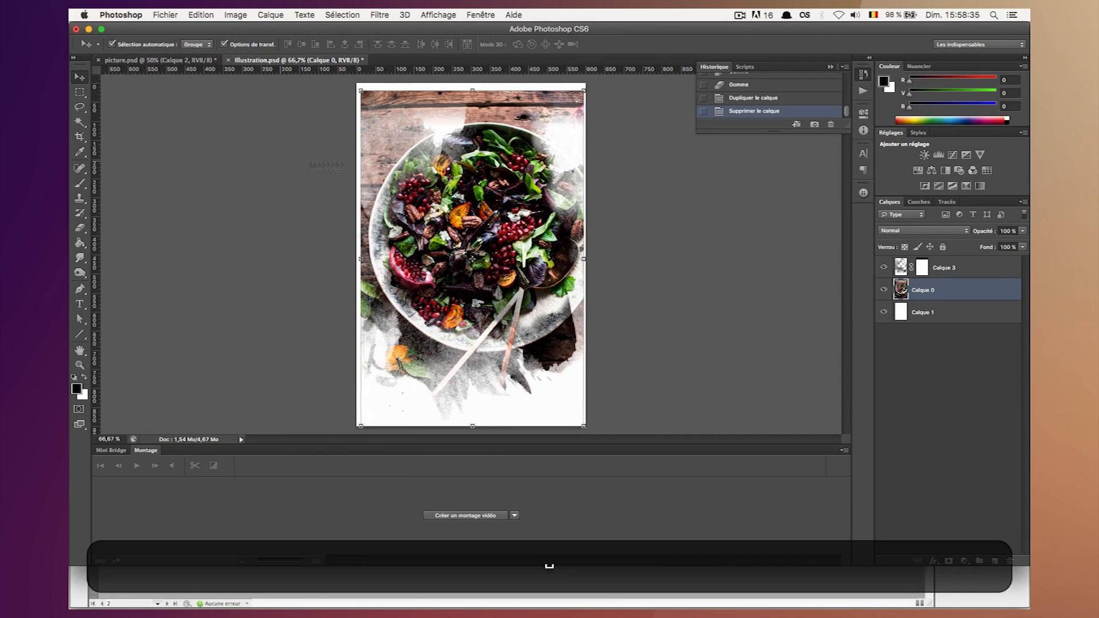
Add a layer mask to Calque 0 and activate the Gradient tool with the linear style.
left_click(949, 561)
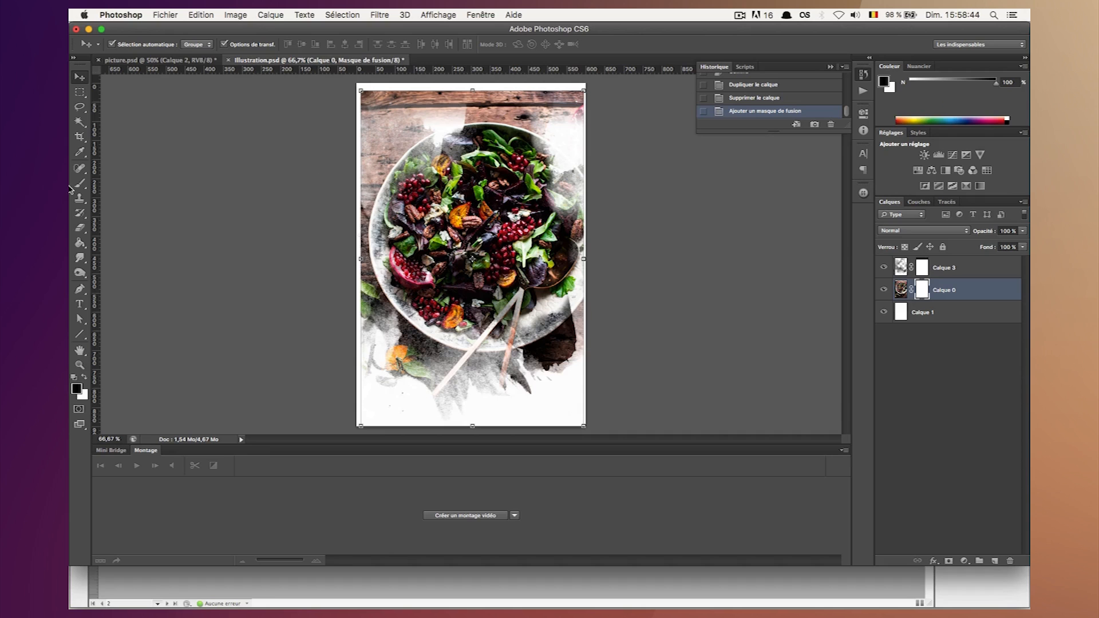
left_click(81, 244)
key("shift+g")
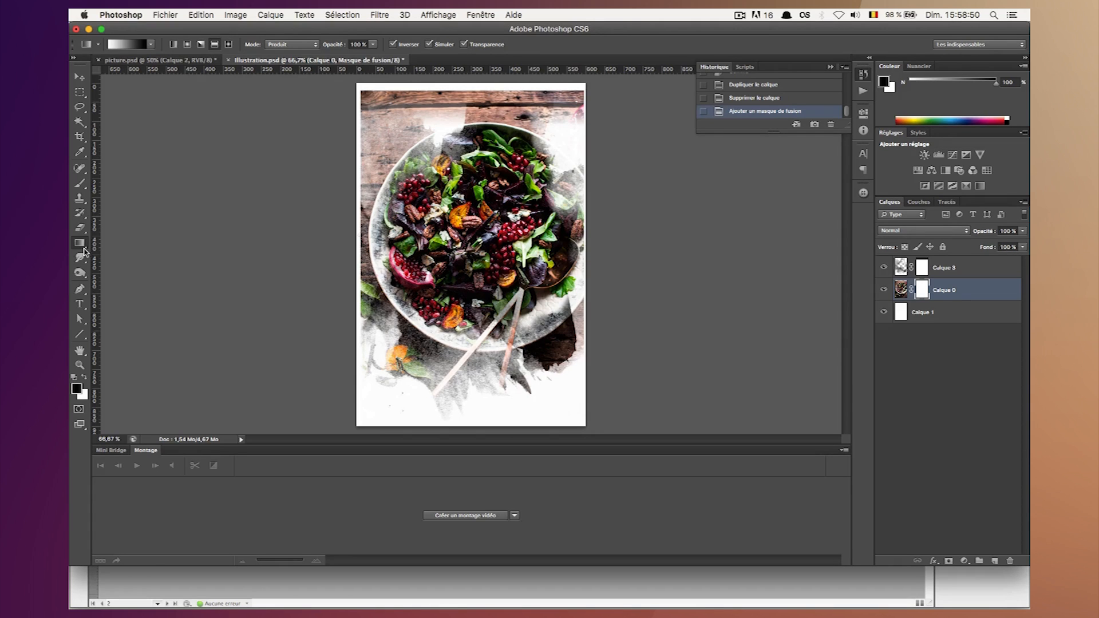
left_click(84, 249)
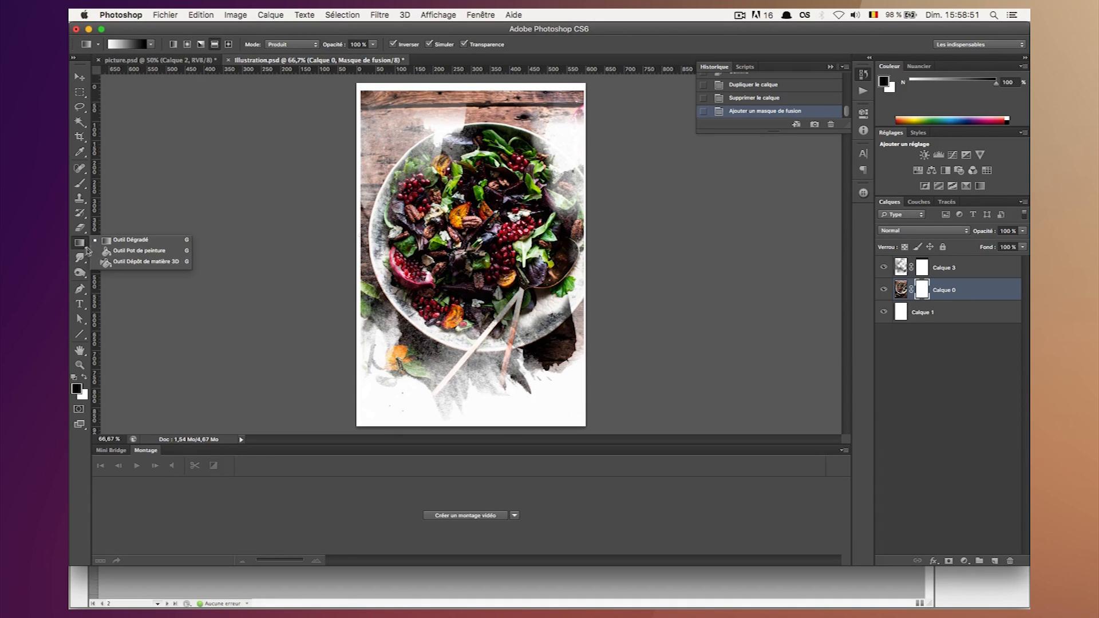
left_click(117, 242)
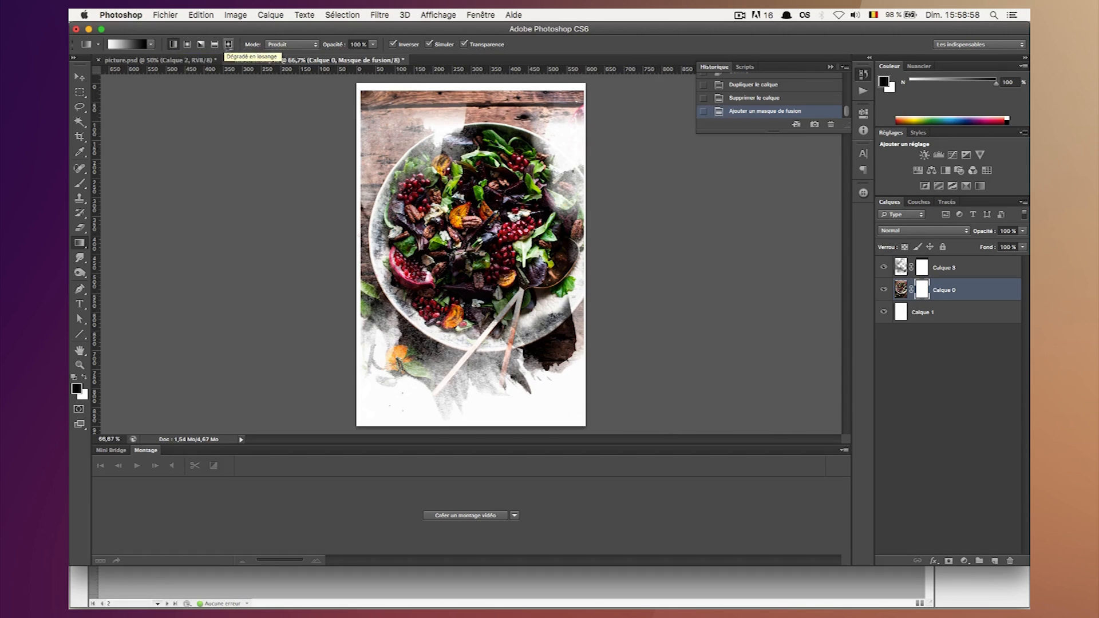
Try two linear gradients in Normal mode on the Calque 0 mask, undo them and set the gradient mode back to Produit.
left_click(293, 44)
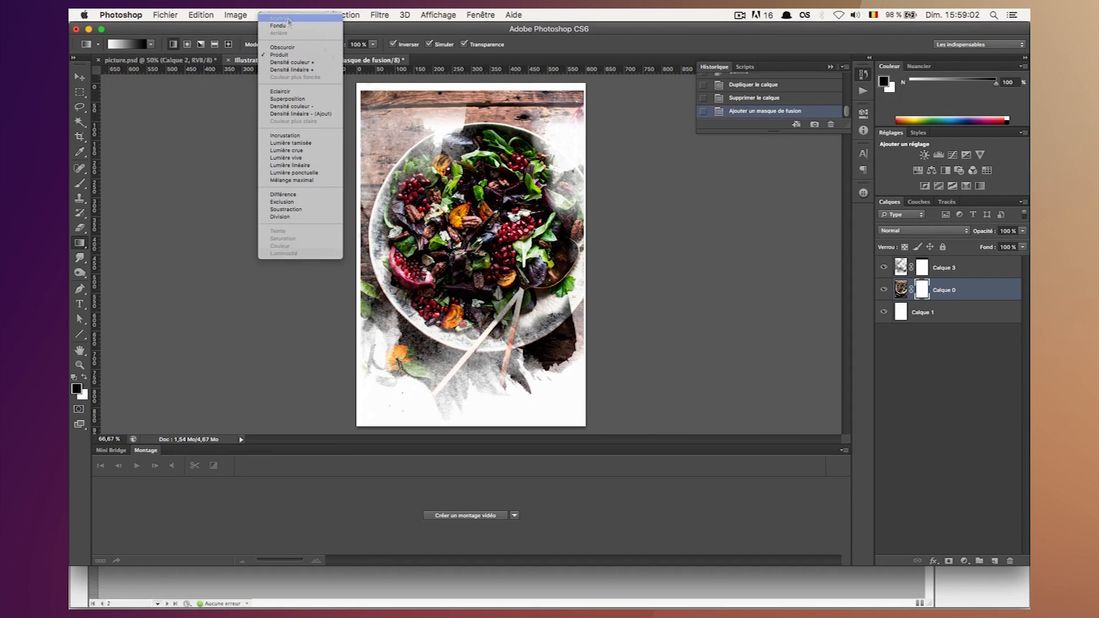
left_click(290, 18)
left_click_drag(475, 311, 475, 225)
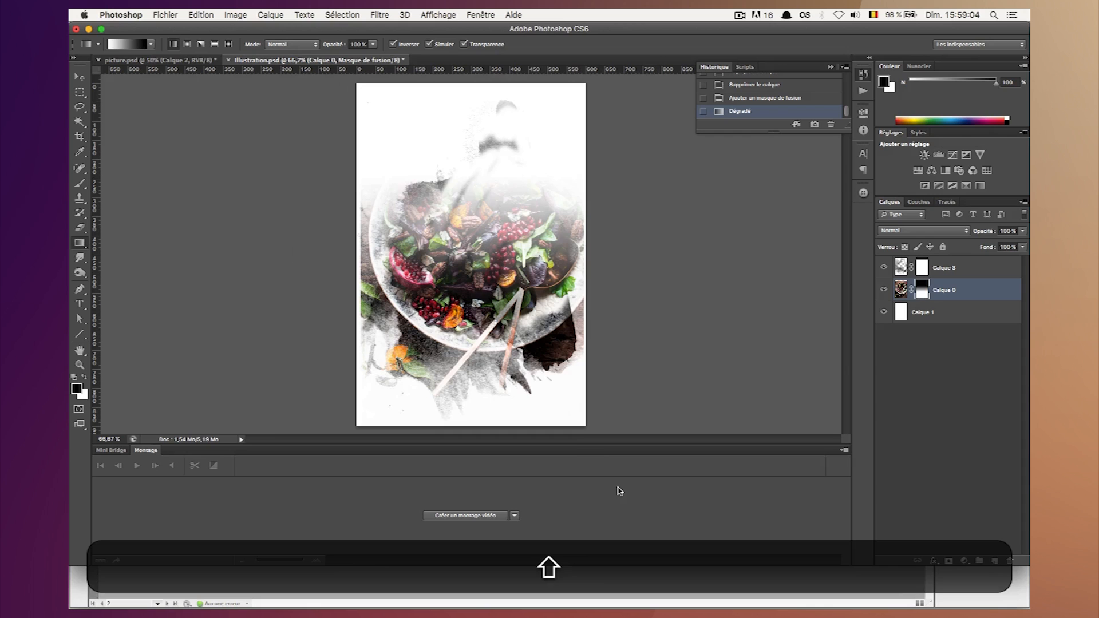
left_click_drag(454, 274, 575, 341)
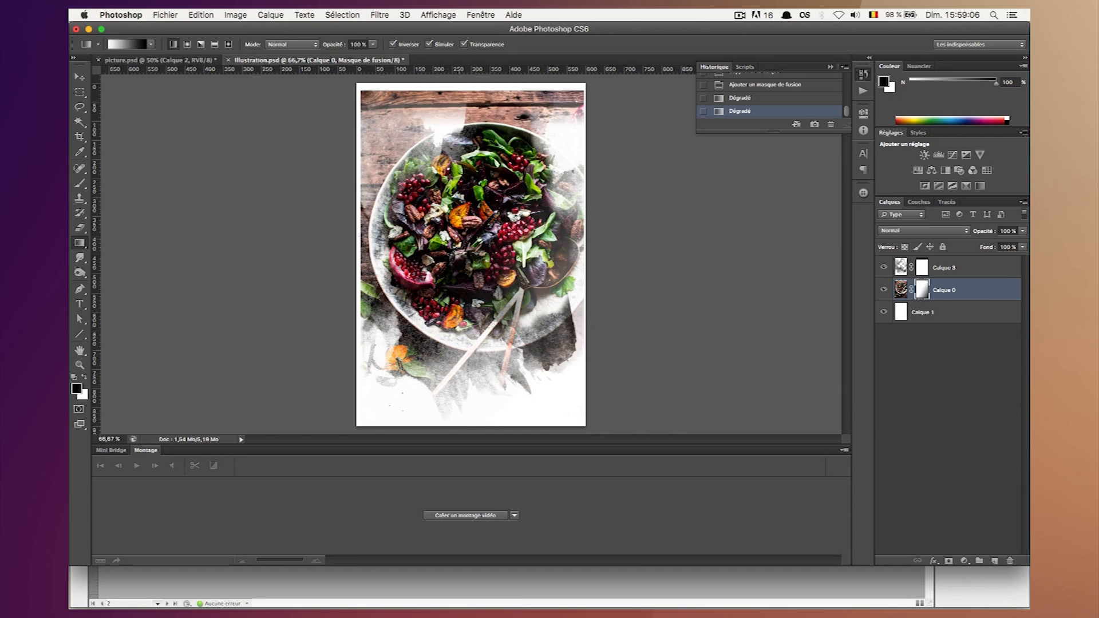
key("super+z")
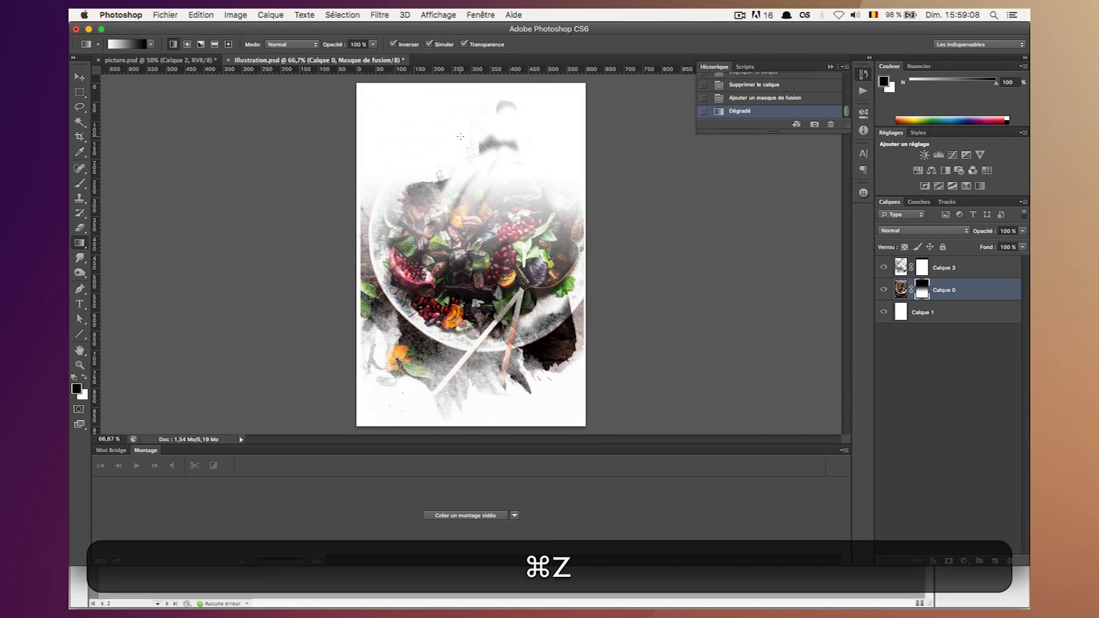
key("alt+super+z")
left_click(291, 44)
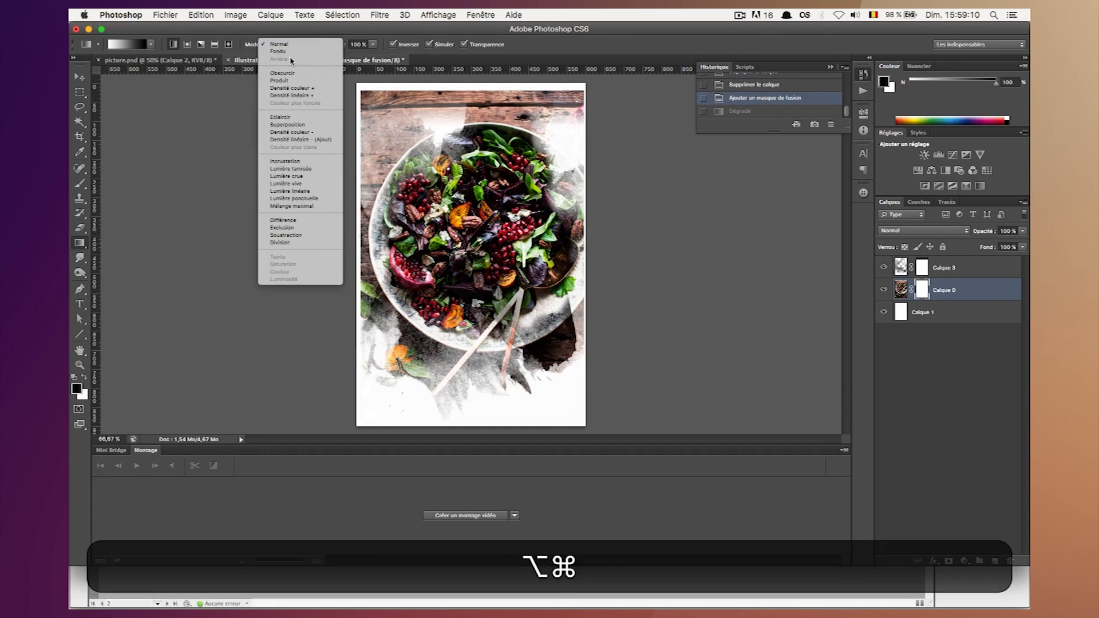
left_click(279, 80)
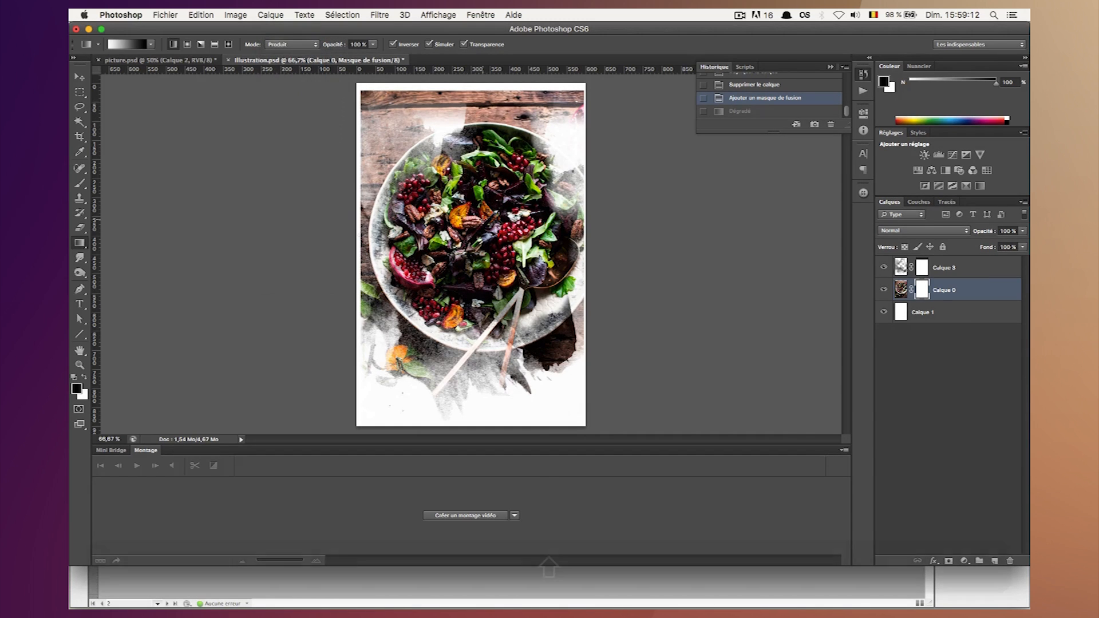
Try two linear gradients in Produit mode on the Calque 0 mask and undo both.
left_click_drag(482, 182, 482, 116)
left_click_drag(478, 319, 682, 283)
key("super+z")
key("alt+super+z")
key("alt+super+z")
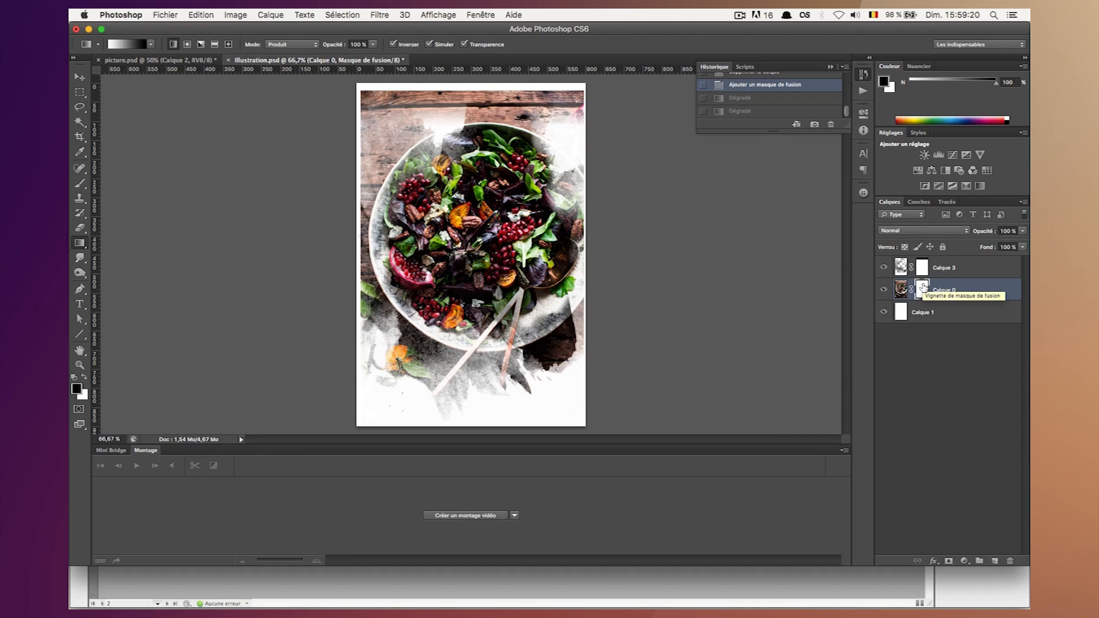
Check the Premier plan -> arrière-plan gradient, try fading the photo's top edge on the Calque 0 mask and undo it.
left_click(136, 45)
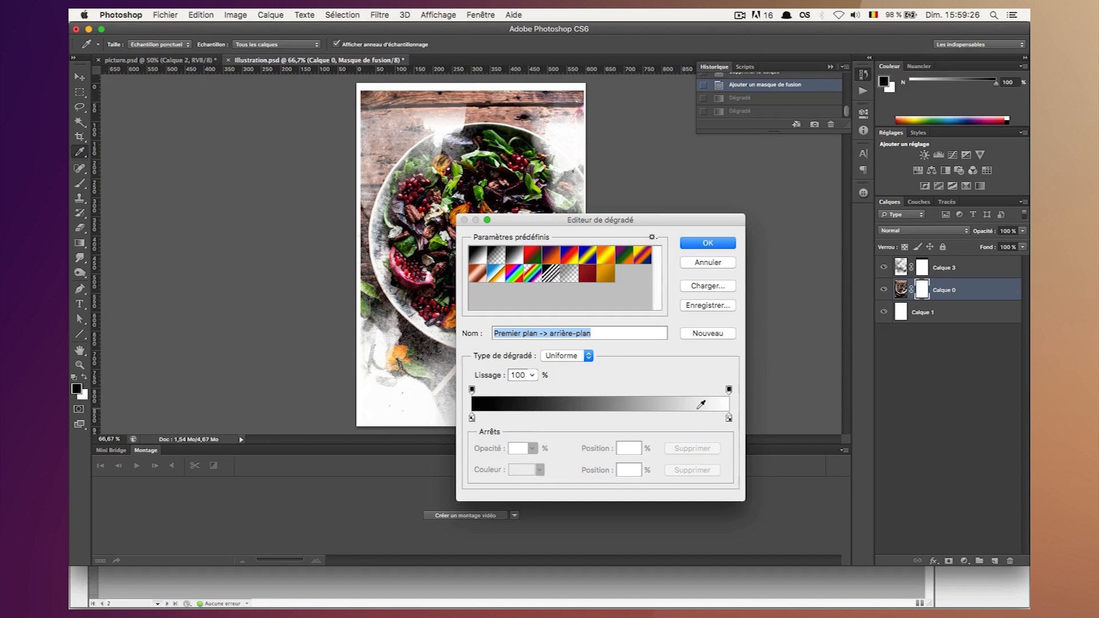
left_click(708, 243)
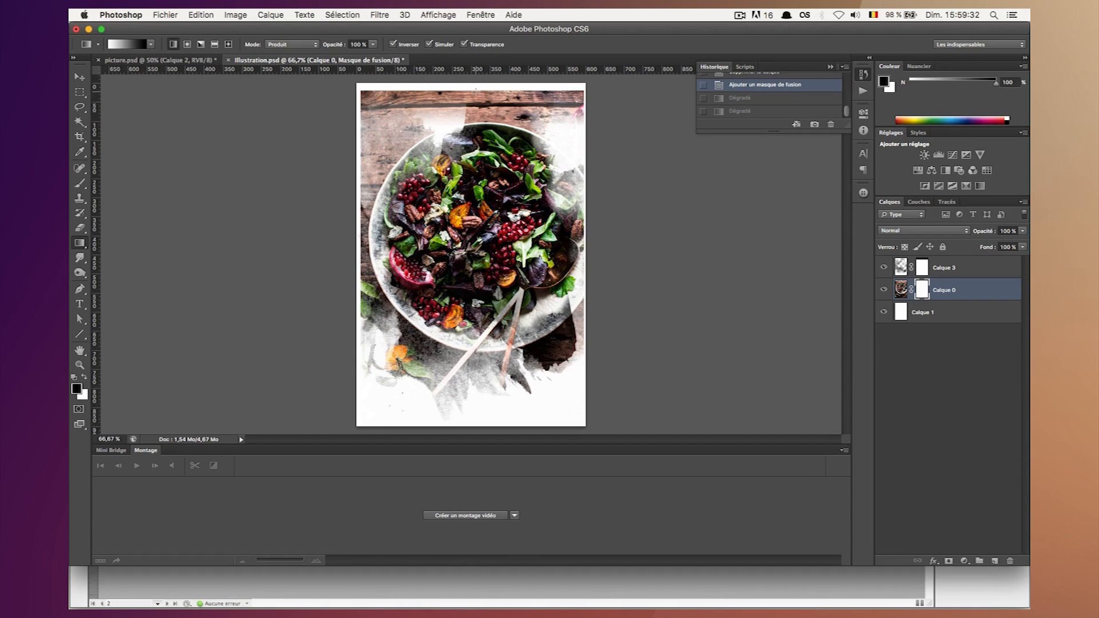
left_click_drag(475, 90, 476, 186)
key("super+z")
left_click_drag(480, 149, 498, 117)
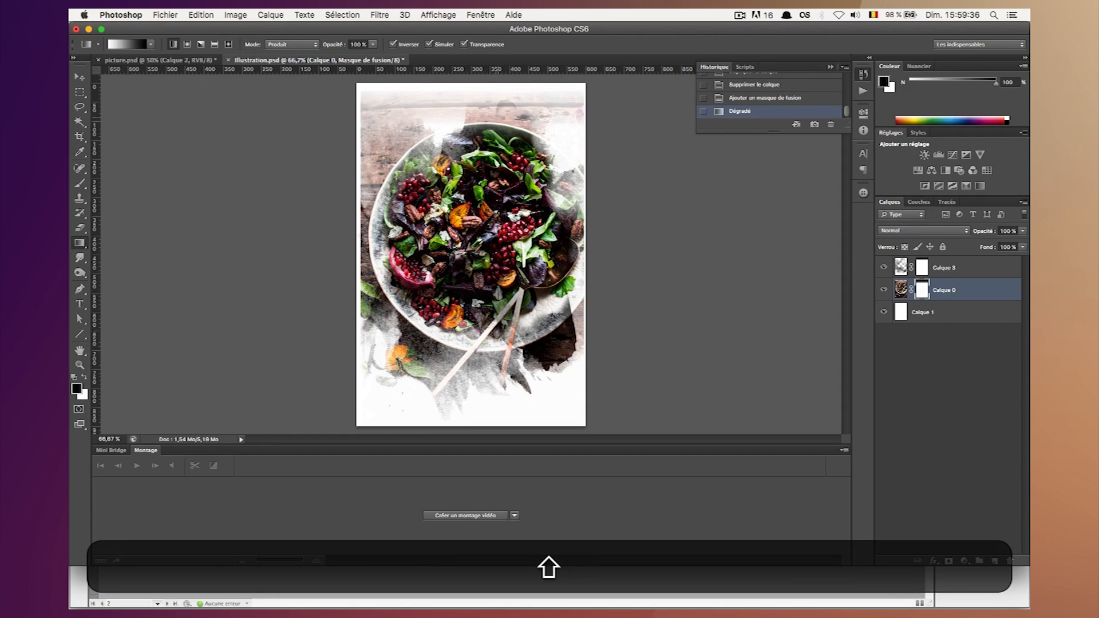
key("super+z")
Fade the photo's top, left and bottom edges to white with Produit-mode linear gradients on the Calque 0 mask.
left_click_drag(473, 110, 473, 98)
left_click_drag(422, 225, 365, 225)
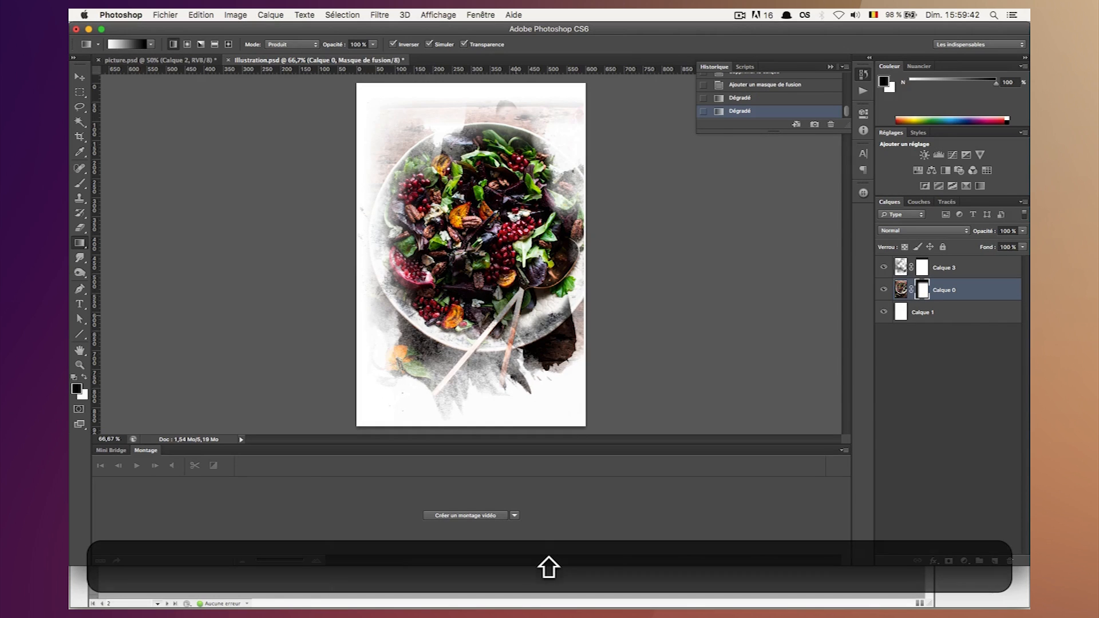
left_click_drag(466, 332, 465, 427)
Try fading the photo's right edge with linear gradients on the Calque 0 mask and undo them.
left_click_drag(531, 211, 585, 215)
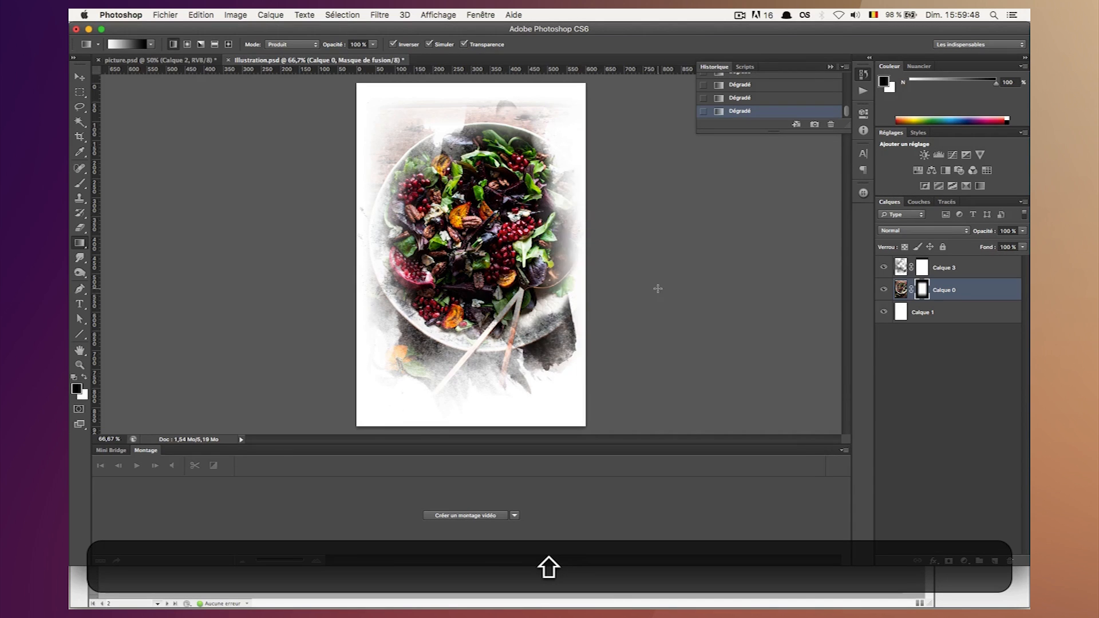
key("super+z")
key("super+shift+z")
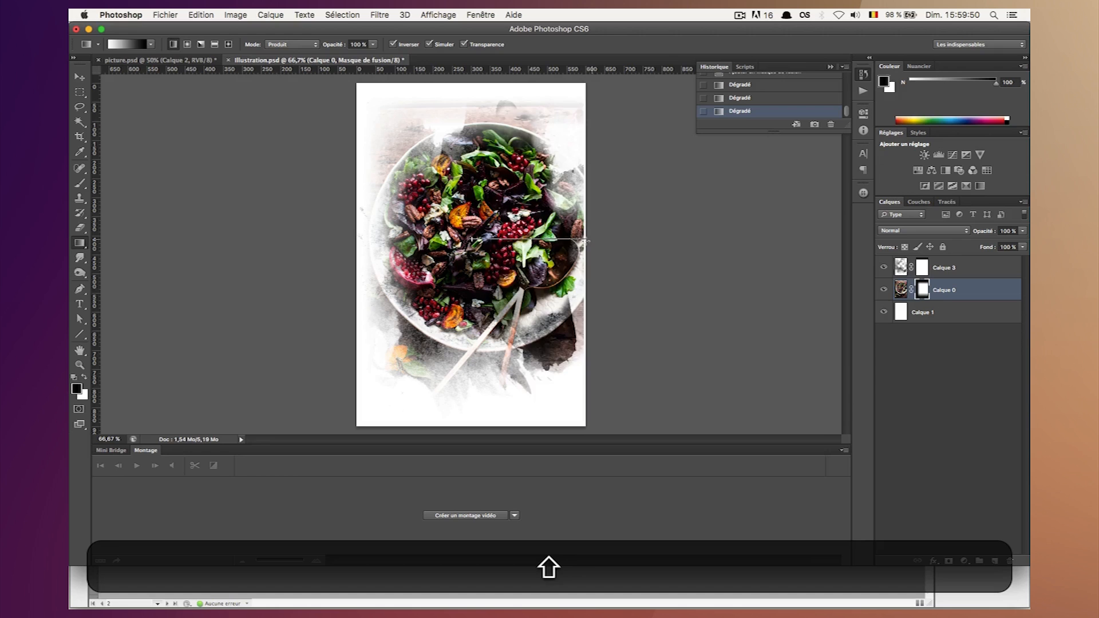
key("super+z")
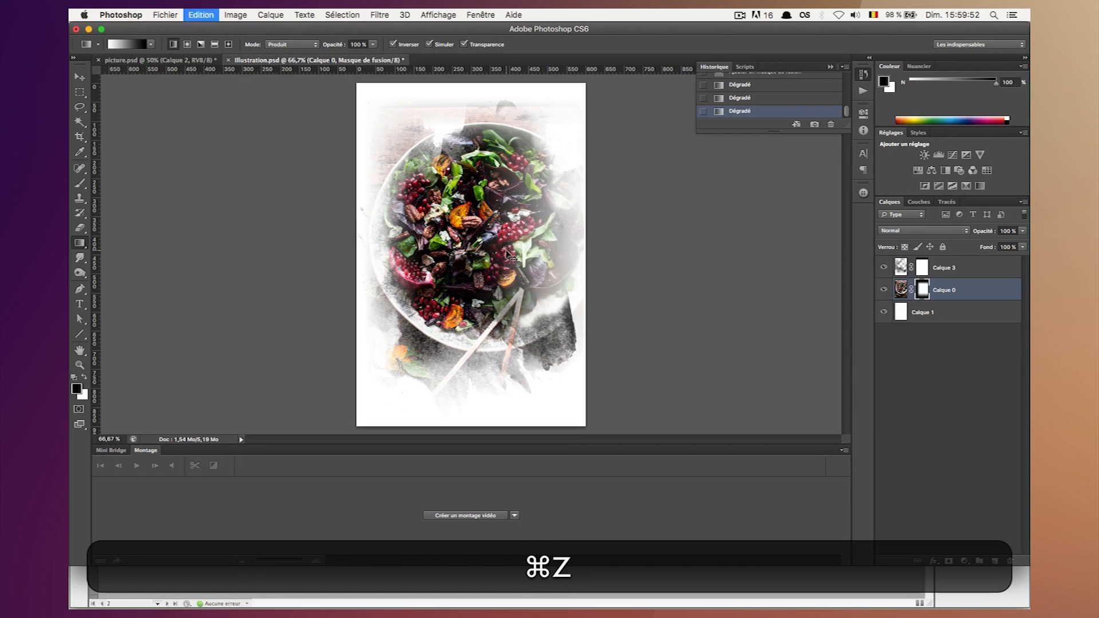
Fade the photo's right edge to white with a Produit-mode linear gradient on the Calque 0 mask and save Illustration.psd.
left_click_drag(506, 242, 583, 239)
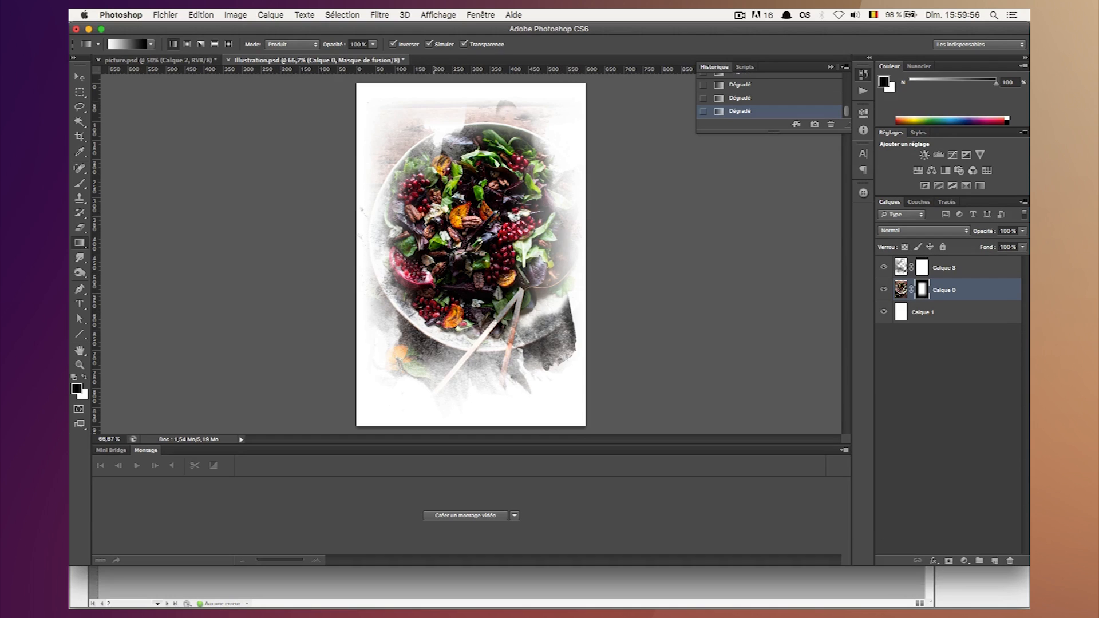
left_click(80, 77)
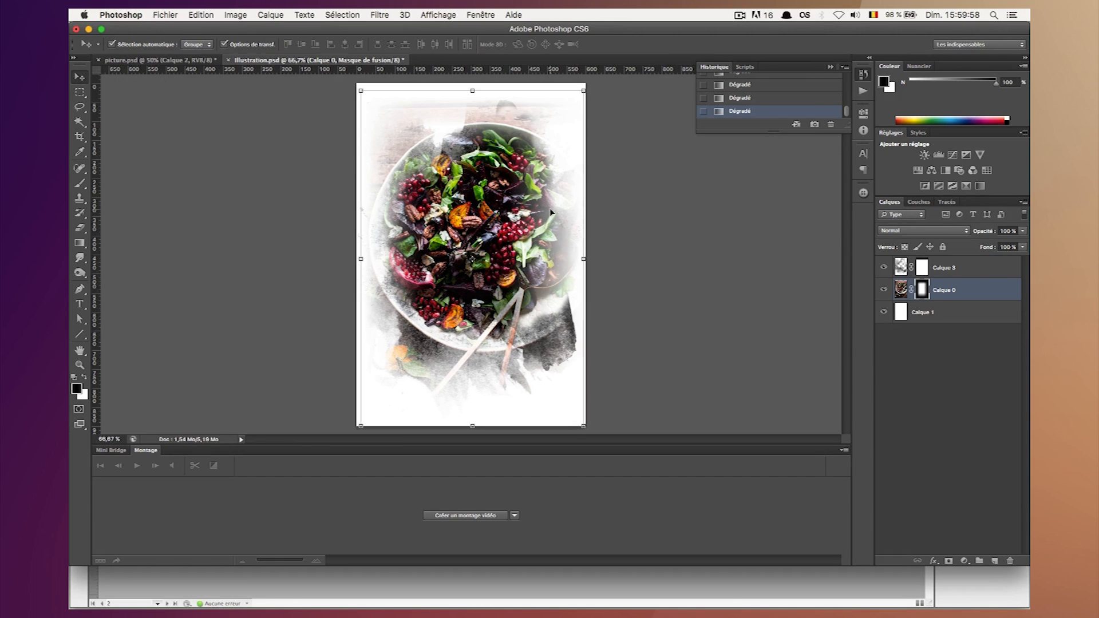
left_click(933, 375)
left_click(921, 291)
left_click(980, 493)
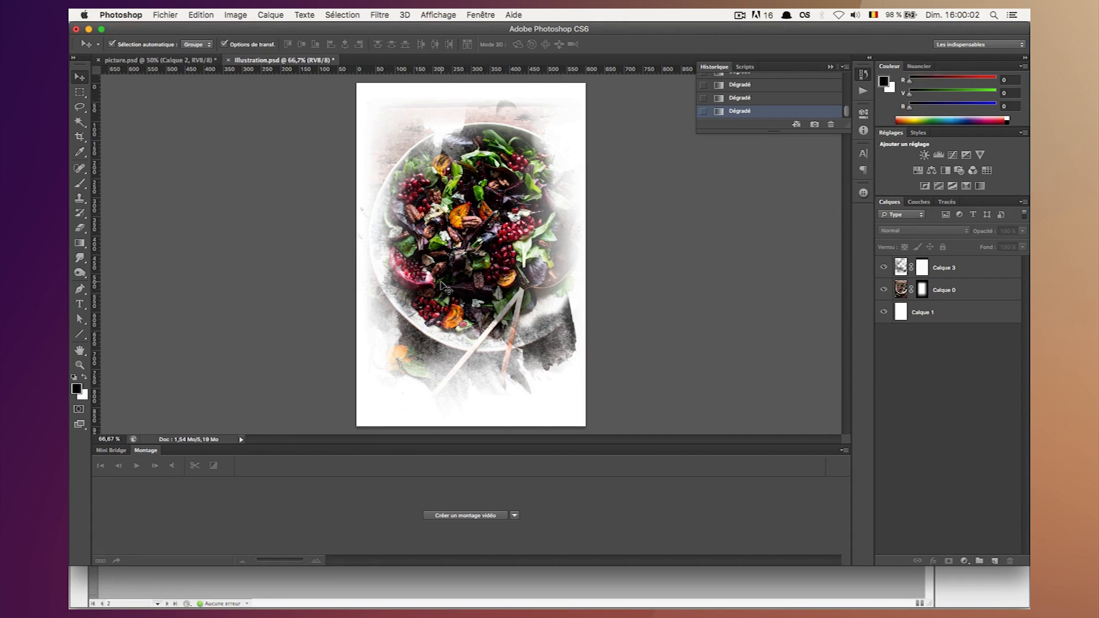
key("super+s")
Switch to InDesign and update the modified link to Illustration.psd.
mouse_move(595, 598)
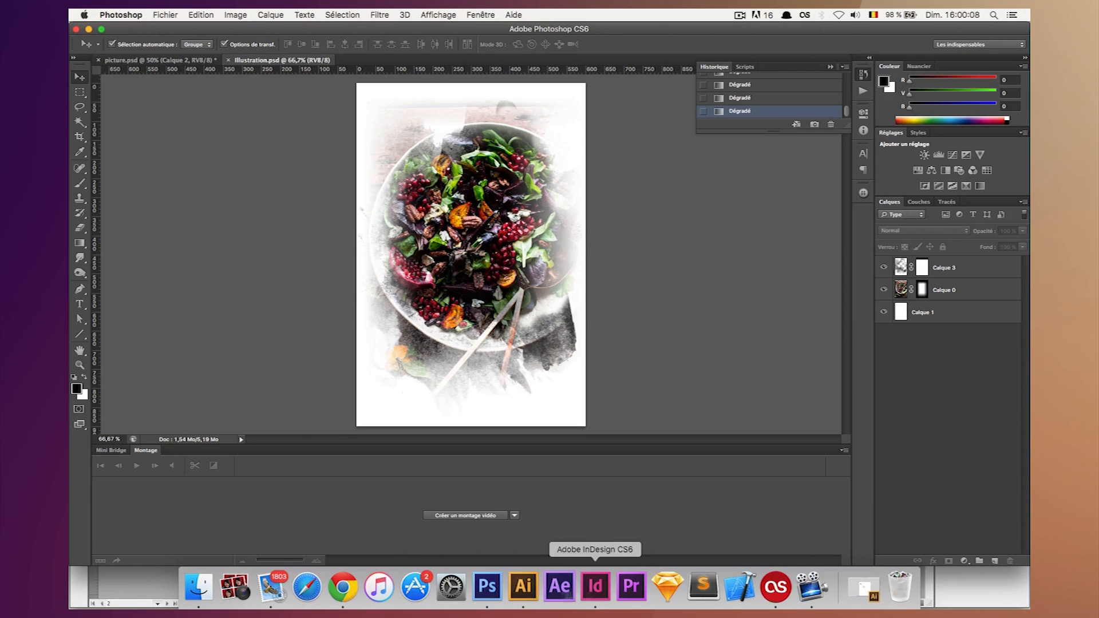
left_click(595, 586)
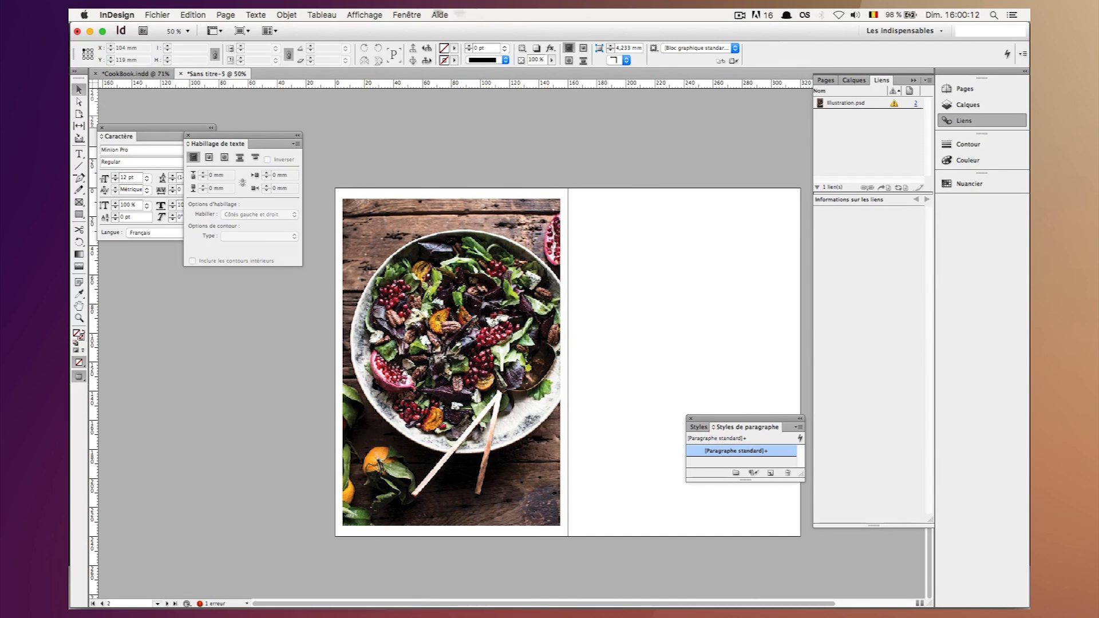
left_click(406, 14)
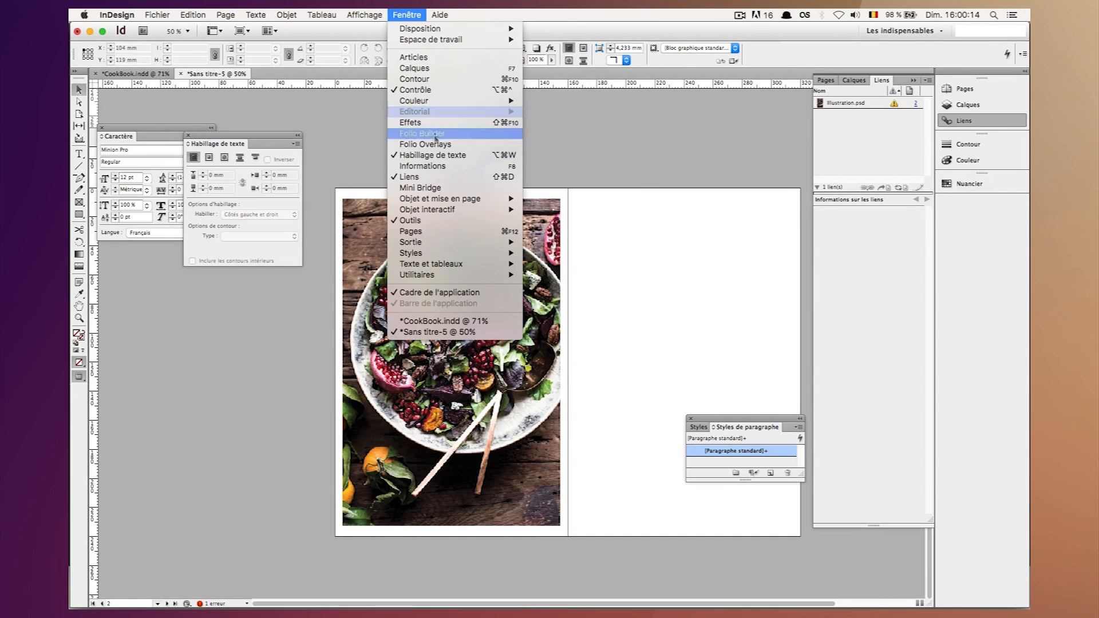
left_click(822, 134)
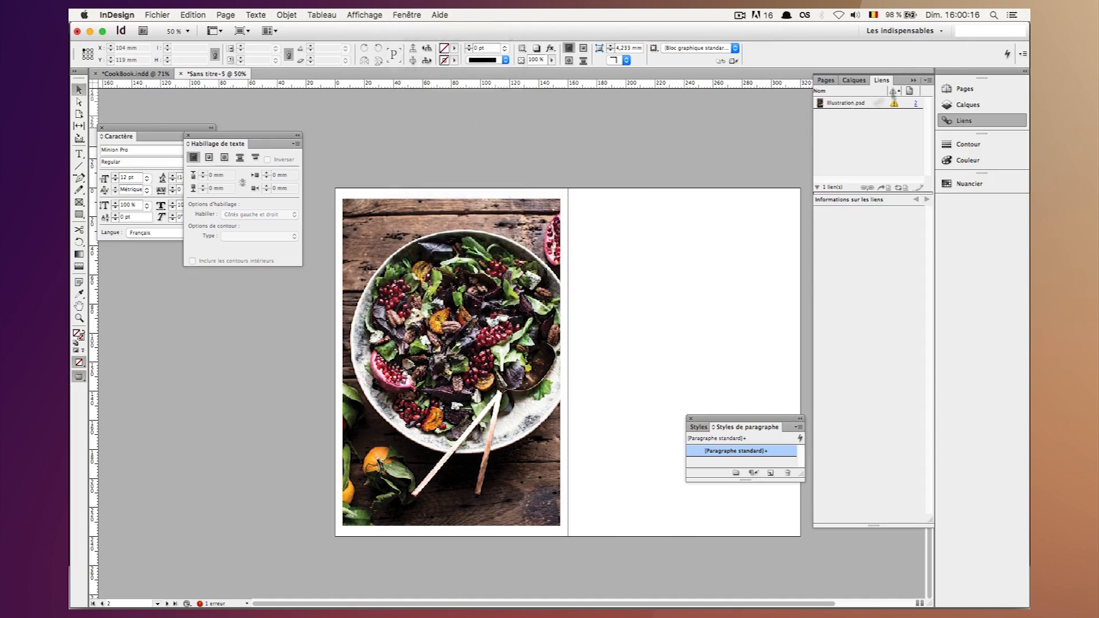
mouse_move(894, 105)
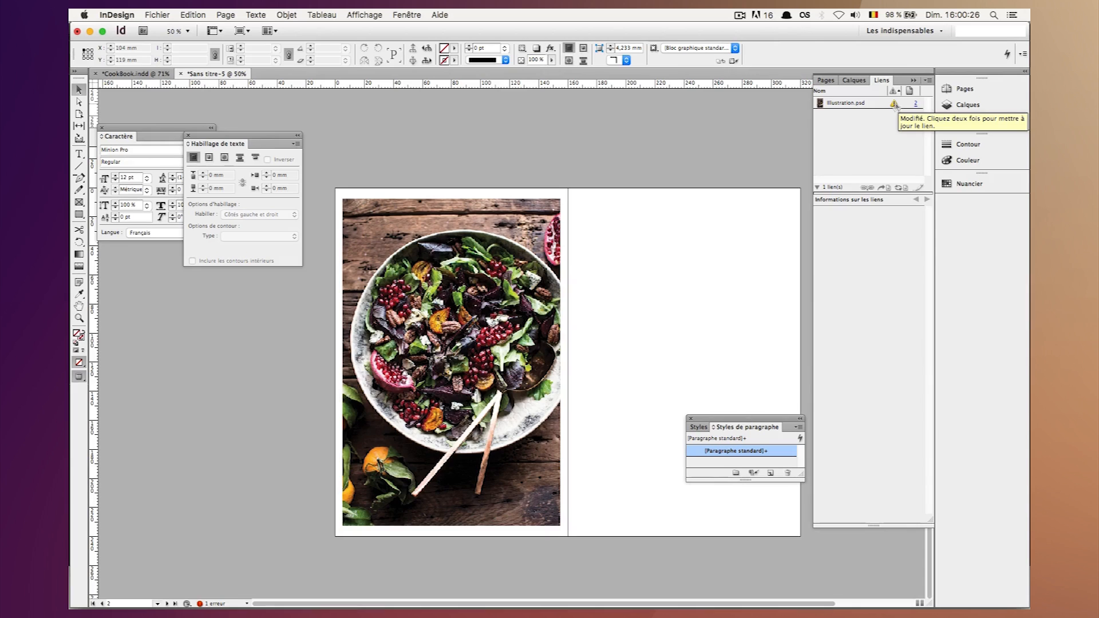
double_click(895, 104)
Show the page guides and enlarge the salad photo's frame to cover the whole left page, 160 × 240 mm.
left_click(354, 500)
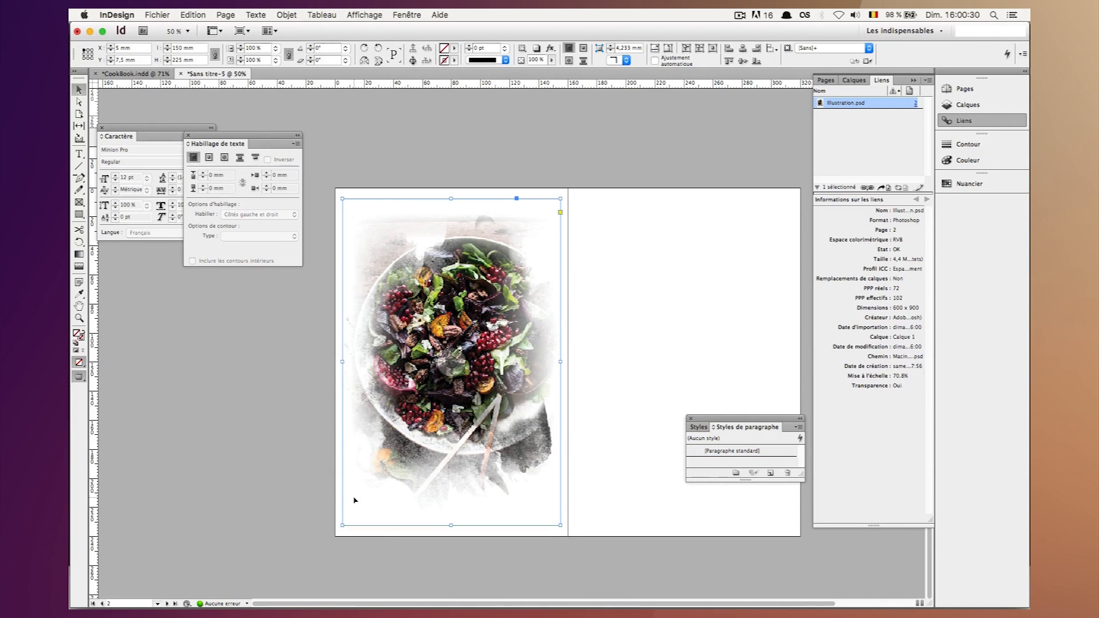
key("w")
key("shift")
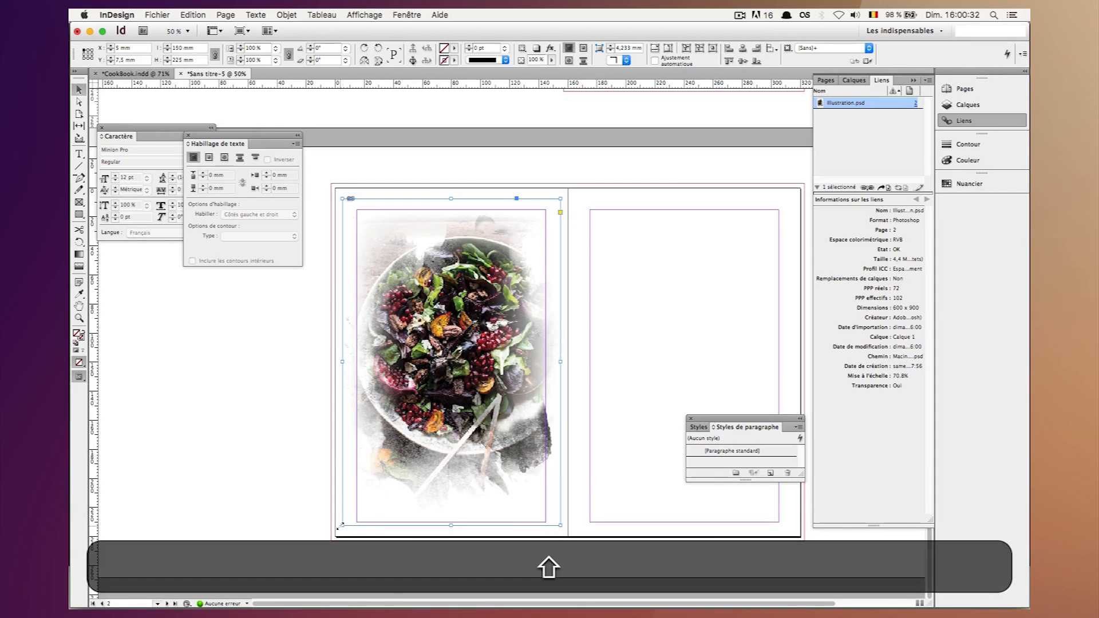
left_click_drag(332, 535, 335, 536)
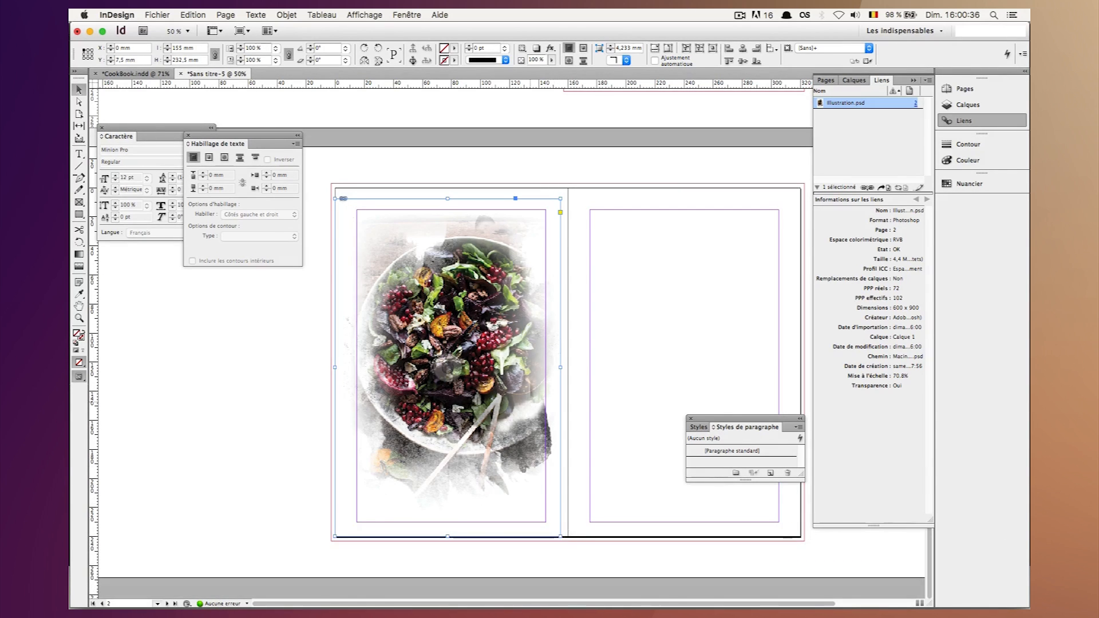
key("shift")
left_click_drag(561, 198, 568, 187)
Fill the enlarged frame proportionally with the salad photo and check the spread in preview mode.
right_click(518, 235)
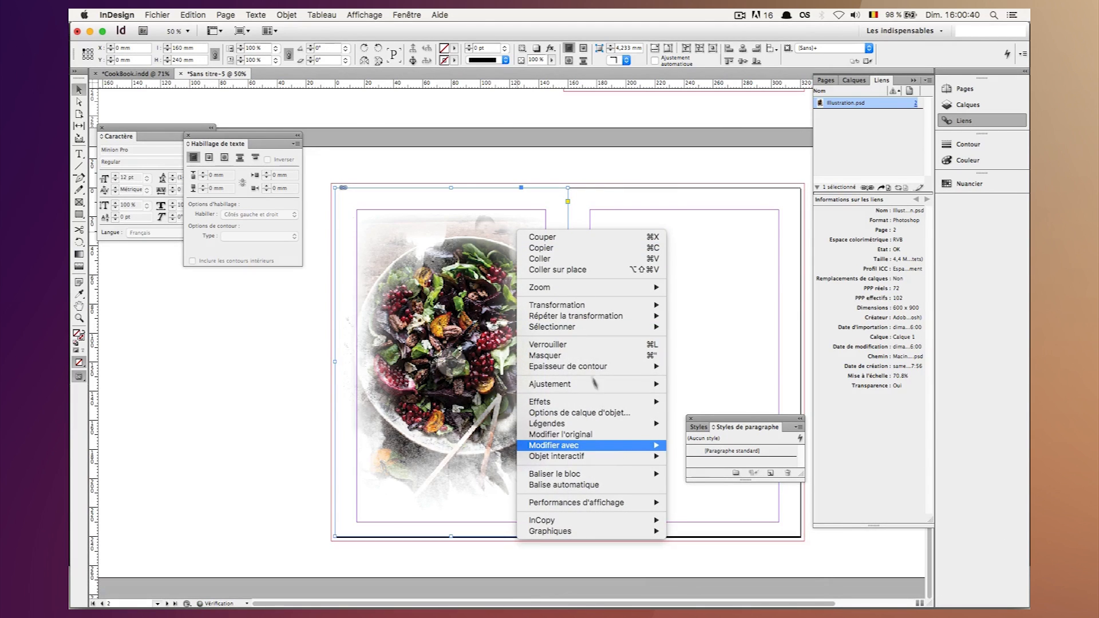
mouse_move(629, 384)
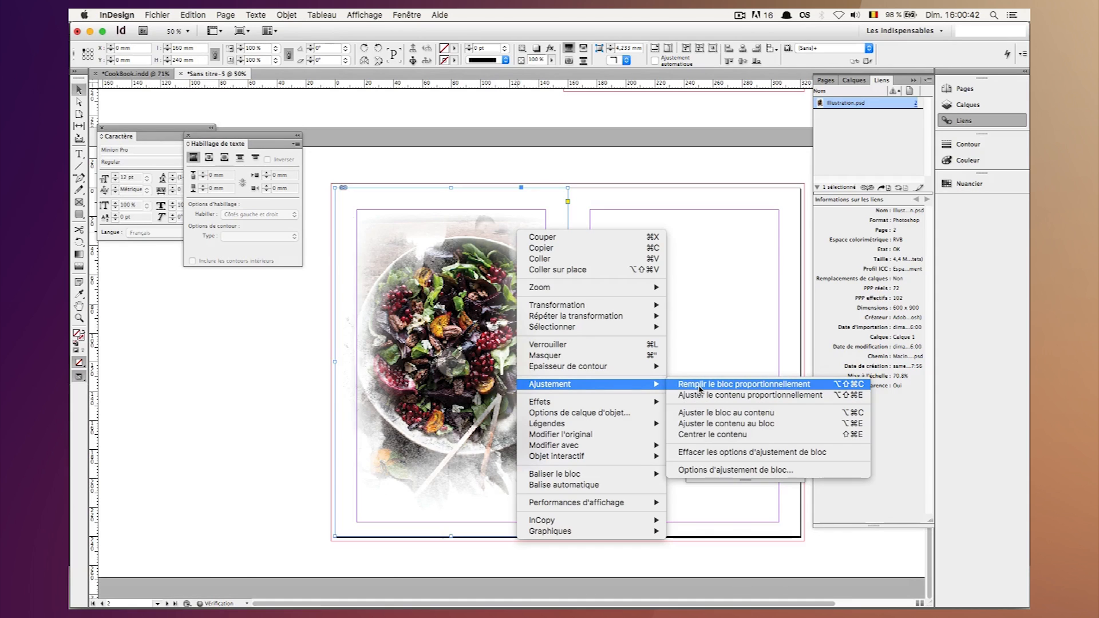
left_click(700, 389)
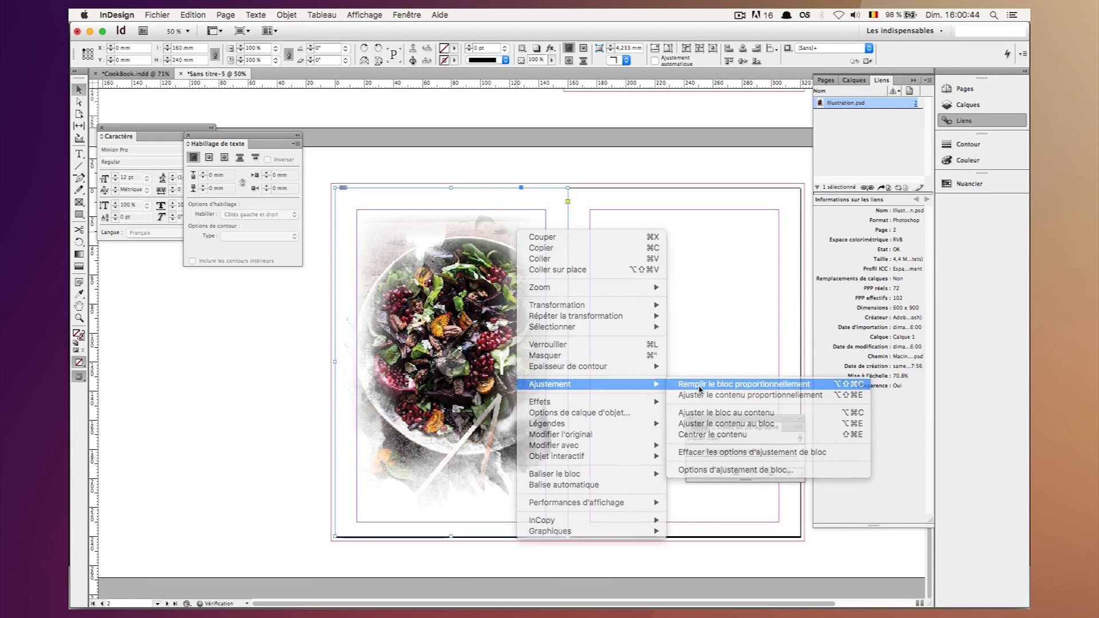
left_click(682, 314)
key("w")
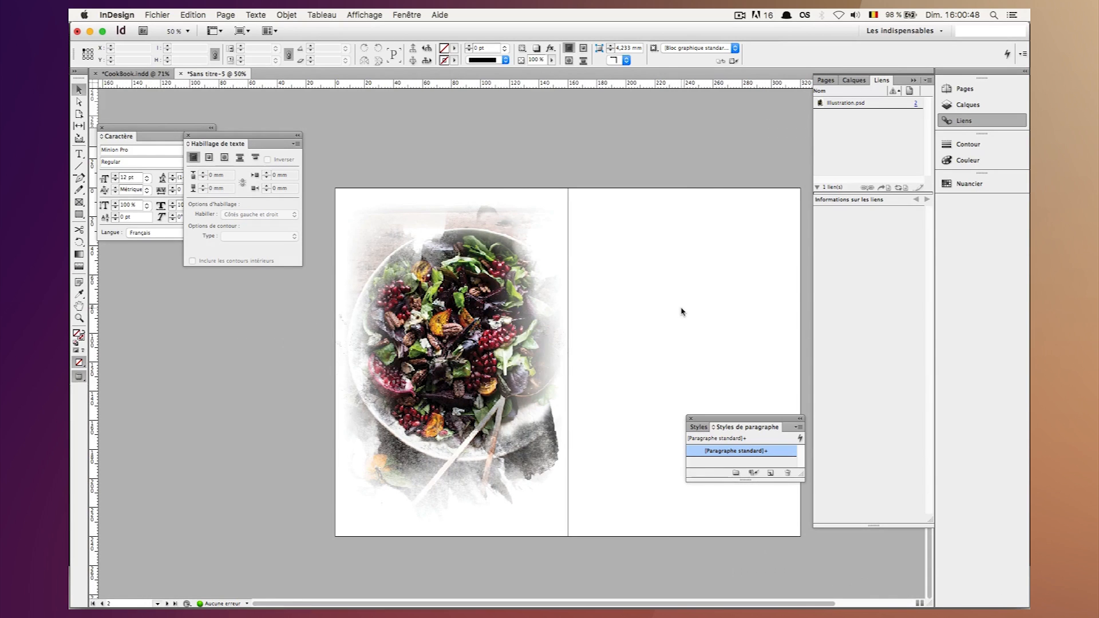
scroll(681, 312, "right", 3)
scroll(645, 310, "left", 2)
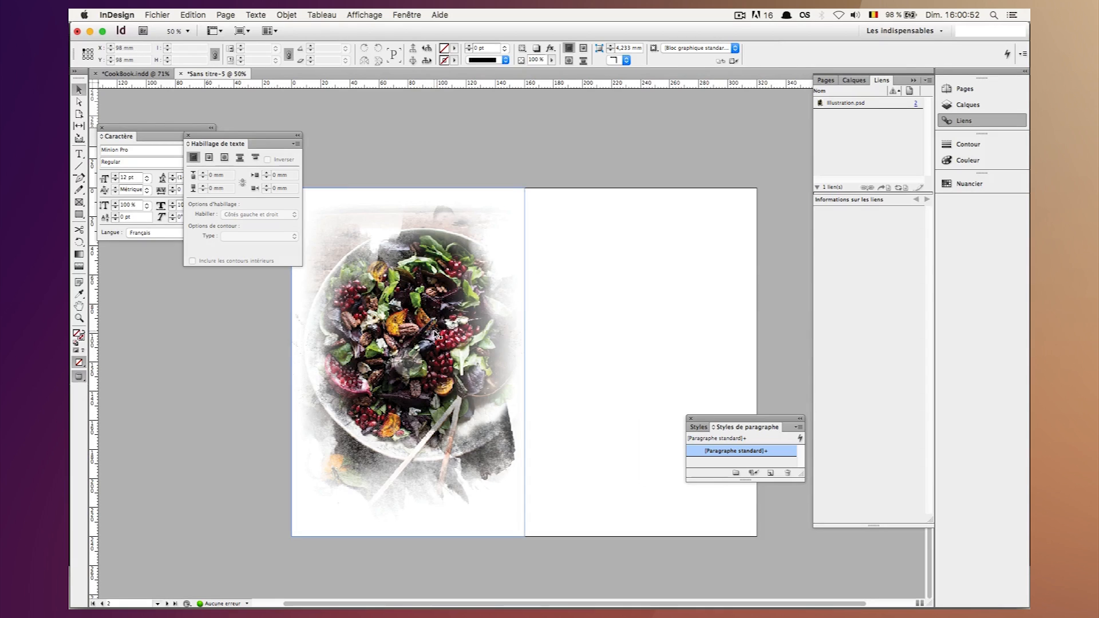
Switch to Finder and preview Final-Cook-Open.jpg in the TutoCookBook folder to examine the finished spread's layout.
left_click(198, 595)
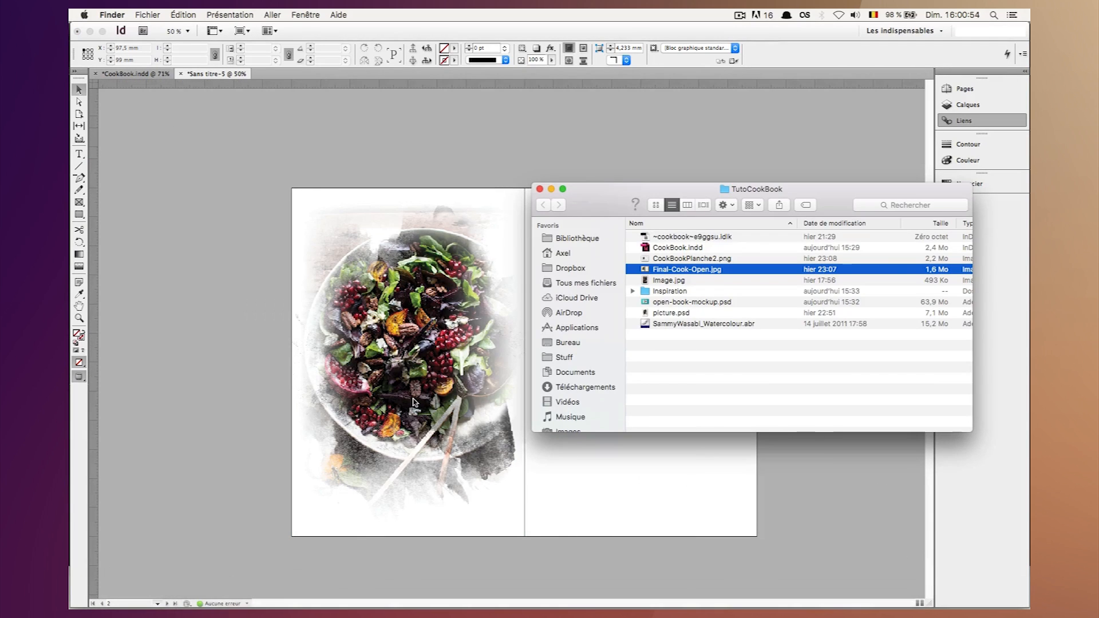
key("space")
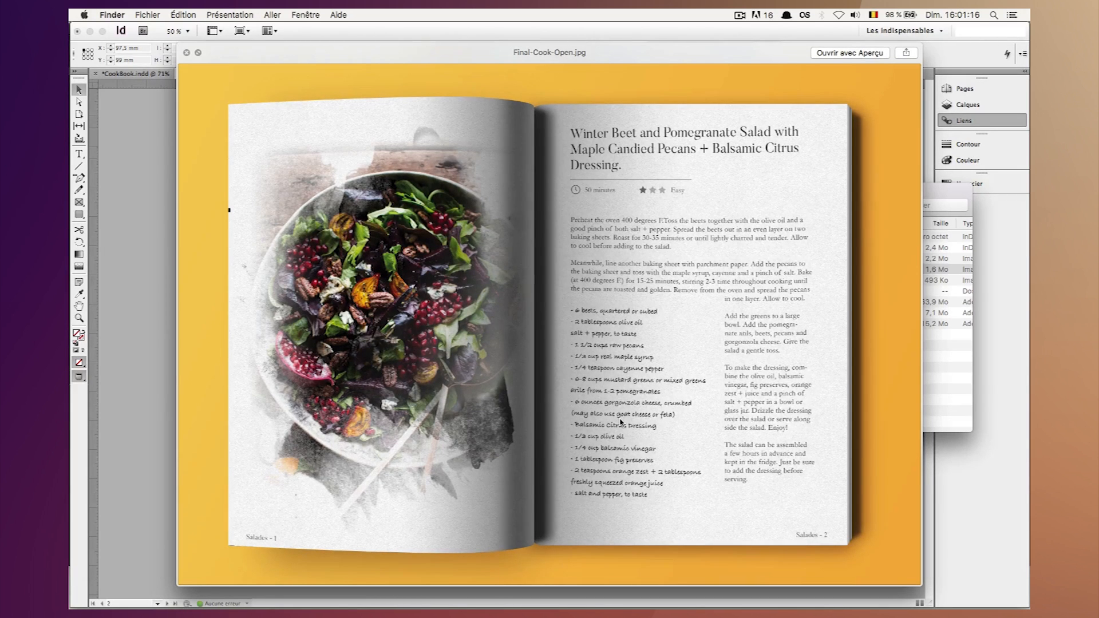
key("space")
key("space")
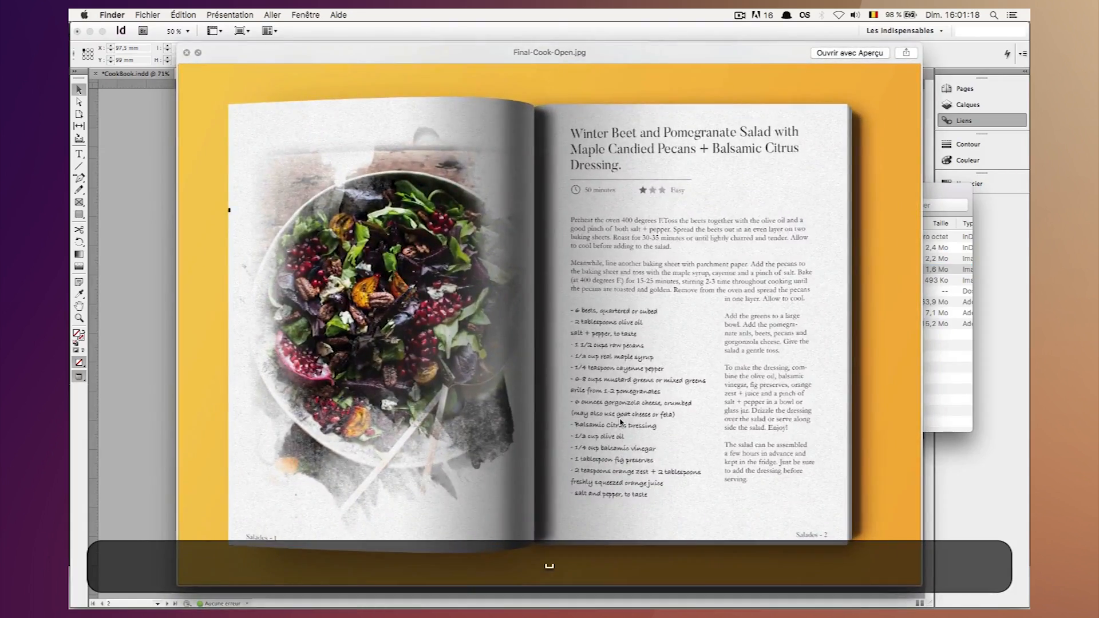
key("space")
key("space")
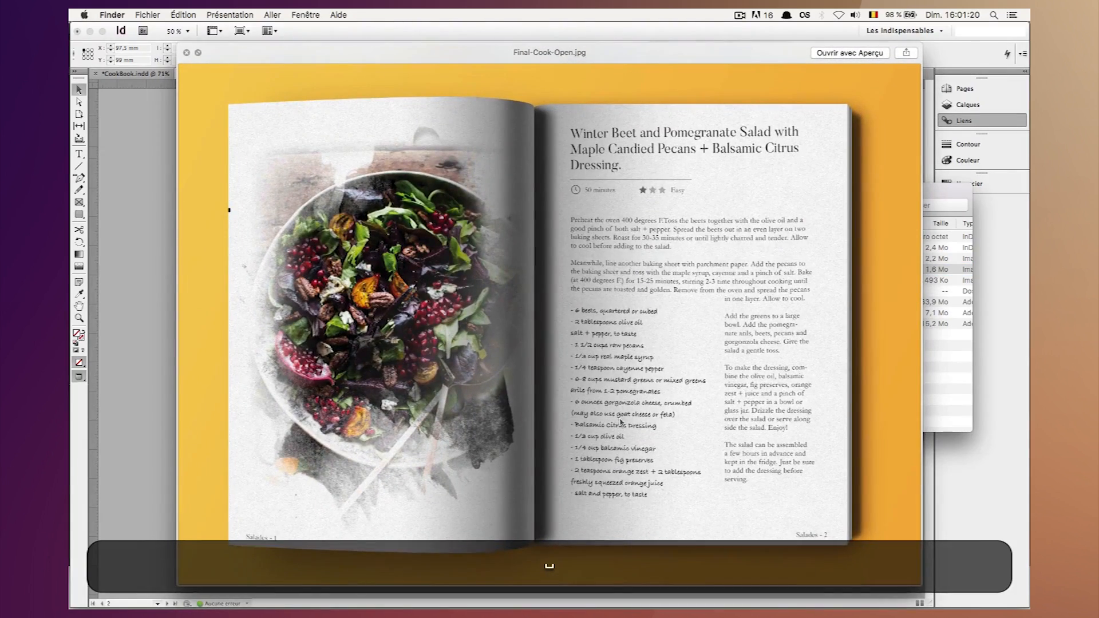
key("space")
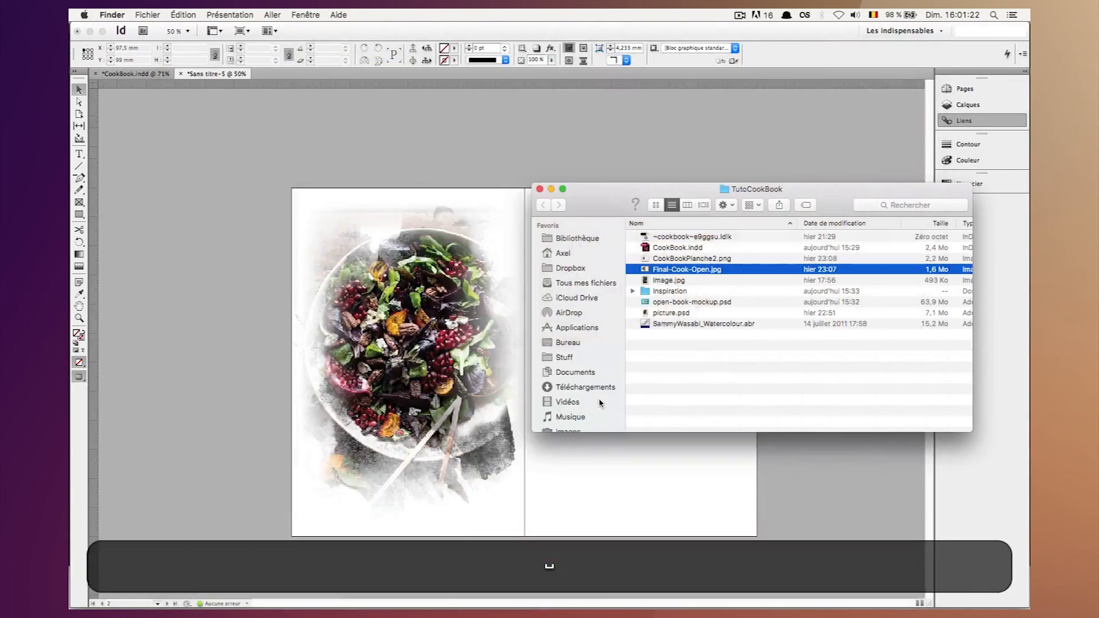
Return to InDesign, show the guides and draw a text frame about 130 × 41.5 mm at the top of the right page's margins.
left_click(352, 134)
key("t")
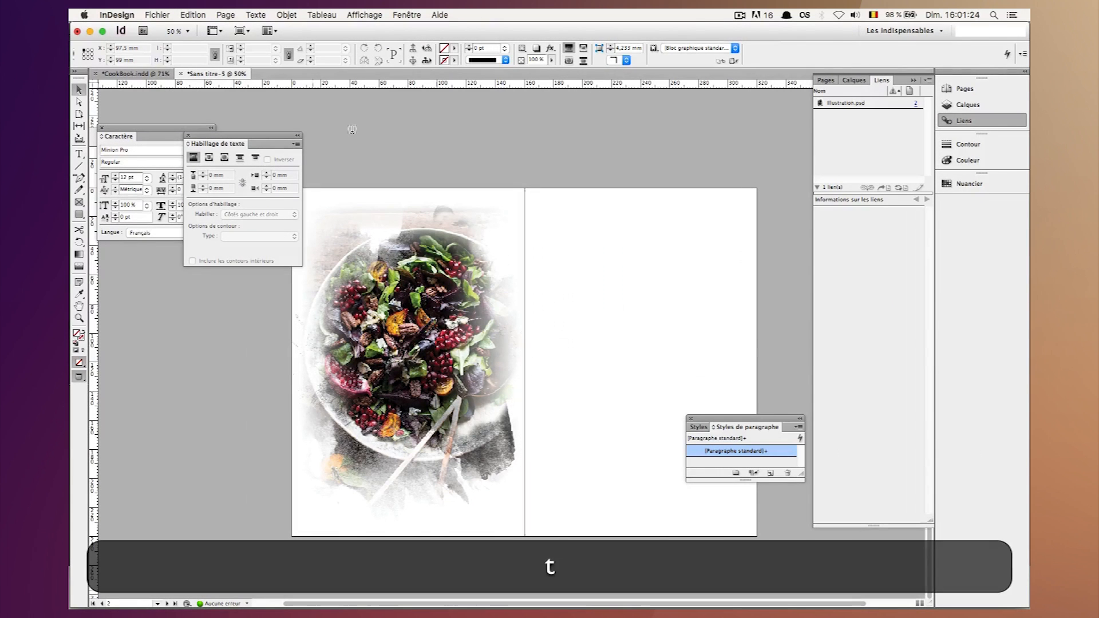
key("w")
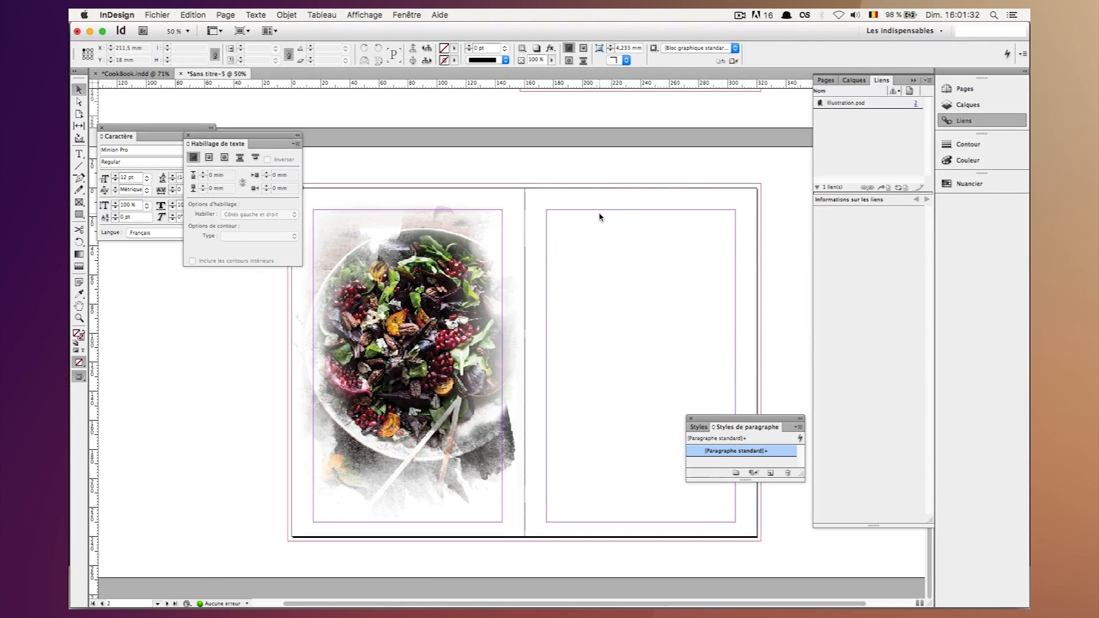
key("t")
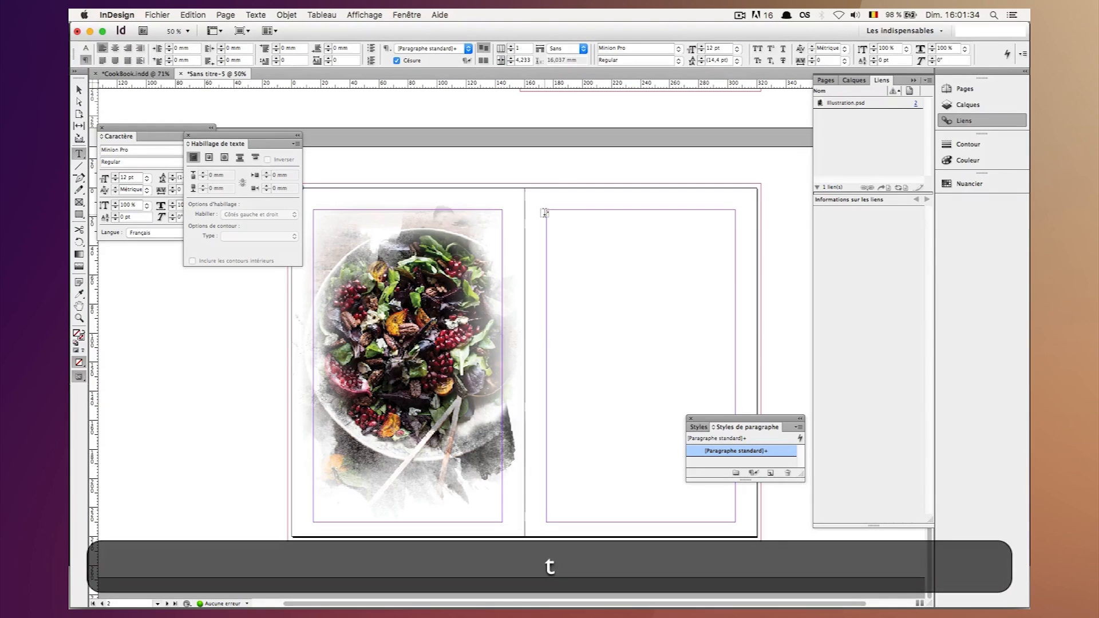
left_click_drag(546, 212, 739, 271)
key("Escape")
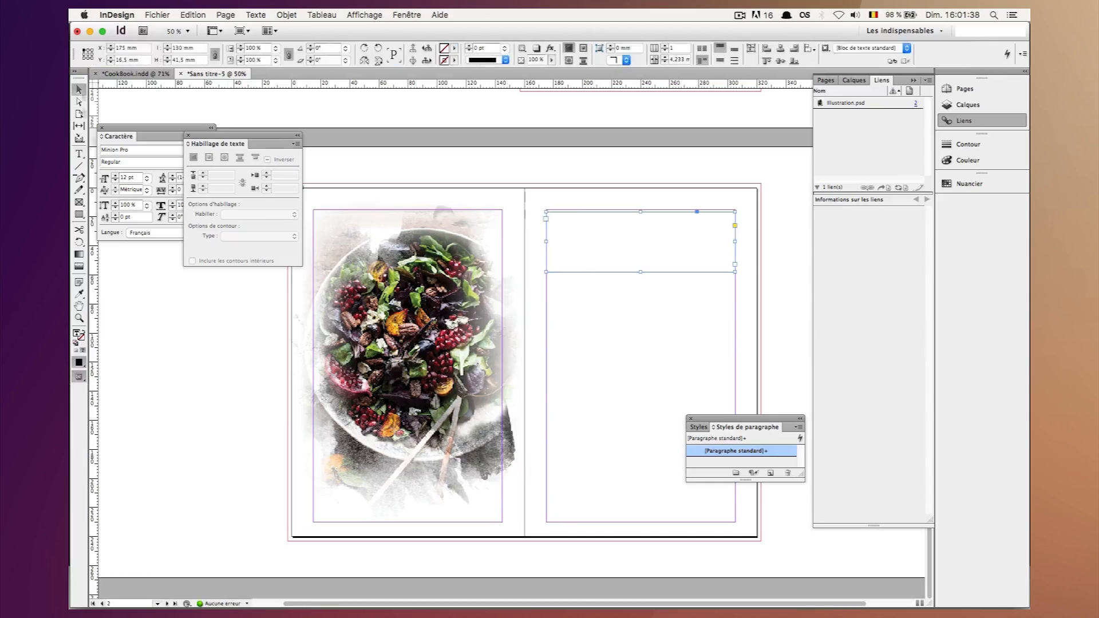
Switch to Chrome and copy the recipe title from the Half Baked Harvest salad page.
left_click(355, 592)
left_click(269, 36)
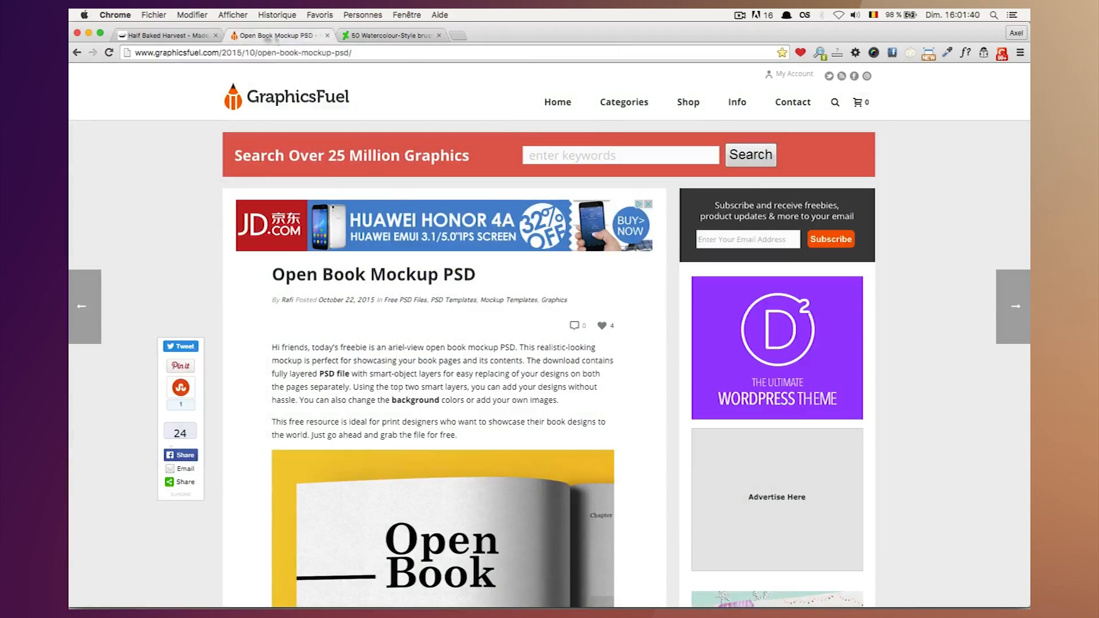
left_click(166, 35)
scroll(426, 124, "up", 15)
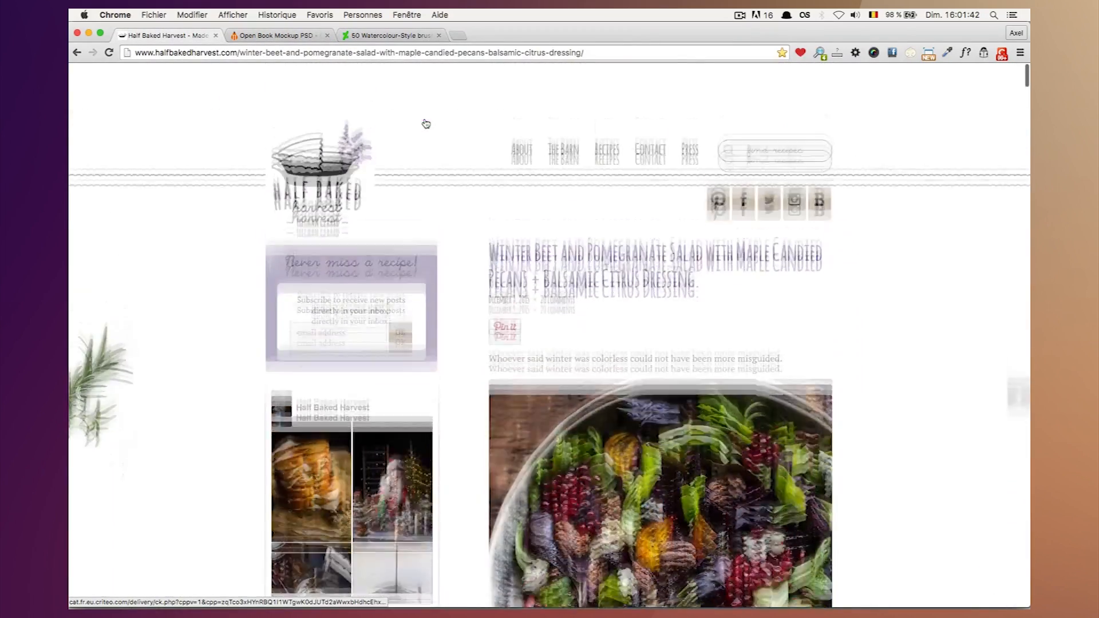
left_click_drag(699, 224, 499, 196)
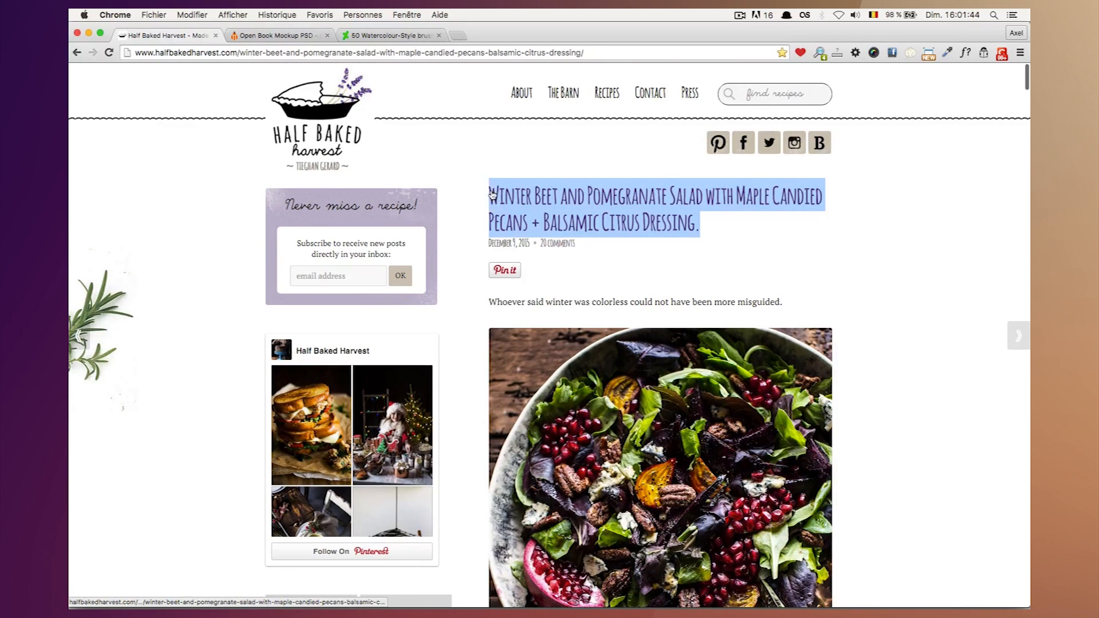
key("super+c")
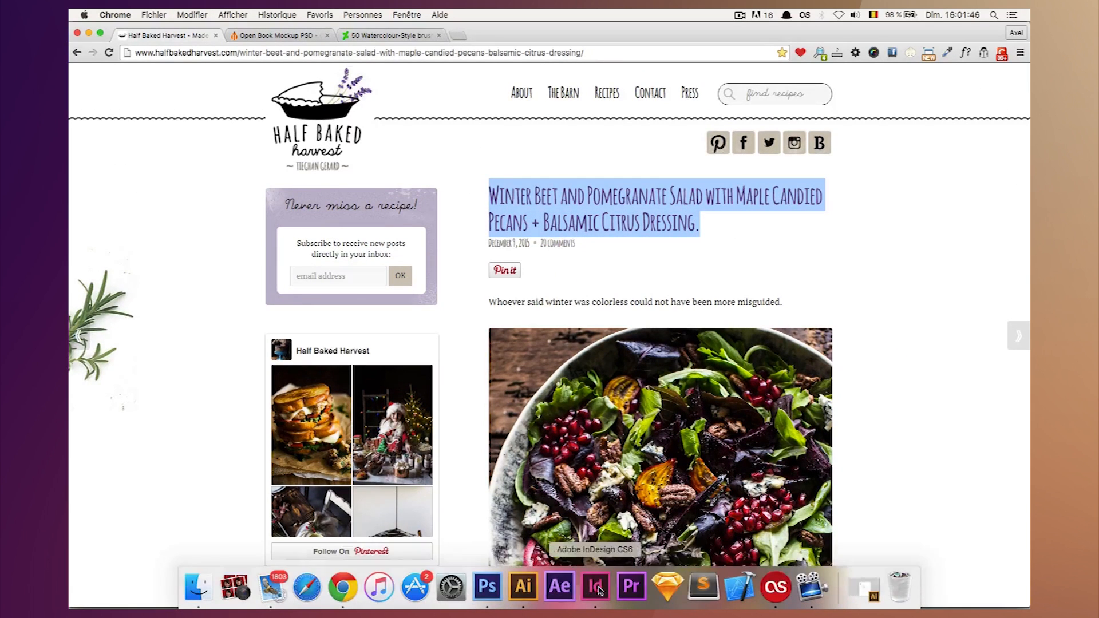
Return to InDesign and paste the copied recipe title into the text frame on the right page.
left_click(597, 588)
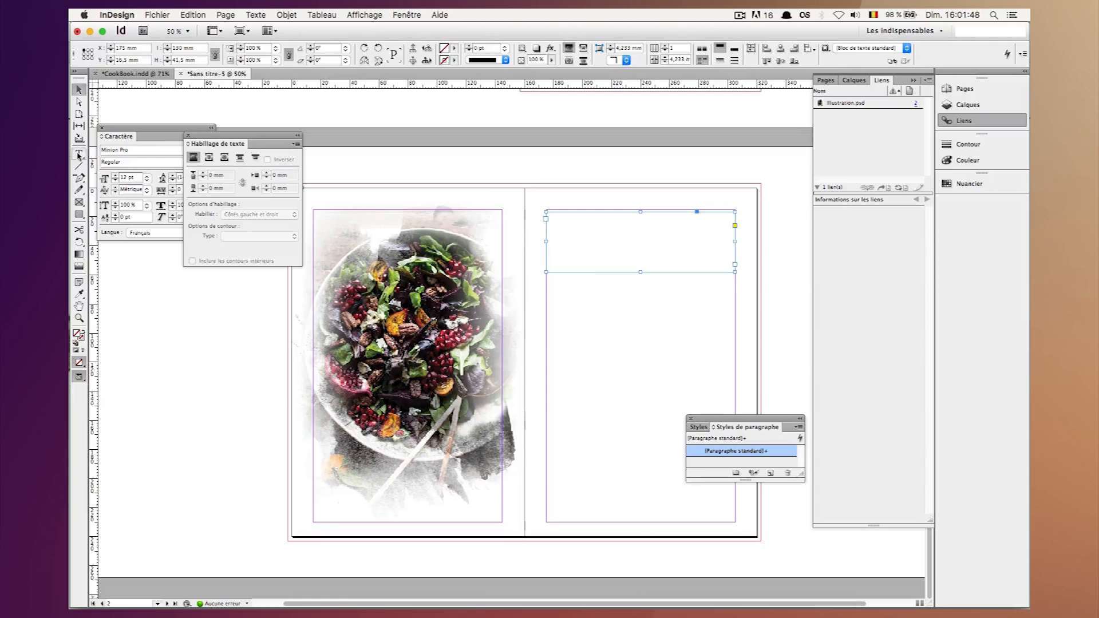
left_click(79, 154)
left_click(608, 246)
key("super+v")
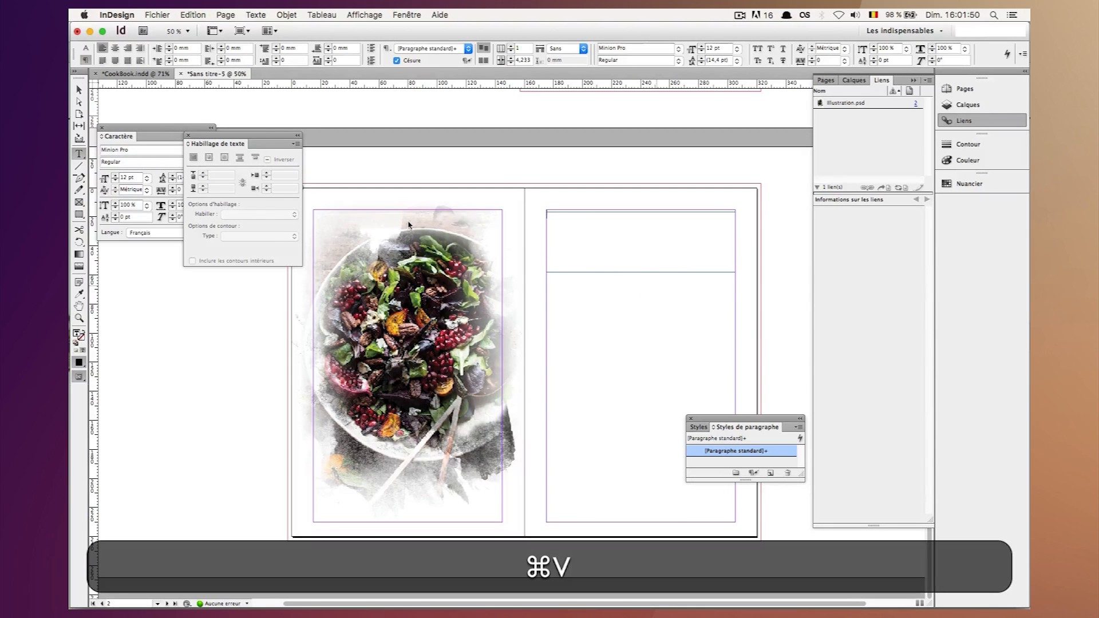
left_click(79, 90)
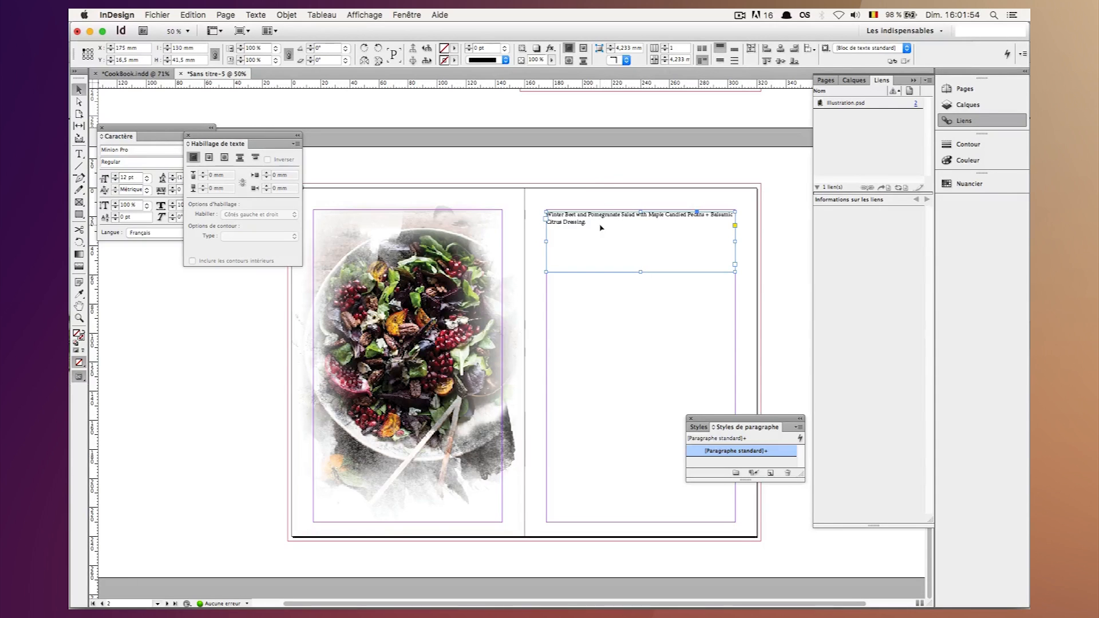
Nudge the recipe title frame up to meet the right page's top margin and deselect it.
key("Up")
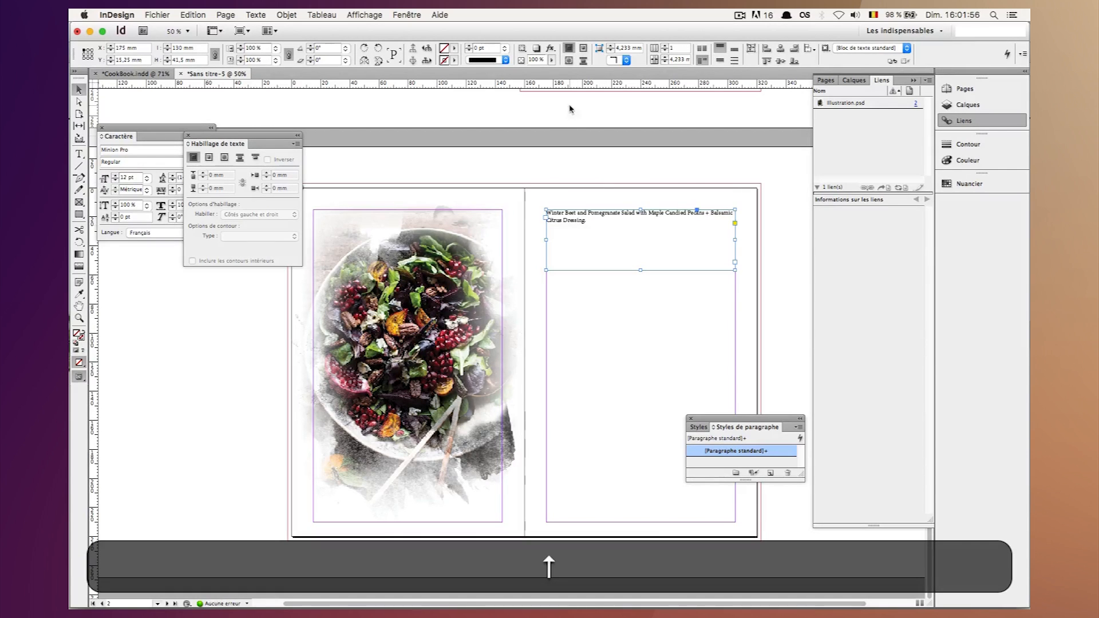
left_click(572, 145)
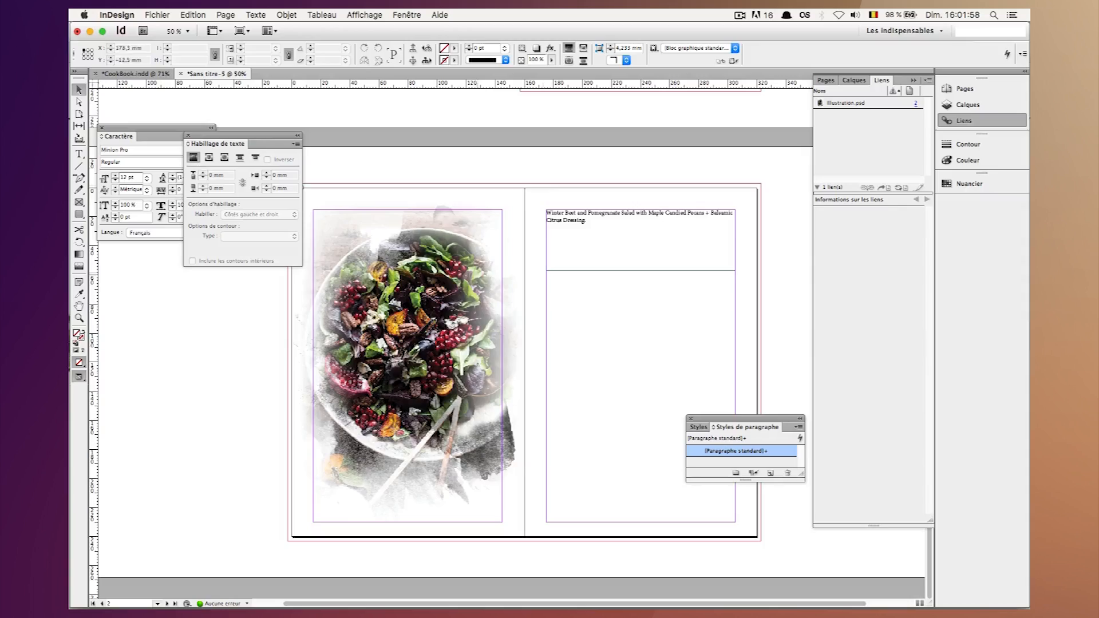
Switch to Chrome and copy the recipe's ingredients list, including the Balsamic Citrus Dressing ingredients.
left_click(344, 602)
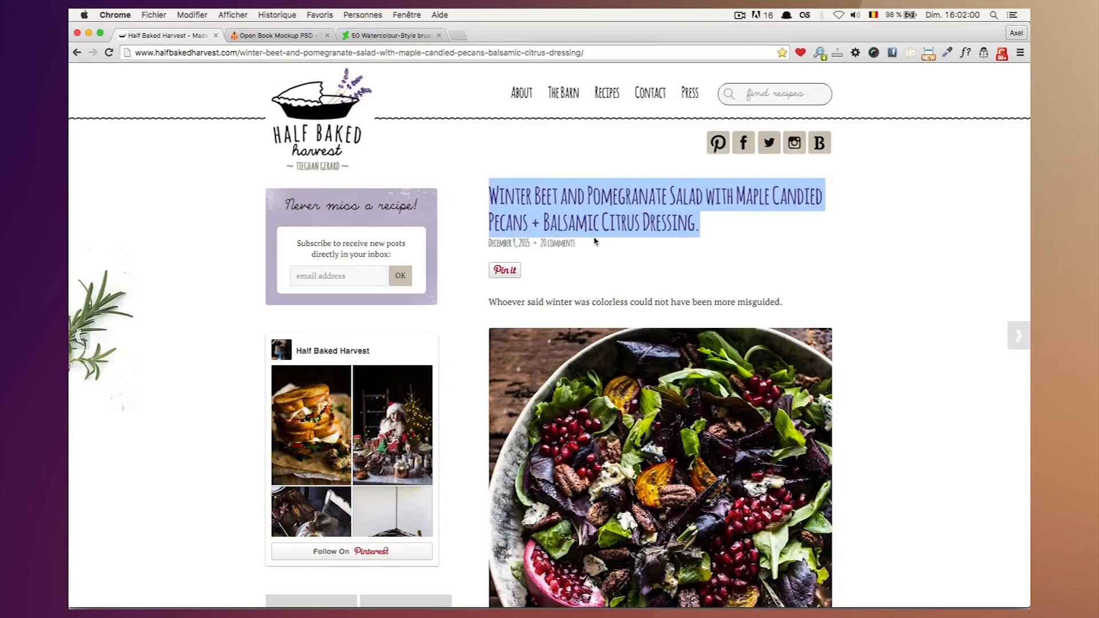
scroll(595, 240, "down", 15)
scroll(594, 240, "down", 15)
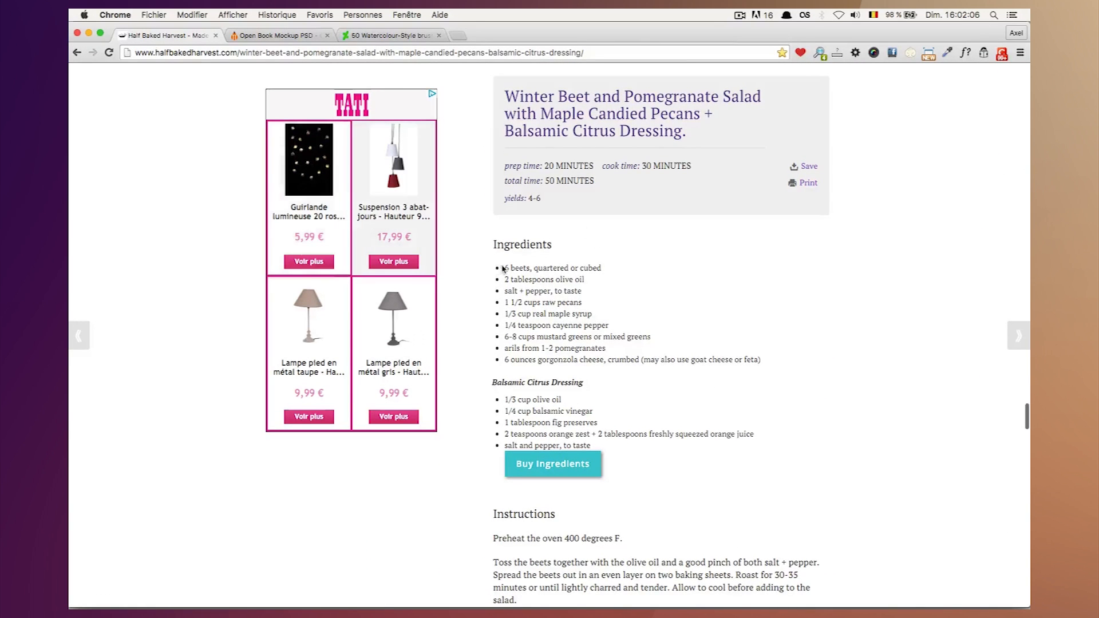
left_click_drag(505, 267, 590, 446)
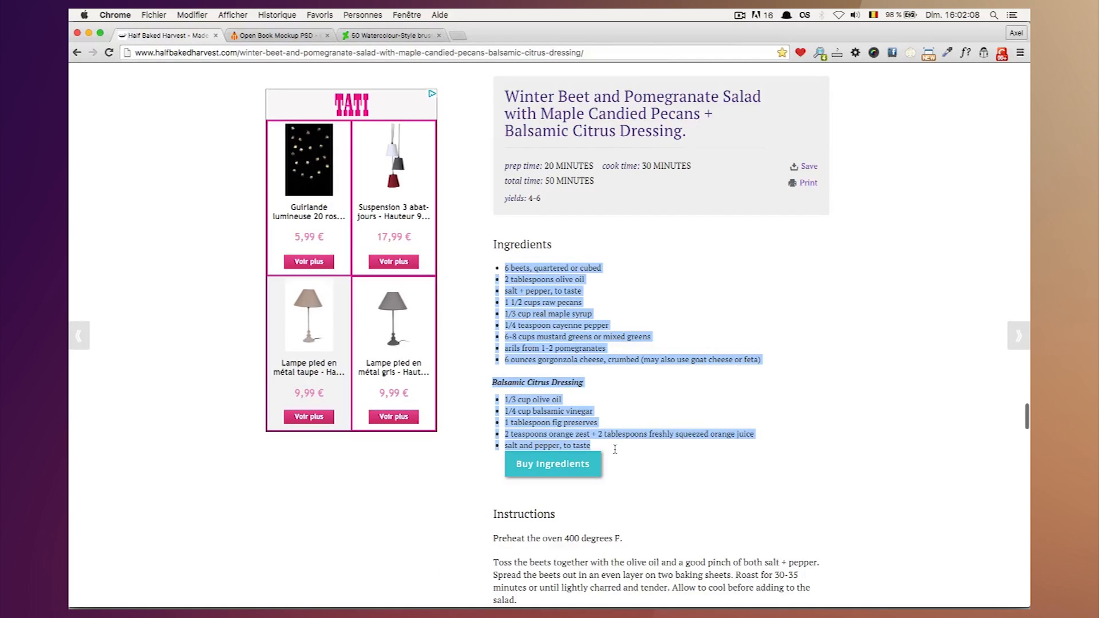
key("super+c")
Return to InDesign, draw a text frame about 82 × 131 mm below the title frame and paste the ingredients into it.
mouse_move(607, 606)
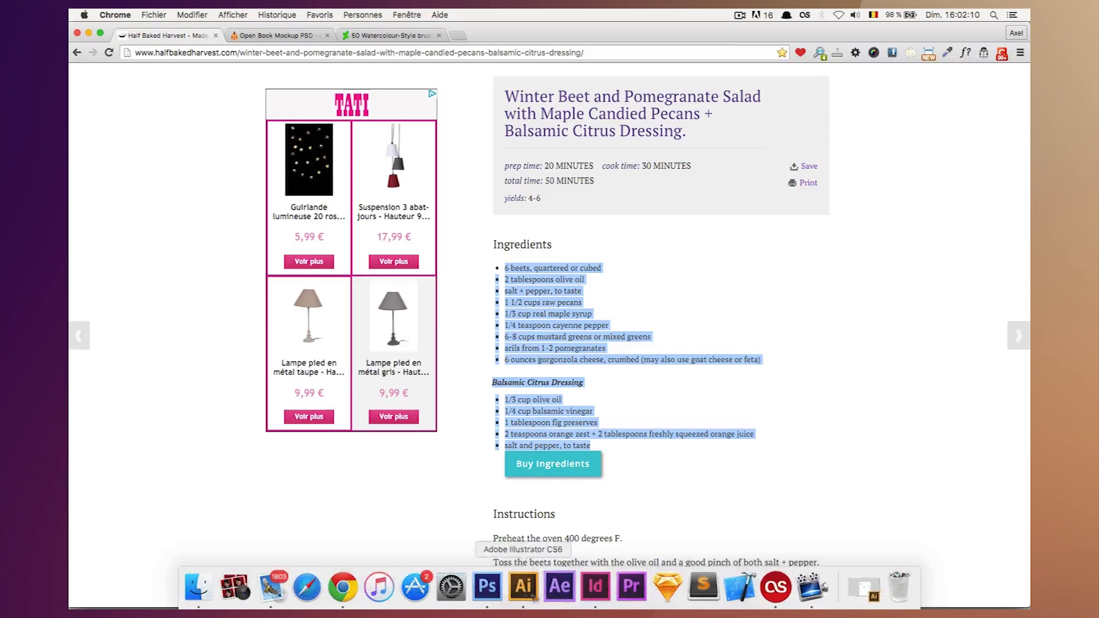
left_click(595, 592)
key("t")
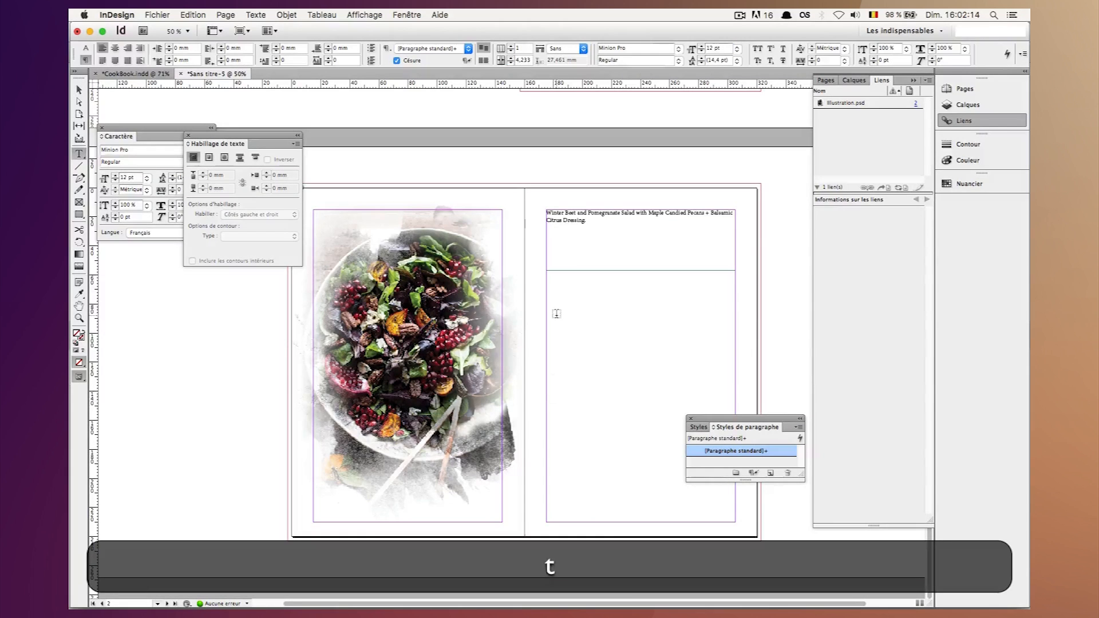
left_click_drag(548, 303, 669, 498)
key("super+v")
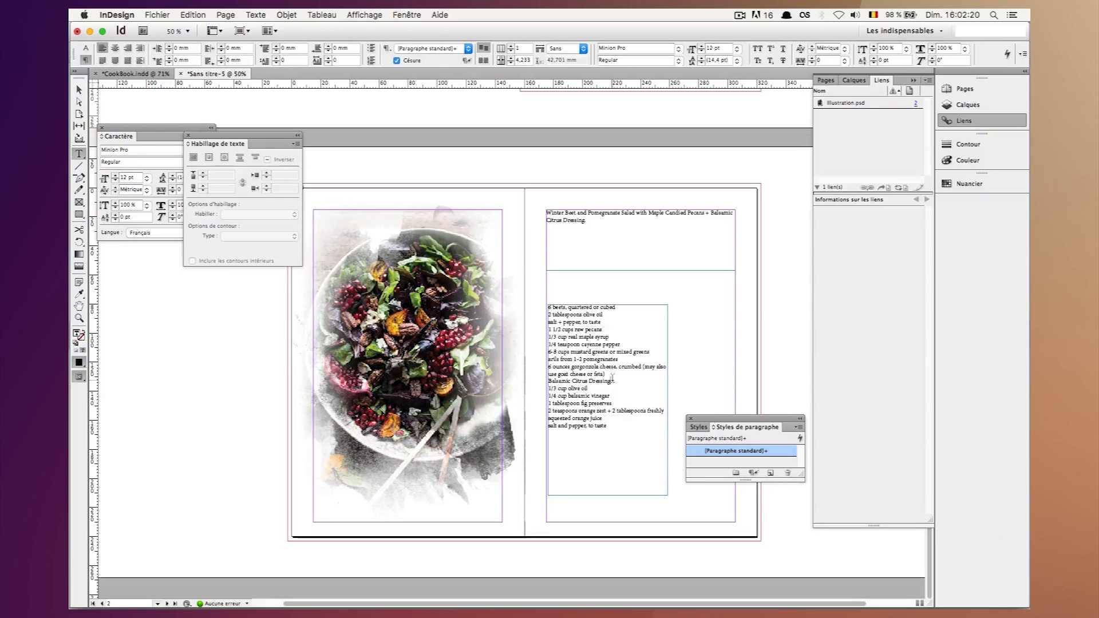
Delete the "Balsamic Citrus Dressing" line from the pasted ingredients, leaving no empty line.
left_click_drag(612, 378, 545, 381)
key("BackSpace")
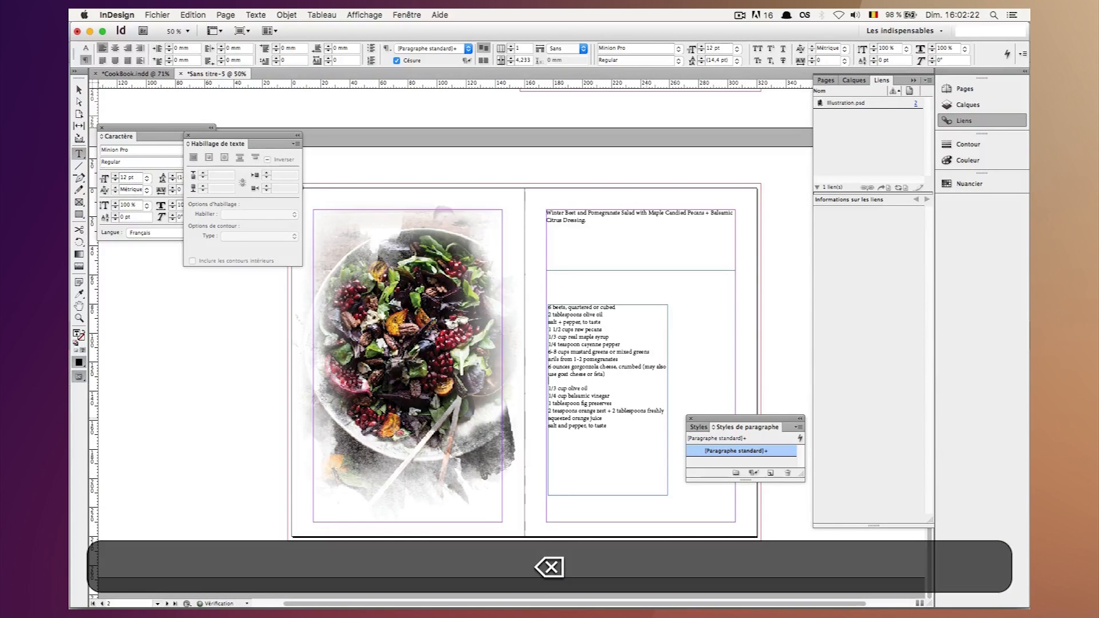
key("BackSpace")
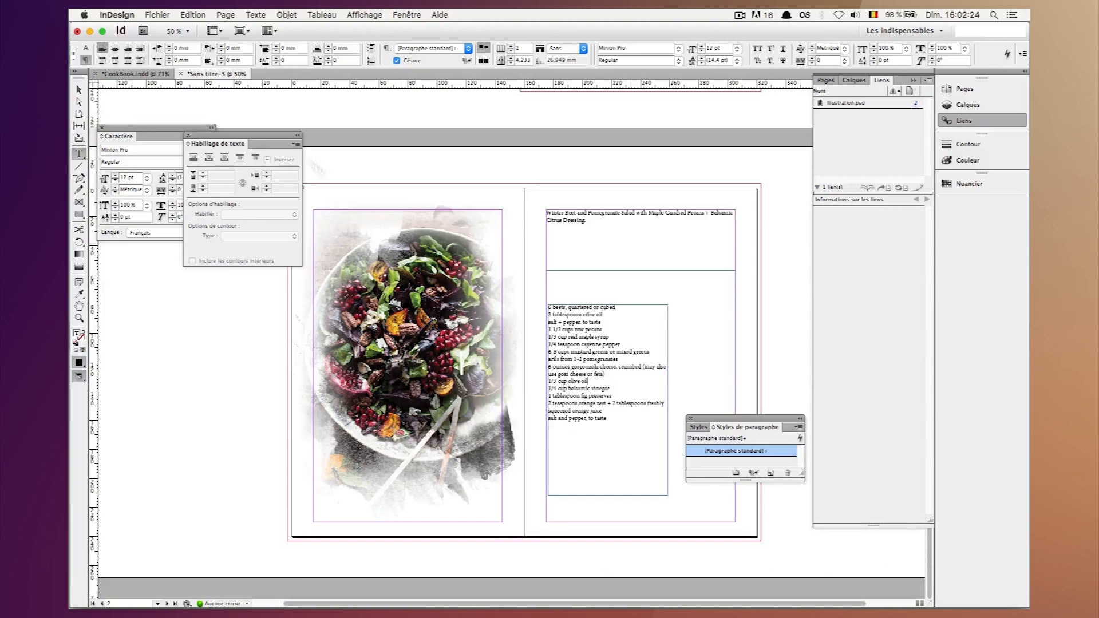
Move the ingredients frame up beneath the title text and align it with the right page's inner margin, at X 175 mm and Y 41 mm.
left_click(79, 90)
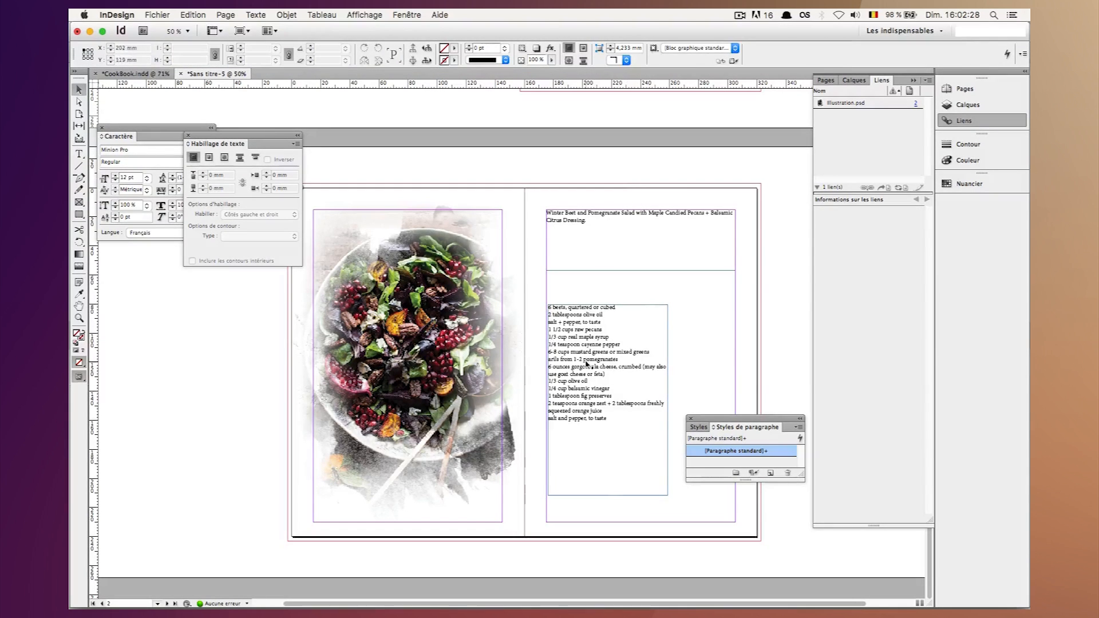
key("Left")
key("Left")
key("Left")
key("Left")
left_click_drag(577, 361, 577, 303)
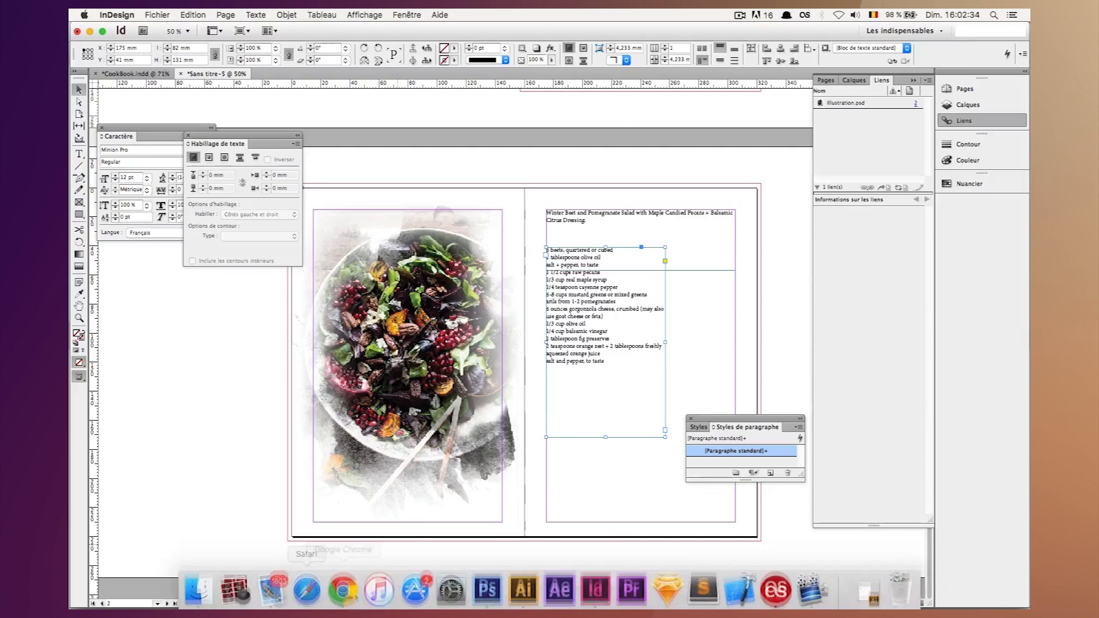
Switch to Chrome and copy the recipe's Instructions section together with the closing note about assembling the salad in advance.
left_click(341, 592)
scroll(671, 351, "down", 3)
scroll(671, 351, "down", 5)
left_click_drag(493, 186, 758, 484)
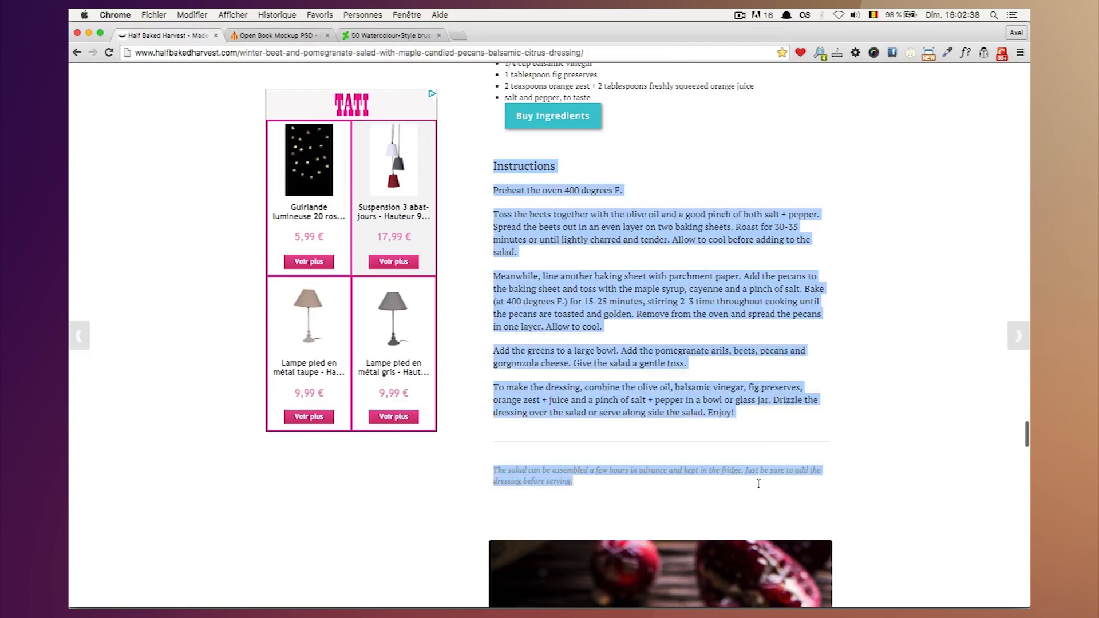
key("super+v")
key("super+c")
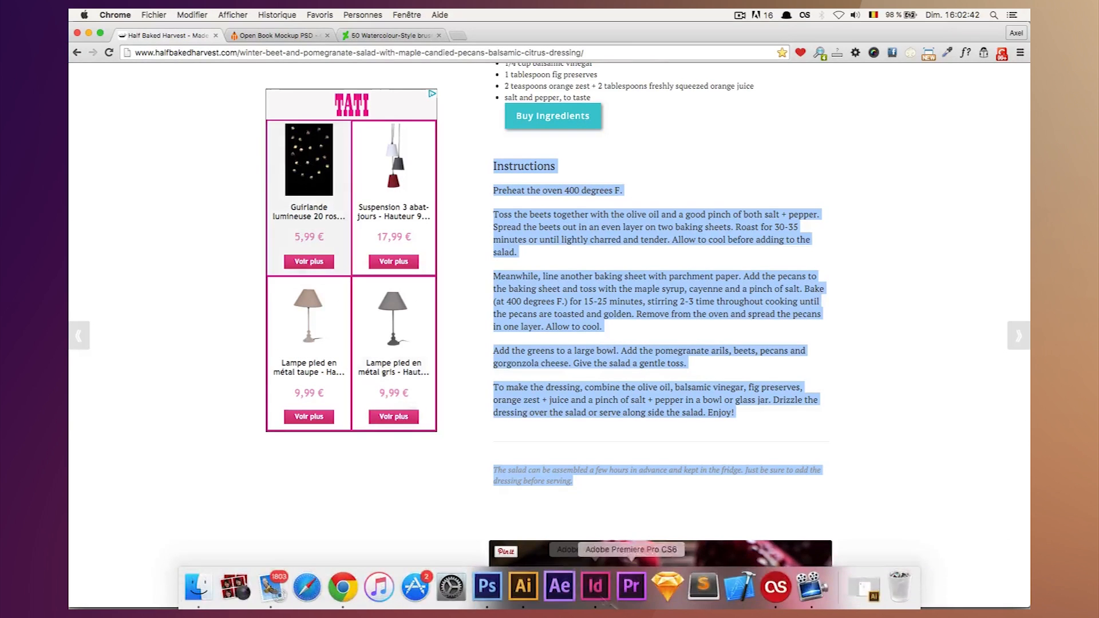
Return to InDesign and paste the instructions into a text frame about 133 × 55.5 mm below the ingredients, then deselect it.
left_click(595, 585)
key("t")
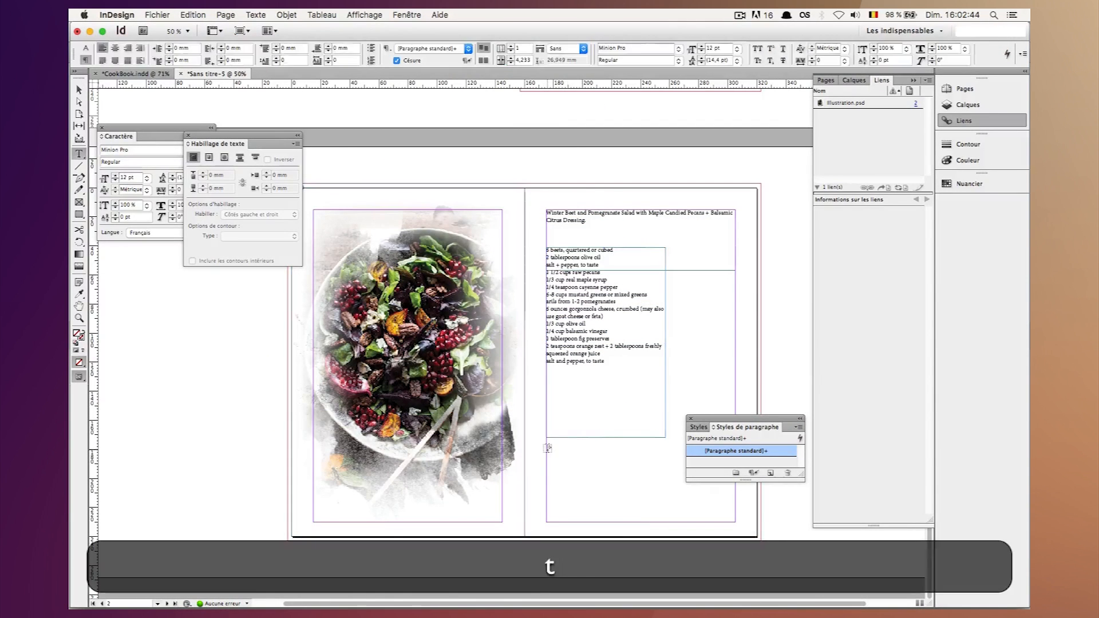
key("super+v")
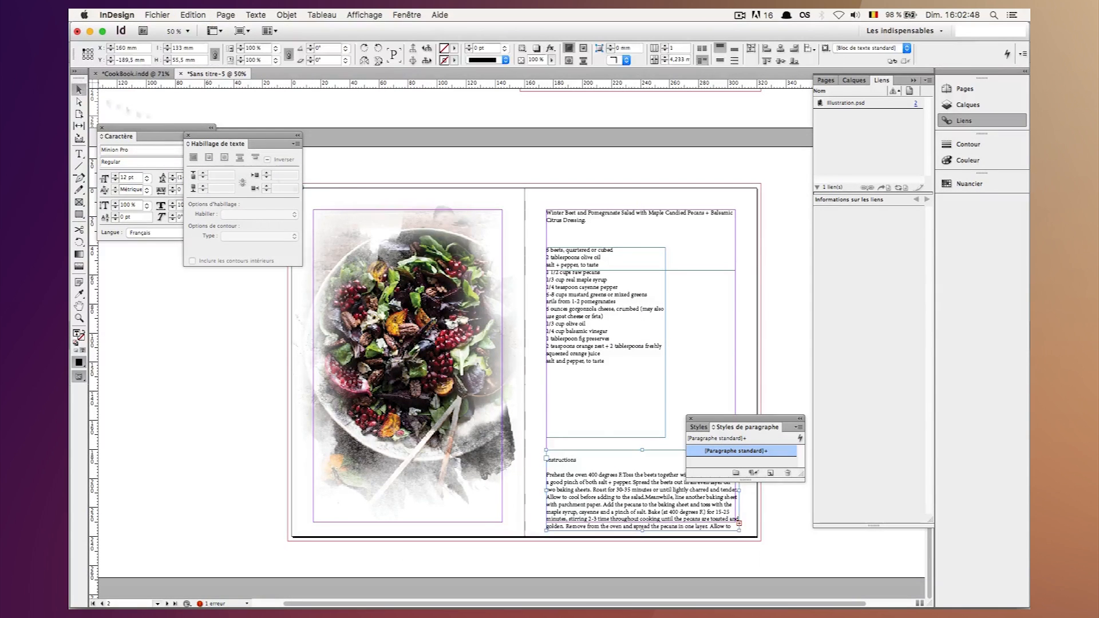
left_click(701, 393)
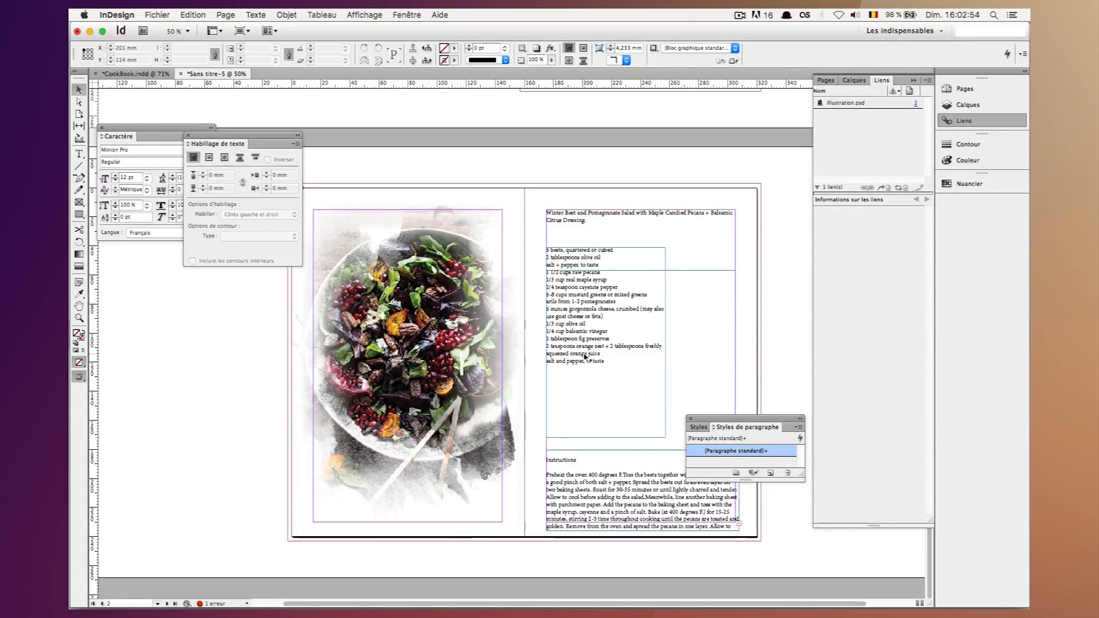
Hide and show the Paragraph Styles panel again, and place it above the spread.
left_click(408, 15)
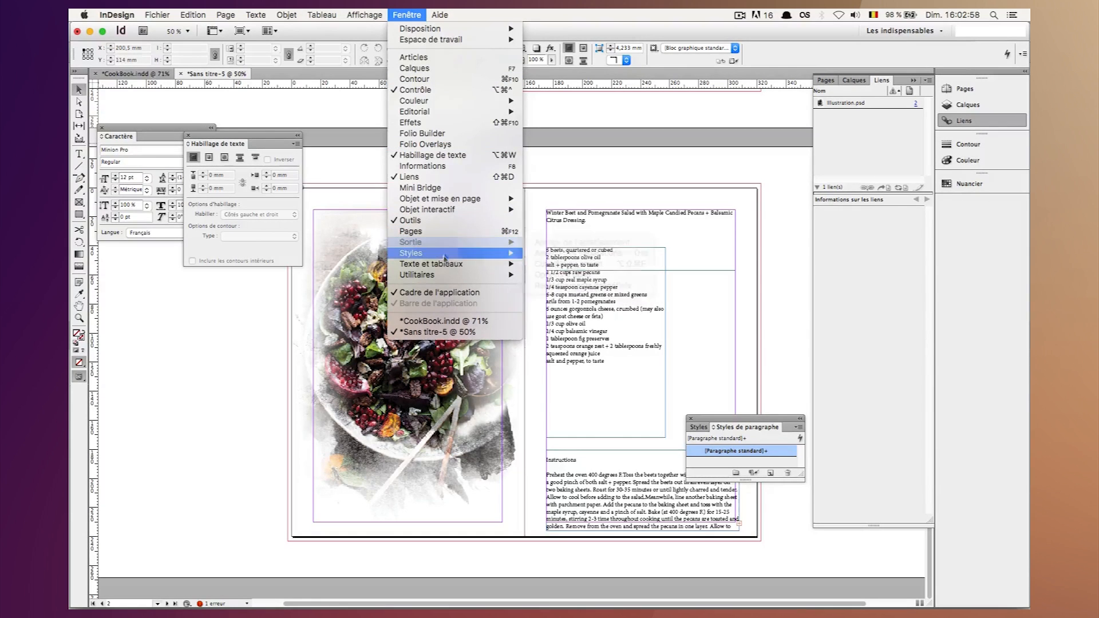
mouse_move(438, 254)
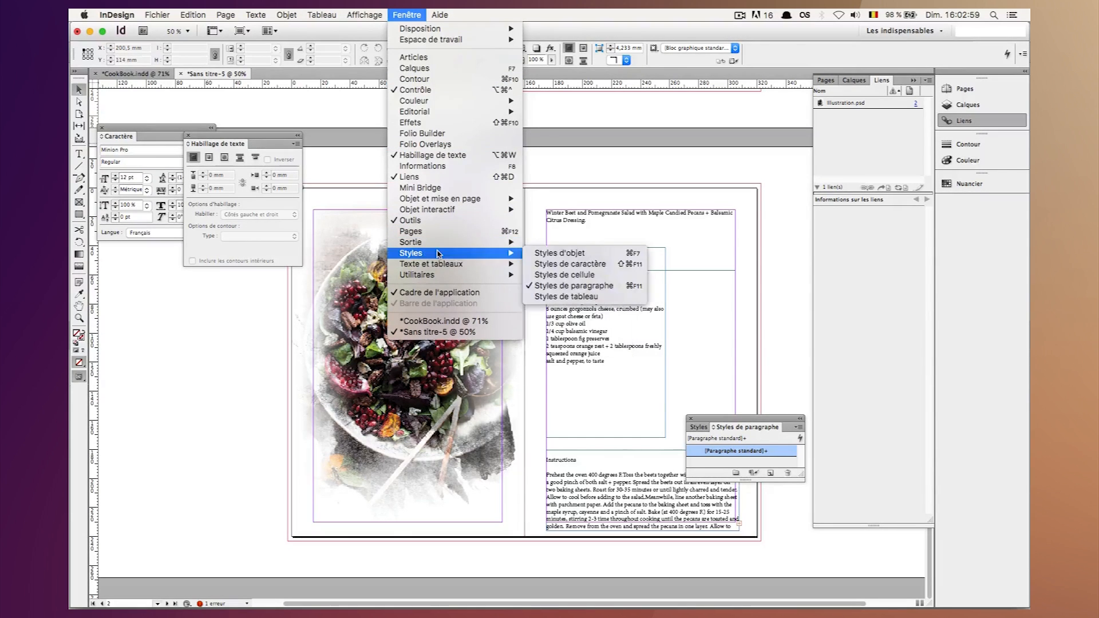
left_click(572, 285)
left_click(364, 15)
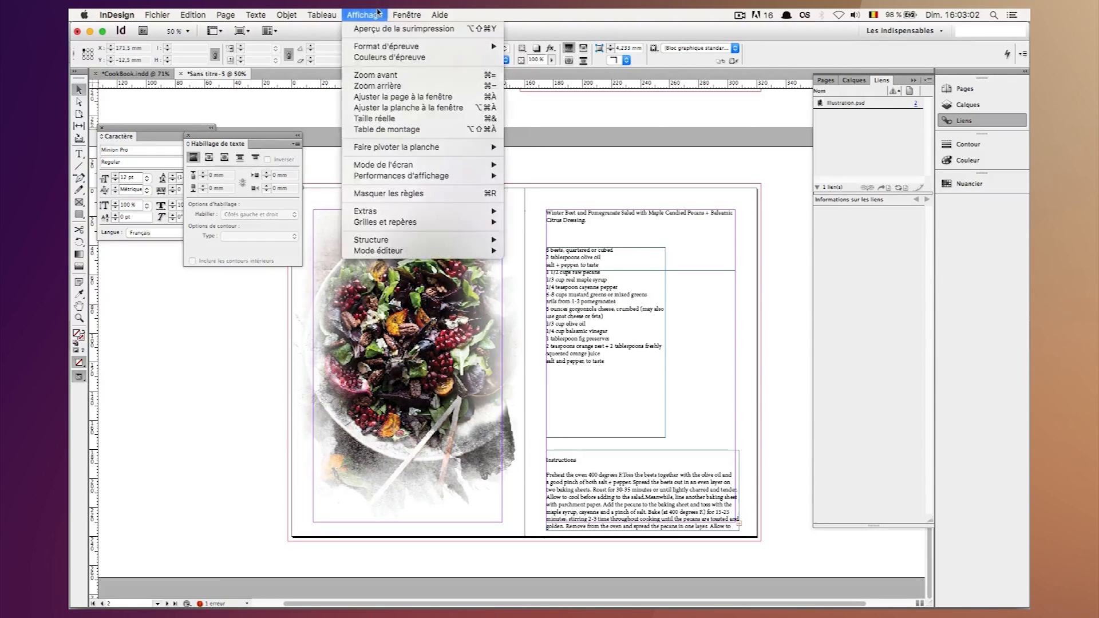
mouse_move(407, 15)
mouse_move(452, 263)
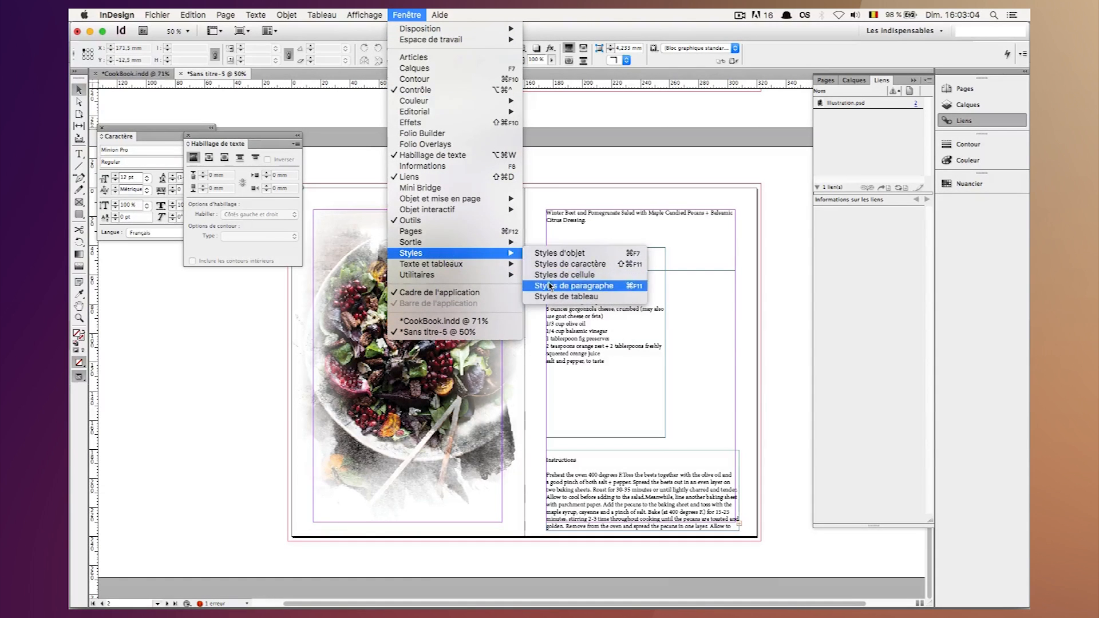
left_click(569, 285)
left_click_drag(749, 427, 485, 107)
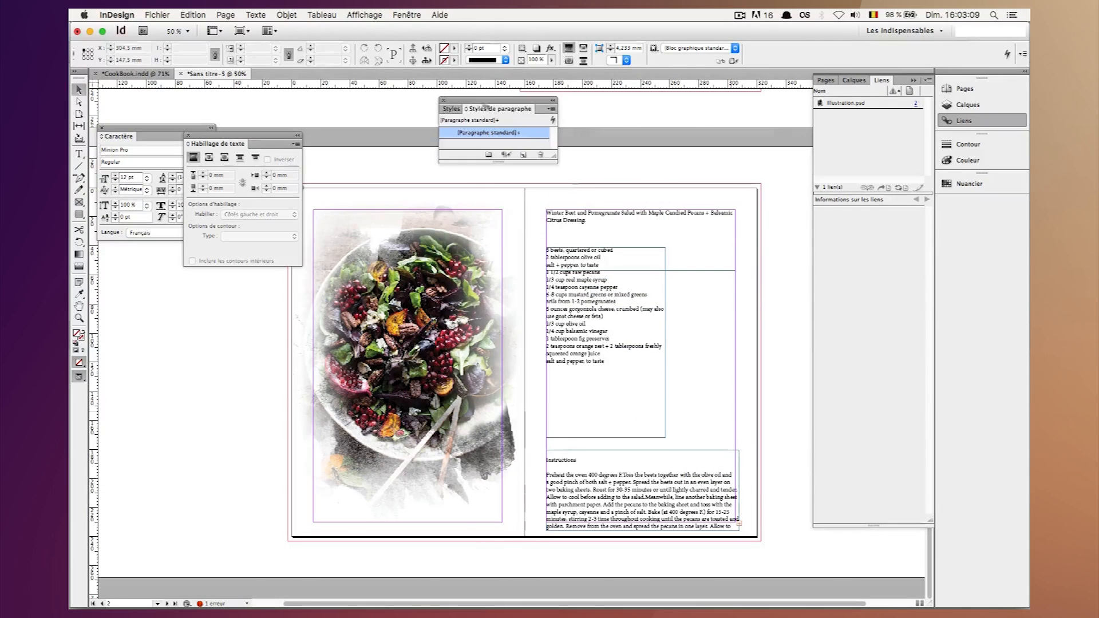
Create a new paragraph style named TItrage and open its basic character formats.
left_click(522, 155)
double_click(510, 144)
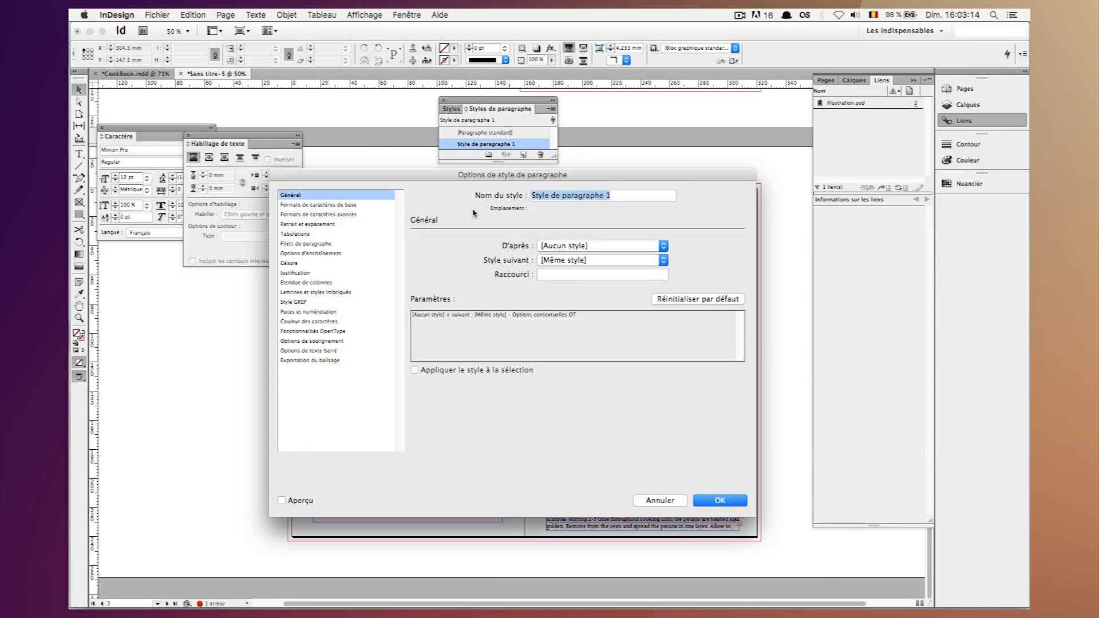
type("TItrage")
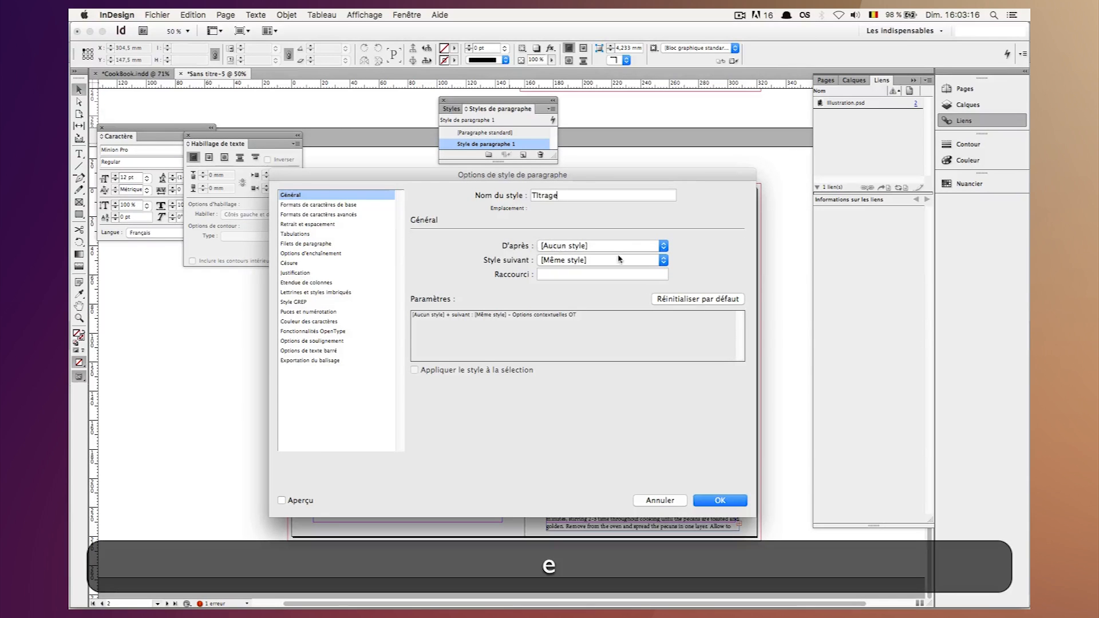
left_click(313, 204)
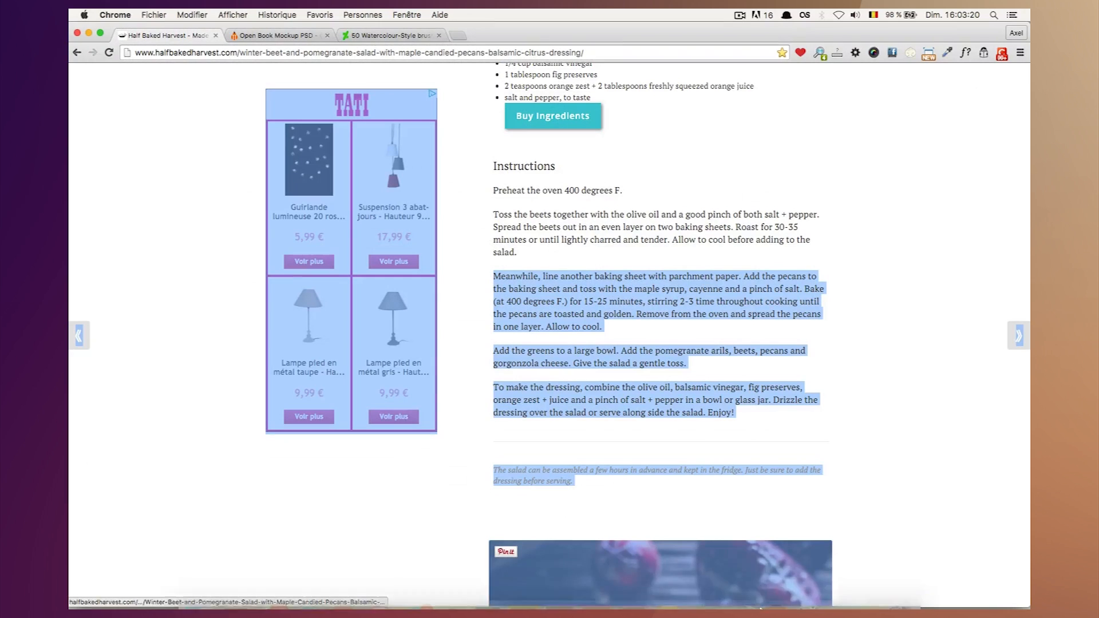
Relaunch InDesign from Chrome to get back to the recipe spread.
left_click(596, 598)
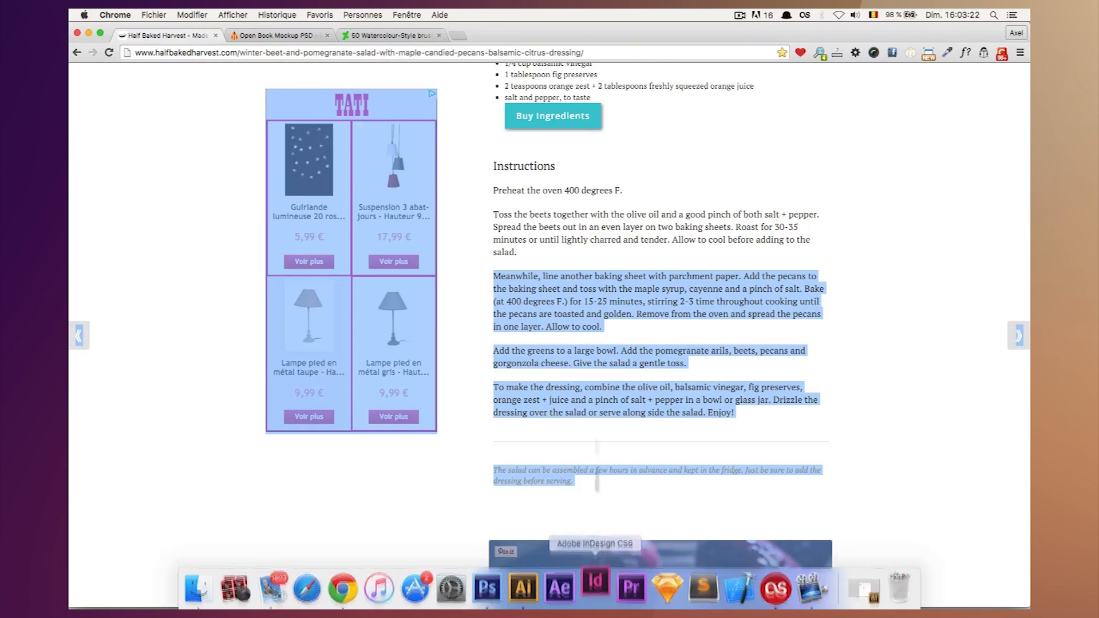
left_click(571, 449)
mouse_move(664, 608)
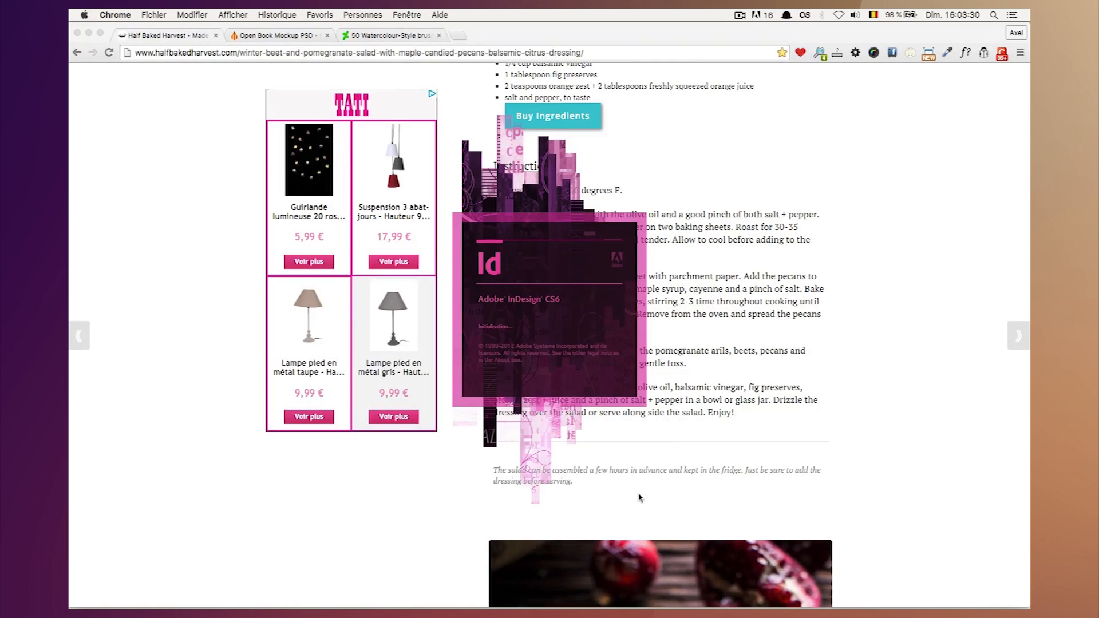
left_click(737, 14)
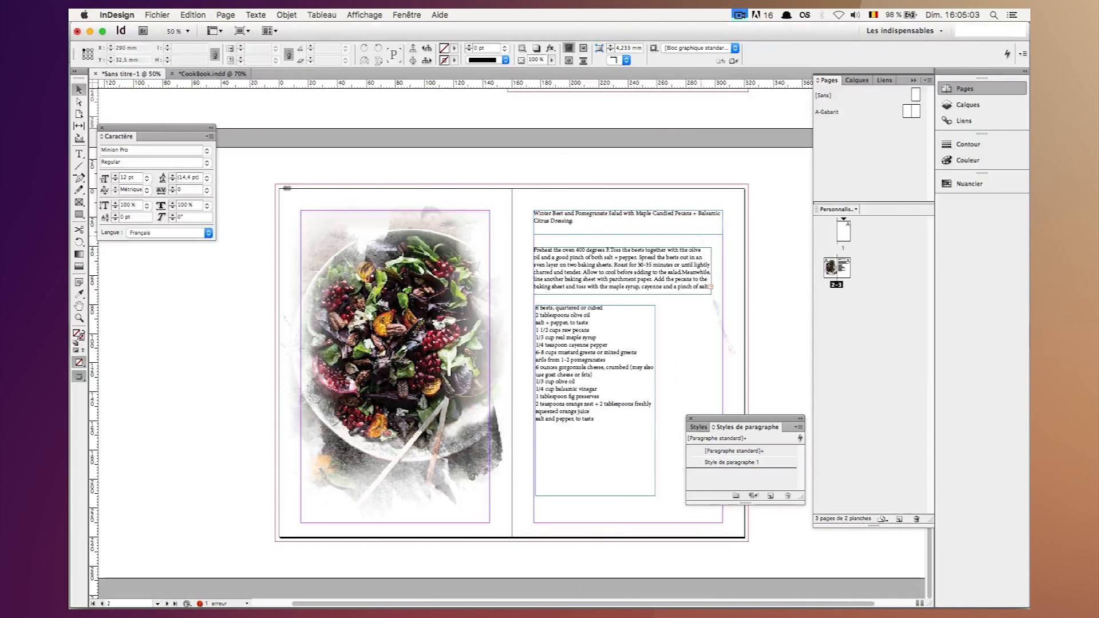
left_click(738, 14)
left_click(658, 14)
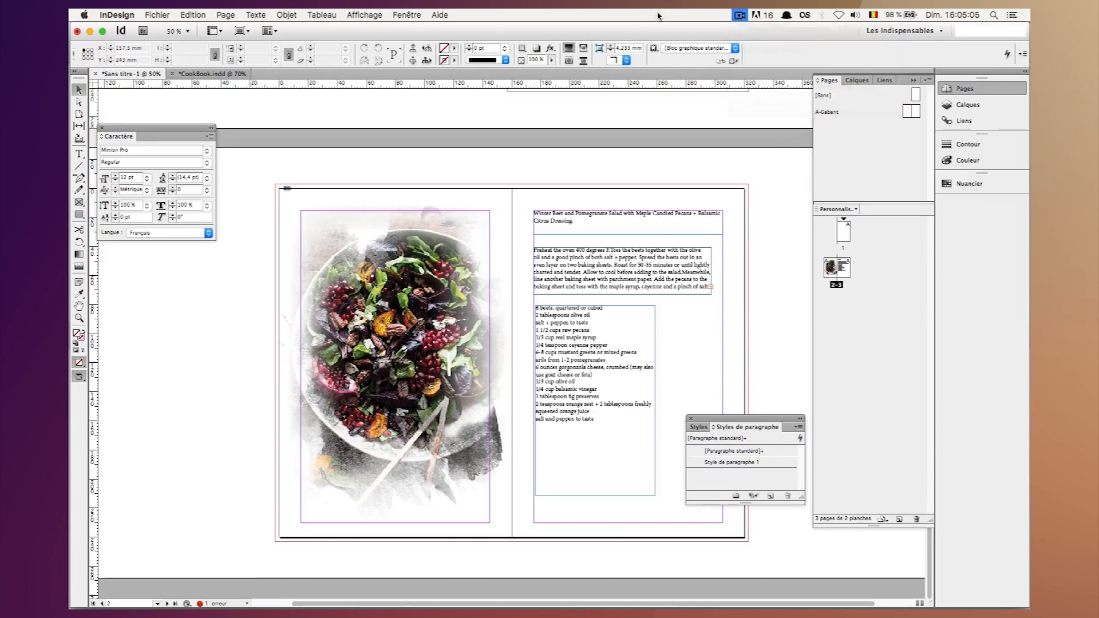
Open the options of Style de paragraphe 1, shift the dialog to uncover the photo and rename the style Titrage.
double_click(730, 462)
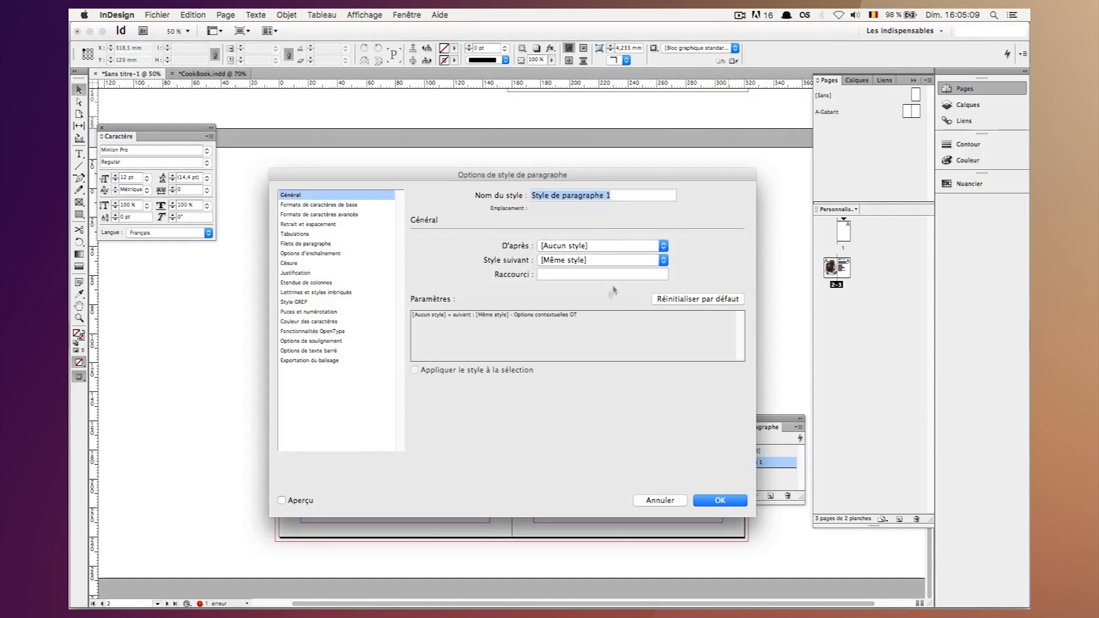
left_click_drag(488, 167, 712, 230)
type("T")
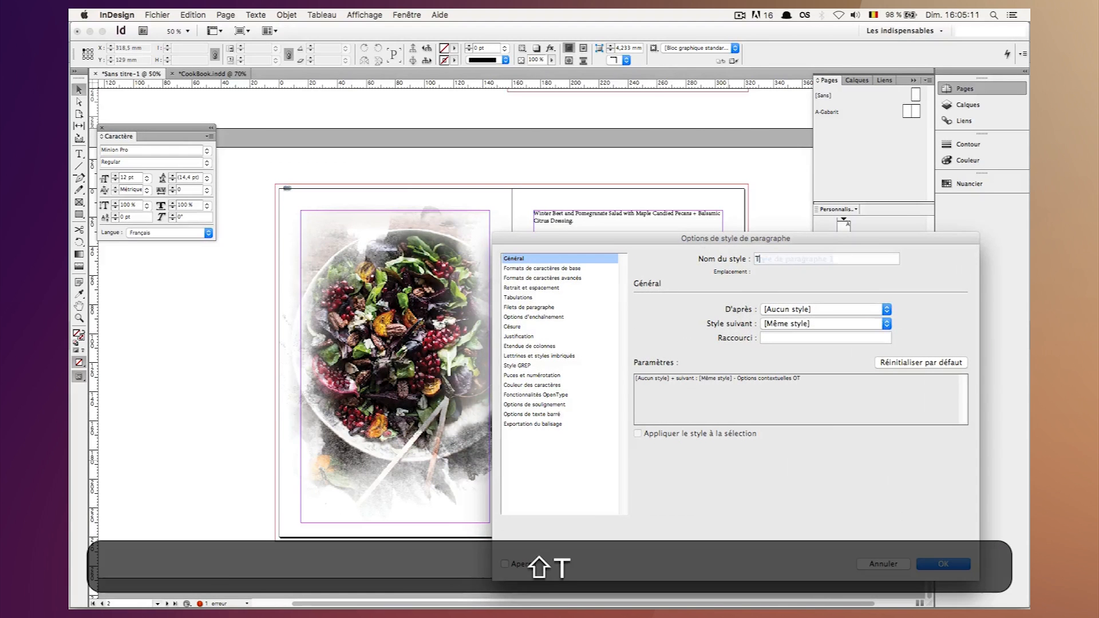
type("itrage")
Set the Titrage style's basic character formats to Butler, Bold, with a size of 20 pt.
left_click(567, 269)
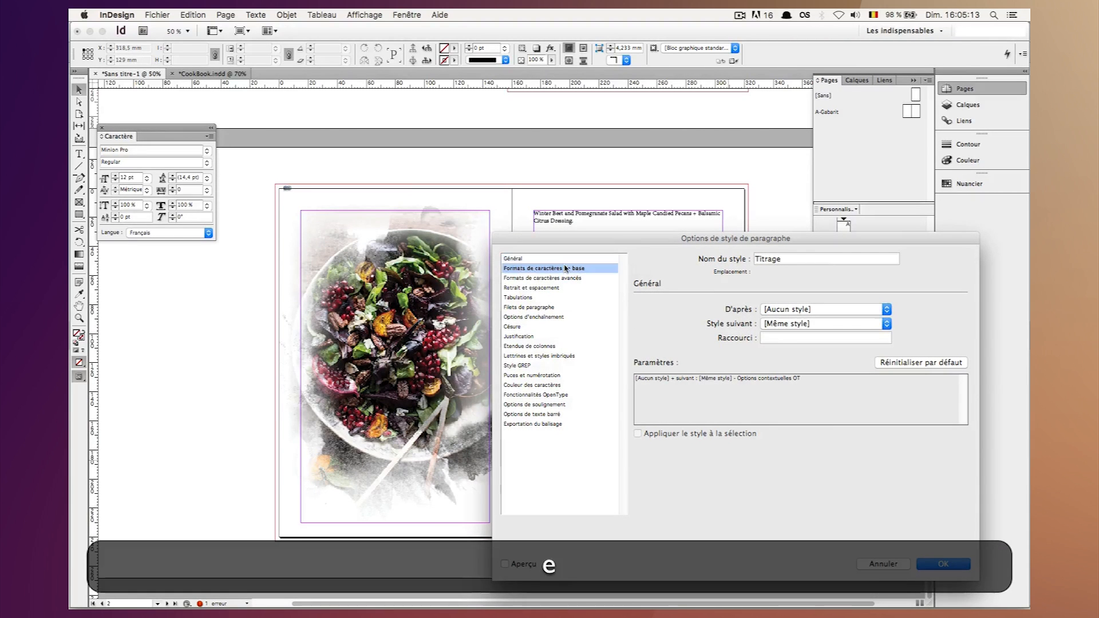
left_click(761, 314)
type("Butler")
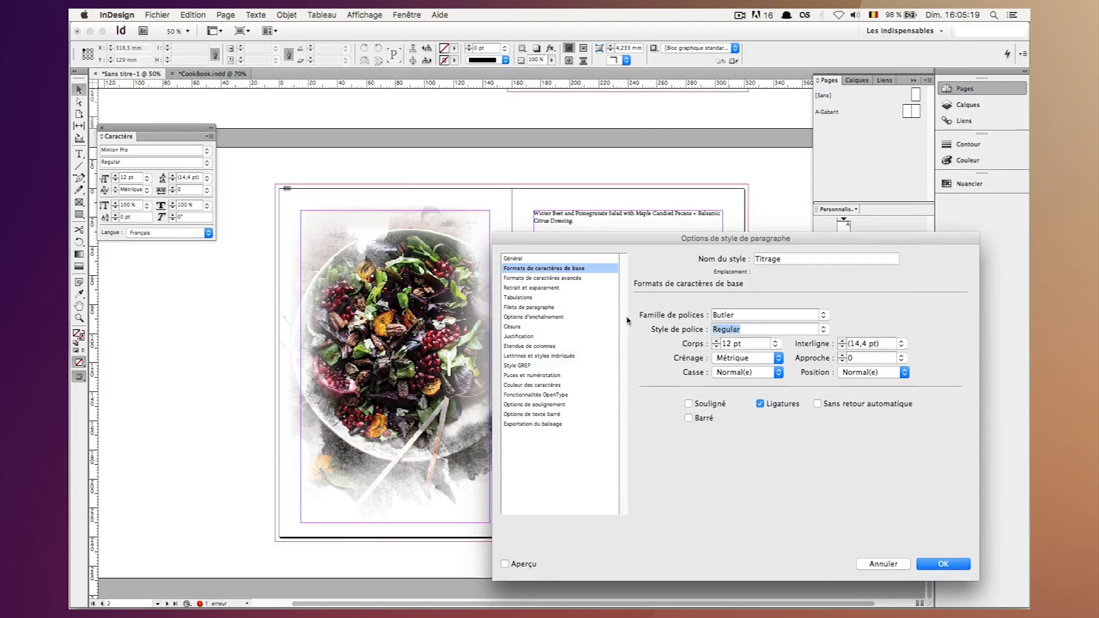
type("Bold")
key("Tab")
type("20")
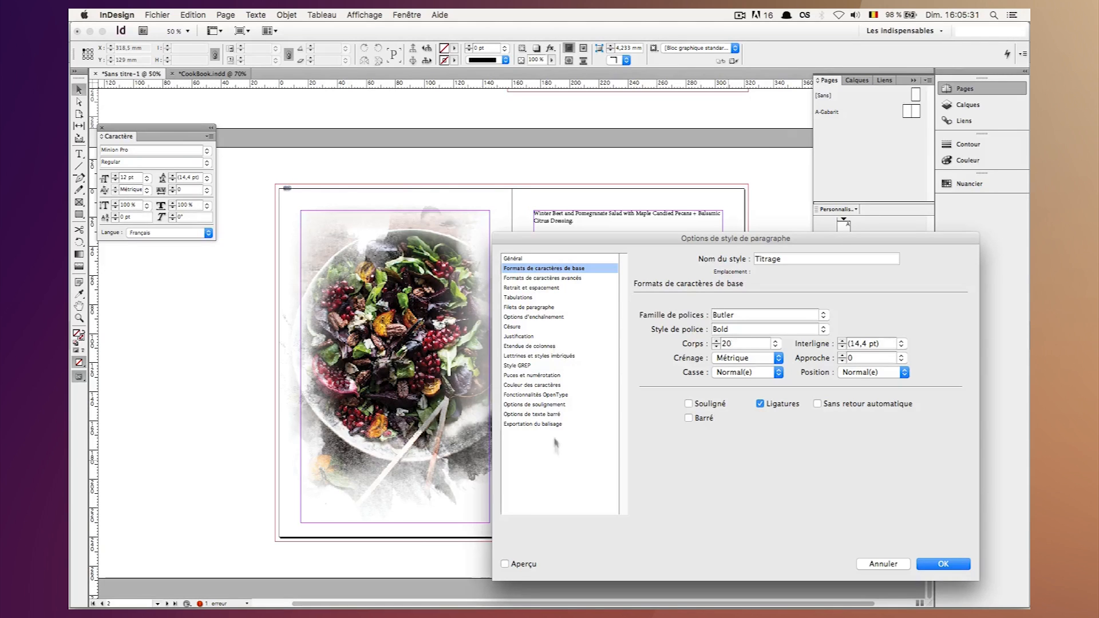
Set the Titrage style's character colour to [Noir] with an 80% tint and validate the style options.
left_click(528, 385)
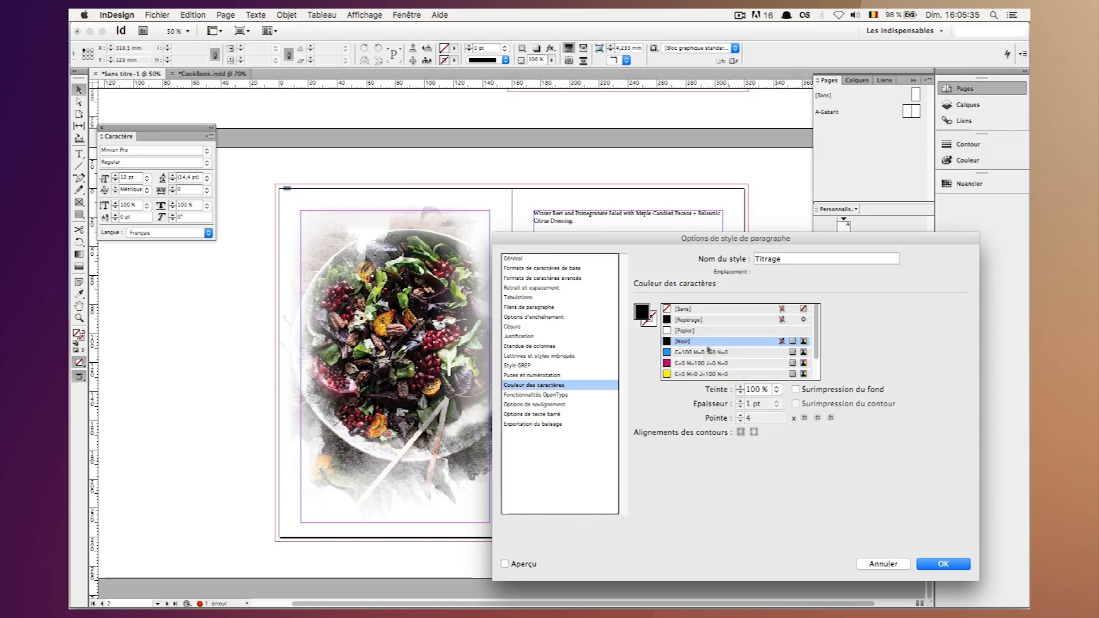
key("super+a")
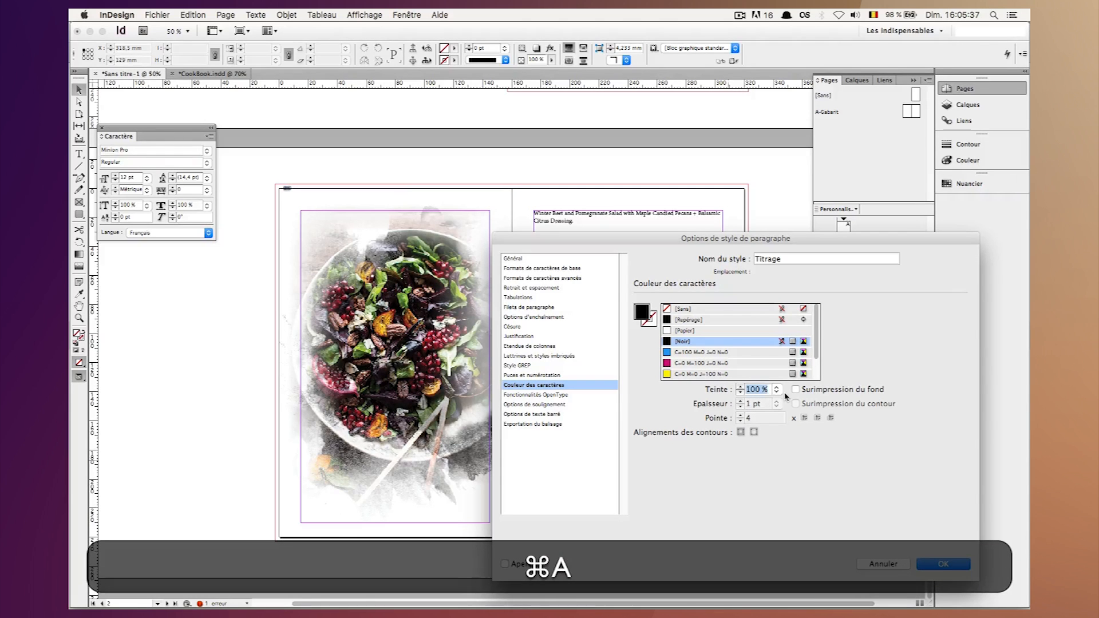
type("80")
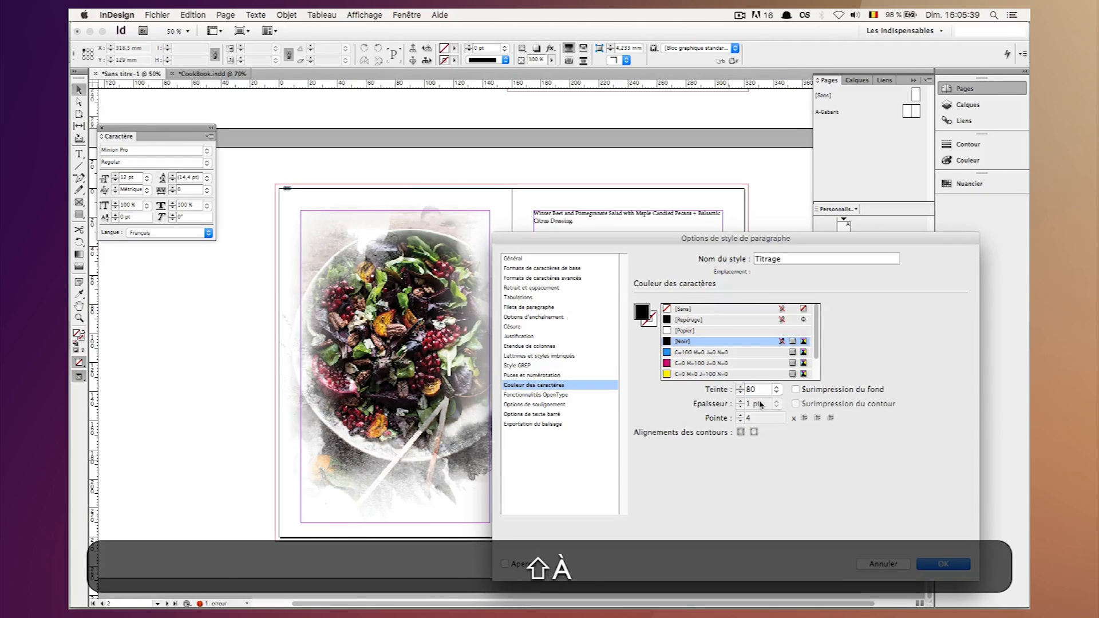
left_click(793, 264)
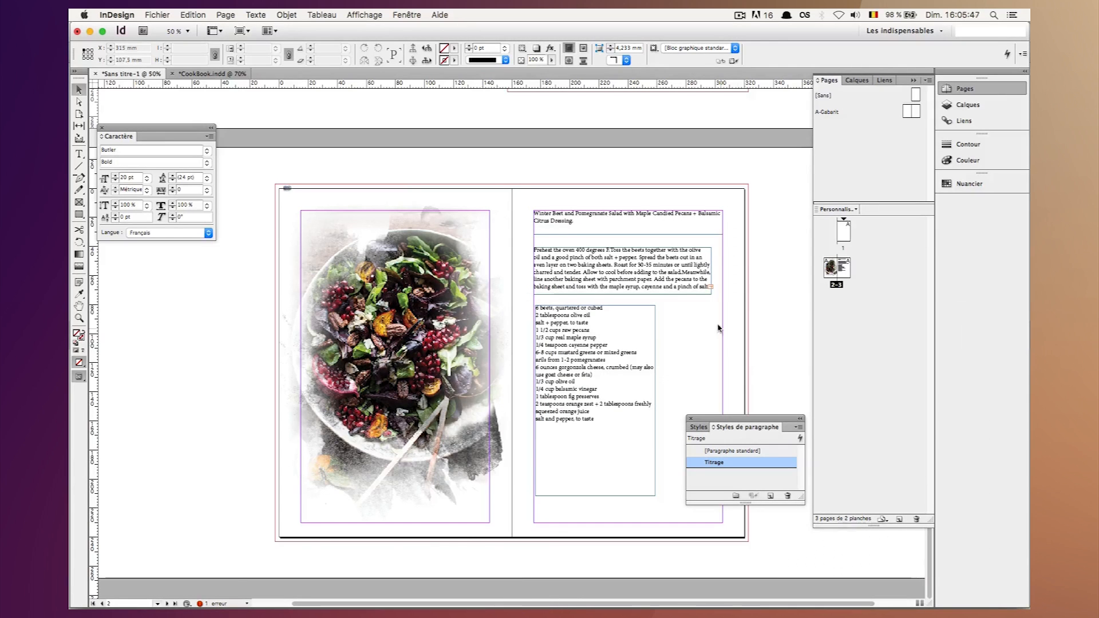
Apply the Titrage paragraph style to the recipe title's text frame on the right-hand page.
left_click(608, 218)
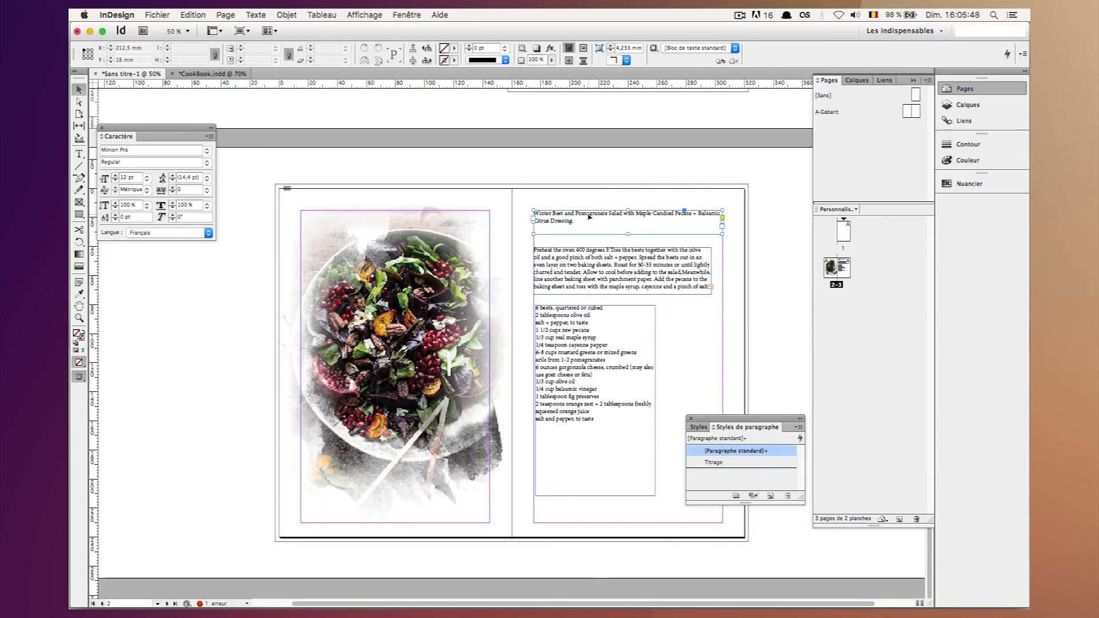
left_click(748, 467)
left_click(775, 267)
key("super+equal")
key("super+equal")
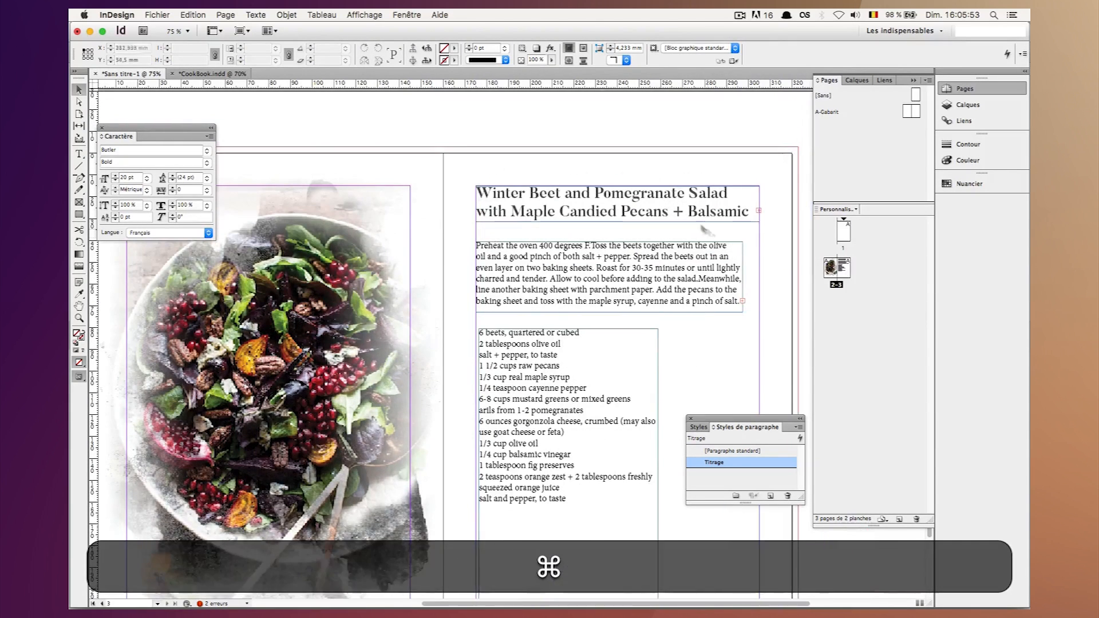
Edit the Titrage paragraph style so that its font style is Regular.
left_click(676, 211)
double_click(721, 463)
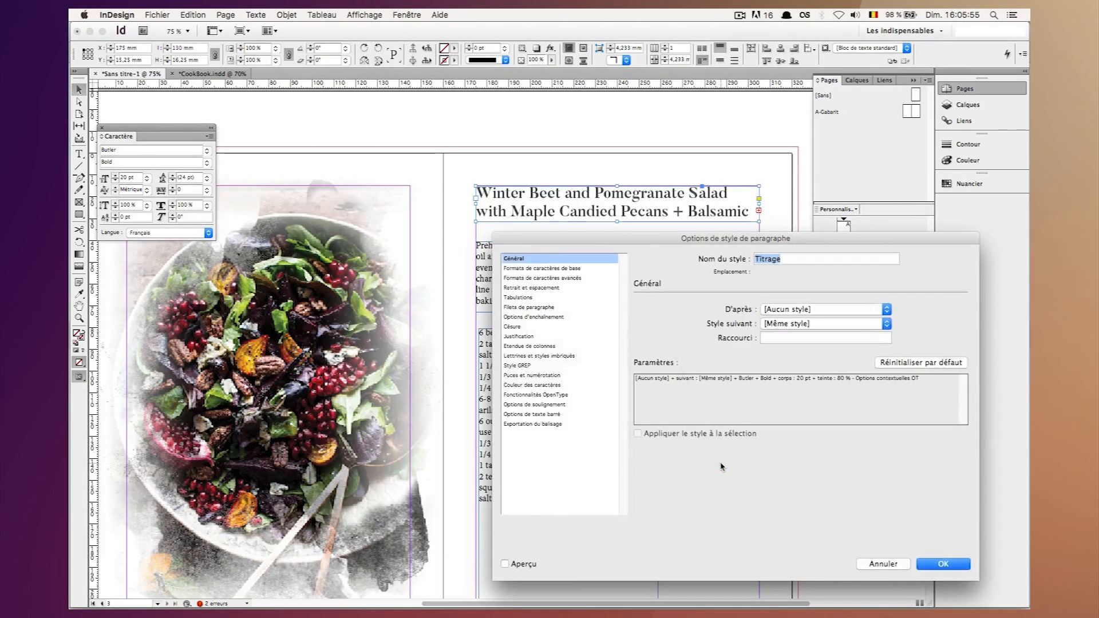
left_click(598, 267)
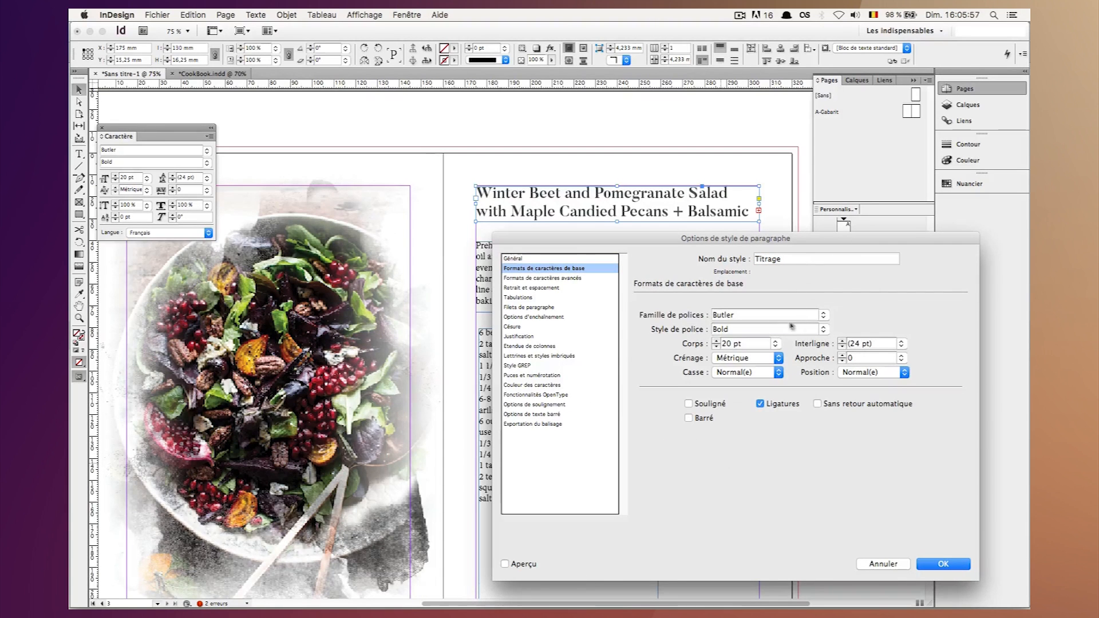
left_click_drag(800, 329, 606, 291)
type("Regular")
key("Return")
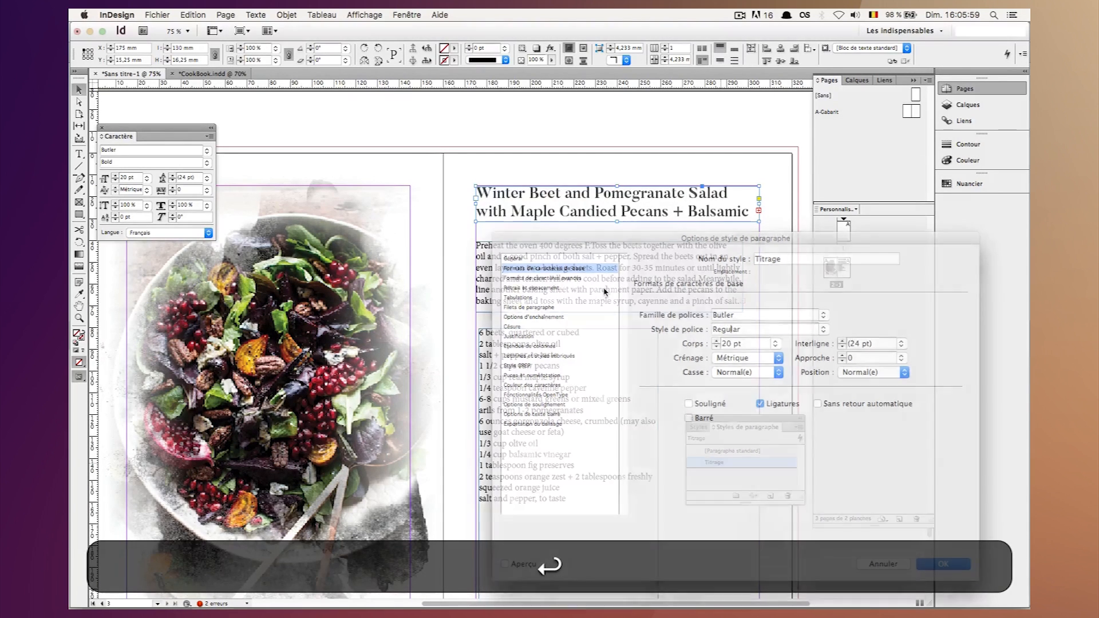
left_click(629, 163)
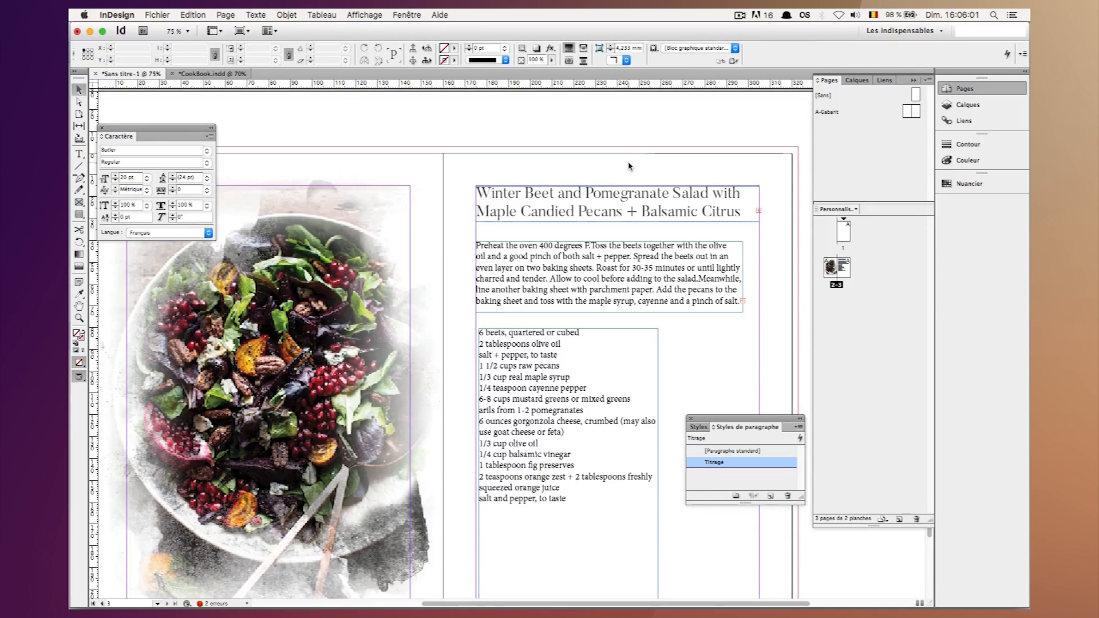
Make the title frame taller, fit it to its content so the whole title shows, and preview the page.
left_click(630, 218)
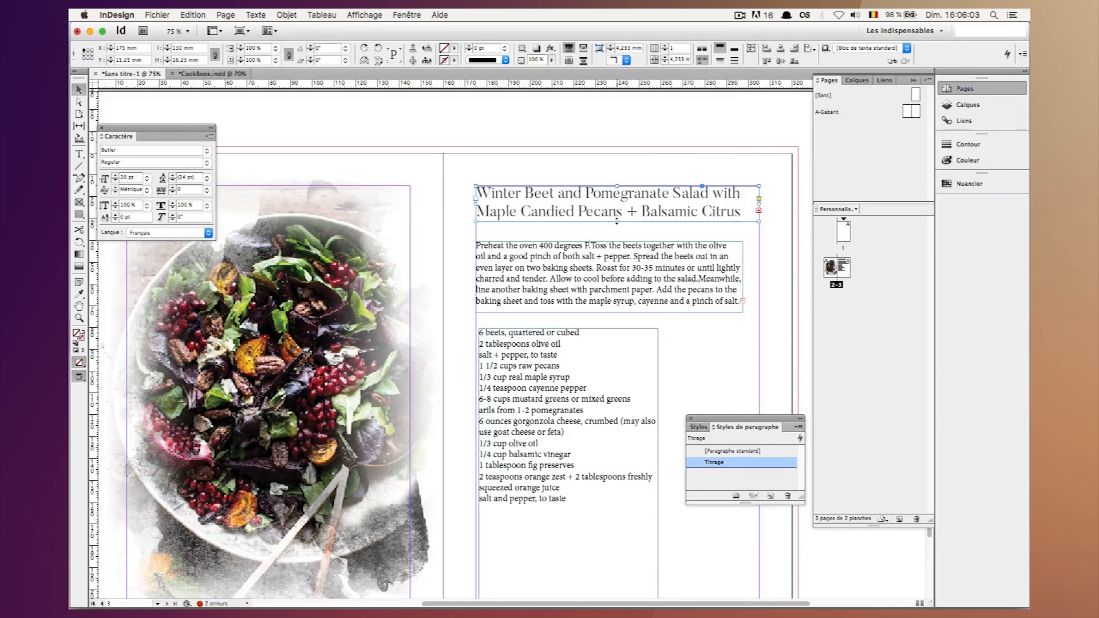
left_click_drag(615, 233, 616, 231)
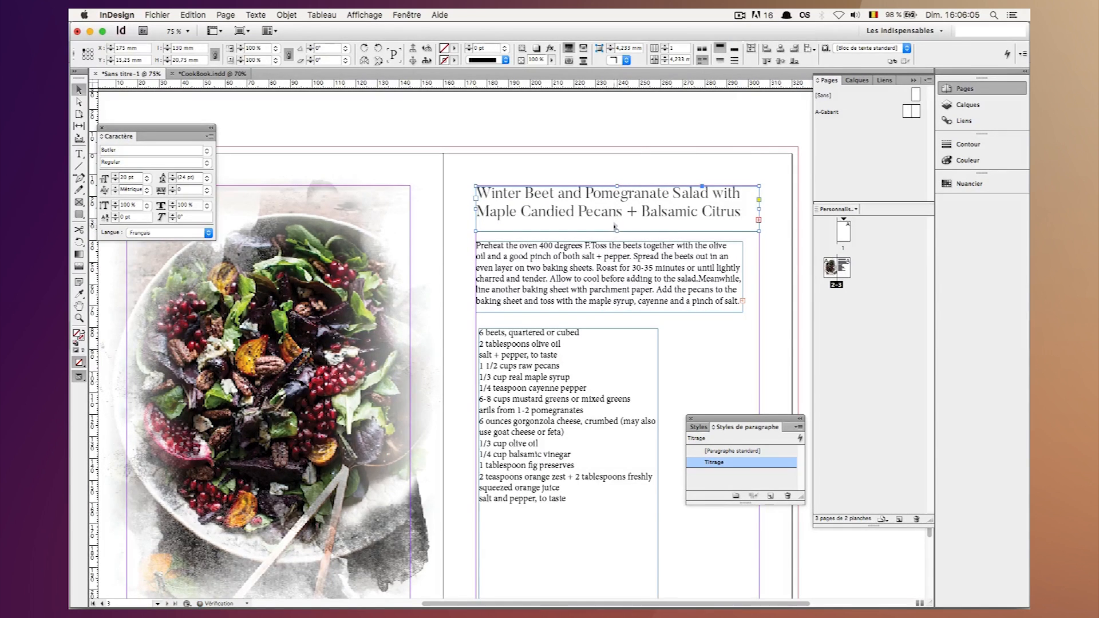
right_click(616, 219)
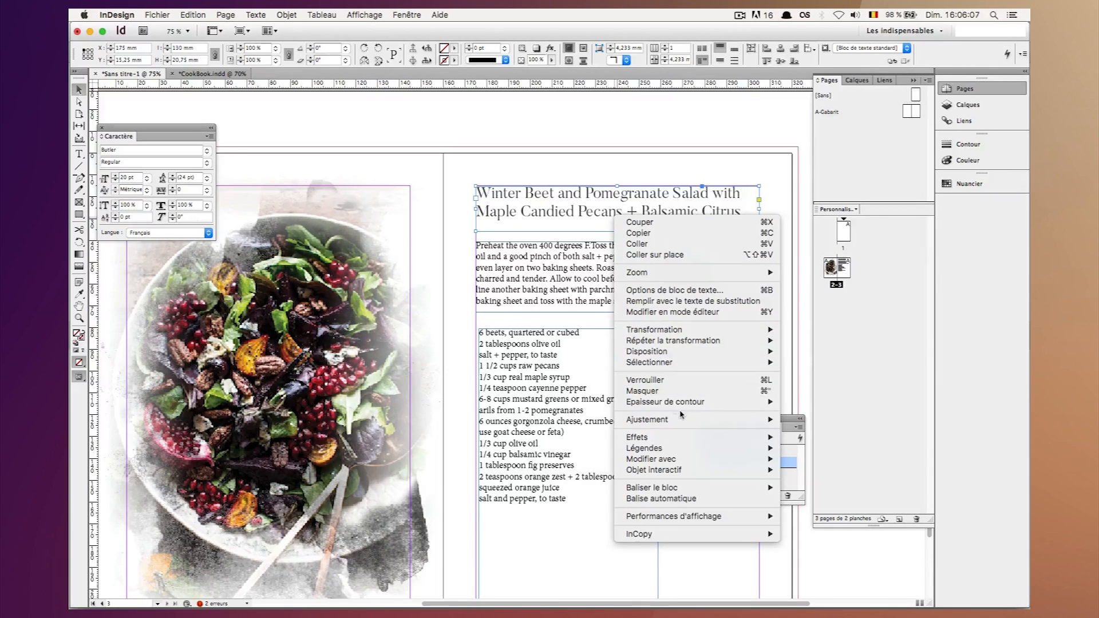
mouse_move(646, 419)
left_click(839, 420)
left_click(675, 149)
key("w")
scroll(586, 198, "down", 3)
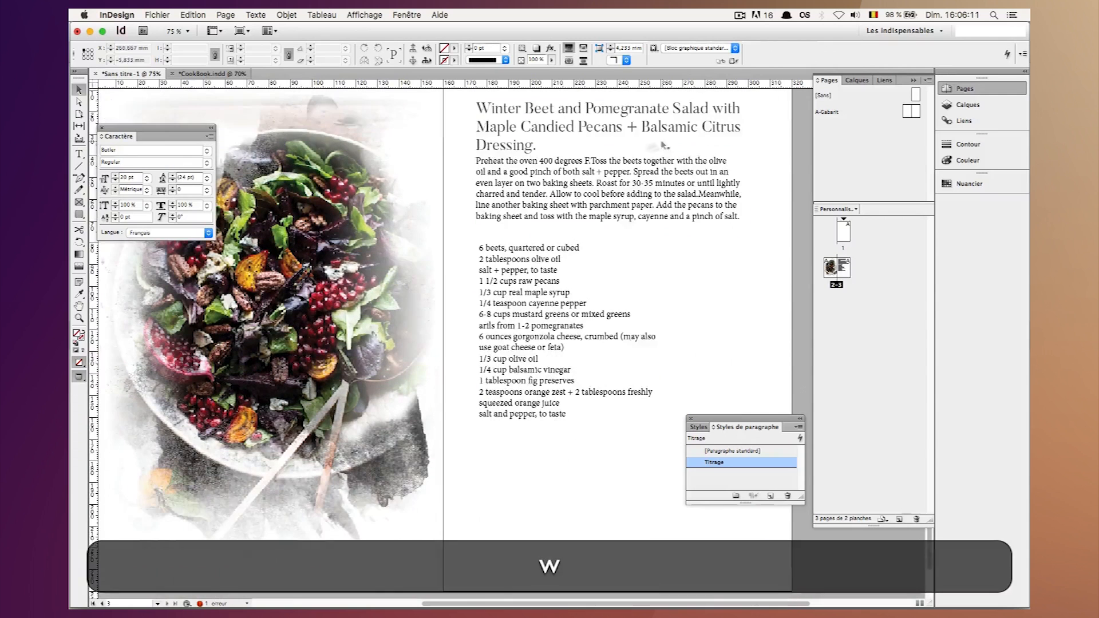
Nudge the preparation text frame down below the title and create a paragraph style named Texte for it.
left_click(586, 198)
key("shift+Down")
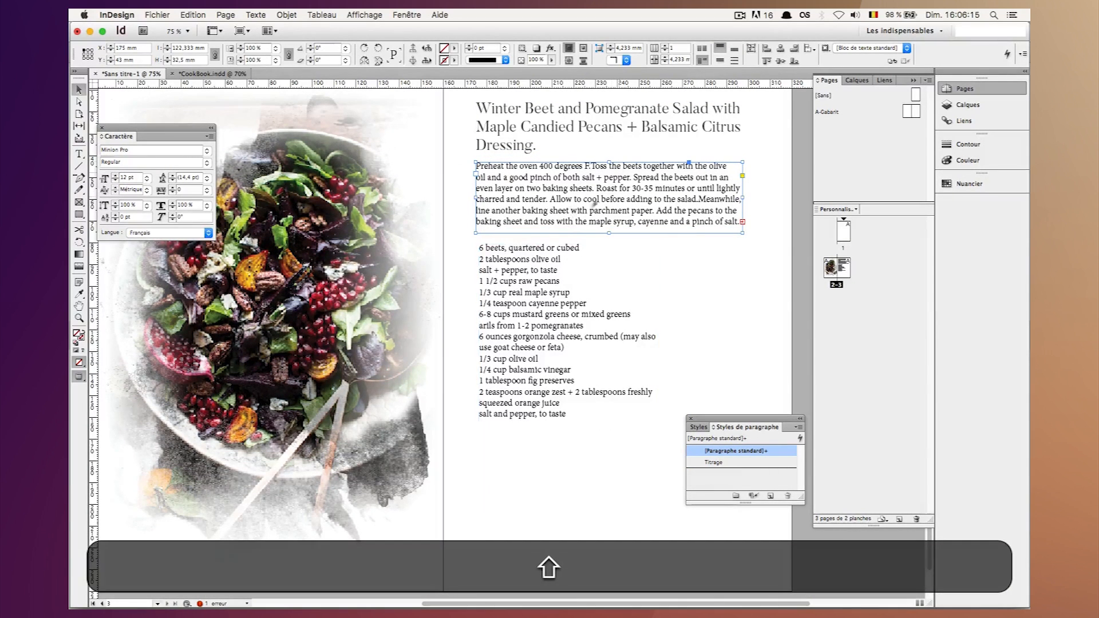
left_click(771, 496)
double_click(757, 475)
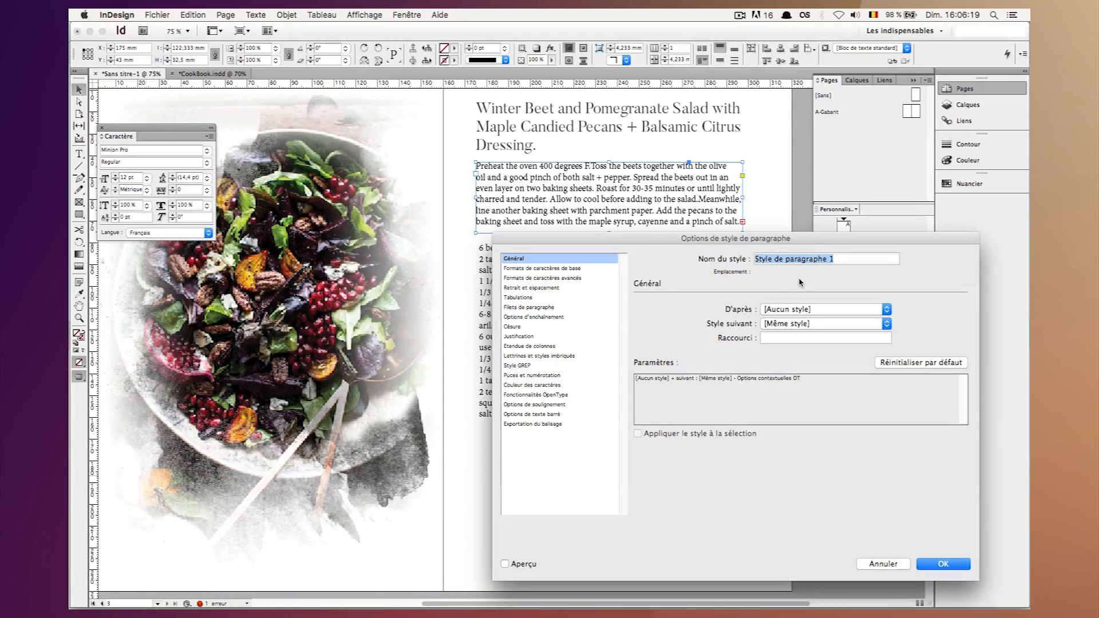
type("Texte")
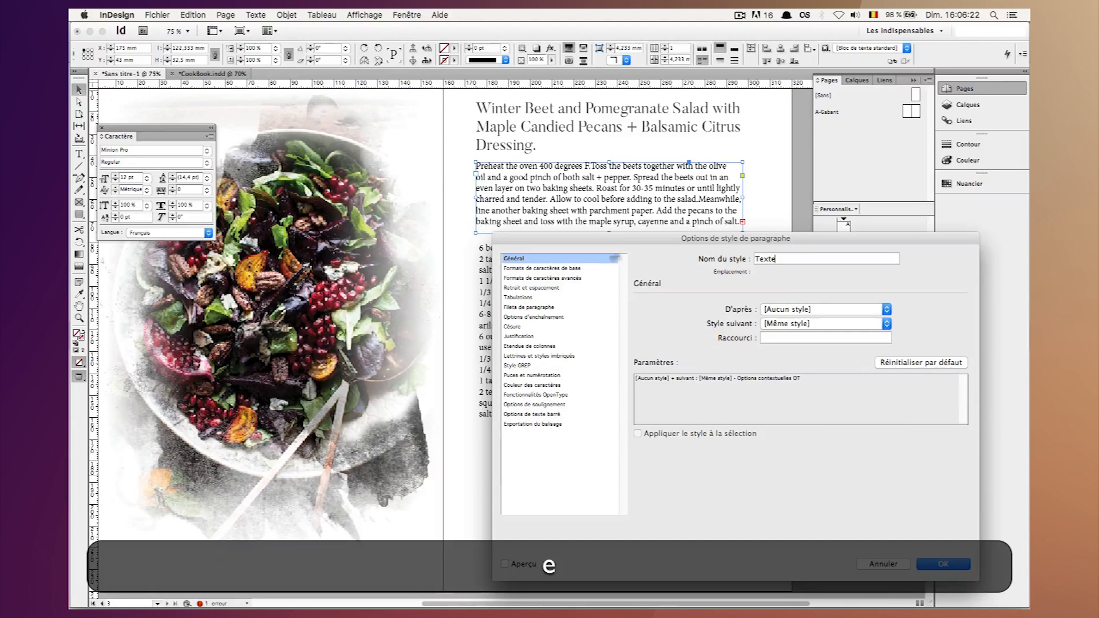
Set the Texte style's basic character formats to Garamond, Regular, with a size of 11 pt.
left_click(543, 267)
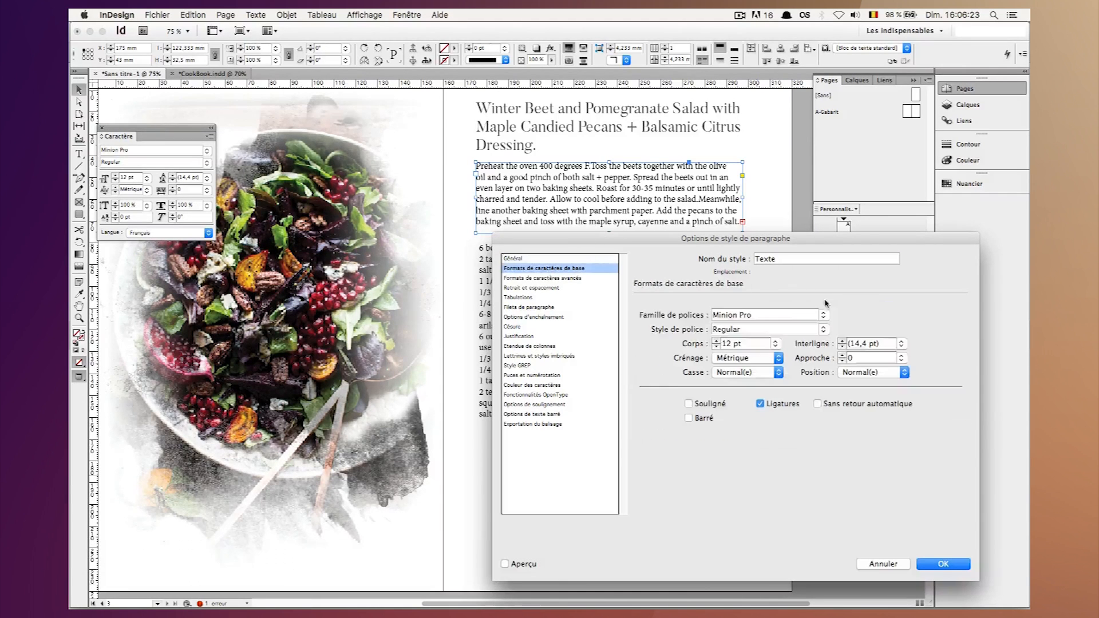
key("Tab")
type("Garamond")
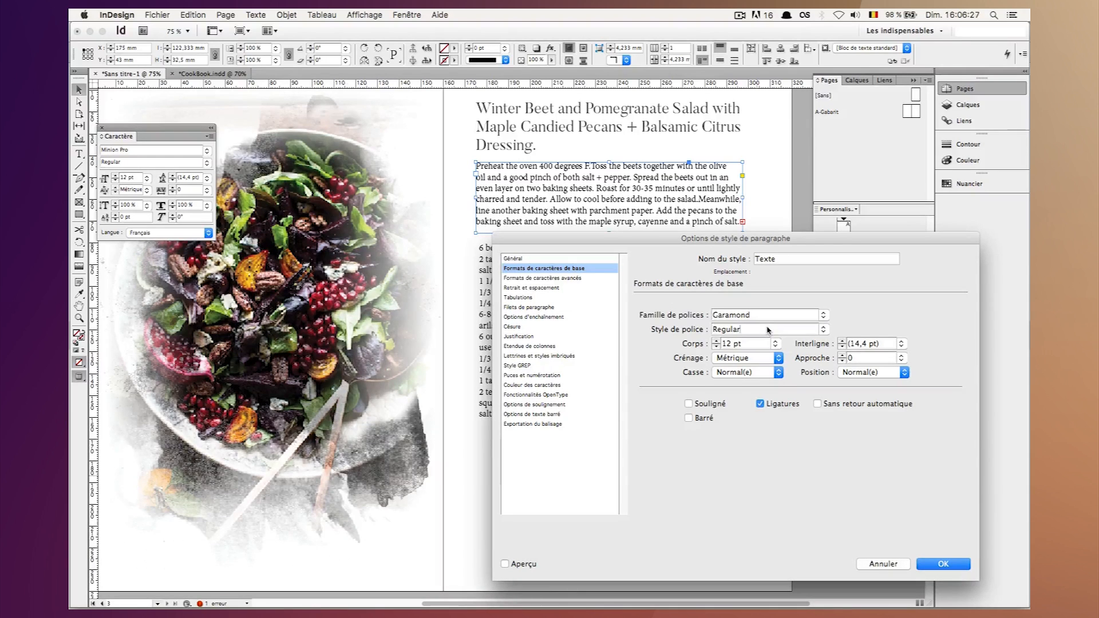
left_click(738, 343)
type("11")
Set the Texte style's black character colour to a 90% tint and validate the style options.
left_click(536, 385)
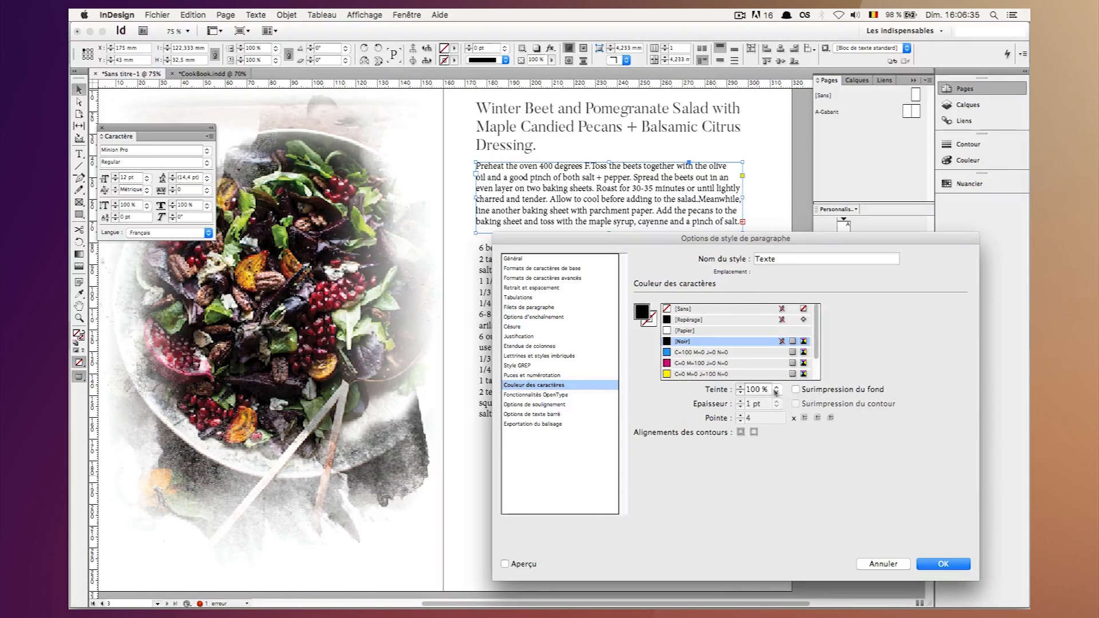
type("90")
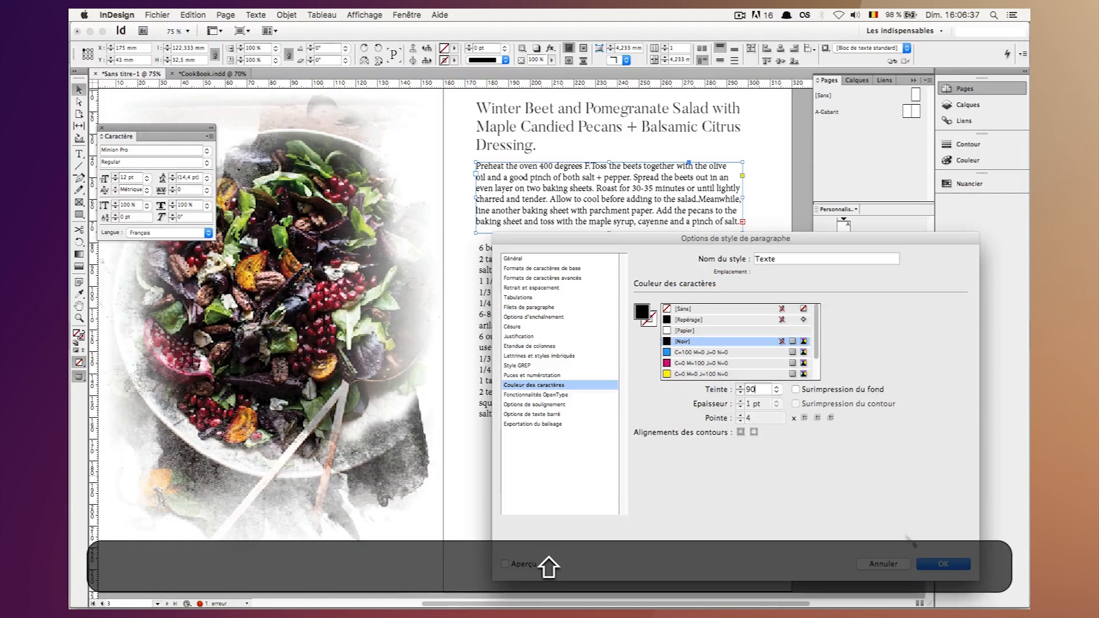
left_click(937, 563)
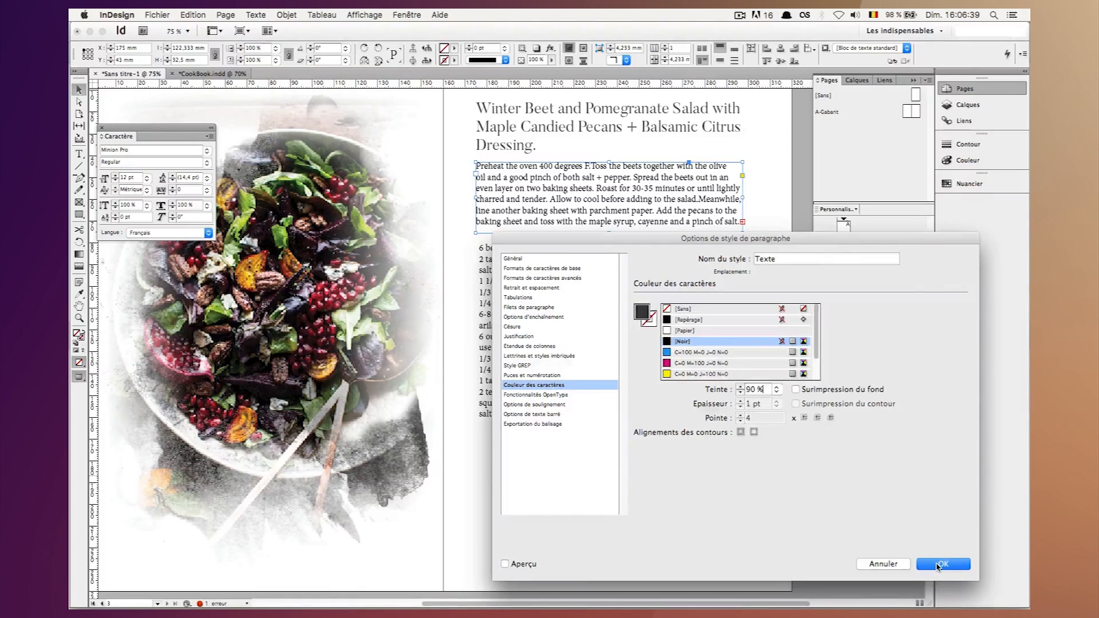
left_click(939, 565)
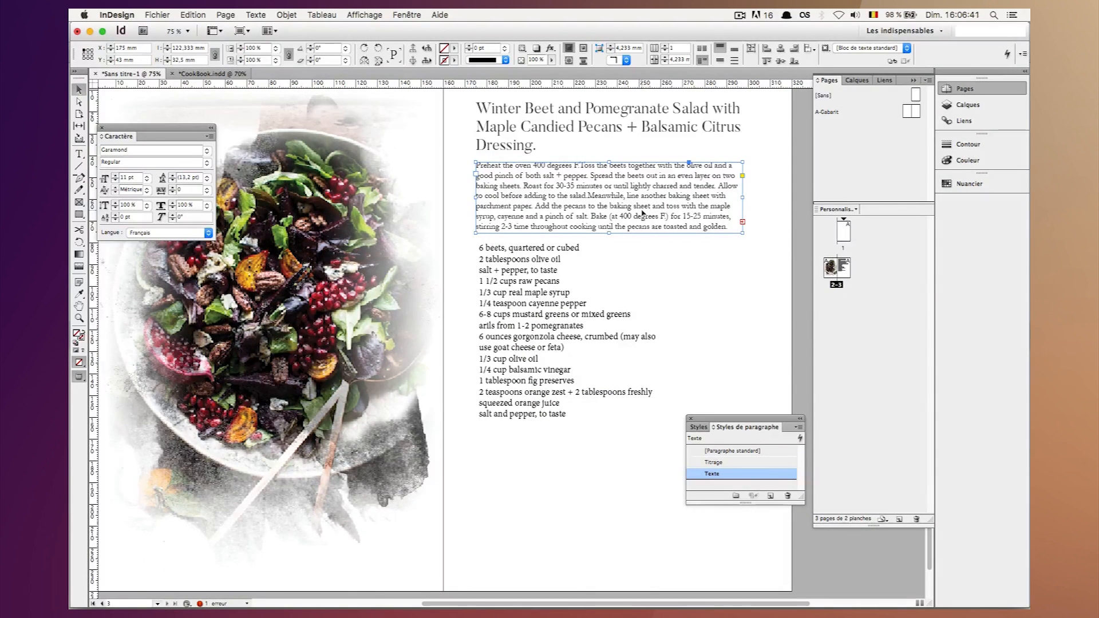
Select the ingredient list frame and create a new paragraph style named Ingrédients for it.
left_click(541, 246)
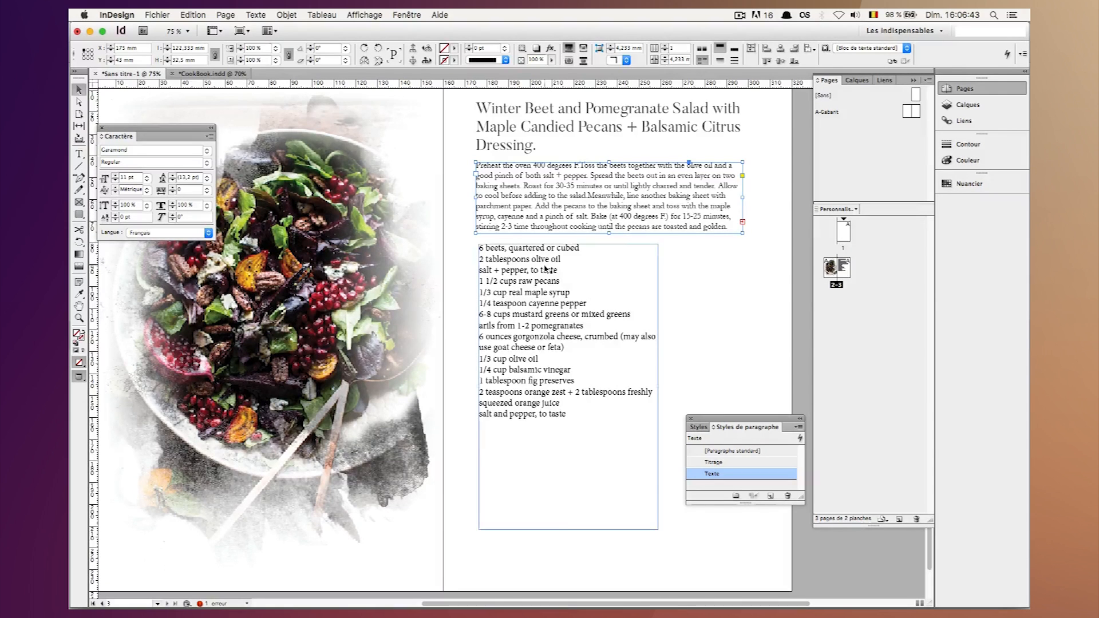
left_click(724, 479)
left_click(770, 495)
left_click(732, 486)
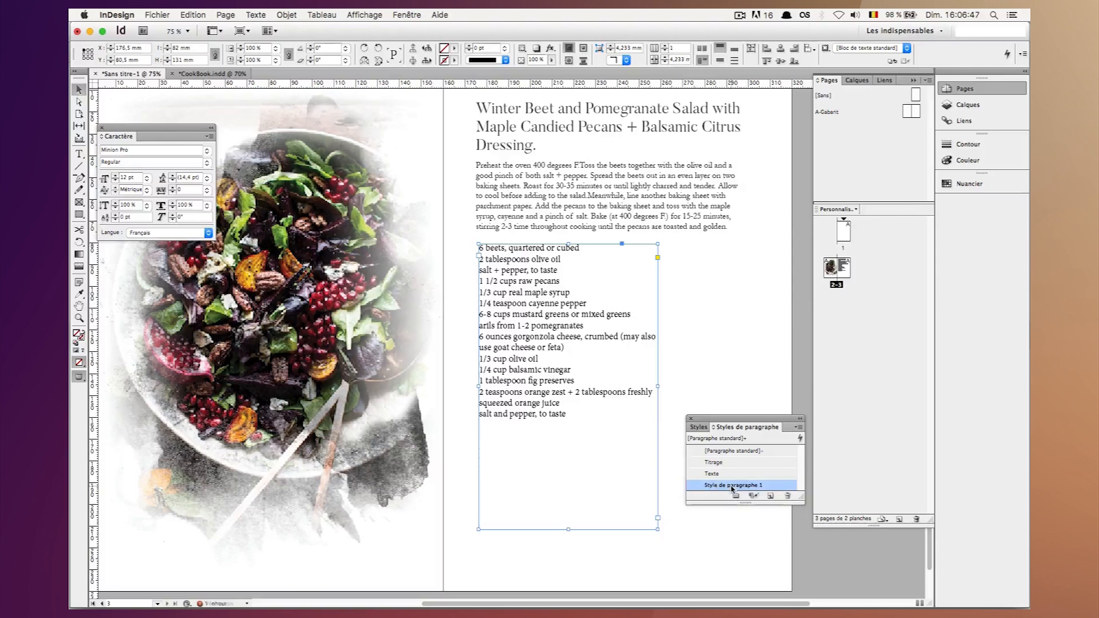
double_click(732, 486)
type("Ing")
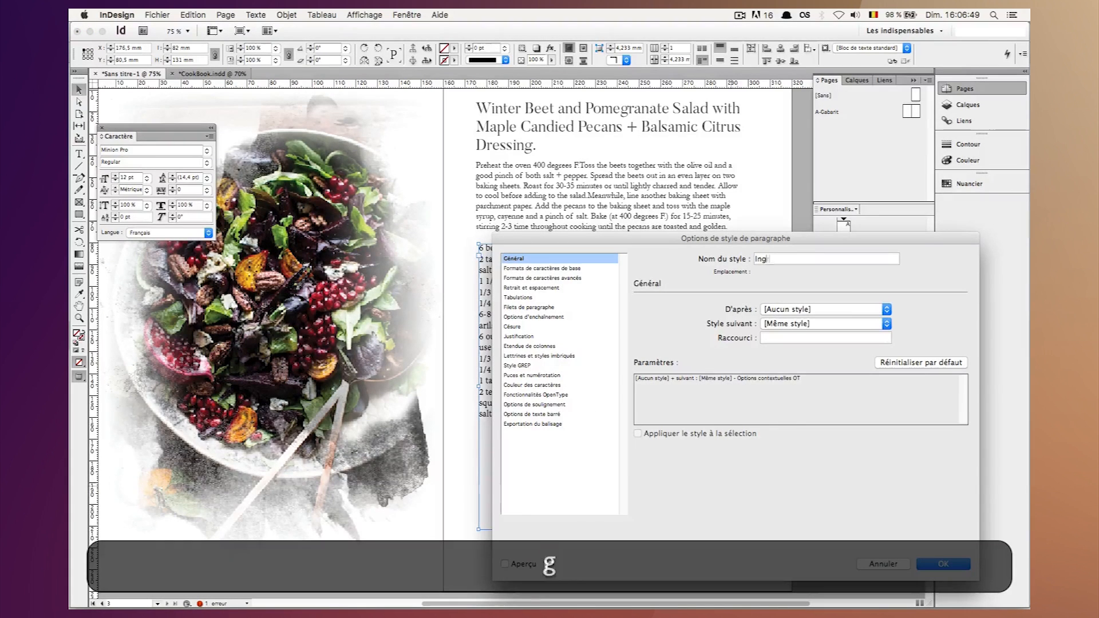
type("rédients")
Set the Ingrédients style's basic character formats to Bradley Hand, Bold, with a size of 11 pt.
left_click(532, 272)
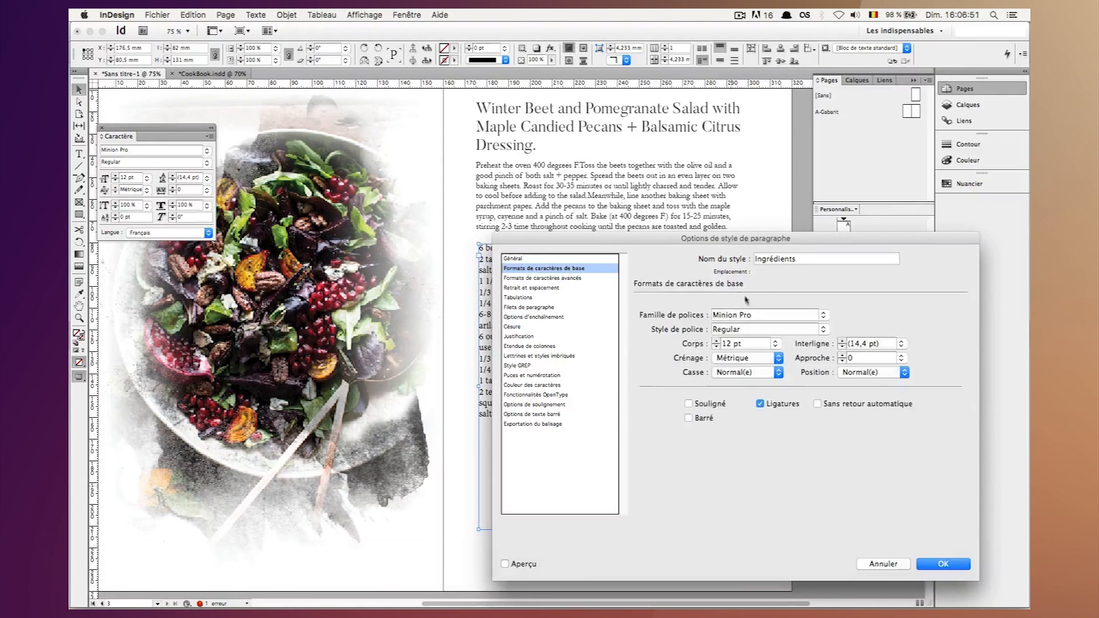
key("shift+Tab")
type("Bradl")
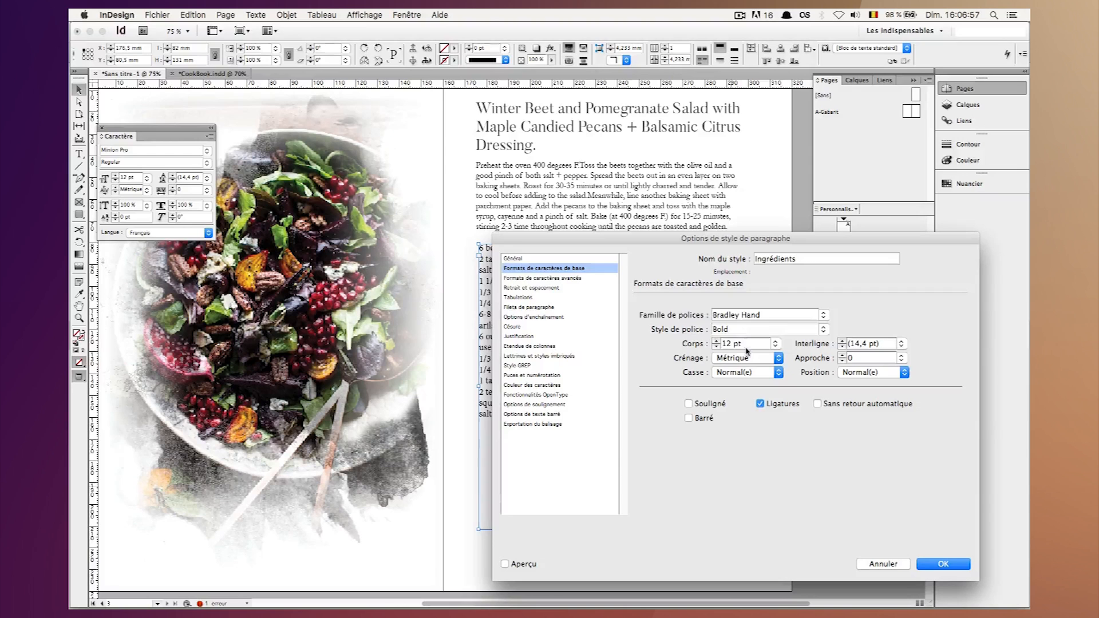
left_click(748, 343)
type("11")
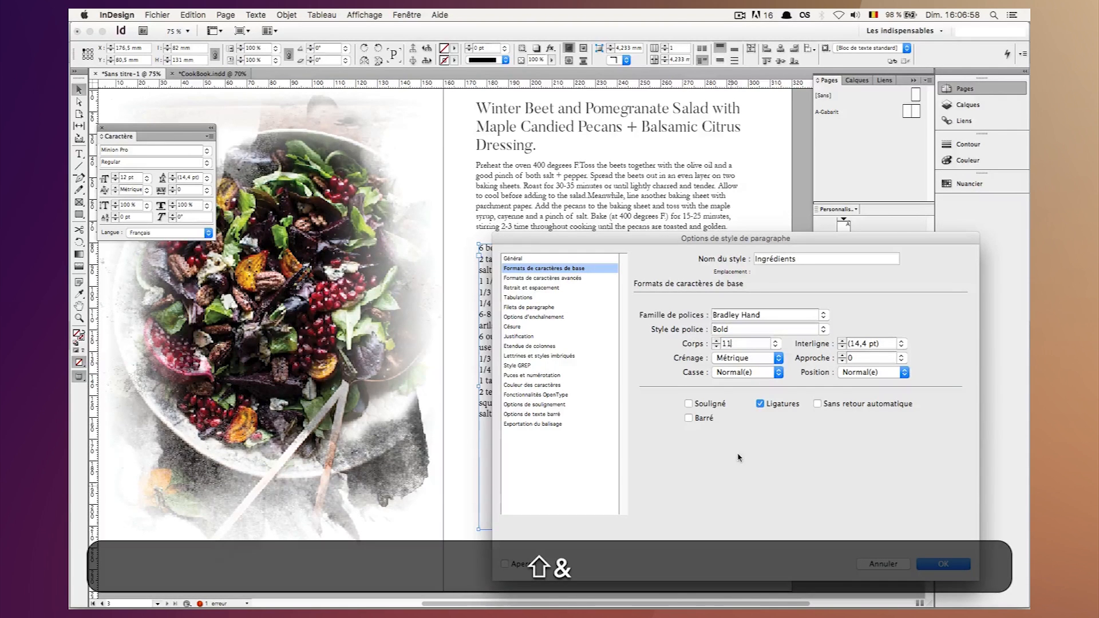
Set the auto leading in the Ingrédients style's justification settings to 160%.
left_click(535, 316)
left_click(529, 336)
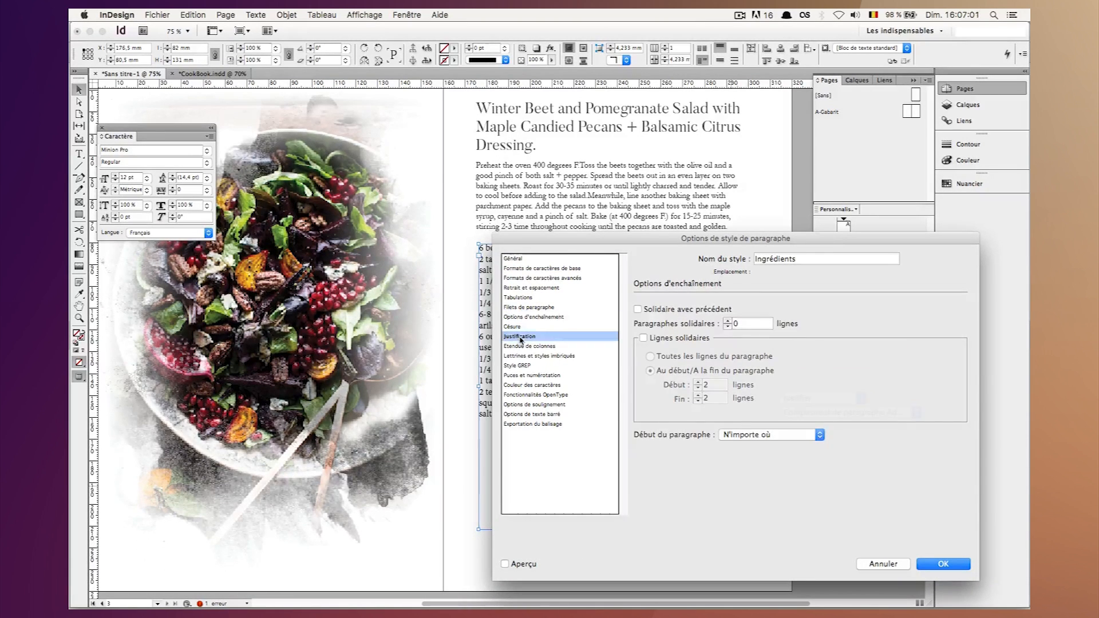
left_click(794, 384)
key("BackSpace")
type("60")
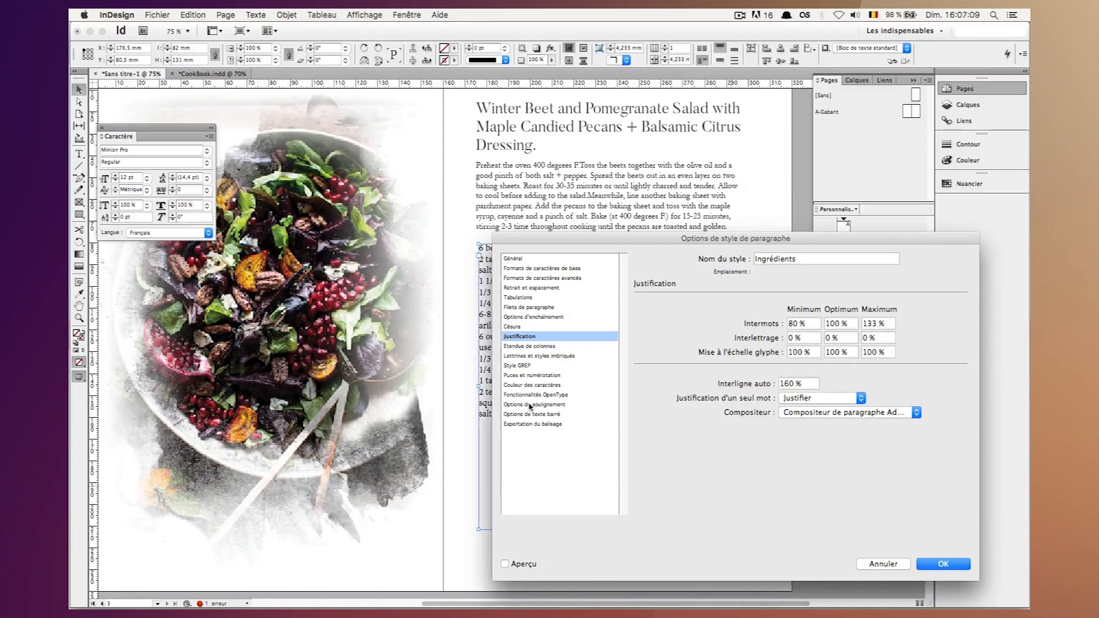
Give the Ingrédients style's black character colour a 92% tint, validate the options and leave the page preview.
left_click(517, 385)
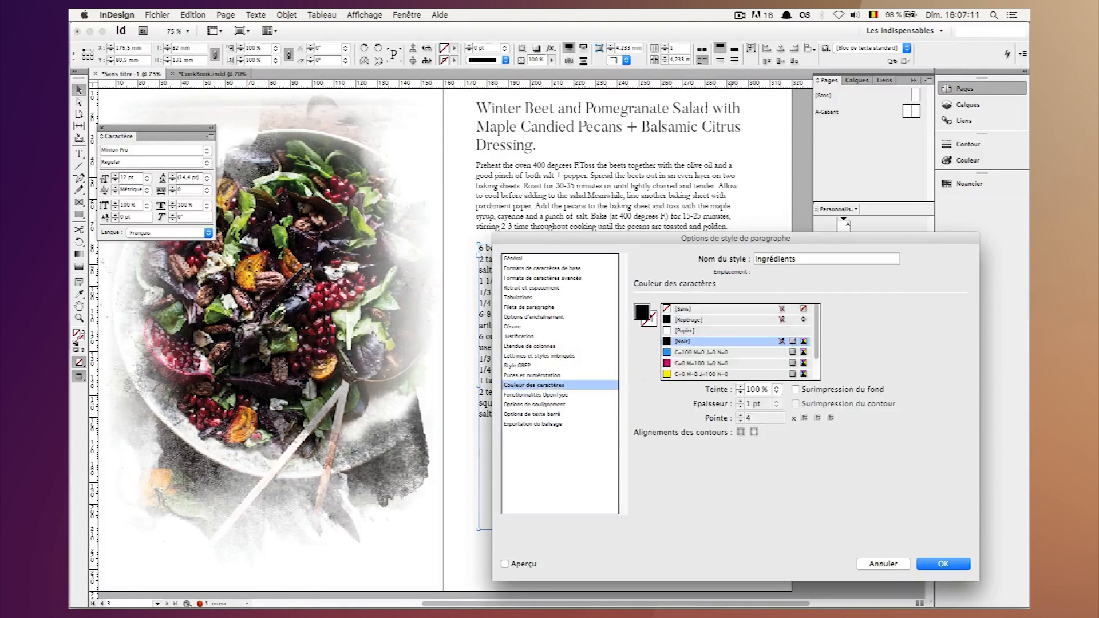
left_click(757, 389)
key("BackSpace")
key("BackSpace")
key("BackSpace")
type("92")
key("shift+Return")
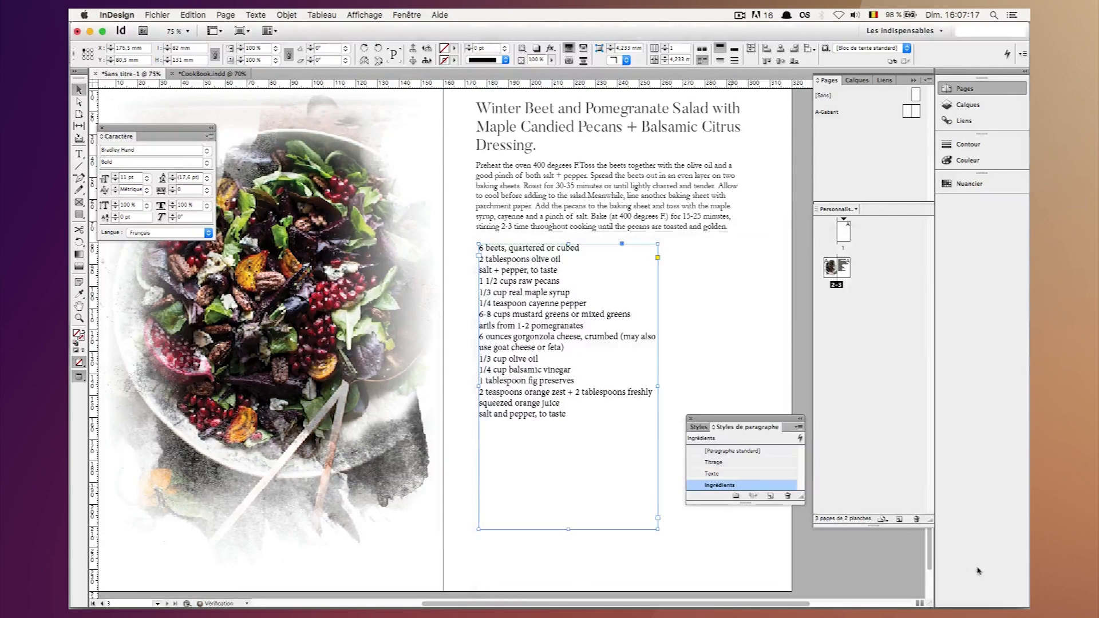
scroll(675, 327, "right", 5)
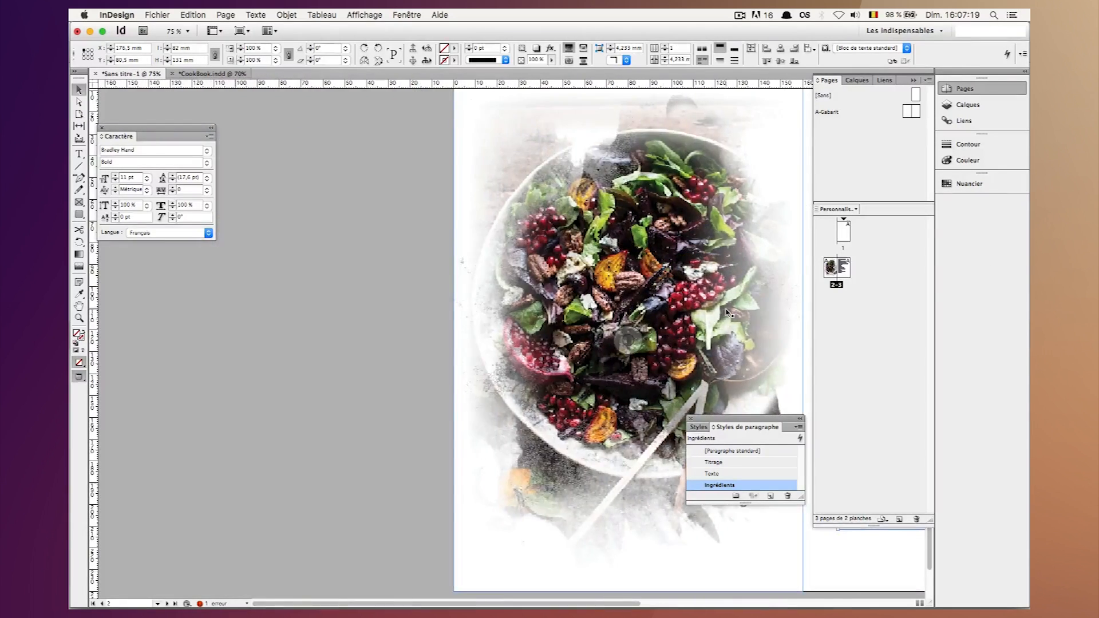
key("w")
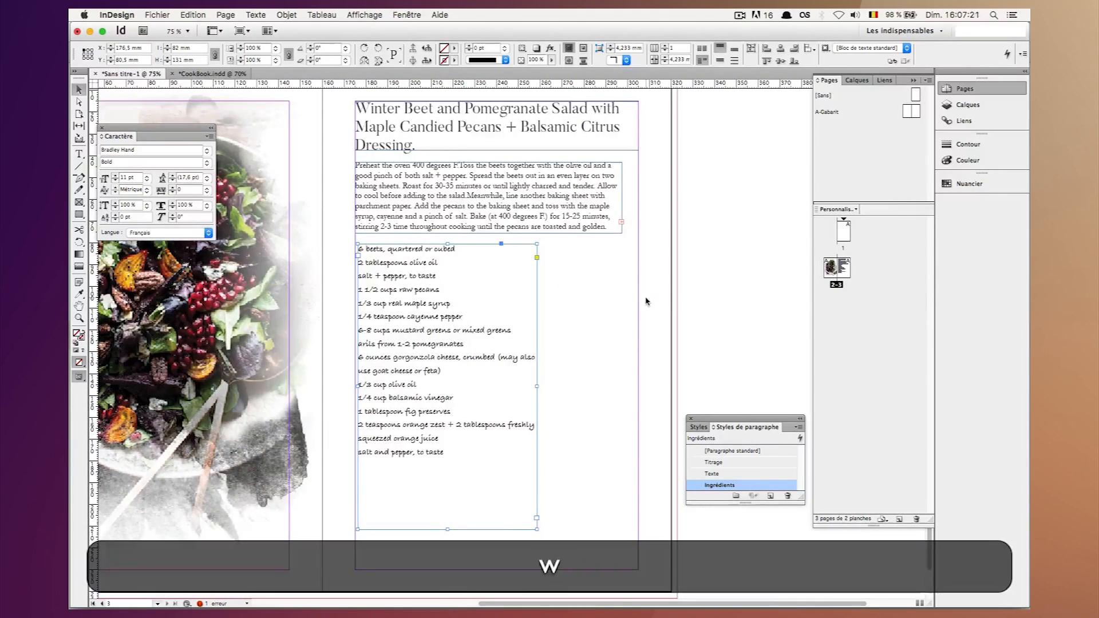
Nudge the recipe title frame up against the top margin at Y 15 mm.
scroll(646, 301, "left", 3)
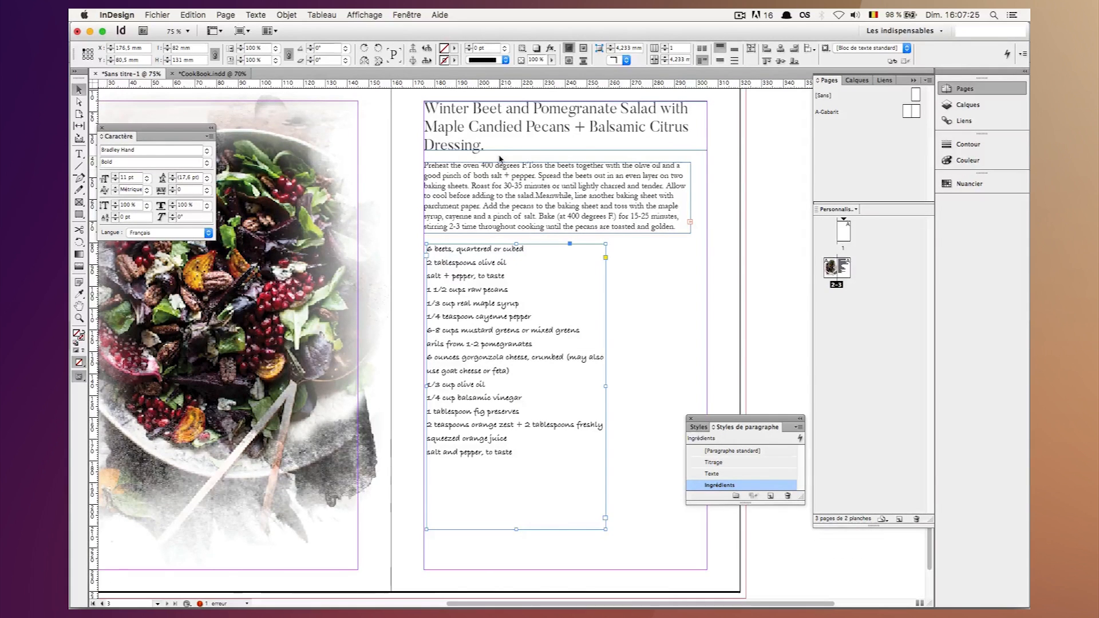
left_click(482, 137)
key("Up")
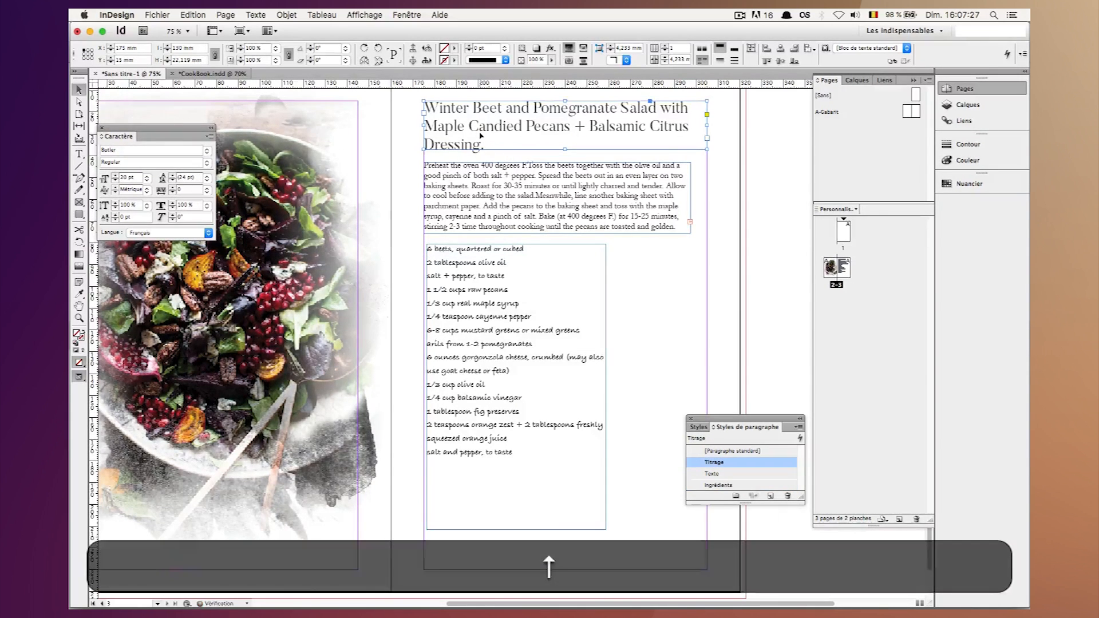
Scale the ingredient list frame proportionally, first to a height of 120 mm and finally to a width of 75 mm.
left_click(493, 284)
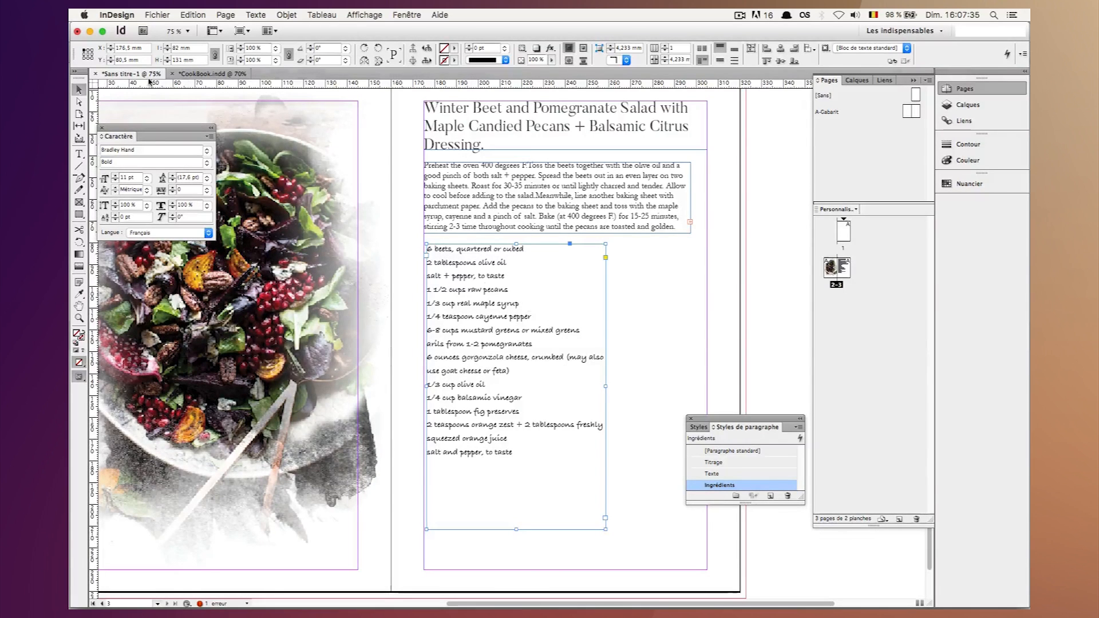
left_click_drag(195, 60, 148, 60)
type("120")
key("Return")
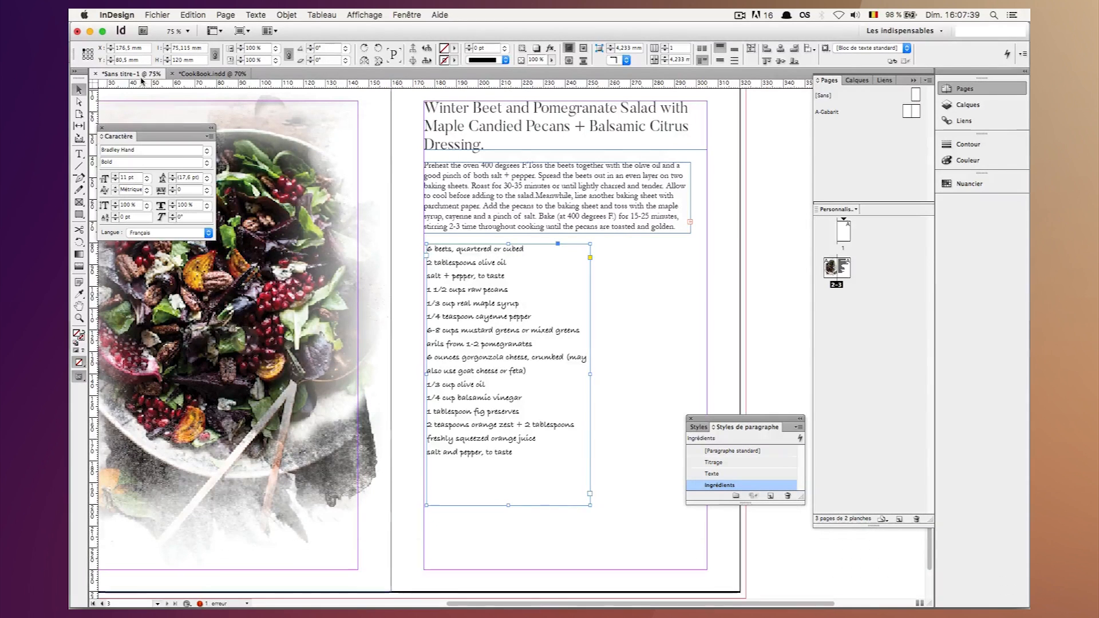
key("cmd+a")
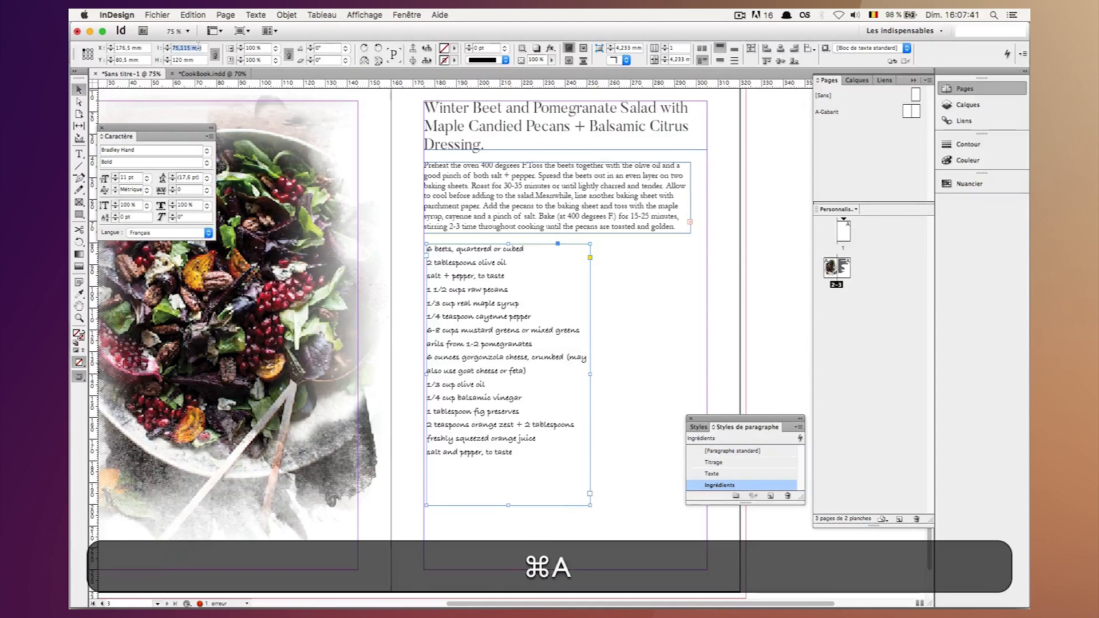
type("75")
key("shift+Return")
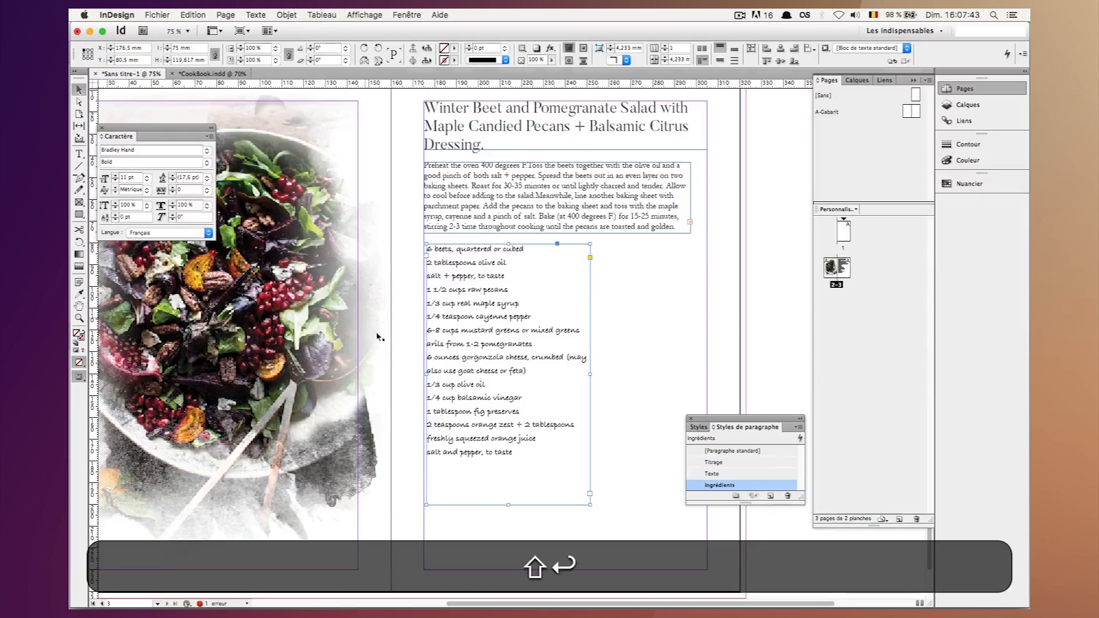
Move the ingredient list frame down into the lower-left corner of the page margins and check the layout in preview.
left_click_drag(465, 376, 465, 412)
left_click(641, 387)
key("w")
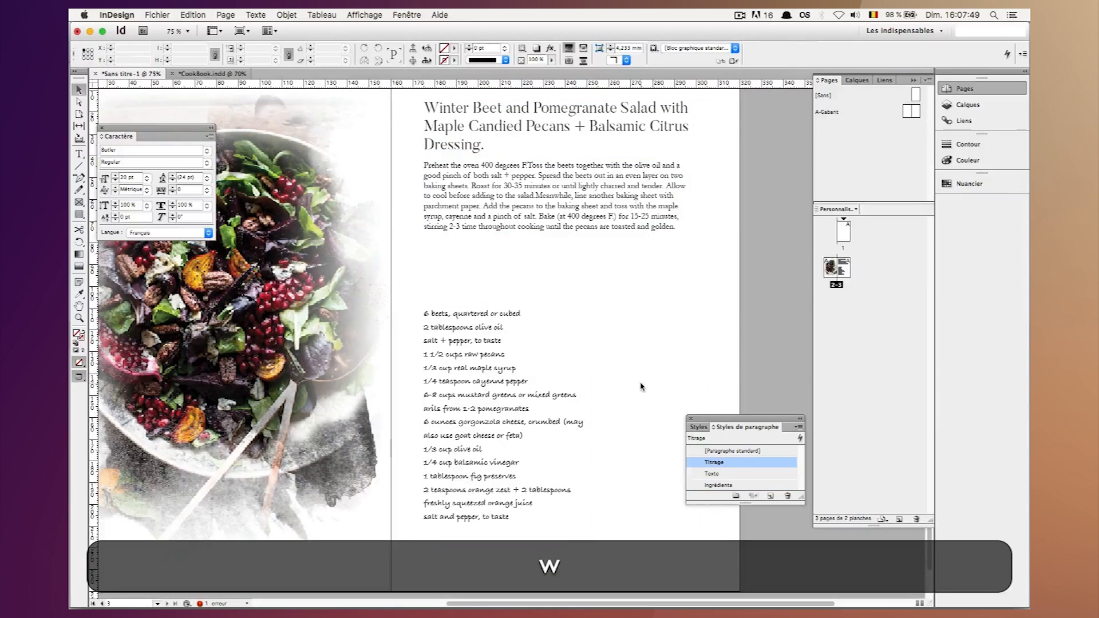
key("w")
Move the instructions frame down to Y 48.5 mm, widen it to the right margin at 130 mm and lengthen it to about 57 mm.
left_click(550, 215)
left_click_drag(566, 196, 566, 209)
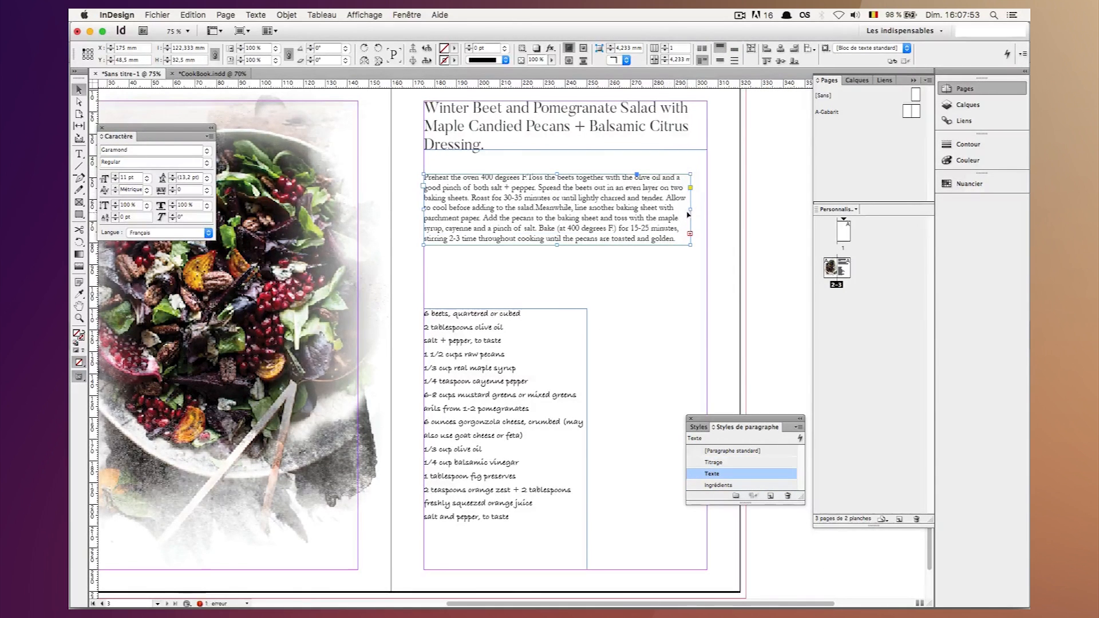
left_click_drag(689, 211, 708, 211)
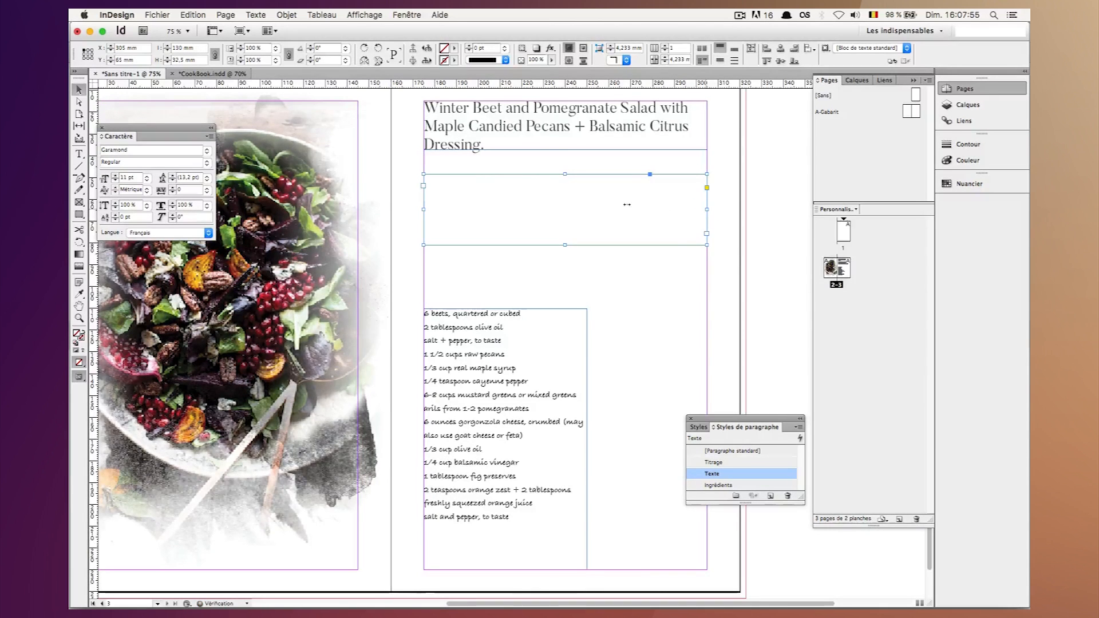
scroll(602, 208, "down", 3)
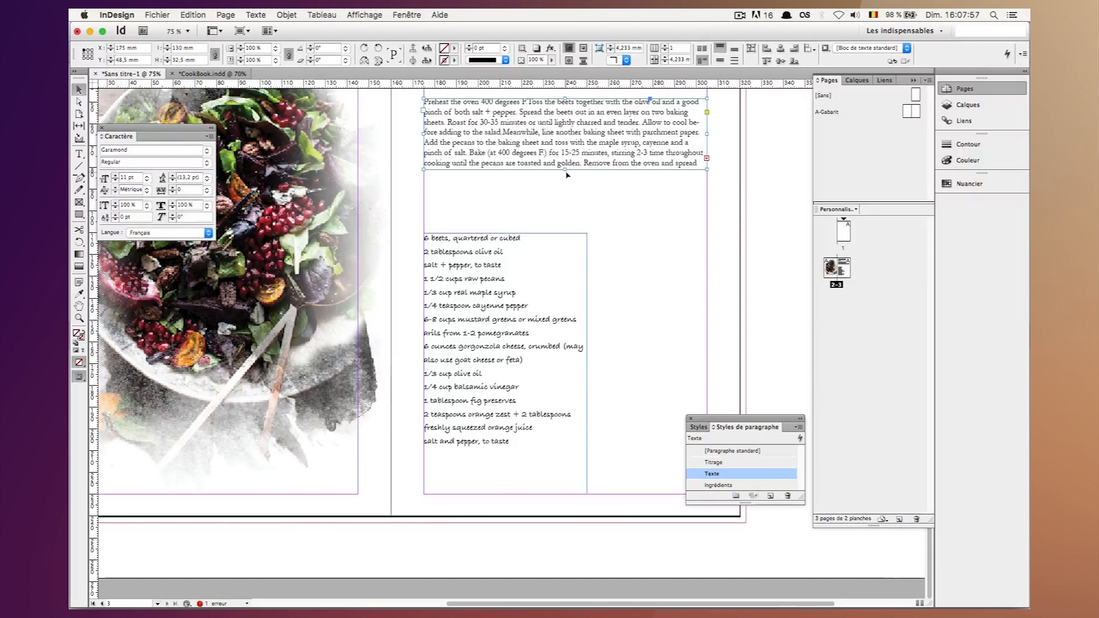
left_click_drag(565, 170, 564, 222)
Nudge the instructions frame up to Y 37.25 mm, flush with the bottom edge of the title frame.
scroll(564, 223, "up", 8)
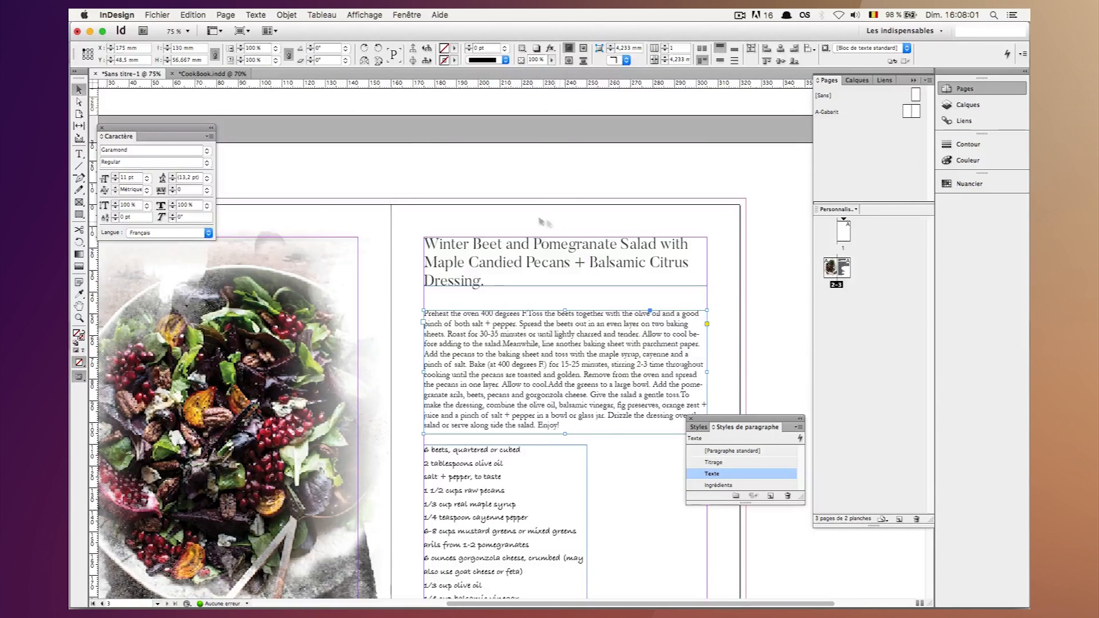
key("shift+Up")
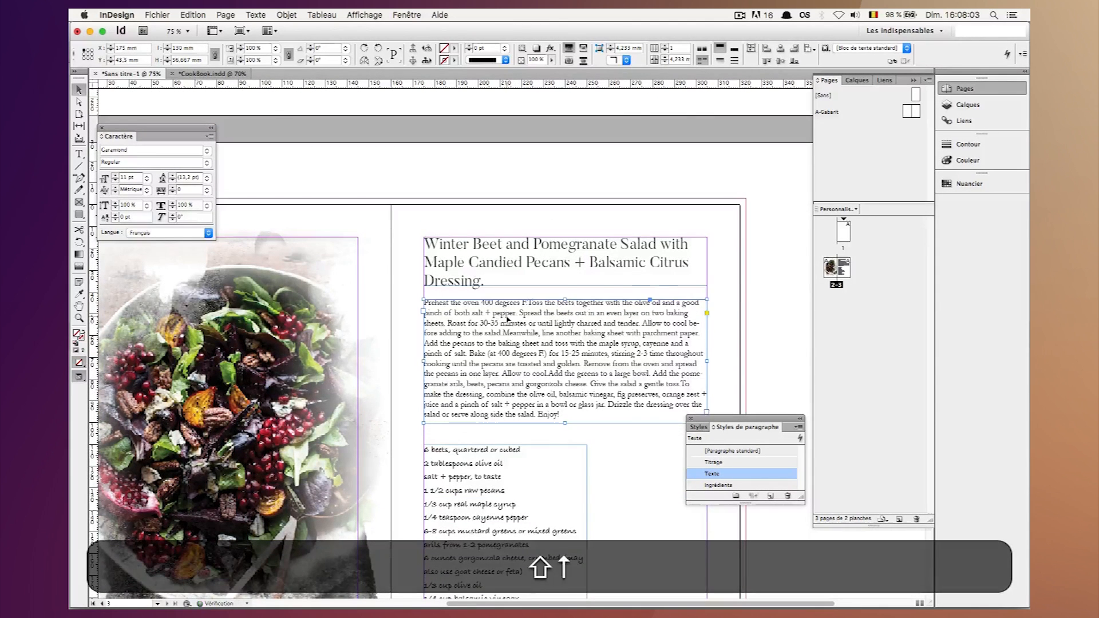
key("Up")
key("Up")
key("Up")
key("Up")
key("Up")
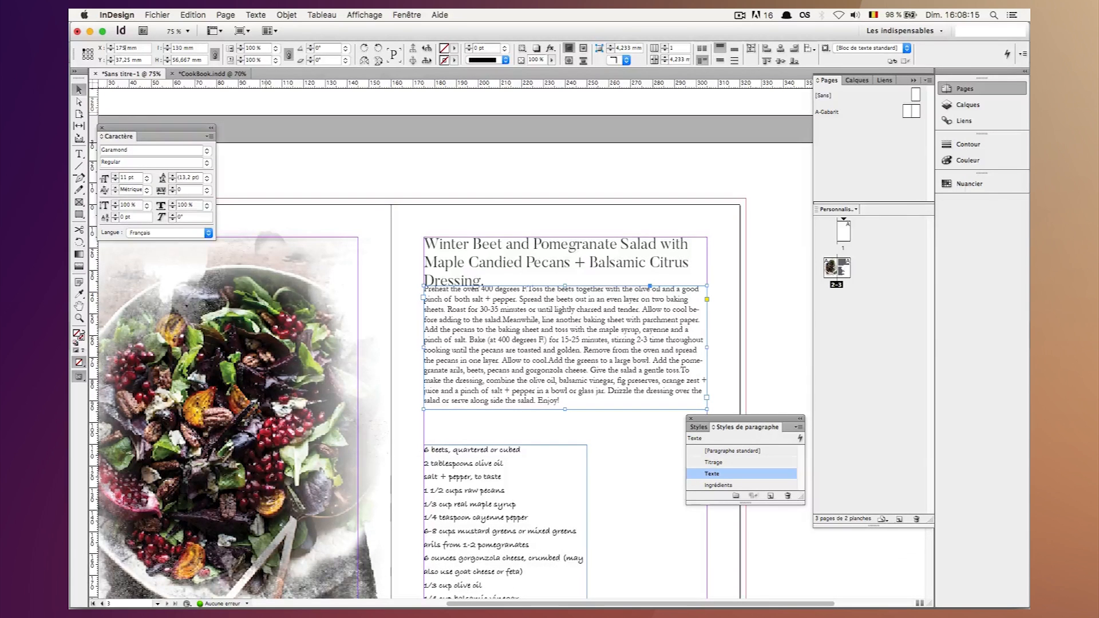
key("BackSpace")
key("BackSpace")
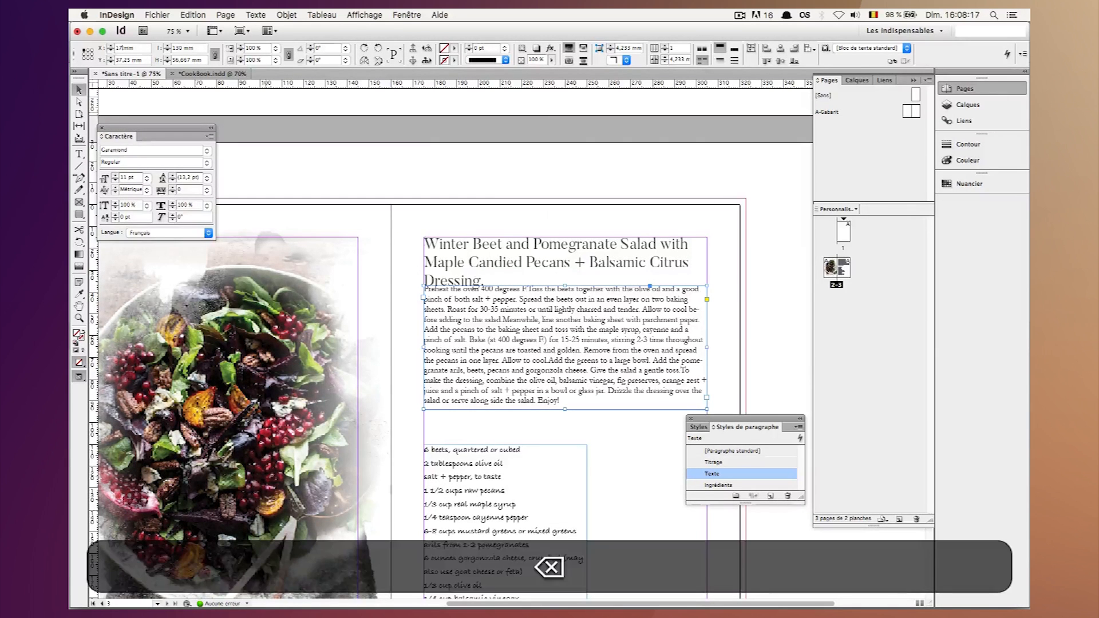
key("Return")
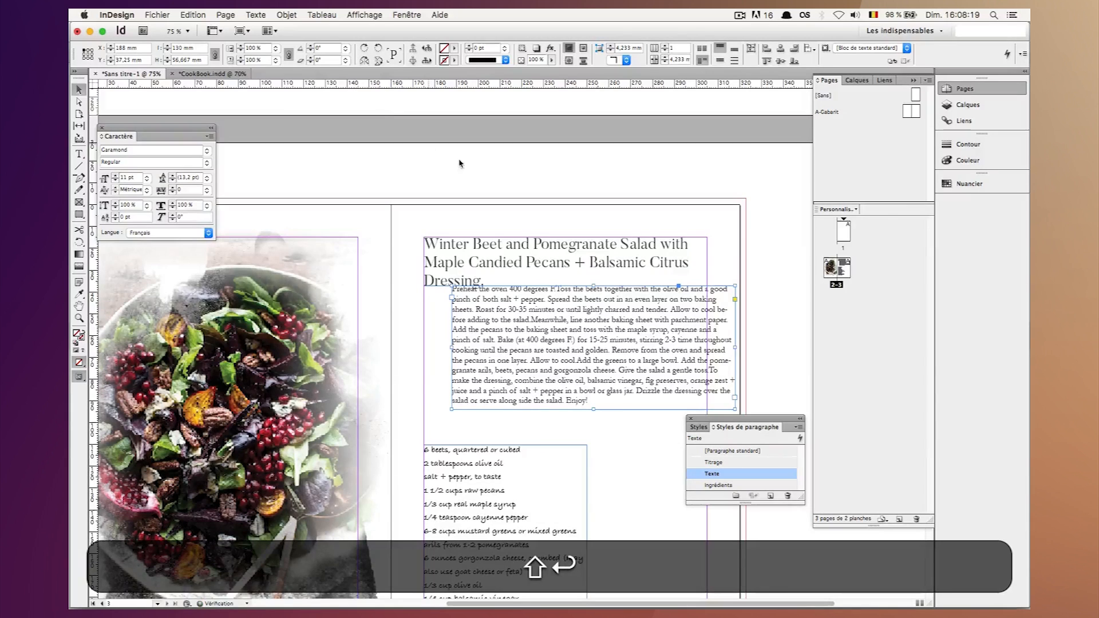
key("super+z")
Set the instructions frame's Y position to 50.25 mm.
left_click(126, 60)
key("Left")
key("BackSpace")
key("BackSpace")
key("BackSpace")
type("50,")
key("Return")
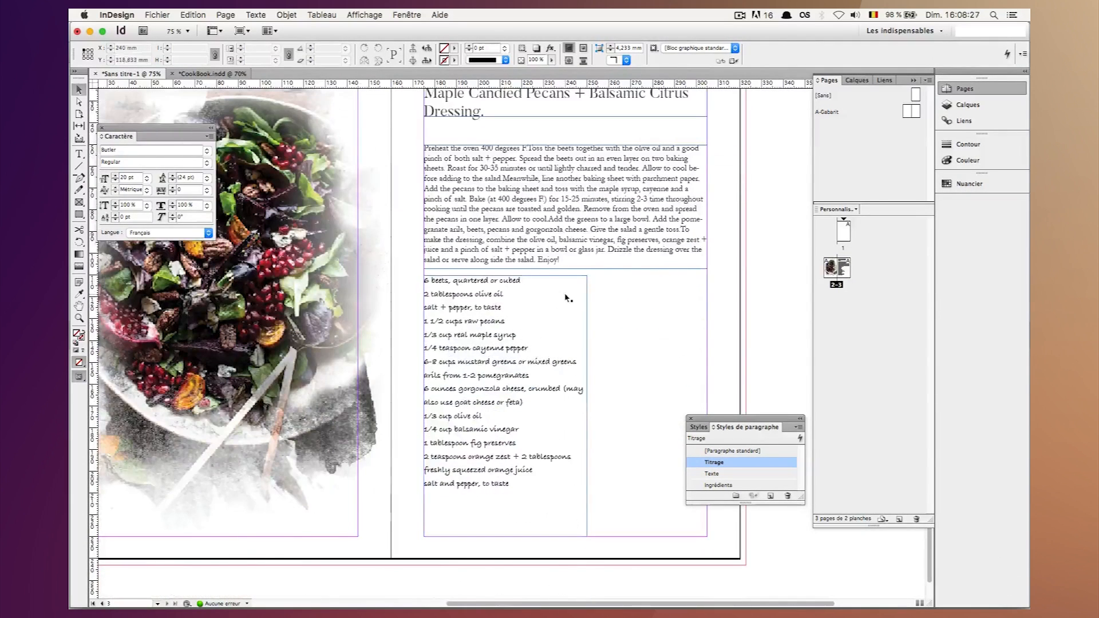
Extend the instructions frame down to the bottom margin, to a height of about 180 mm.
left_click(564, 269)
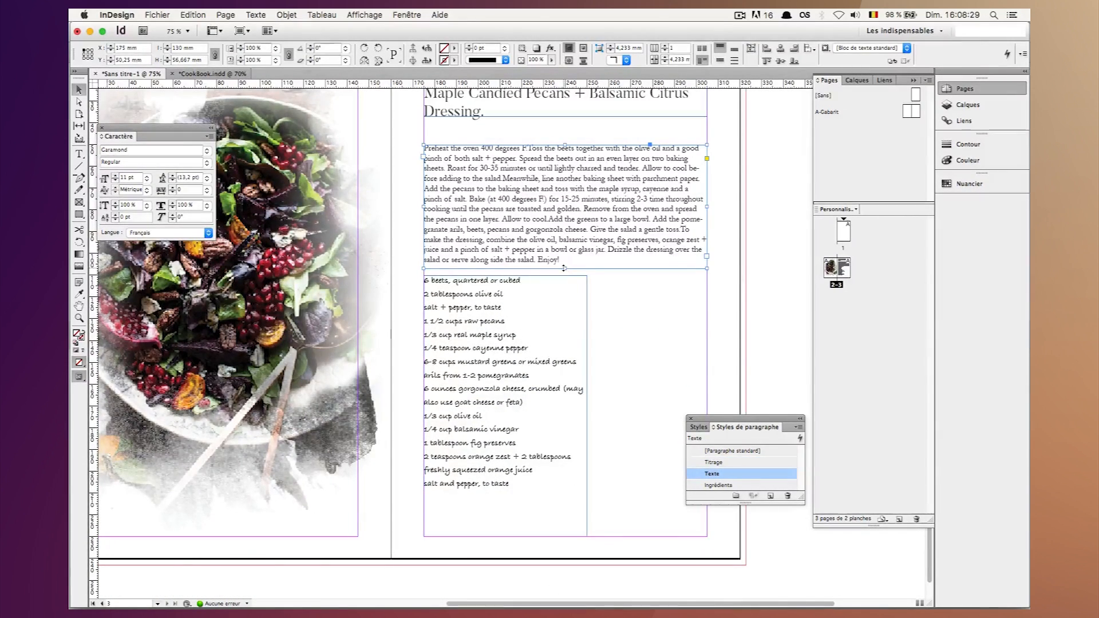
left_click_drag(549, 362, 564, 537)
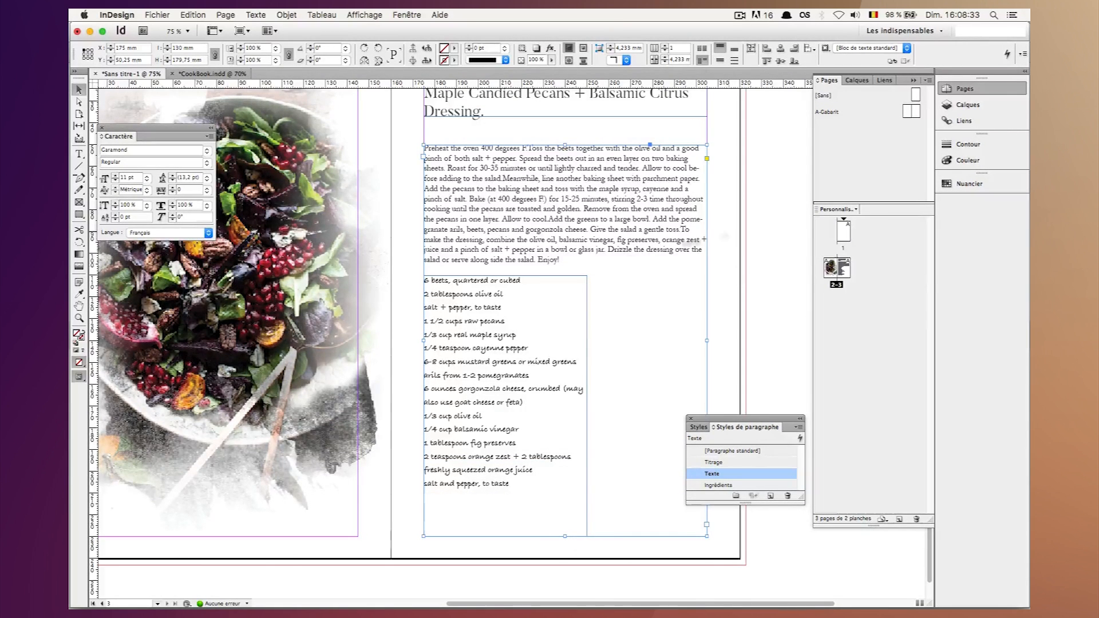
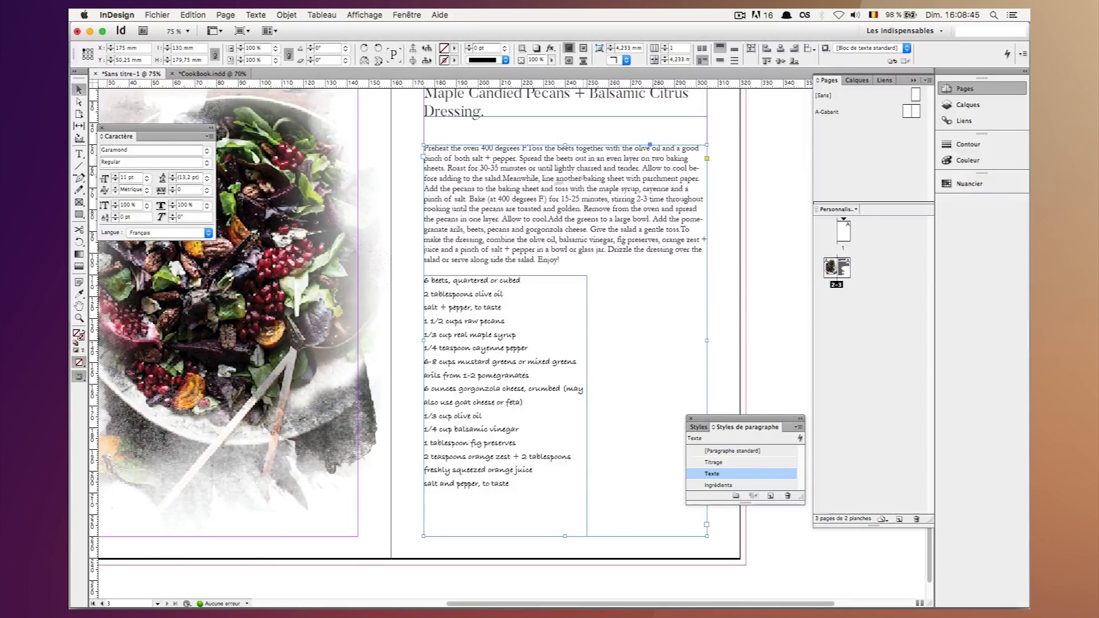
Break the instructions into paragraphs separated by blank lines before "Meanwhile", "Add the greens" and "To make the dressing".
double_click(506, 179)
key("Left")
key("Right")
key("Return")
key("Return")
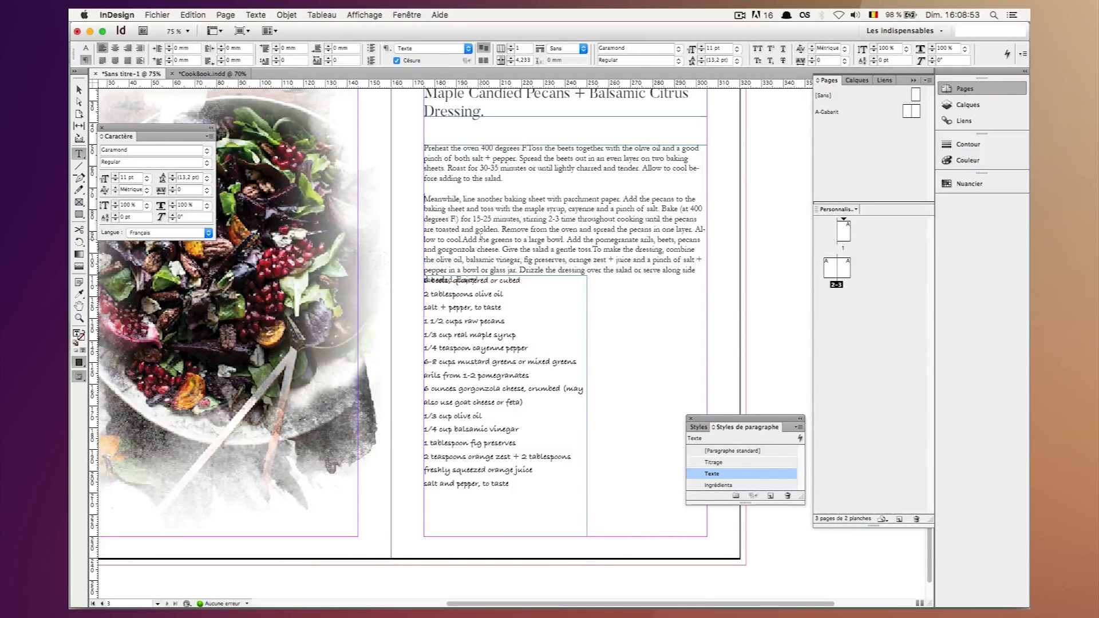
left_click(462, 239)
key("Return")
key("Return")
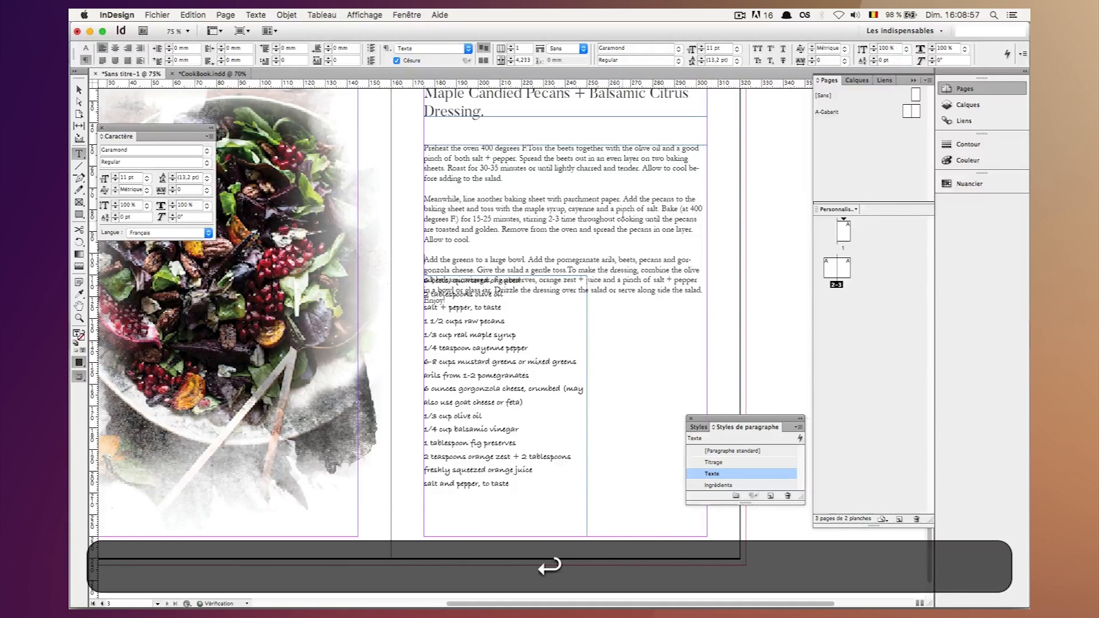
left_click(569, 269)
key("Return")
key("Return")
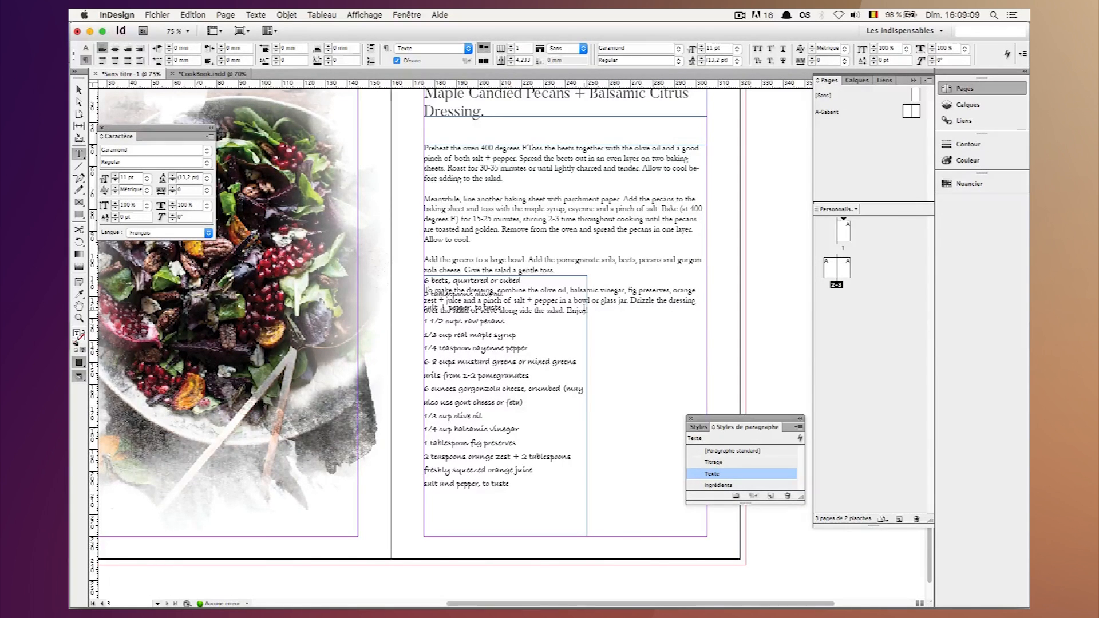
left_click(79, 90)
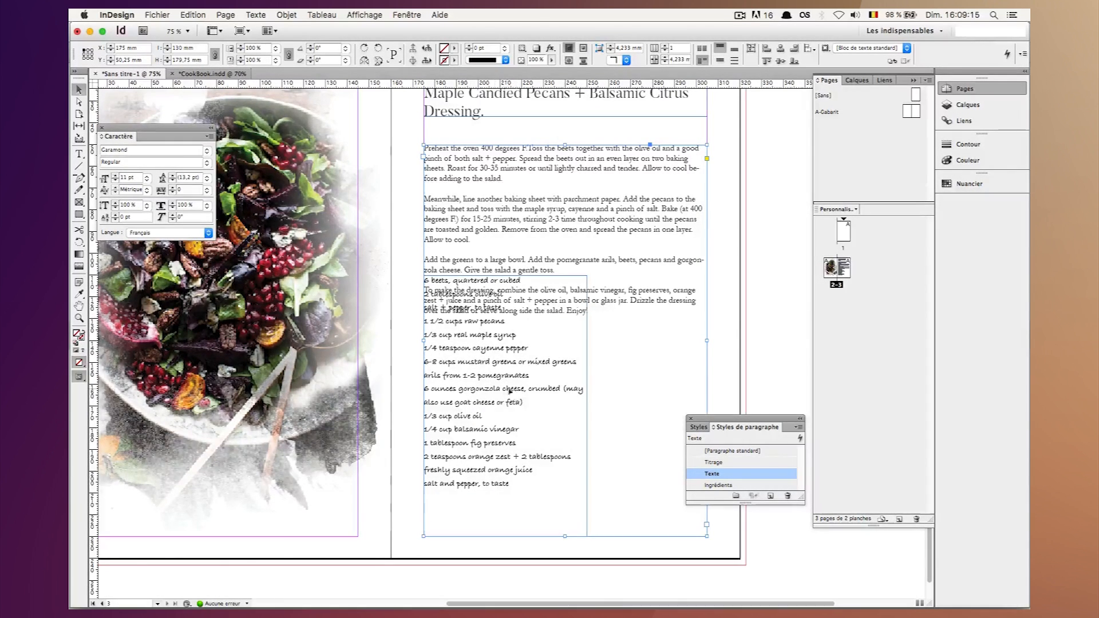
Arrange the instructions frame behind the ingredient list and make its text wrap around the list frame's bounding box.
right_click(551, 213)
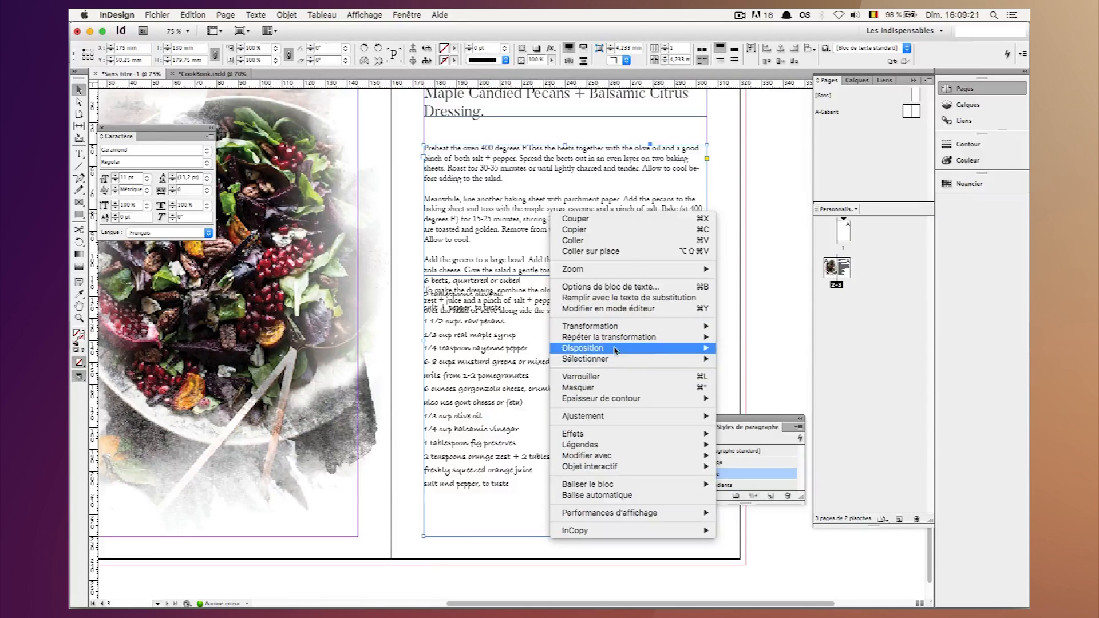
mouse_move(701, 348)
left_click(769, 357)
left_click(529, 391)
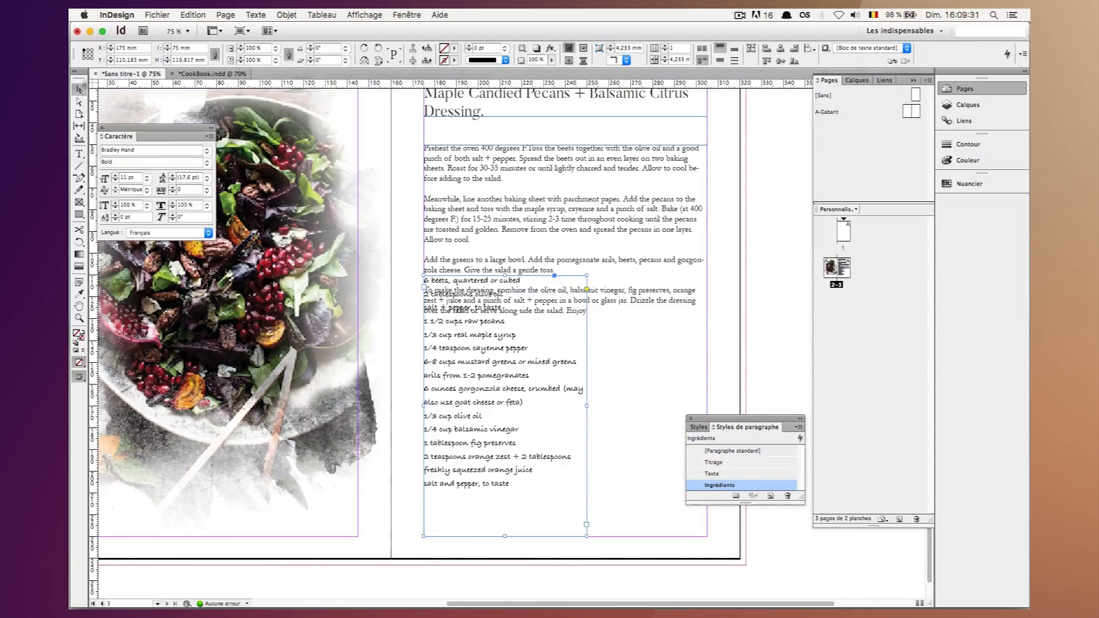
left_click(583, 49)
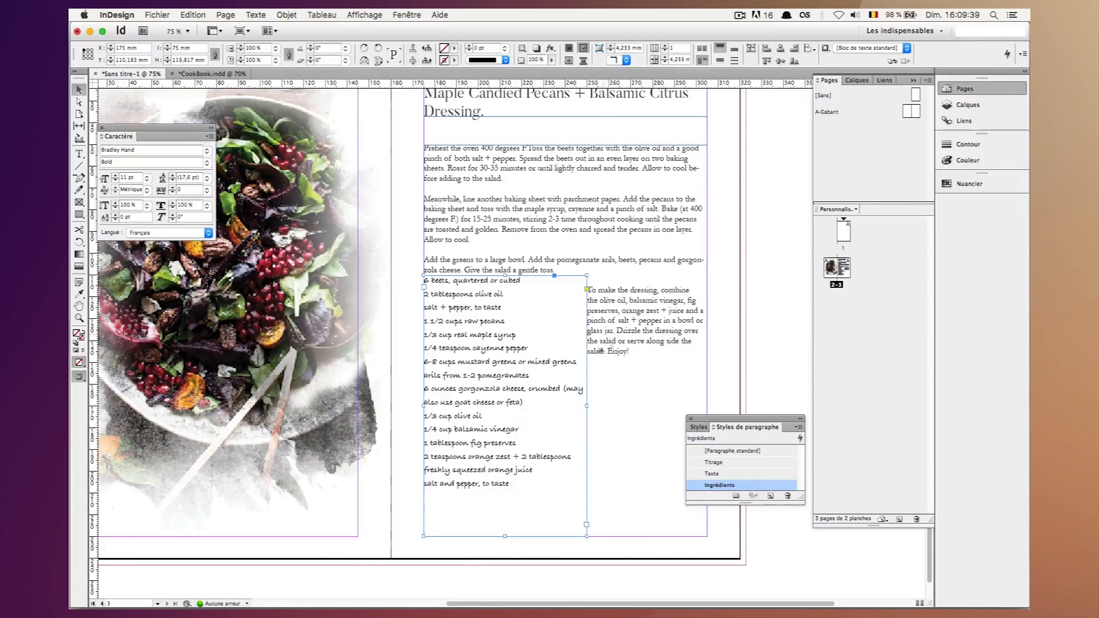
left_click(793, 257)
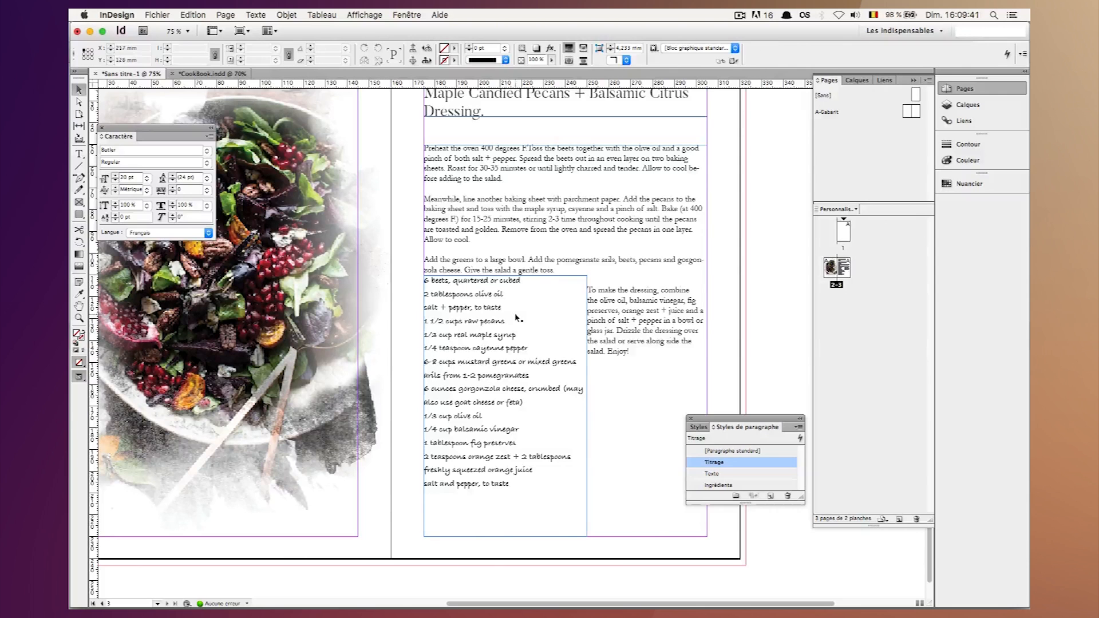
left_click(517, 317)
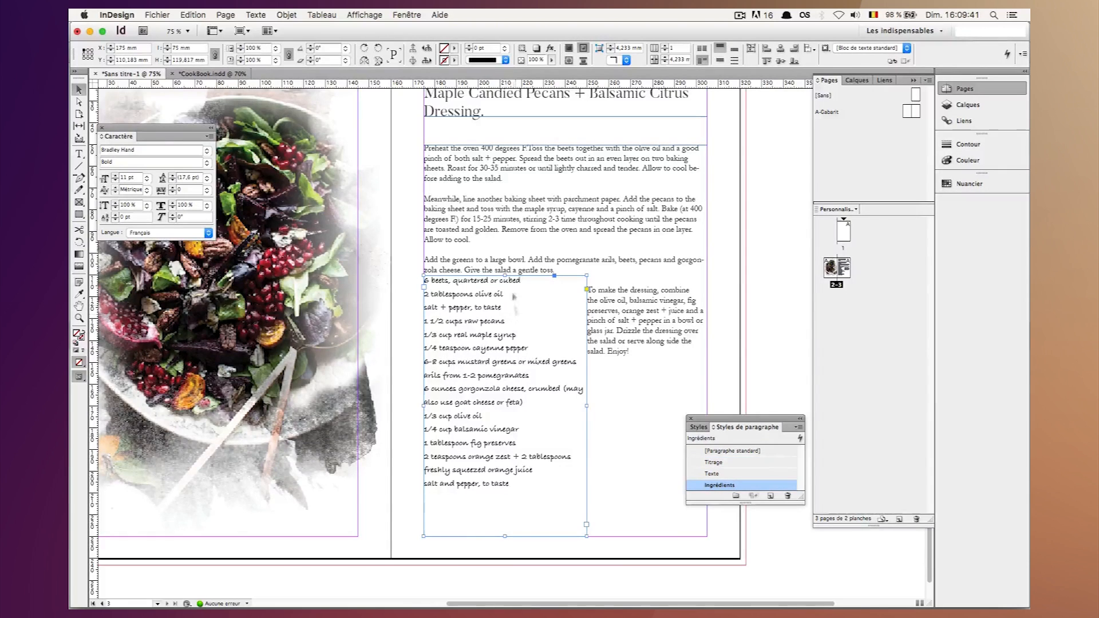
left_click(745, 310)
key("w")
key("w")
Set the ingredients frame's text wrap offset to 8 mm on all four sides.
left_click(466, 373)
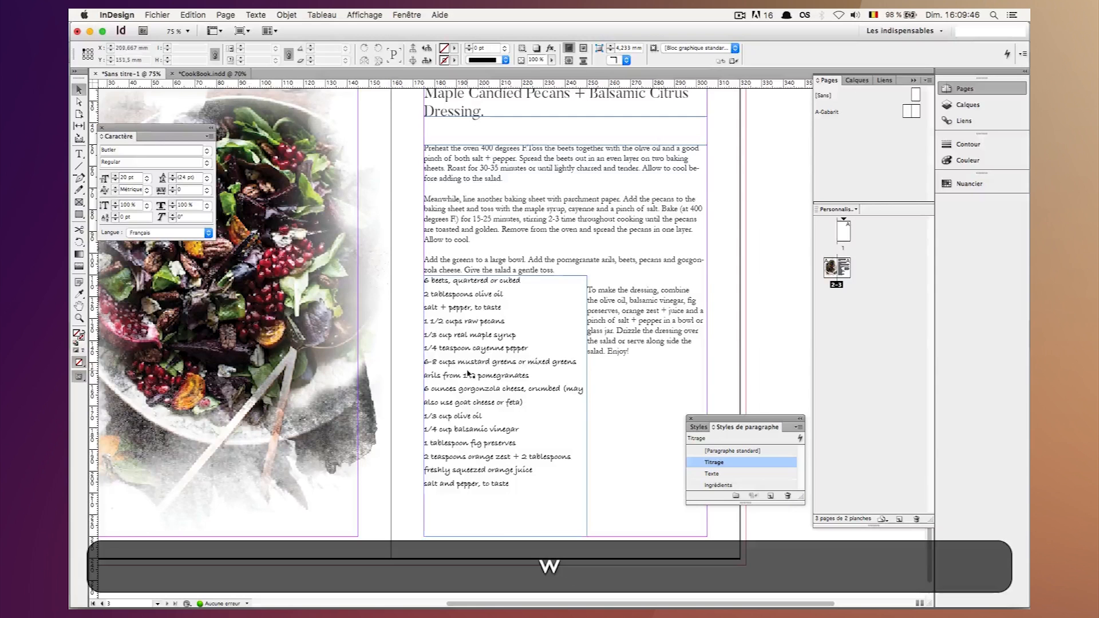
left_click(405, 14)
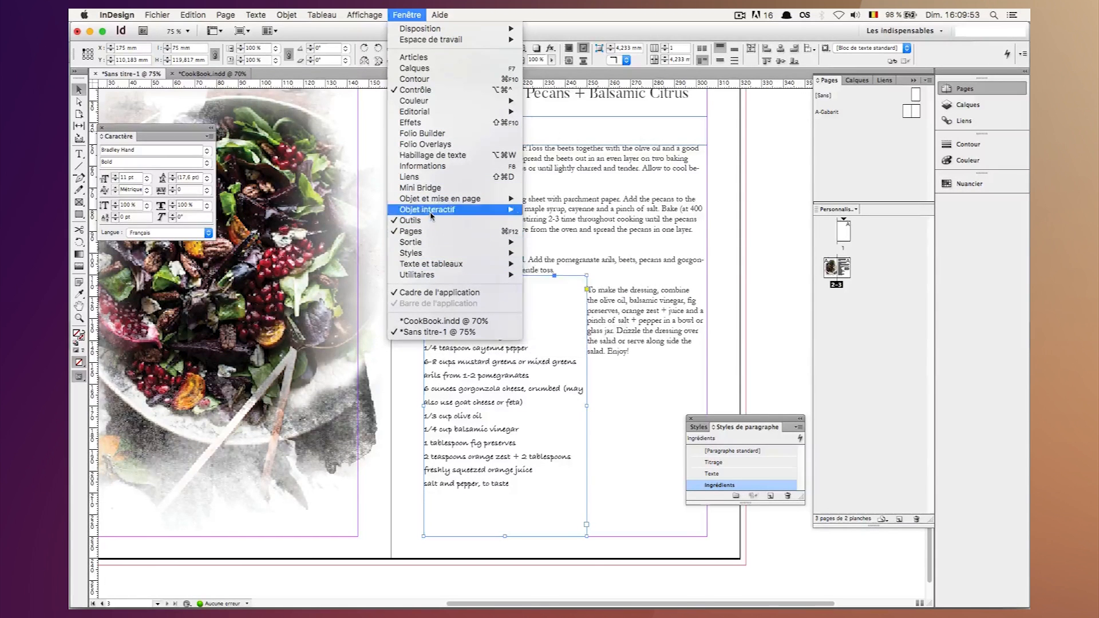
left_click(431, 156)
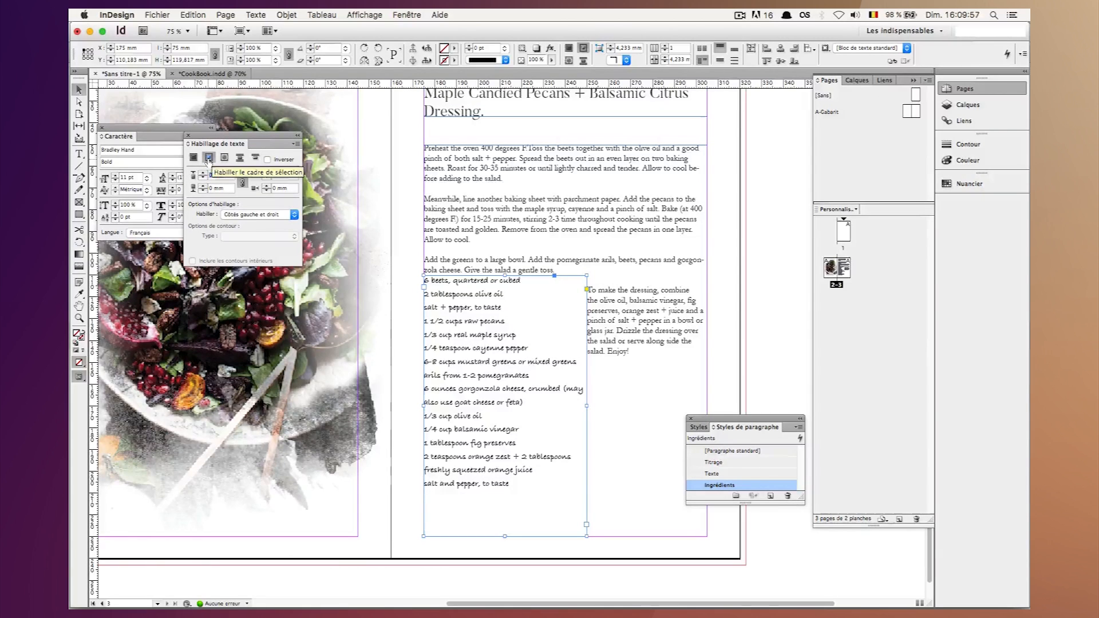
left_click(208, 158)
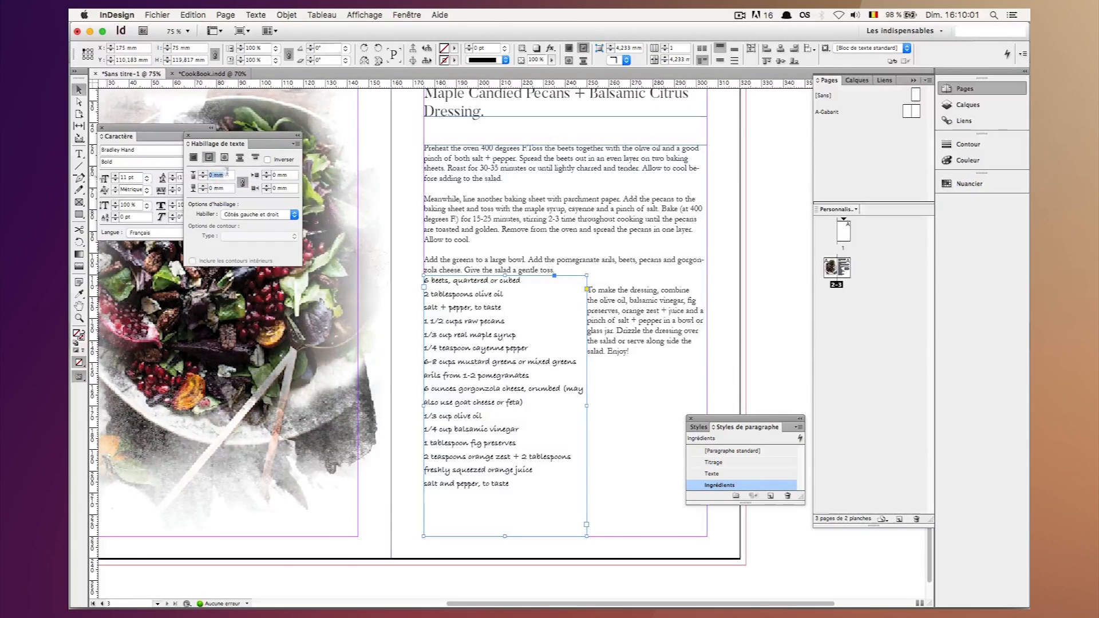
type("8")
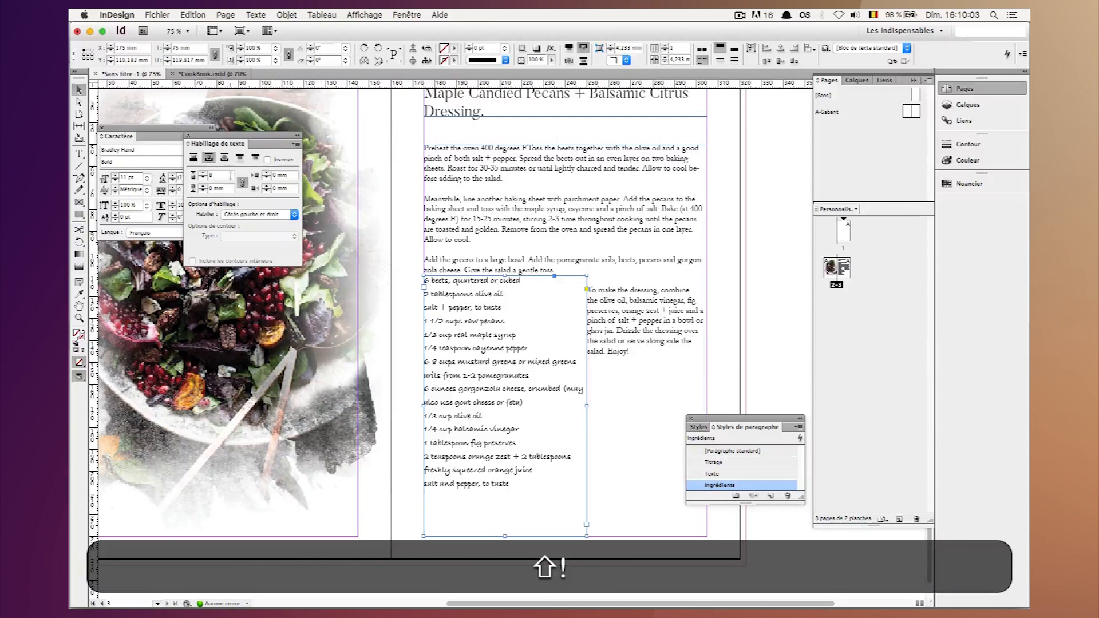
key("Return")
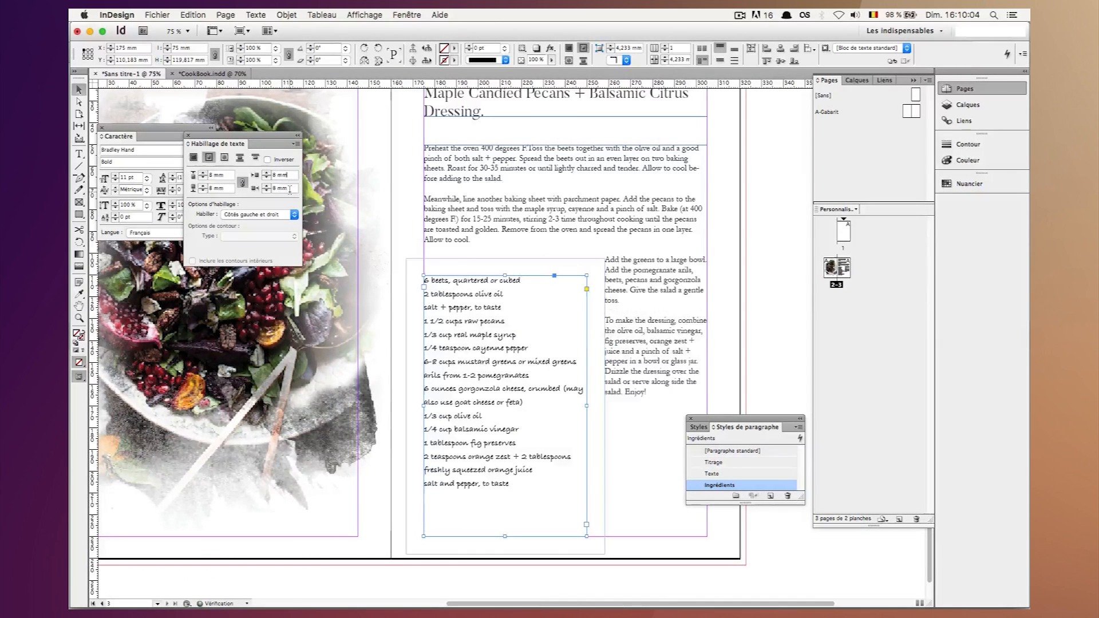
Unlink the ingredients frame's wrap offsets and set the bottom and left offsets to 0 mm.
left_click(242, 183)
left_click_drag(227, 189, 170, 187)
type("0")
left_click_drag(286, 176, 252, 178)
type("0")
key("Return")
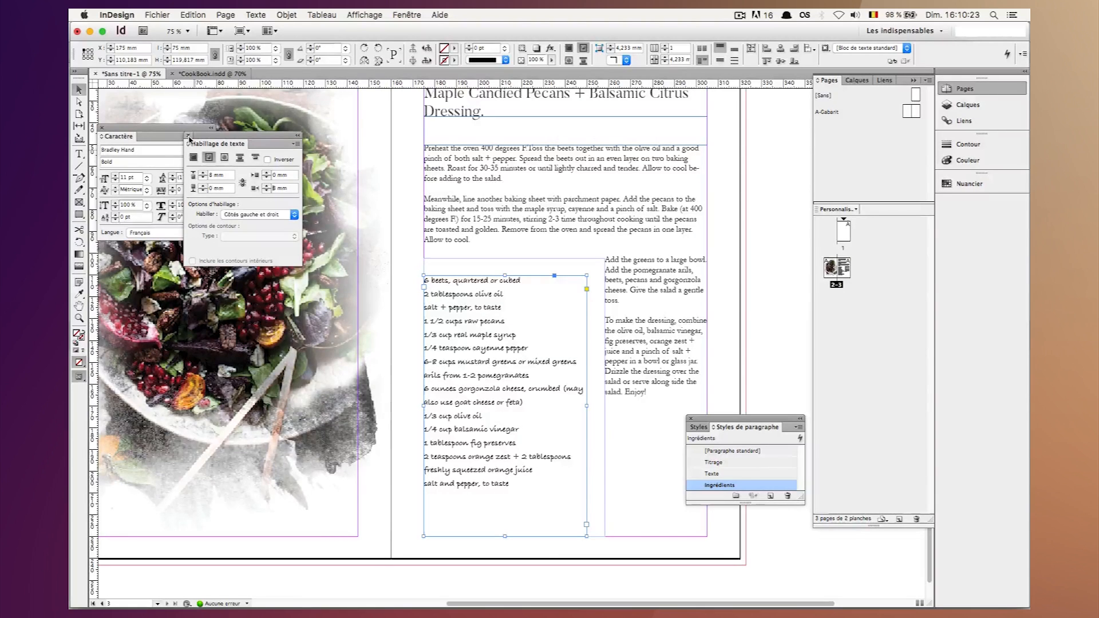
left_click(189, 138)
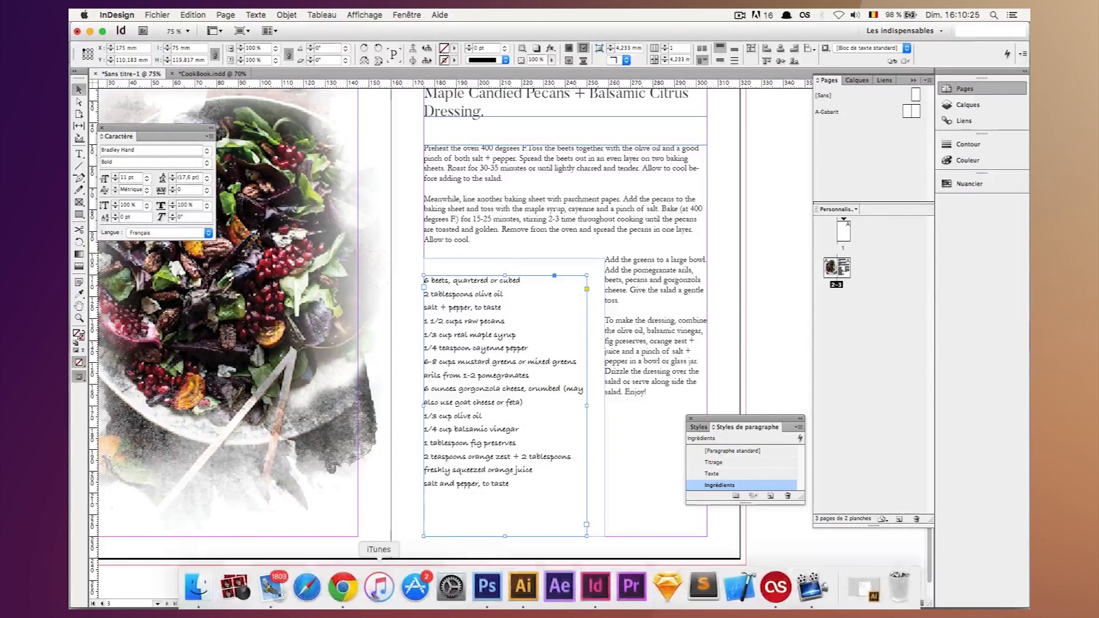
Switch to the recipe page in Chrome and copy the italic note about assembling the salad in advance.
left_click(366, 597)
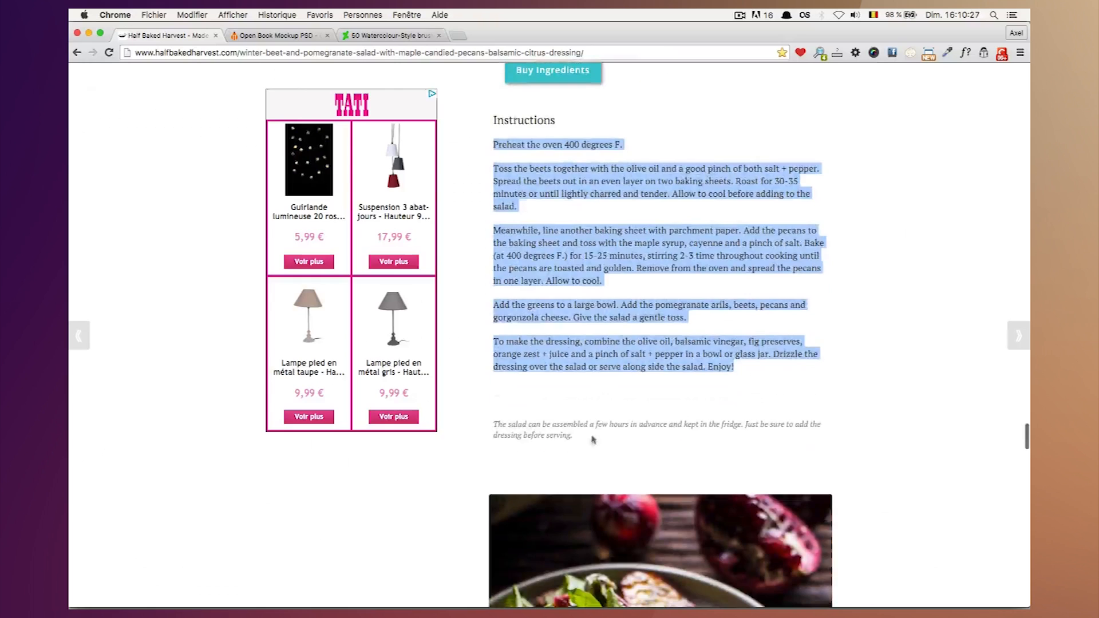
left_click_drag(589, 439, 516, 426)
key("super+c")
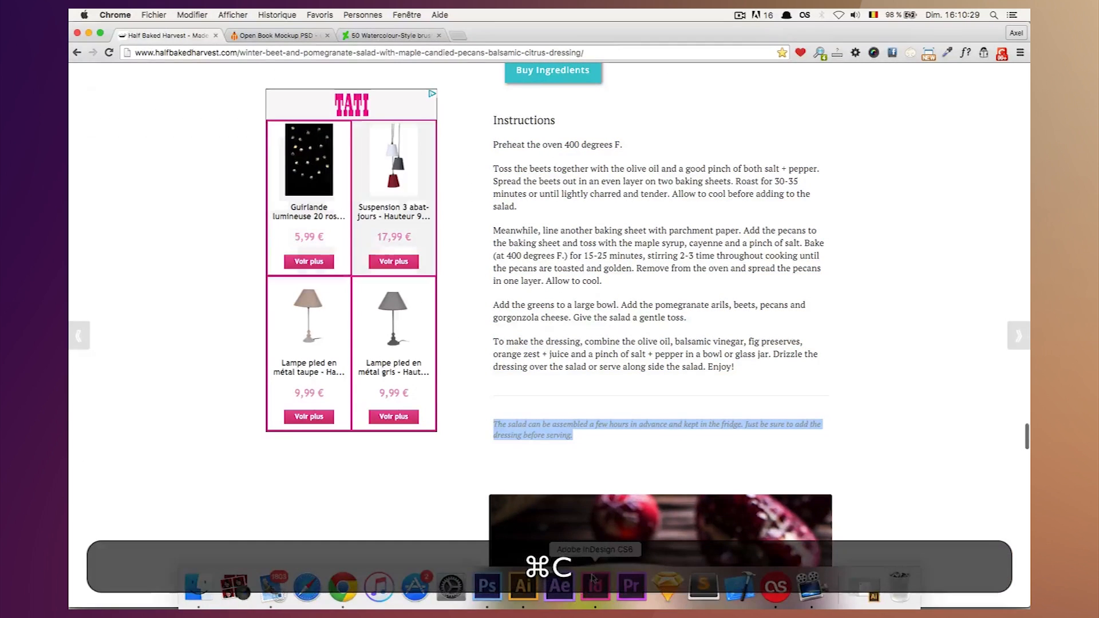
Return to InDesign and paste the note as a new paragraph after "Enjoy!", separated by a blank line.
left_click(608, 597)
double_click(653, 392)
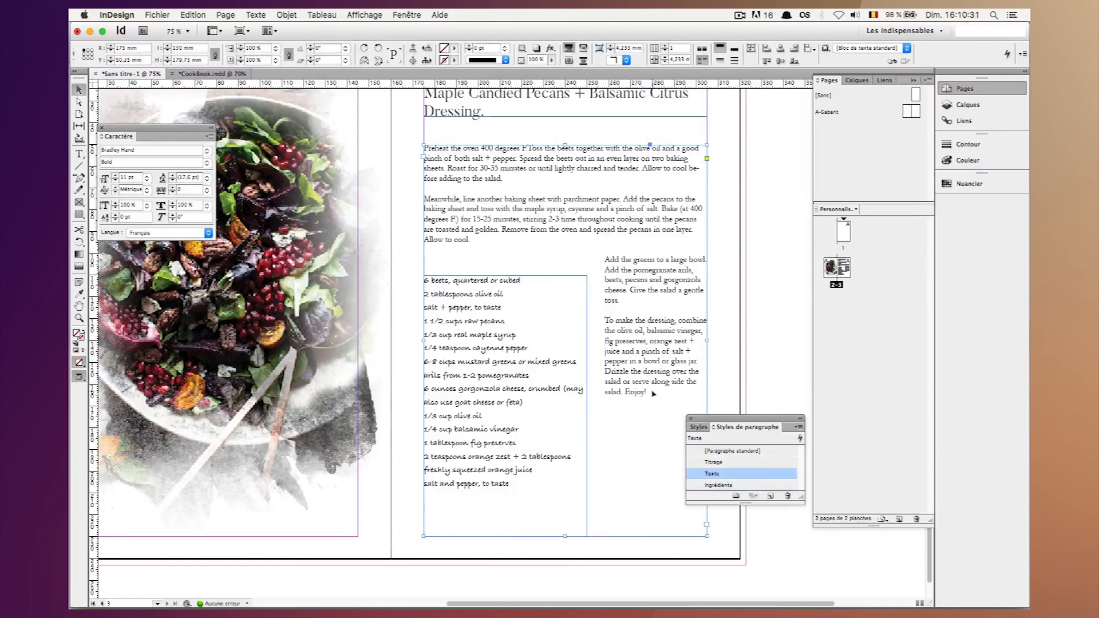
key("Return")
key("Return")
key("super+v")
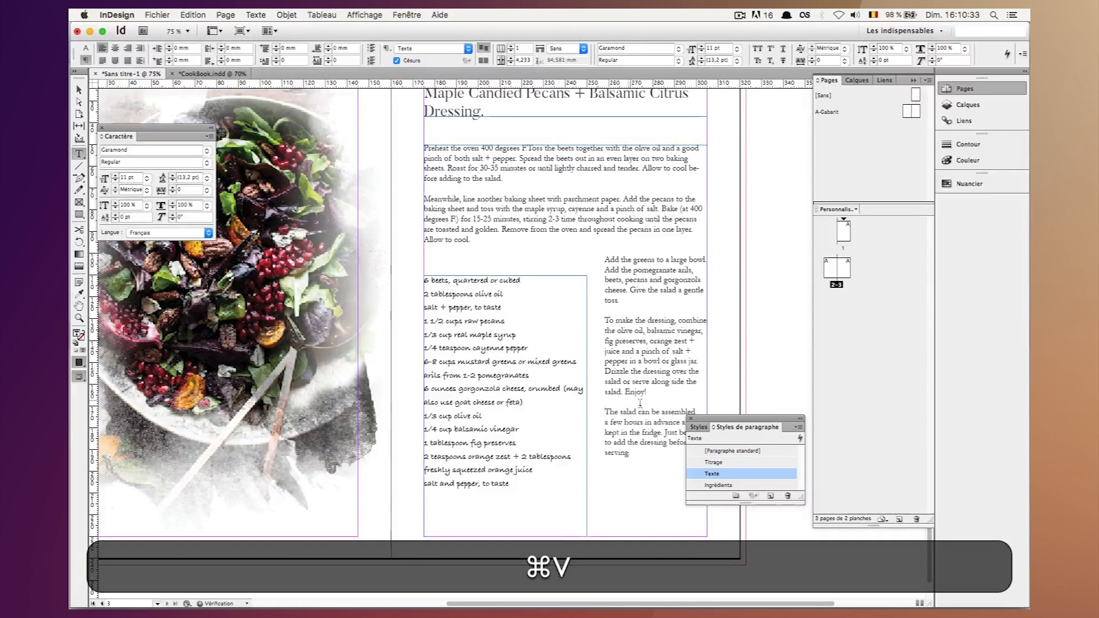
left_click(79, 90)
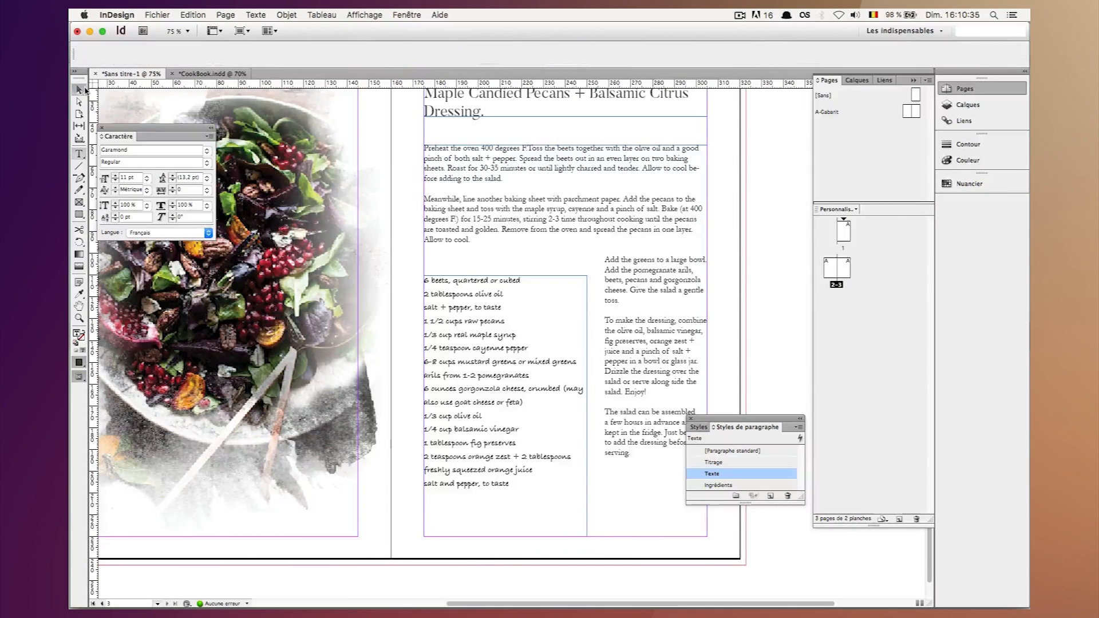
Preview the spread without guides and compare it with the finished mockup Final-Cook-Open.jpg in Finder.
left_click(775, 277)
key("w")
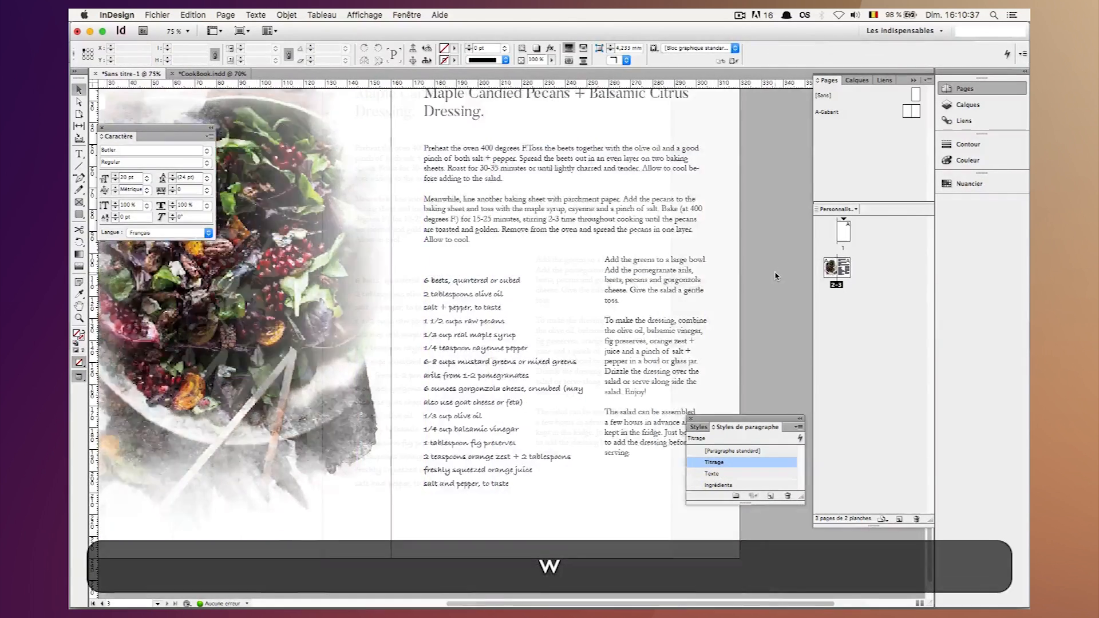
scroll(776, 277, "up", 5)
key("w")
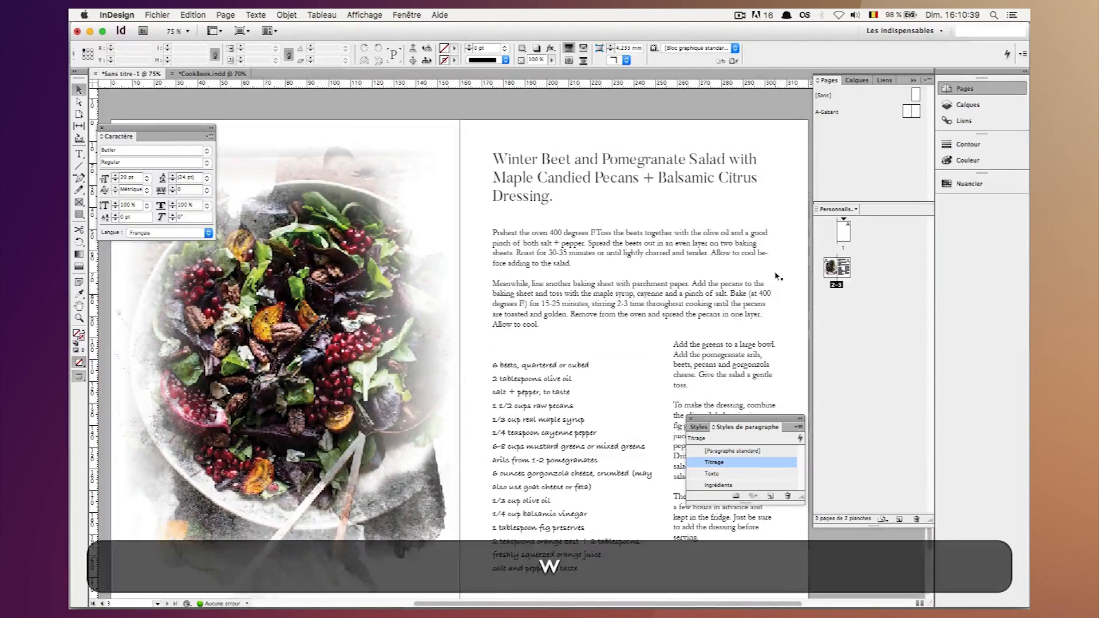
scroll(621, 236, "down", 3)
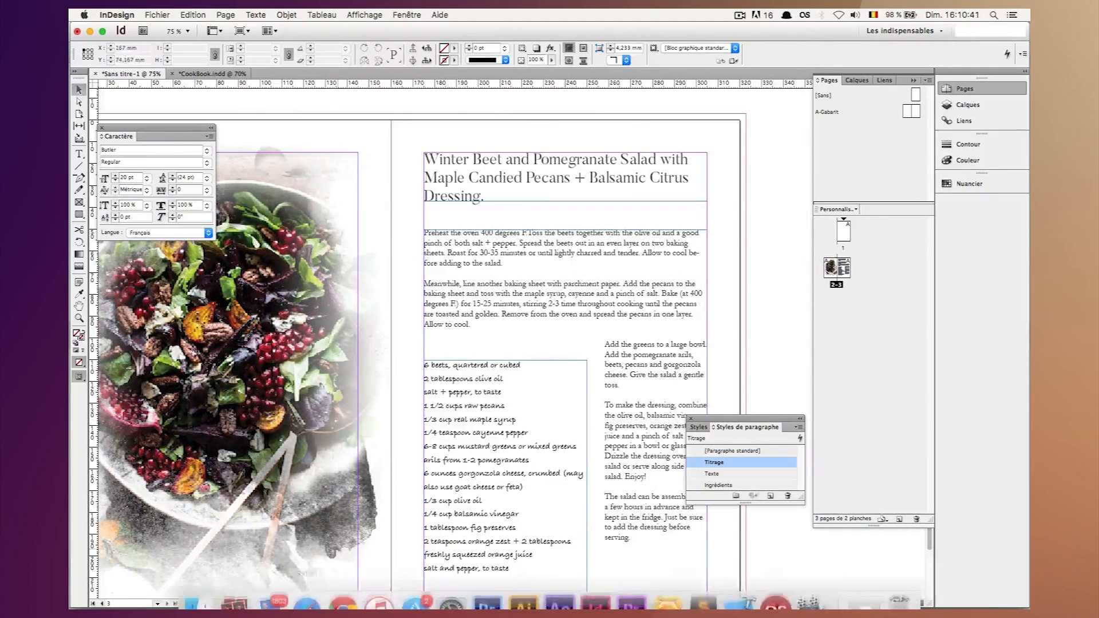
left_click(201, 595)
key("space")
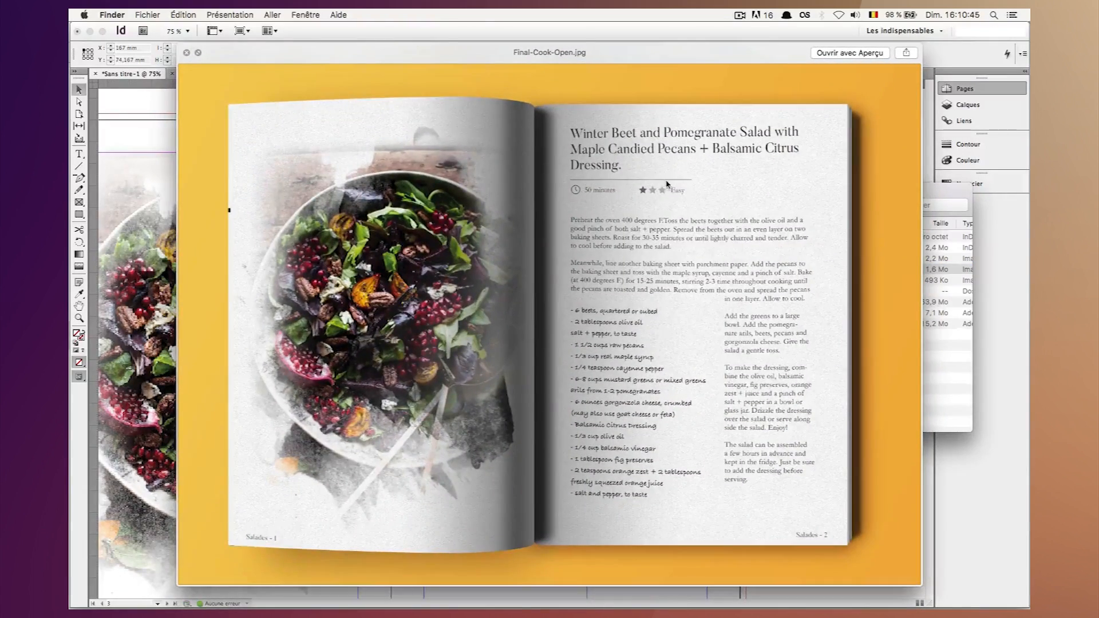
key("space")
key("space")
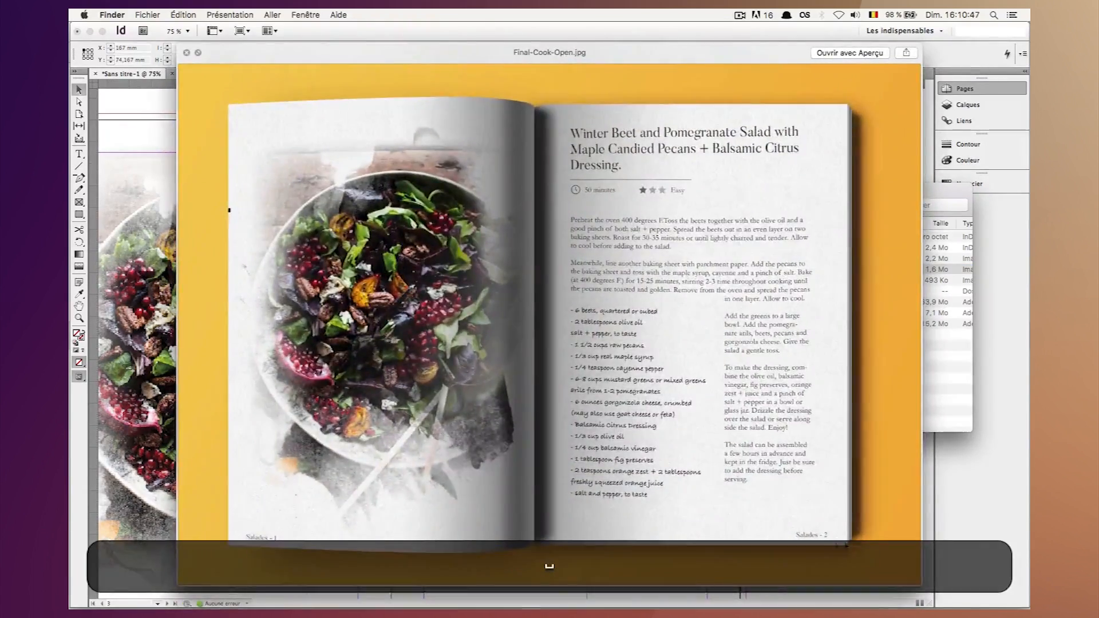
key("space")
Return to InDesign and set the salad photo's display performance to high quality.
left_click(398, 121)
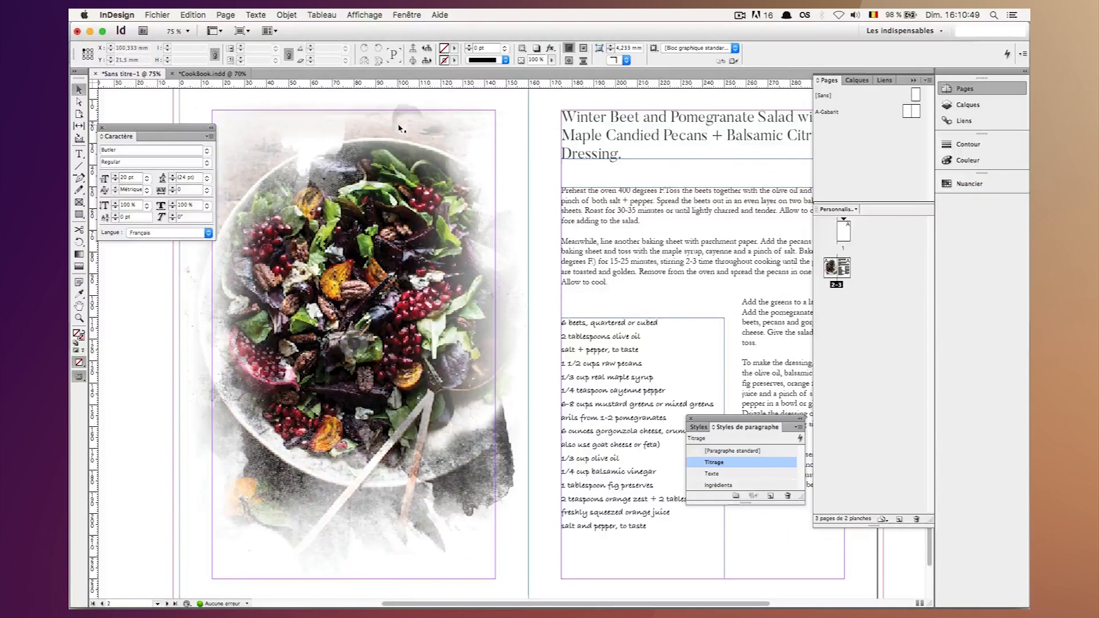
right_click(391, 181)
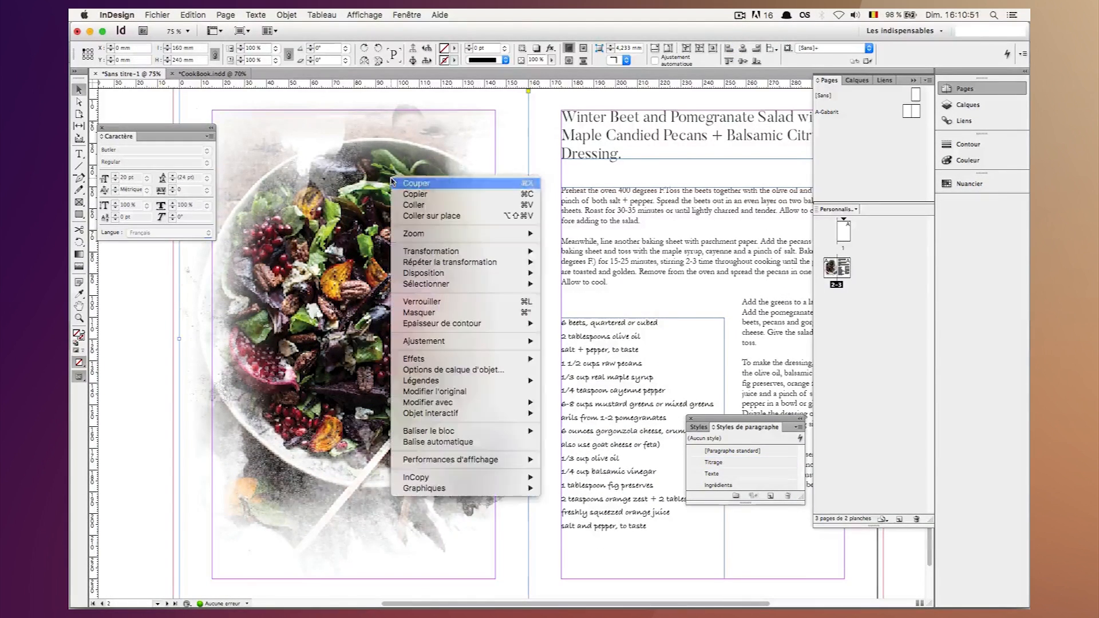
mouse_move(463, 463)
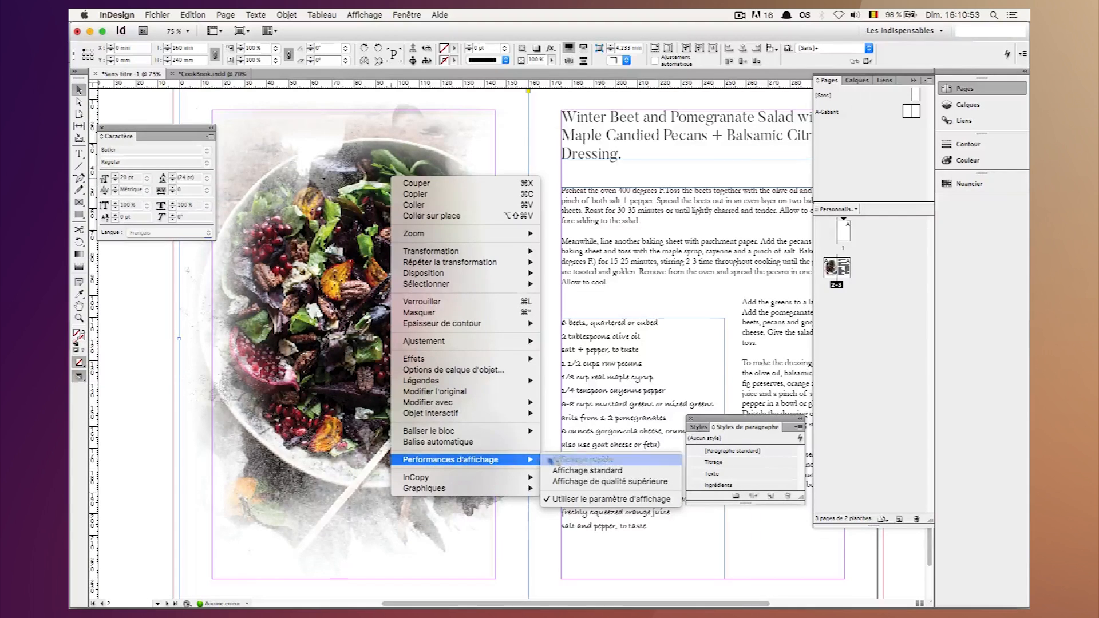
left_click(568, 482)
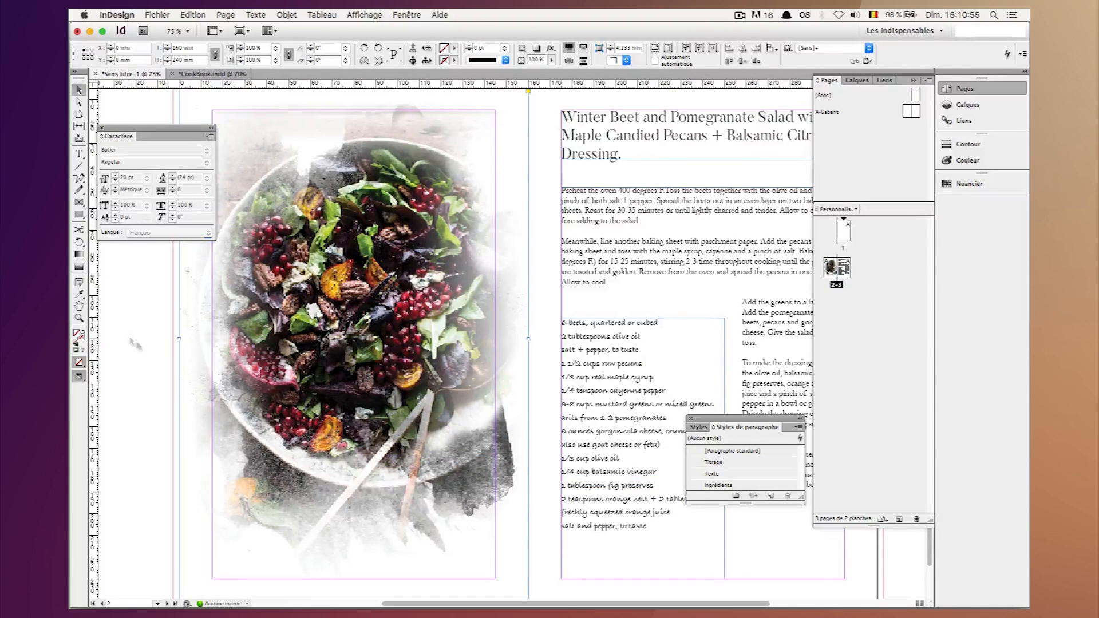
left_click(131, 363)
Draw a horizontal line about 65 mm long beneath the recipe title, starting at the text margin.
key("super+minus")
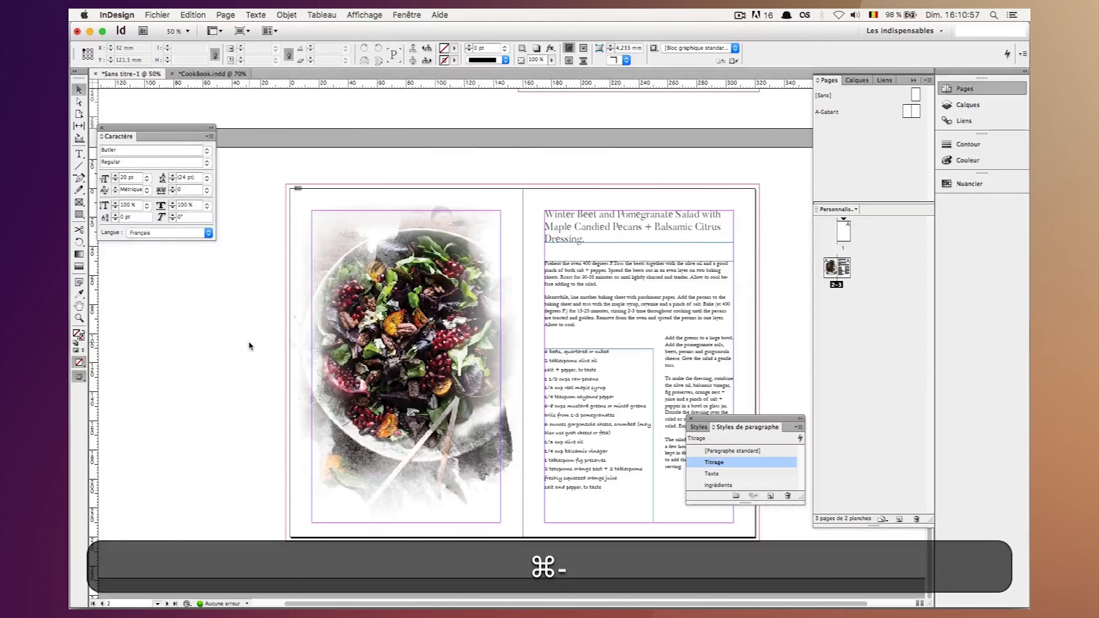
scroll(256, 333, "right", 3)
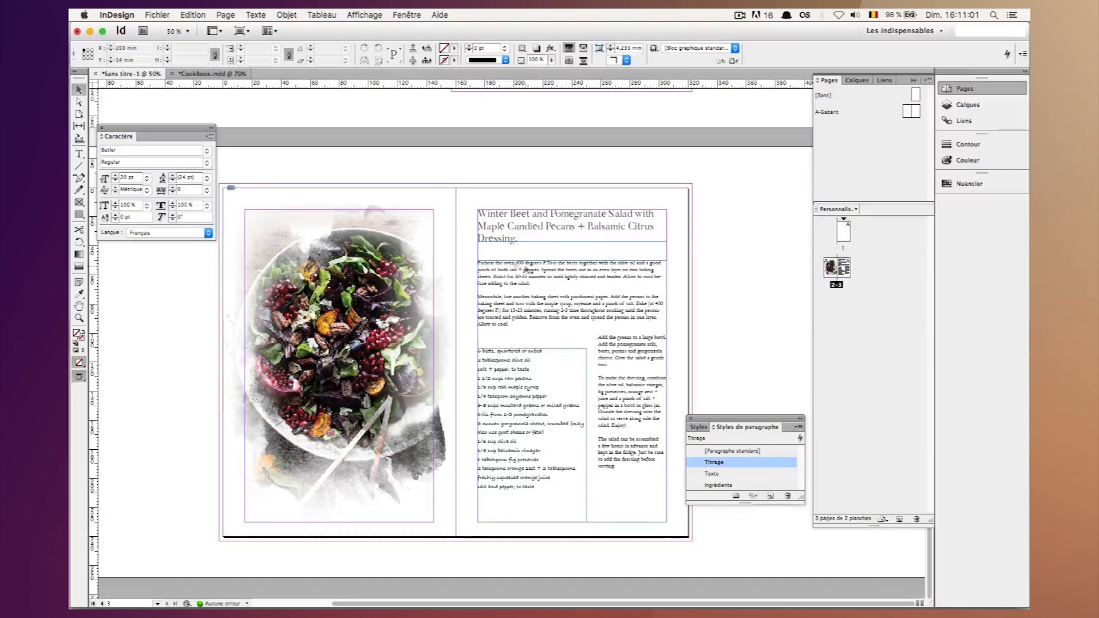
key("super")
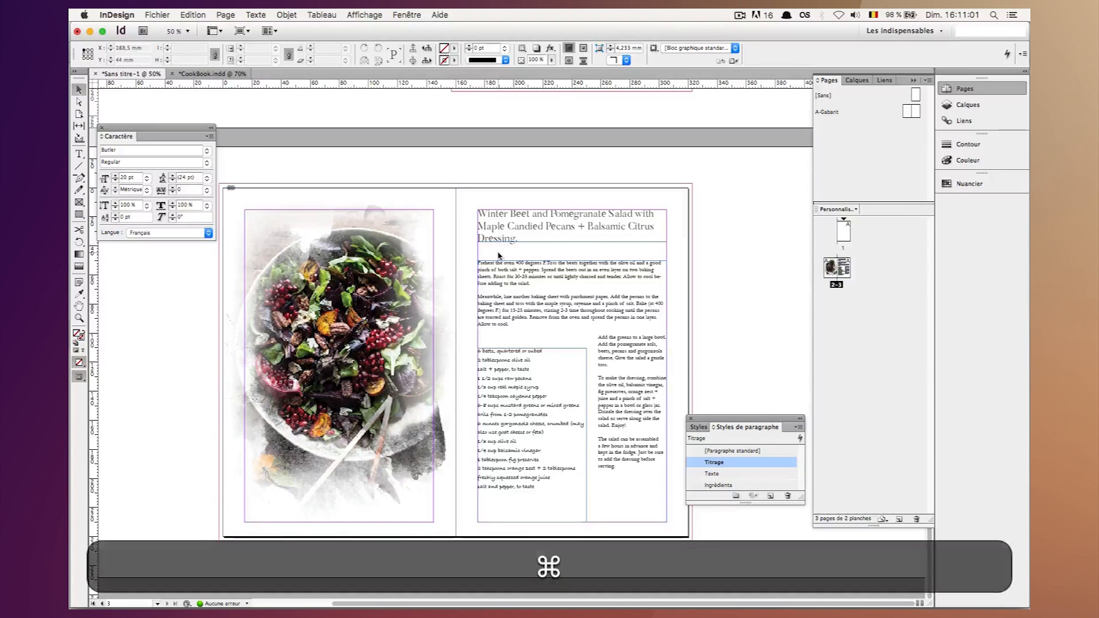
left_click(78, 166)
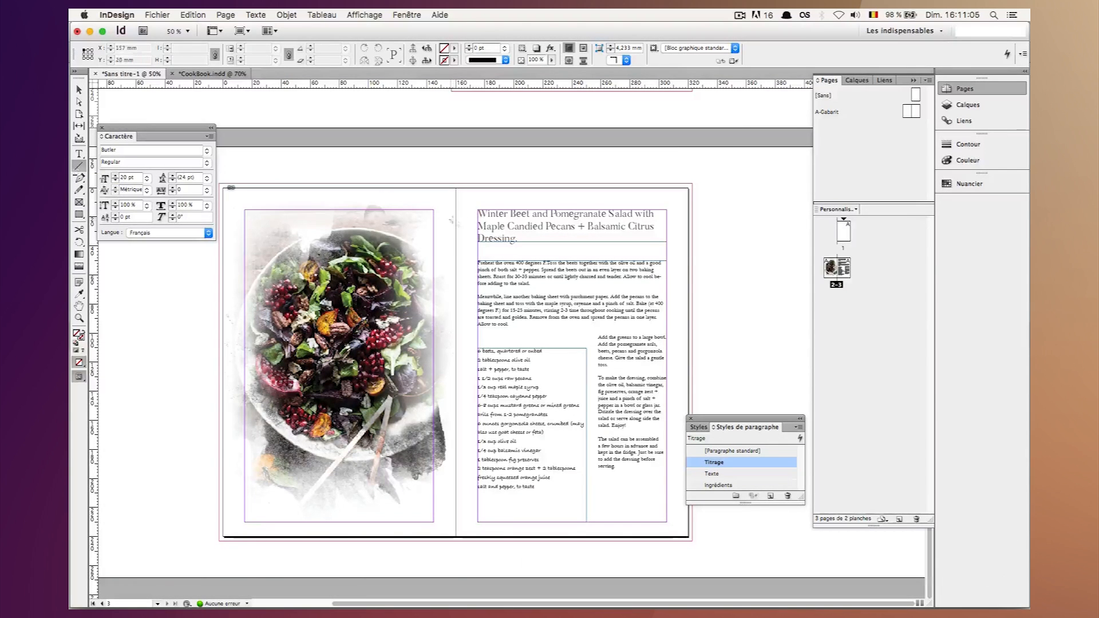
key("shift")
mouse_move(478, 252)
left_mouse_down()
mouse_move(584, 252)
mouse_move(573, 252)
left_mouse_up()
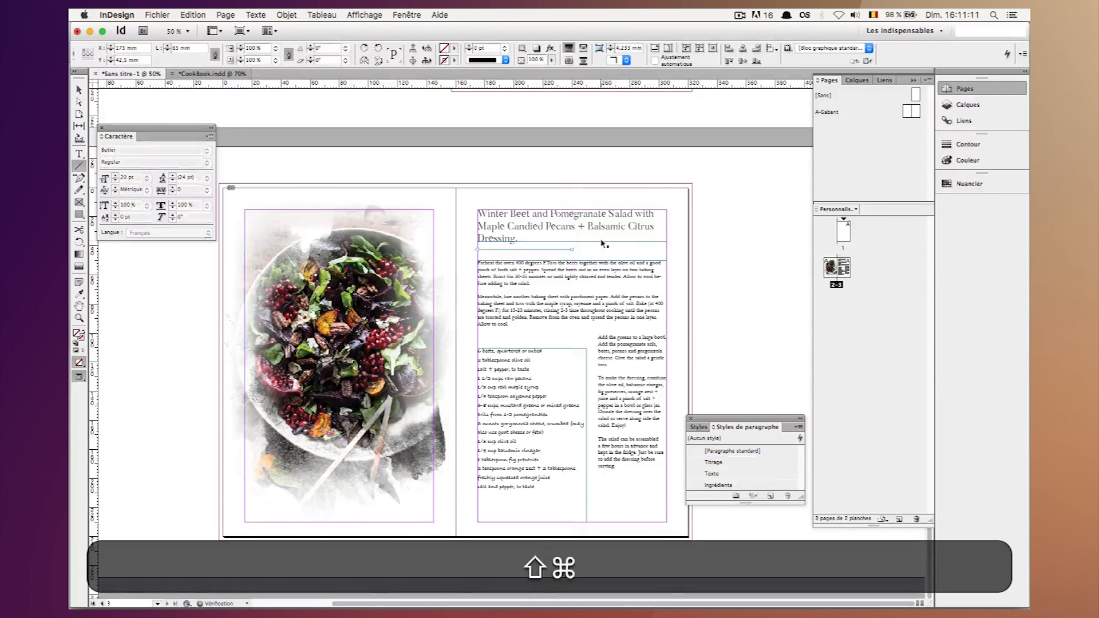
Move the line to Y 41.5 mm, between the title and the instructions, and preview the page without guides.
key("super+equal")
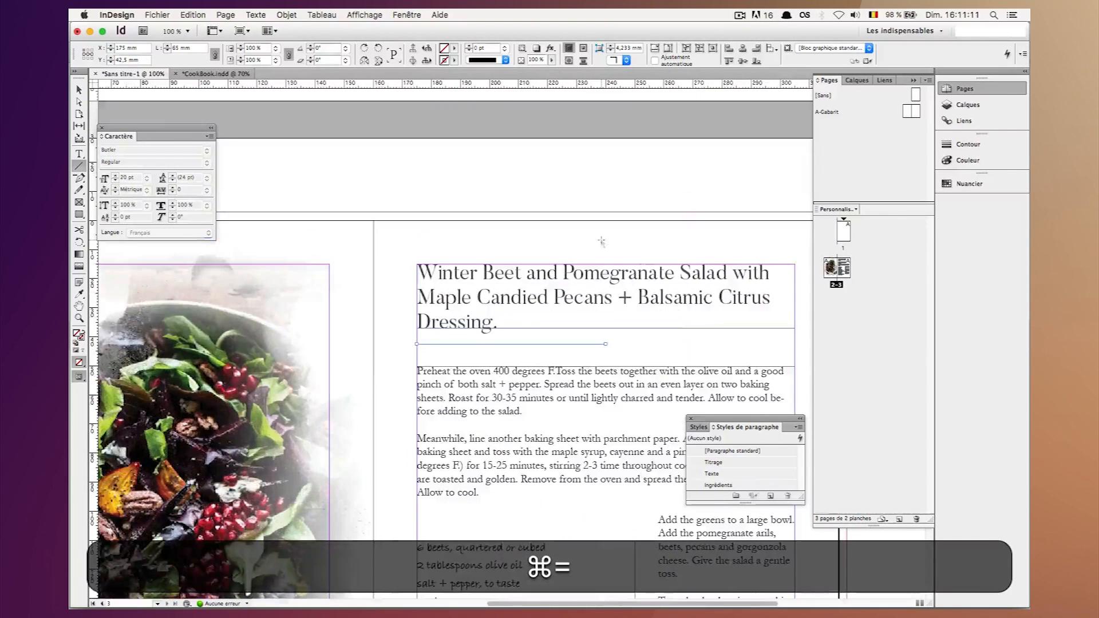
left_click(80, 91)
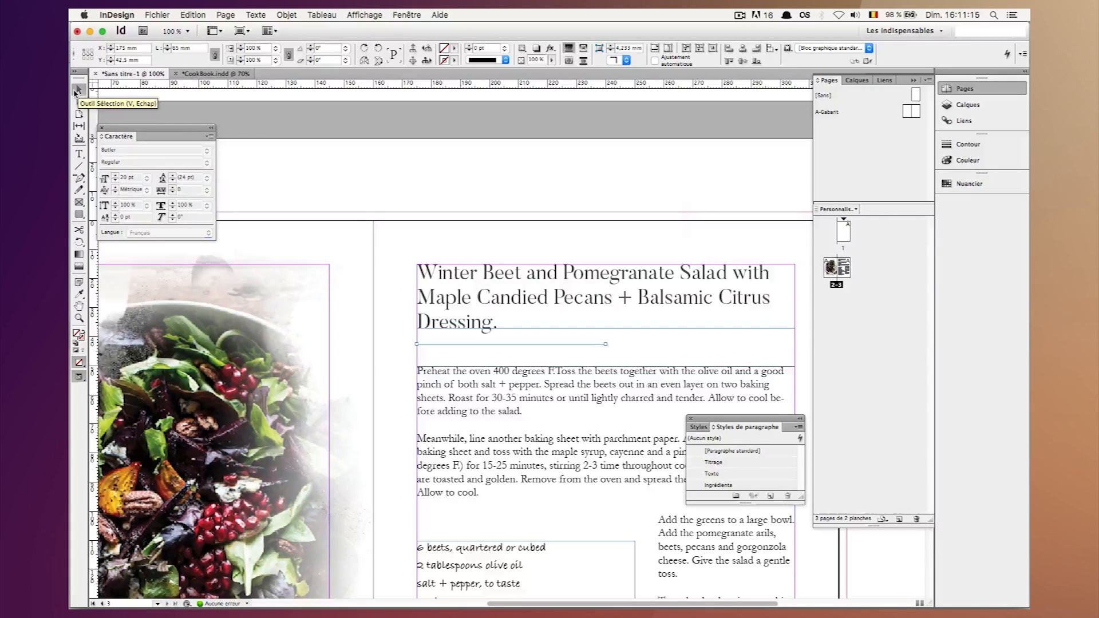
key("shift+Up")
key("shift+Up")
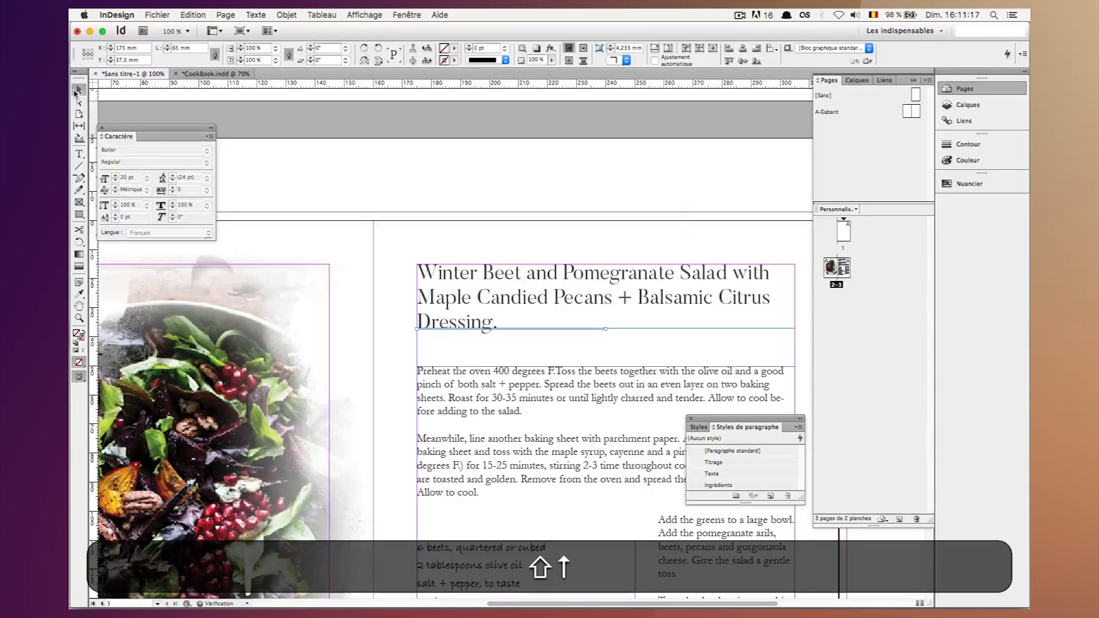
key("Up")
key("Down")
key("Up")
key("shift+Down")
key("Up")
key("Up")
key("shift+Down")
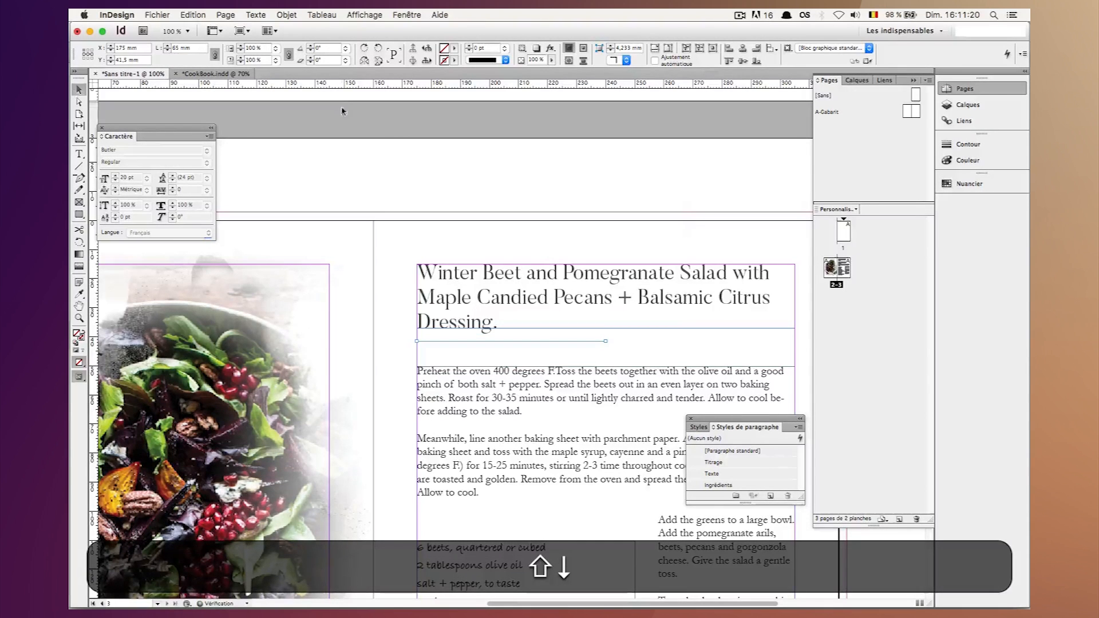
left_click(453, 172)
key("w")
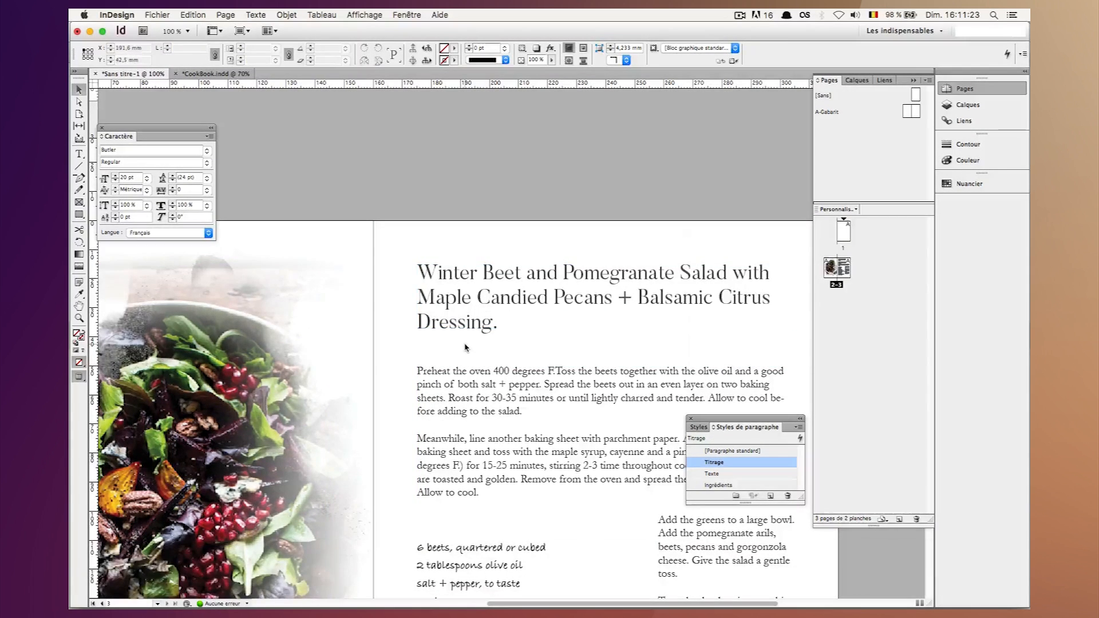
Give the line beneath the title a 1 pt stroke.
left_click_drag(424, 338, 445, 356)
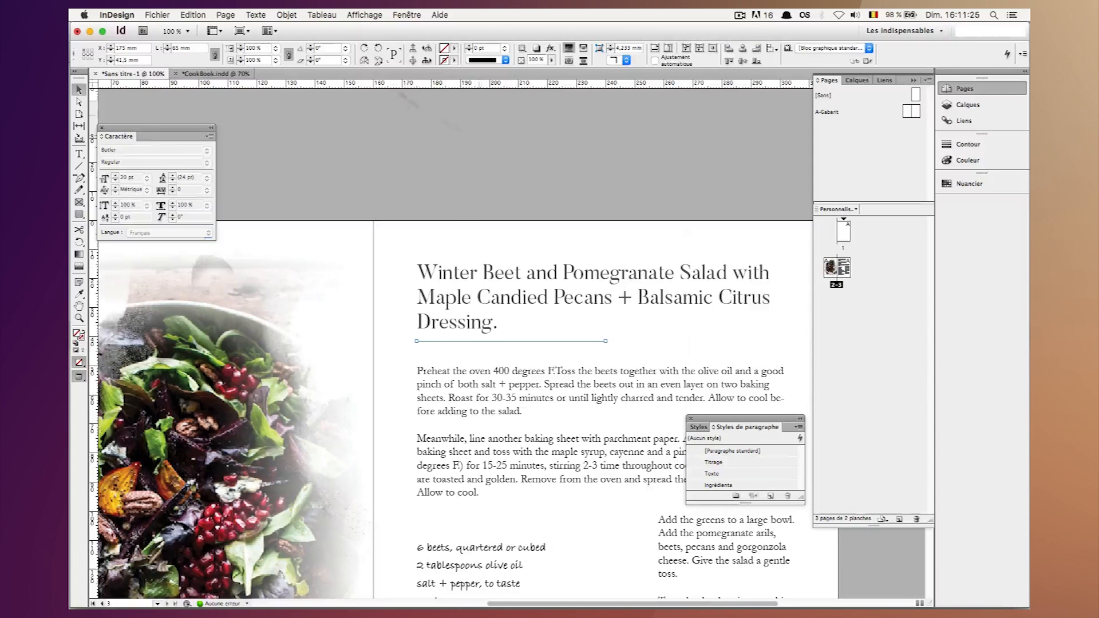
key("shift")
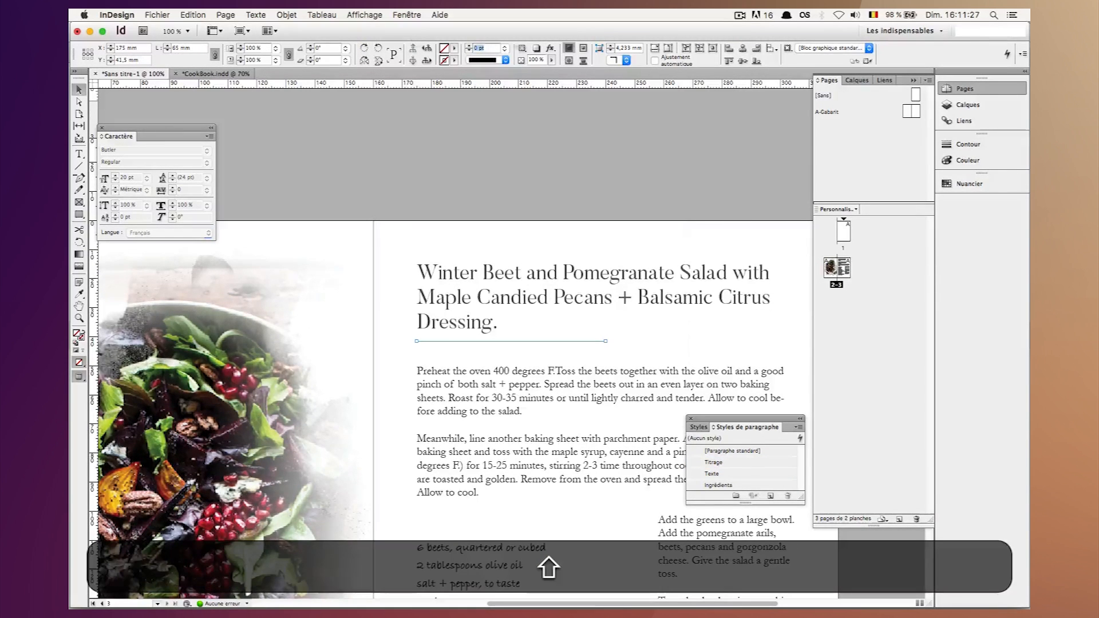
type("1")
key("Return")
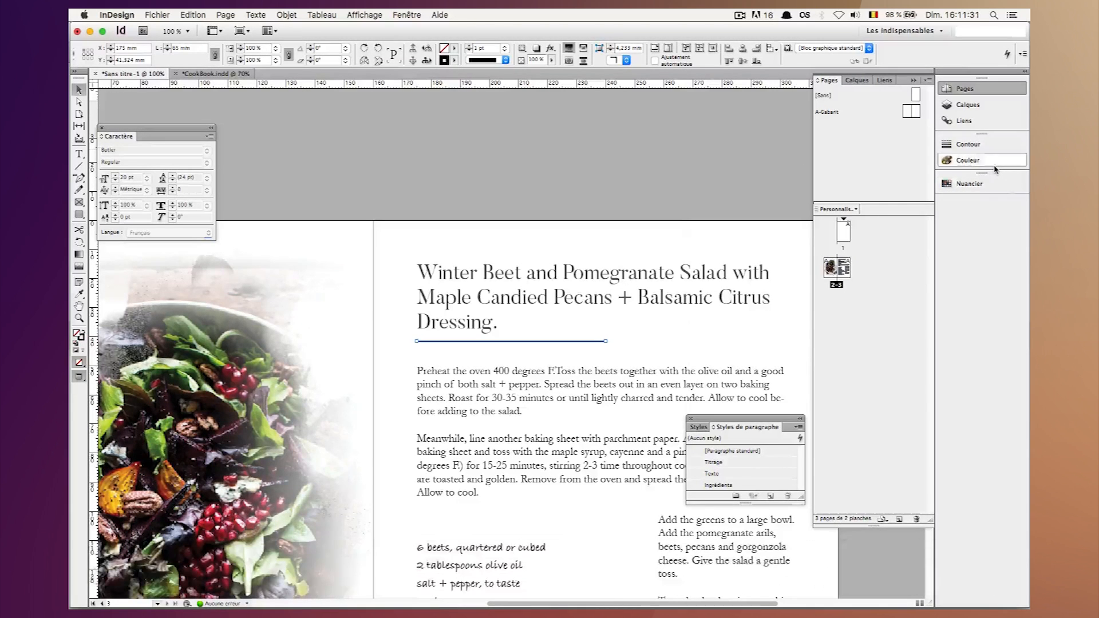
Set the line's black stroke colour to a 60% tint and deselect it.
left_click(996, 163)
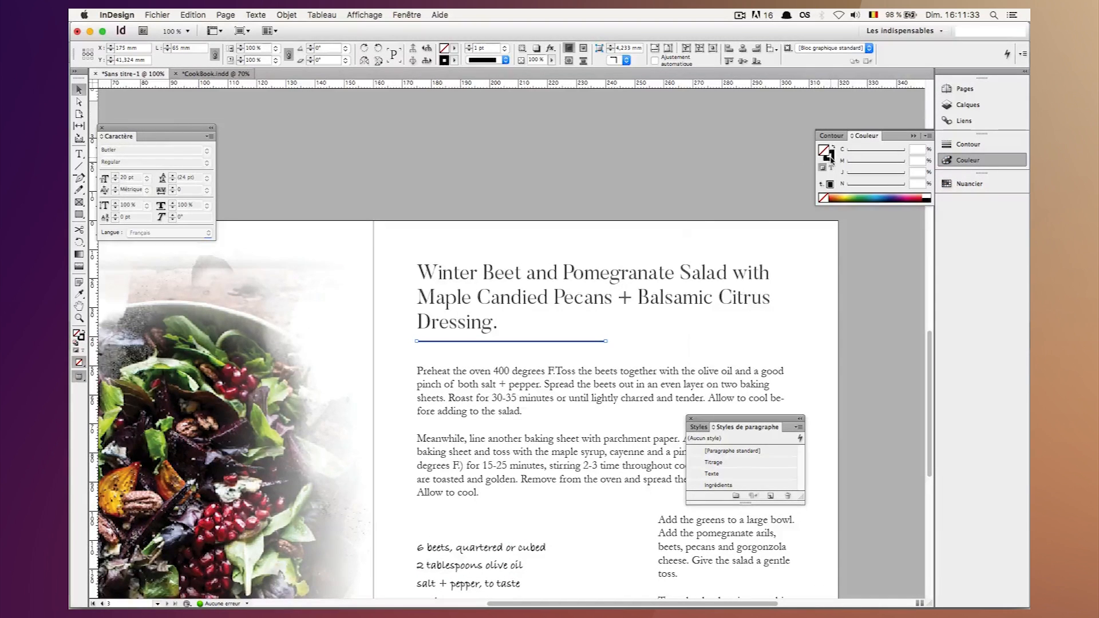
left_click(830, 157)
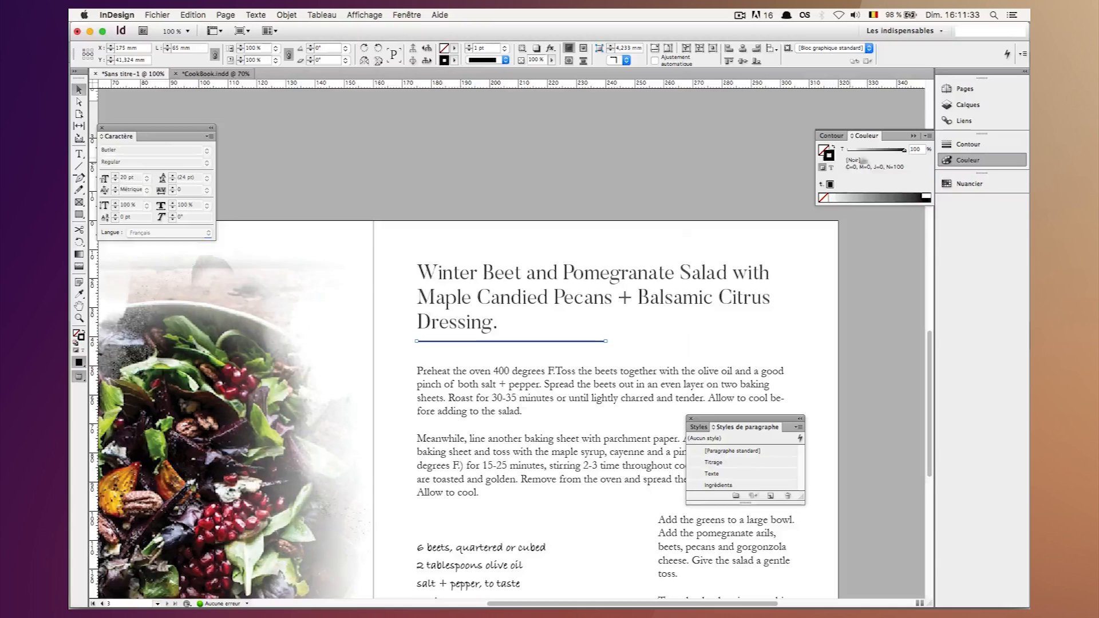
double_click(919, 150)
type("60")
key("shift+Return")
left_click(697, 215)
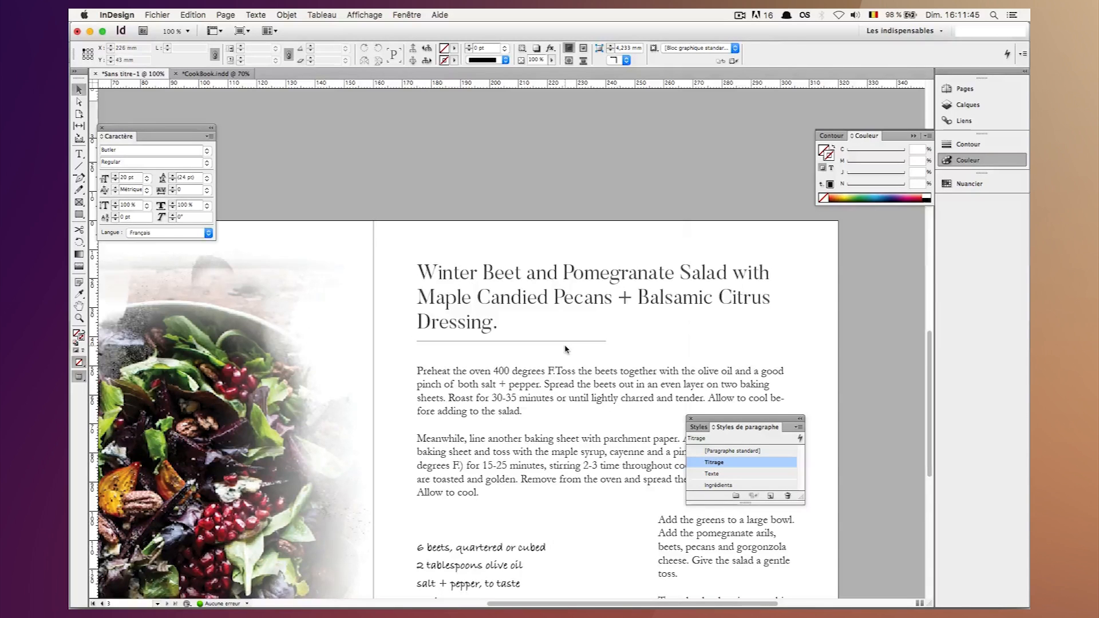
Create a paragraph style named Infos with the Garamond font at 9 pt.
left_click(769, 495)
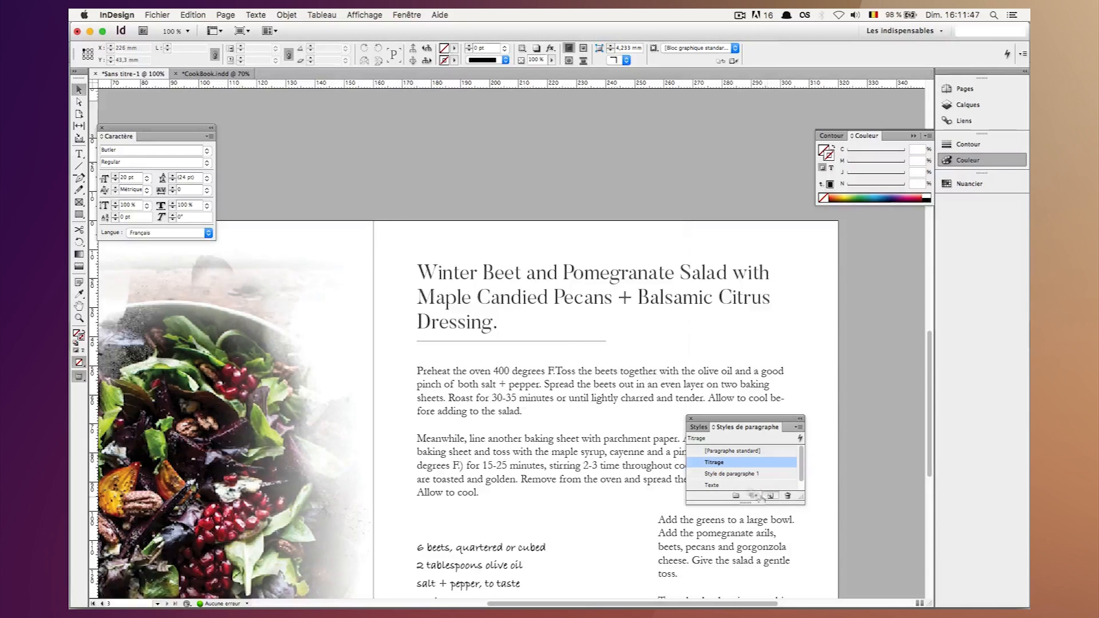
double_click(731, 474)
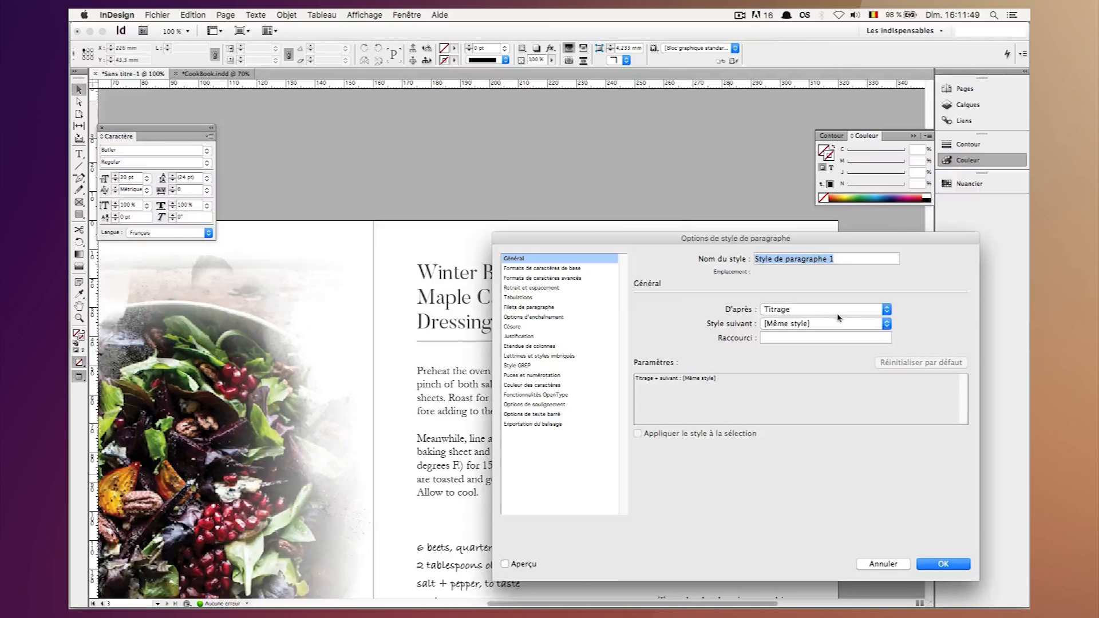
type("Infos")
left_click(543, 268)
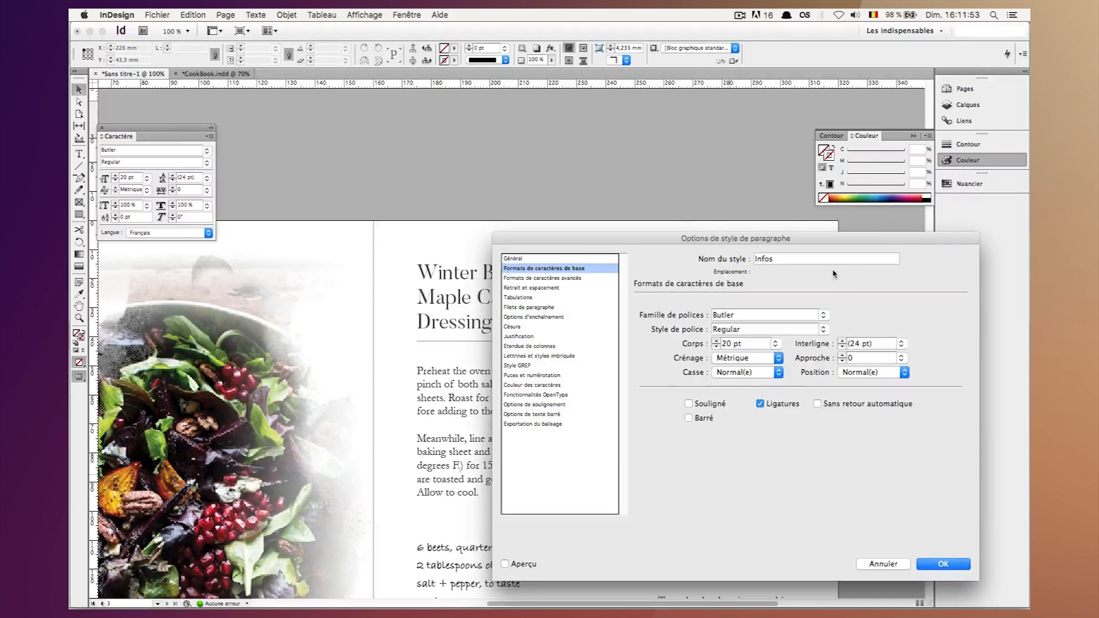
key("shift+Tab")
type("ga")
key("Tab")
key("Tab")
type("9")
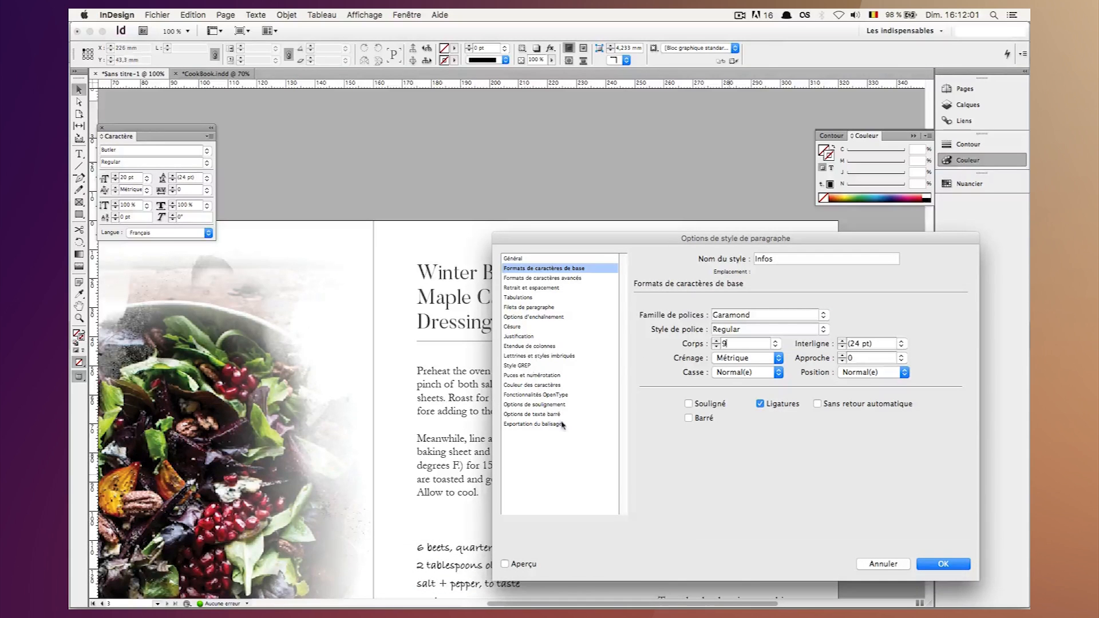
Set the Infos style's black character colour to a 70% tint and save the style.
left_click(531, 385)
left_click_drag(763, 392, 704, 388)
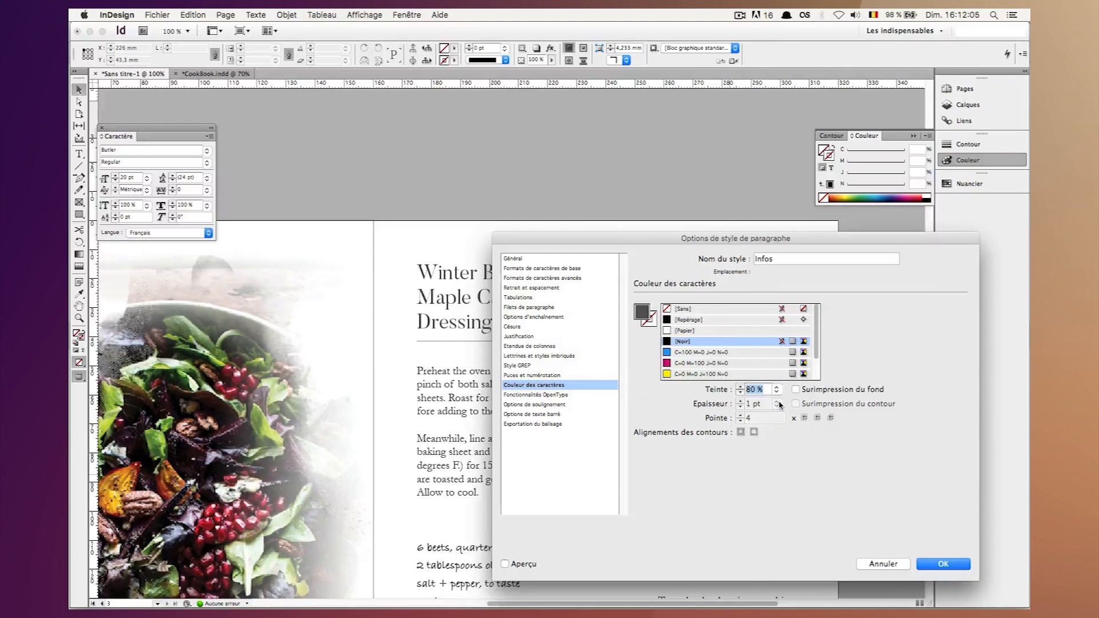
type("70")
key("shift+Return")
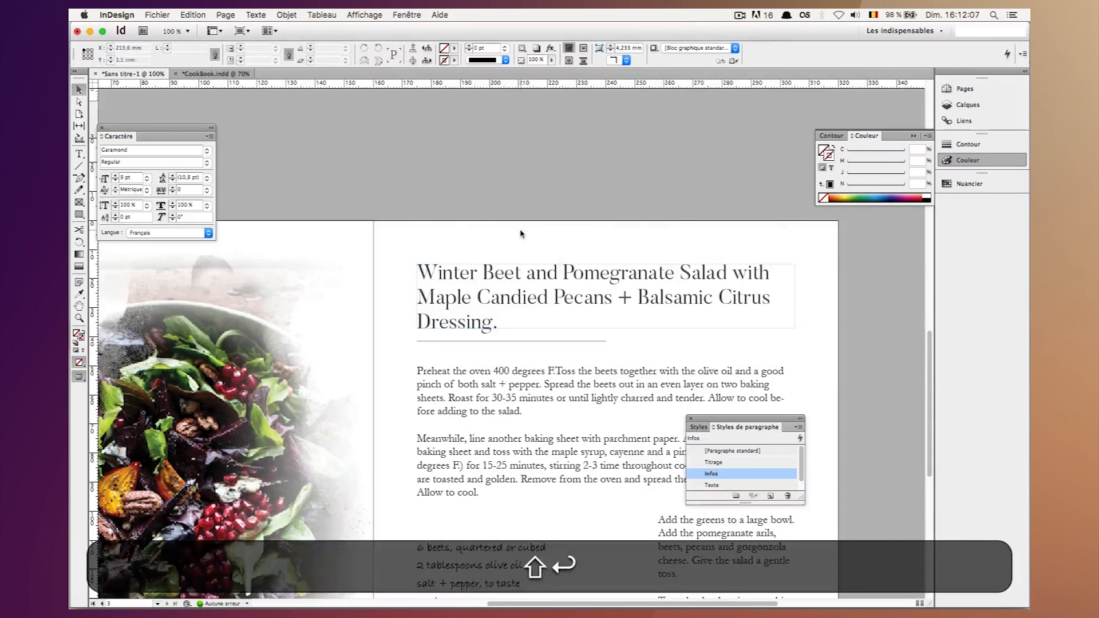
Add a text frame of about 23 x 5 mm above the recipe title containing "Easy".
key("t")
mouse_move(438, 237)
left_mouse_down()
mouse_move(556, 240)
mouse_move(540, 244)
left_mouse_up()
type("E")
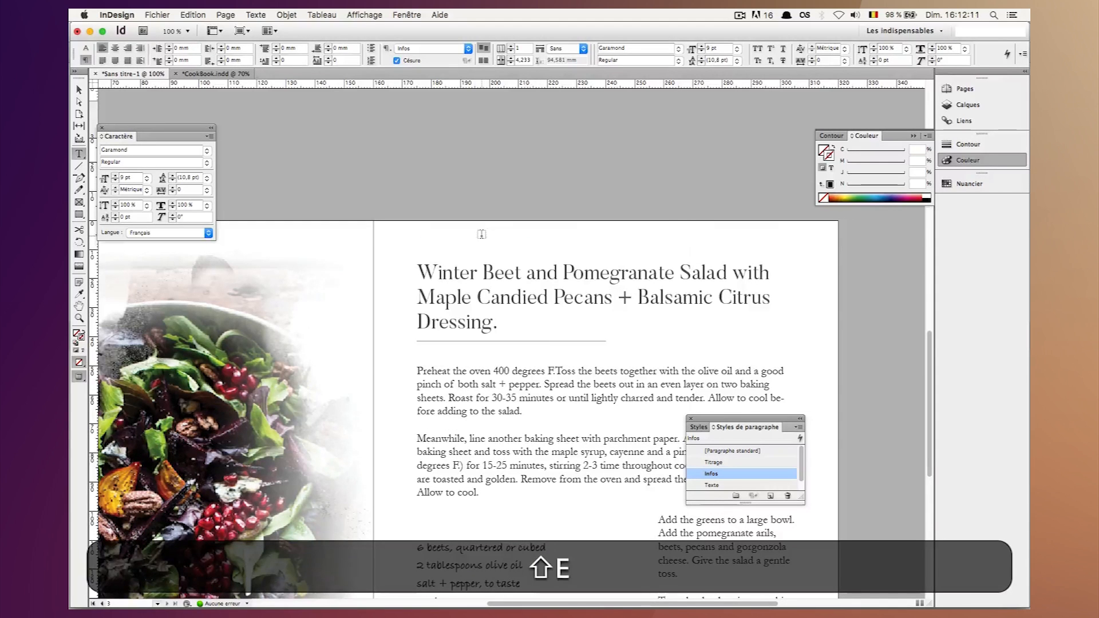
left_click_drag(450, 242, 518, 256)
type("Easy")
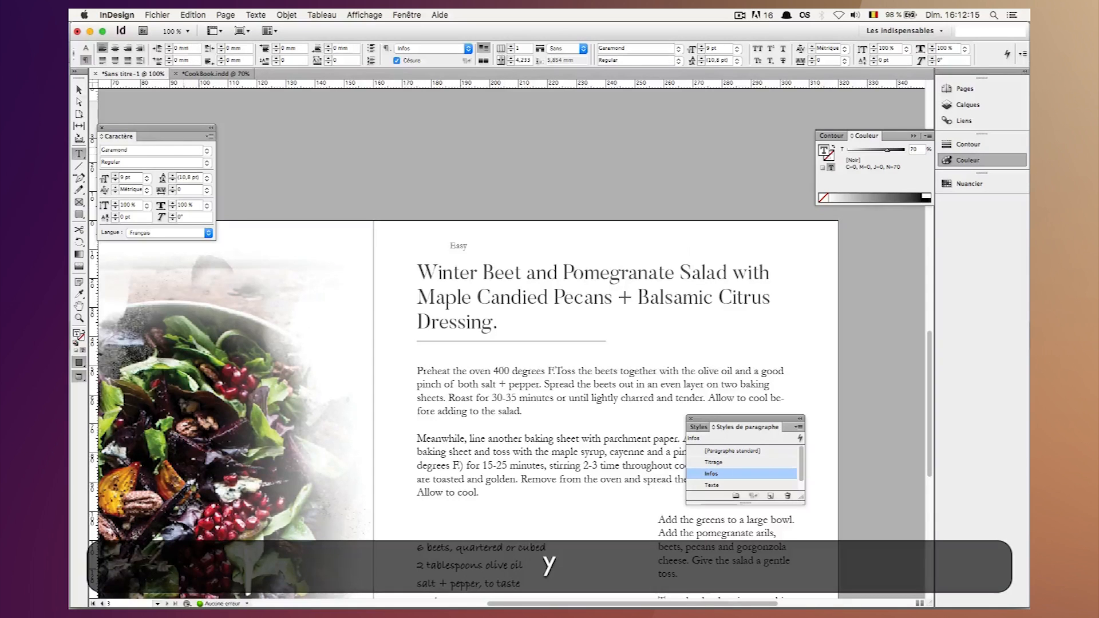
key("Escape")
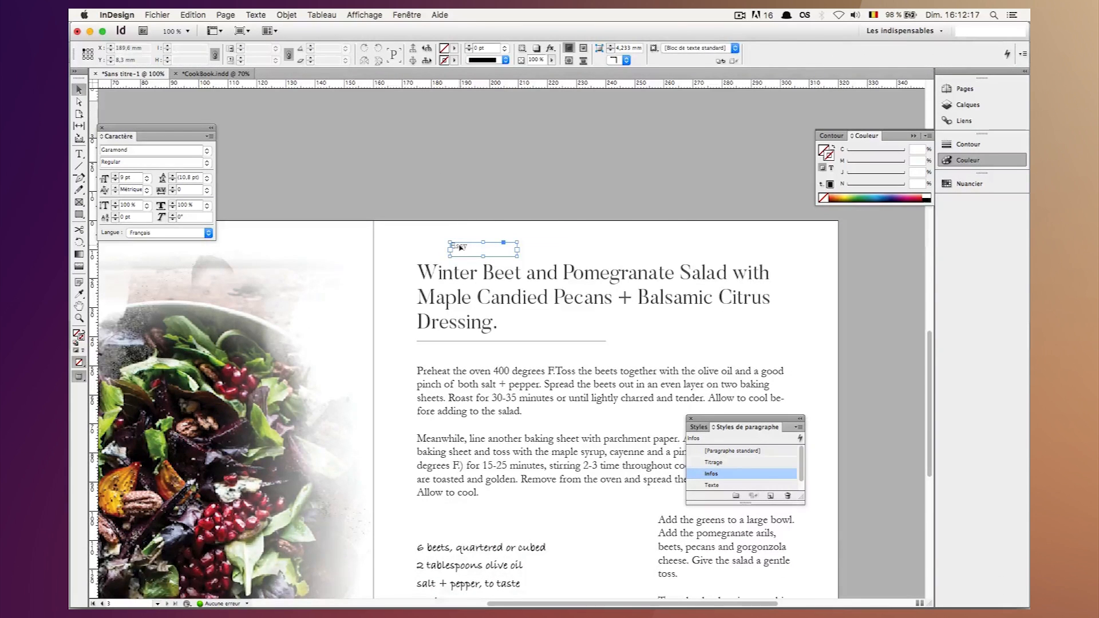
Duplicate the "Easy" frame, place the copy beside it above the title and change its text to "50 minutes".
key("super+c")
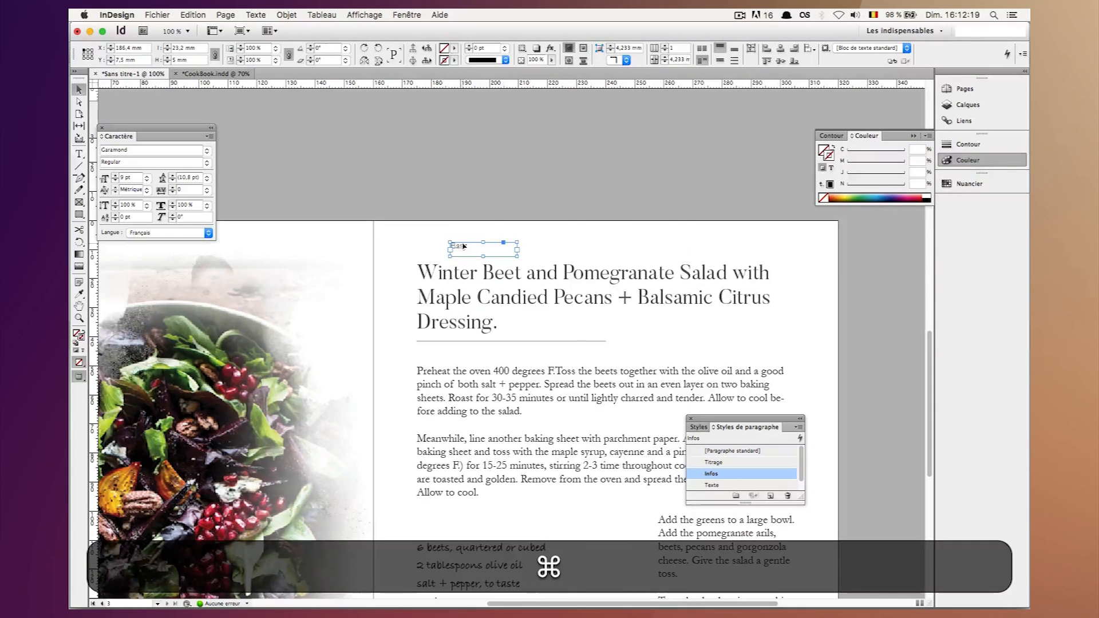
key("super+v")
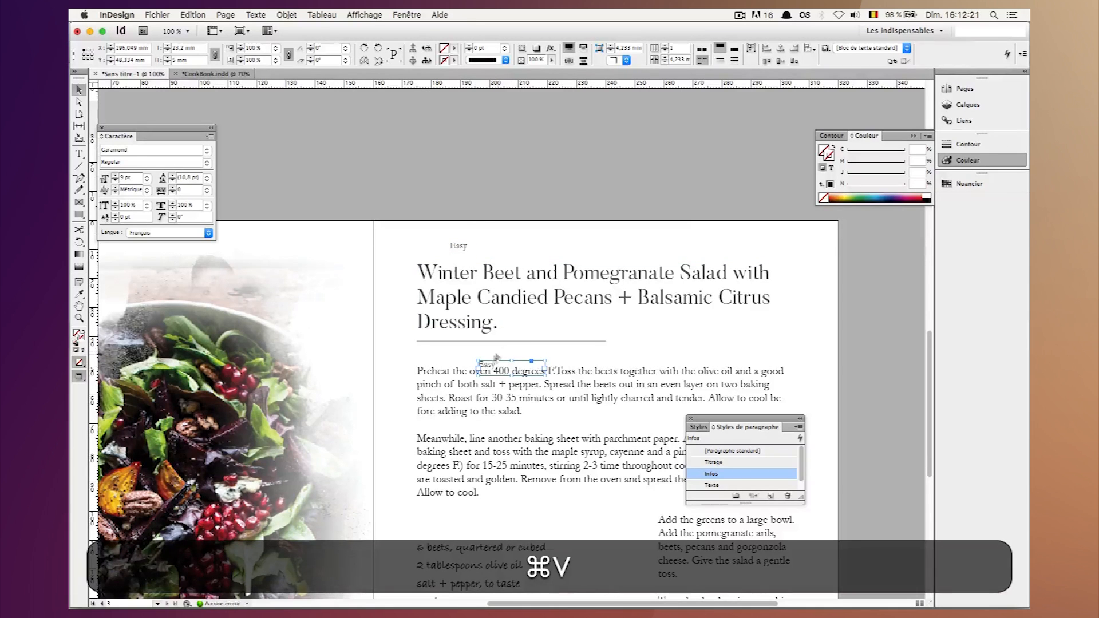
left_click_drag(496, 357, 557, 232)
double_click(549, 238)
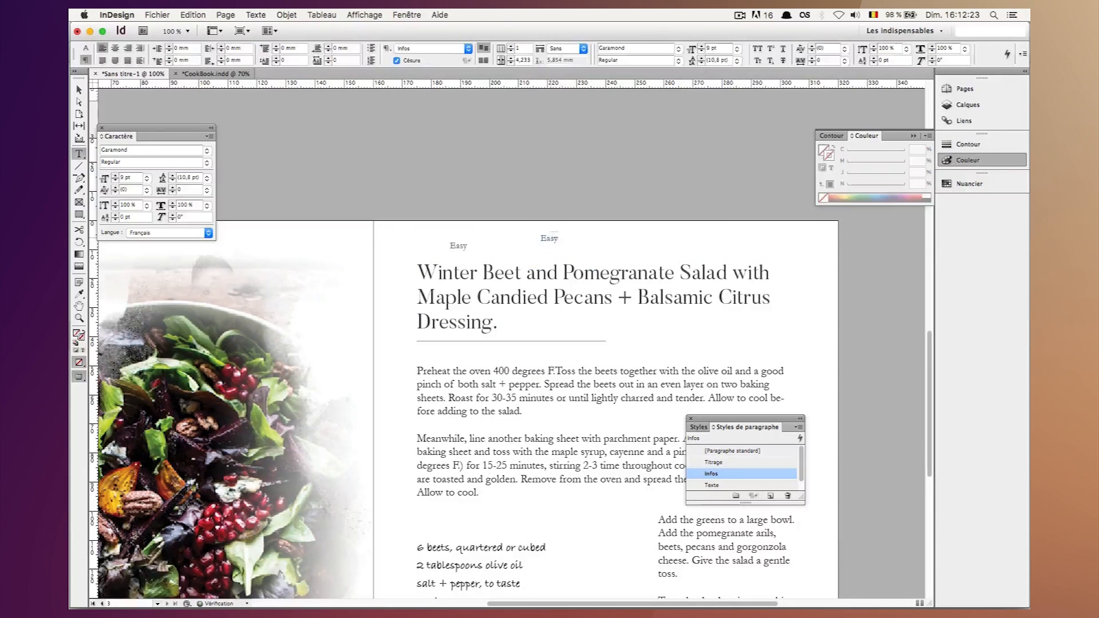
key("super+a")
key("BackSpace")
type("50 minu")
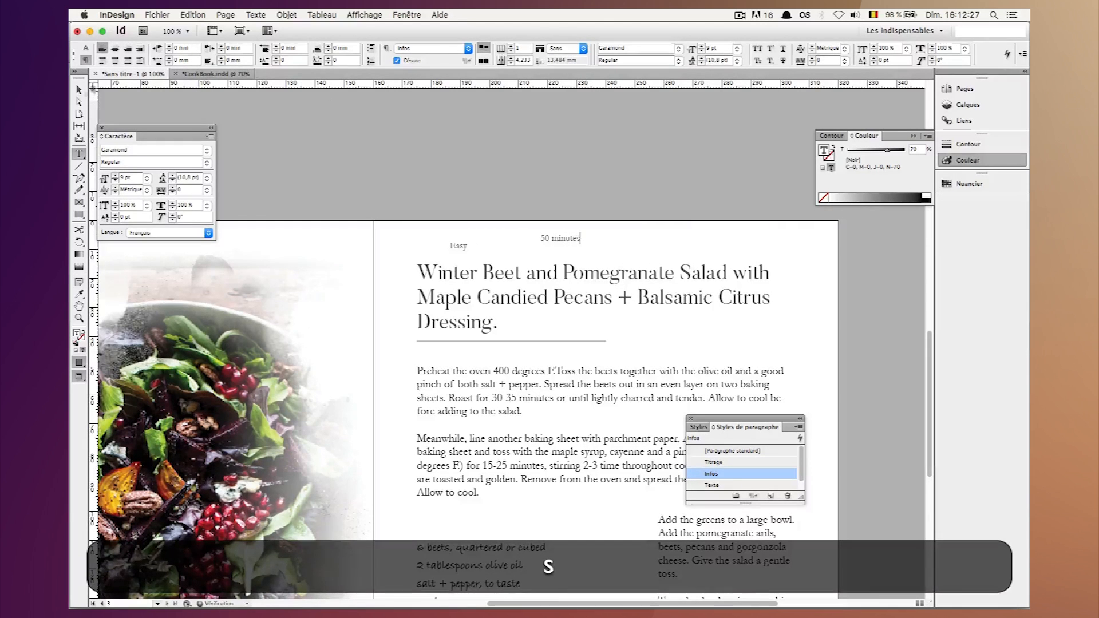
left_click(79, 90)
left_click(391, 151)
Save the document to the desktop as an InDesign CS6 file named layout.
key("super+s")
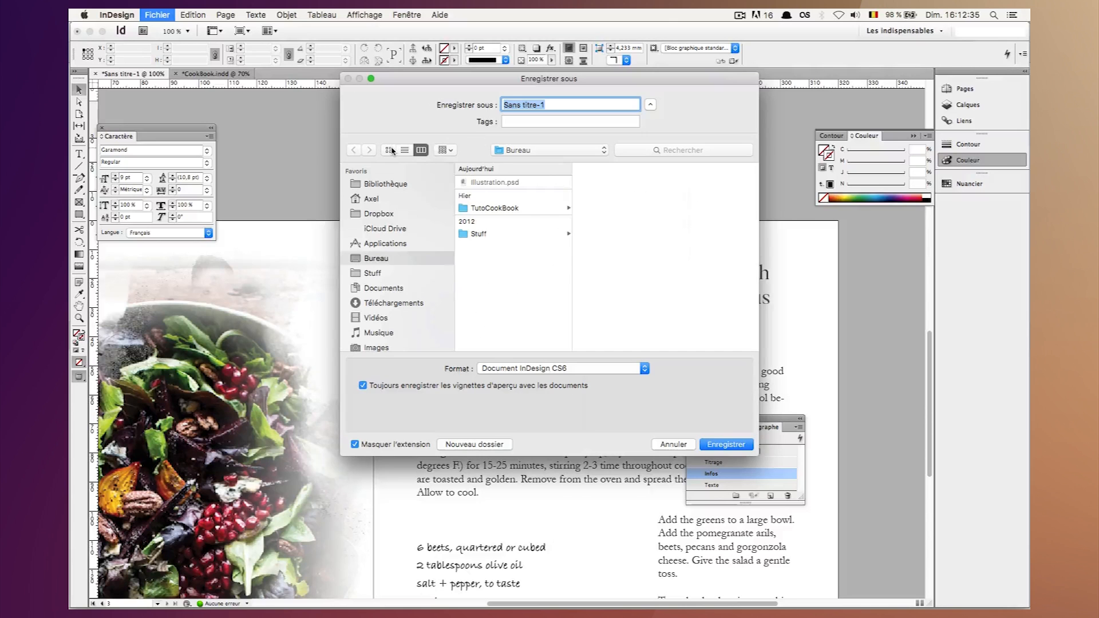
type("layout")
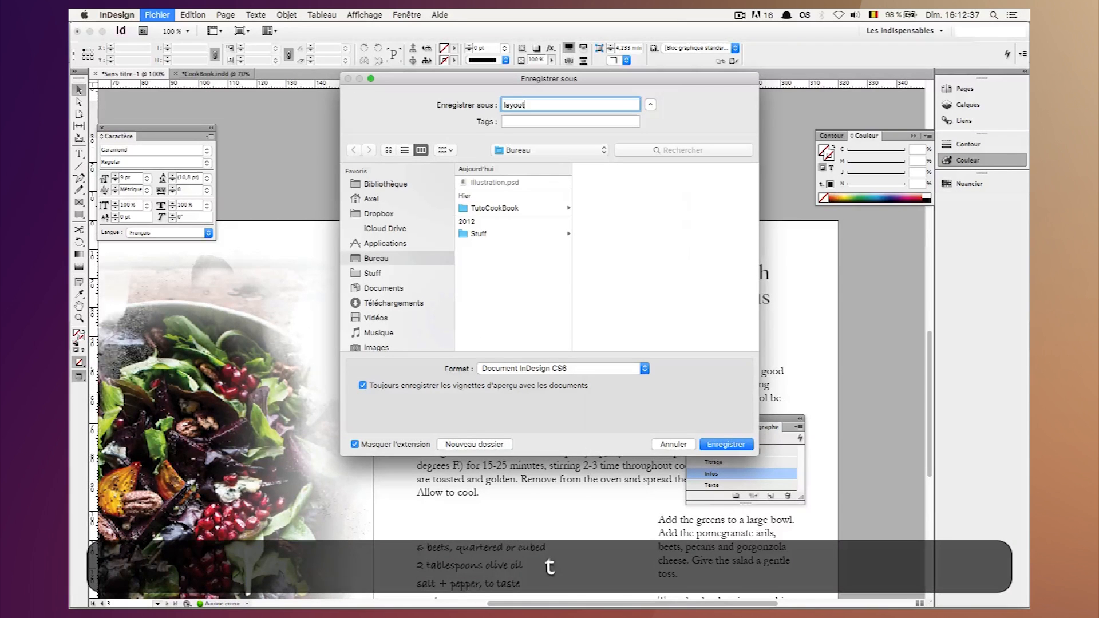
key("Return")
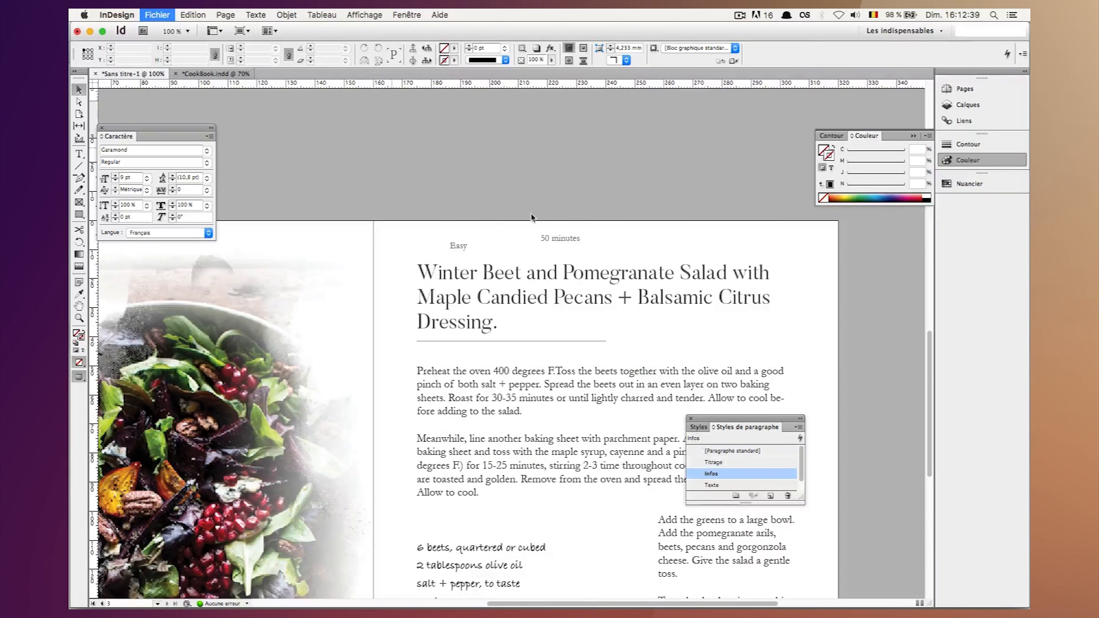
Set the Infos paragraph style's font size to 10 pt.
left_click(541, 240, "shift")
left_click(662, 245)
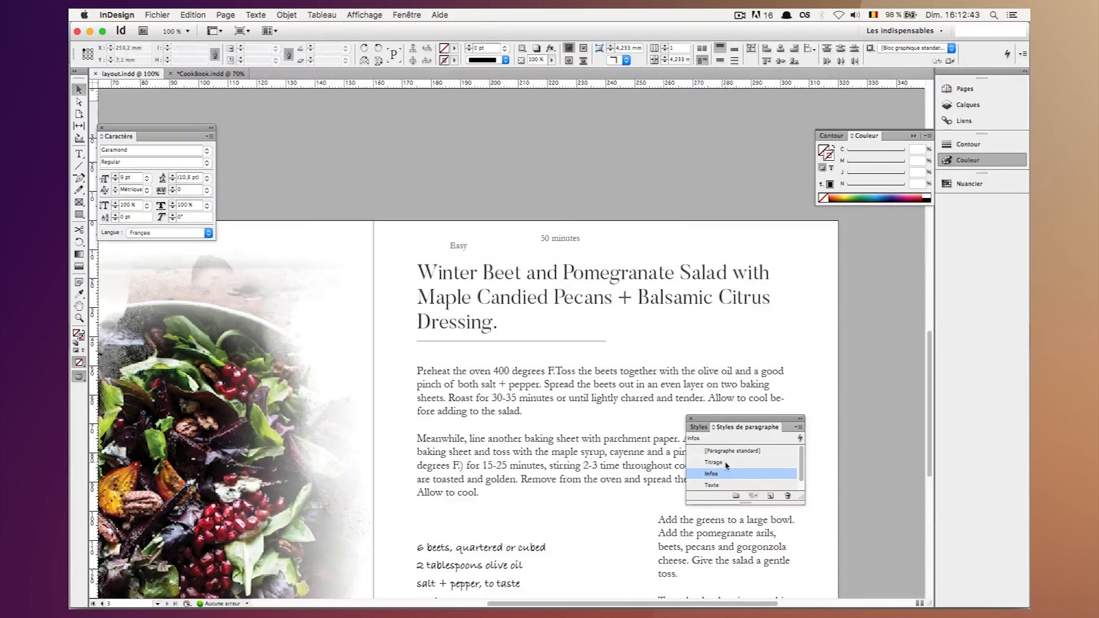
double_click(725, 474)
left_click(543, 267)
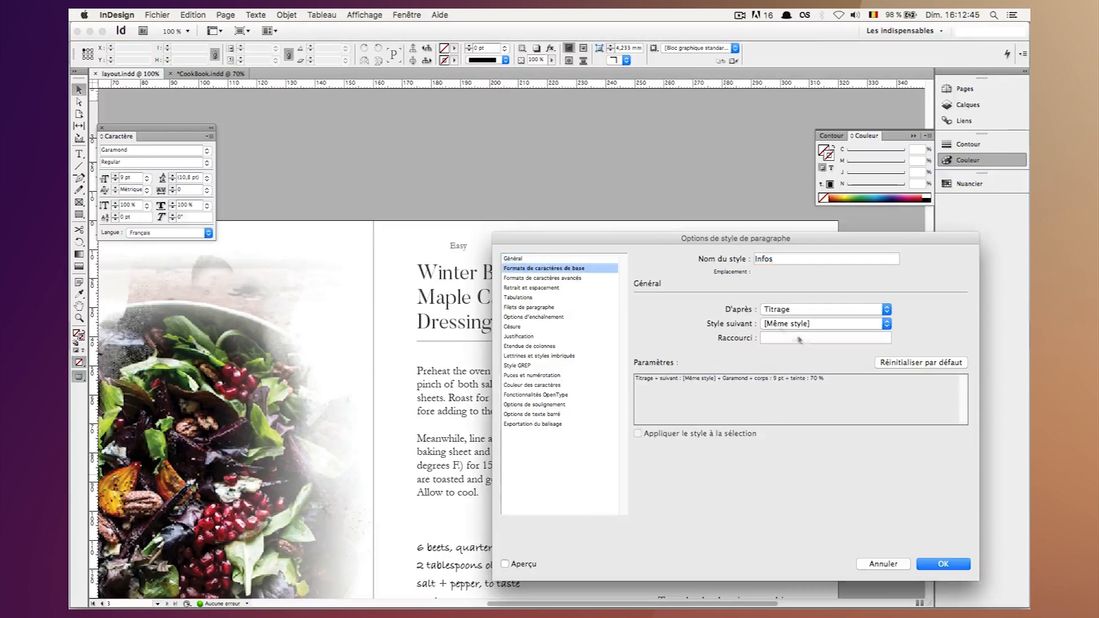
double_click(728, 343)
type("10")
key("shift+Return")
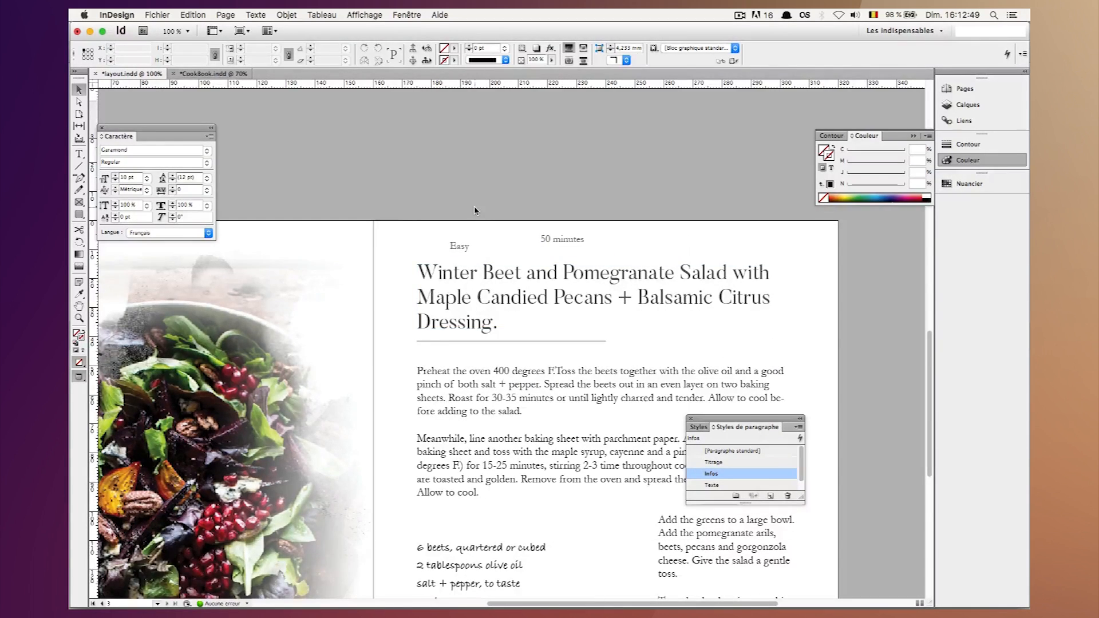
Move the "Easy" and "50 minutes" labels together from above the recipe title to just below the divider line, slightly indented.
scroll(475, 229, "down", 8)
scroll(475, 240, "up", 4)
left_click(477, 248)
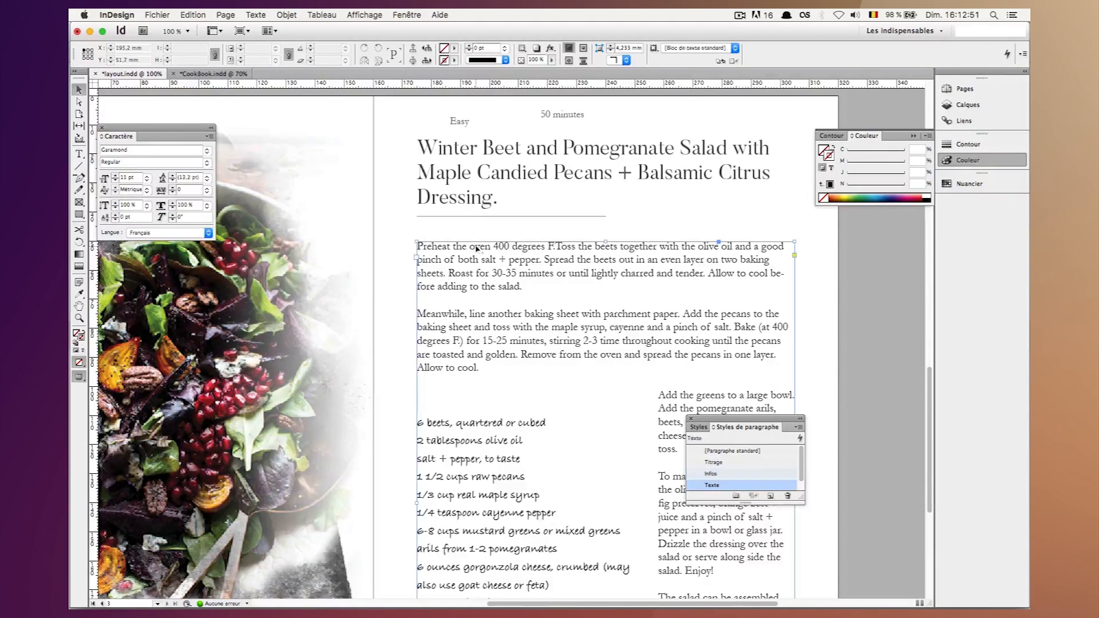
left_click(461, 123)
left_click(557, 118, "shift")
left_click_drag(556, 119, 522, 221)
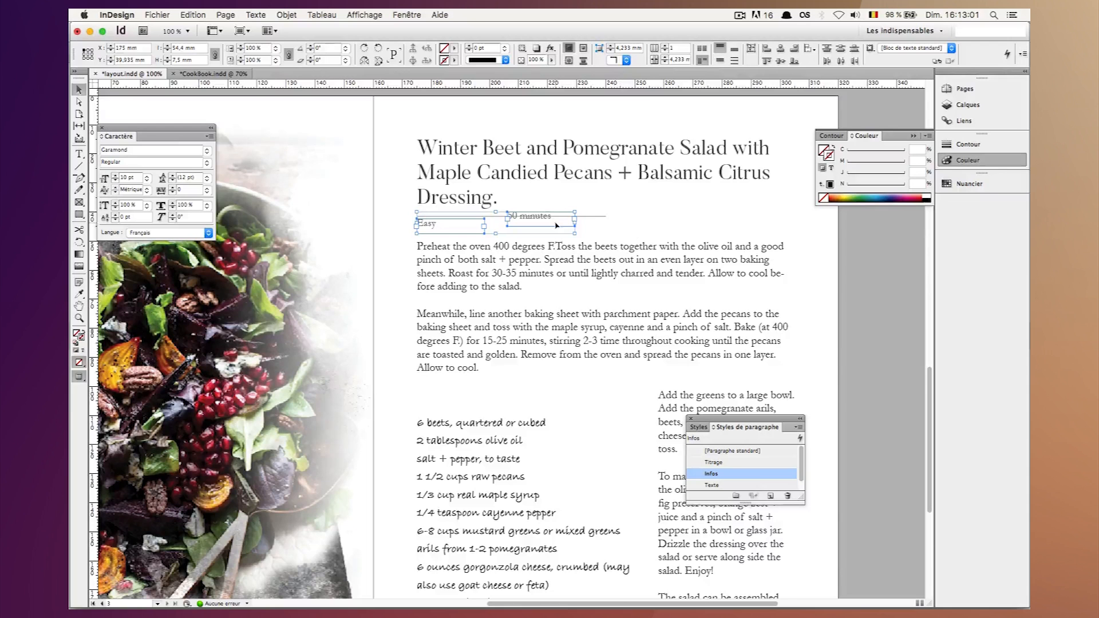
key("shift+Down")
key("shift+Right")
key("shift+Right")
key("shift+Right")
key("shift+Right")
key("shift+Right")
left_click(390, 206)
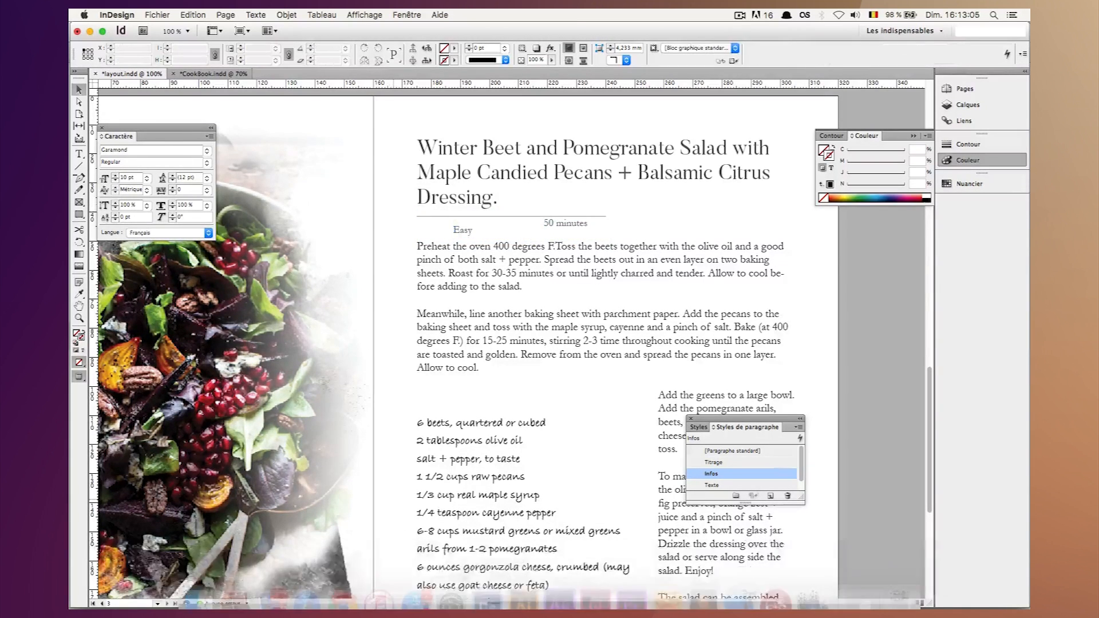
Switch to the icon document in Illustrator and inspect the grey star shape.
left_click(523, 585)
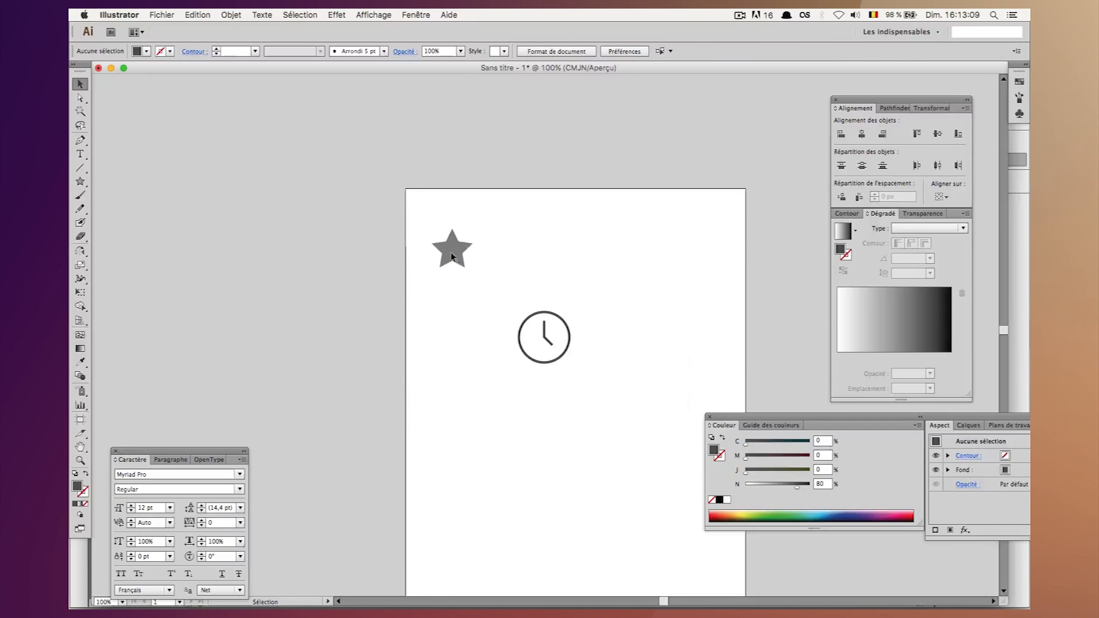
left_click(452, 257)
left_click(80, 182)
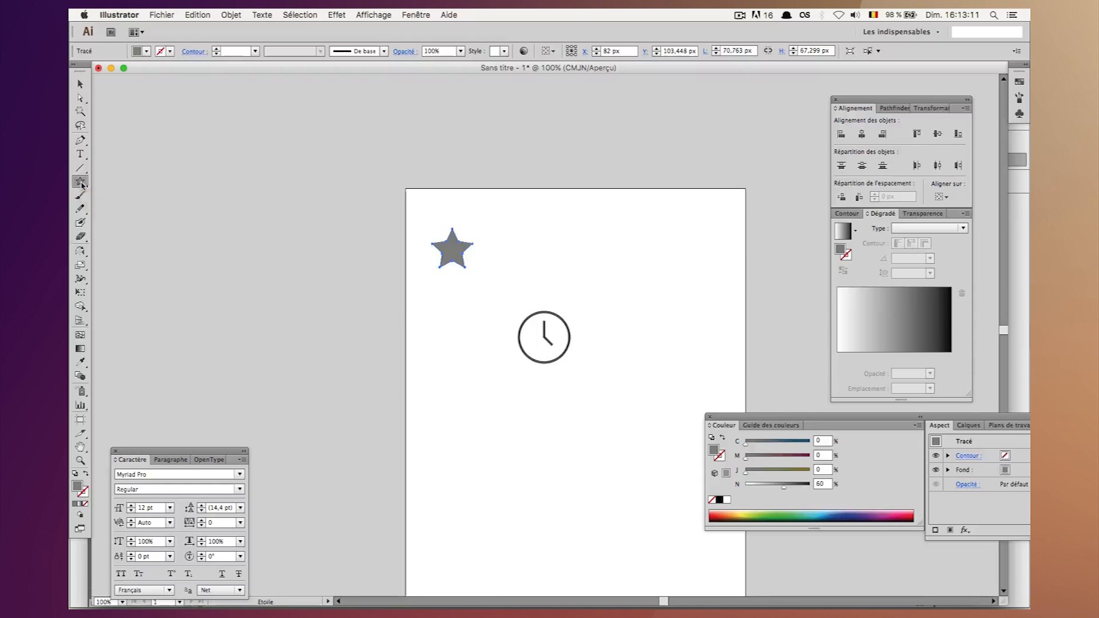
left_click(80, 85)
left_click(547, 369)
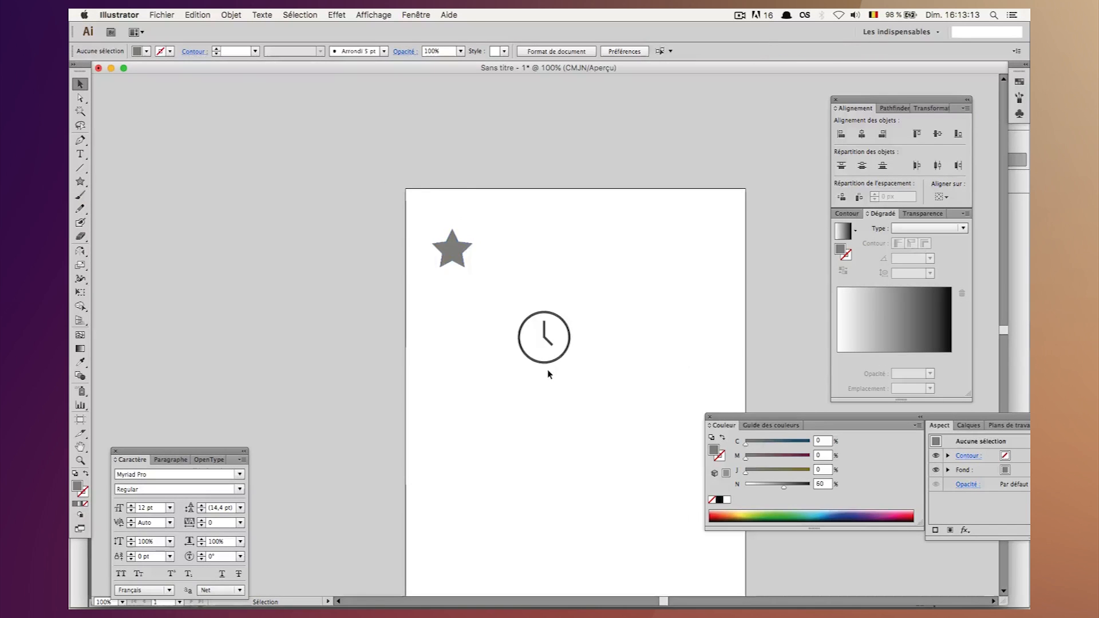
Draw a circle about 117 px in diameter below the star, in free space beside the clock icon.
scroll(547, 369, "down", 3)
left_click_drag(82, 186, 121, 206)
left_click_drag(440, 330, 507, 397)
left_click(80, 85)
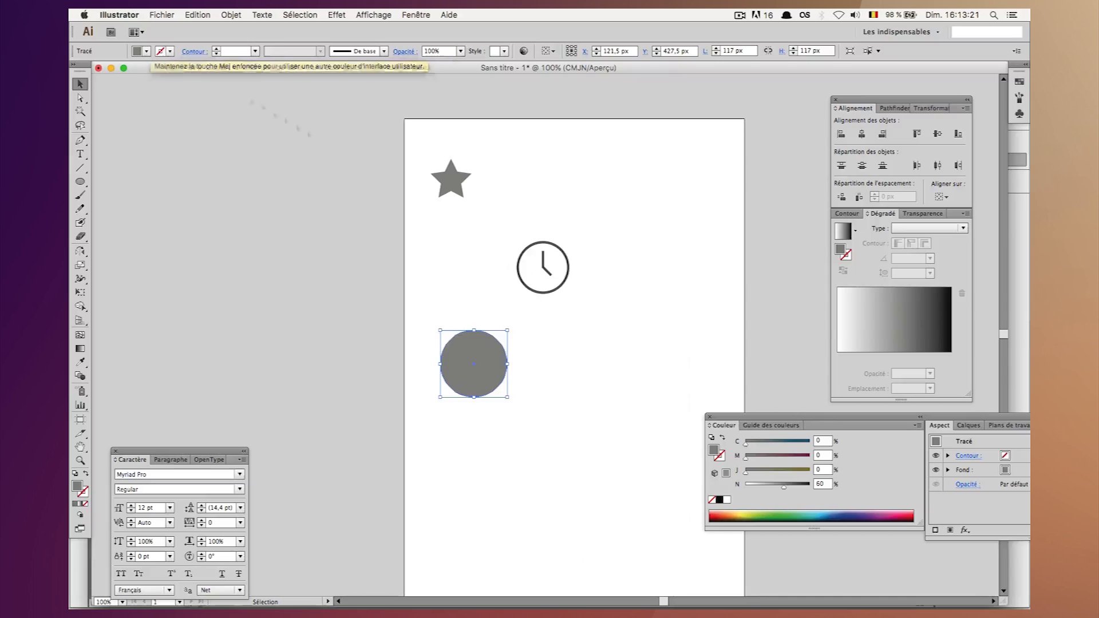
Remove the new circle's fill and give it a stroke coloured 80% black.
left_click(712, 499)
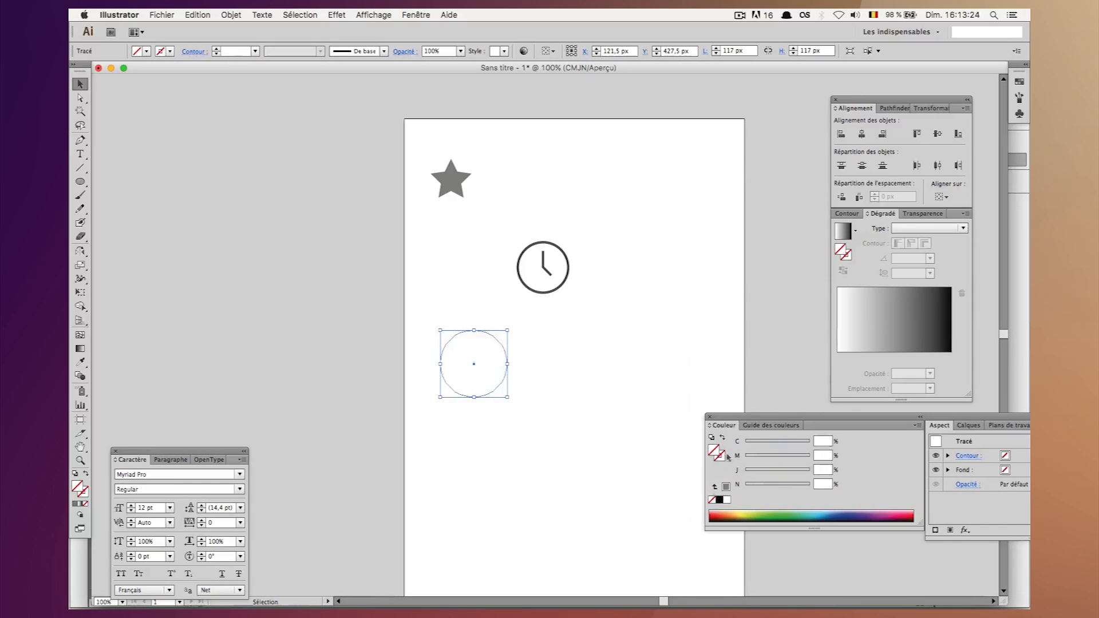
left_click(719, 499)
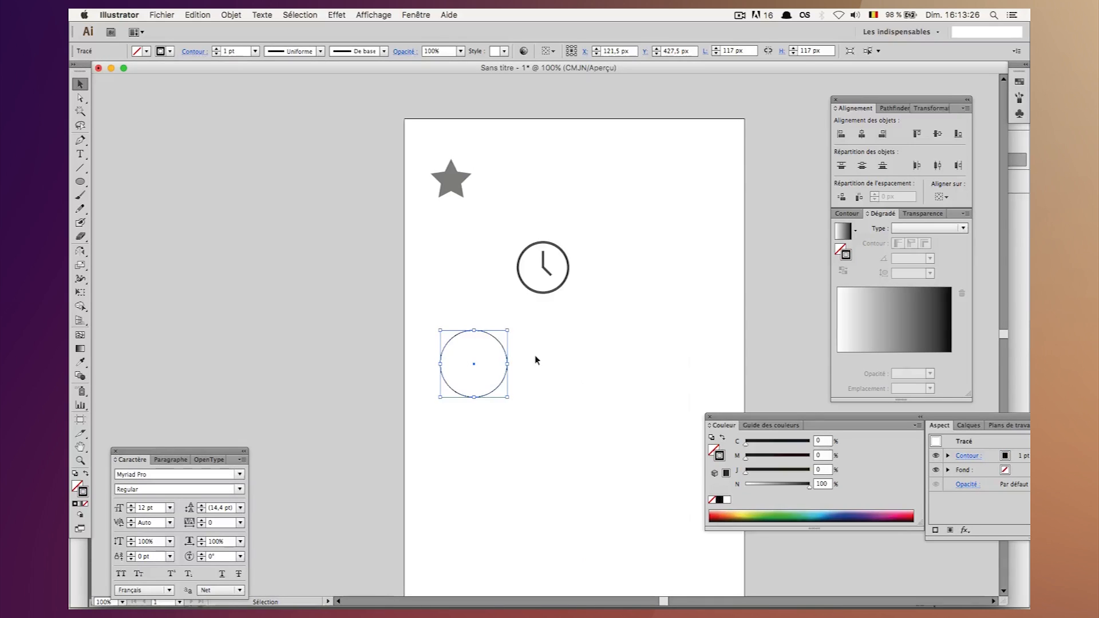
left_click(542, 297)
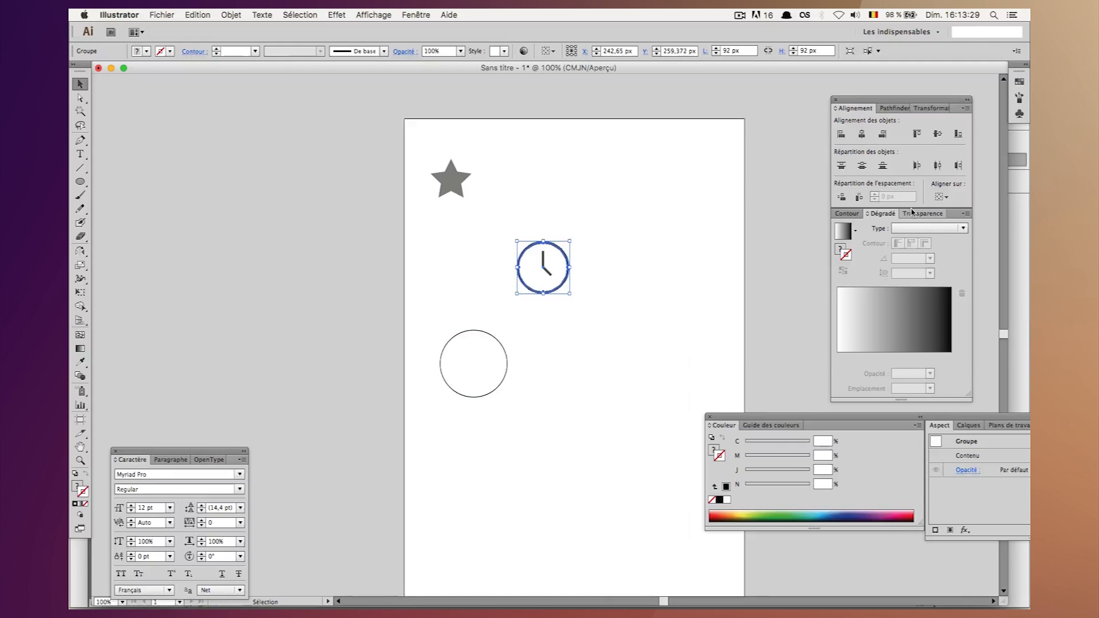
left_click(470, 334)
left_click(822, 484)
key("cmd+a")
type("80")
key("shift+Return")
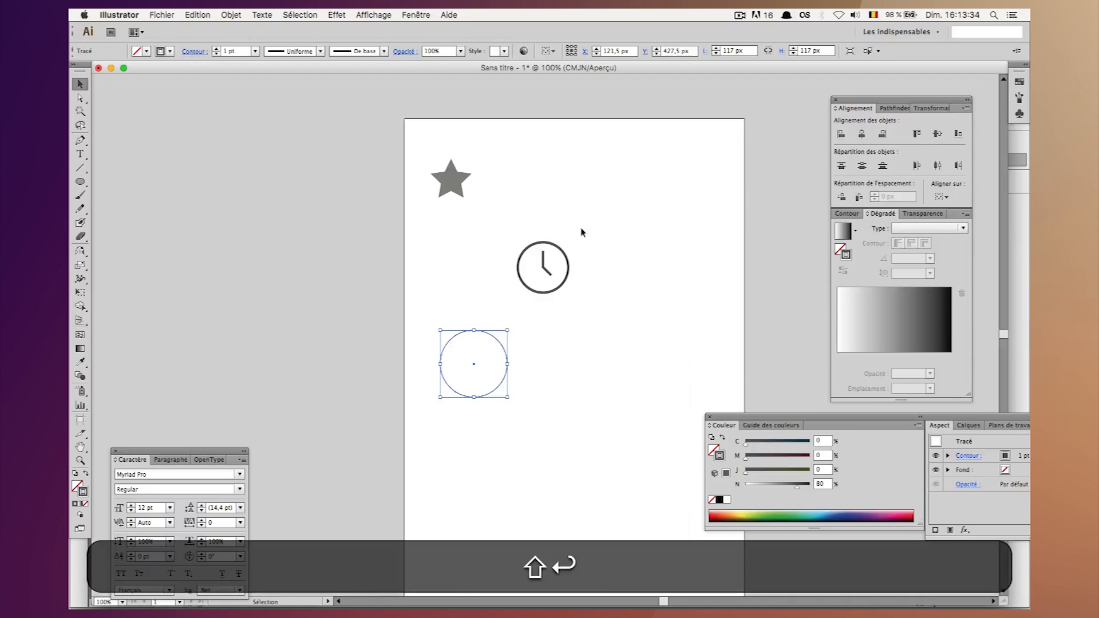
Set the circle's stroke weight to 5 pt.
left_click(231, 51)
type("5")
key("shift+BackSpace")
type("3")
key("shift+Return")
type("5")
key("shift+Return")
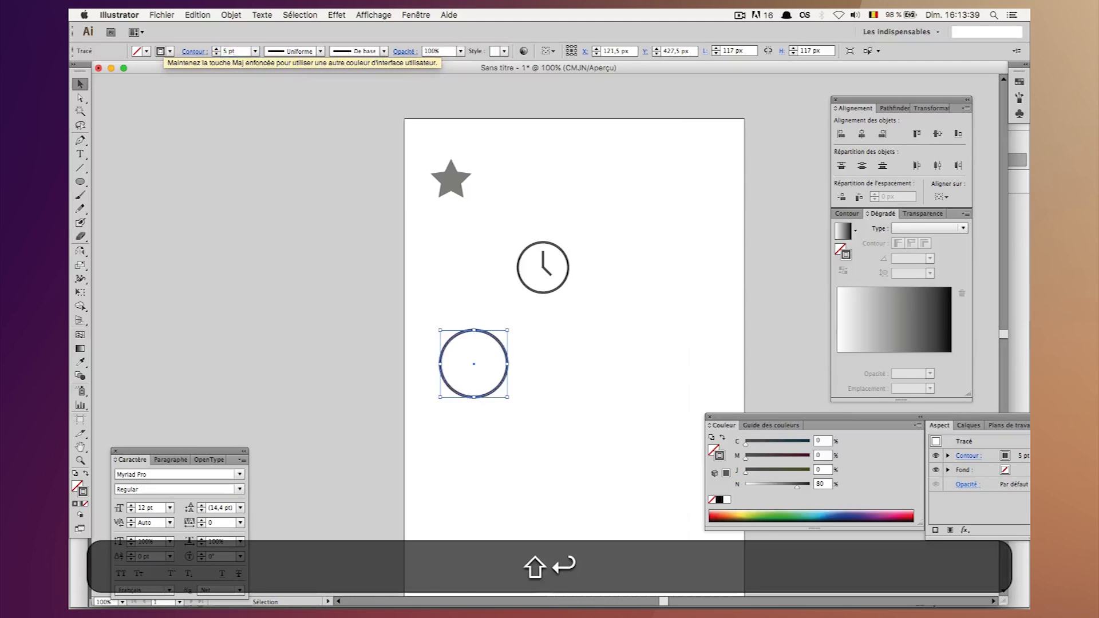
left_click(242, 222)
Draw a vertical clock hand about 39 px long upward from the circle's centre and display the stroke options.
key("super+equal")
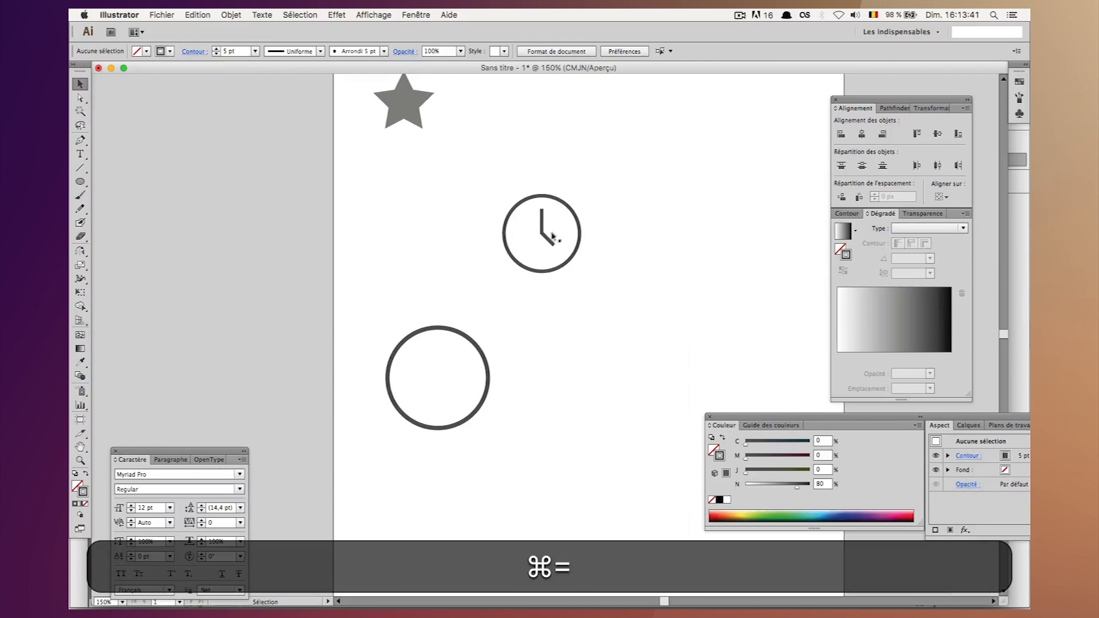
left_click(81, 181)
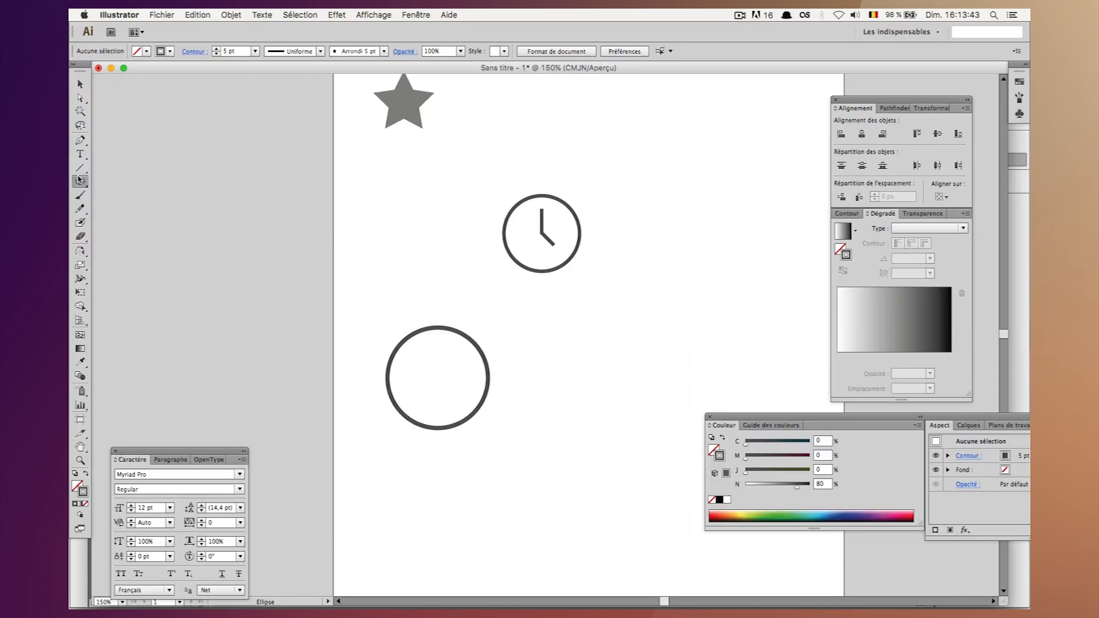
left_click(80, 169)
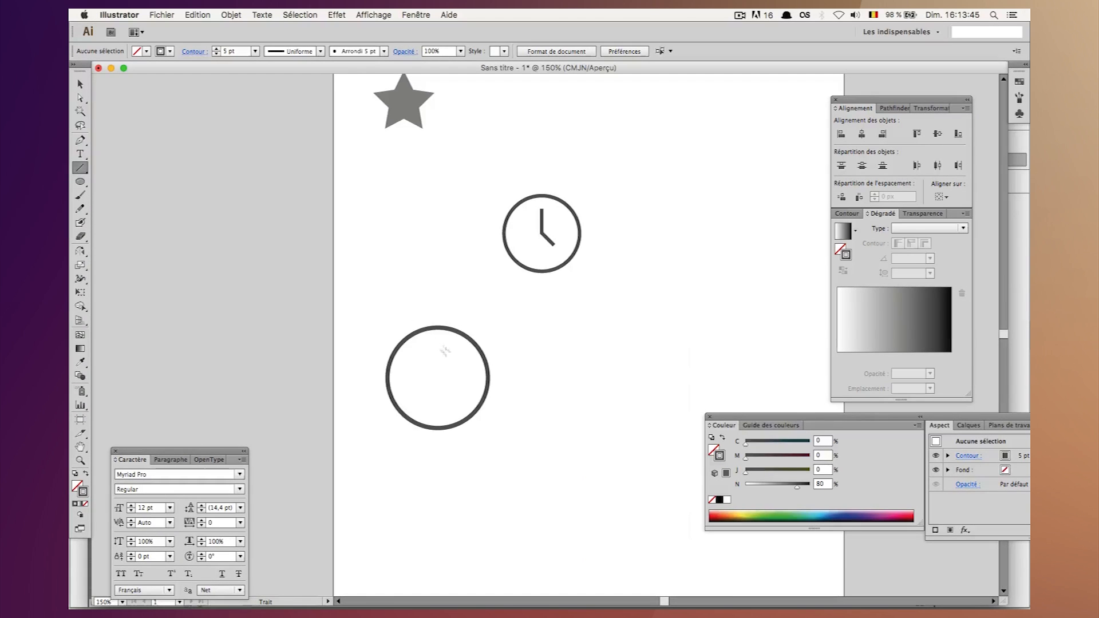
left_click_drag(439, 377, 439, 343)
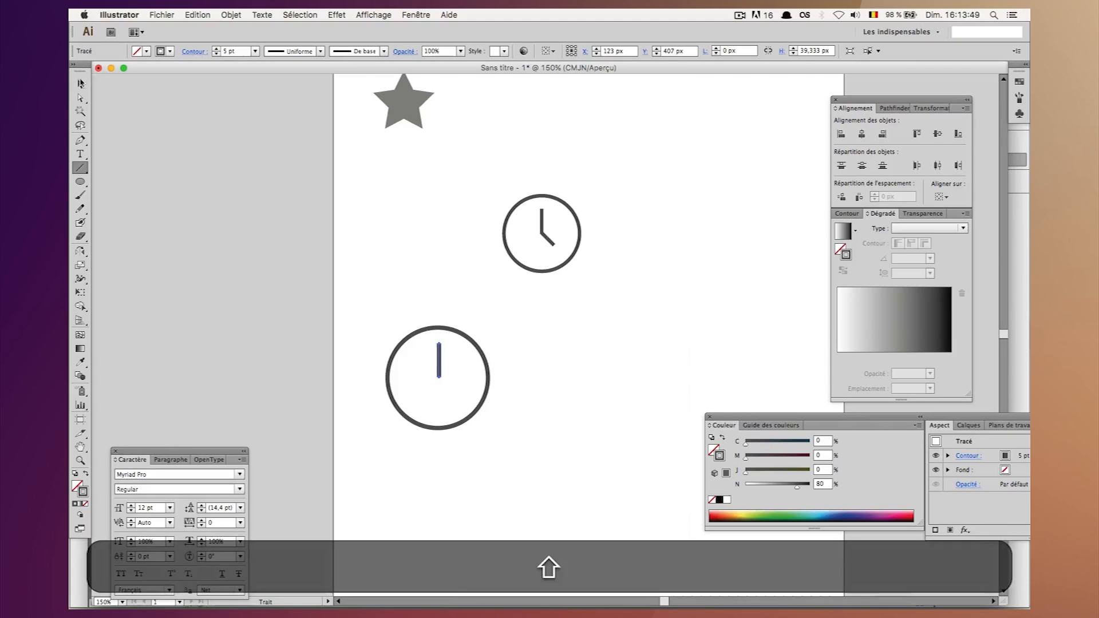
left_click(80, 84)
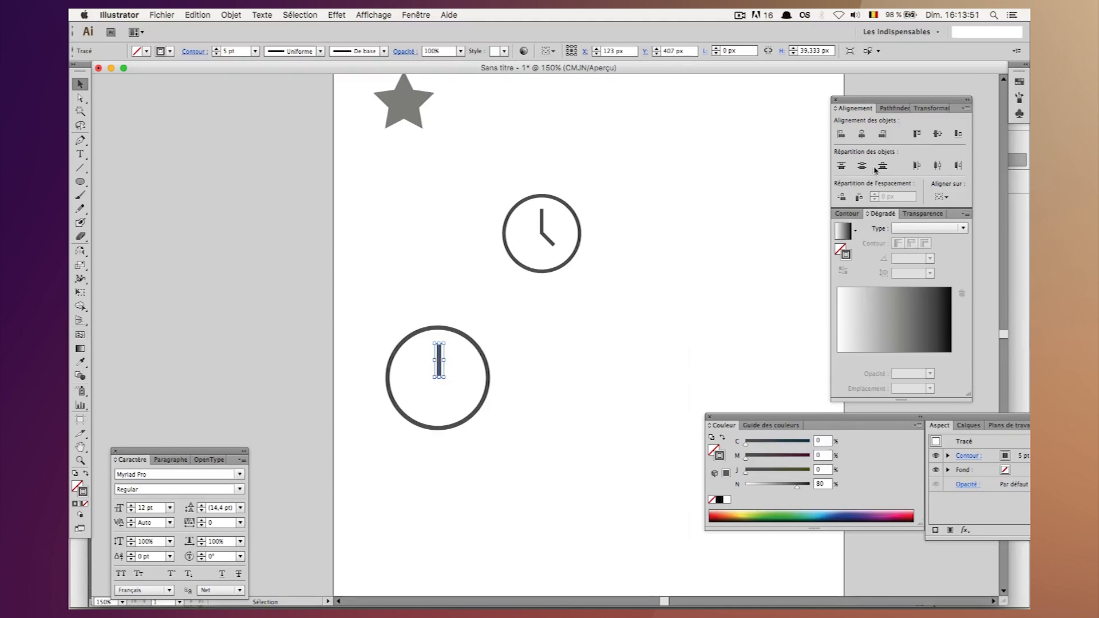
left_click_drag(999, 418, 945, 414)
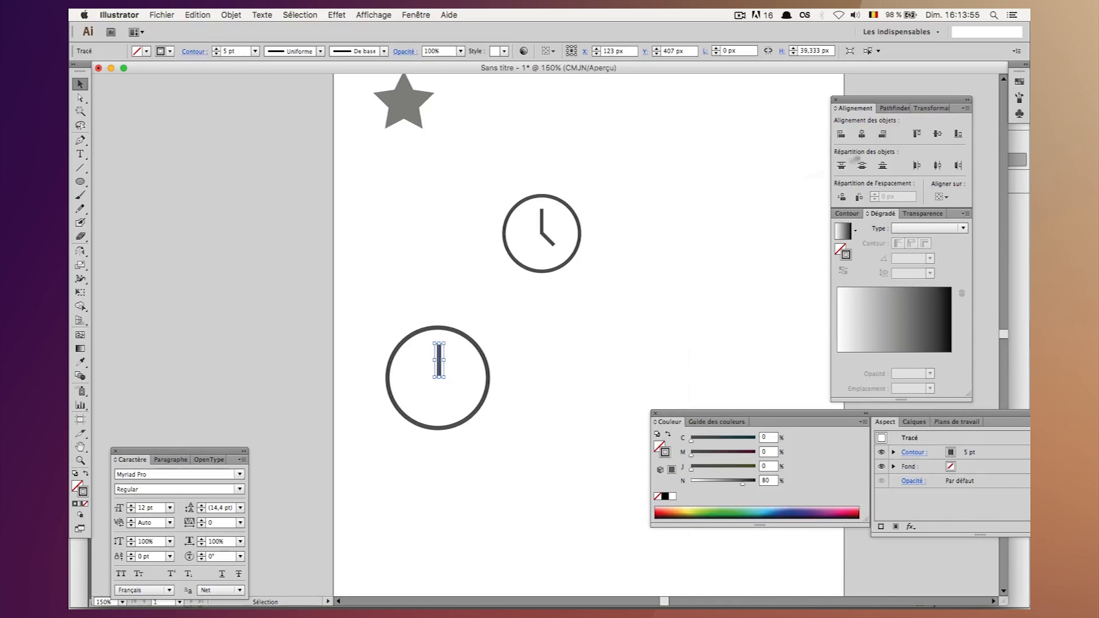
left_click(858, 215)
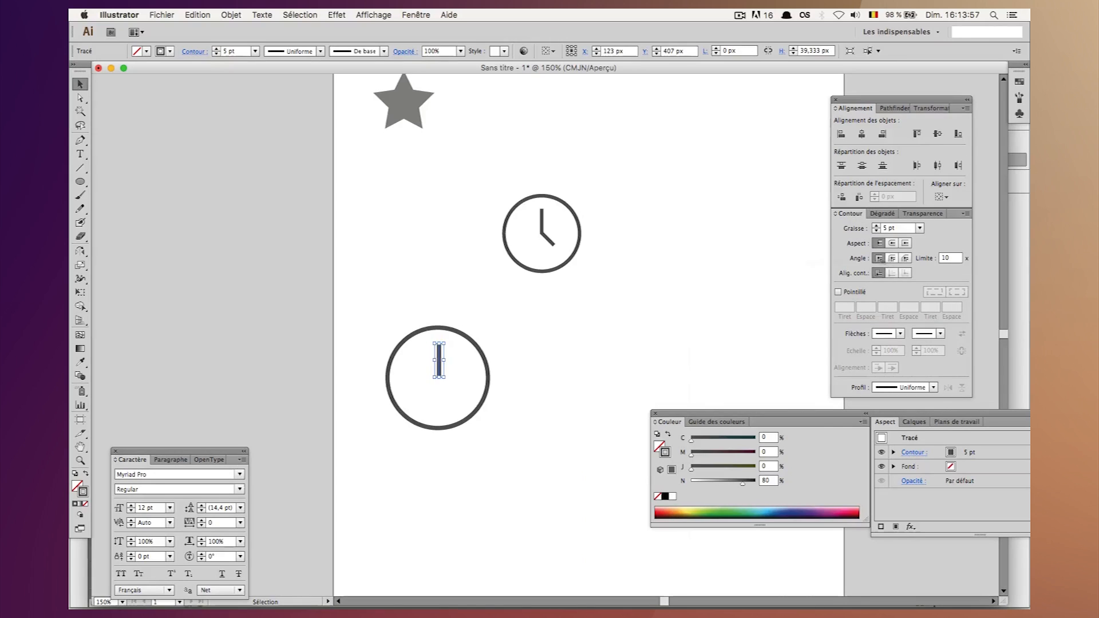
left_click(608, 319)
Duplicate the vertical hand in front, rotate the copy to a 45° diagonal and move it just below the original inside the circle.
key("super+equal")
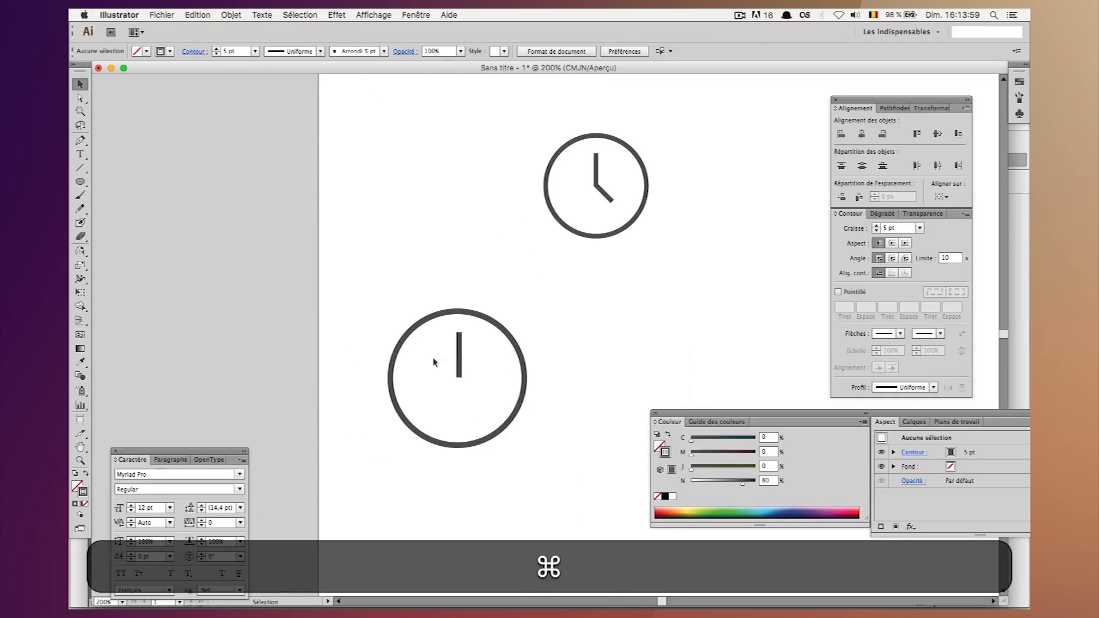
left_click(459, 358, "super")
key("super+c")
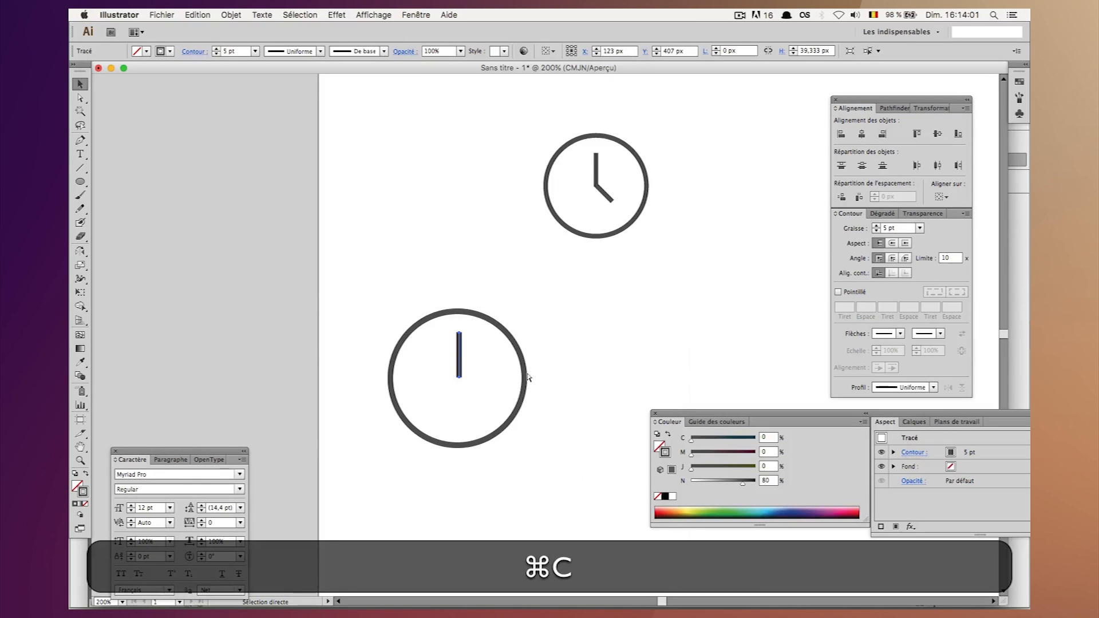
key("super+f")
left_click_drag(468, 332, 483, 395)
key("shift+Down")
key("shift+Down")
key("shift+Down")
key("shift+Right")
key("shift+Right")
key("shift+Left")
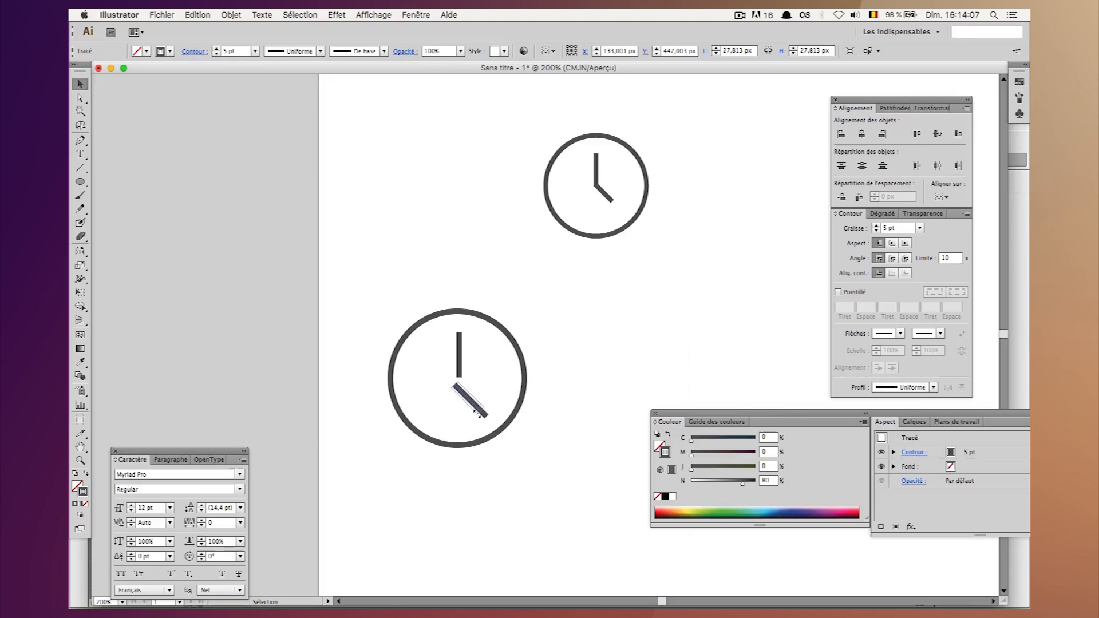
Scale the diagonal hand down to about 18.7 x 18.7 px and set its stroke weight to 5 pt.
left_click(475, 405, "shift")
left_click_drag(475, 406, 475, 406)
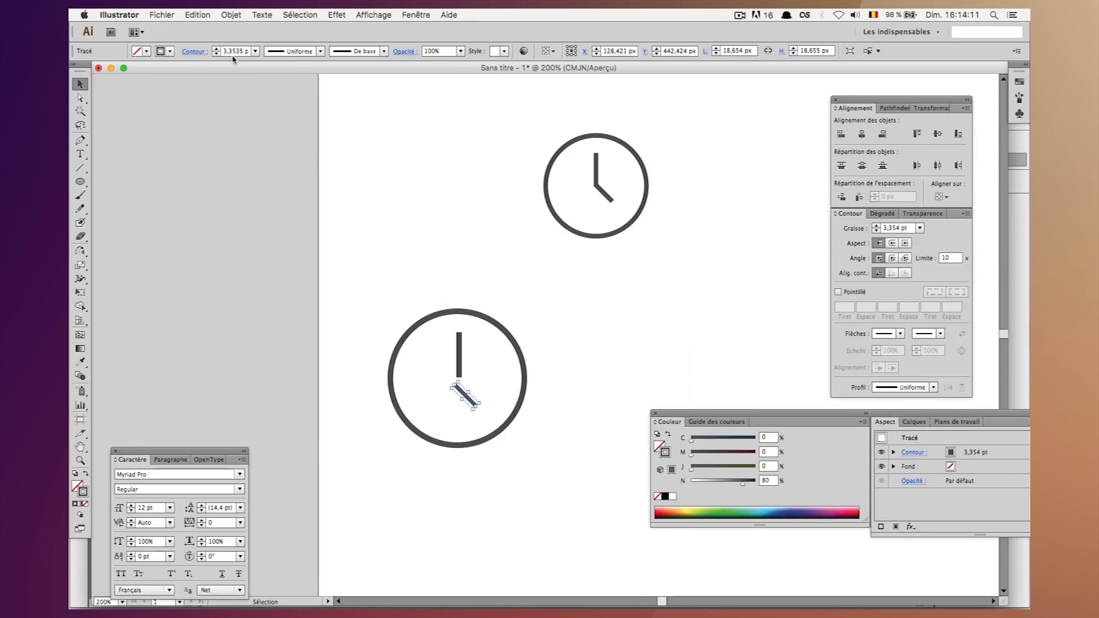
key("super+a")
type("5")
key("shift+Return")
left_click(409, 242)
Move the diagonal hand so its upper end joins the vertical hand's lower end in a clean corner.
key("super+equal")
key("super+equal")
key("super+equal")
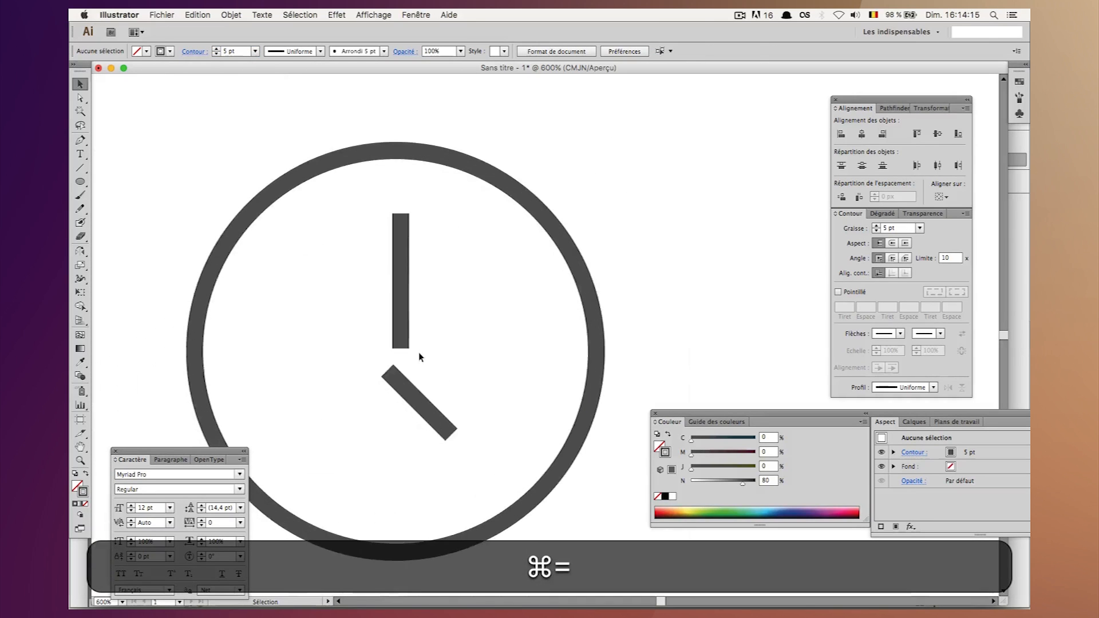
left_click(415, 402)
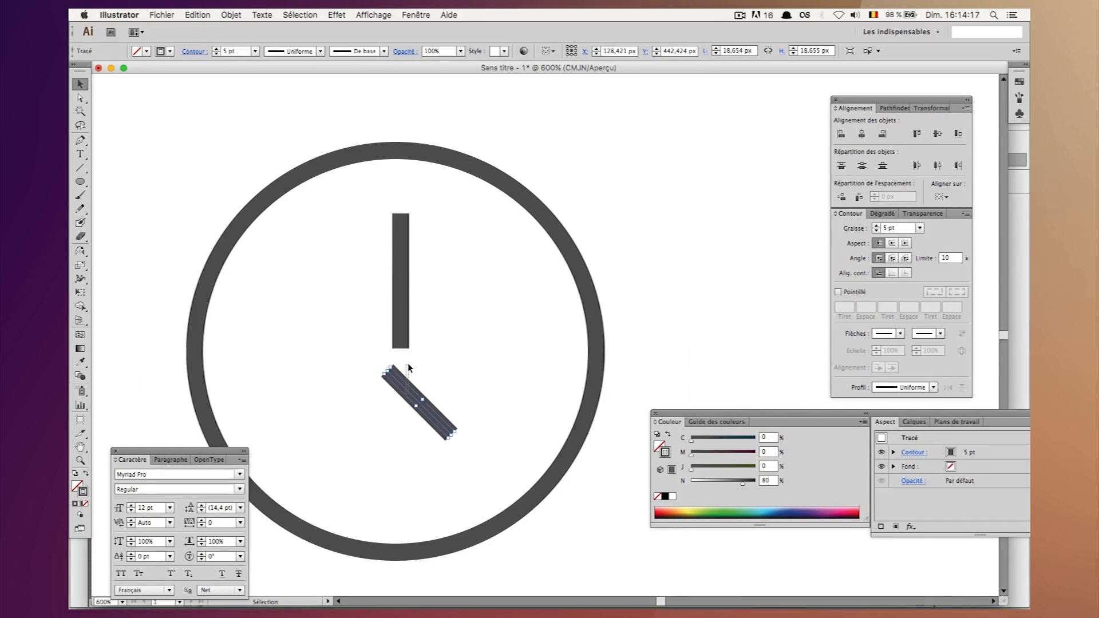
left_click_drag(404, 389, 415, 356)
key("super+equal")
key("super+equal")
key("super+equal")
key("super+equal")
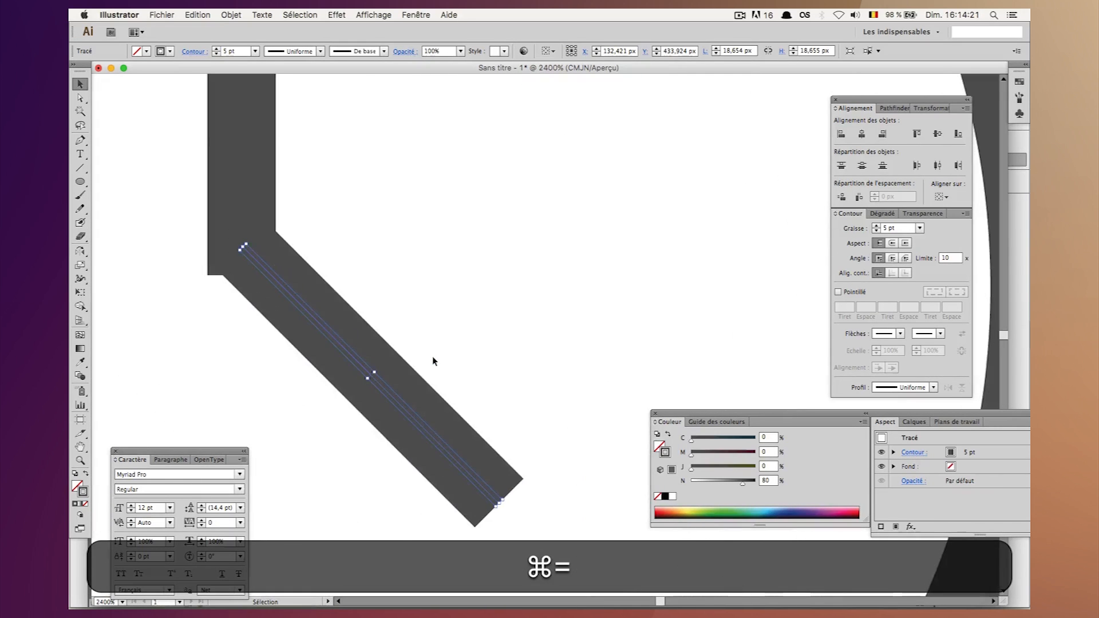
left_click_drag(304, 314, 292, 317)
left_click(291, 316)
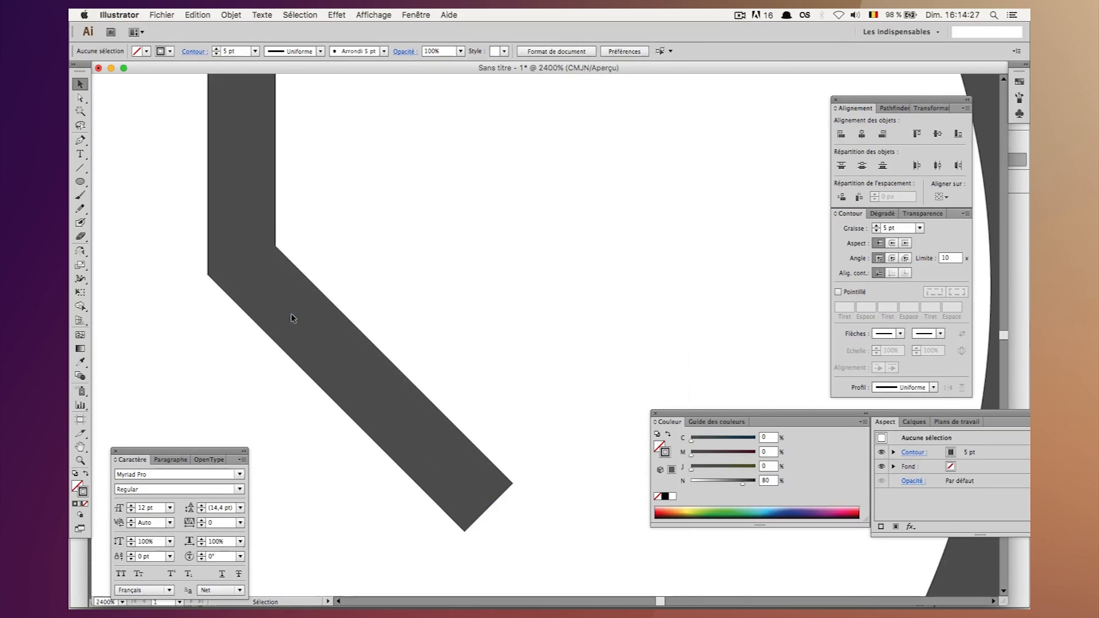
Group the two clock hands and nudge the group slightly left to centre it in the circle.
key("super+minus")
key("super+minus")
key("super+minus")
key("super+minus")
key("super+minus")
key("super+minus")
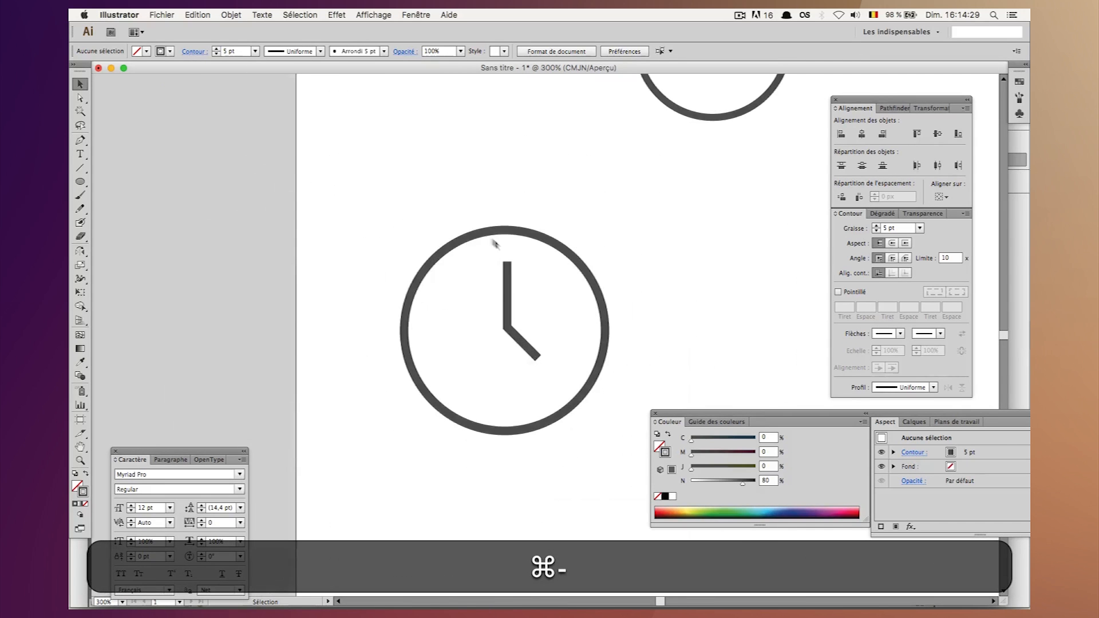
left_click(523, 344, "shift")
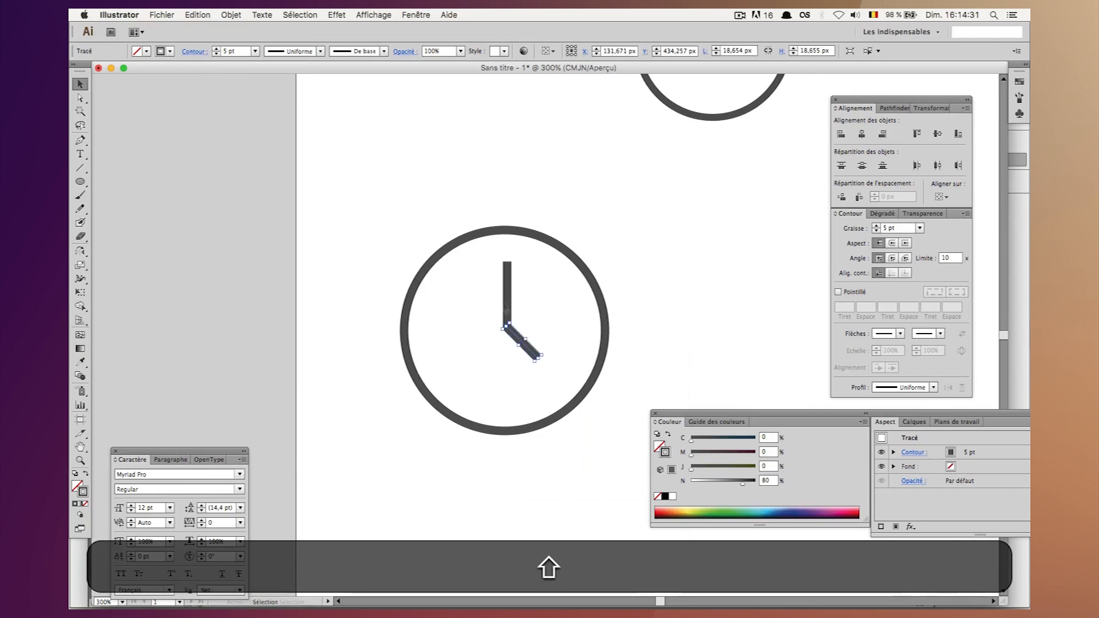
left_click(507, 305, "shift")
key("super+shift+g")
key("super+g")
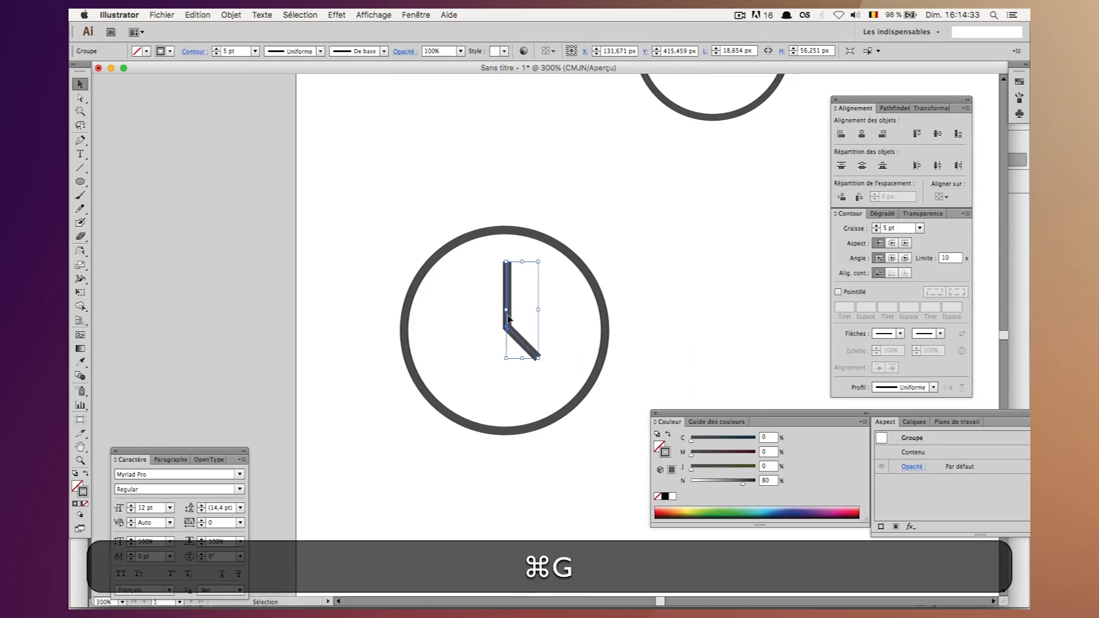
key("Left")
key("Left")
key("Left")
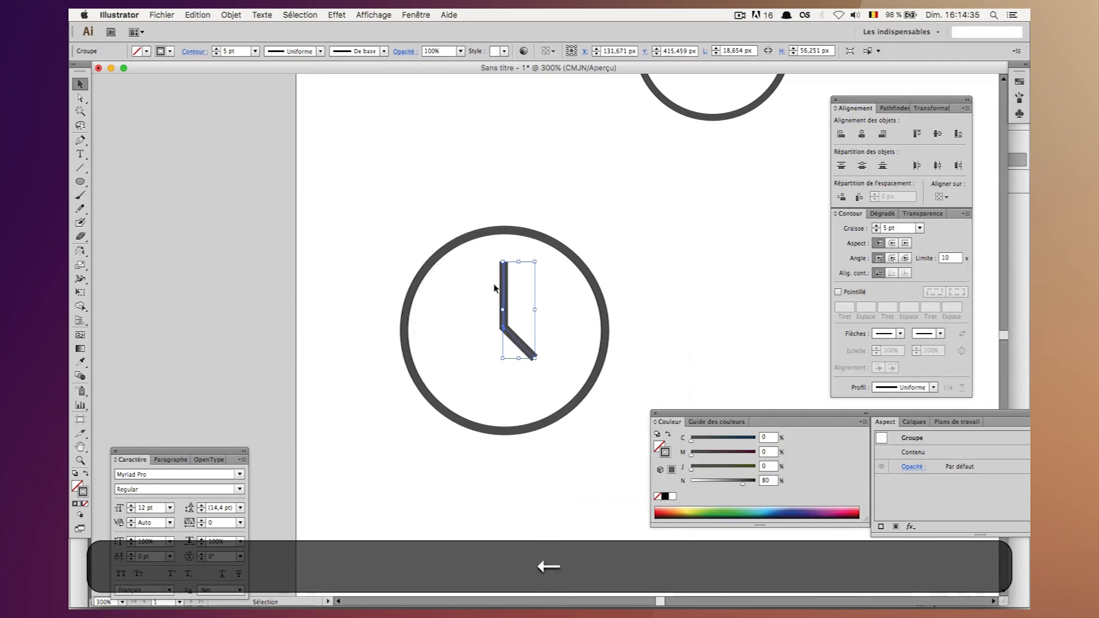
Show the rulers and place one vertical and one horizontal guide through the centre of the clock circle.
left_click(464, 243)
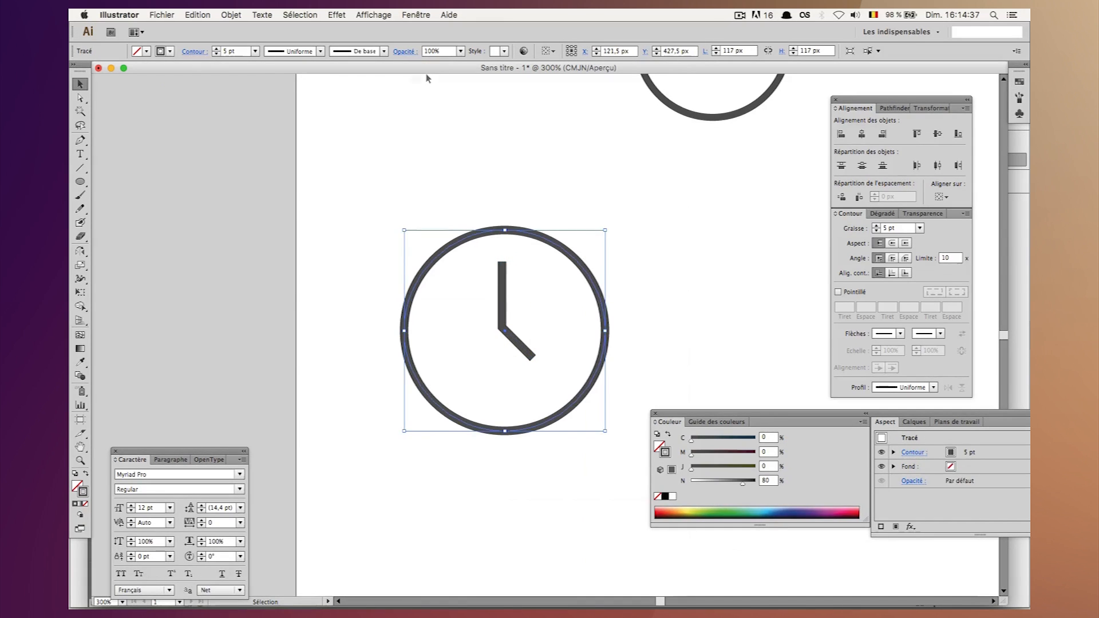
left_click(415, 15)
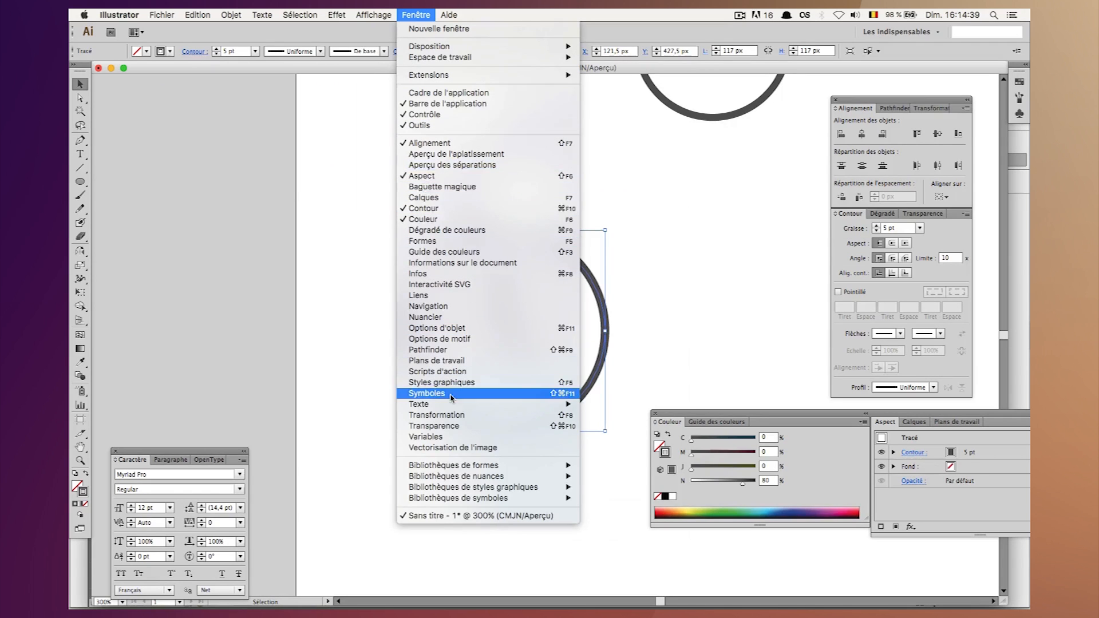
left_click(462, 415)
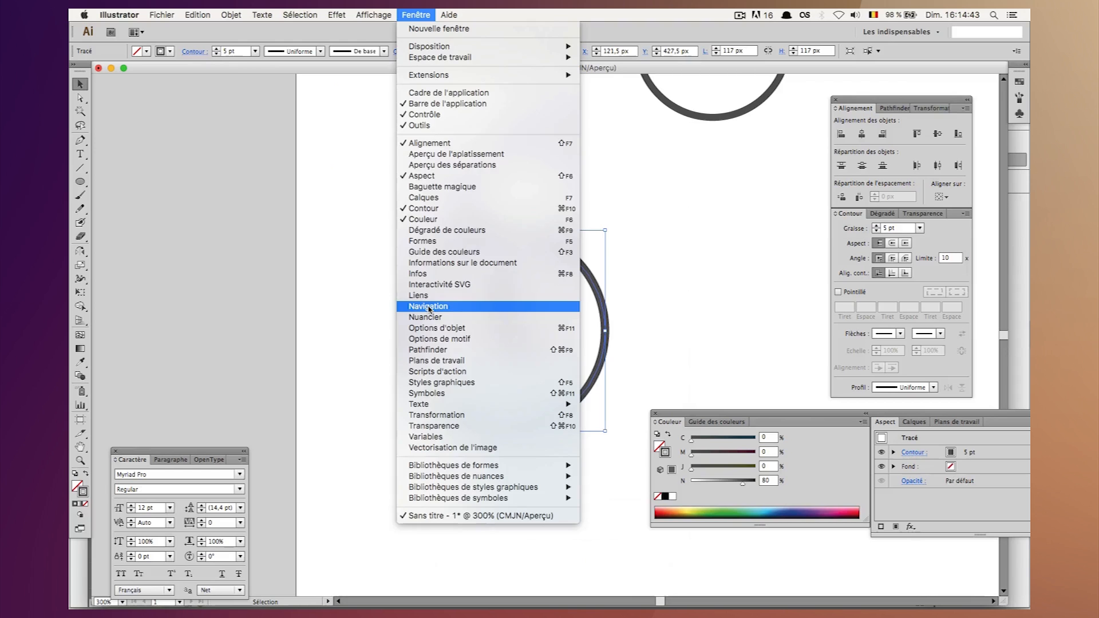
mouse_move(359, 12)
mouse_move(414, 330)
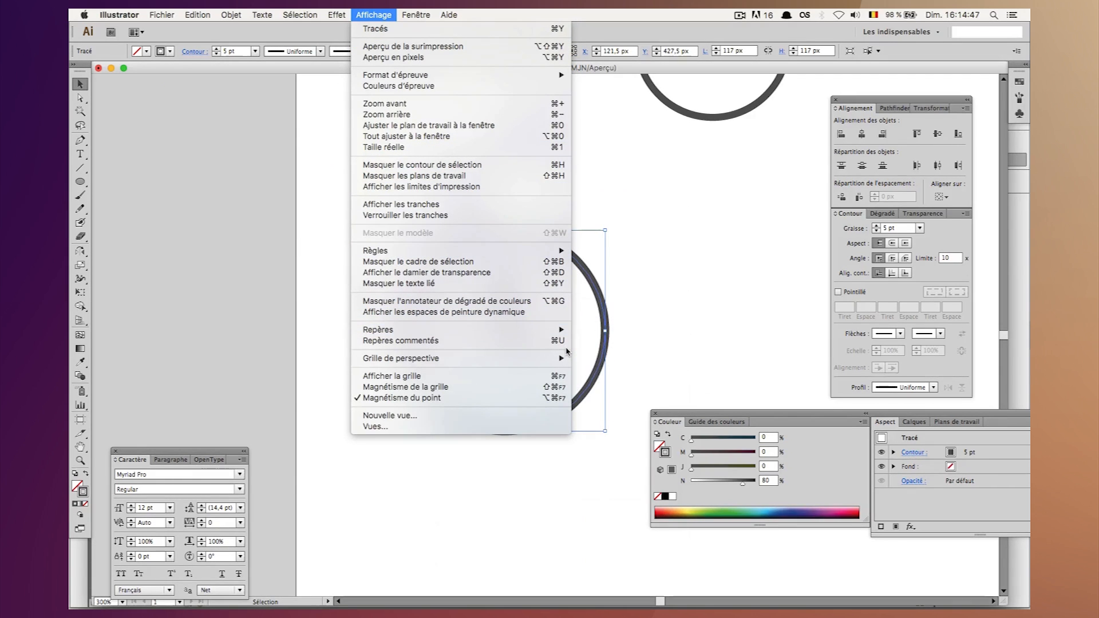
mouse_move(550, 251)
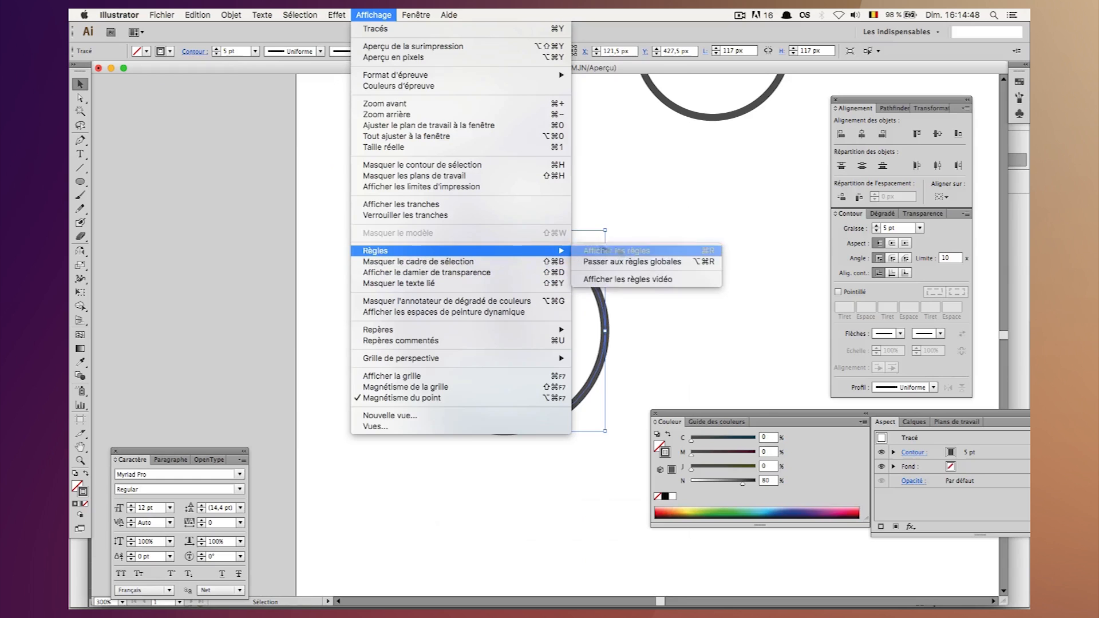
left_click(632, 250)
left_click_drag(96, 157, 505, 264)
left_click(440, 264)
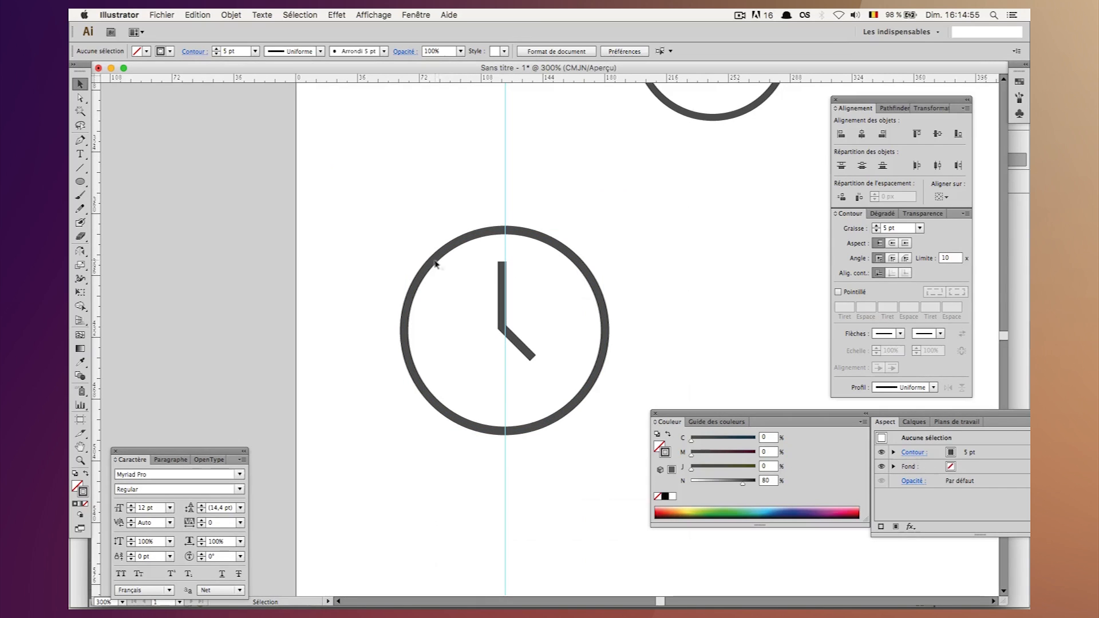
left_click(434, 262)
left_click_drag(441, 83, 524, 329)
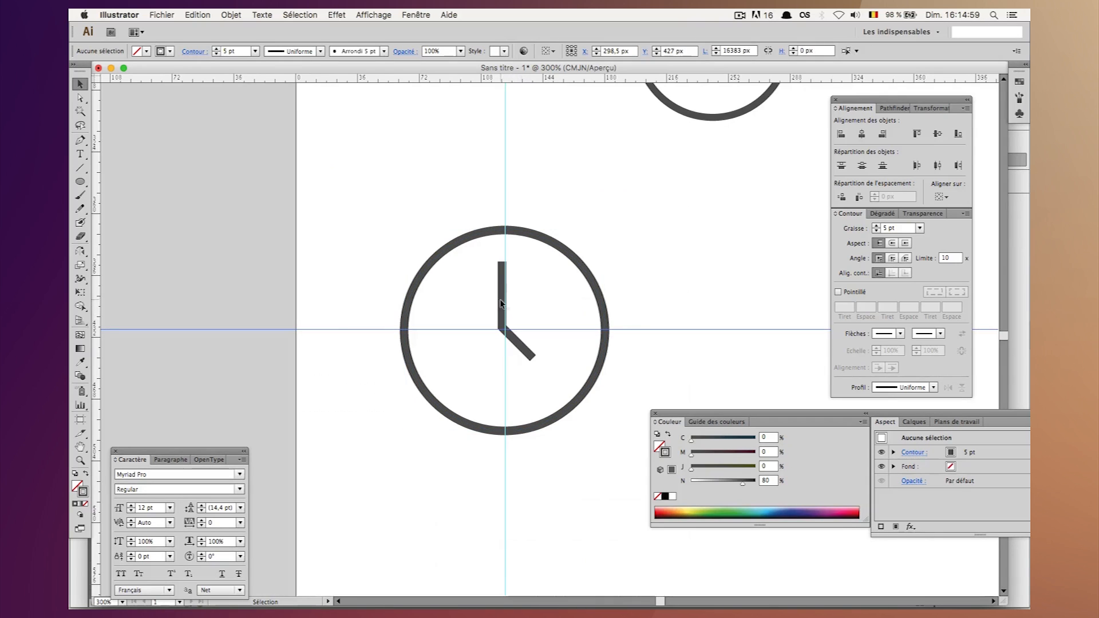
Nudge the group of clock hands so their joint sits on the intersection of the two guides.
left_click(500, 300)
left_click(502, 299)
key("Down")
key("shift+Down")
key("Right")
key("Right")
key("Up")
key("Up")
key("shift+Up")
key("Down")
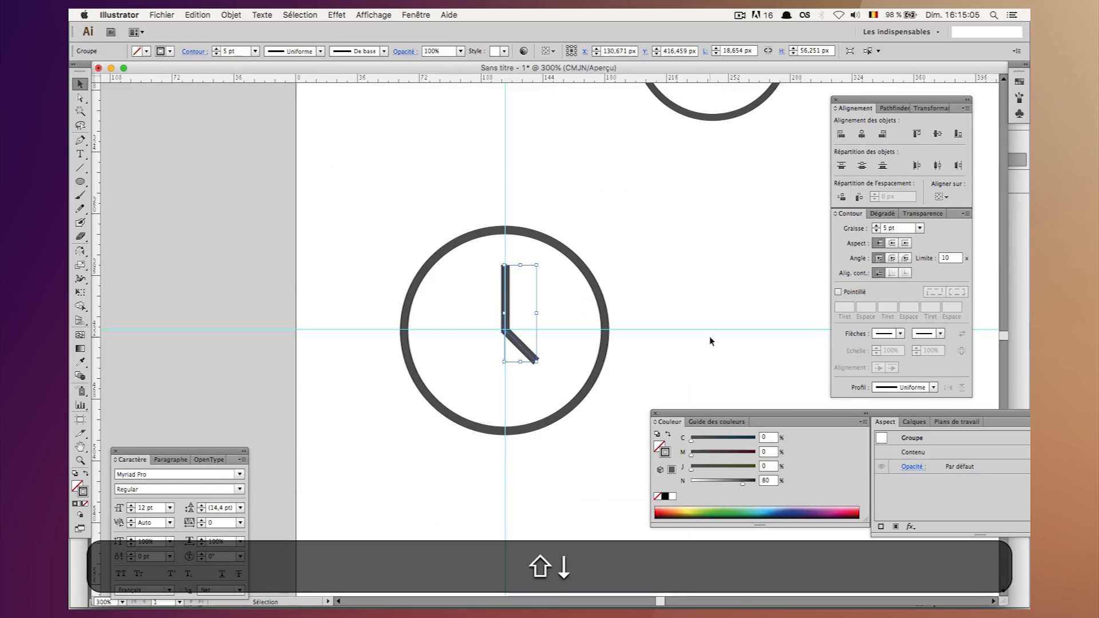
key("Right")
key("Left")
Delete the horizontal and vertical guides crossing the clock.
left_click_drag(675, 233, 733, 412)
key("BackSpace")
left_click_drag(563, 174, 394, 140)
key("BackSpace")
Group the large clock's circle and hands into a single object.
left_click_drag(325, 257, 611, 475)
key("super+g")
left_click(699, 294)
key("super+minus")
key("super+minus")
key("super+minus")
scroll(698, 292, "up", 3)
scroll(698, 293, "right", 1)
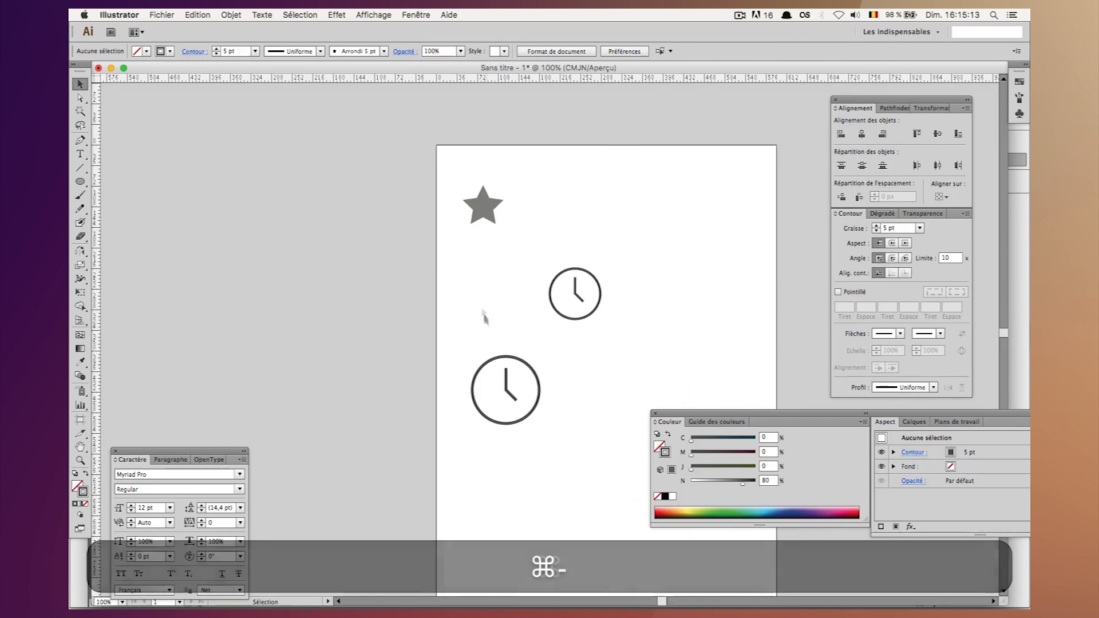
Convert the strokes of the large grouped clock into outlined filled shapes.
left_click_drag(476, 337, 541, 417)
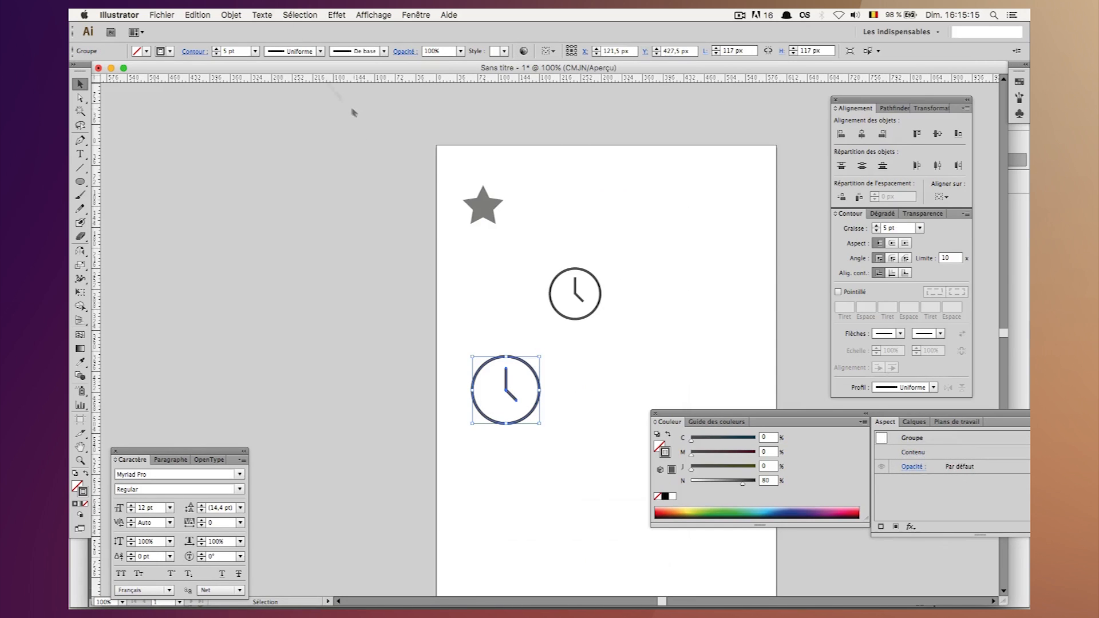
left_click(262, 14)
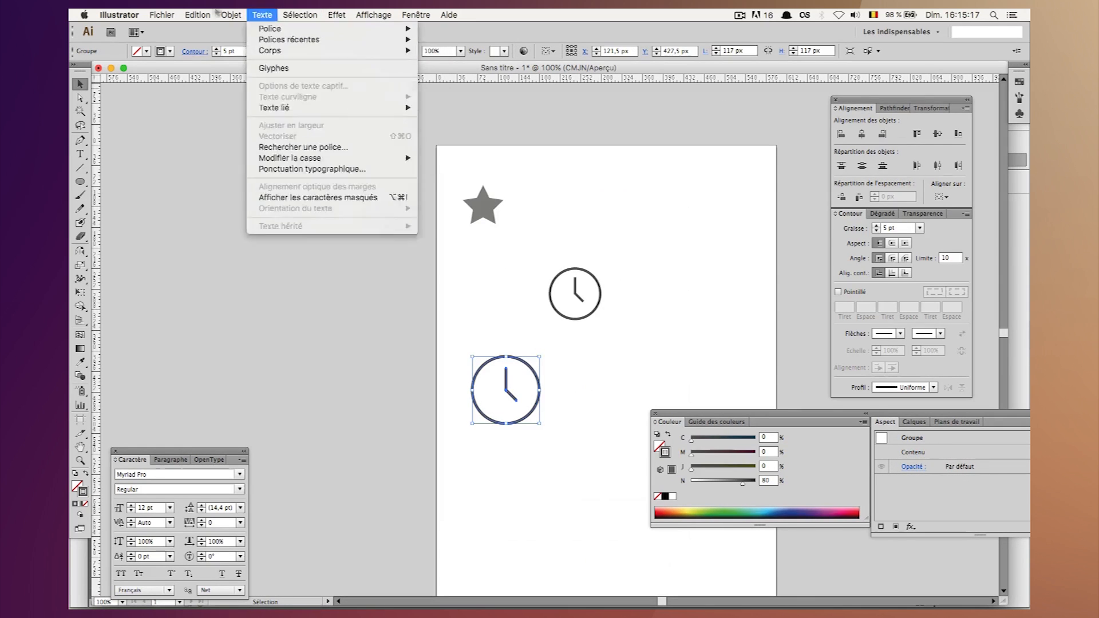
mouse_move(222, 13)
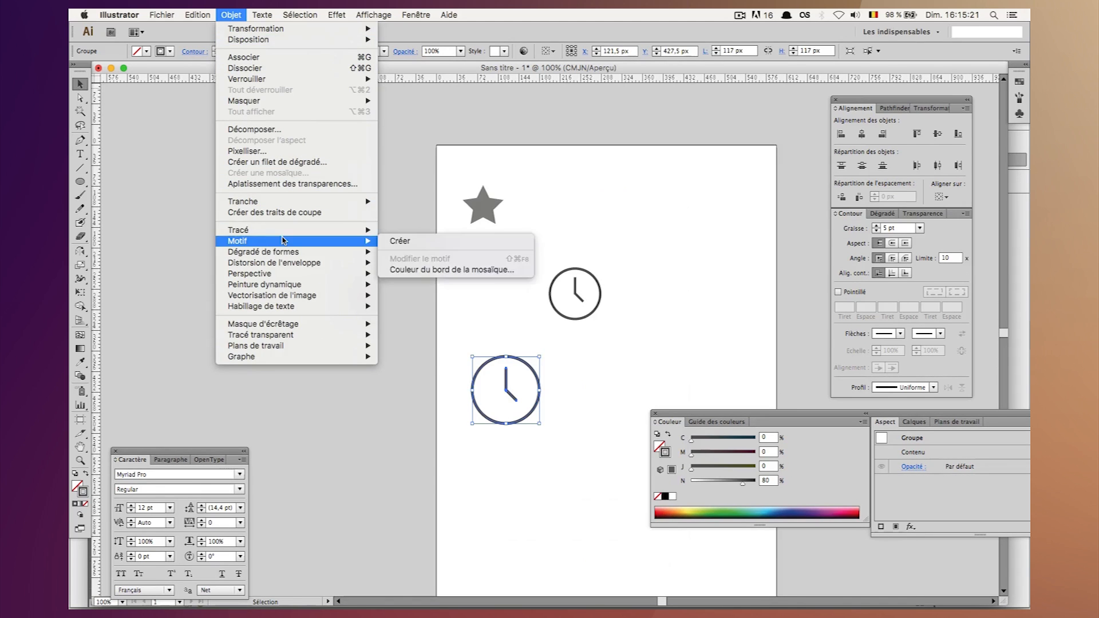
mouse_move(287, 229)
left_click(441, 259)
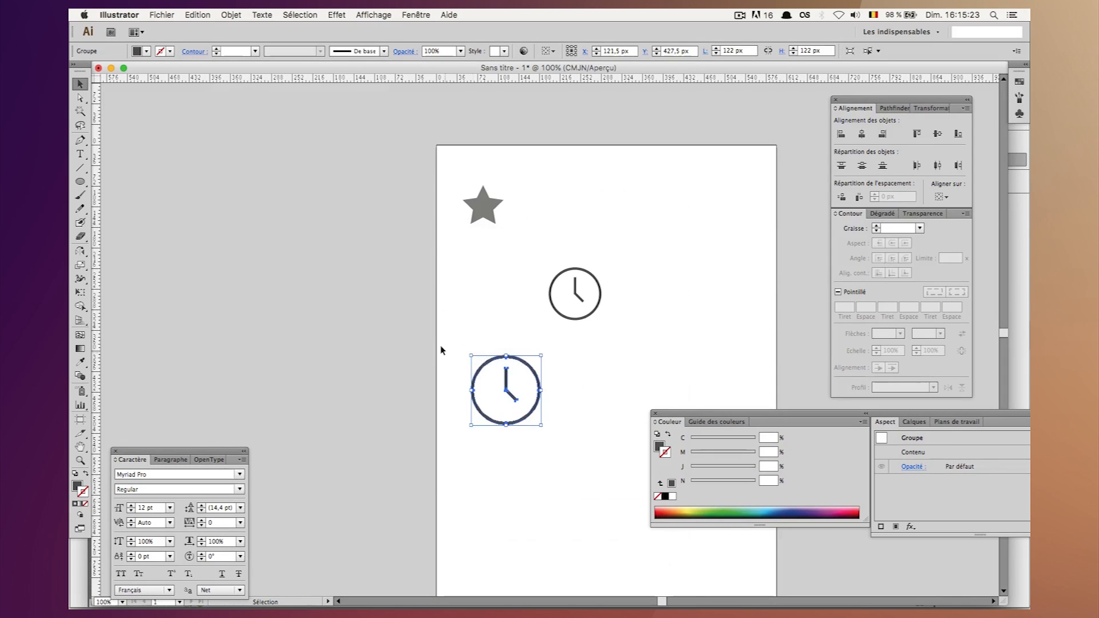
left_click(441, 345)
Copy the outlined clock, switch to InDesign and paste it into the recipe layout.
left_click(508, 386)
key("super+c")
left_click(613, 585)
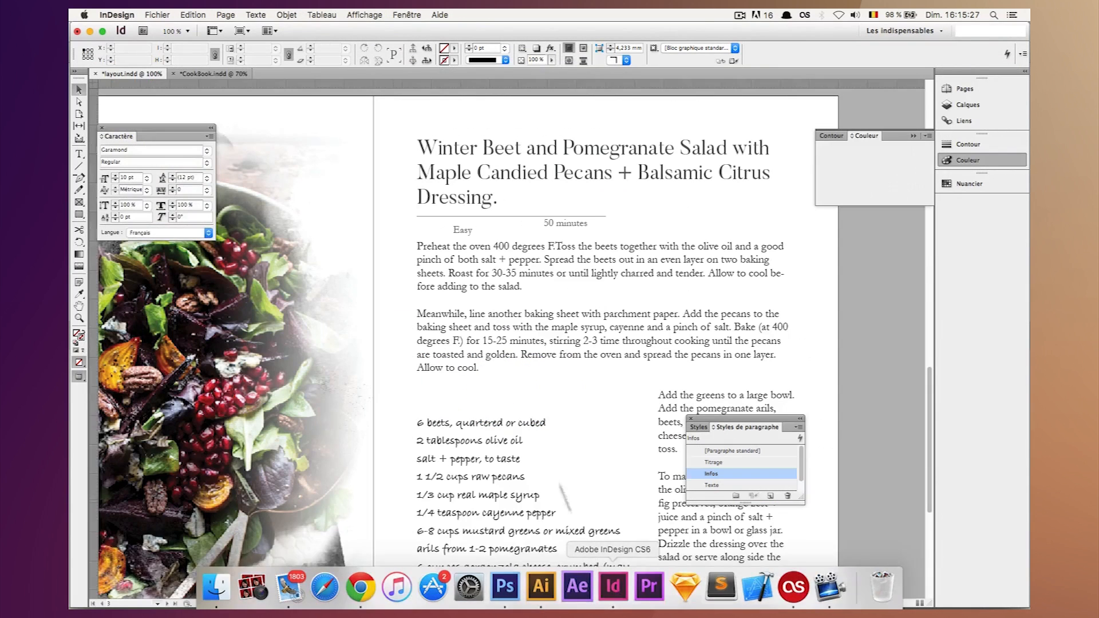
key("super+v")
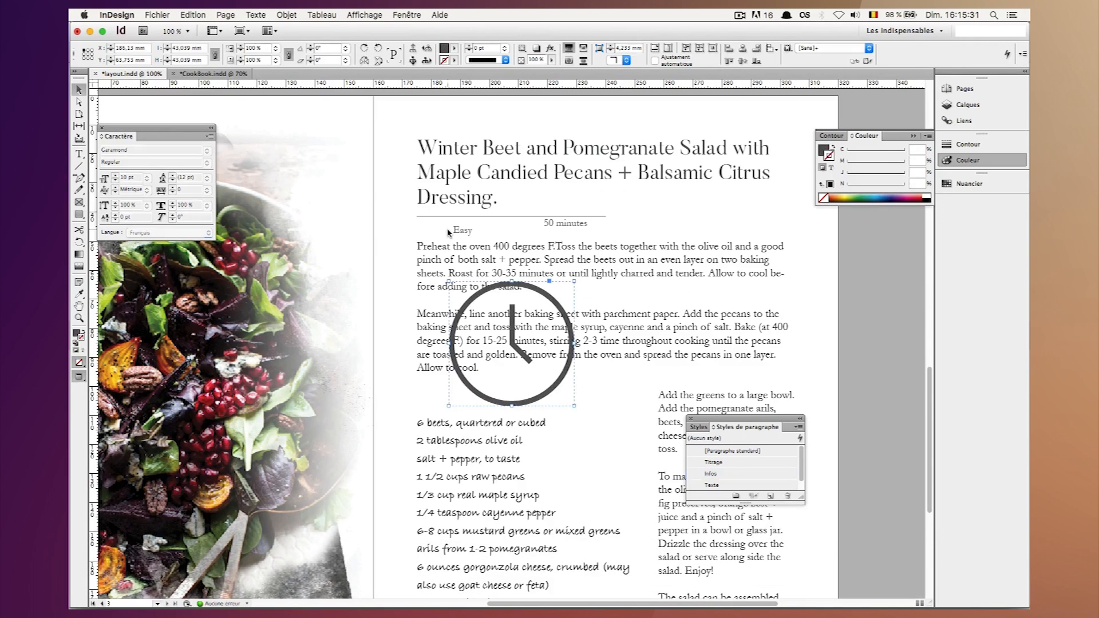
Resize the pasted clock proportionally to 4,875 mm wide and position it beneath the title divider, left of the "Easy" label.
left_click_drag(519, 353, 495, 268)
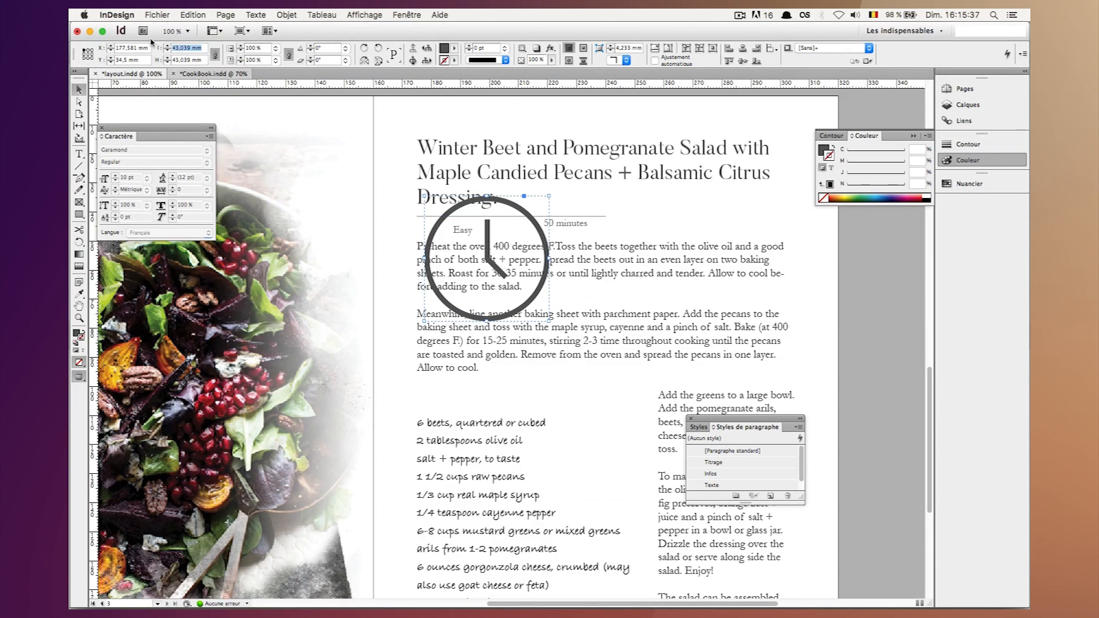
type("4")
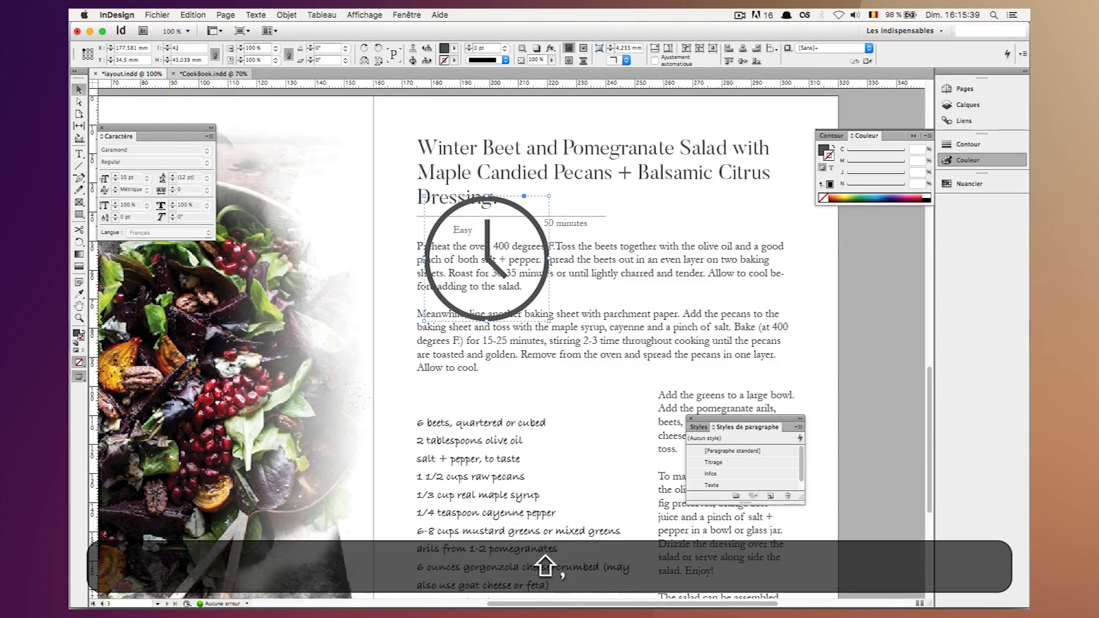
type(",875")
key("Return")
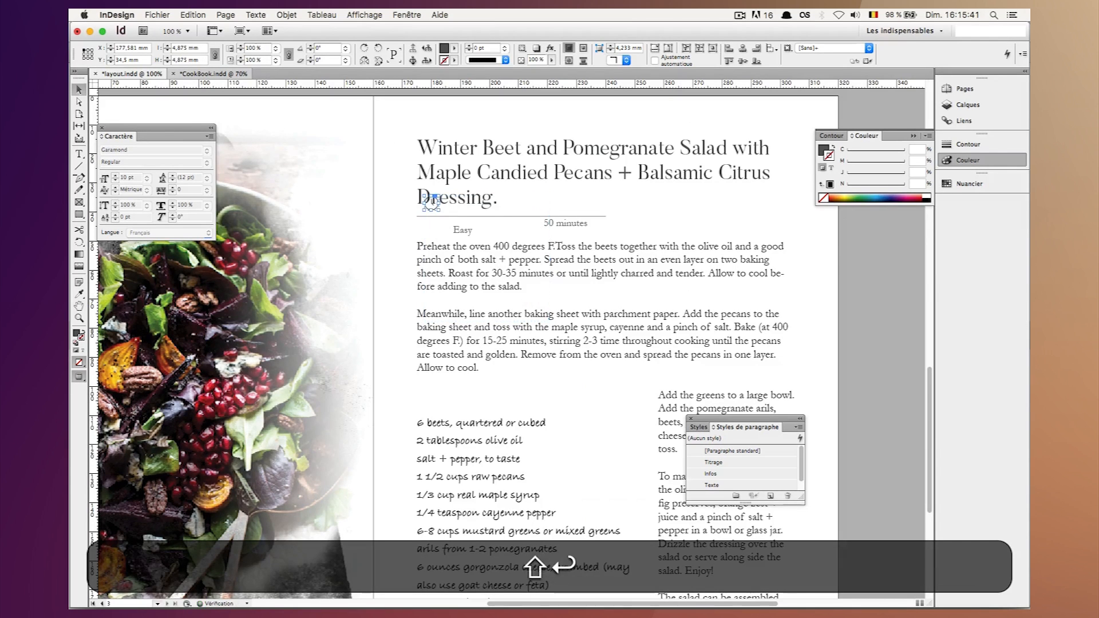
key("shift+Down")
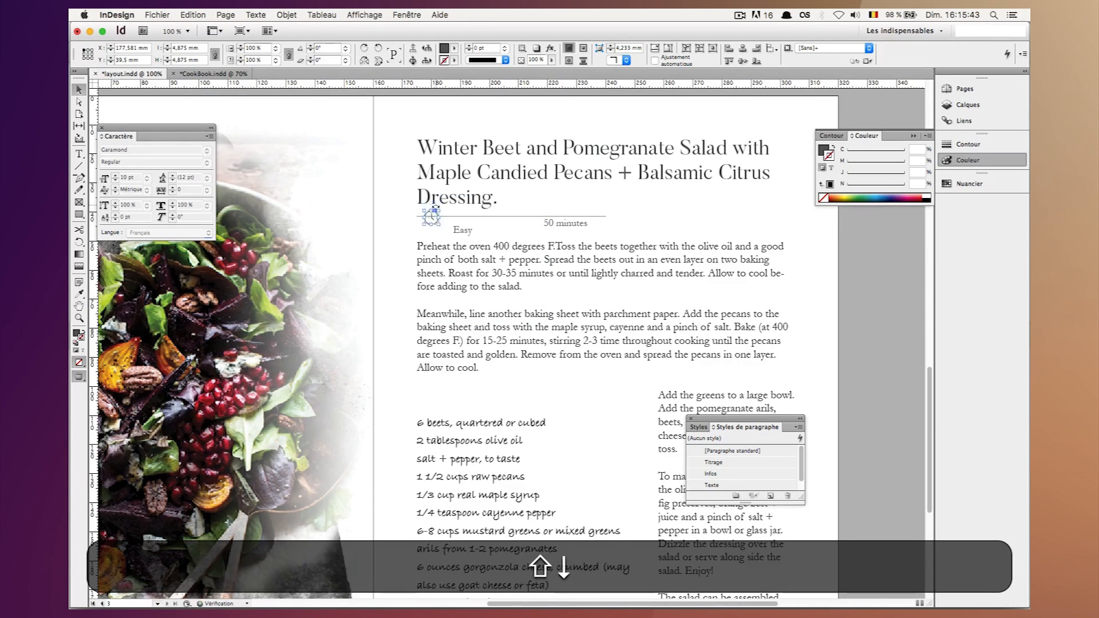
key("shift+Up")
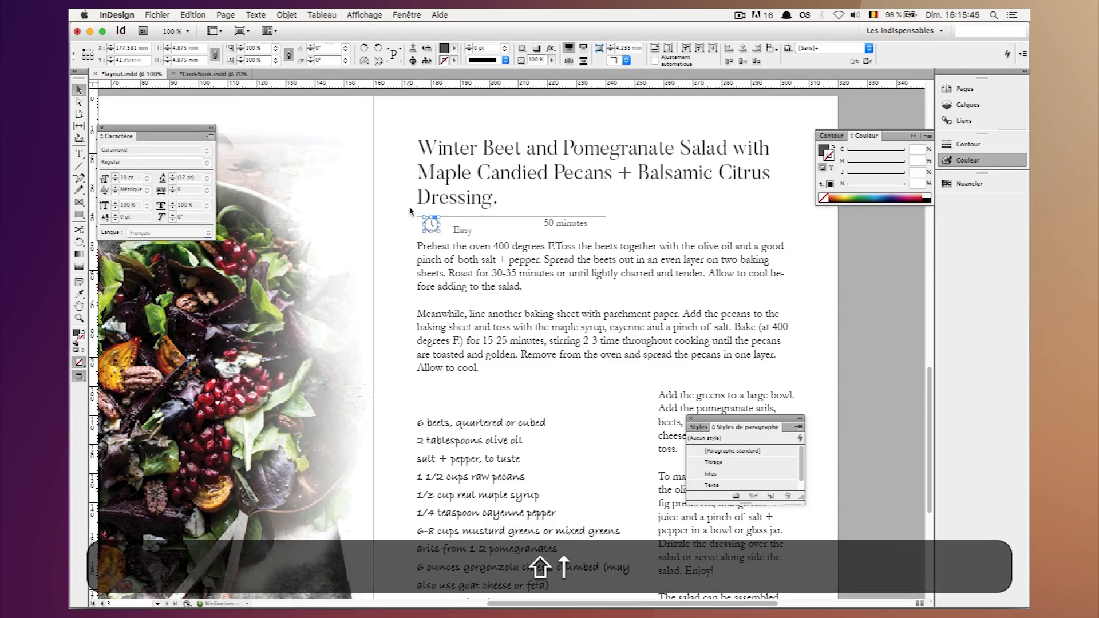
key("shift+Down")
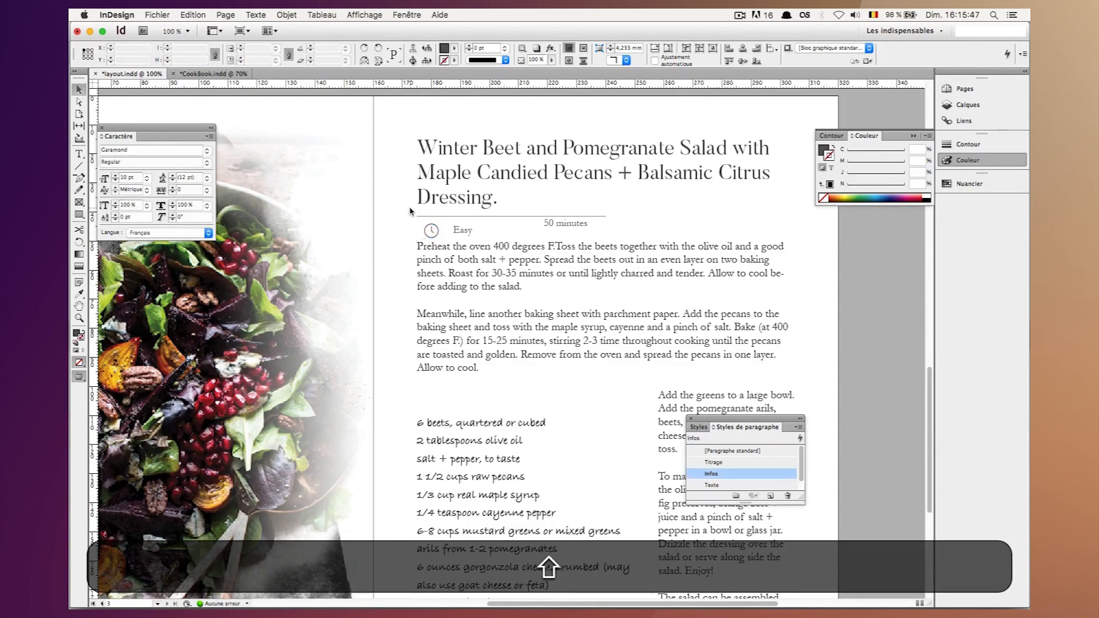
Fit the "Easy" label's text frame to its content.
key("super+equal")
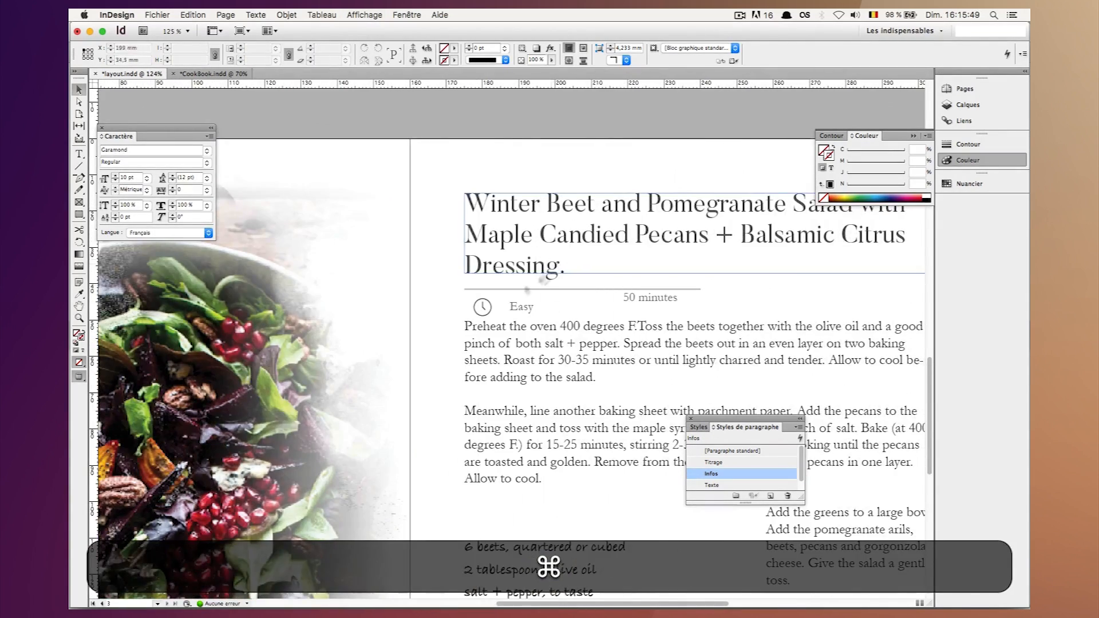
left_click(519, 306)
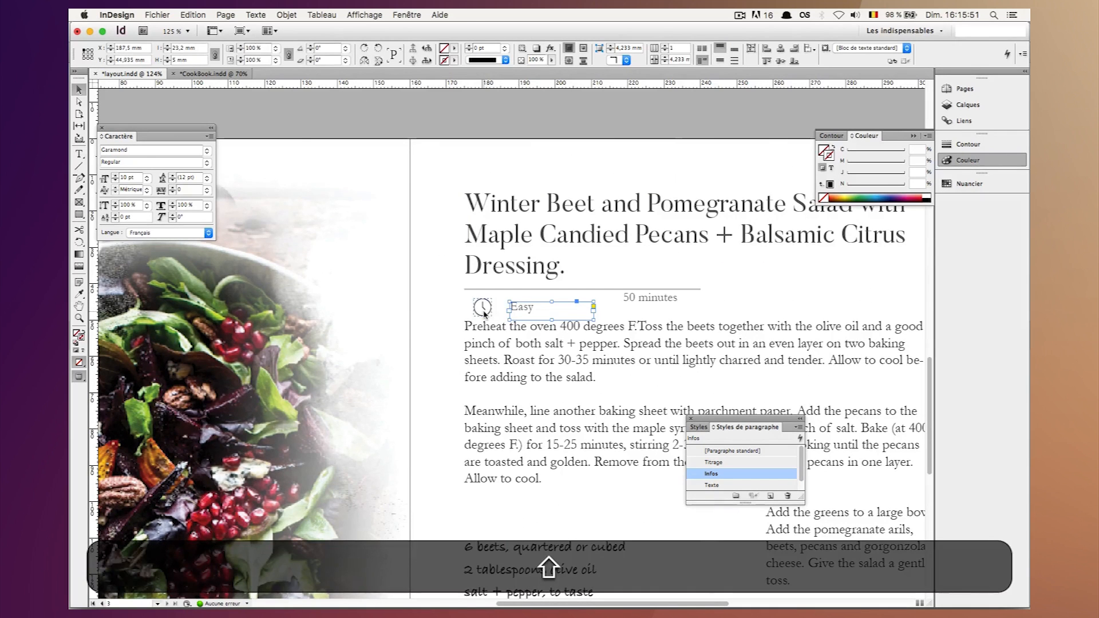
right_click(544, 309)
mouse_move(630, 523)
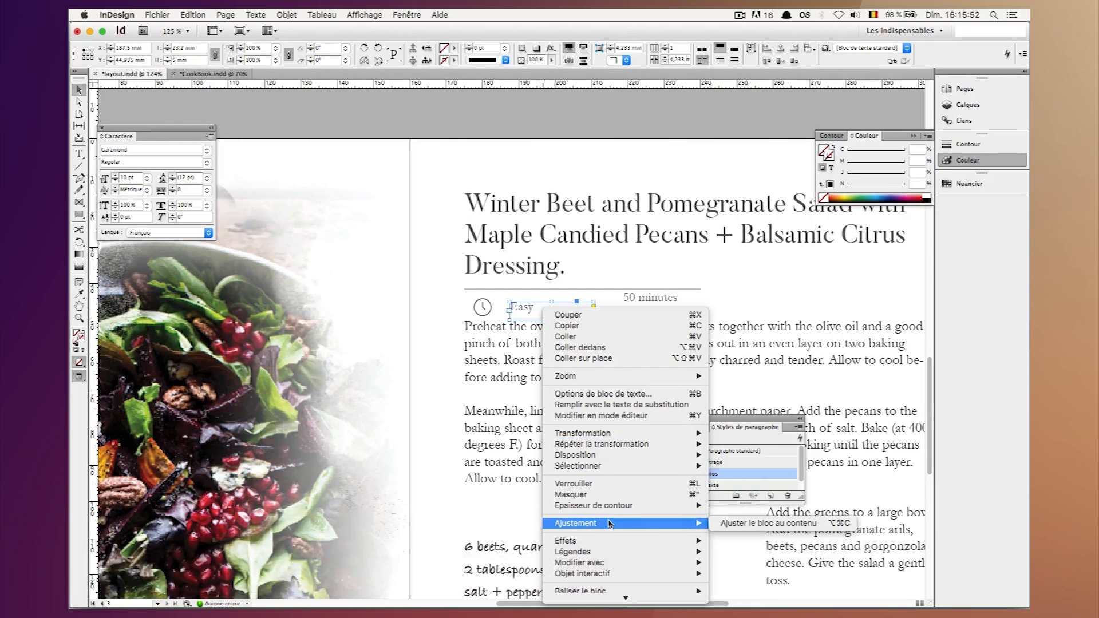
left_click(766, 523)
left_click(561, 314)
Align the vertical centres of the "Easy" label and the clock icon.
left_click(527, 309)
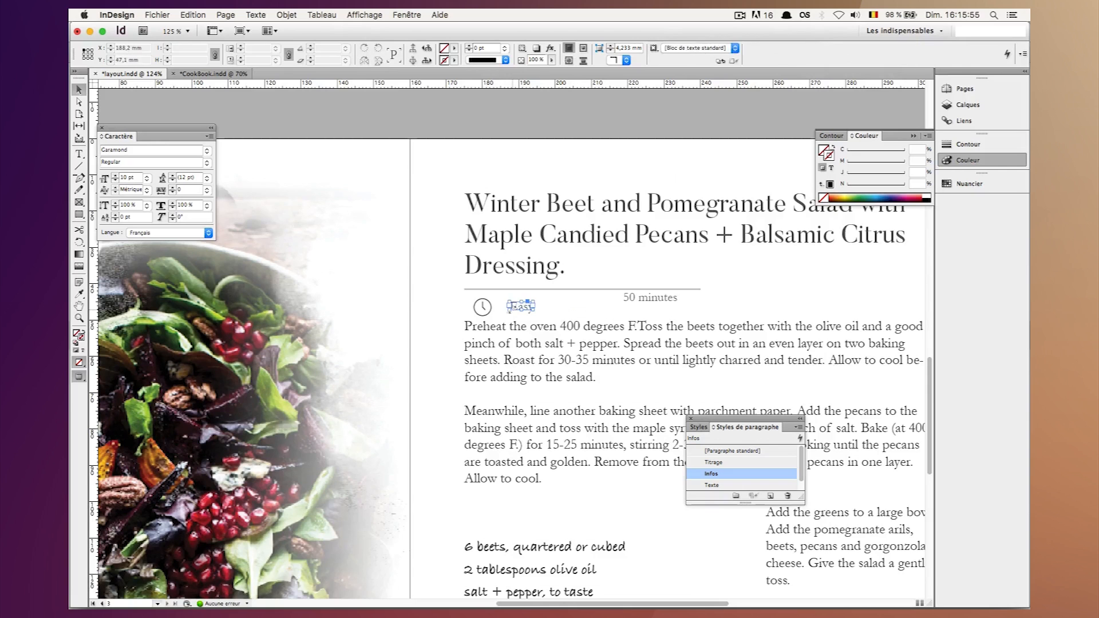
left_click(484, 309, "shift")
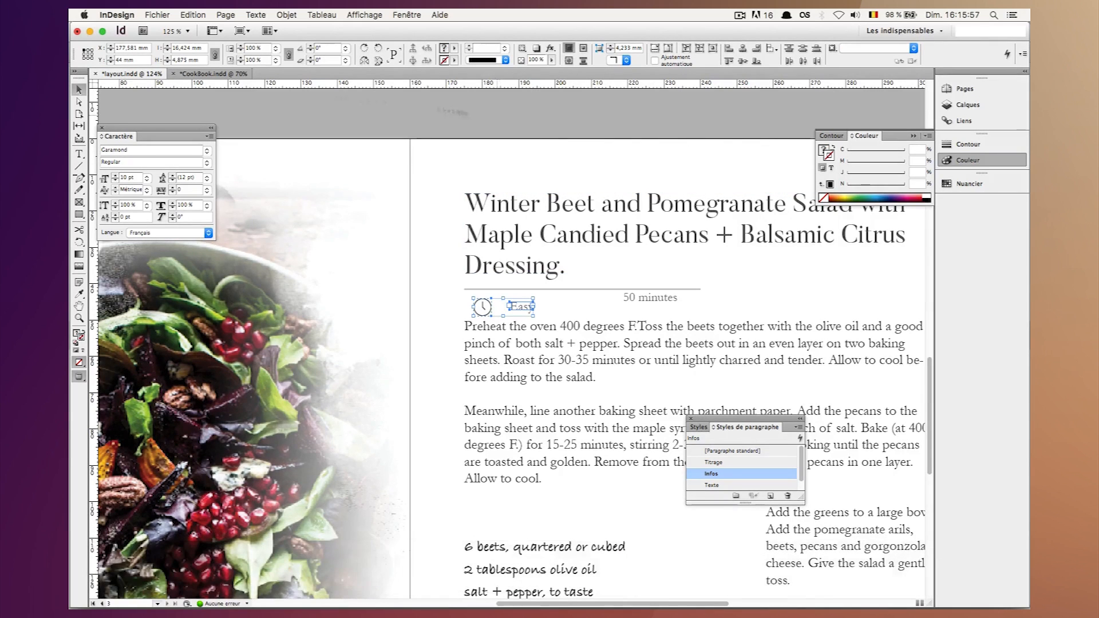
left_click(502, 309)
left_click(484, 309, "shift")
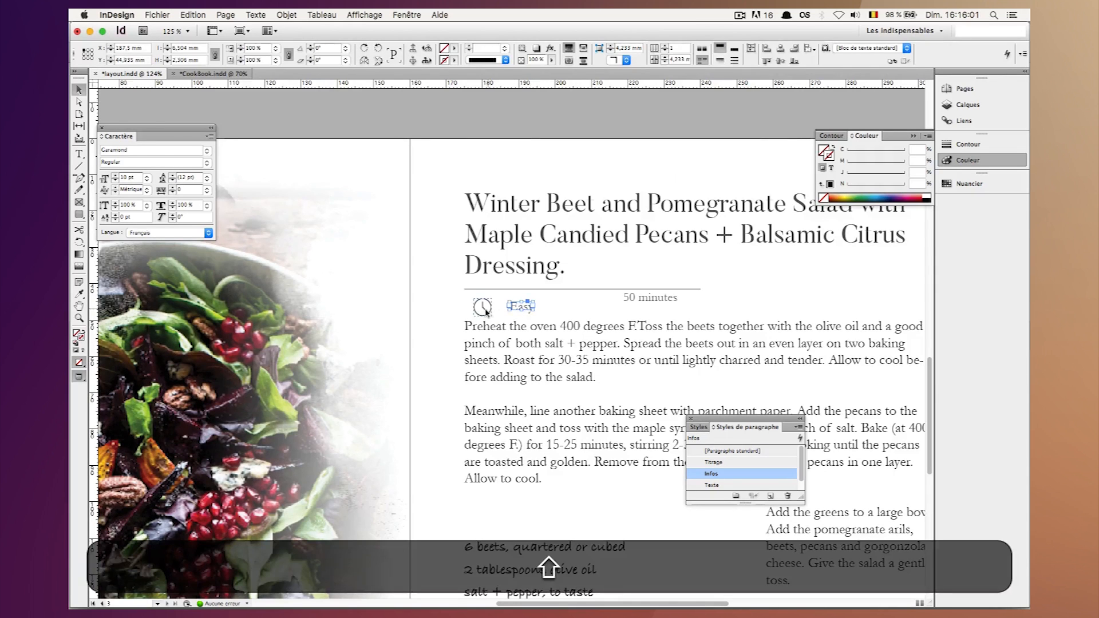
left_click(484, 309, "shift")
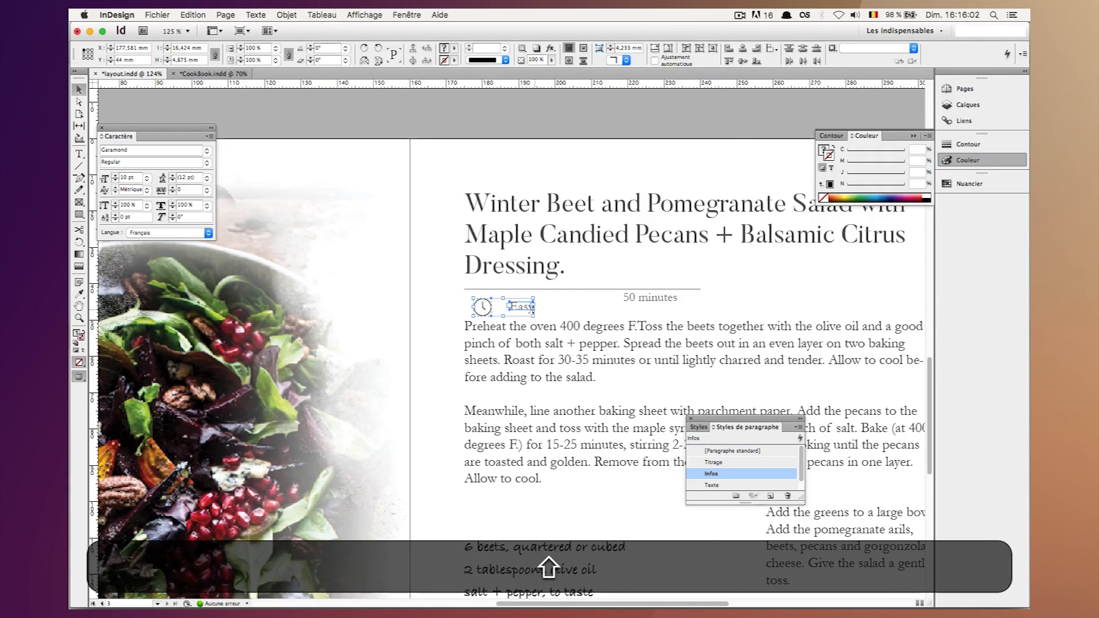
left_click(742, 61)
left_click(596, 169)
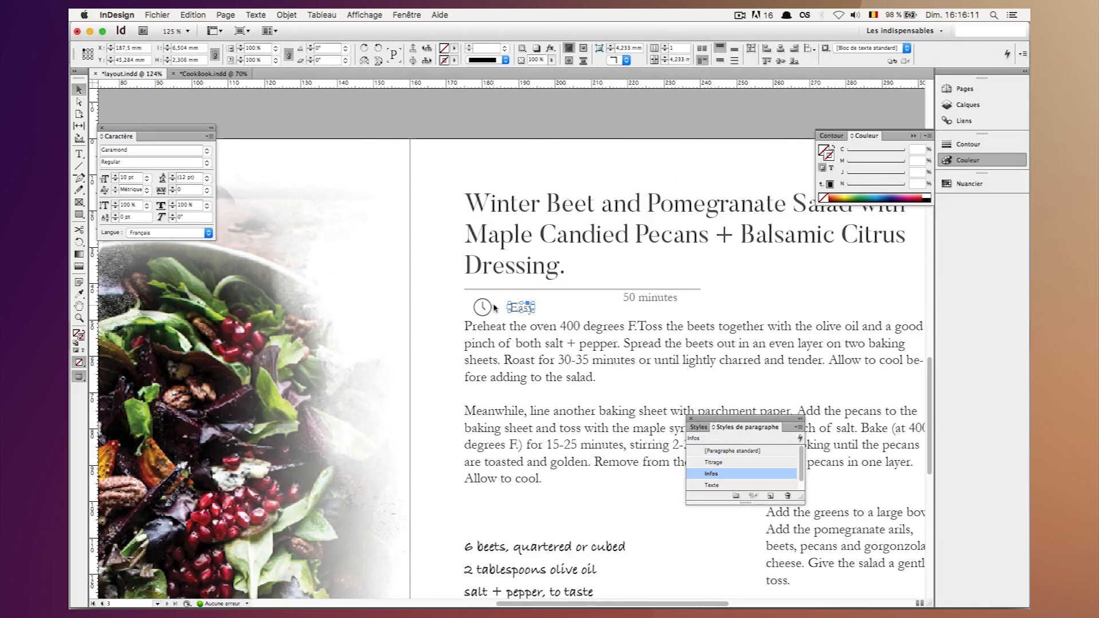
Shift the "Easy" label right to X 195 mm, leaving room beside the clock icon.
key("shift")
key("shift+Left")
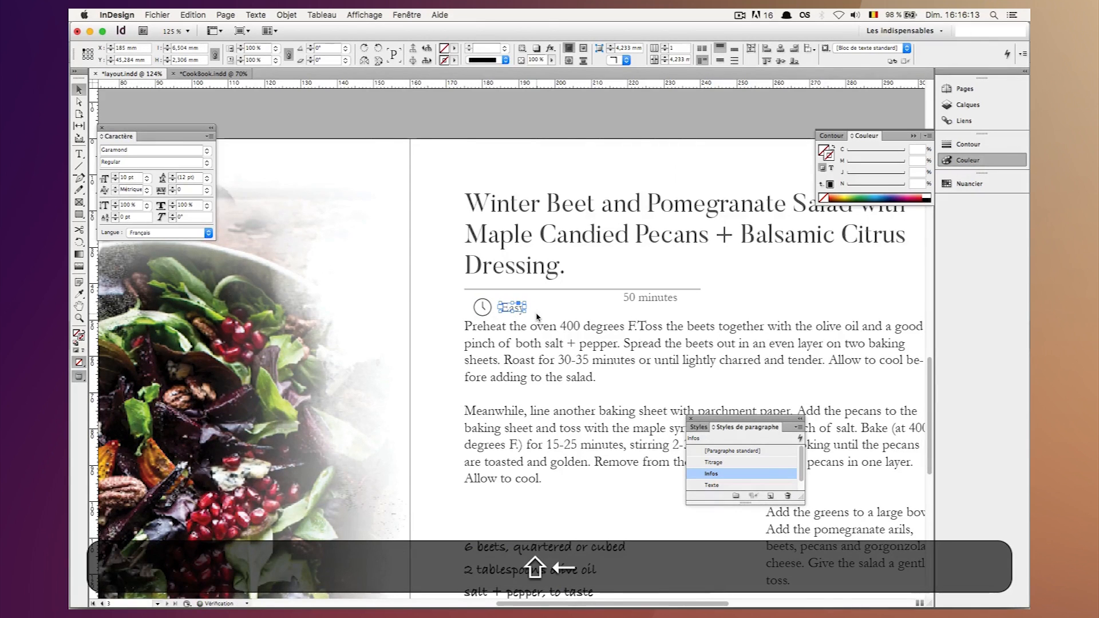
key("shift+Right")
key("shift+Right")
key("shift+Right")
key("shift+Right")
Move the "50 minutes" label directly beside the clock icon and fit its text frame to its content.
left_click(634, 293)
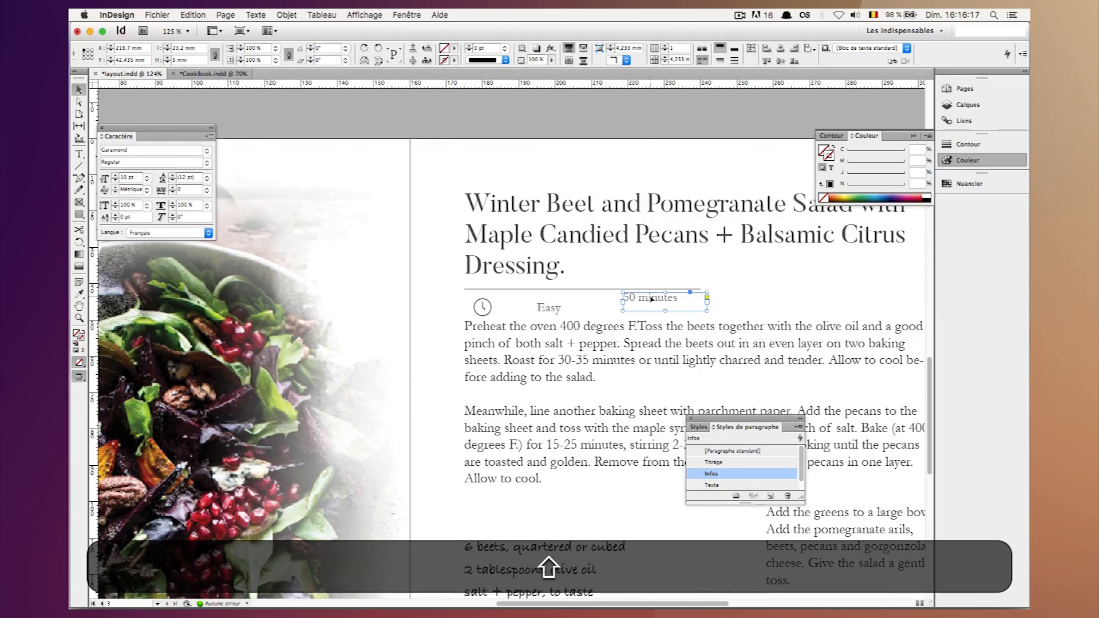
left_click_drag(651, 299, 525, 312)
right_click(526, 309)
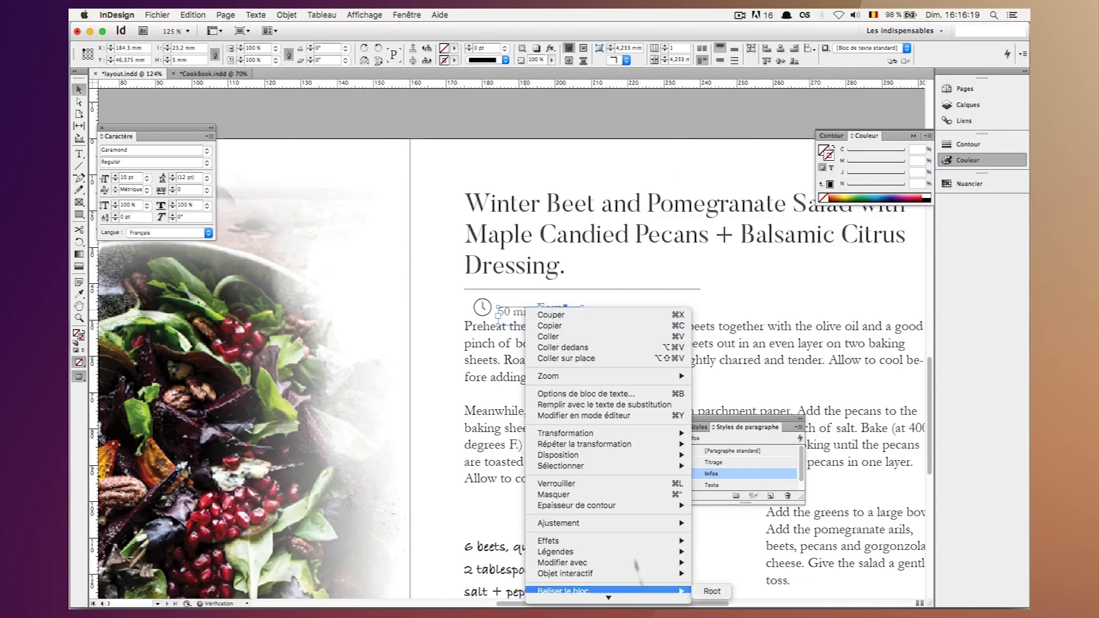
mouse_move(631, 525)
left_click(716, 523)
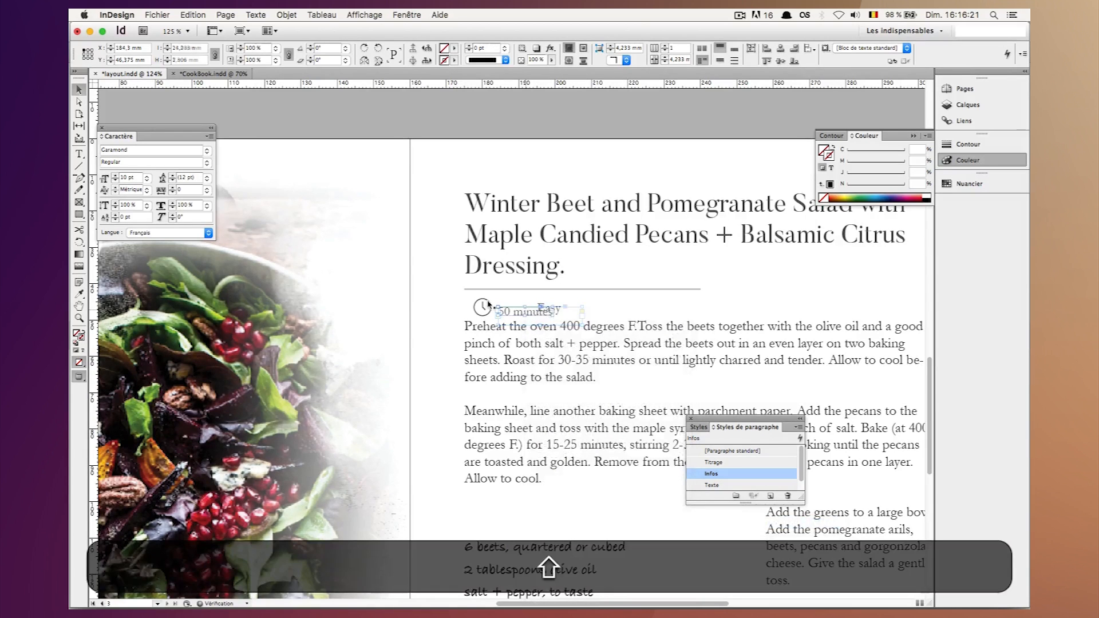
Align the vertical centres of the "50 minutes" label and the clock icon.
left_click(483, 308, "shift")
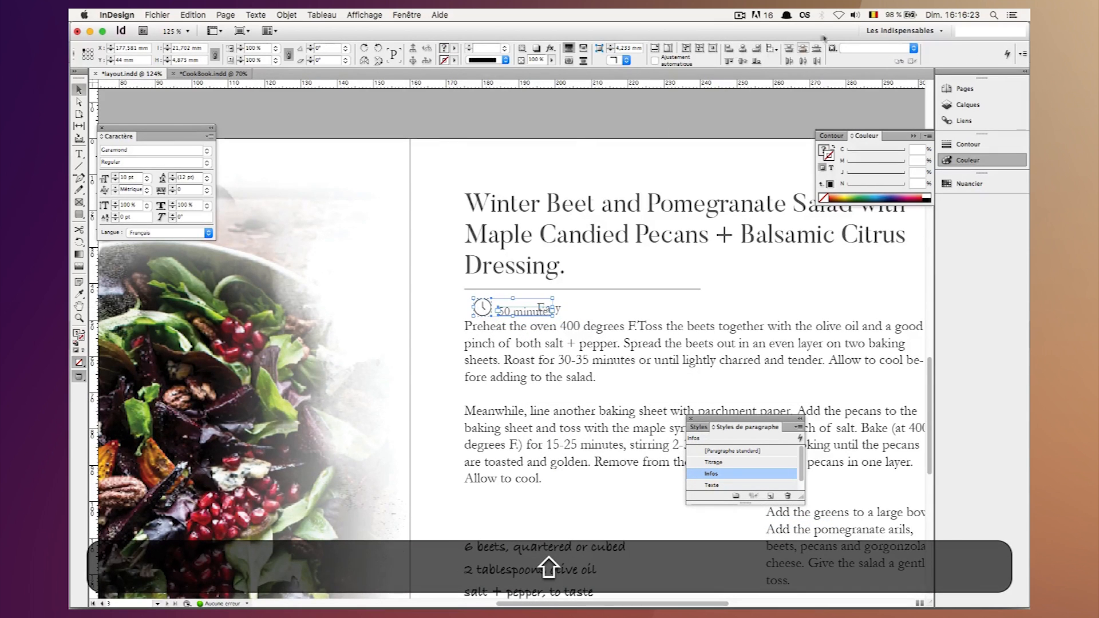
left_click(745, 60)
left_click(594, 305)
Shift the "Easy" label right to X 212.5 mm, clear of the "50 minutes" label.
left_click(553, 309)
key("shift+Right")
key("shift+Right")
key("shift+Right")
key("shift+Right")
key("shift+Right")
key("shift+Right")
key("shift+Right")
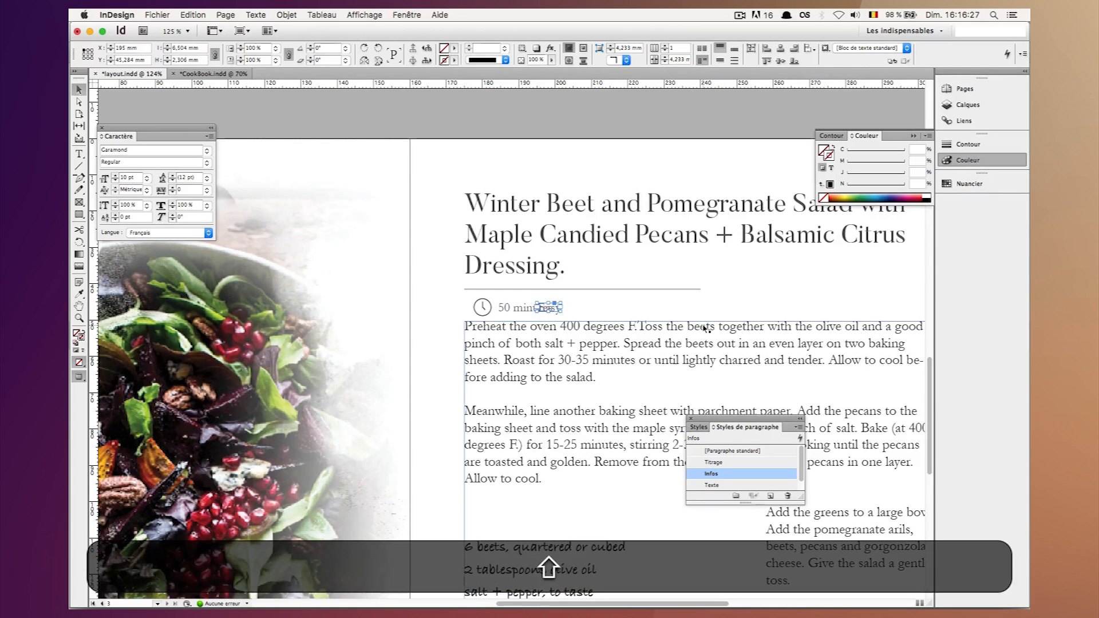
Nudge the "50 minutes" label to X 184.3 mm beside the clock icon and shift the "Easy" label right to X 215 mm.
left_click(532, 307)
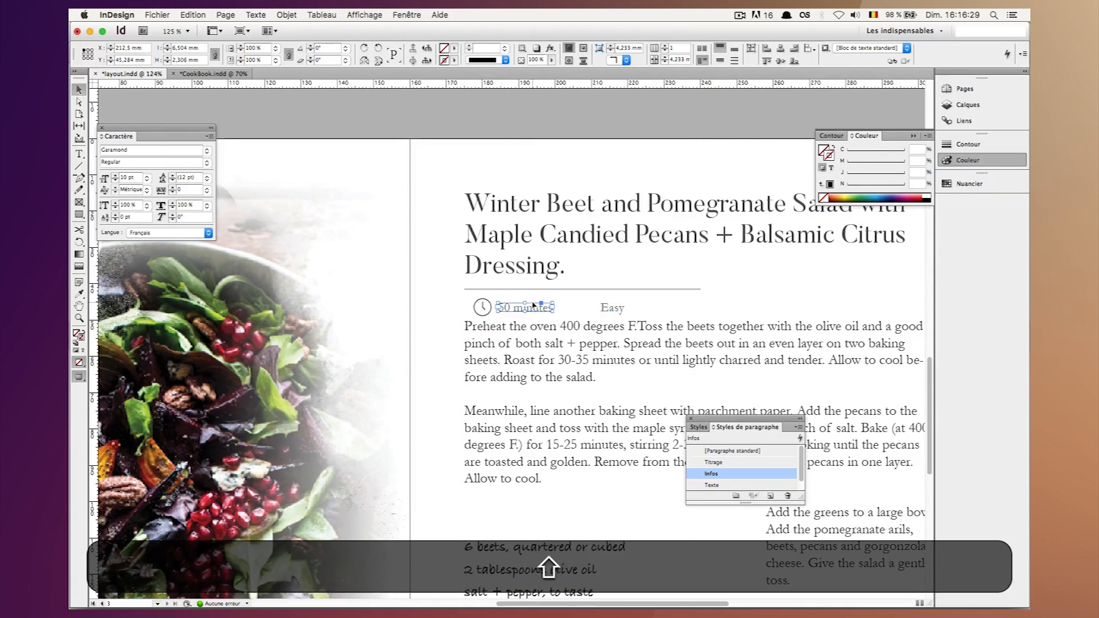
key("shift+Left")
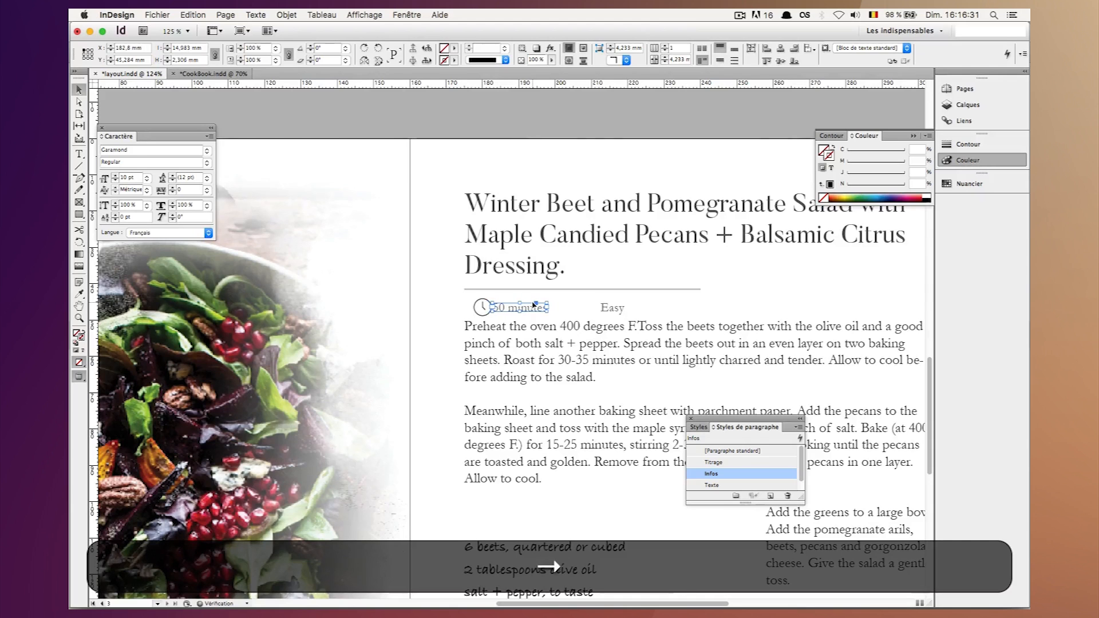
key("shift+Right")
left_click(568, 314)
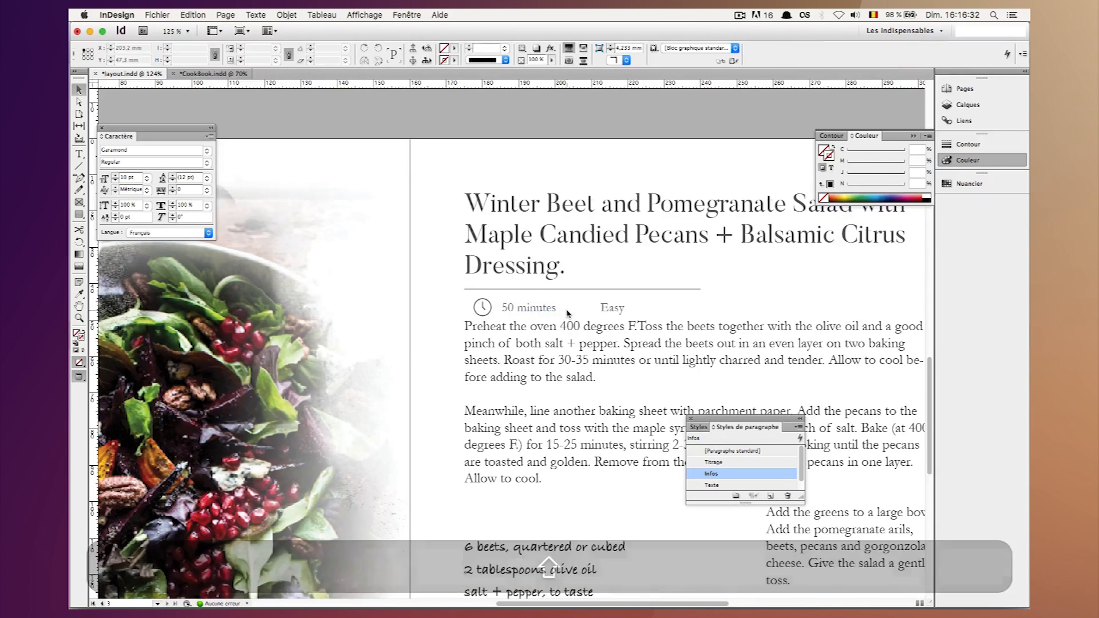
left_click(532, 309)
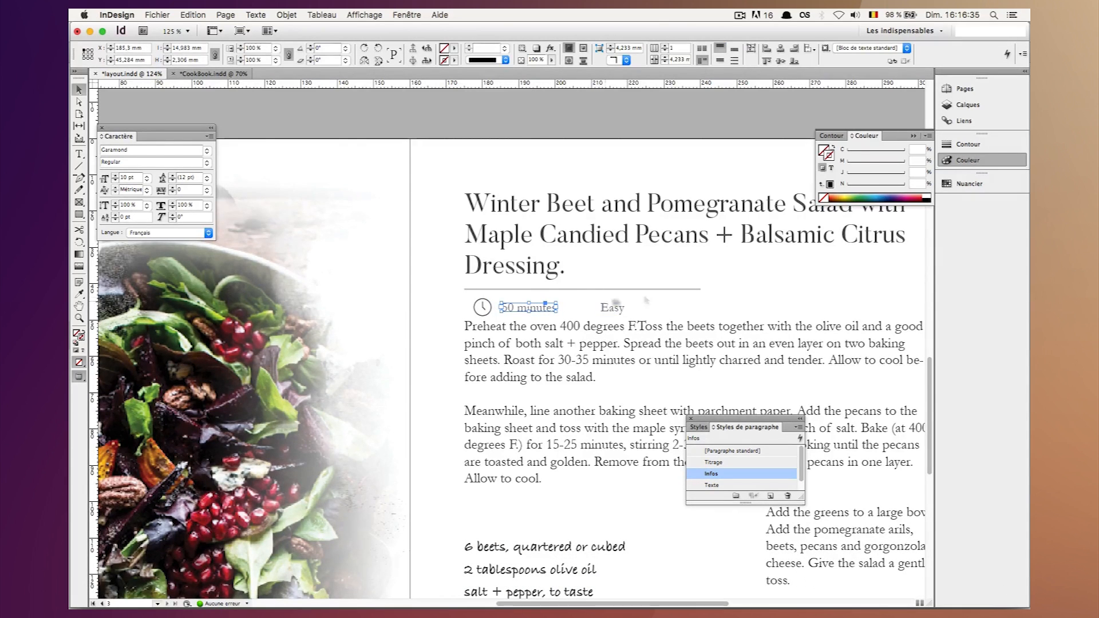
left_click(616, 320)
left_click(537, 307)
key("Left")
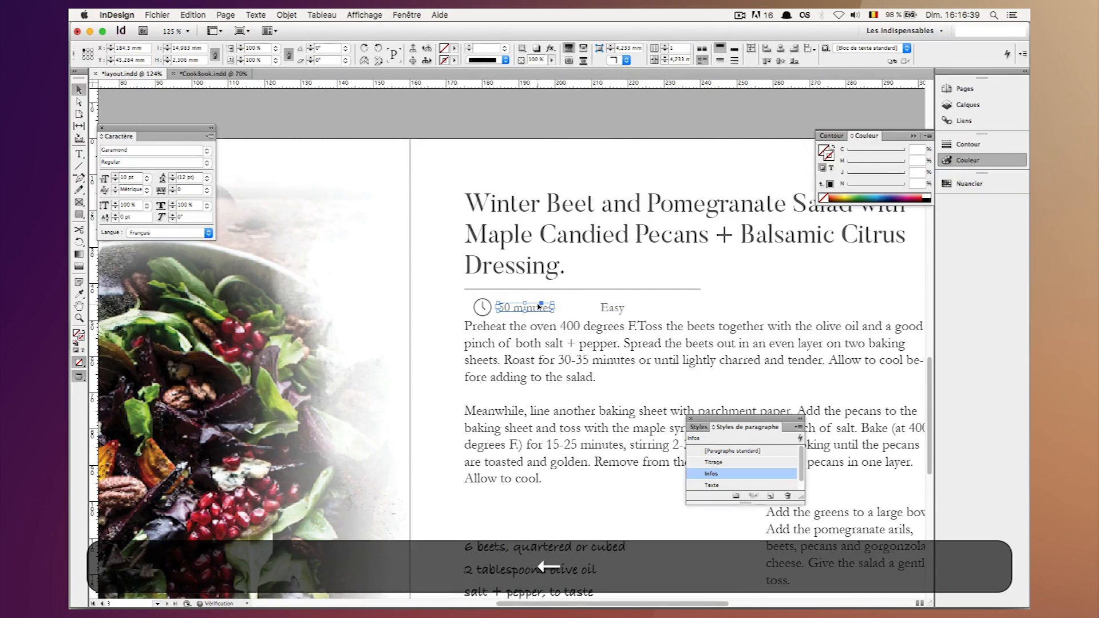
left_click(576, 298)
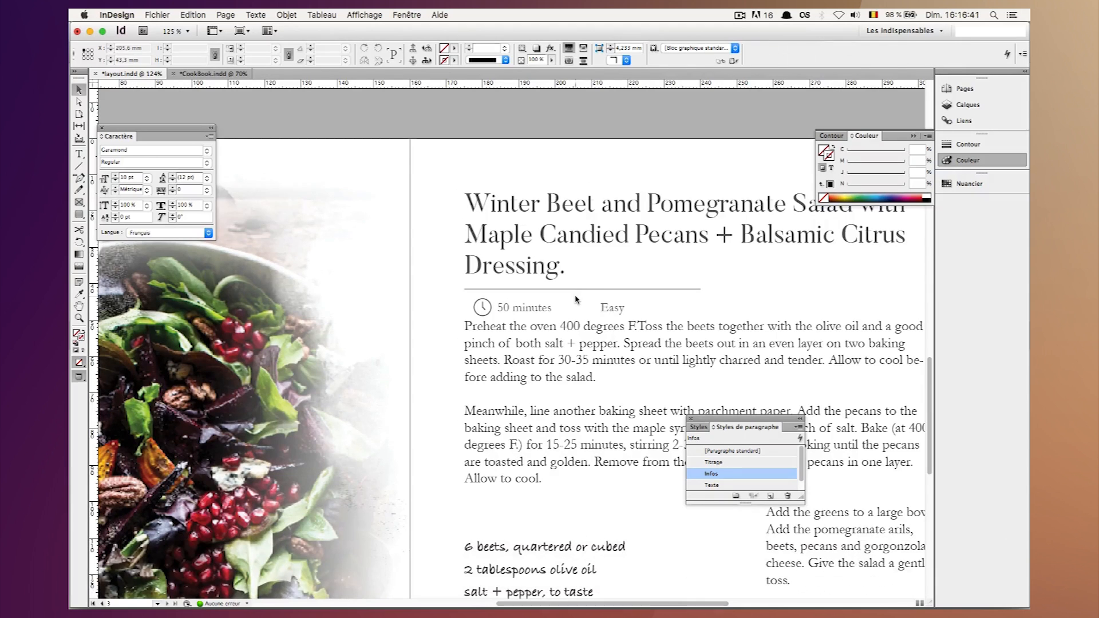
left_click(607, 306)
key("shift+Right")
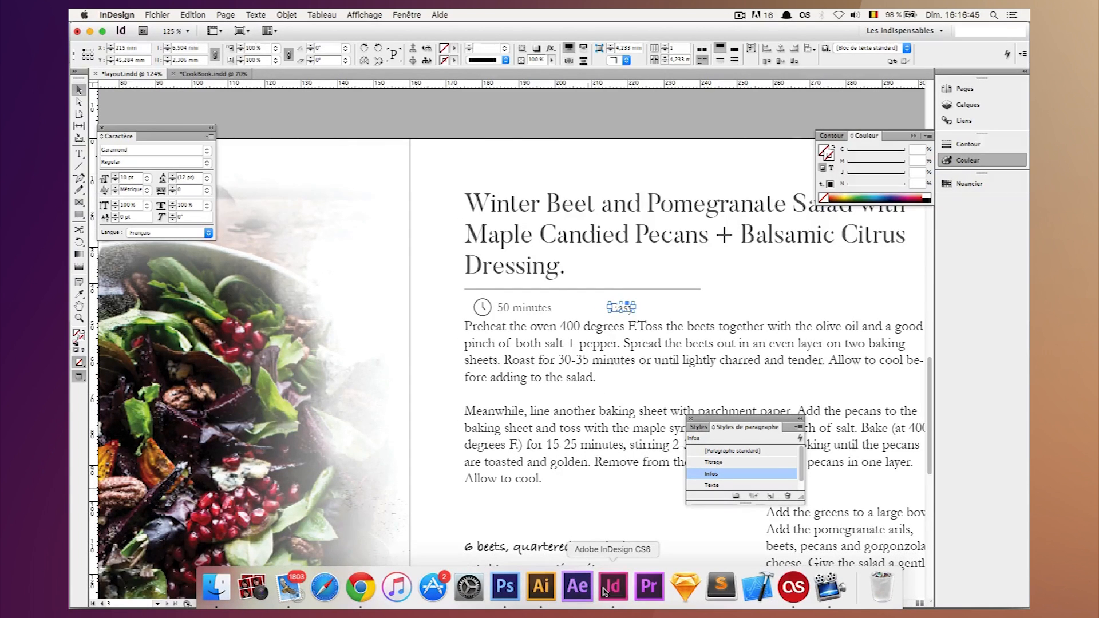
Switch to Illustrator, copy the grey star, and paste it into the recipe page in InDesign.
left_click(541, 586)
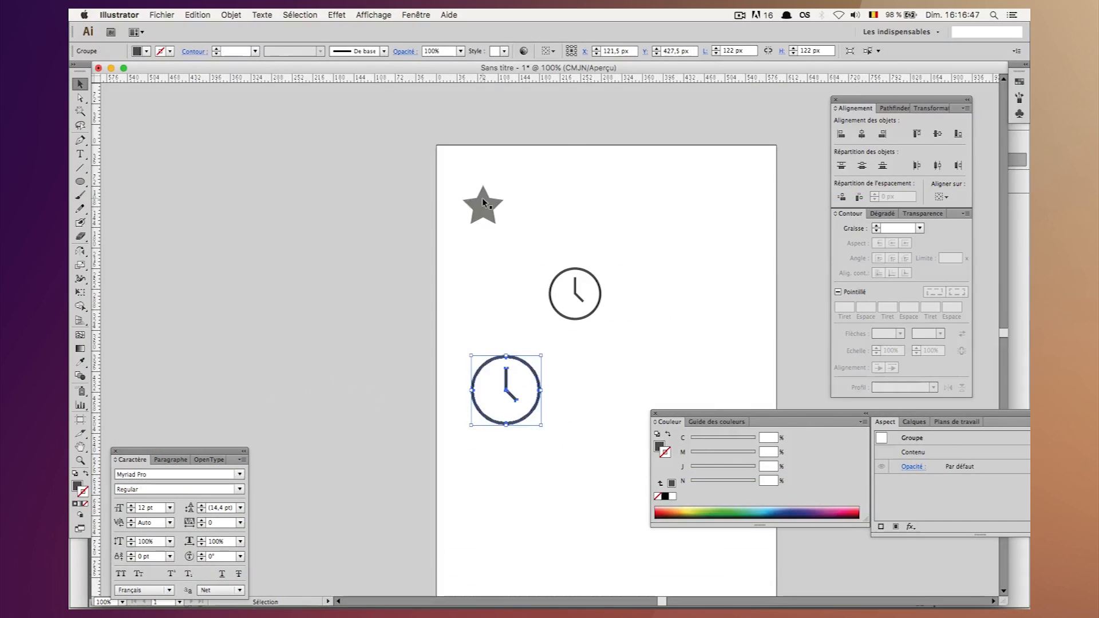
left_click(481, 200)
key("super+c")
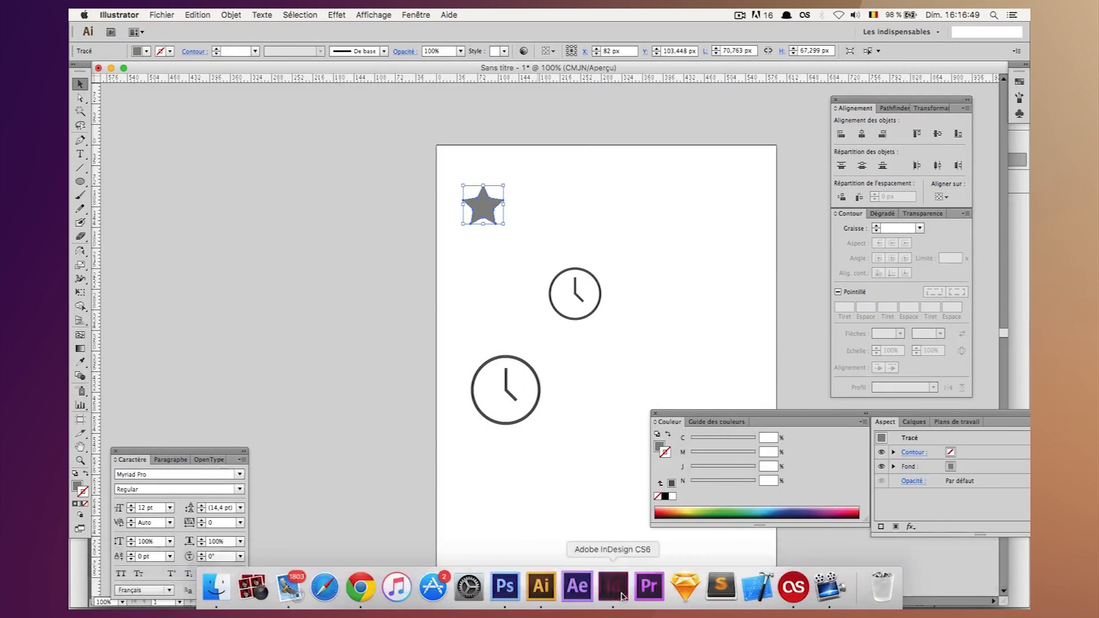
left_click(622, 594)
key("super+v")
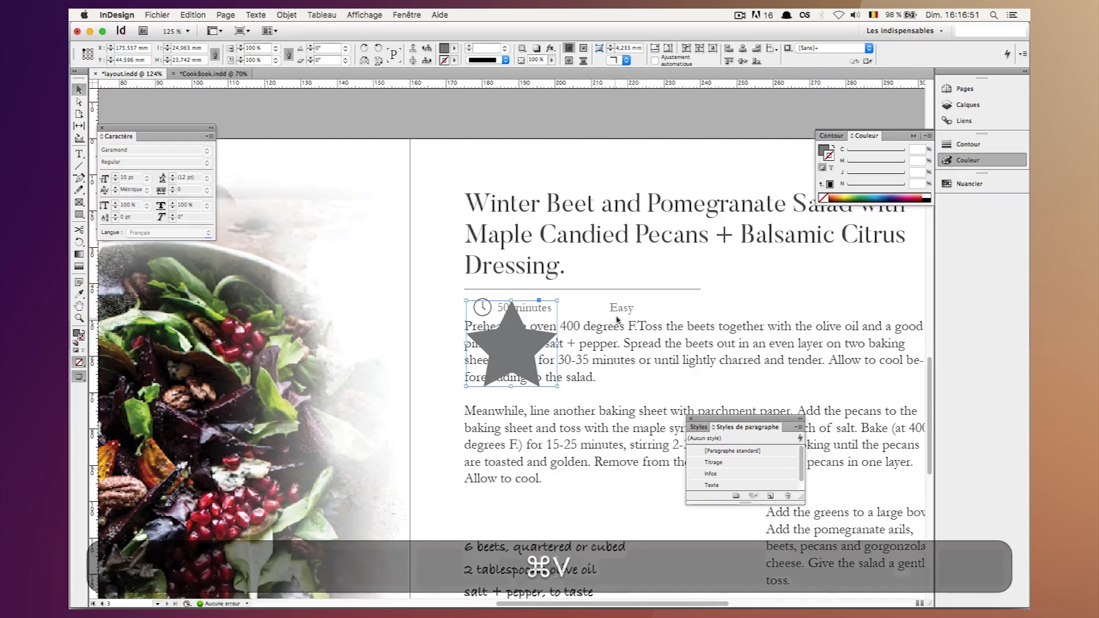
Move the "Easy" label farther right and bring the star into the gap between the two info labels.
left_click(626, 314)
left_click_drag(626, 314, 699, 314)
left_click_drag(509, 343, 584, 306)
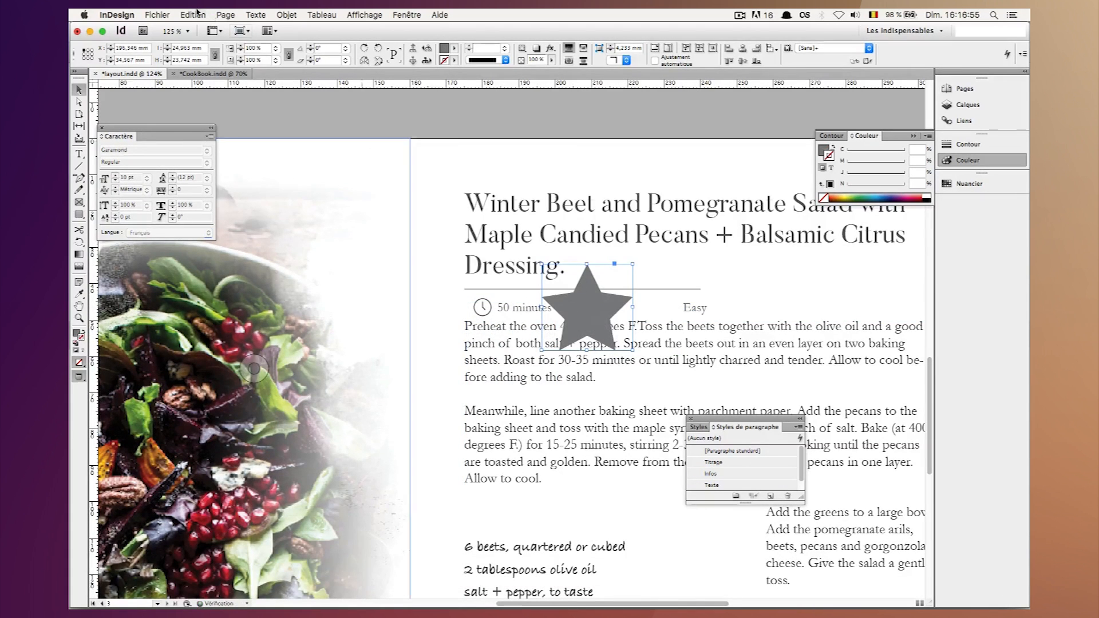
Scale the star proportionally to a width of 4.5 mm.
left_click(189, 48)
key("super+a")
key("super+shift+a")
type("4,5")
key("shift+Return")
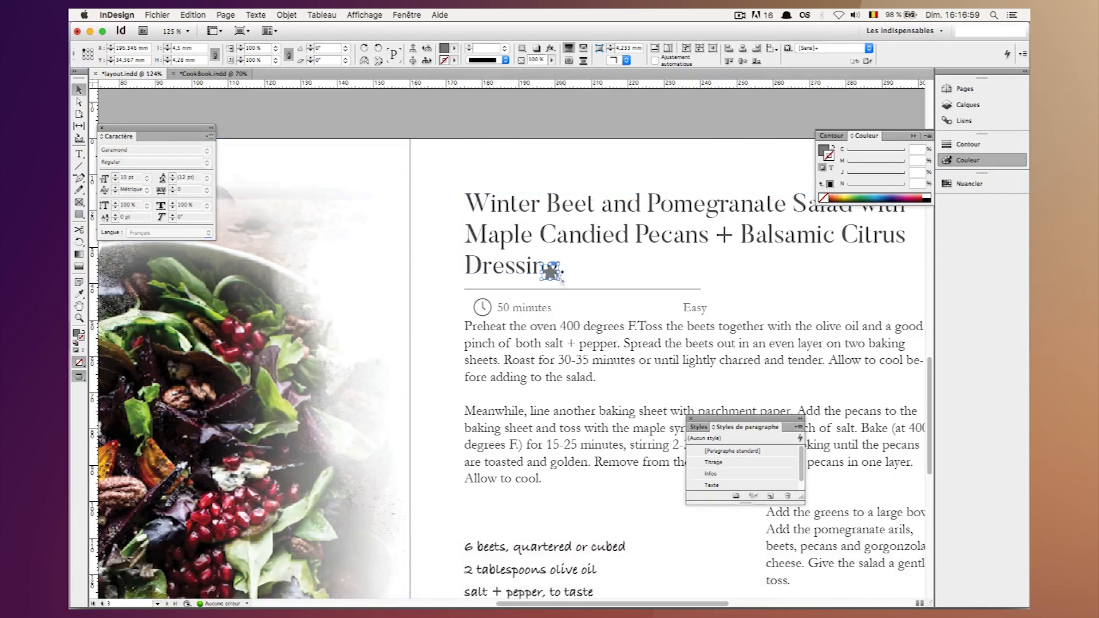
Place the star in the info row at X 205.25 mm and reduce it proportionally to 4 mm wide.
left_click_drag(554, 276, 583, 311)
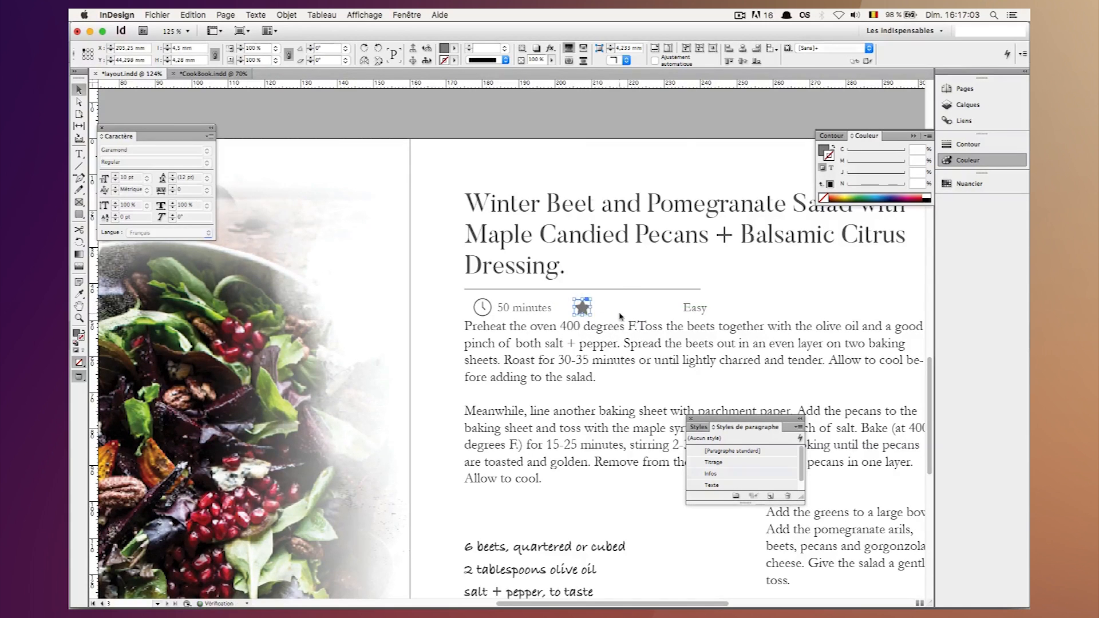
left_click(619, 316)
left_click(583, 307)
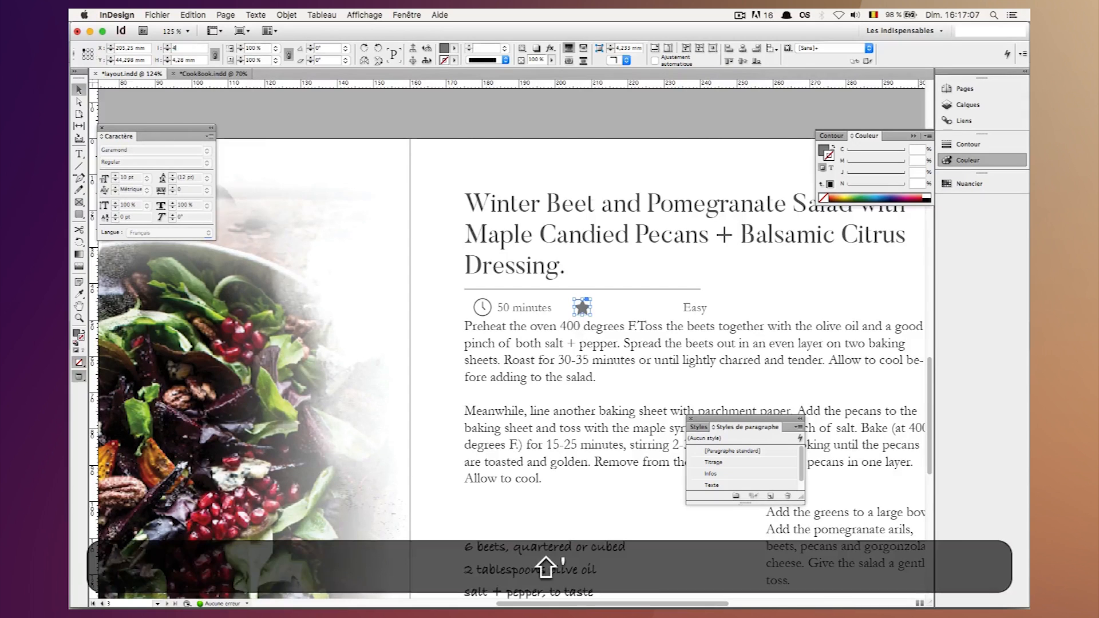
left_click(594, 240)
left_click(581, 307)
Duplicate the star in place and offset the copy right to X 210.25 mm.
key("super+c")
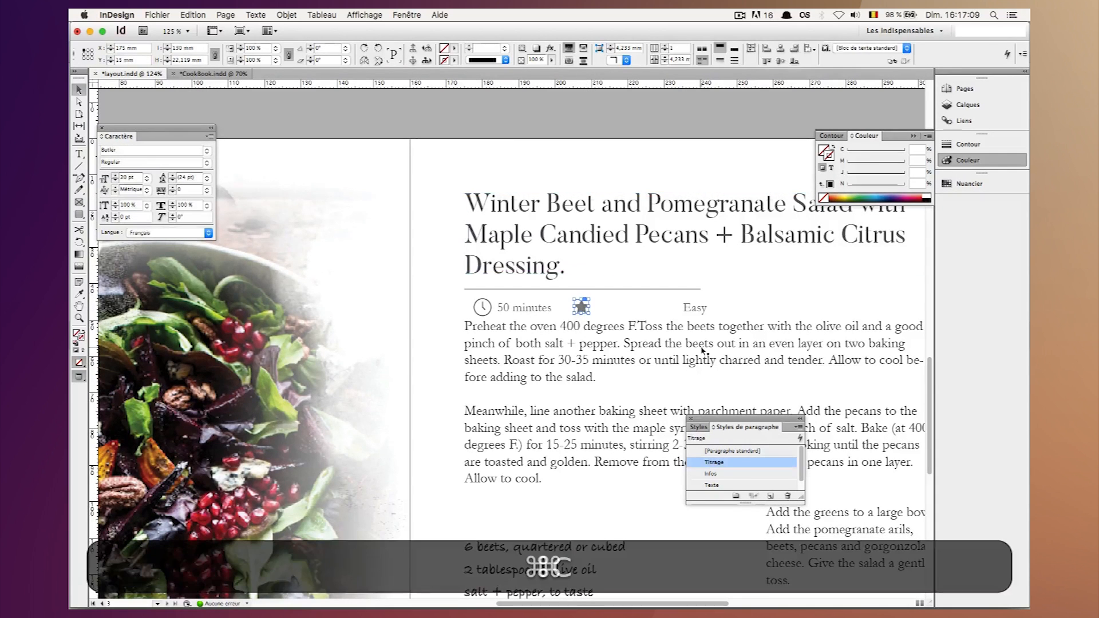
key("super+f")
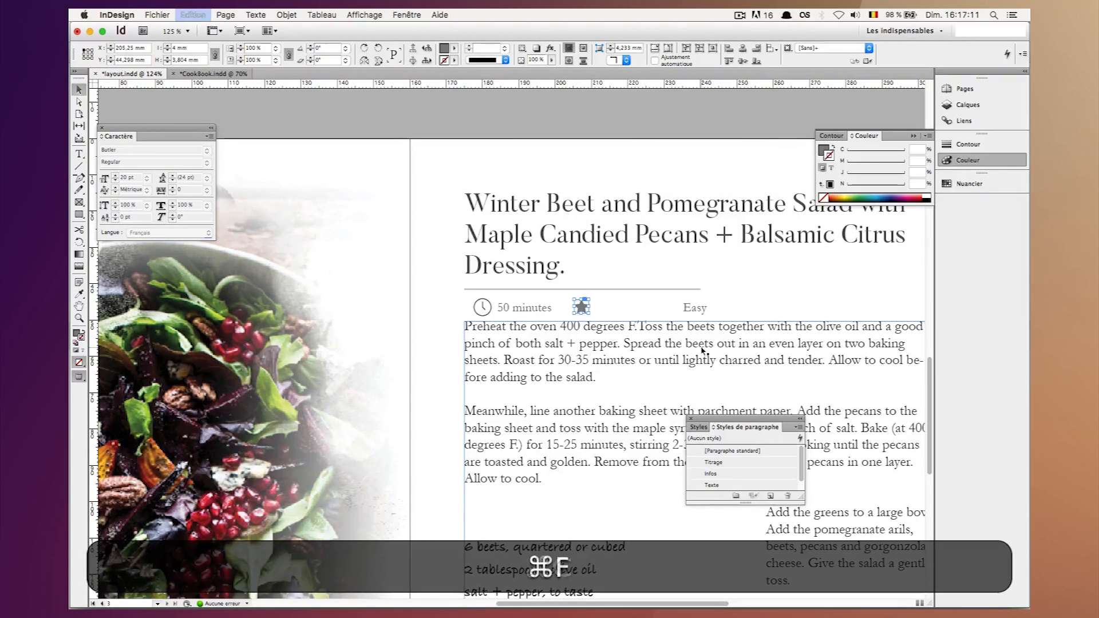
left_click(699, 305)
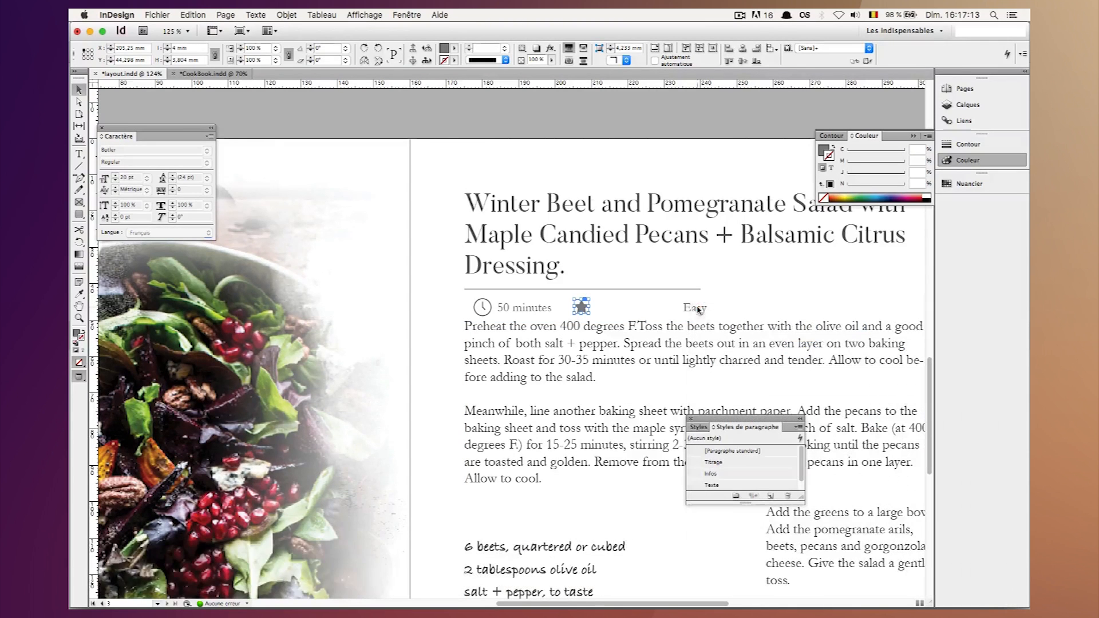
key("super+c")
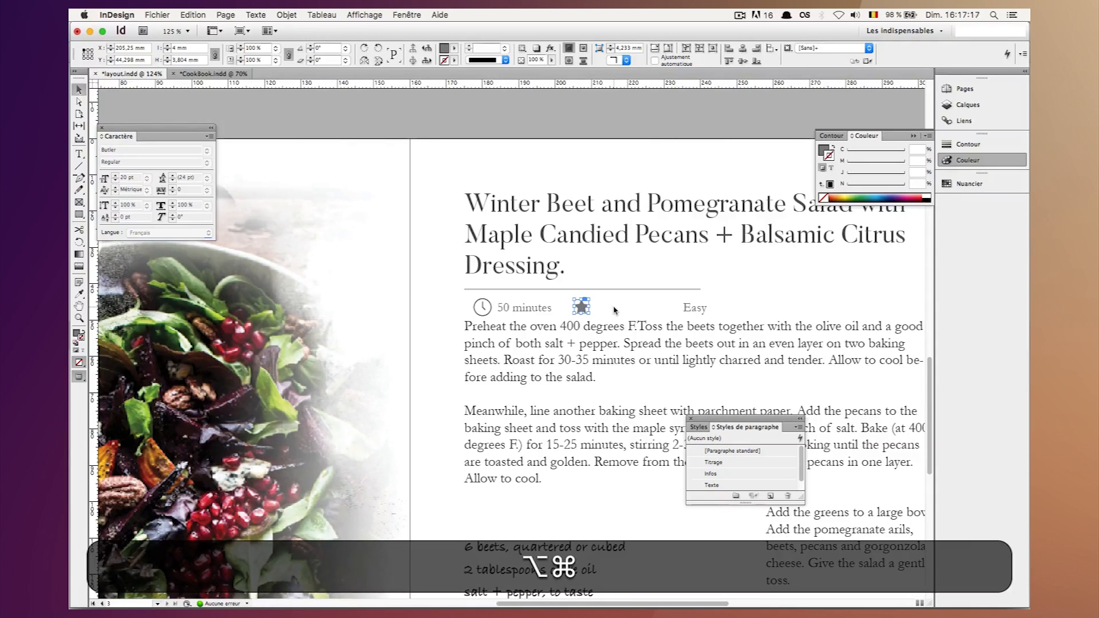
key("alt+shift+super+v")
key("shift+Right")
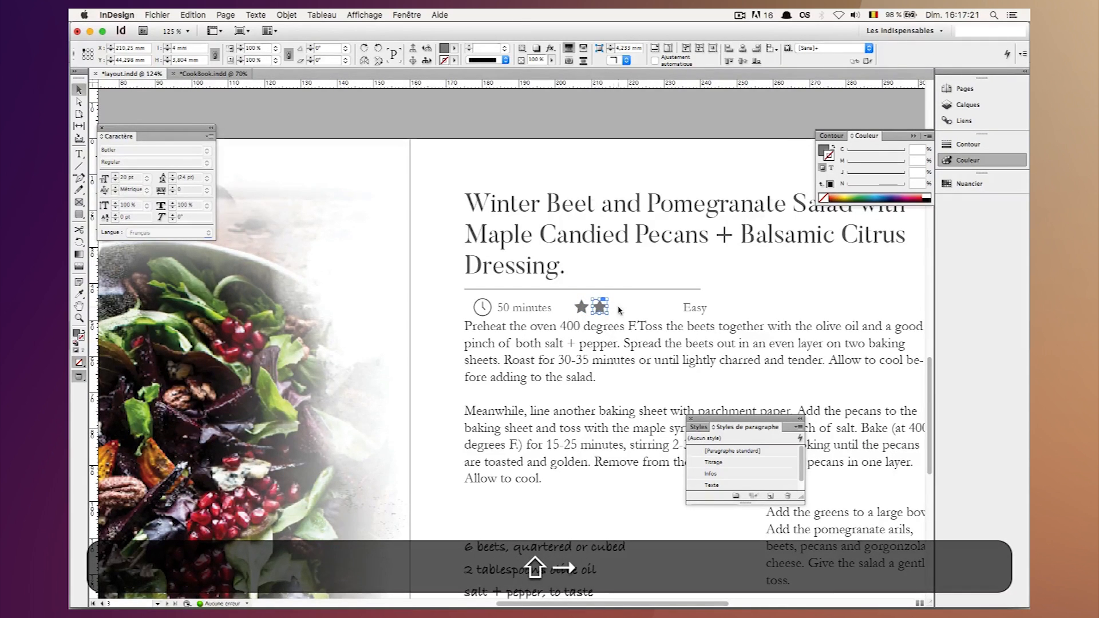
Fine-tune the second star's horizontal position to X 210.5 mm, leaving a small gap after the first star.
left_click(617, 309)
left_click(602, 307)
key("shift+Left")
key("Right")
key("Right")
key("Right")
key("Right")
key("Right")
key("Right")
key("Right")
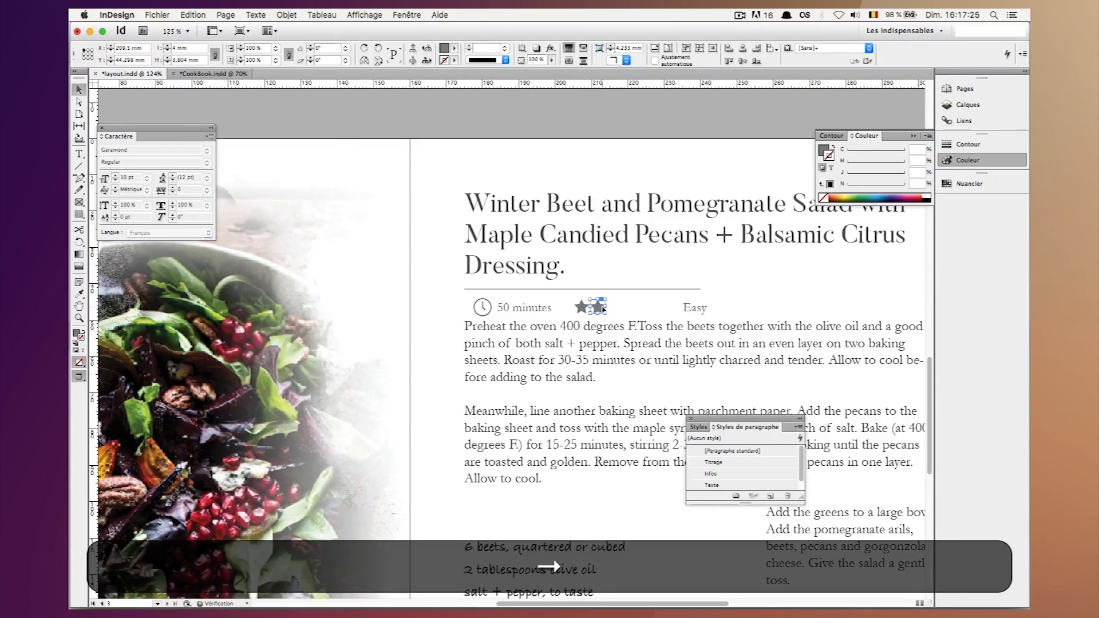
key("Right")
Duplicate the second star in place and offset the copy right to X 215.25 mm as the third star.
key("super+c")
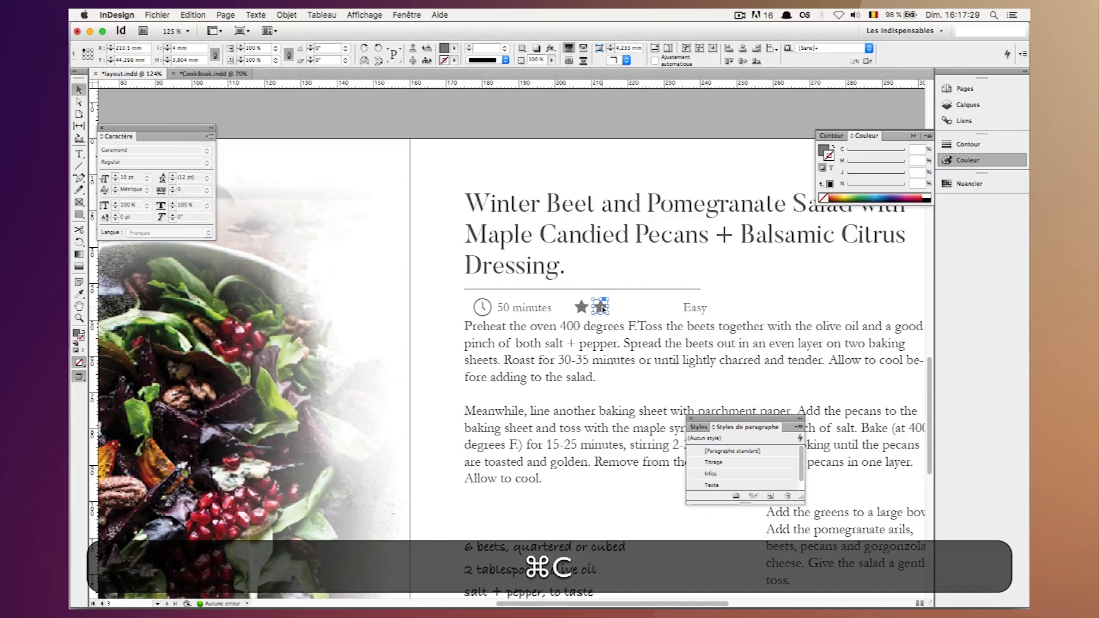
key("alt+shift+super+v")
key("alt+shift+super+Right")
key("shift+Right")
key("Right")
key("Right")
key("Right")
key("Right")
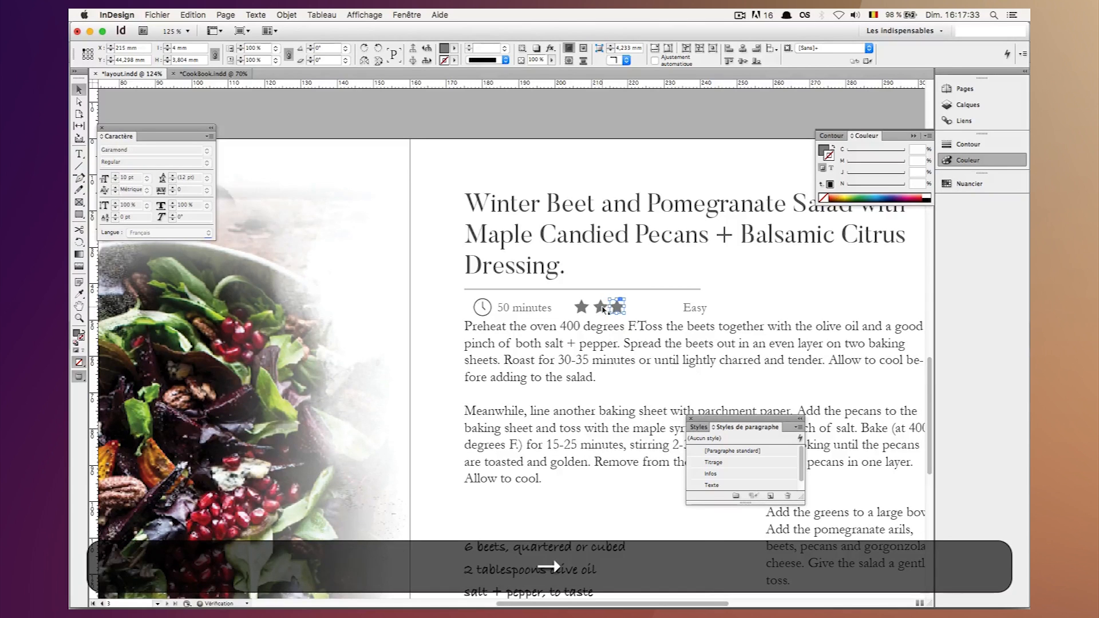
Set the fill tint of the second and third stars to 50%.
left_click(625, 311)
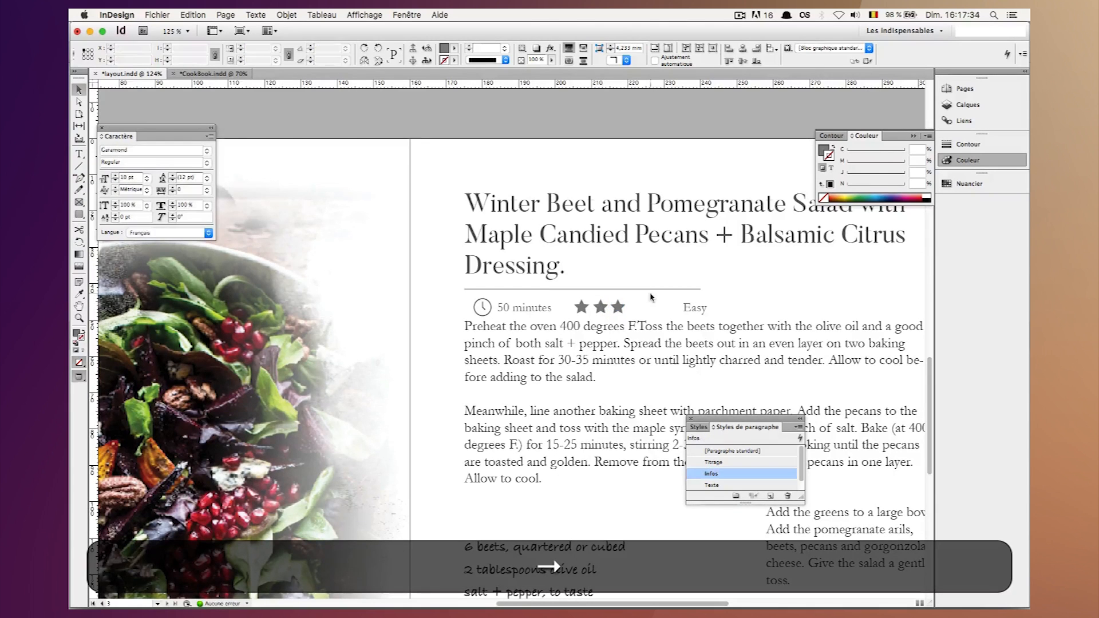
left_click(622, 309)
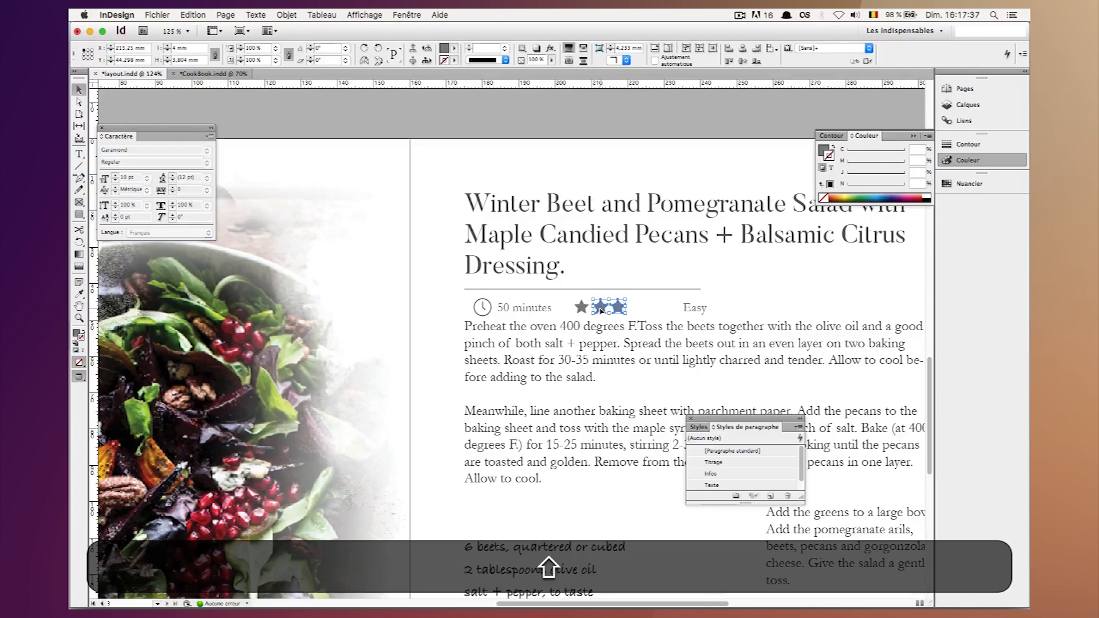
left_click(824, 150)
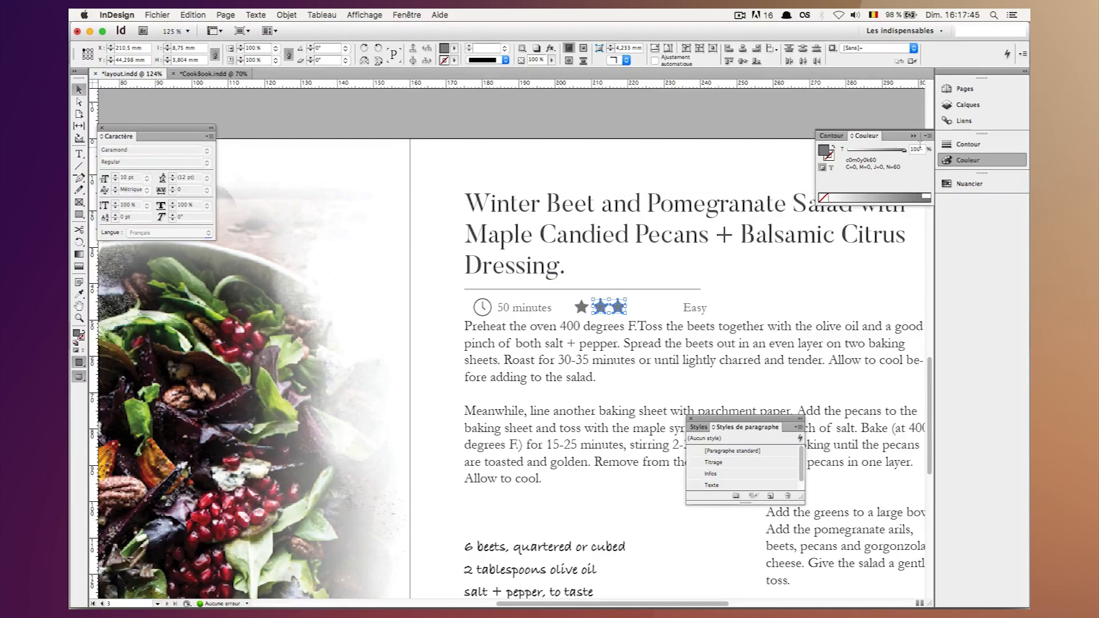
type("50")
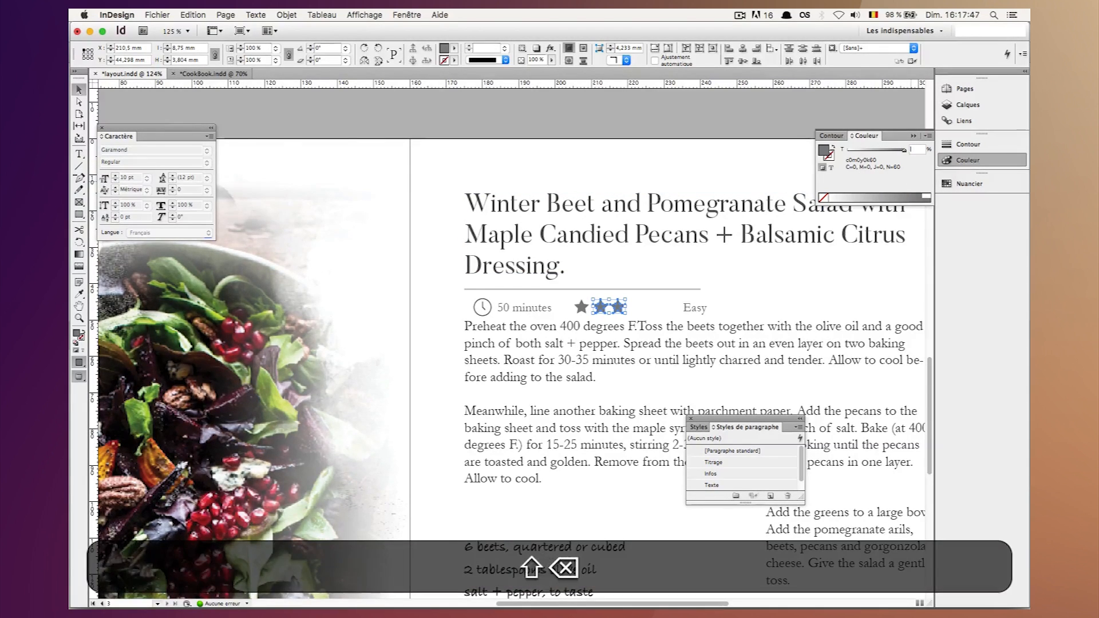
key("Return")
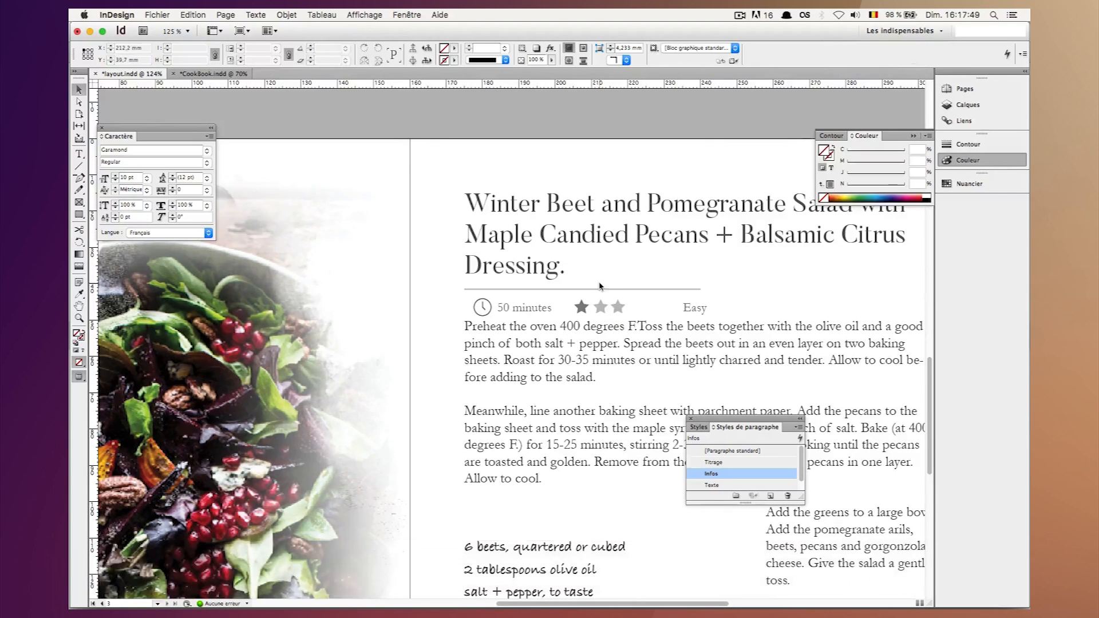
Group the three stars and align the vertical centres of the group and the "Easy" label.
left_click(599, 312)
left_click(618, 312, "shift")
left_click(579, 312, "shift")
key("super+g")
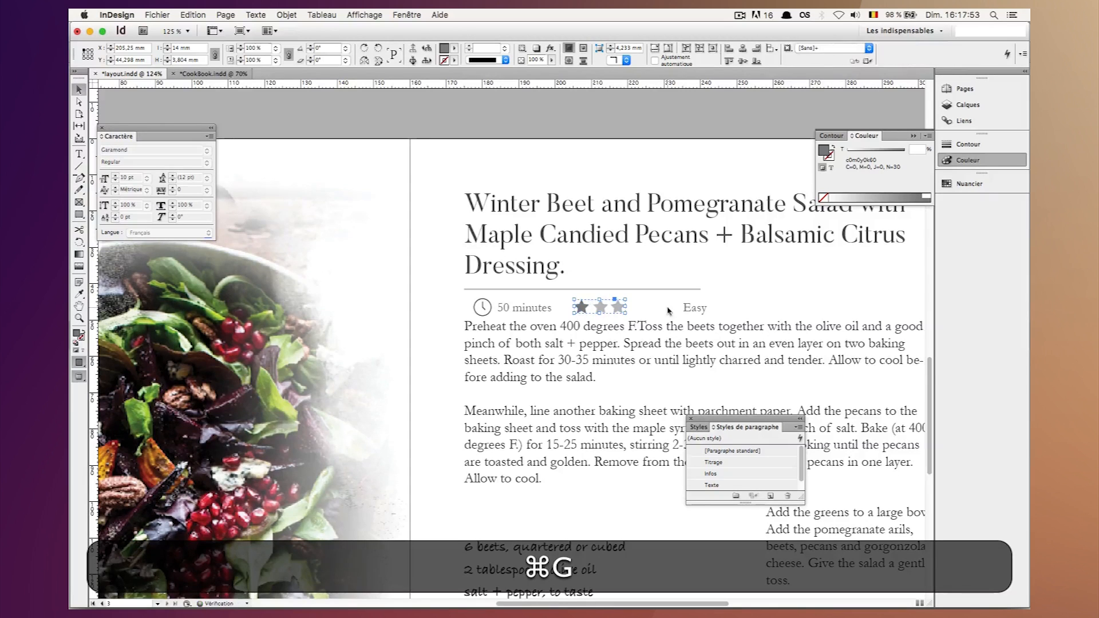
left_click(692, 309, "shift")
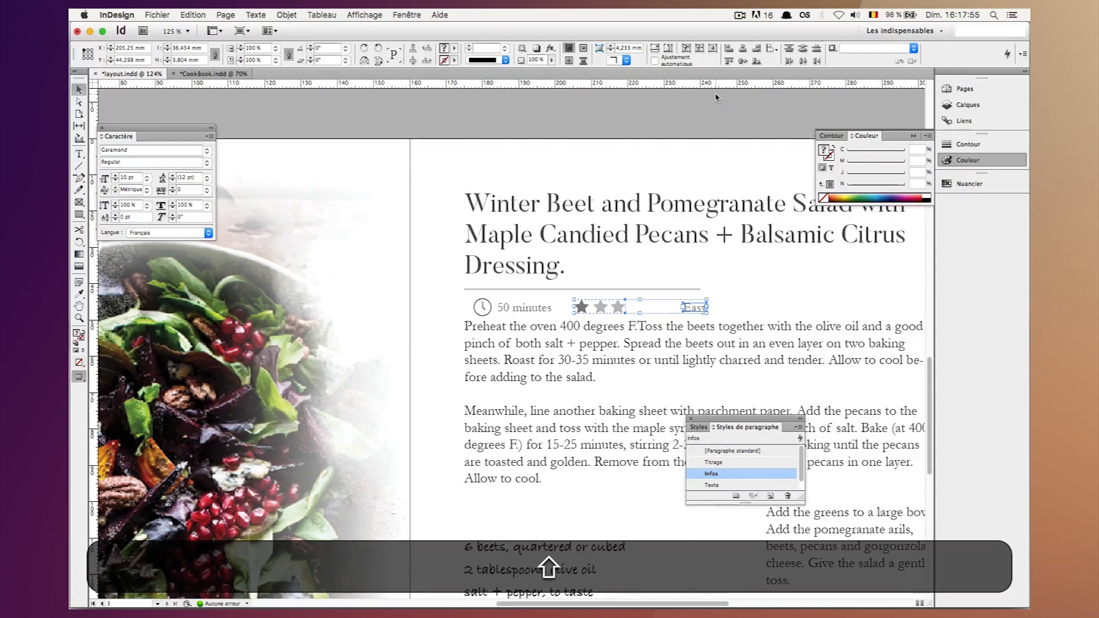
Move the "Easy" label left to X 220.7 mm, directly beside the third star.
left_click(698, 307)
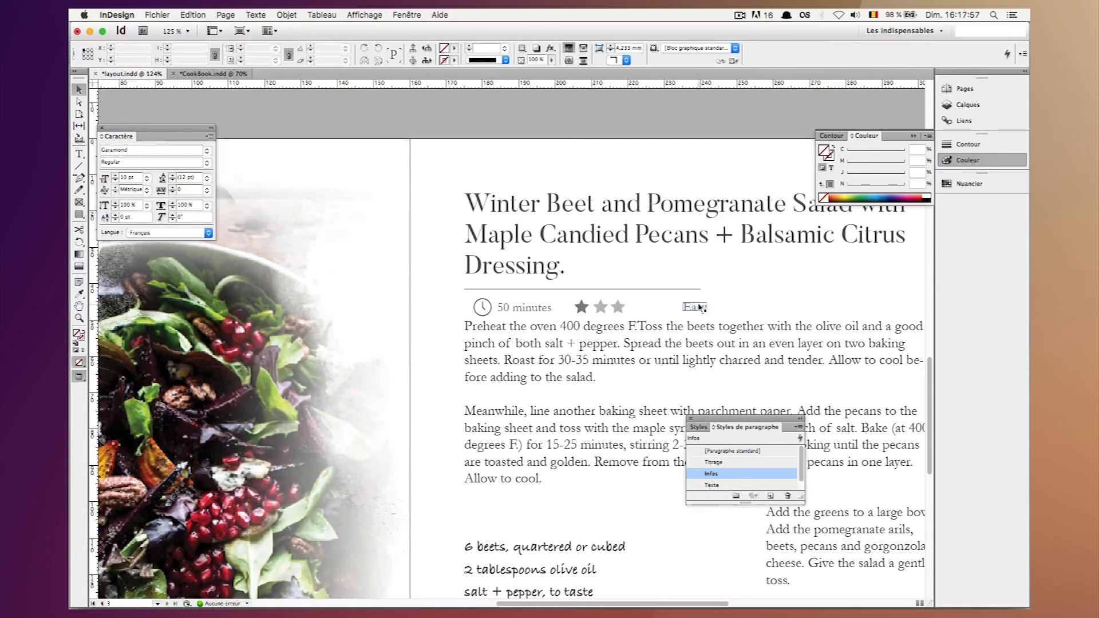
key("shift+Left")
key("shift+Left")
key("shift+Left")
key("shift+Left")
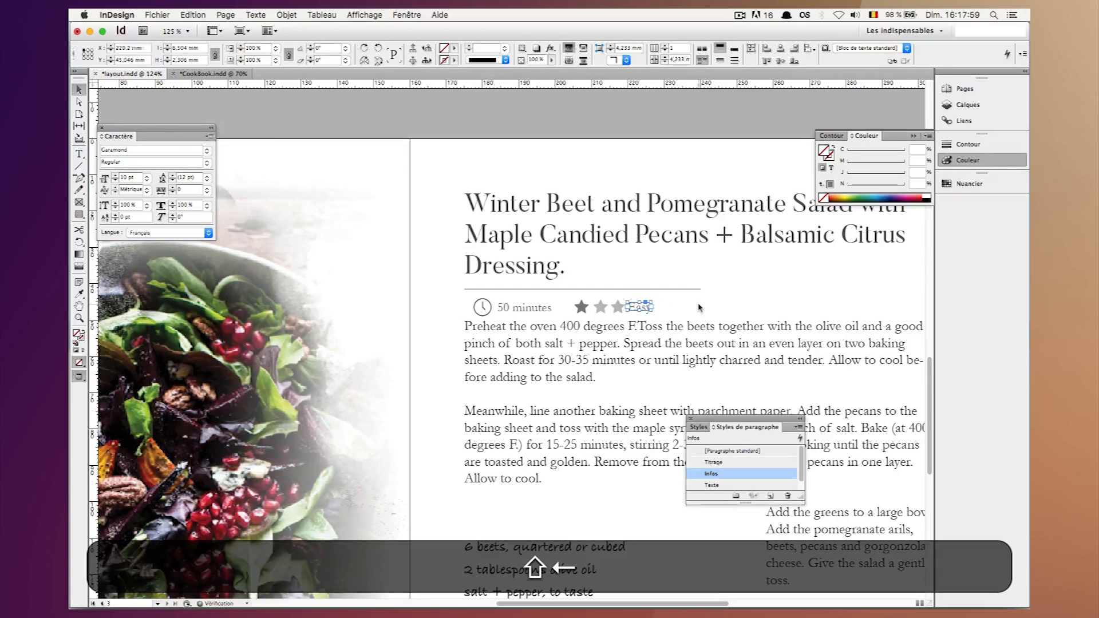
key("Right")
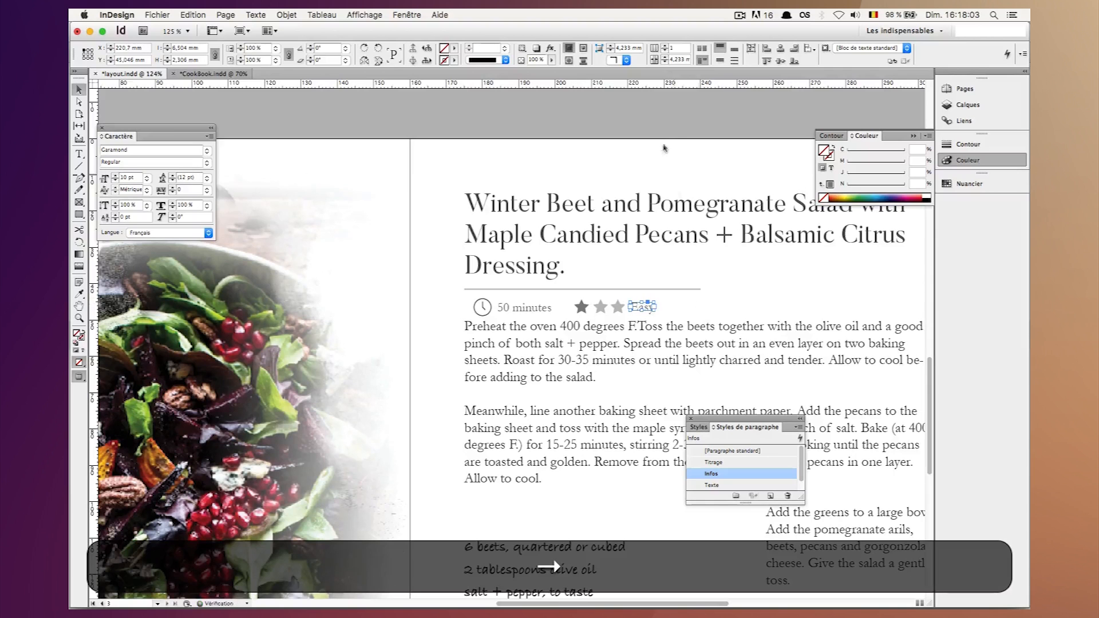
Group the clock icon with its "50 minutes" label.
left_click(625, 308)
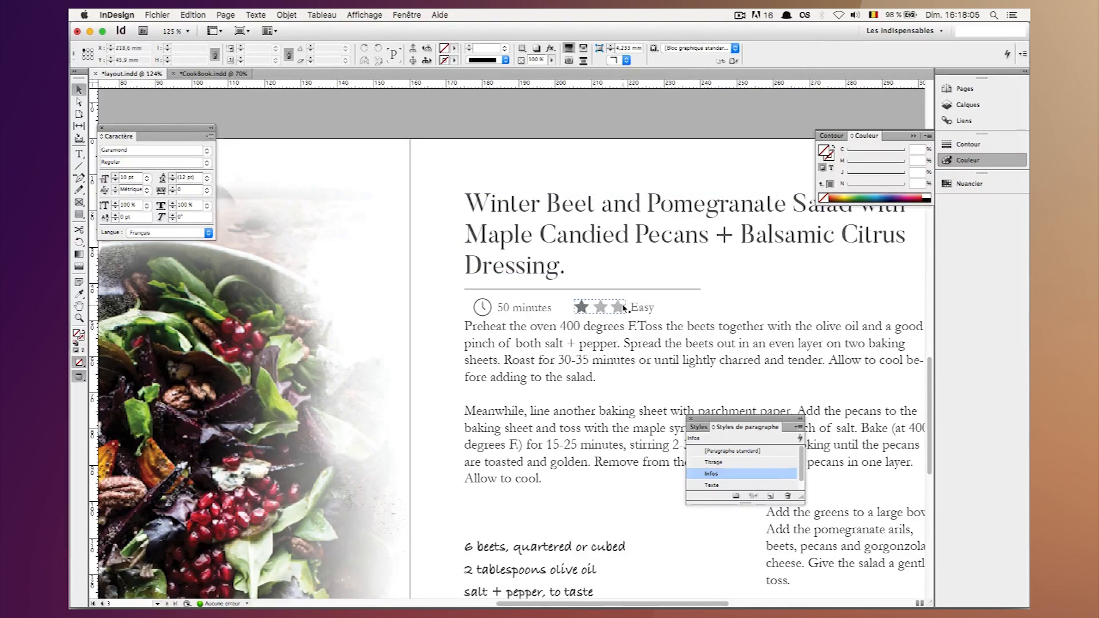
left_click(623, 307)
left_click(642, 309, "shift")
left_click(540, 309)
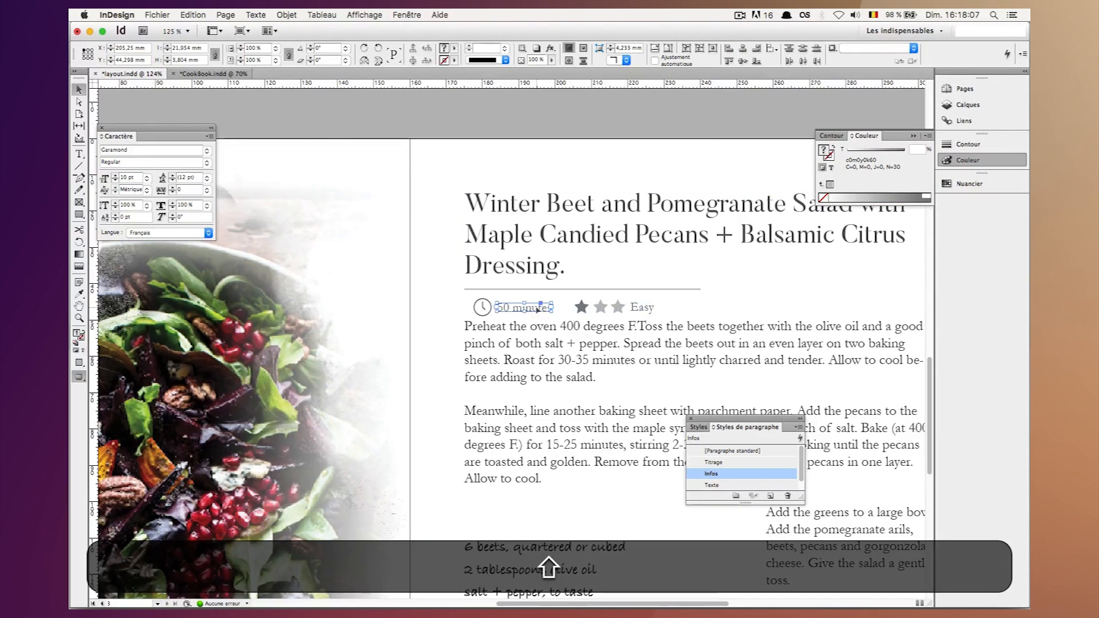
left_click(482, 307, "shift")
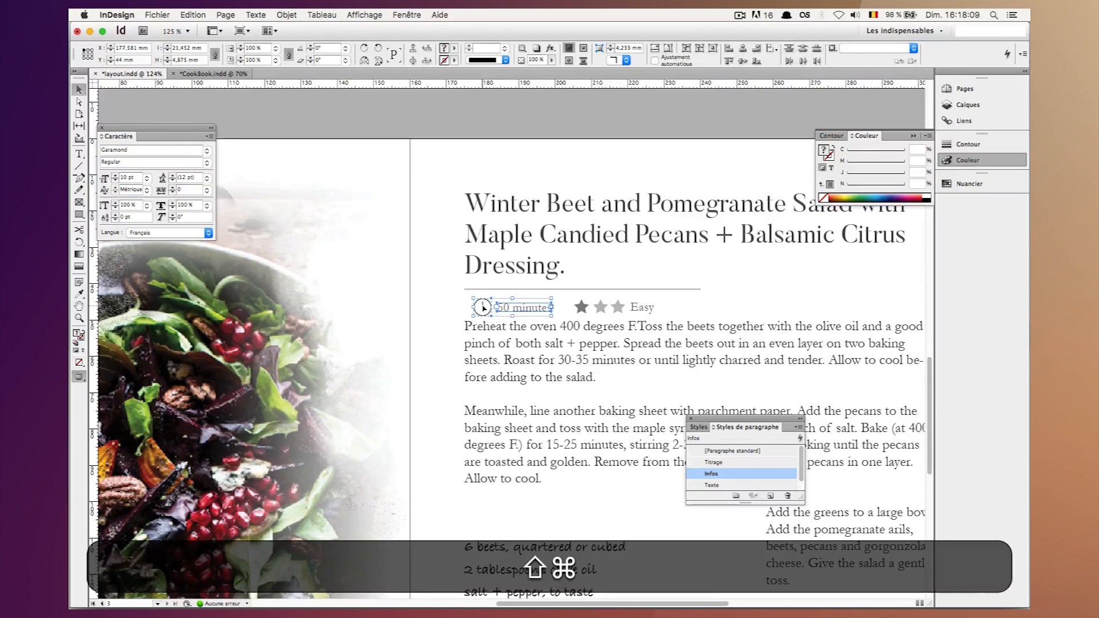
key("shift+super+g")
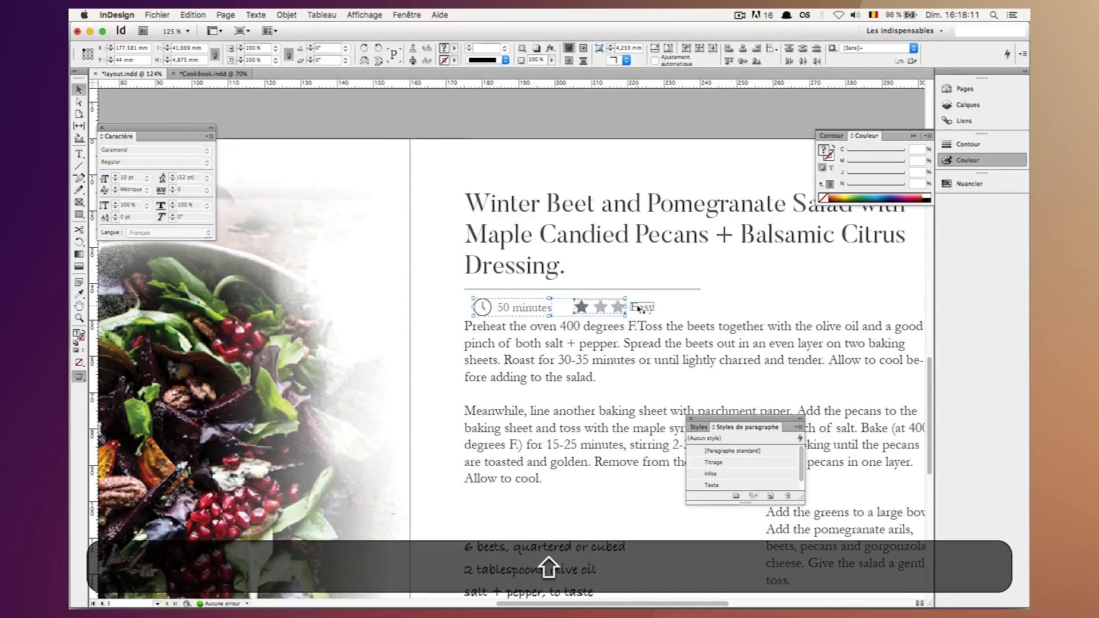
Group the three stars with the "Easy" label, and combine them with the clock group into one info row.
left_click(642, 309, "shift")
key("shift+super+g")
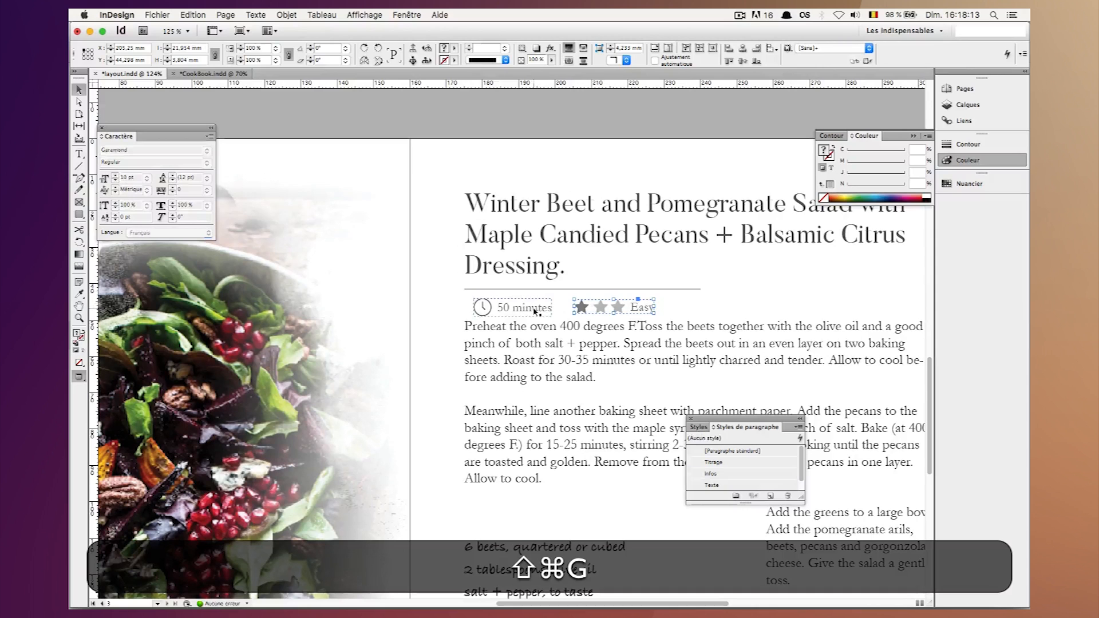
left_click(534, 309, "shift")
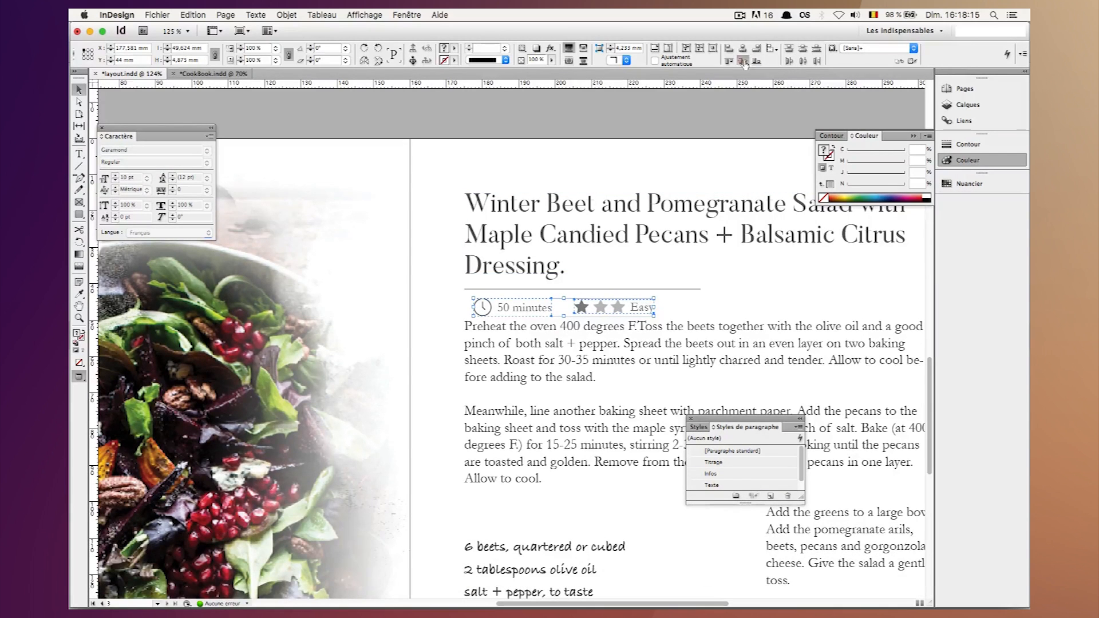
key("super+g")
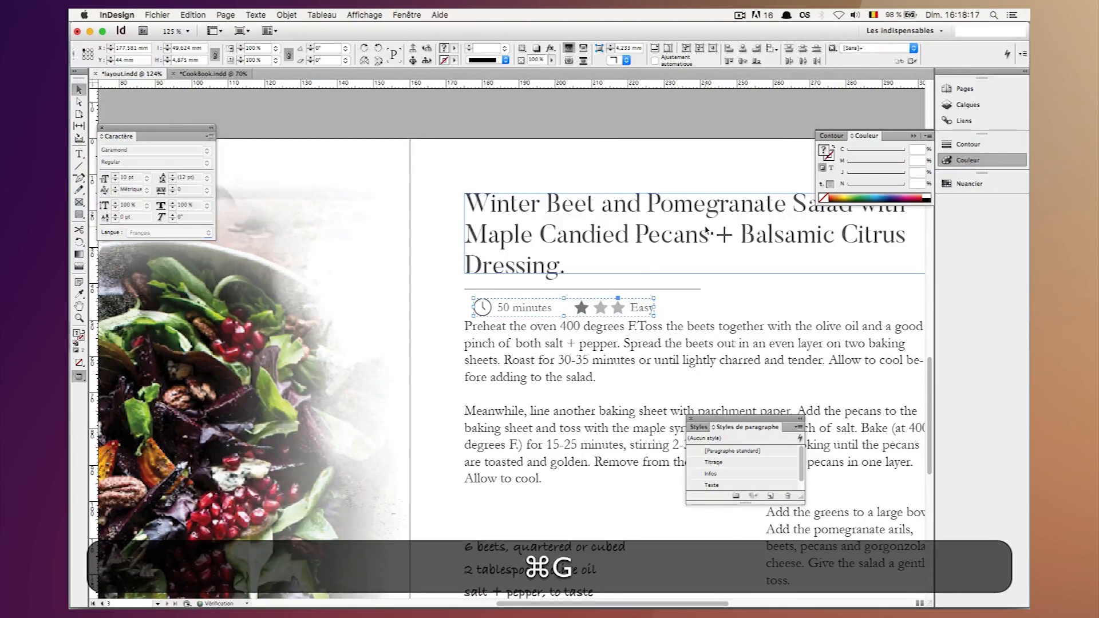
Show the guides and move the grouped info row left to X 175.081 mm, flush with the text margin.
key("w")
key("shift+Left")
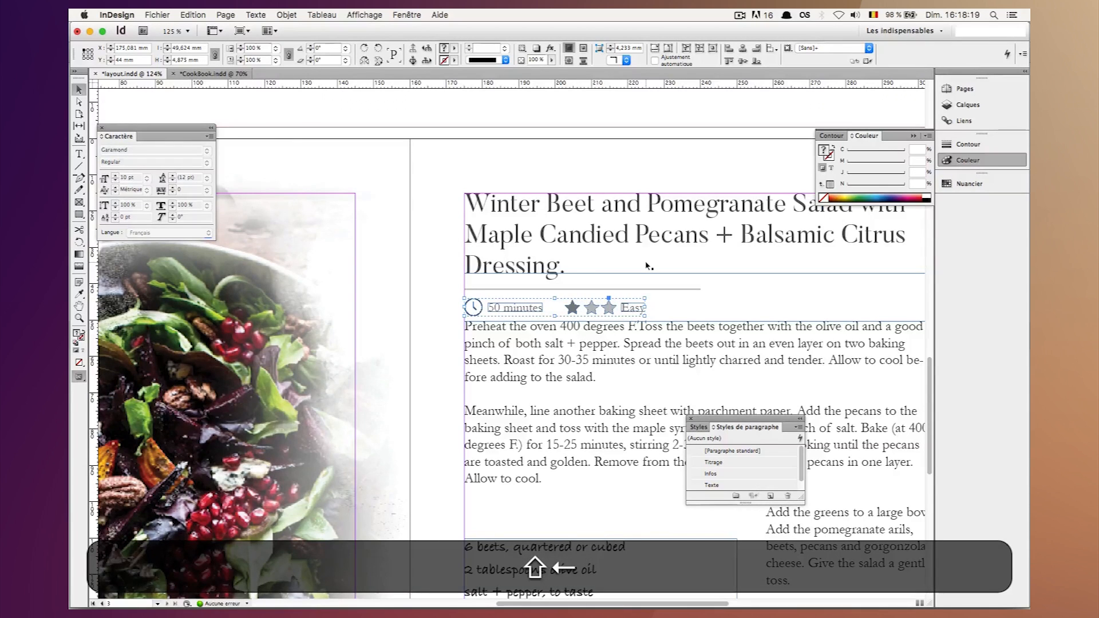
key("shift+Up")
key("shift+Down")
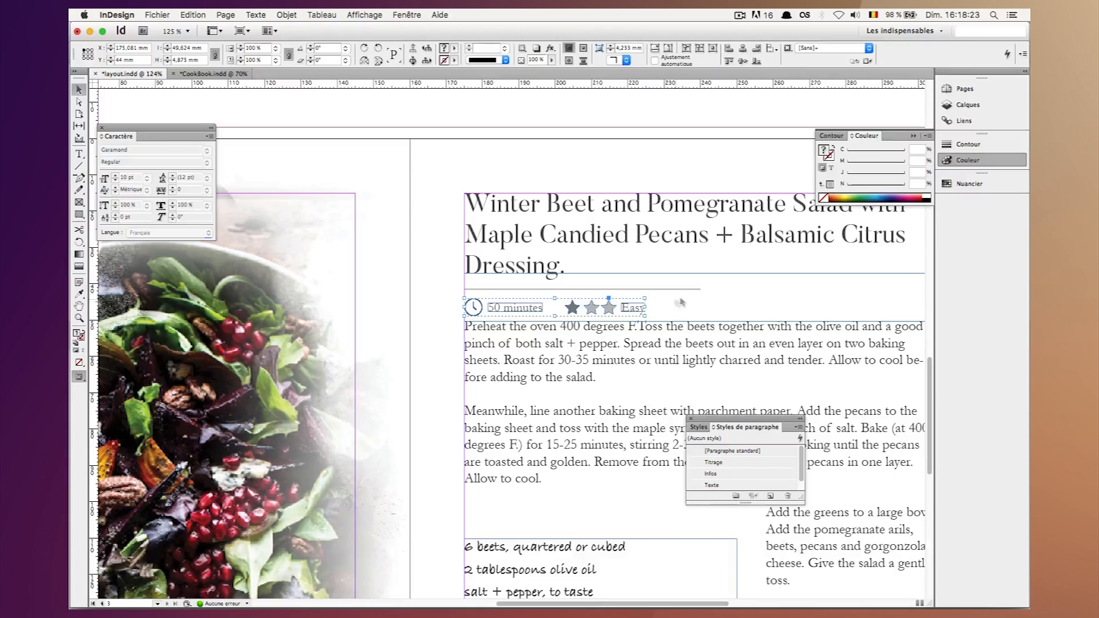
left_click(680, 303)
Move the recipe instructions text frame up to Y 49 mm.
left_click(613, 336)
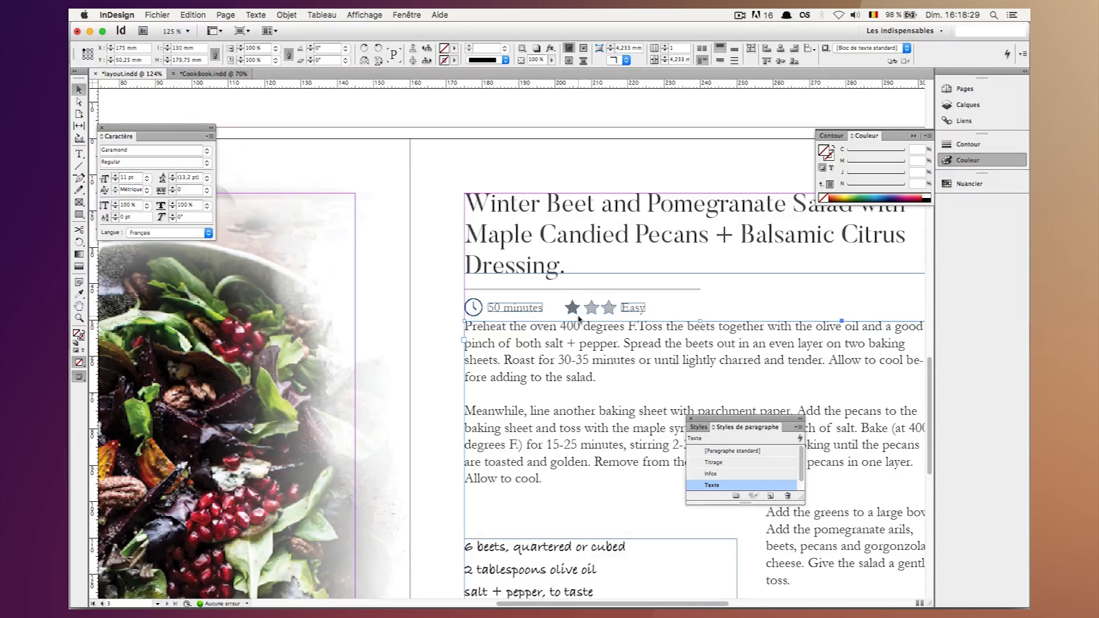
key("shift+Up")
key("shift+Up")
key("Down")
key("Down")
key("Down")
key("Down")
key("Down")
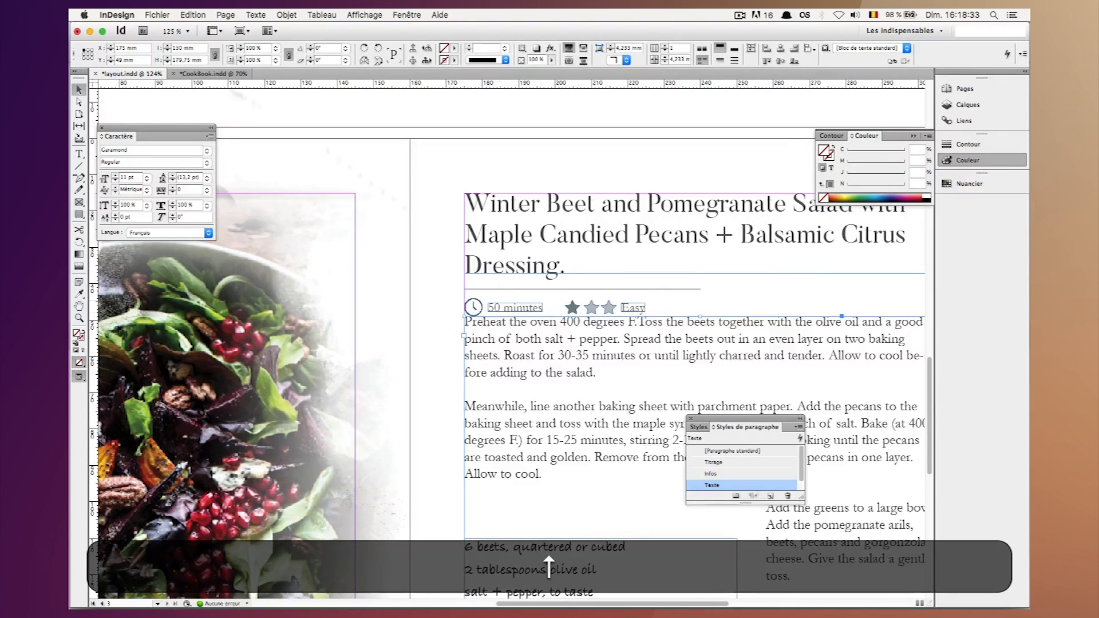
Set the height of the recipe instructions frame to 193 mm.
key("Right")
key("super+Right")
key("super+a")
type("193")
key("shift+Return")
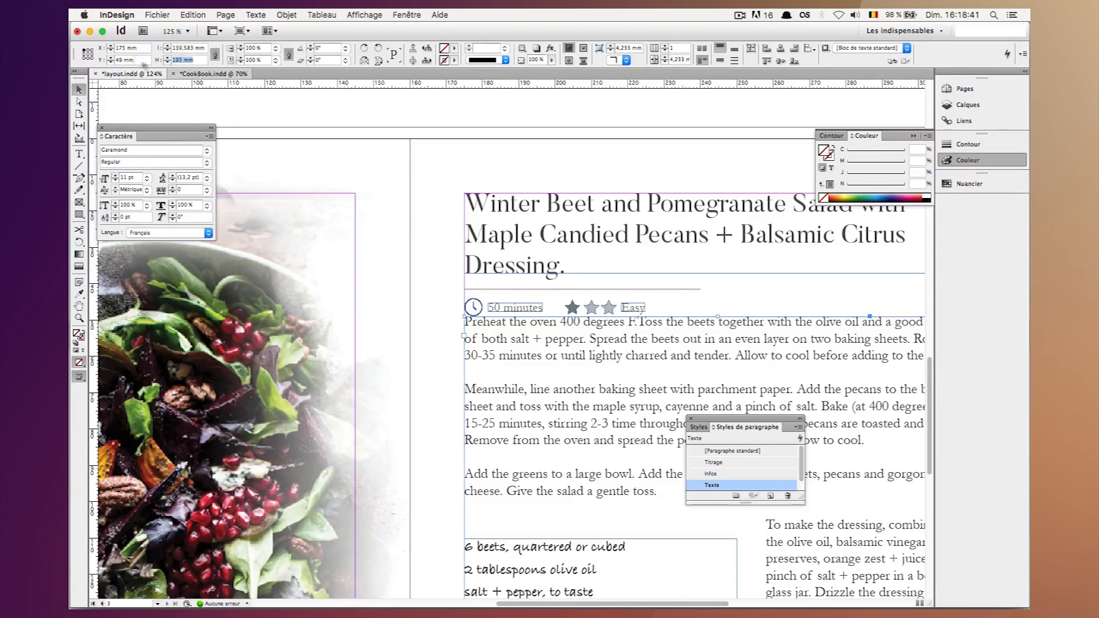
Set the vertical position of the recipe instructions frame to Y 62 mm.
triple_click(134, 60)
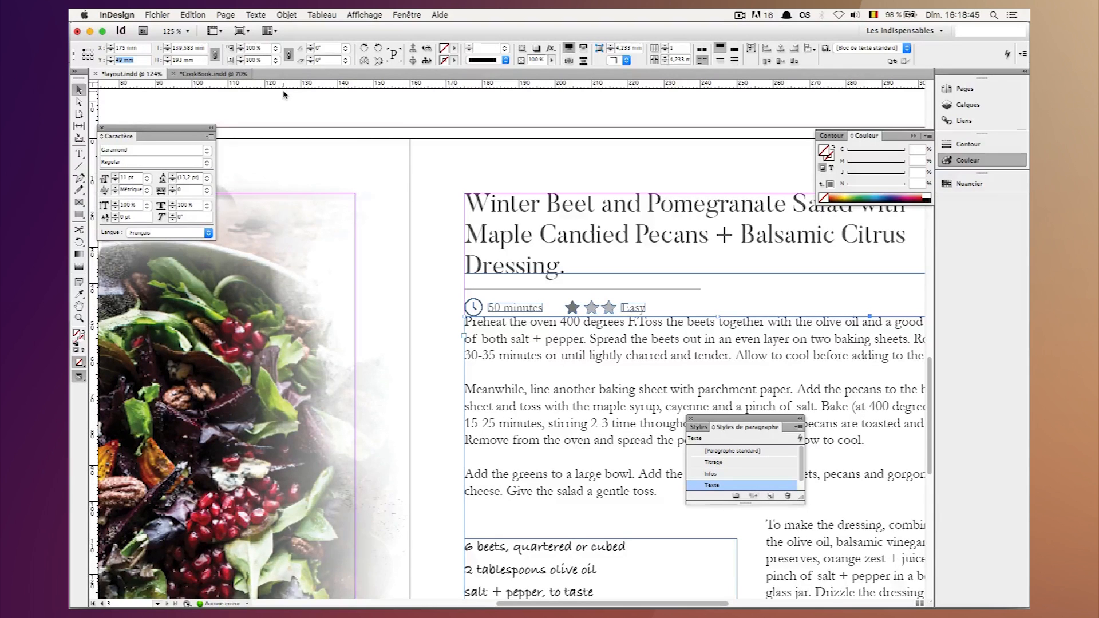
type("62")
key("shift+Return")
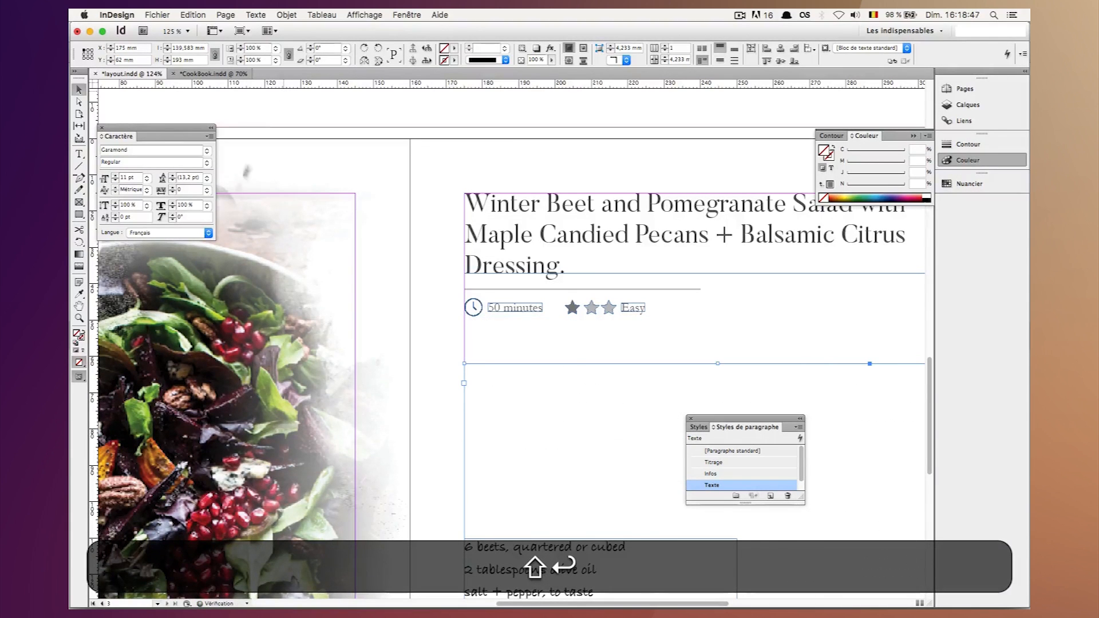
Resize the recipe instructions frame to the page margins, 130 mm wide and 168 mm high.
left_click(430, 216)
key("super+minus")
key("super+minus")
scroll(430, 218, "down", 8)
scroll(431, 218, "right", 7)
left_click(496, 204)
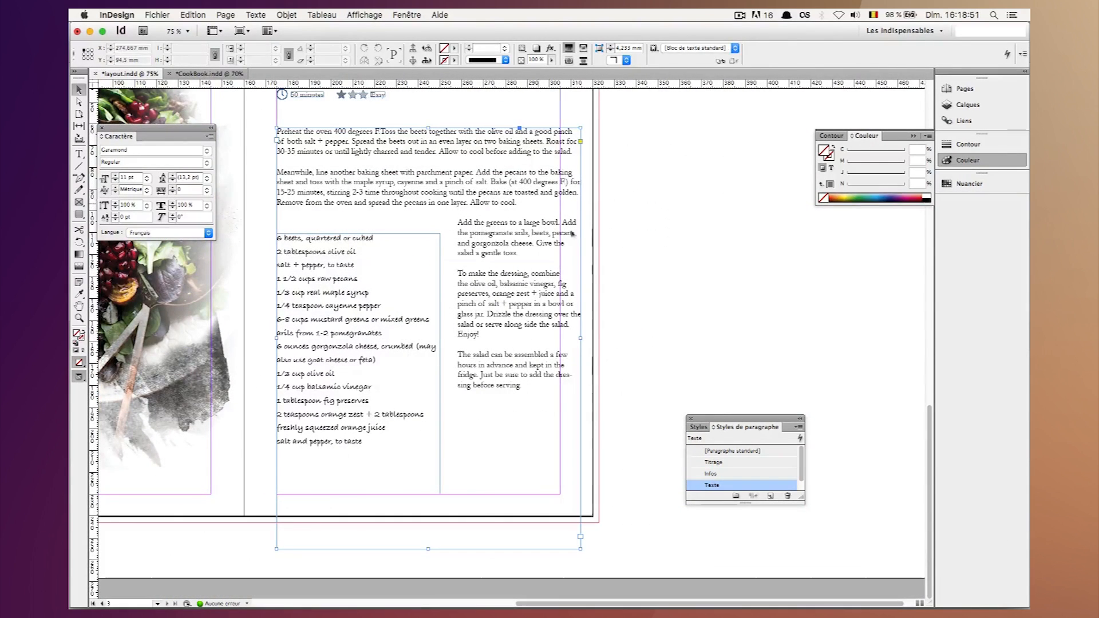
left_click_drag(561, 340, 561, 338)
left_click_drag(418, 548, 419, 494)
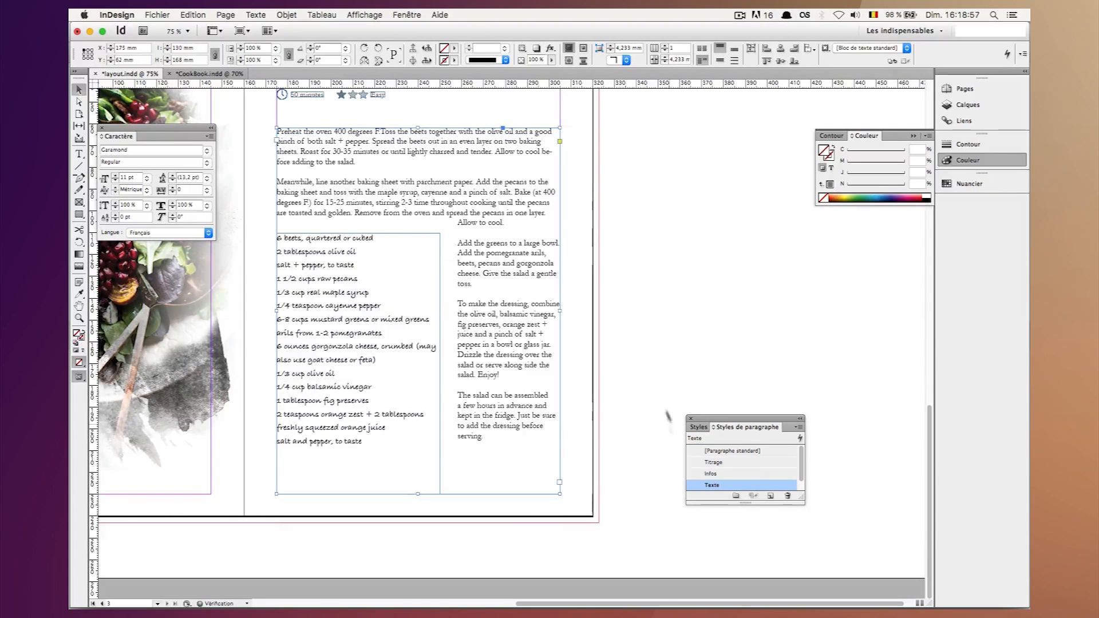
left_click(658, 387)
Switch to preview mode without guides and check how the recipe text flows around the ingredients list.
key("w")
scroll(658, 387, "up", 5)
scroll(658, 387, "left", 5)
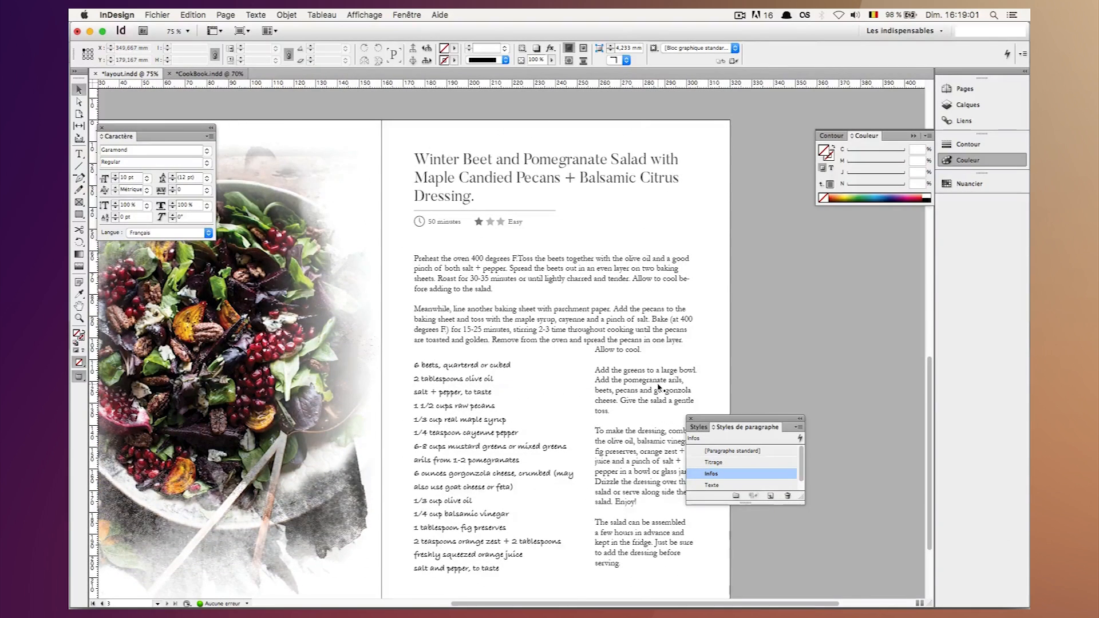
scroll(681, 355, "down", 3)
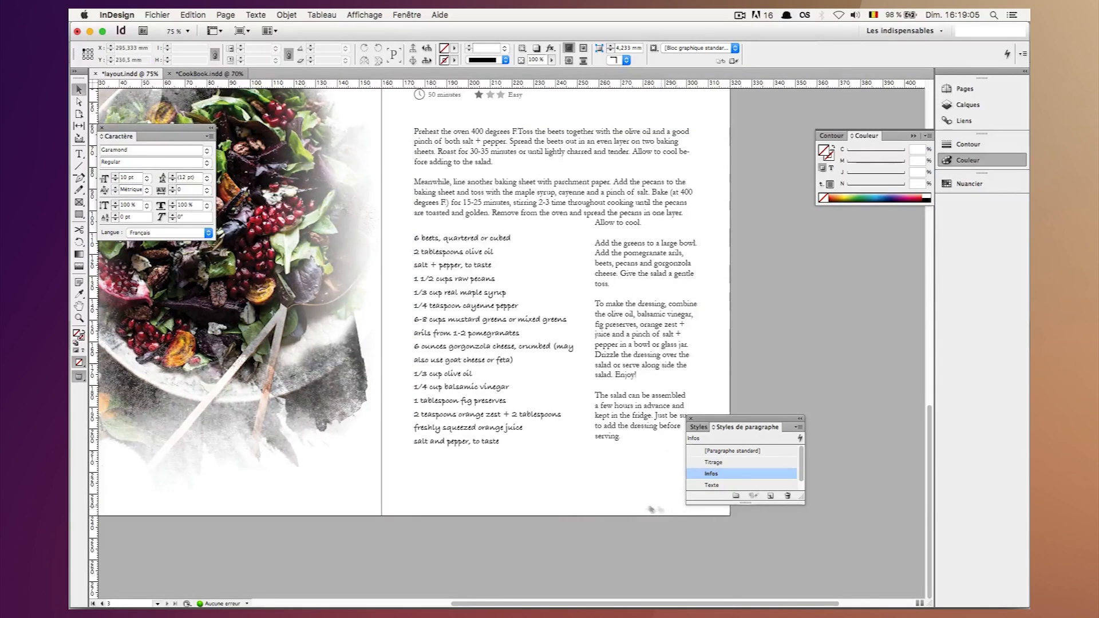
scroll(646, 508, "right", 5)
Reduce the closing paragraph starting "The salad can be assembled" to 9 pt and settle on 10 pt.
left_click(529, 475)
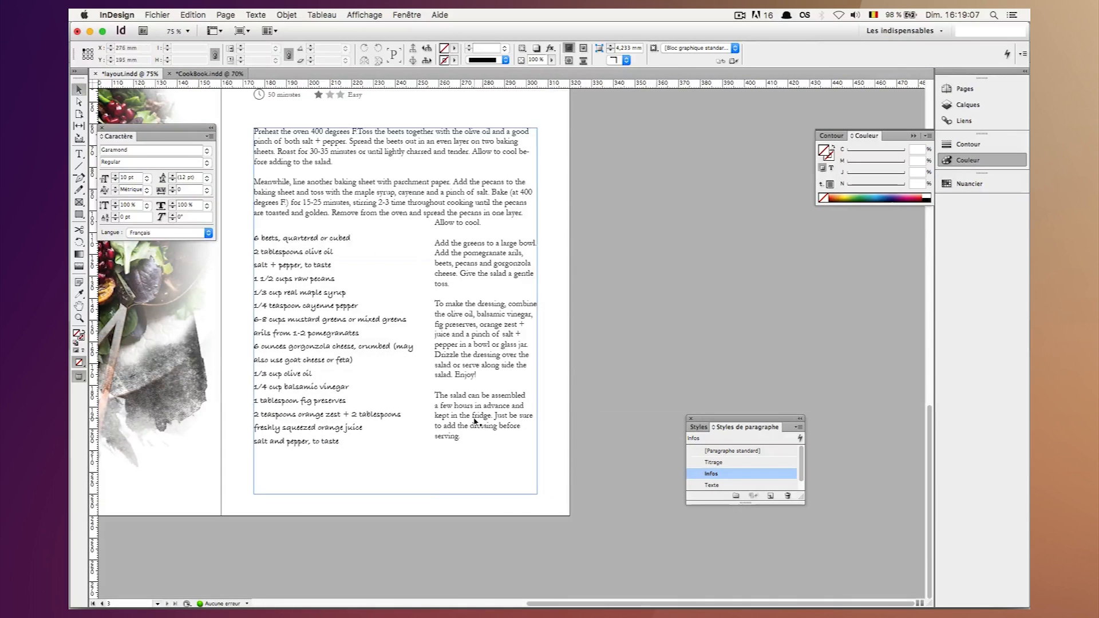
double_click(495, 413)
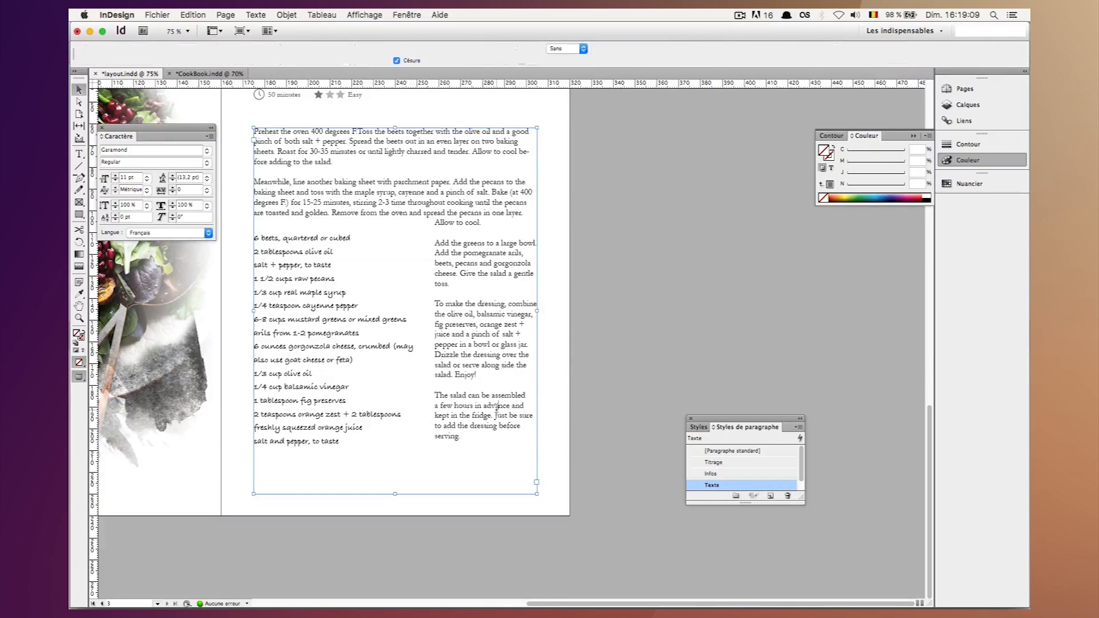
left_click_drag(468, 435, 429, 394)
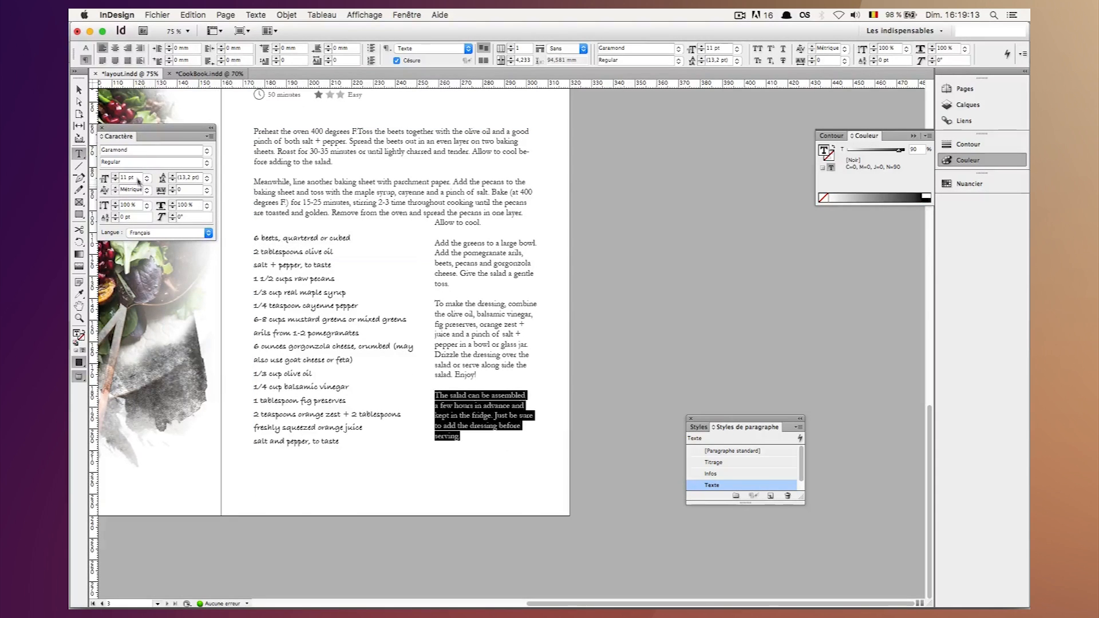
type("9")
key("shift+Return")
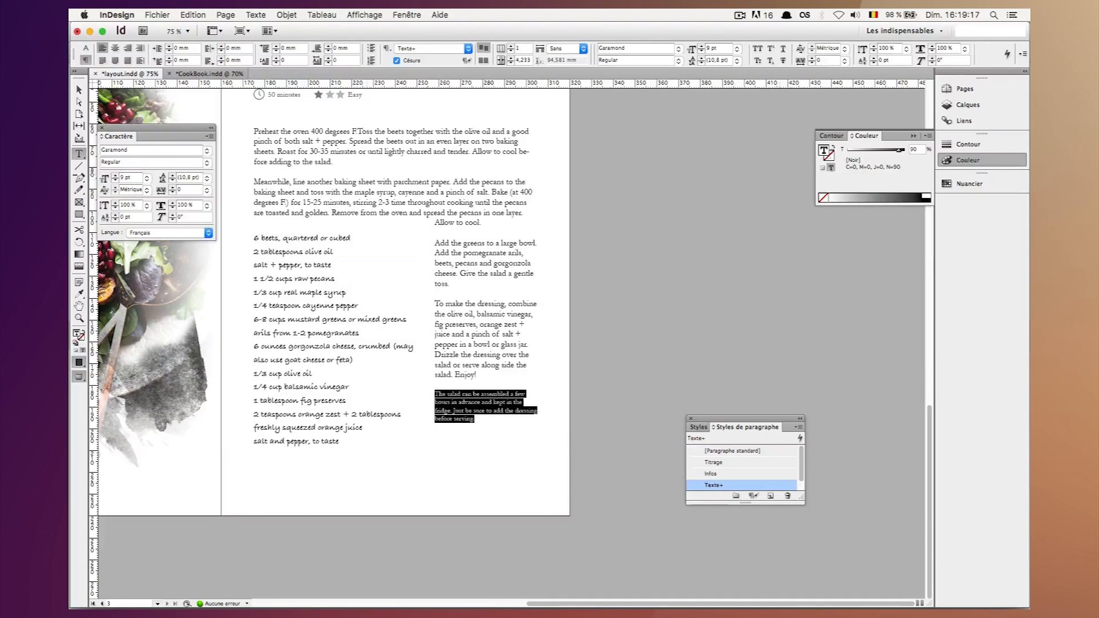
key("shift+super+a")
type("10")
key("shift+Return")
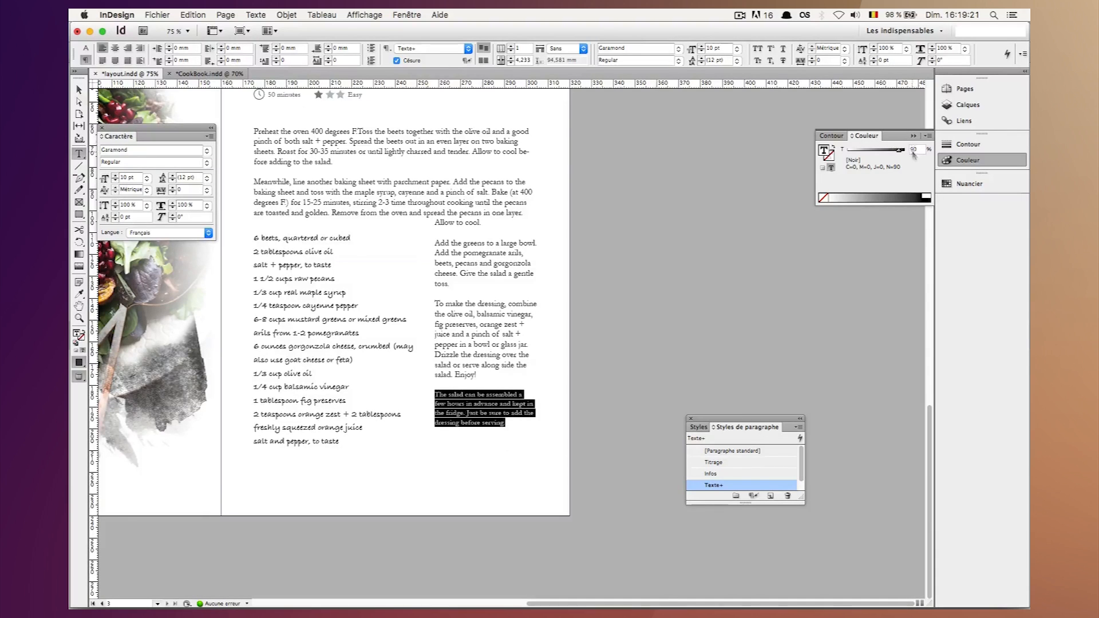
Set the closing paragraph's black text tint to 70% and return to the Selection tool.
type("70")
key("shift+Return")
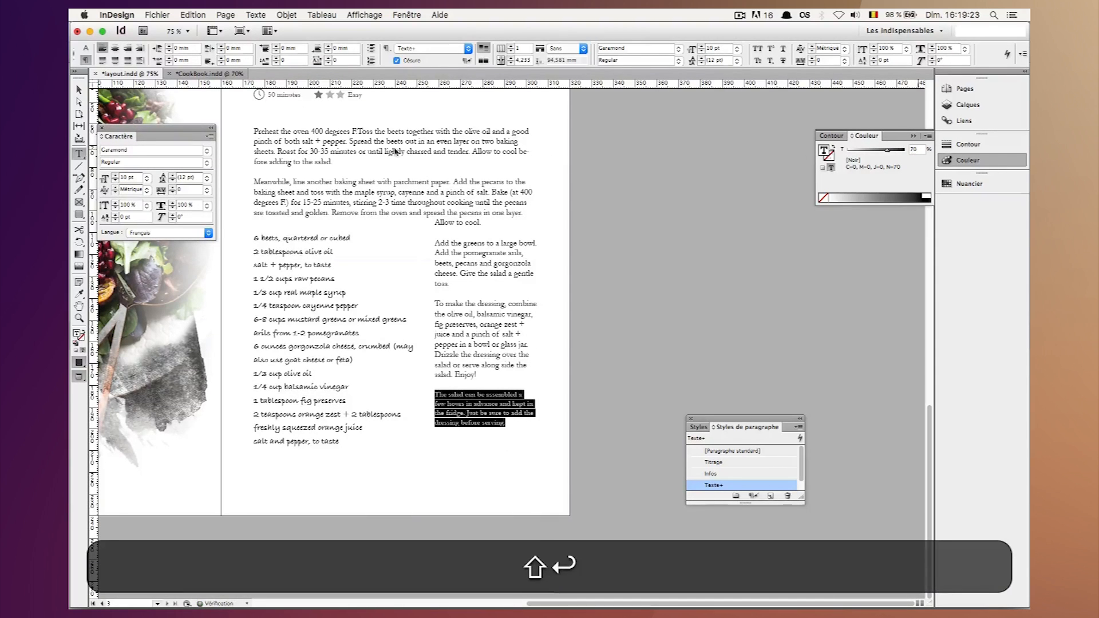
left_click(79, 90)
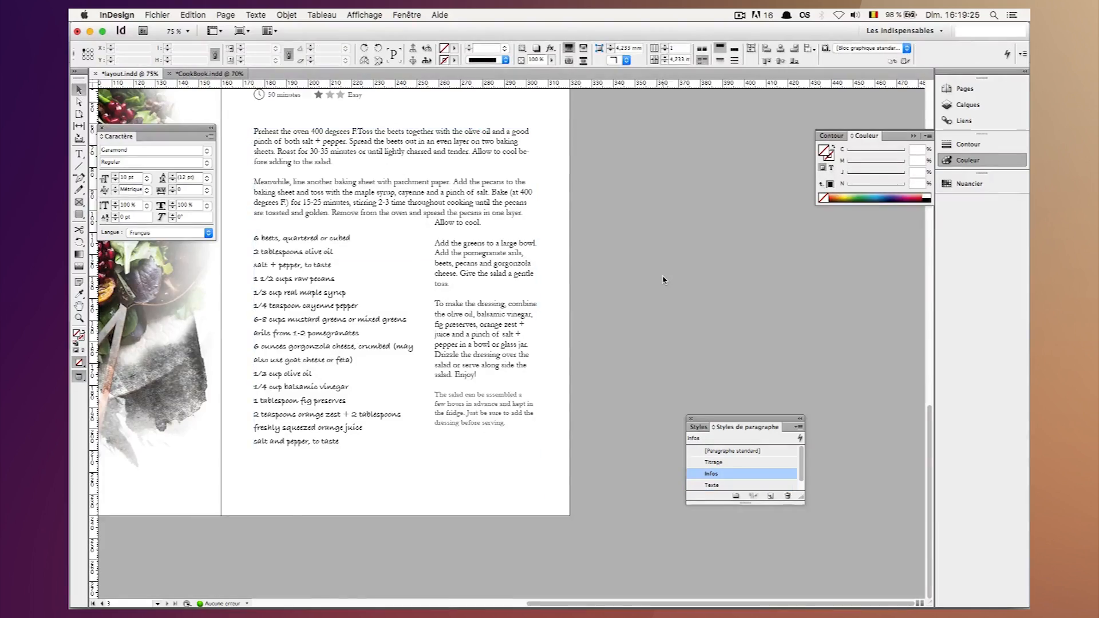
Review the layout of the photo page and recipe page across the spread.
scroll(664, 279, "up", 2)
scroll(663, 279, "left", 5)
scroll(791, 281, "up", 3)
scroll(791, 281, "left", 2)
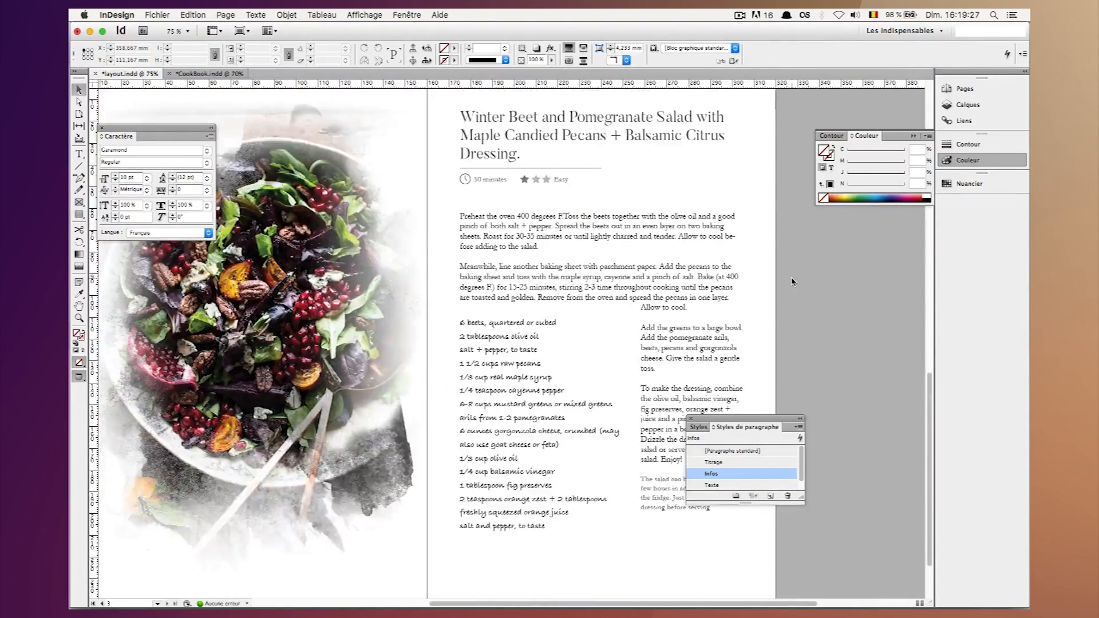
scroll(791, 280, "down", 3)
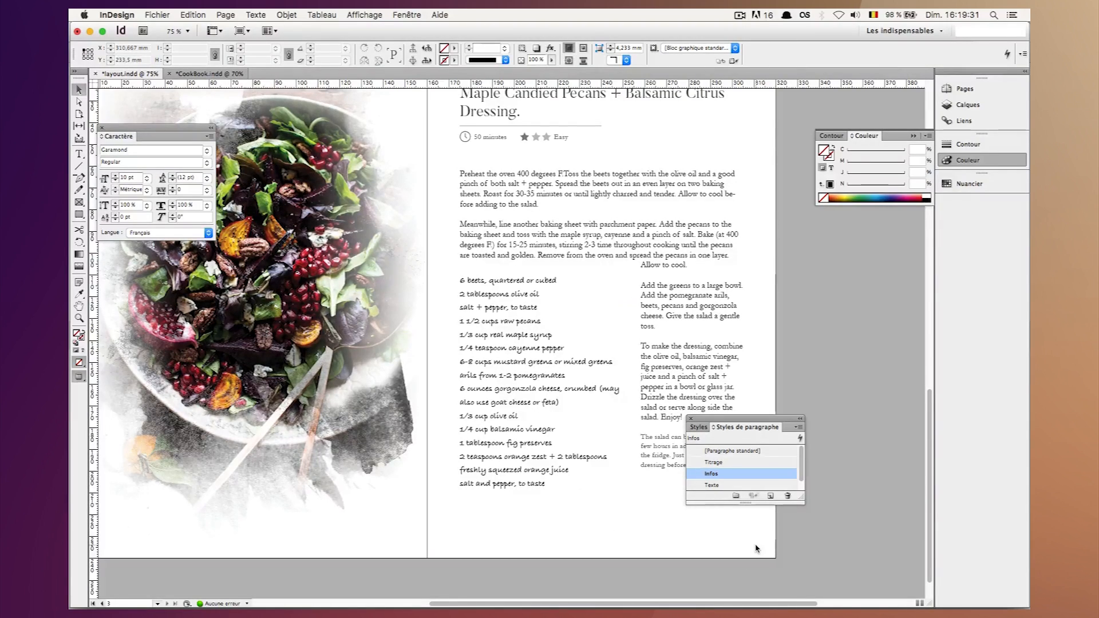
scroll(757, 548, "left", 2)
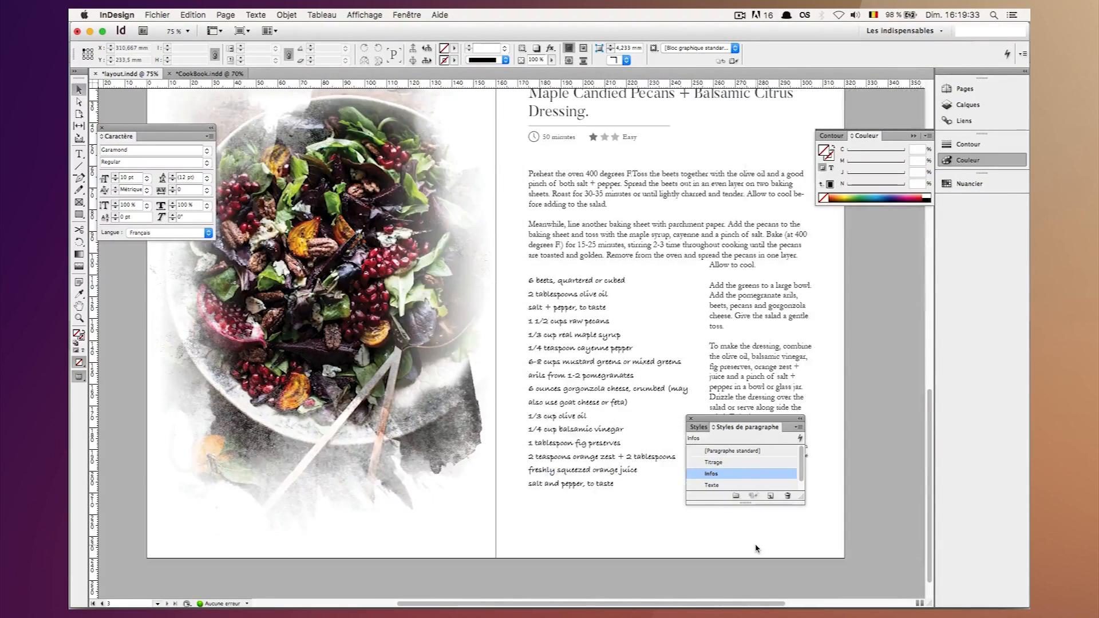
scroll(820, 505, "right", 2)
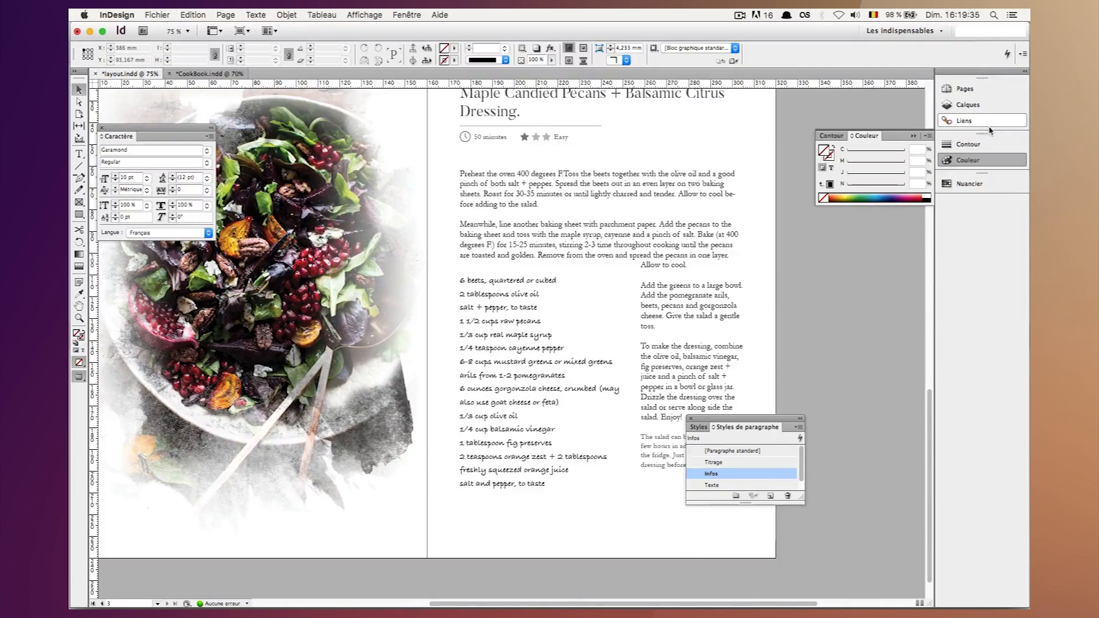
Create a new two-page master "Gabarit" with prefix B, 160 × 240 mm pages and no parent master.
left_click(966, 89)
left_click(827, 115)
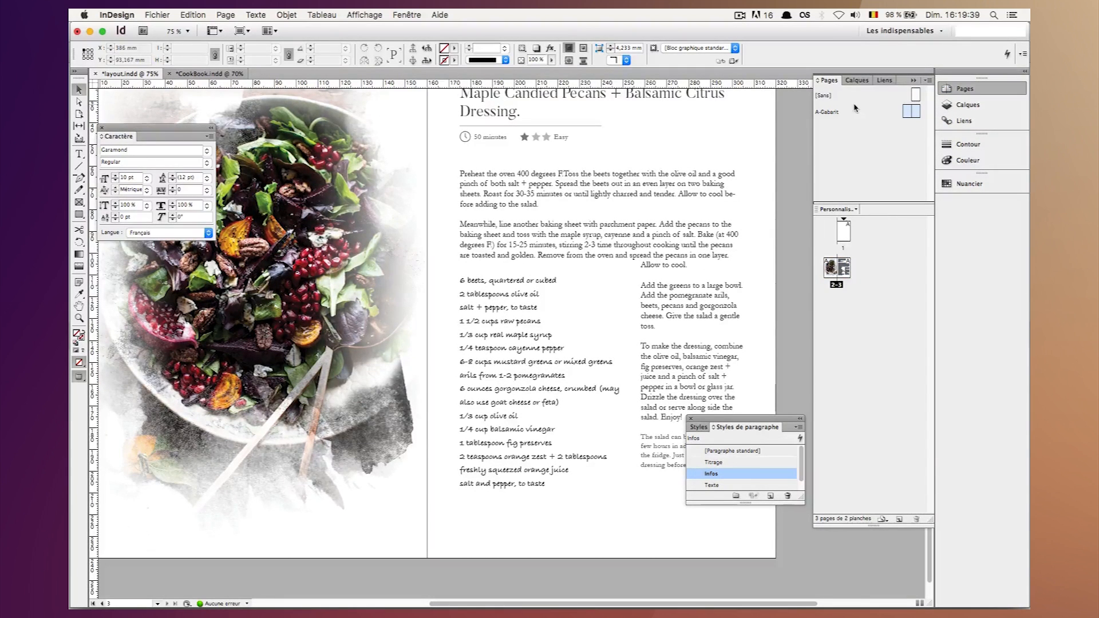
right_click(852, 132)
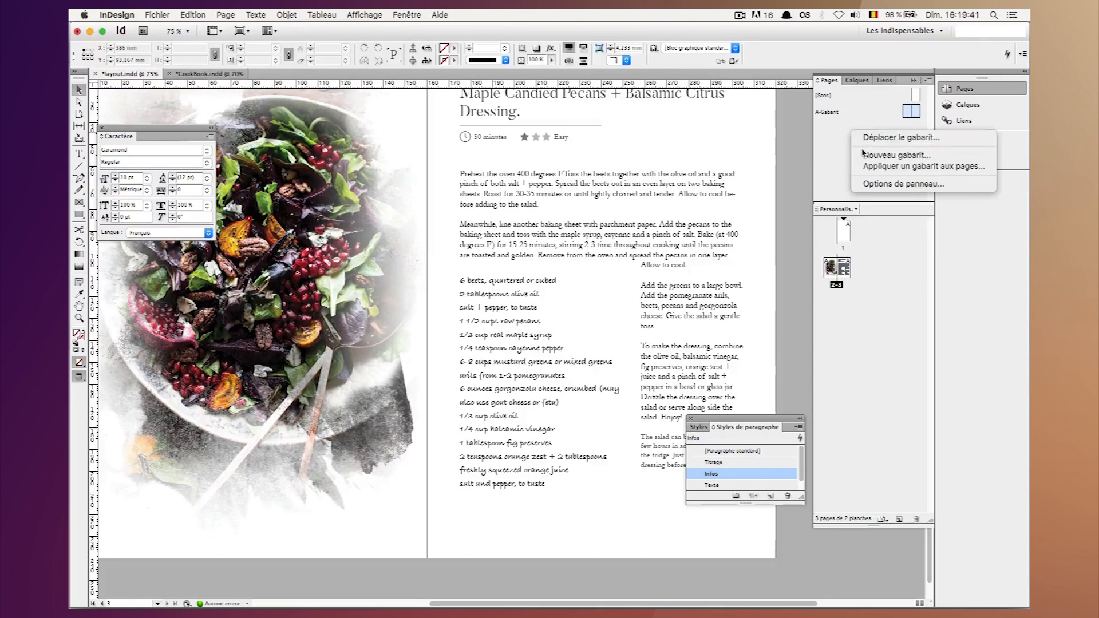
left_click(861, 156)
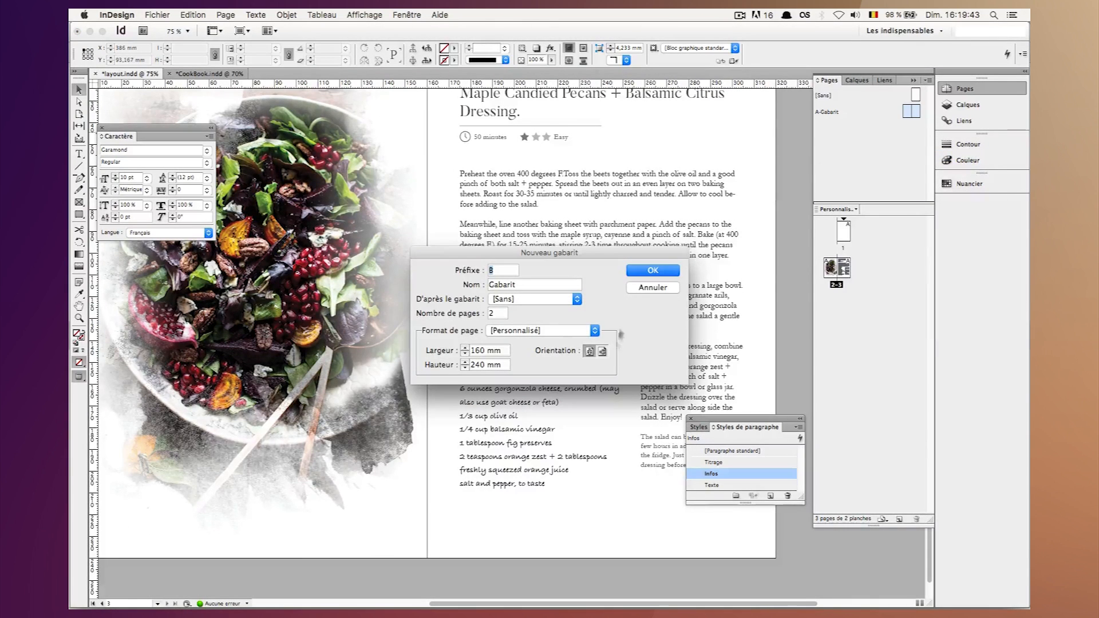
left_click(646, 271)
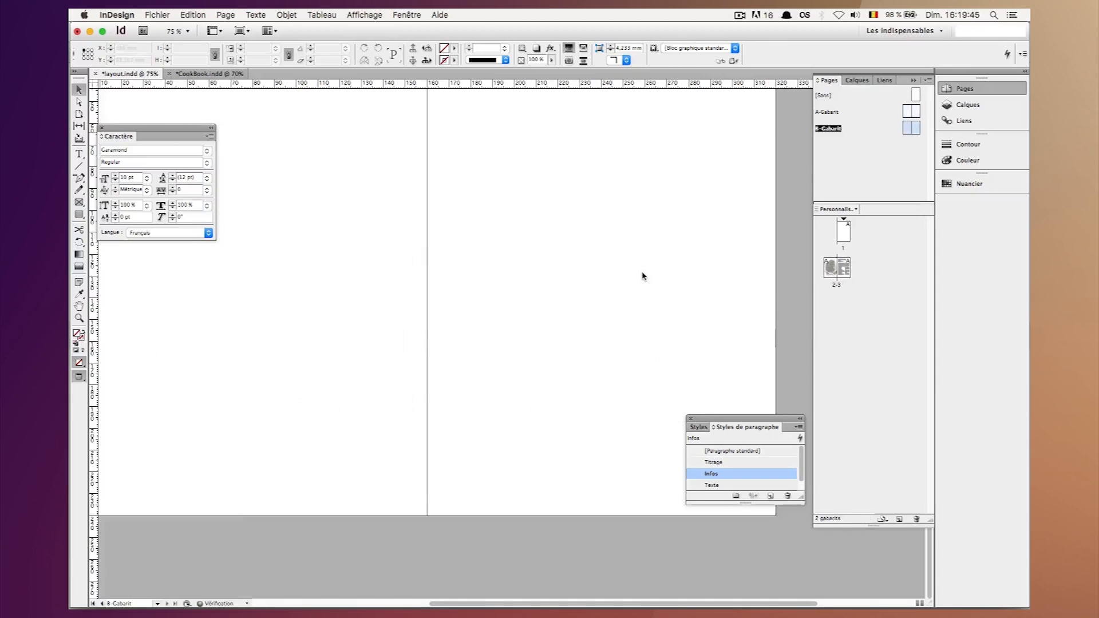
Draw a text frame about 24 × 6 mm near the lower-left corner of the left-hand page of master B-Gabarit.
key("w")
key("super+minus")
scroll(489, 208, "right", 3)
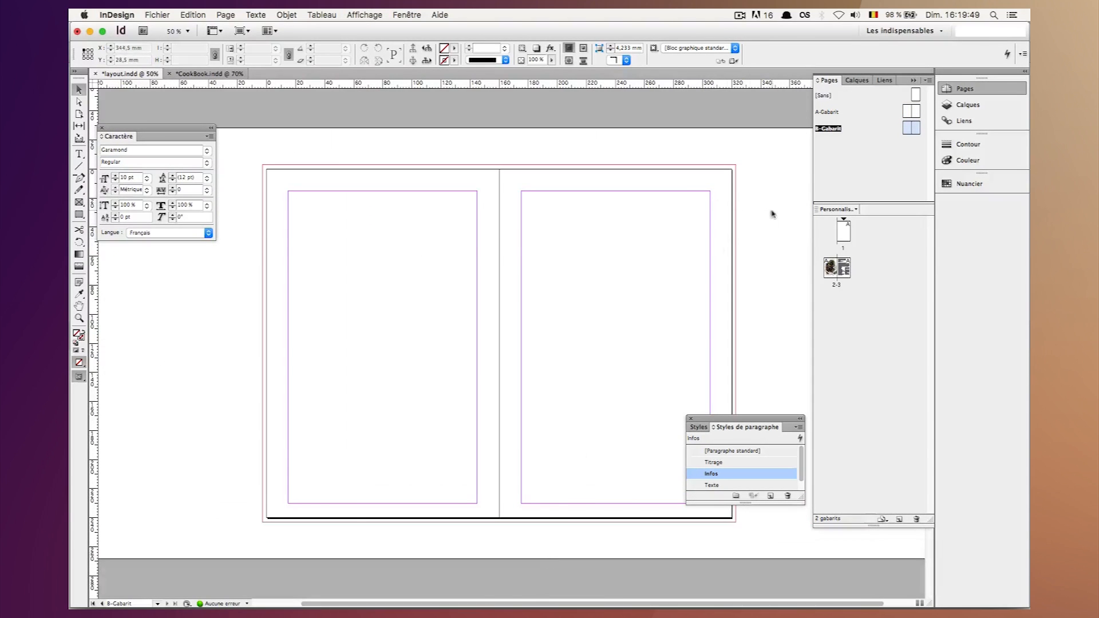
key("super+equal")
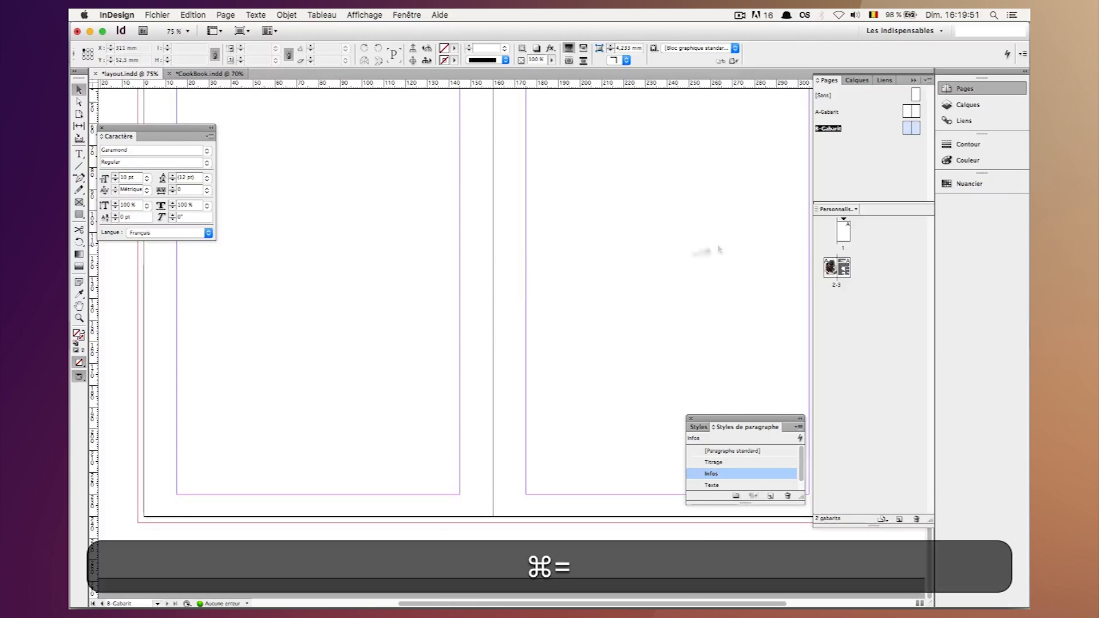
scroll(726, 472, "down", 1)
key("t")
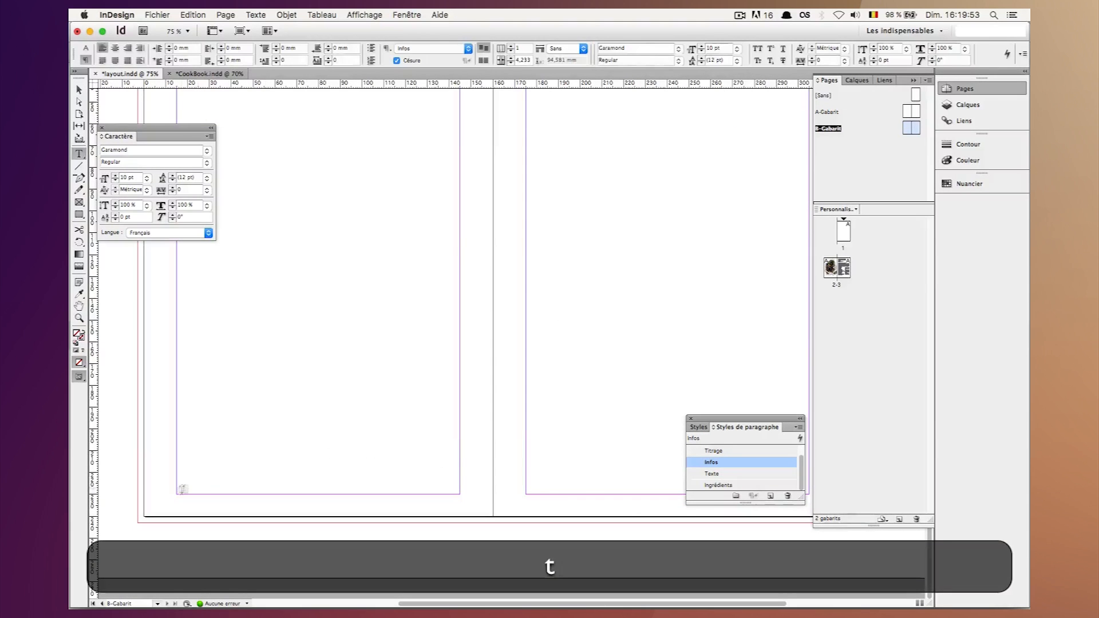
left_click_drag(166, 490, 219, 503)
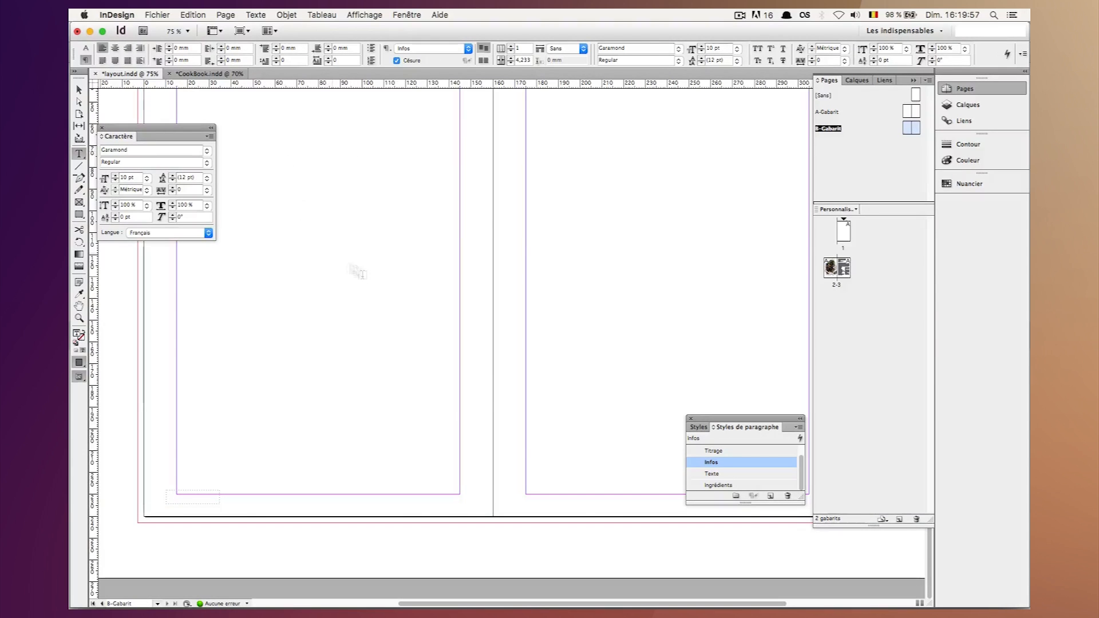
Enter "Salades - 1" in the new footer text frame and finish editing the text.
type("Salades")
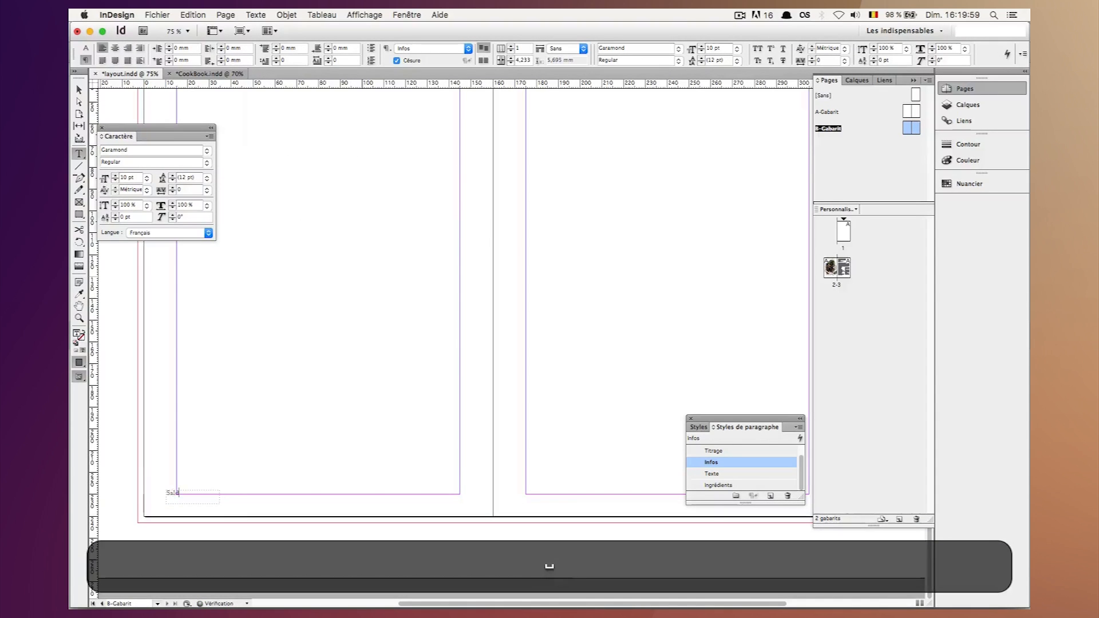
key("BackSpace")
key("BackSpace")
key("BackSpace")
key("BackSpace")
key("BackSpace")
type("ades - 1")
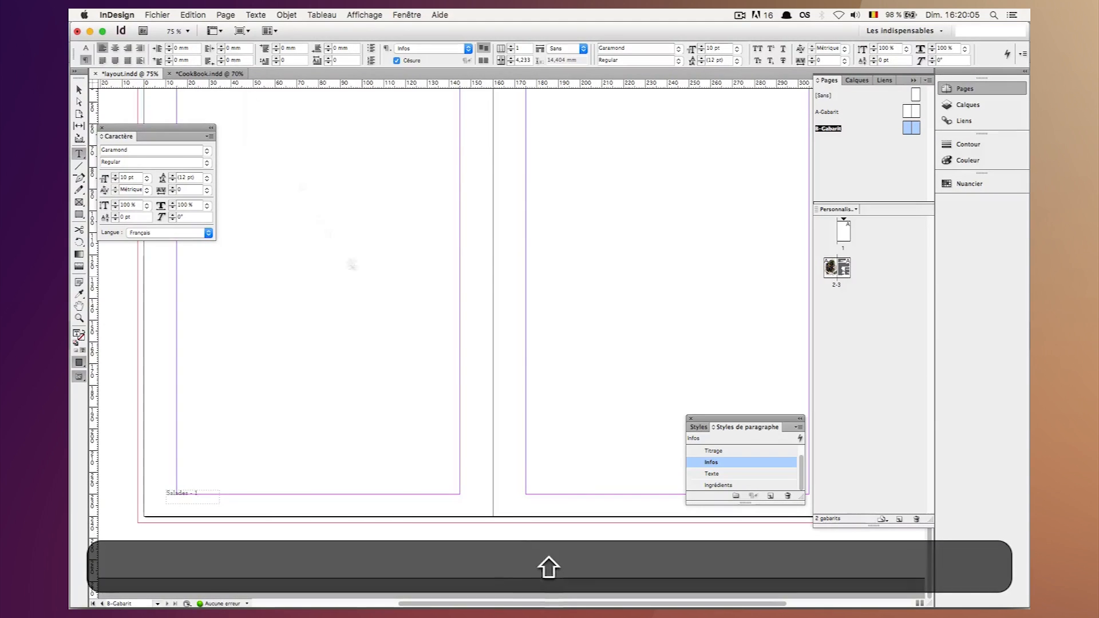
key("Escape")
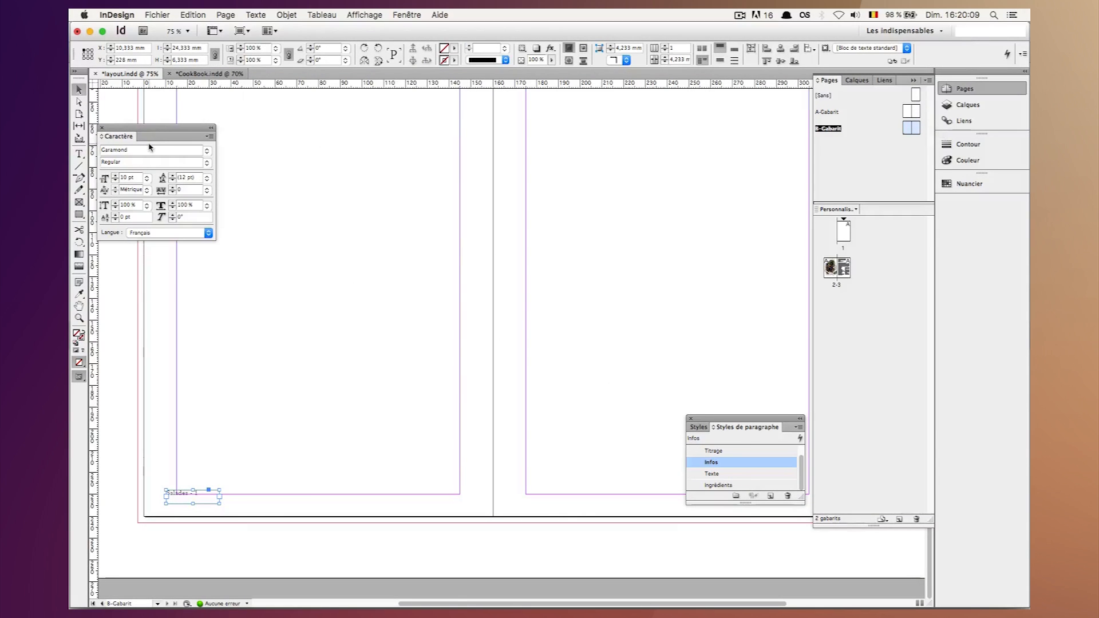
Set the footer text to the Butler font at 11 pt.
key("shift+super+a")
type("t")
key("BackSpace")
type("Bu")
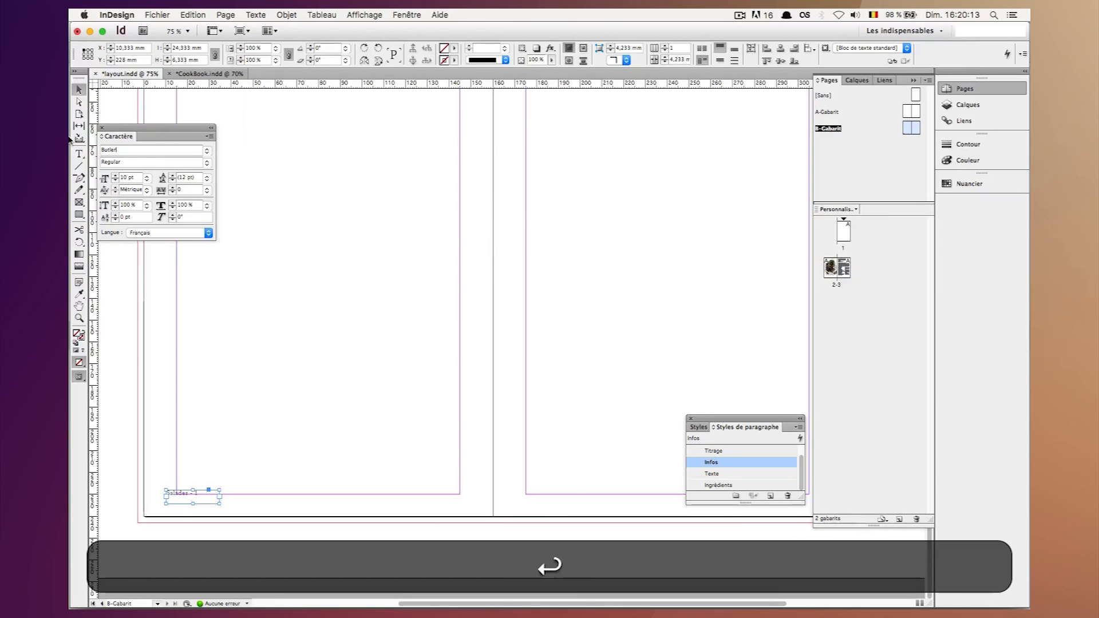
left_click(104, 177)
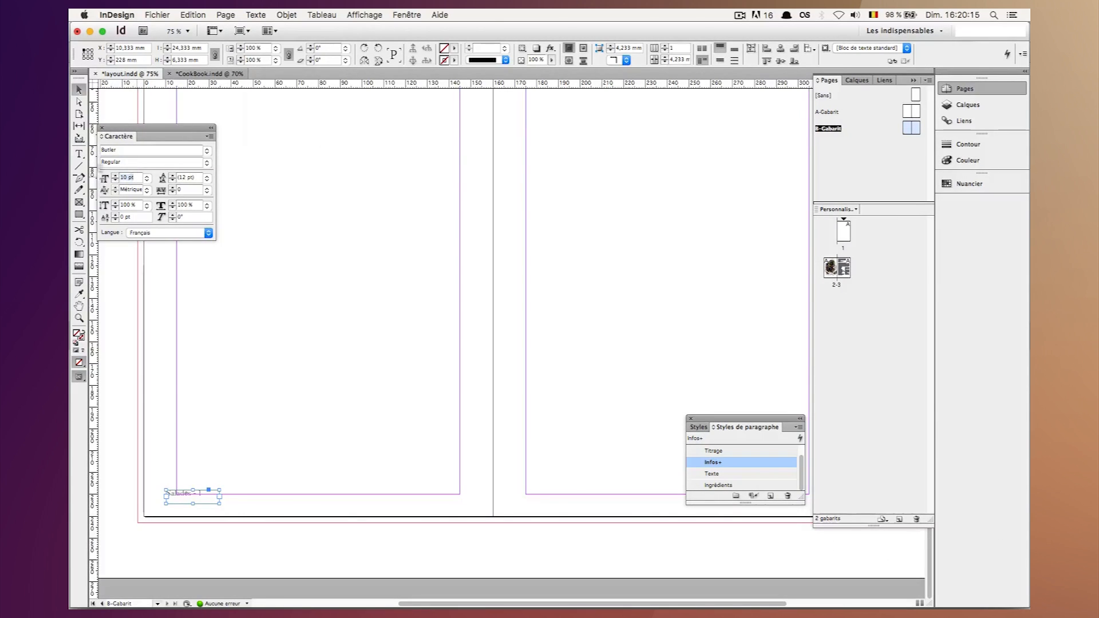
type("11")
key("shift+Return")
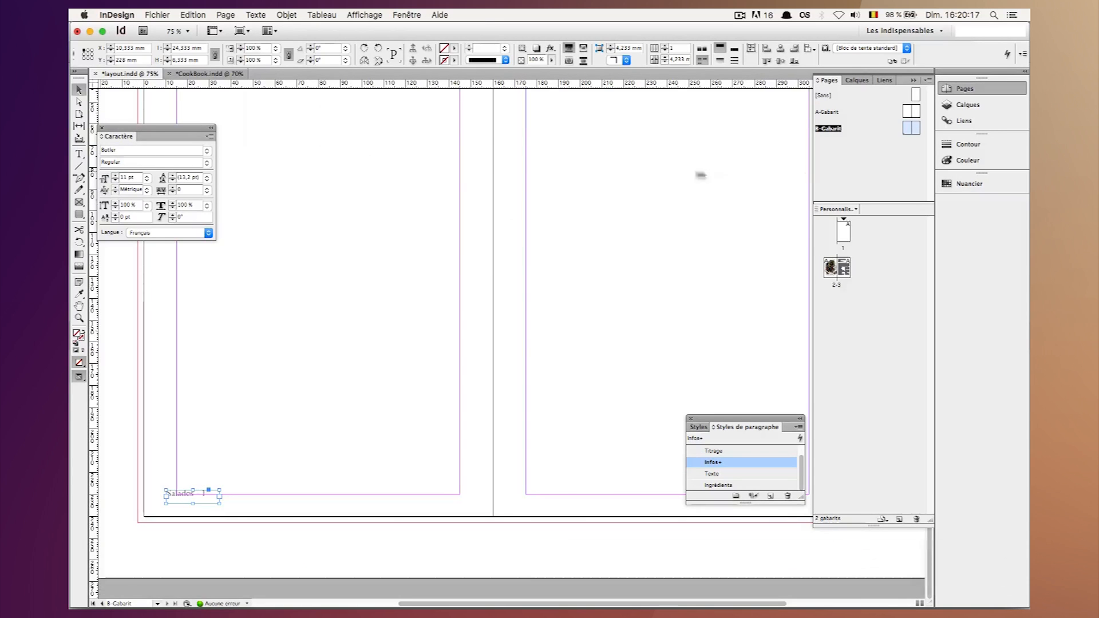
Set the black tint of the "Salades - 1" footer text to 60%.
left_click(952, 161)
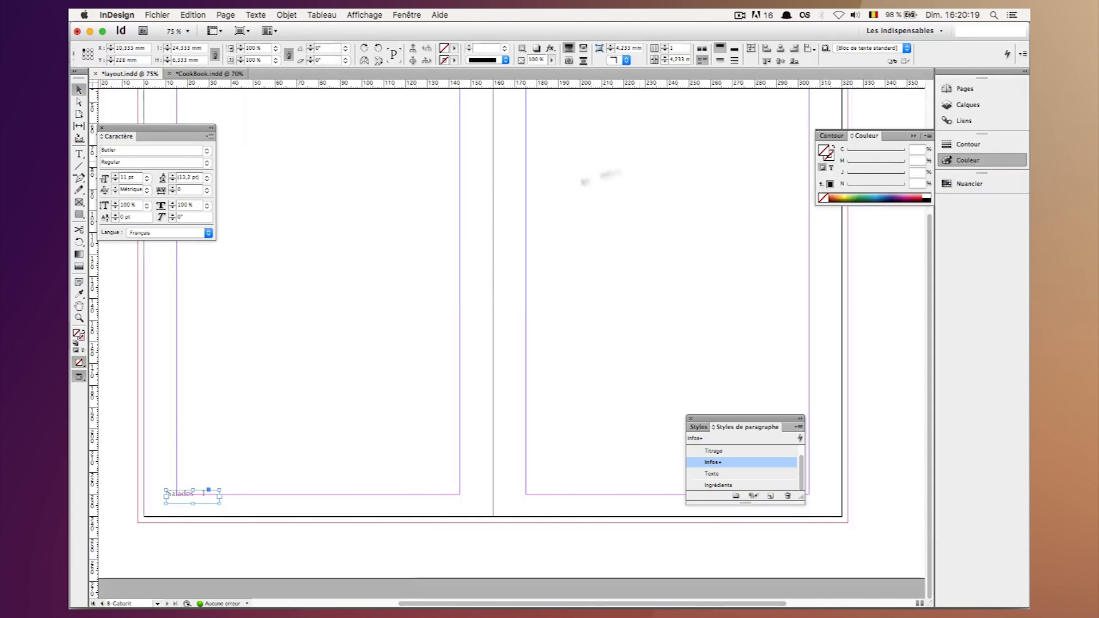
left_click(829, 168)
type("60")
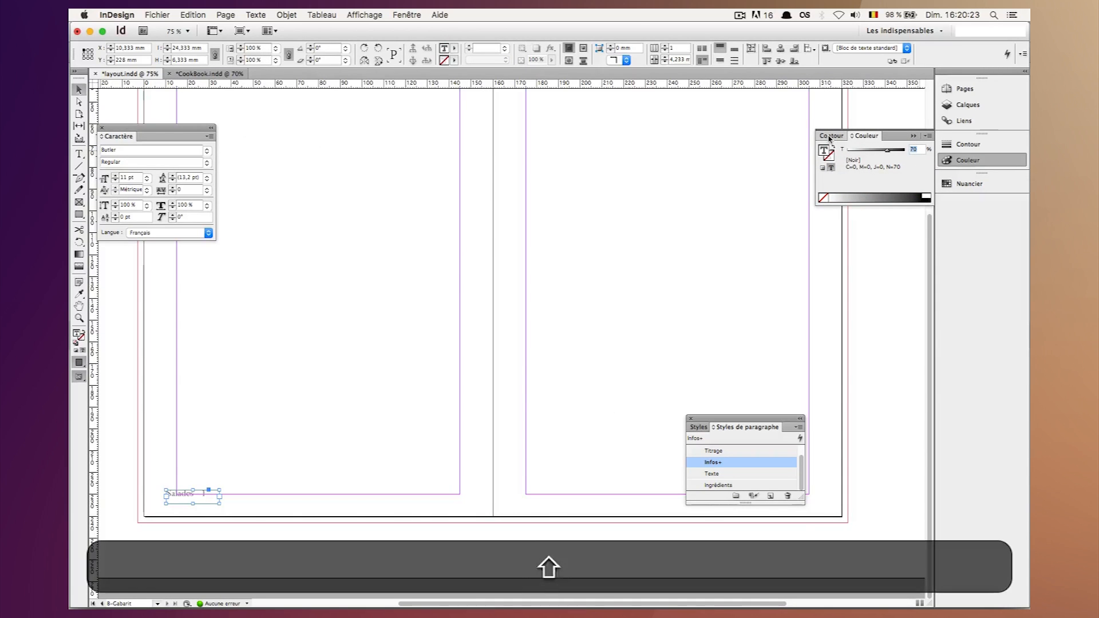
key("shift+Return")
Fit the "Salades - 1" frame to its content.
left_click(183, 495)
right_click(175, 495)
mouse_move(215, 470)
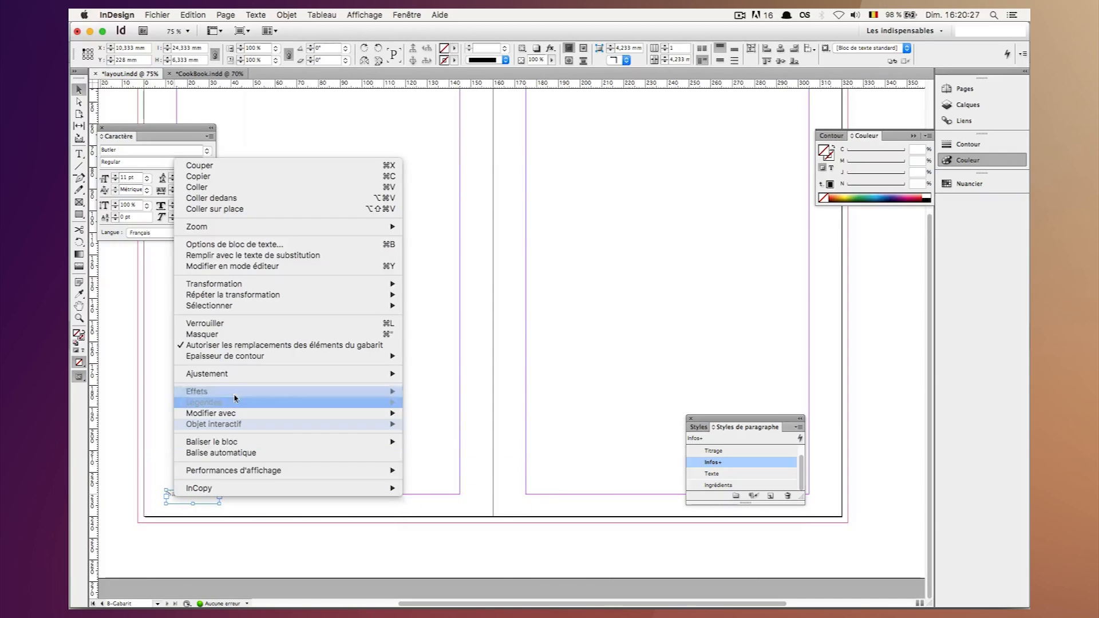
mouse_move(227, 379)
left_click(447, 379)
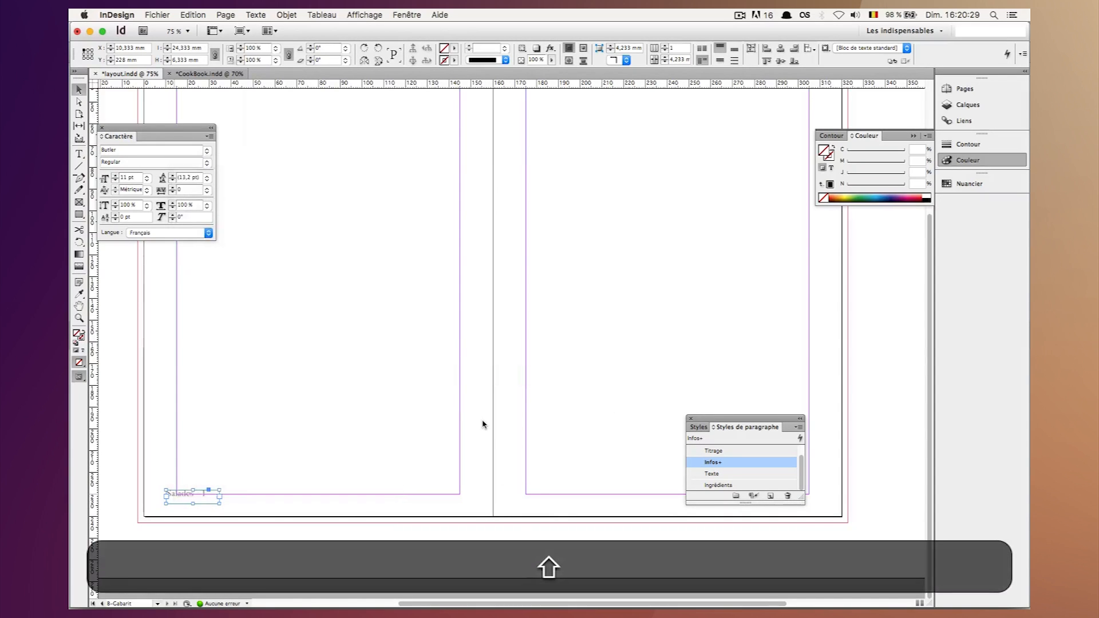
Move the "Salades - 1" frame into the page's lower-left corner, at about X 0.333 mm and Y 237 mm.
key("shift+Left")
key("shift+Left")
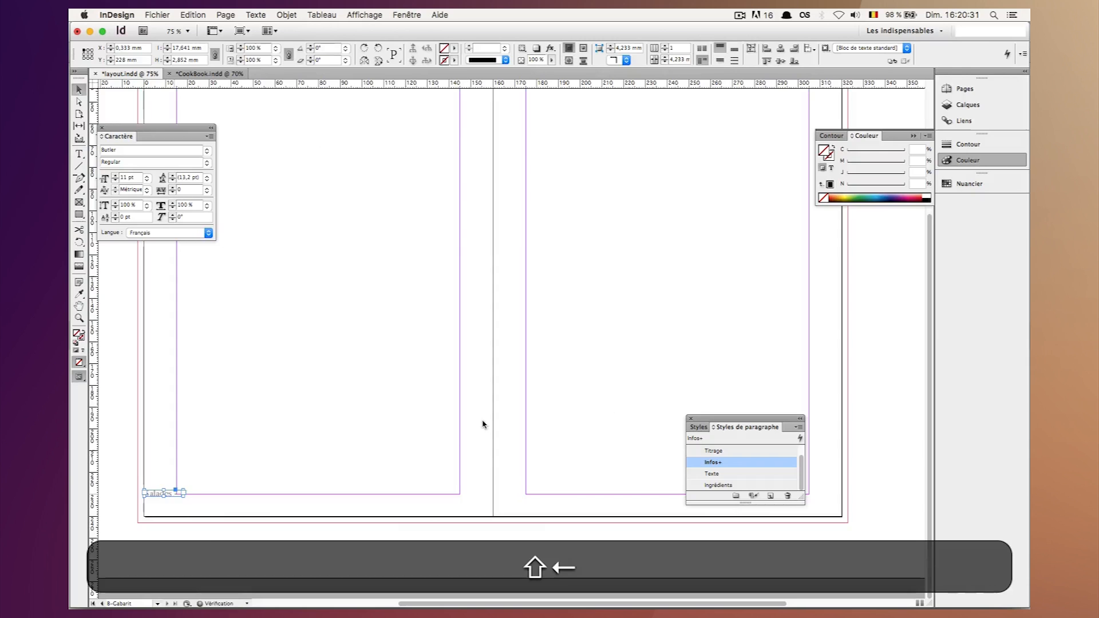
key("shift+Down")
key("shift+Down")
key("shift+Down")
key("shift+Down")
key("super+equal")
key("super+equal")
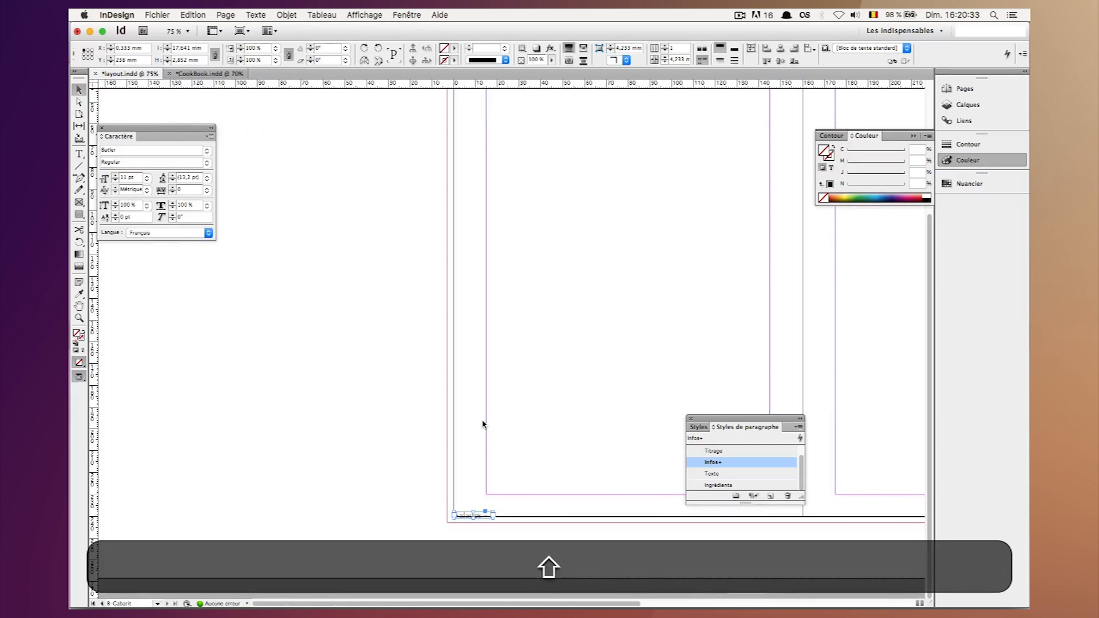
key("Up")
key("Up")
key("Up")
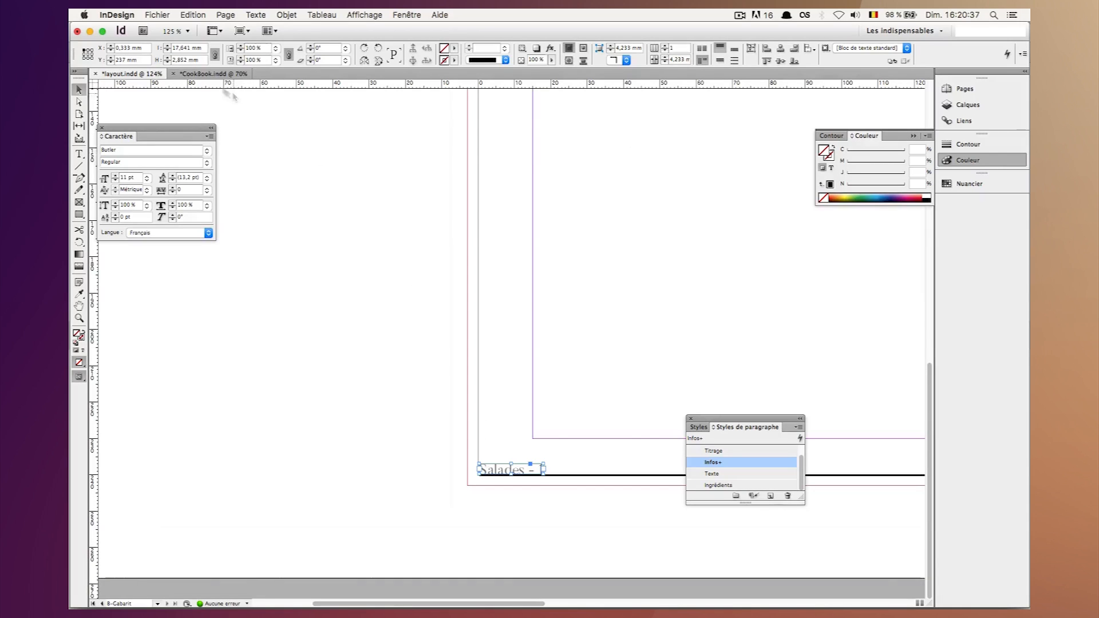
Position the "Salades - 1" frame at X 3 mm, trying Y 239 mm and settling on Y 235 mm.
left_click(106, 46)
type("3")
key("shift+Return")
double_click(143, 60)
type("239")
key("shift+Return")
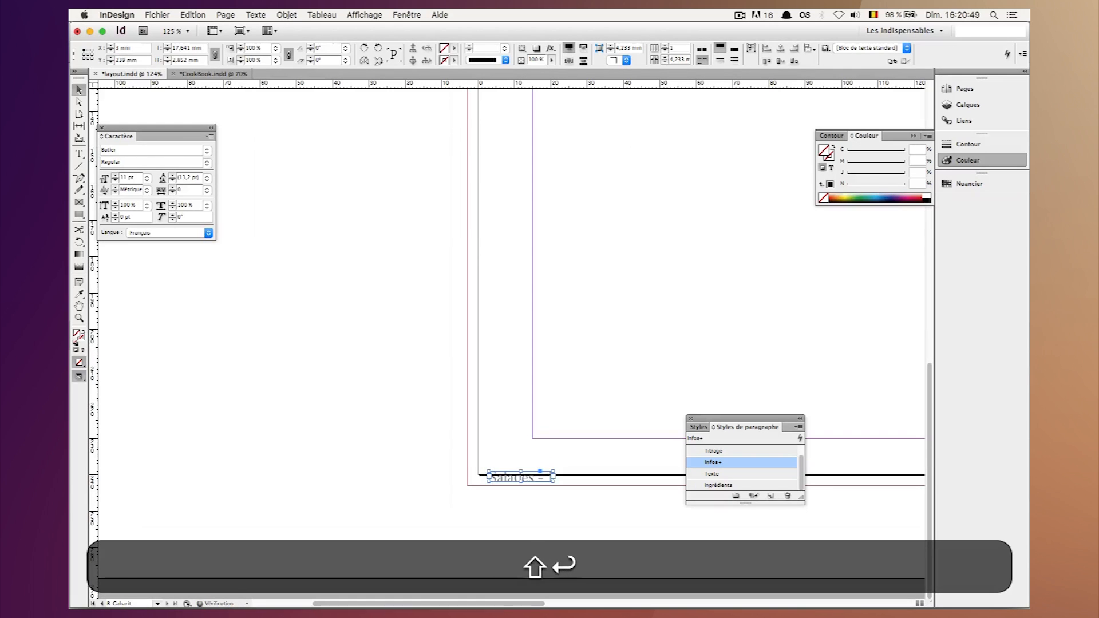
key("super+z")
key("BackSpace")
type("5")
key("shift+Return")
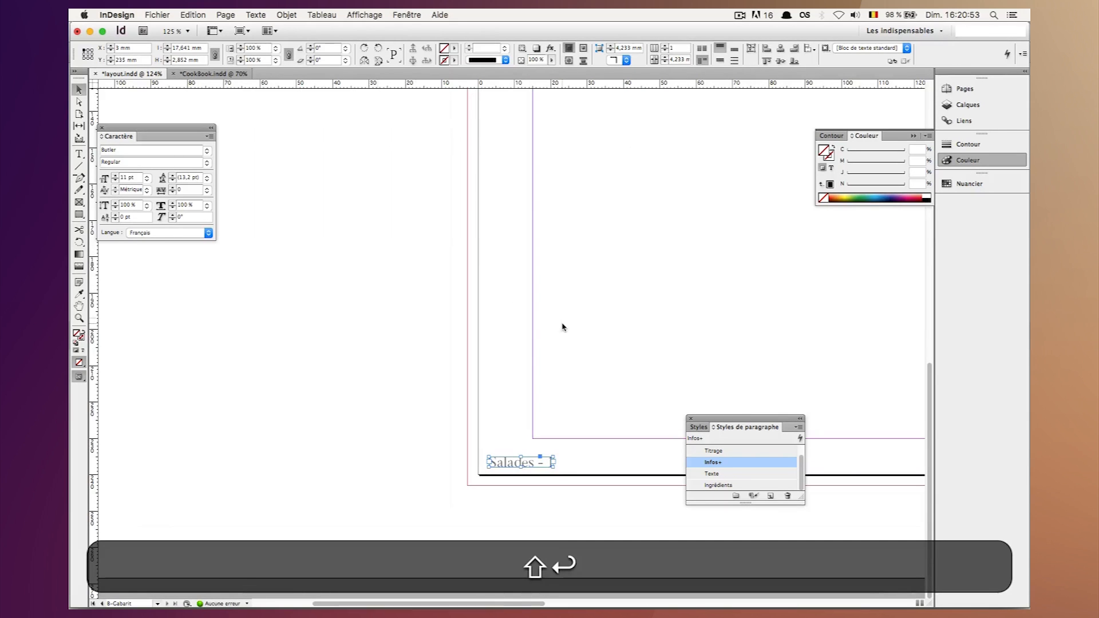
Copy the "Salades - 1" frame and place the duplicate in the lower-right corner of the right-hand master page.
left_click(533, 408)
key("super+c")
left_click(508, 466)
key("super+c")
scroll(508, 467, "right", 10)
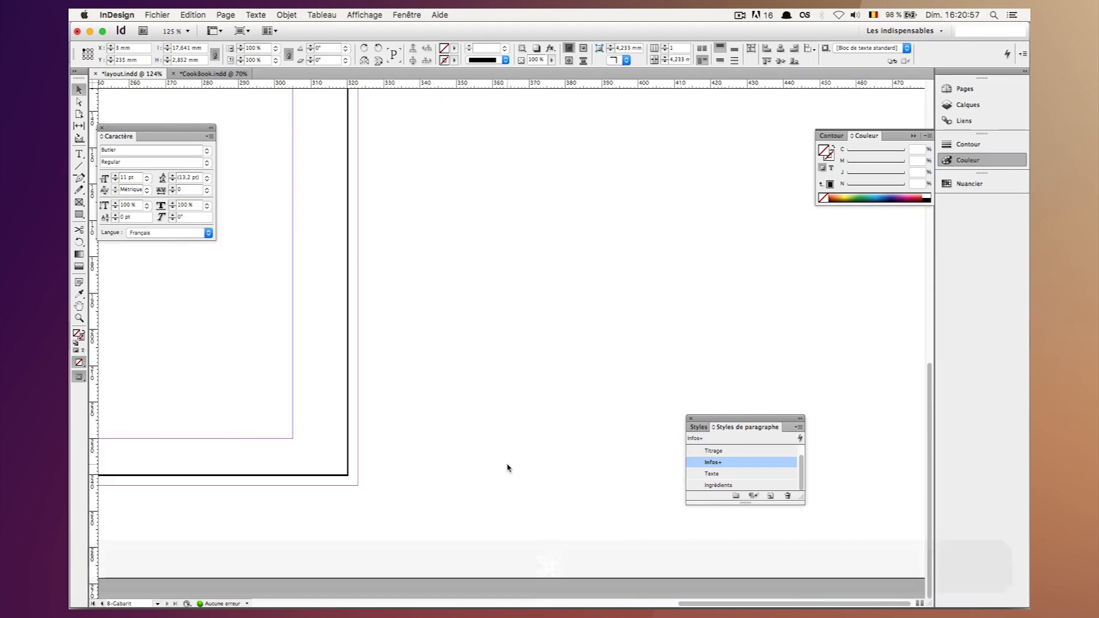
left_click(328, 456)
key("super+v")
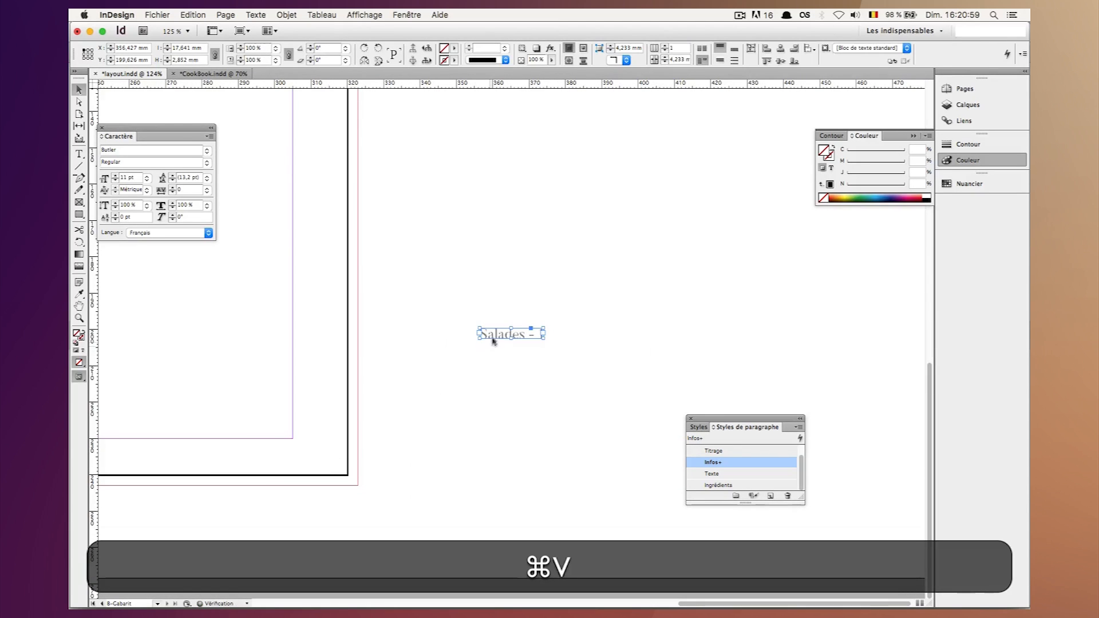
left_click_drag(491, 336, 305, 475)
key("Left")
key("Left")
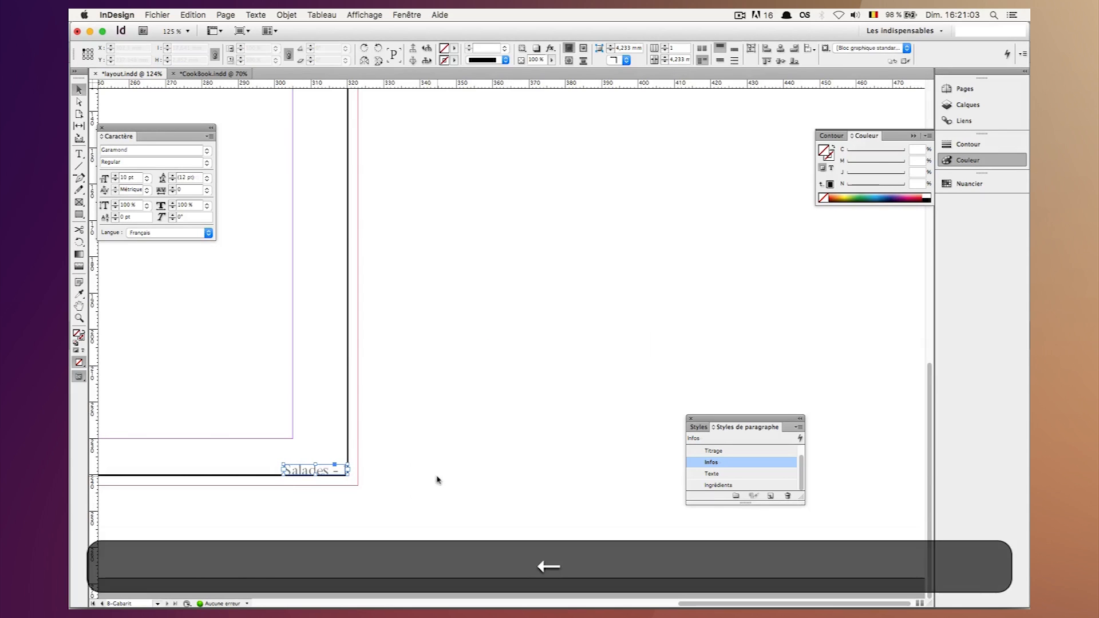
Change the duplicated footer text to "Salades - 2" and return to the Selection tool.
double_click(336, 469)
key("Right")
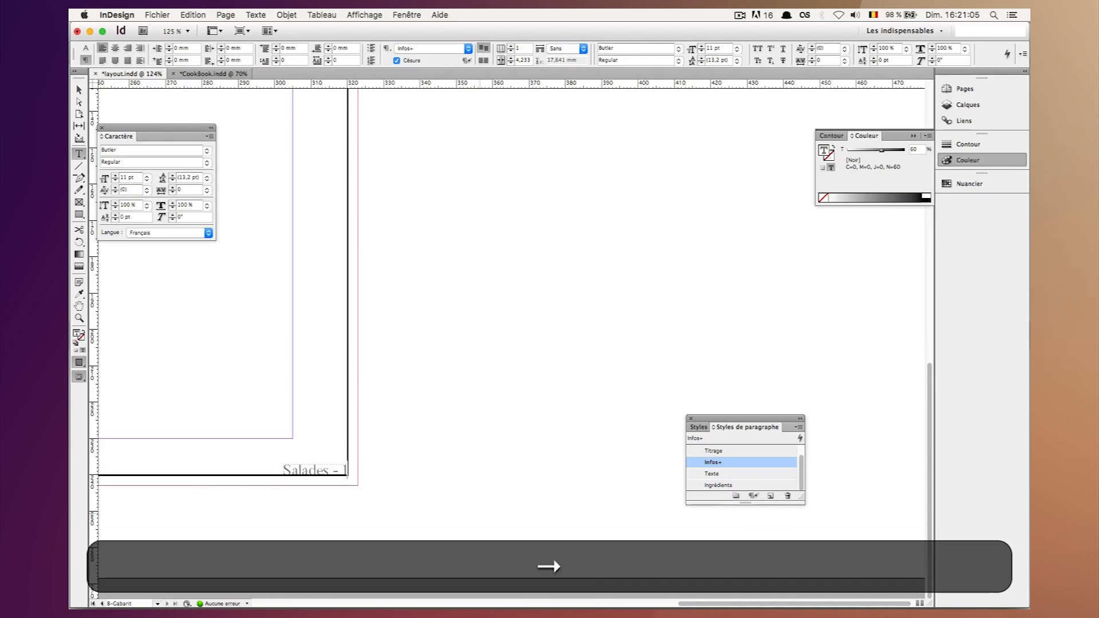
type("2")
left_click(79, 90)
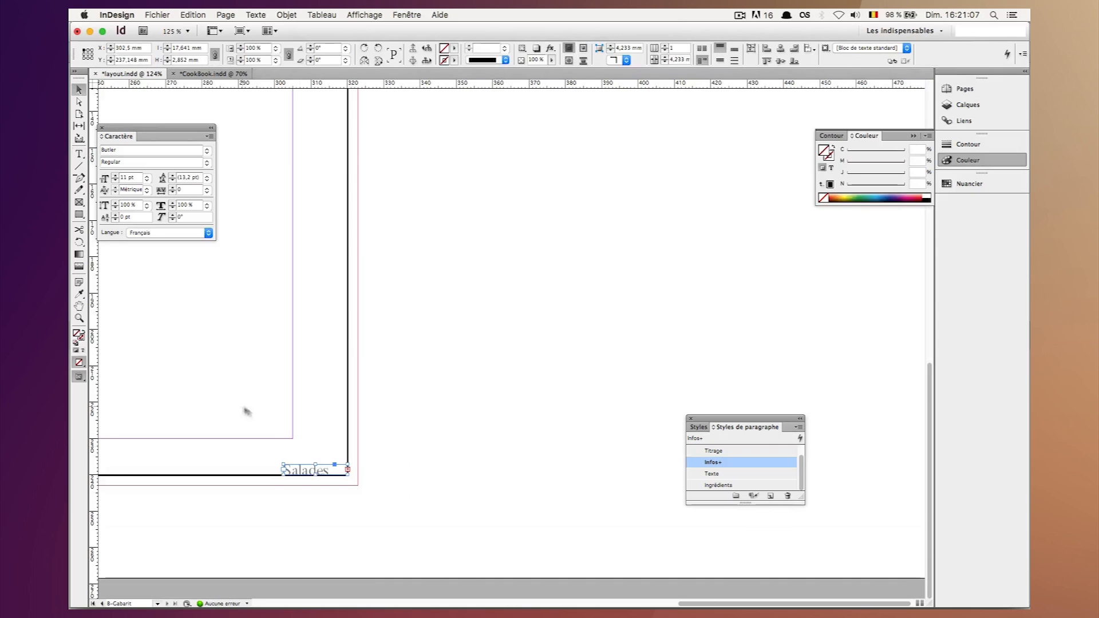
Try fitting the "Salades - 2" frame to its content, and move it left to X 297 mm.
right_click(322, 471)
mouse_move(532, 348)
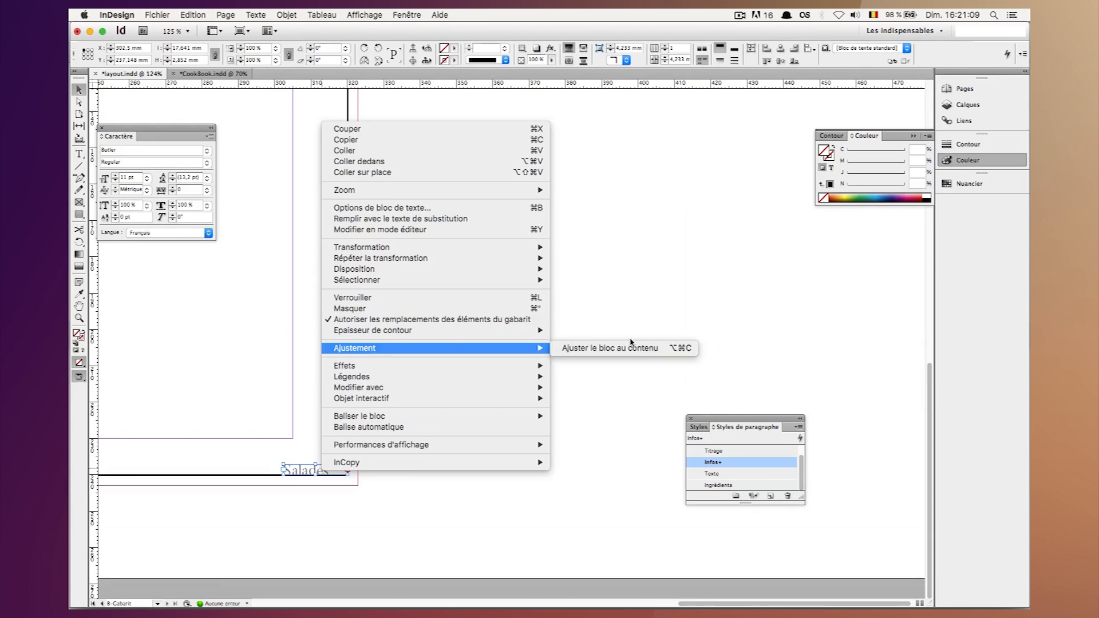
left_click(628, 345)
key("shift+Right")
key("shift+Left")
key("Left")
key("shift+Left")
key("shift+Left")
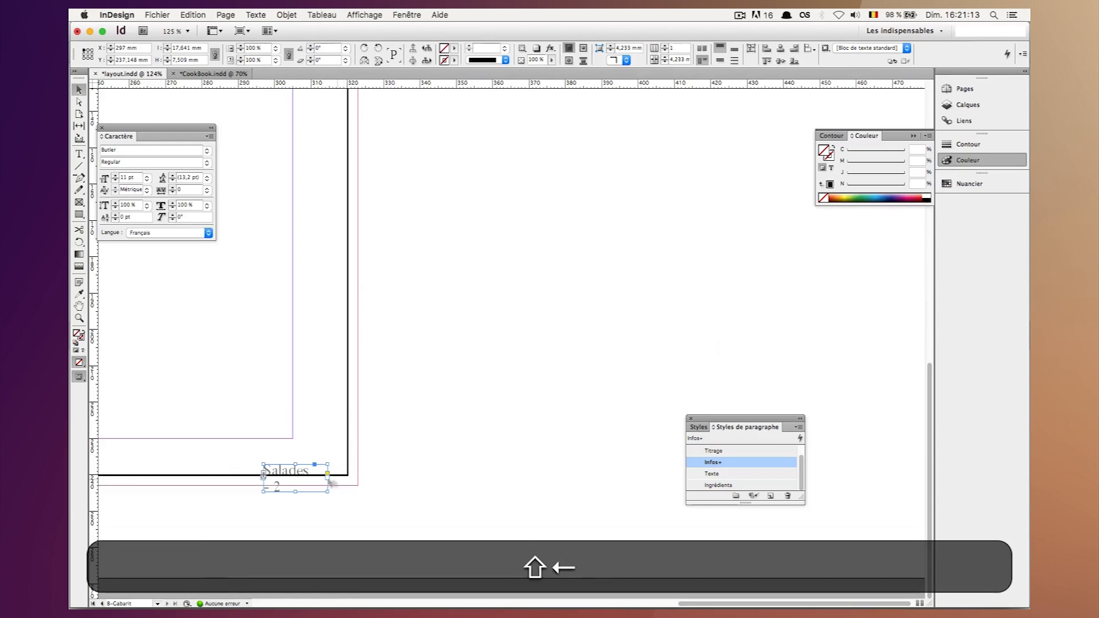
Widen the "Salades - 2" frame to 25 mm so the text runs on one line, and refit it to its content.
left_click_drag(330, 491, 354, 485)
right_click(319, 473)
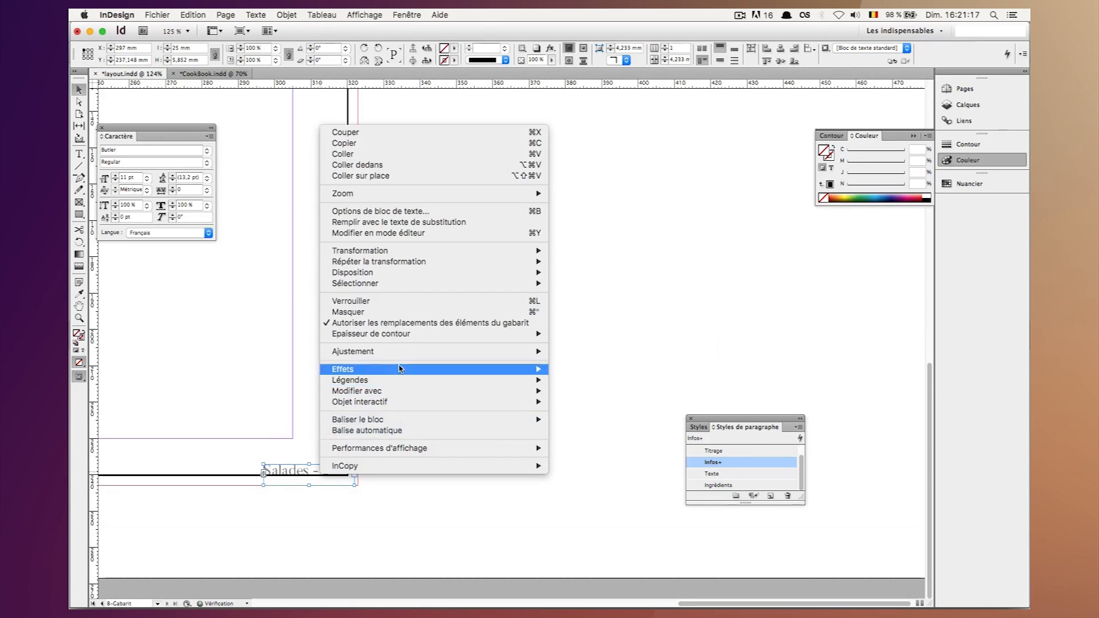
mouse_move(515, 351)
left_click(570, 351)
Position the "Salades - 2" frame at X 299 mm and Y 235 mm, and save the document.
key("shift+Right")
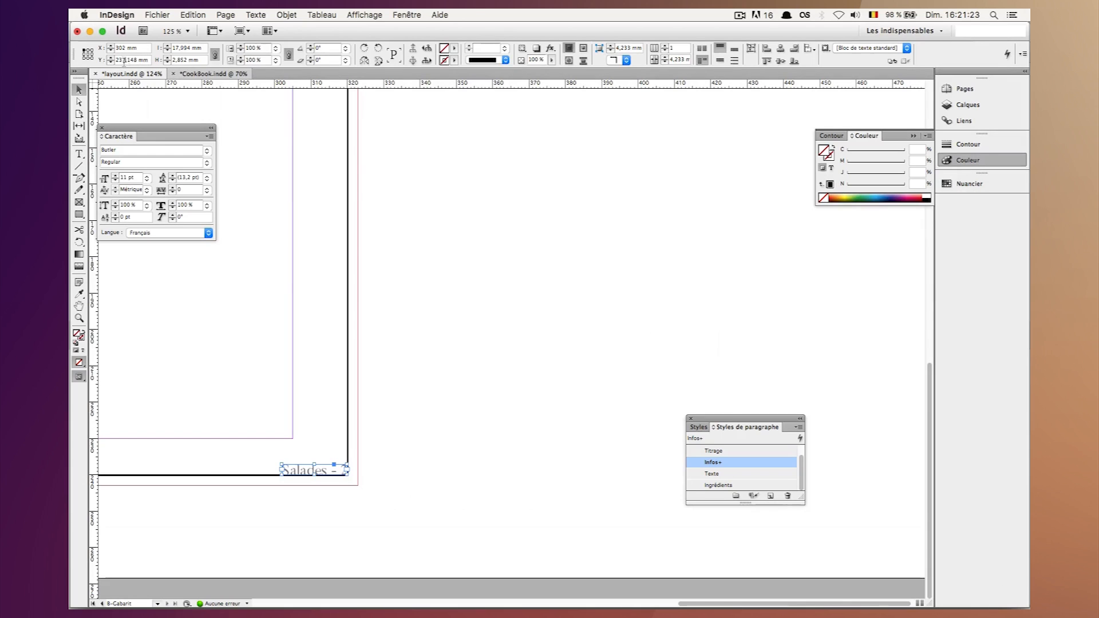
key("Right")
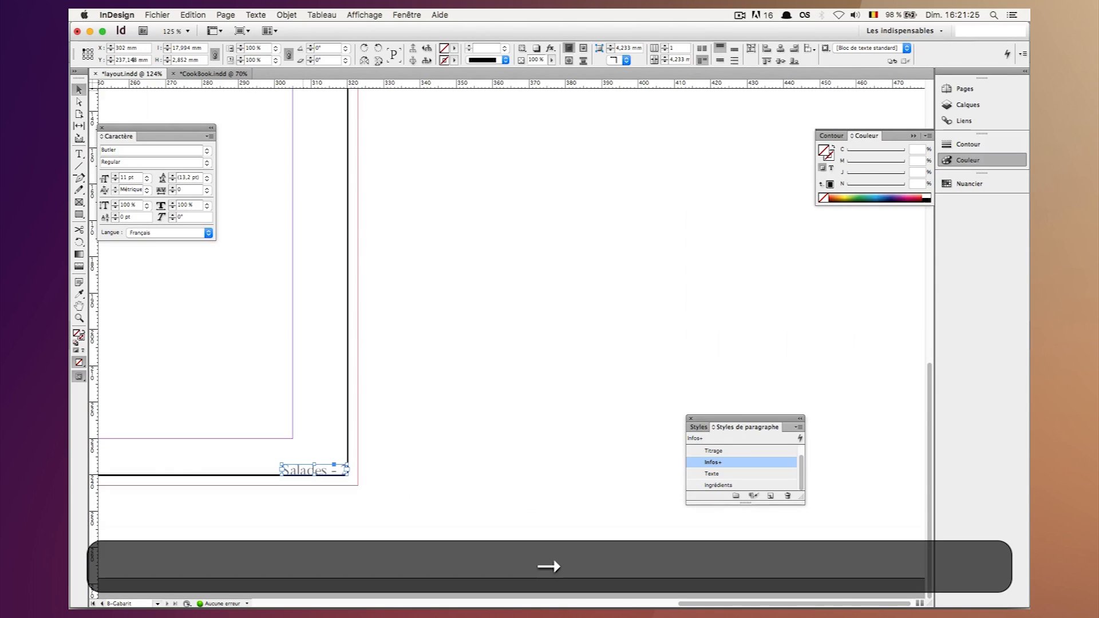
key("BackSpace")
key("BackSpace")
type("5")
key("shift+Return")
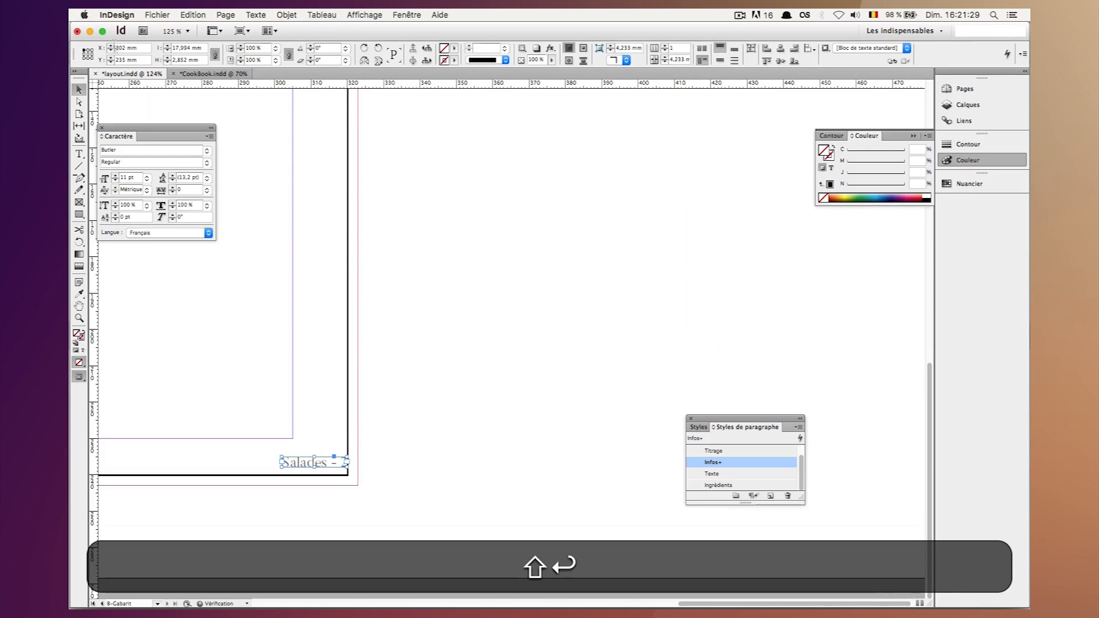
key("Right")
key("BackSpace")
type("9")
key("shift+Return")
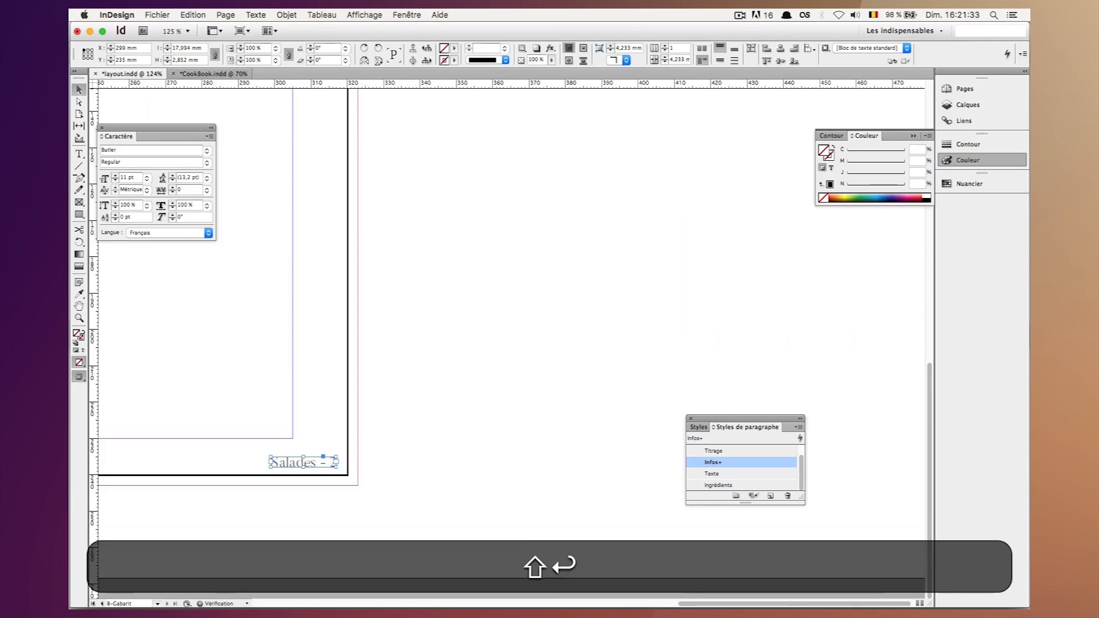
left_click(444, 261)
key("super+s")
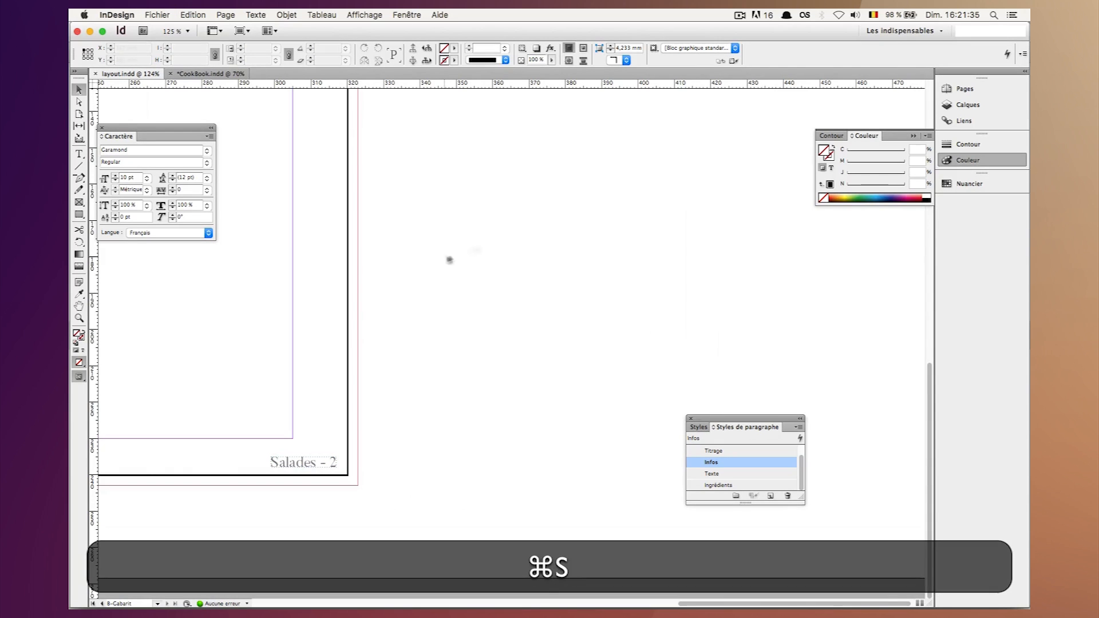
Apply the B-Gabarit master to pages 2-3 of the document.
left_click(965, 90)
left_click(851, 278, "shift")
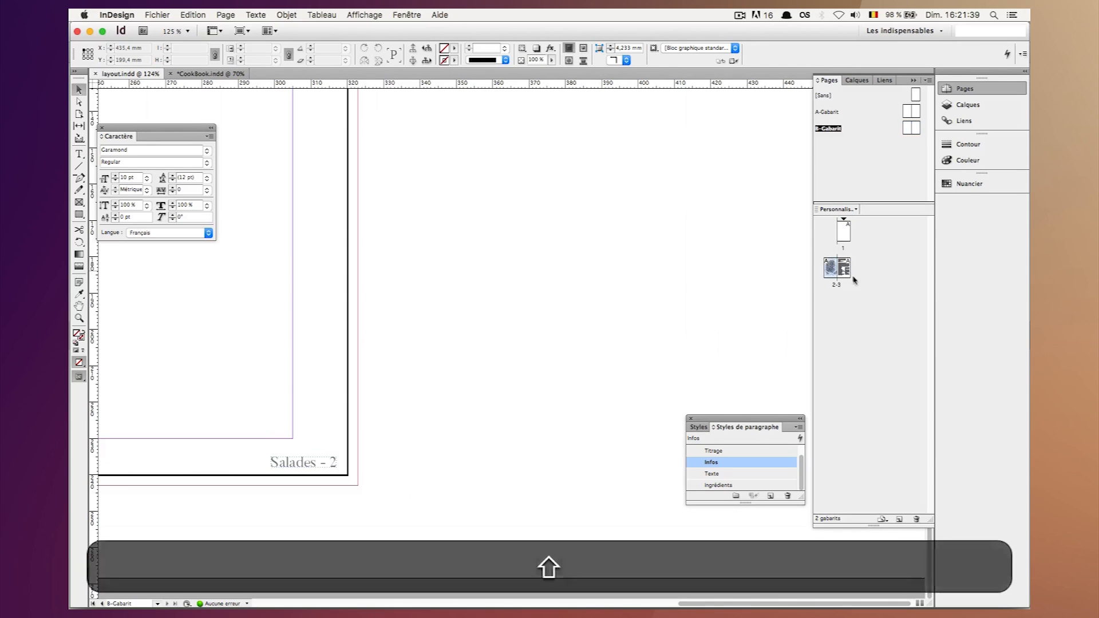
left_click(847, 273, "shift")
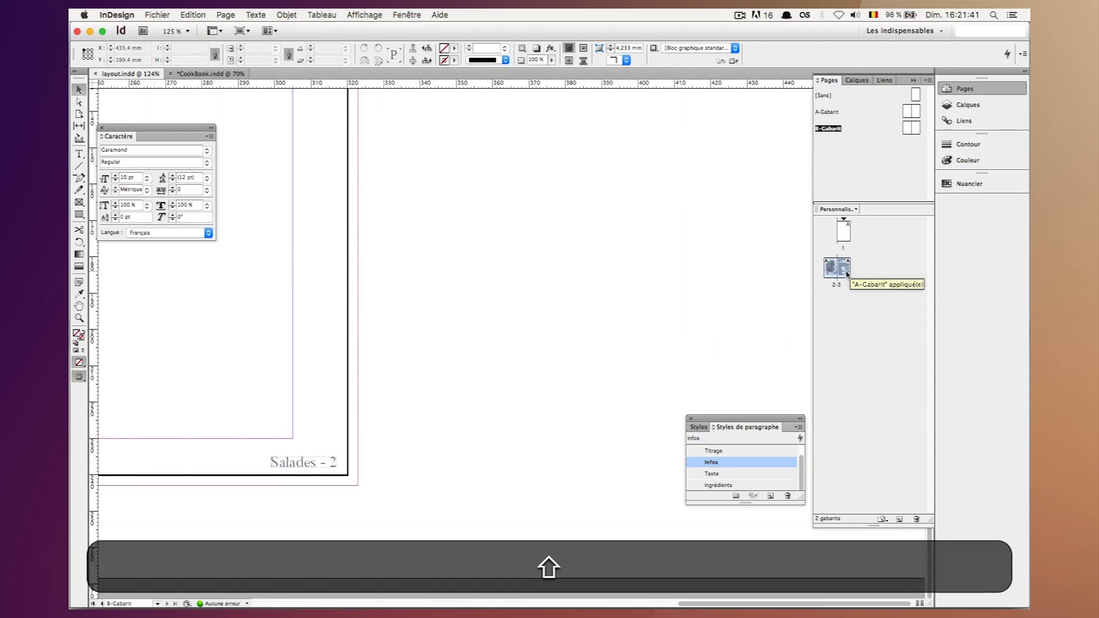
right_click(841, 263)
mouse_move(751, 414)
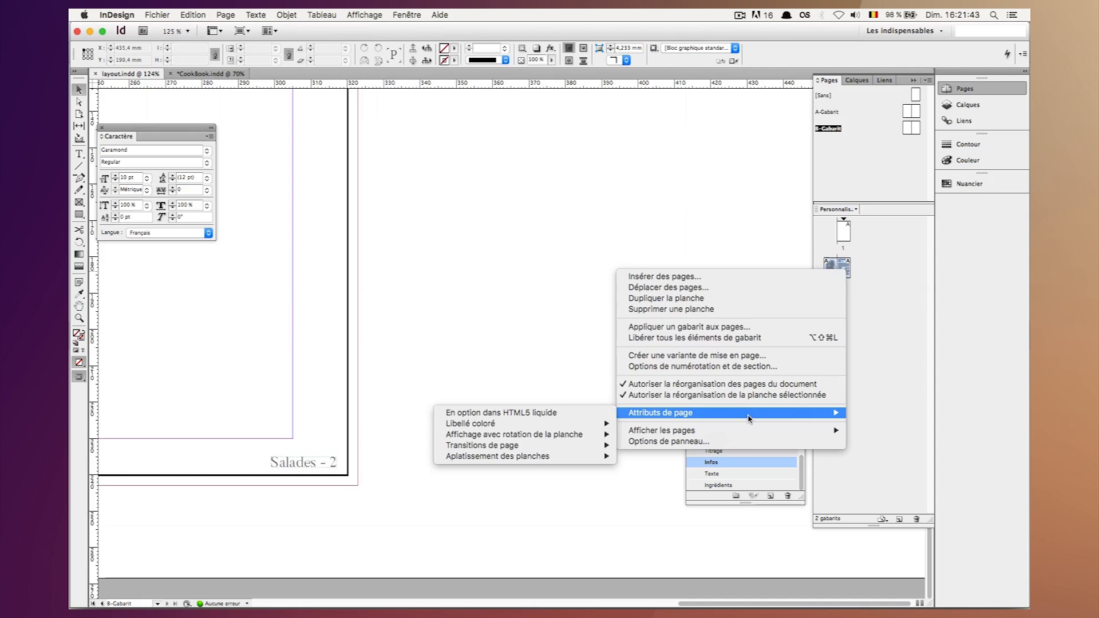
left_click(728, 327)
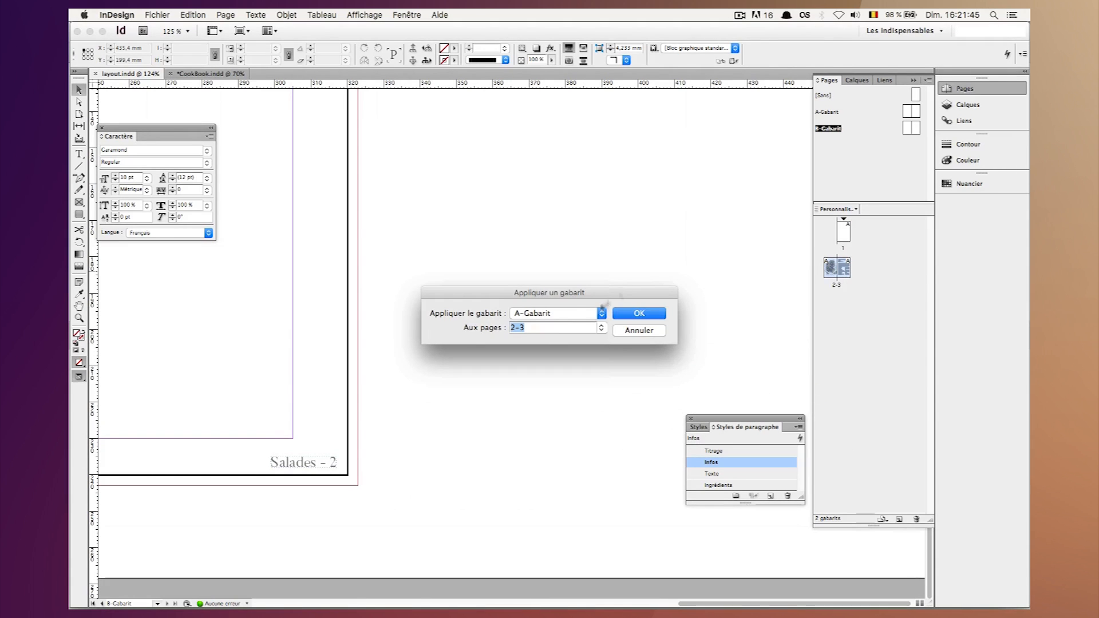
left_click(570, 316)
left_click(568, 325)
left_click(639, 313)
Show the whole 2-3 recipe spread in preview mode without guides or frame edges, and save the document.
double_click(842, 275)
key("super+minus")
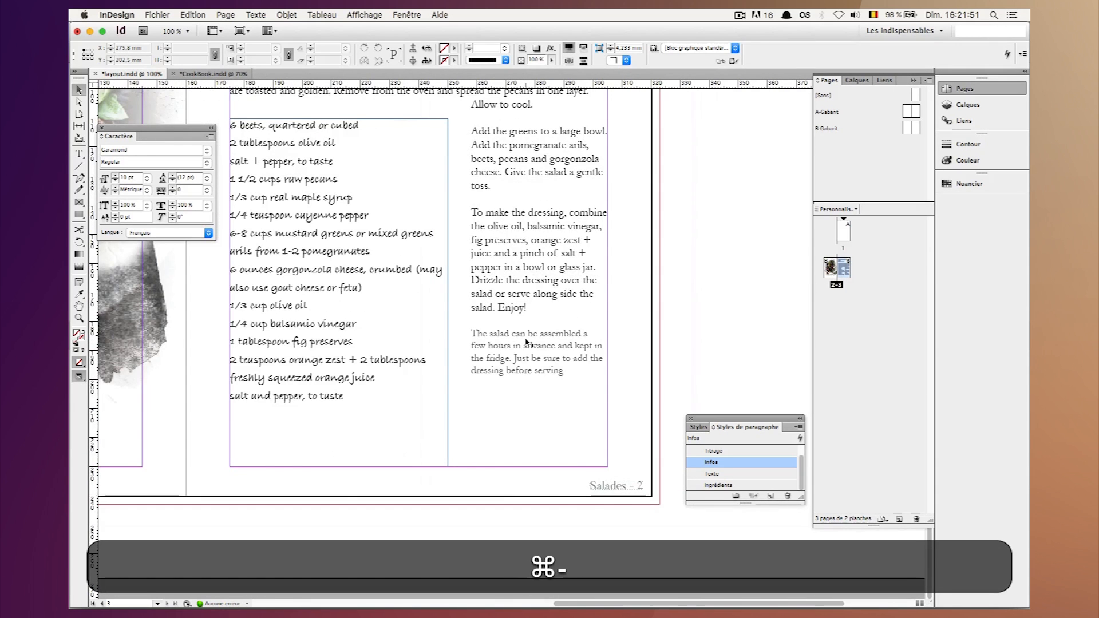
key("super+minus")
key("w")
key("super+minus")
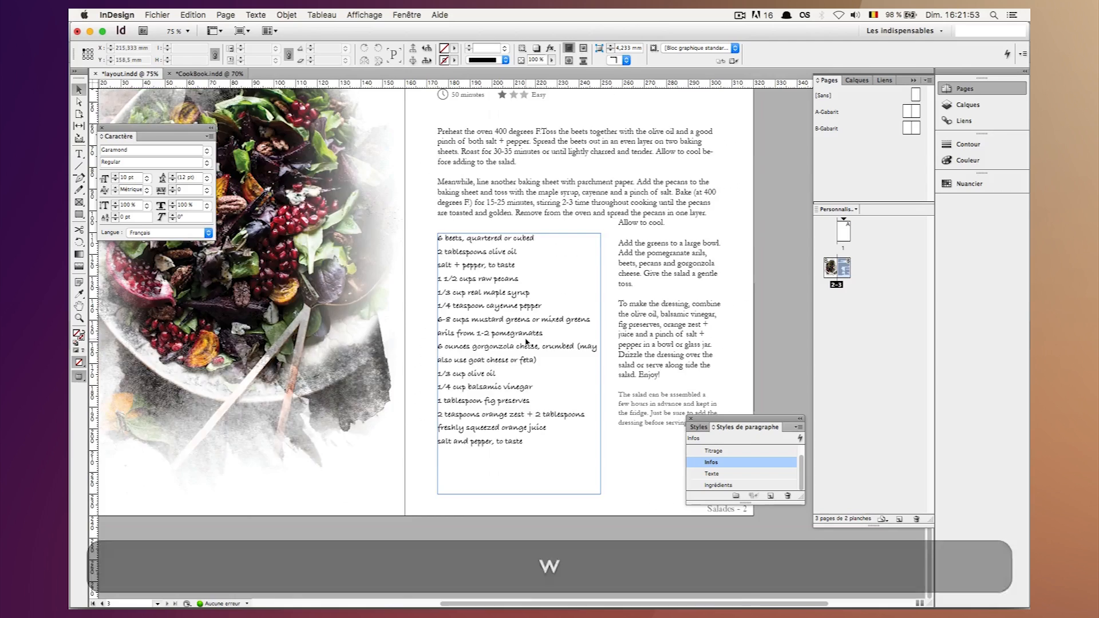
scroll(527, 342, "right", 5)
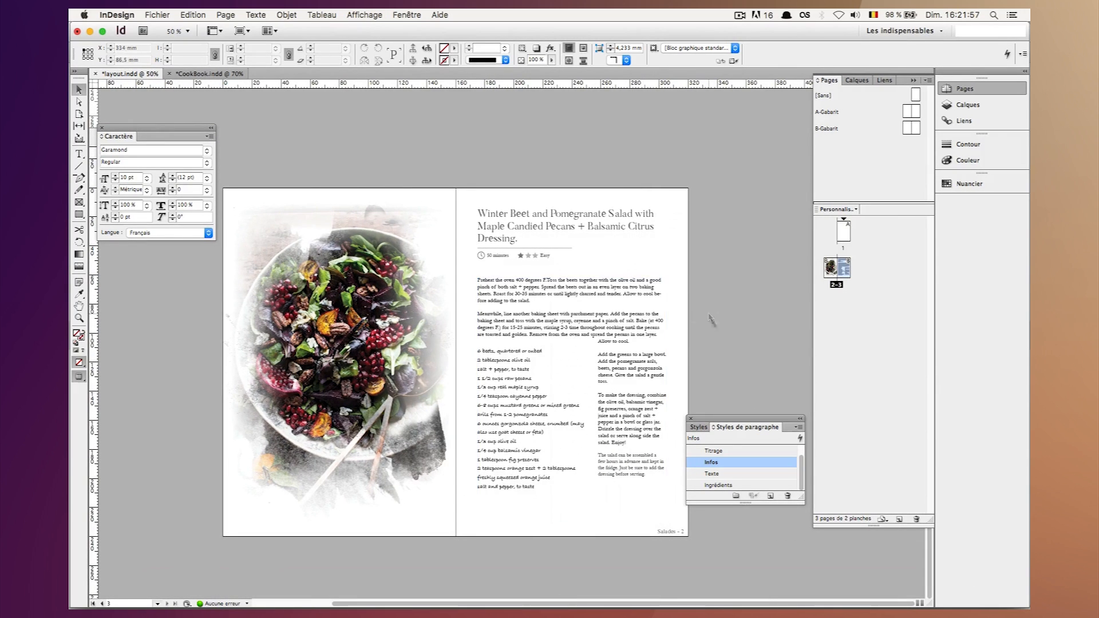
key("super+s")
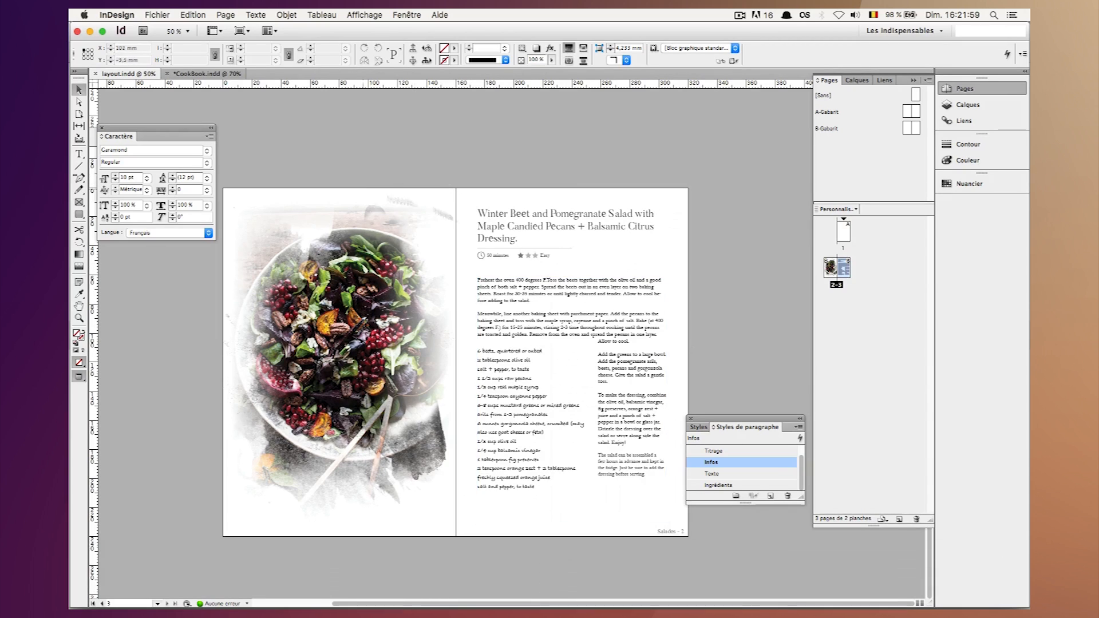
Export the document in PNG format to the Bureau folder under the name "layout".
left_click(150, 14)
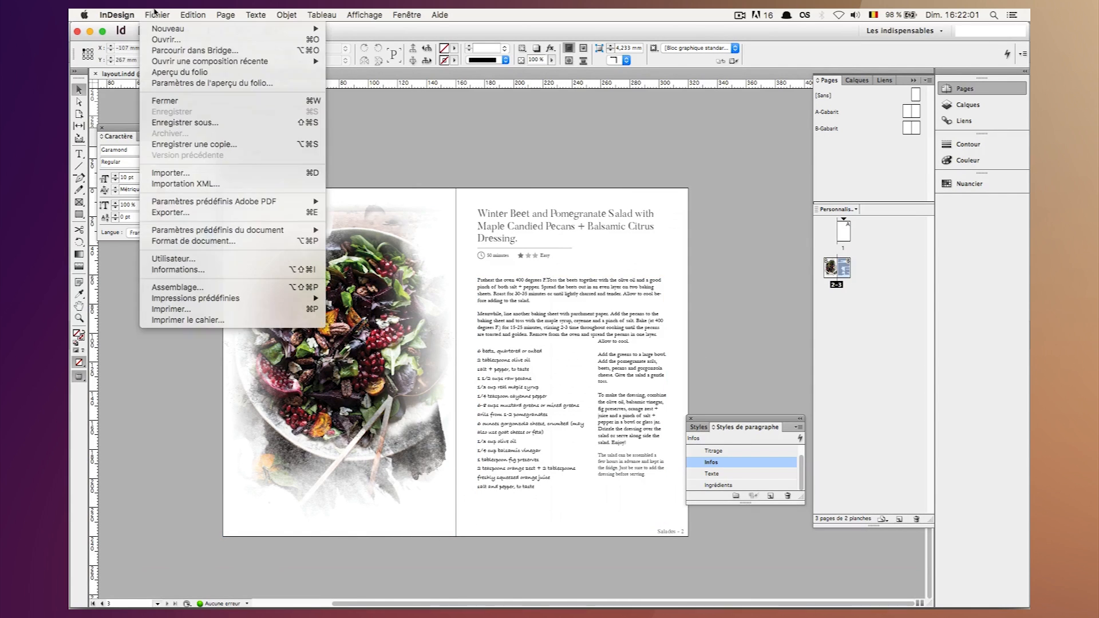
left_click(178, 216)
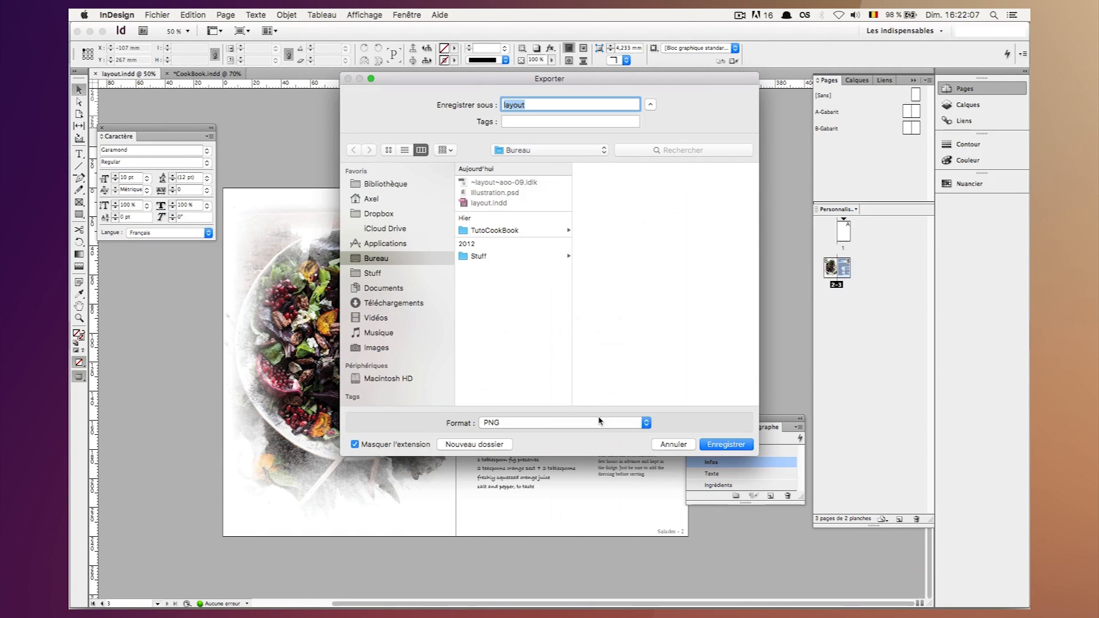
left_click(725, 445)
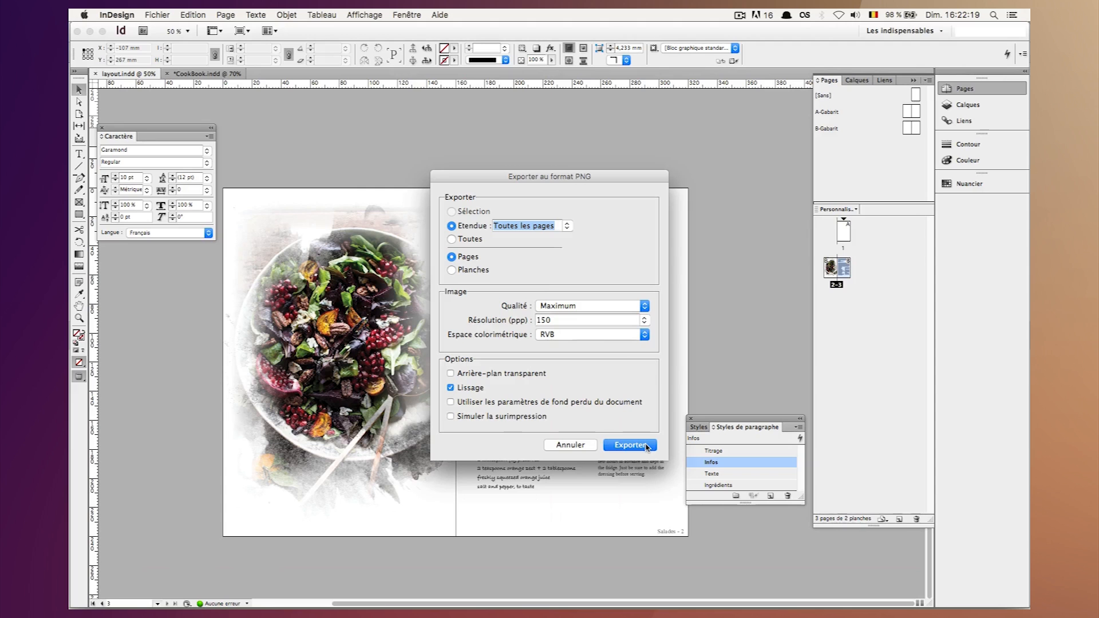
Export all pages again as PNG "layout" in Bureau at 300 ppi and maximum quality, overwriting the existing files.
left_click(646, 445)
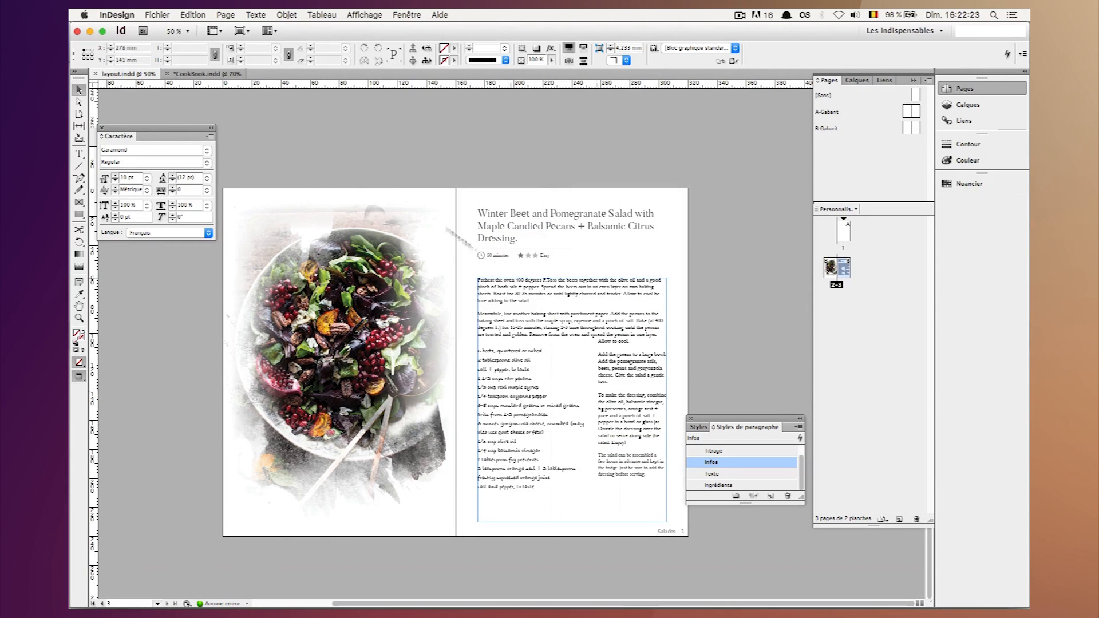
left_click(158, 14)
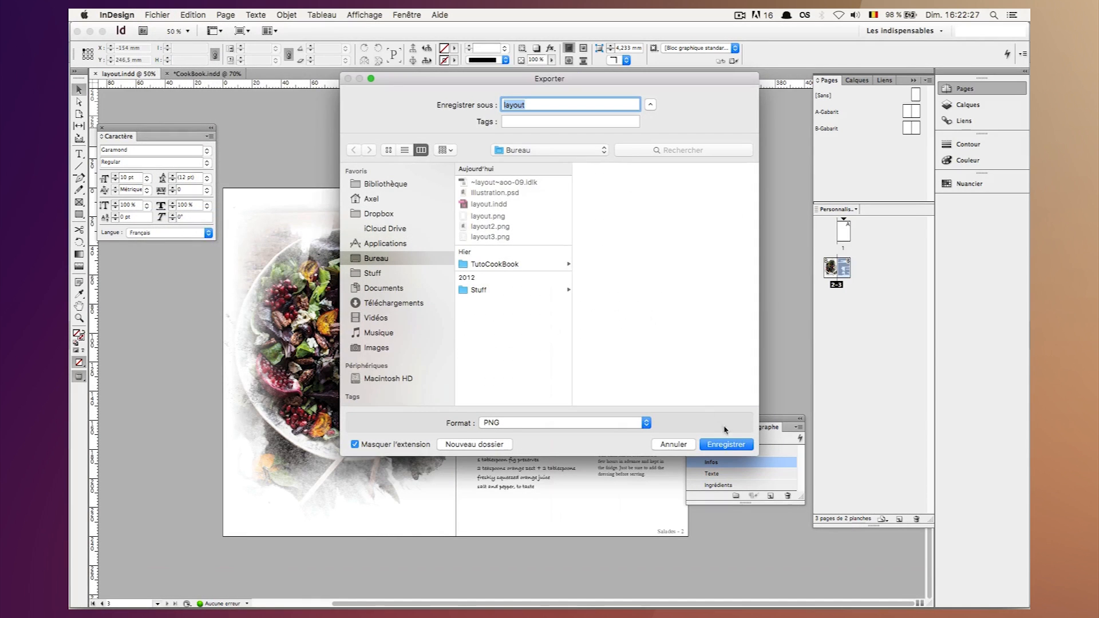
left_click(725, 445)
left_click(615, 155)
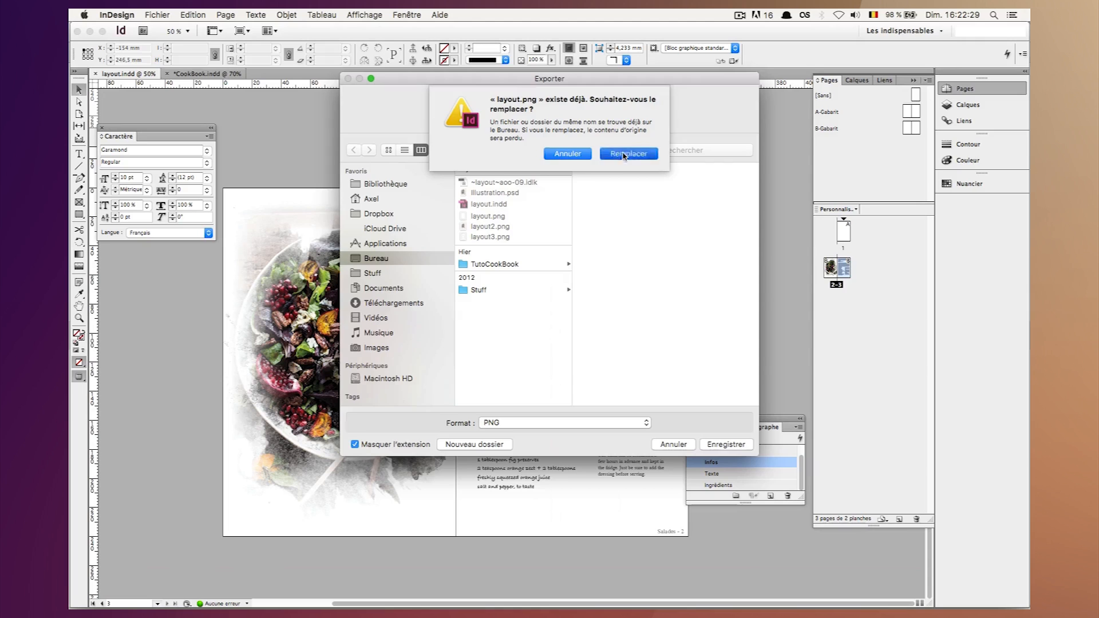
left_click(643, 321)
left_click(558, 363)
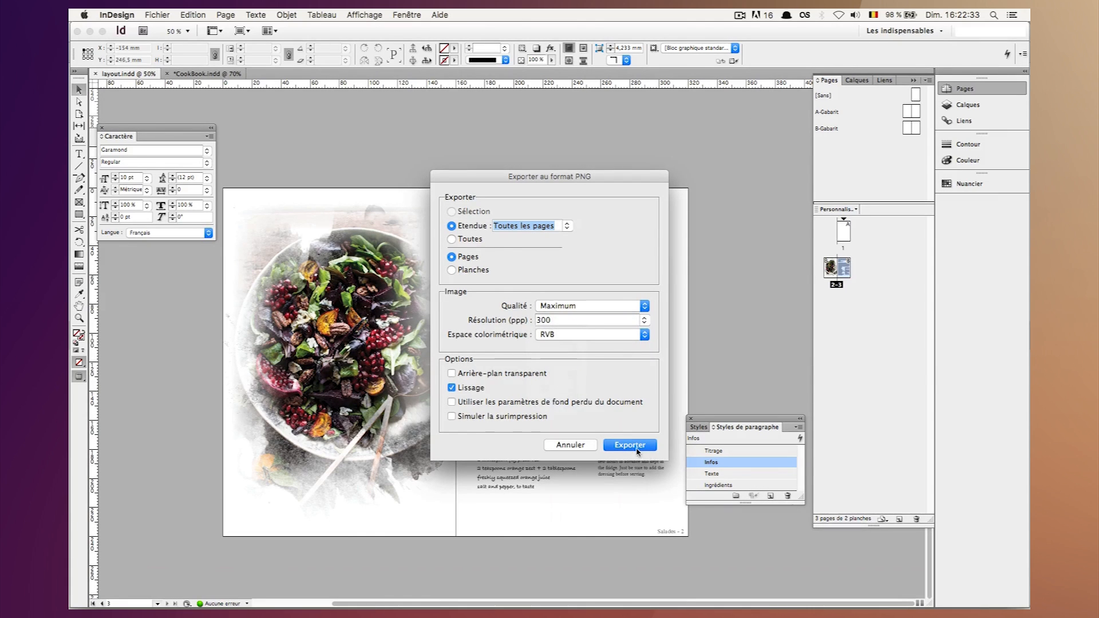
left_click(636, 446)
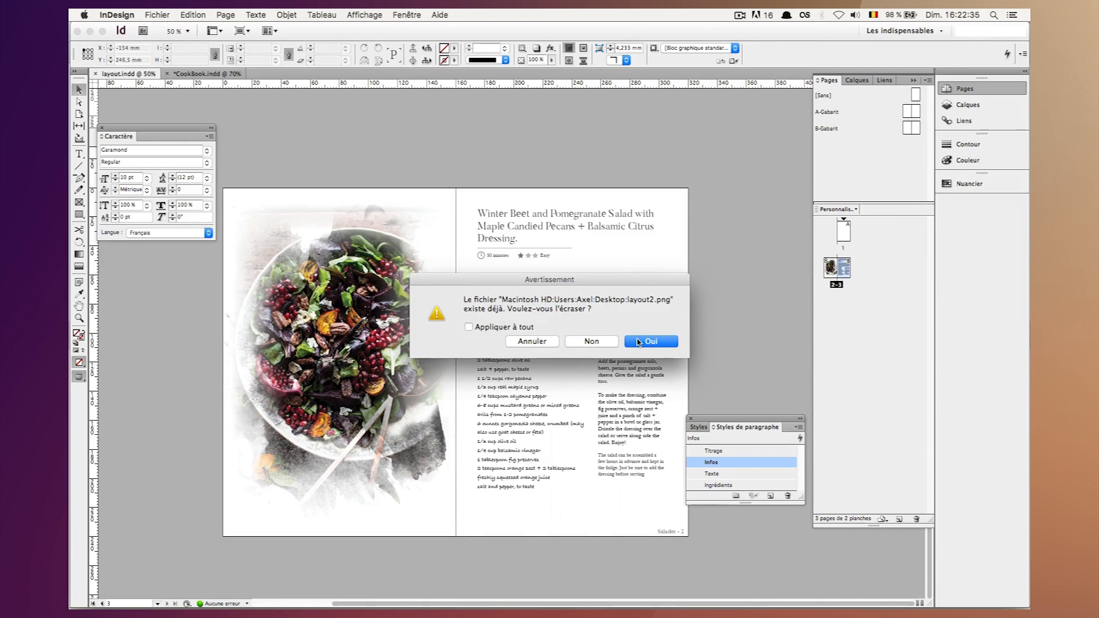
left_click(638, 341)
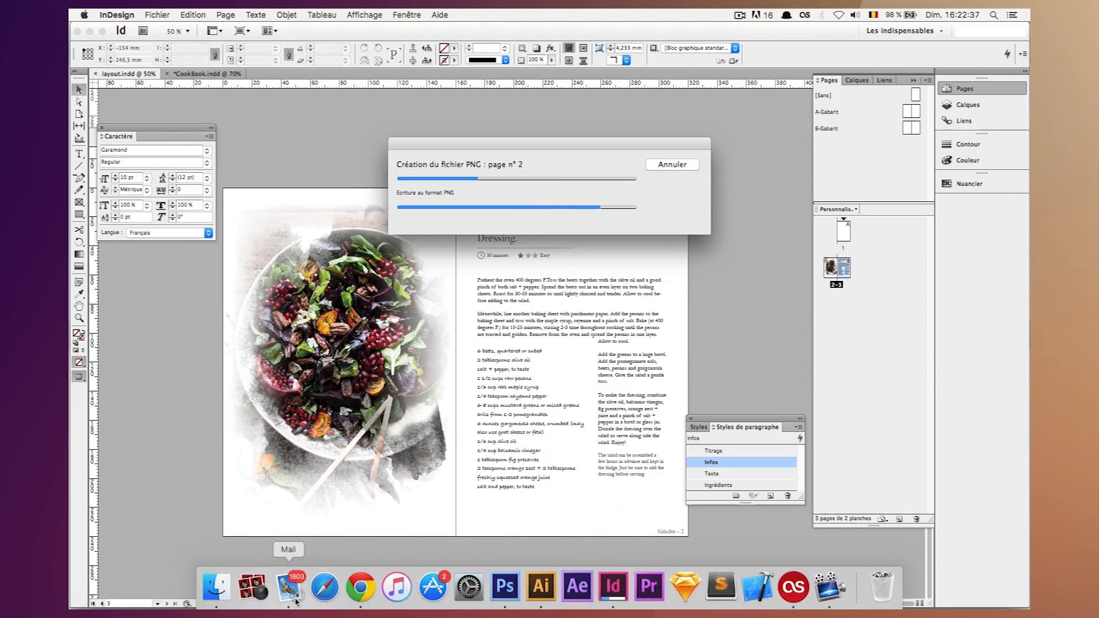
left_click(647, 342)
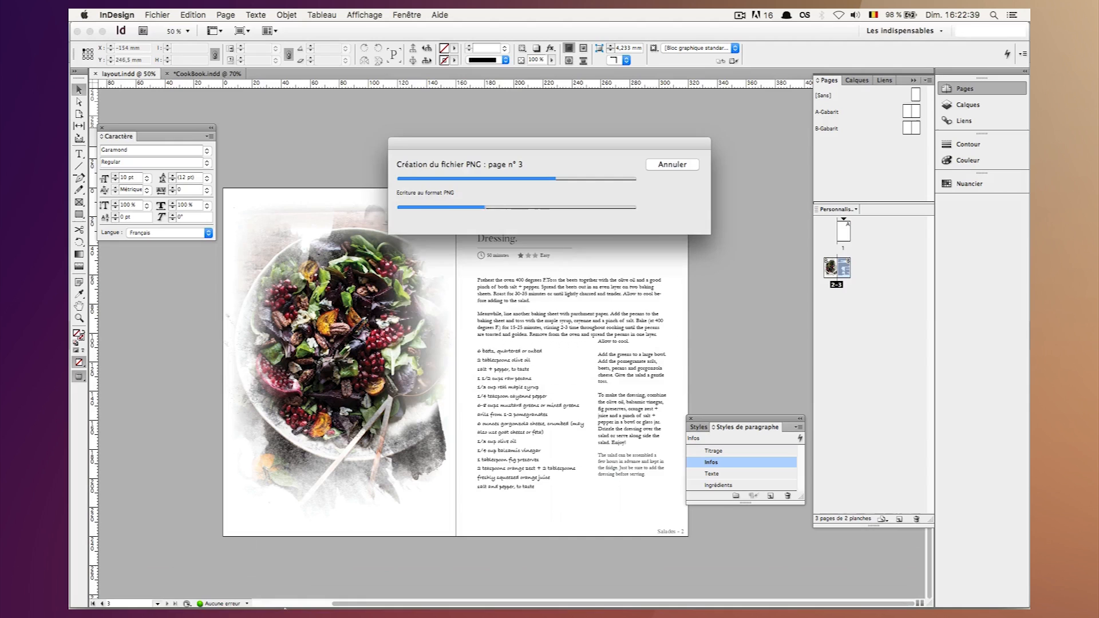
Switch to Finder and preview the exported layout PNG files in the Bureau folder.
left_click(222, 595)
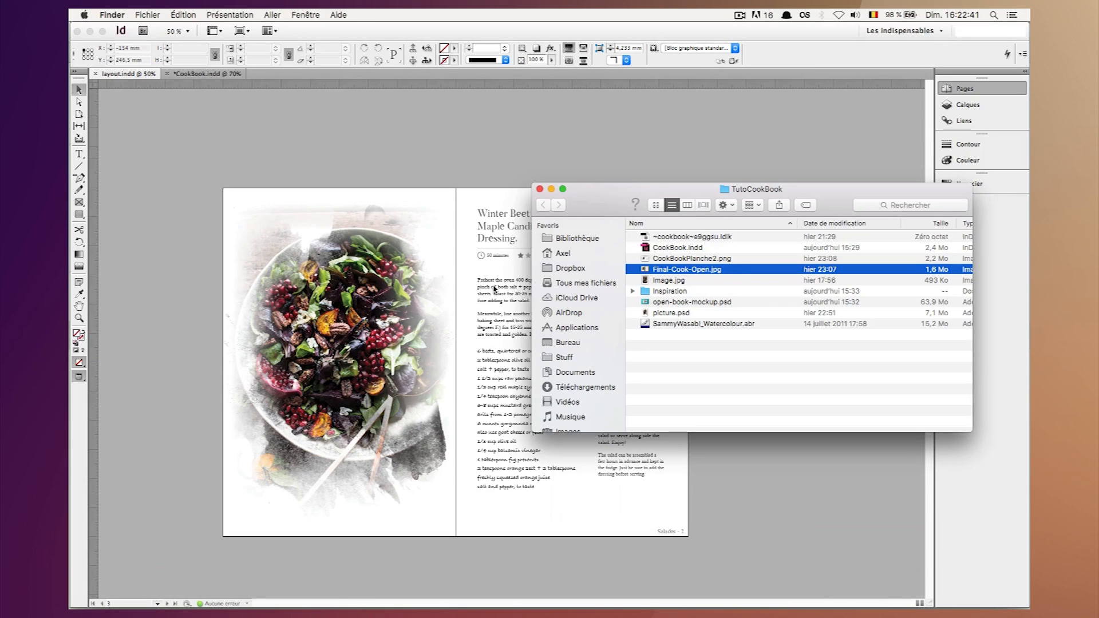
left_click(568, 343)
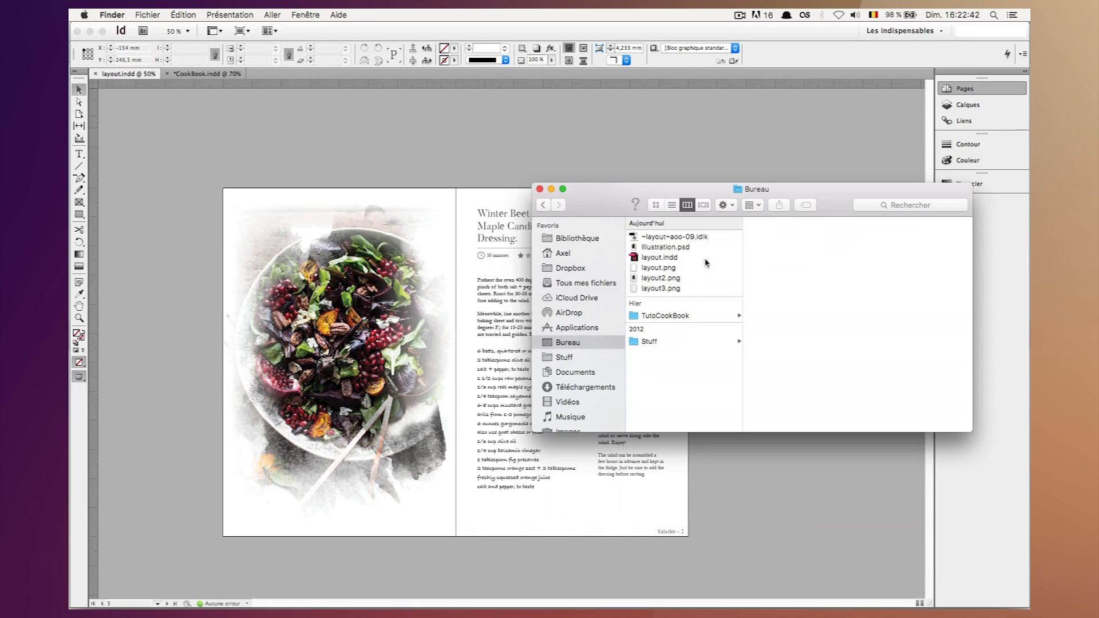
left_click(676, 268)
key("space")
key("Down")
key("Down")
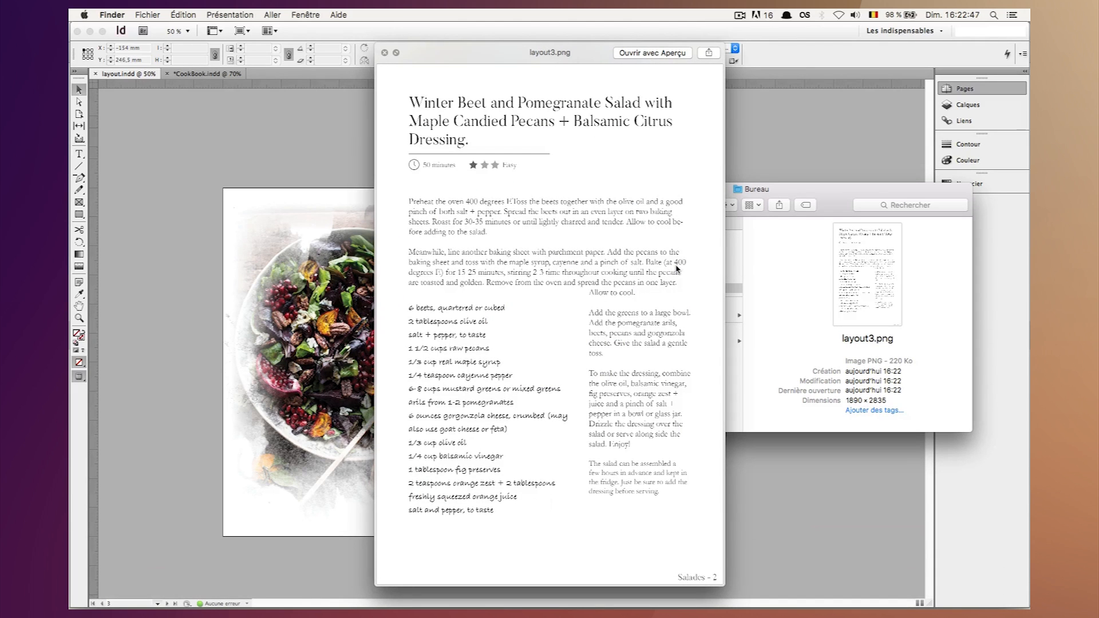
key("space")
Switch to Chrome and review the Open Book Mockup PSD page on GraphicsFuel, including its download section.
mouse_move(468, 590)
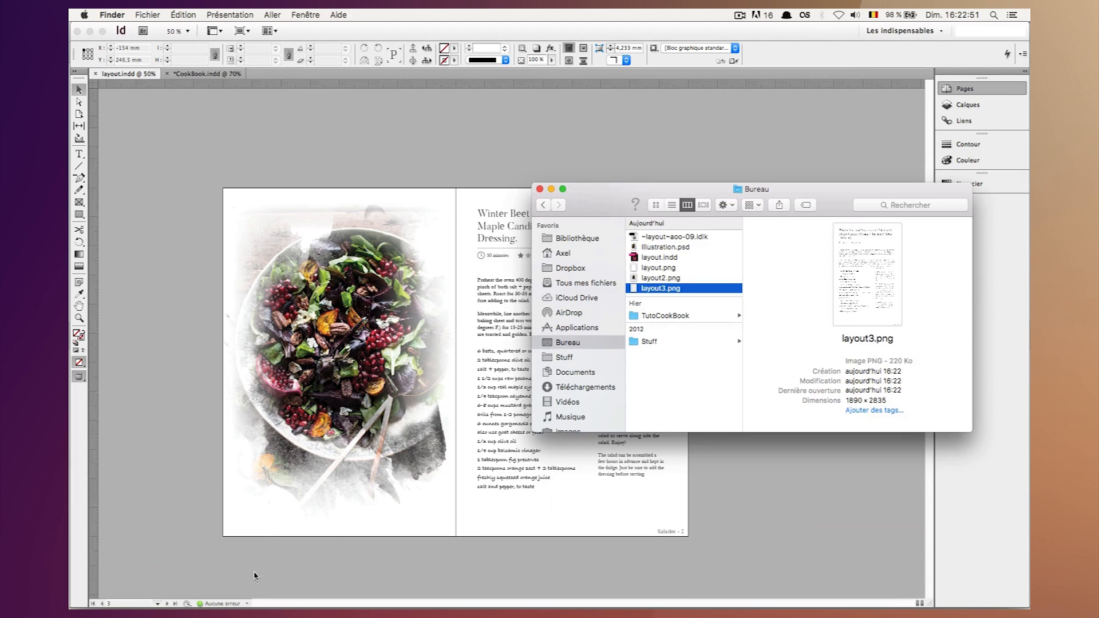
left_click(361, 589)
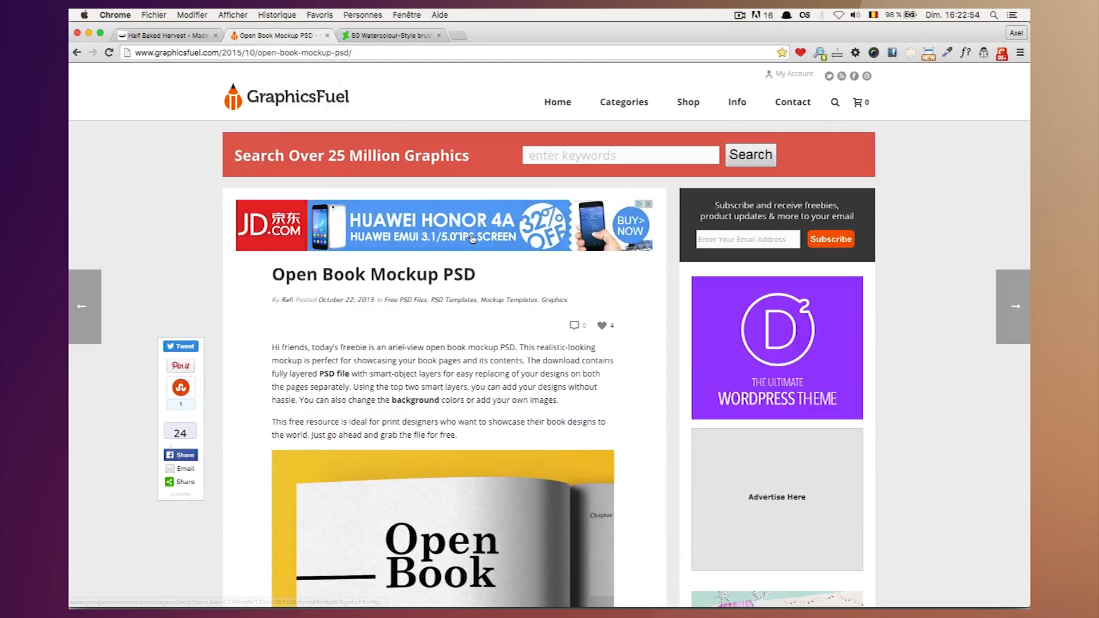
left_click(275, 36)
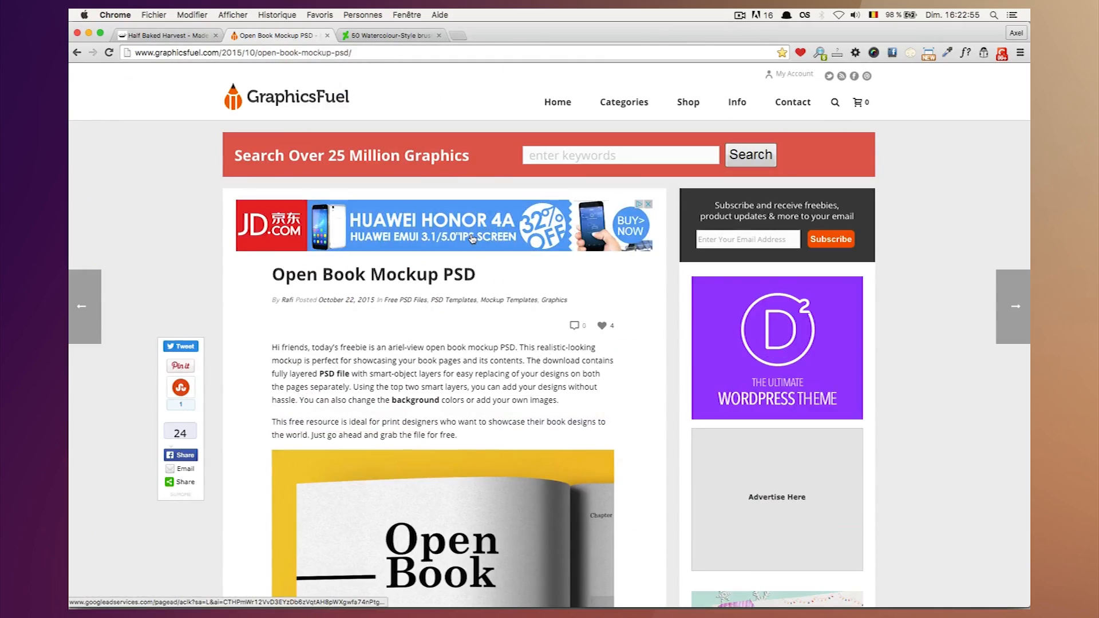
scroll(472, 239, "down", 5)
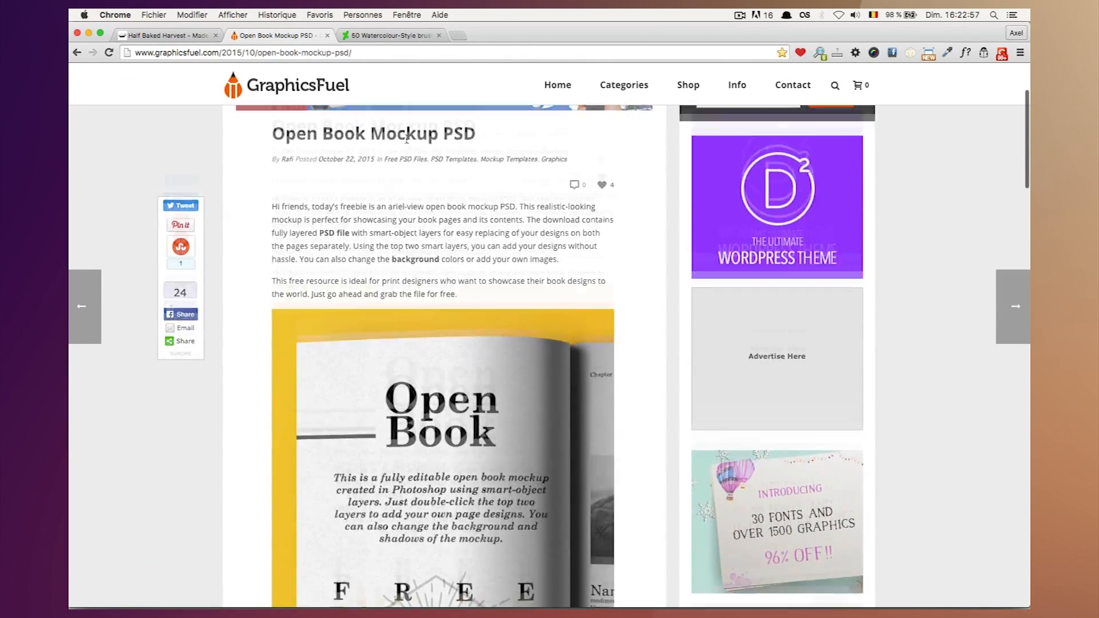
scroll(406, 139, "down", 15)
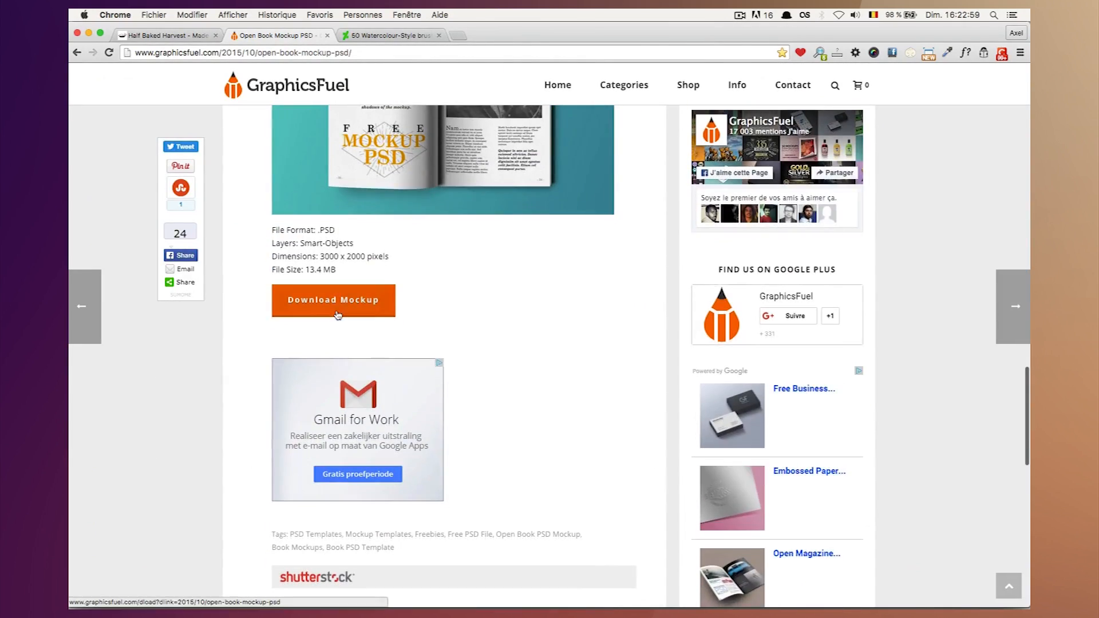
scroll(509, 308, "up", 15)
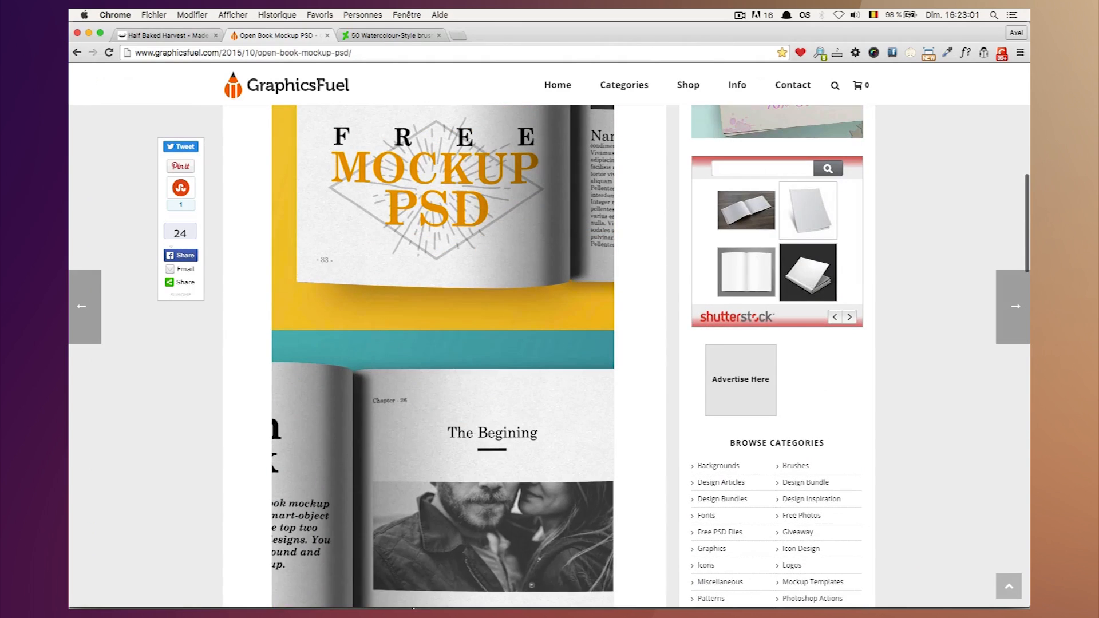
Open open-book-mockup.psd from the TutoCookBook folder in Photoshop.
left_click(207, 592)
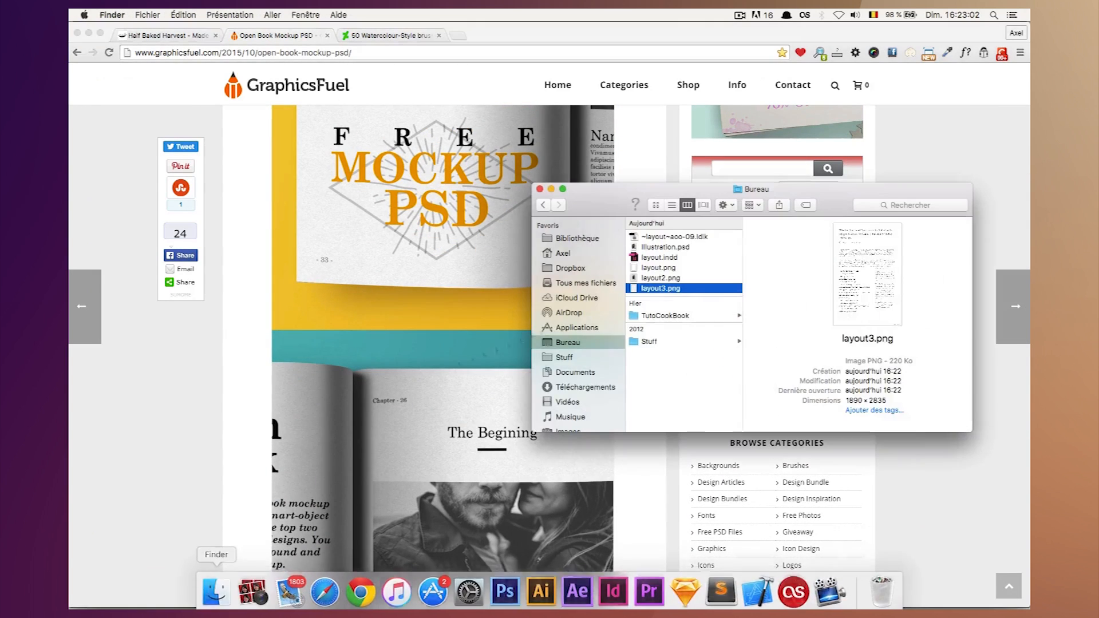
left_click(667, 316)
key("Right")
double_click(784, 341)
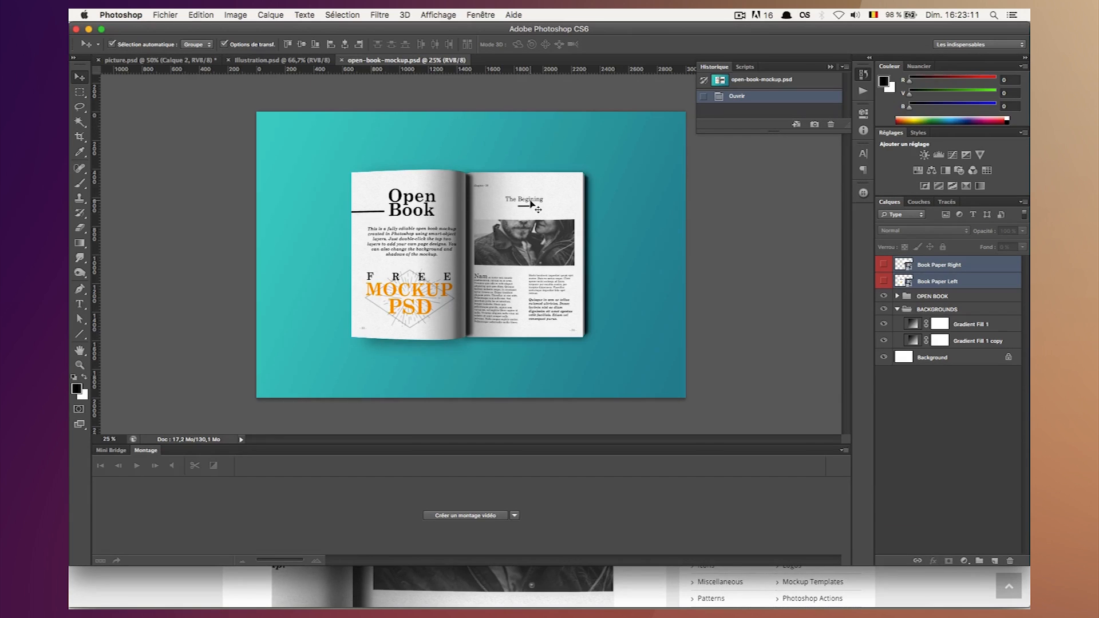
key("super")
Hide the Gradient Fill 1 layer in the BACKGROUNDS group to give the mockup the orange background.
left_click(897, 309)
left_click(936, 309)
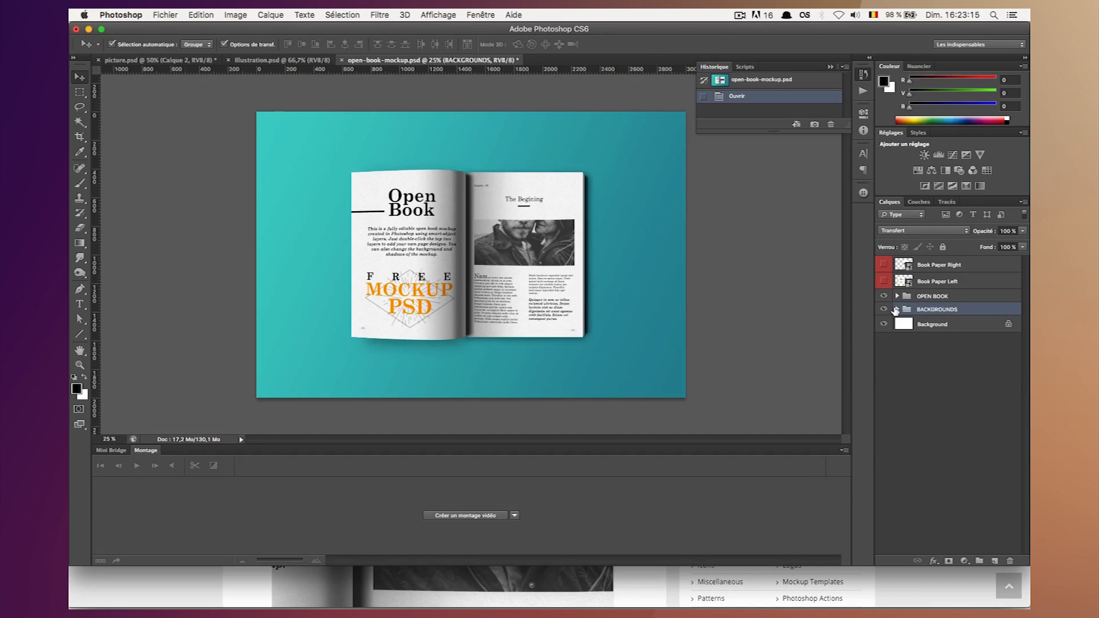
left_click(898, 309)
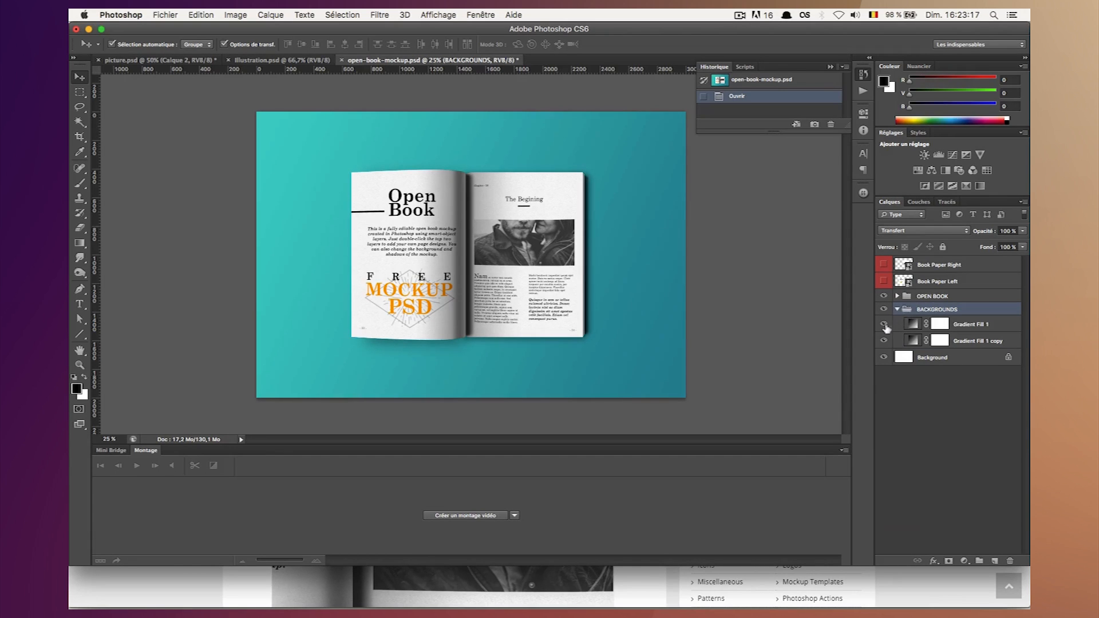
left_click(884, 325)
left_click(915, 439)
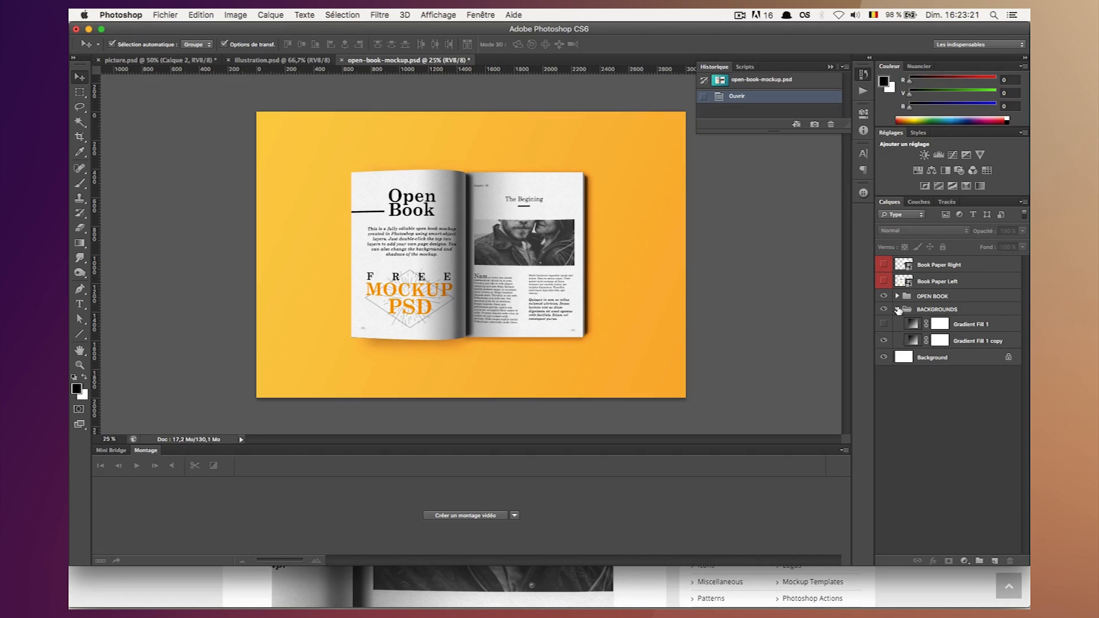
left_click(897, 309)
Inspect the left and right page groups inside OPEN BOOK by toggling their visibility.
left_click(919, 298)
left_click(897, 295)
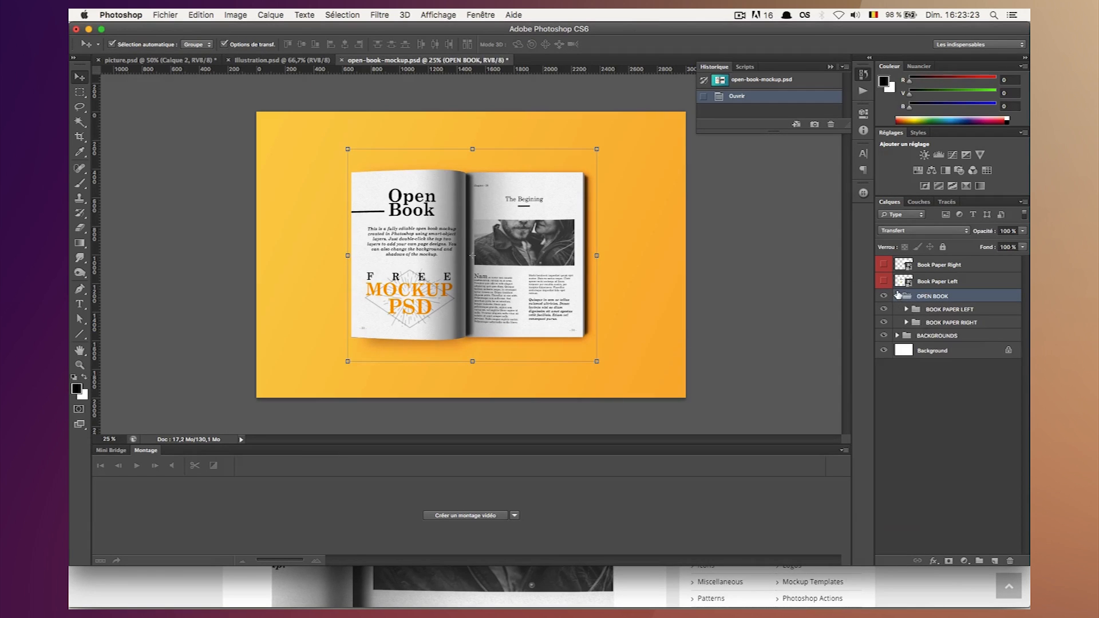
left_click(884, 309)
left_click(885, 323)
left_click(884, 323)
left_click(897, 296)
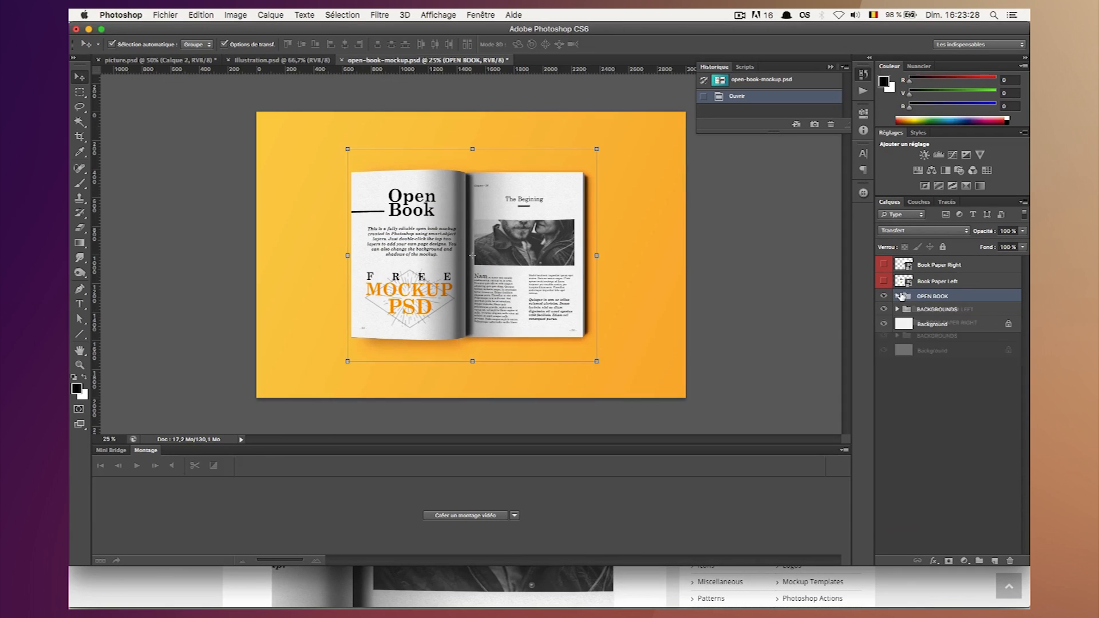
Open the contents of the Book Paper Right smart object, keeping its layers and updating its text layers.
left_click(928, 285)
left_click(928, 270)
left_click(925, 282)
left_click(928, 455)
left_click(927, 270)
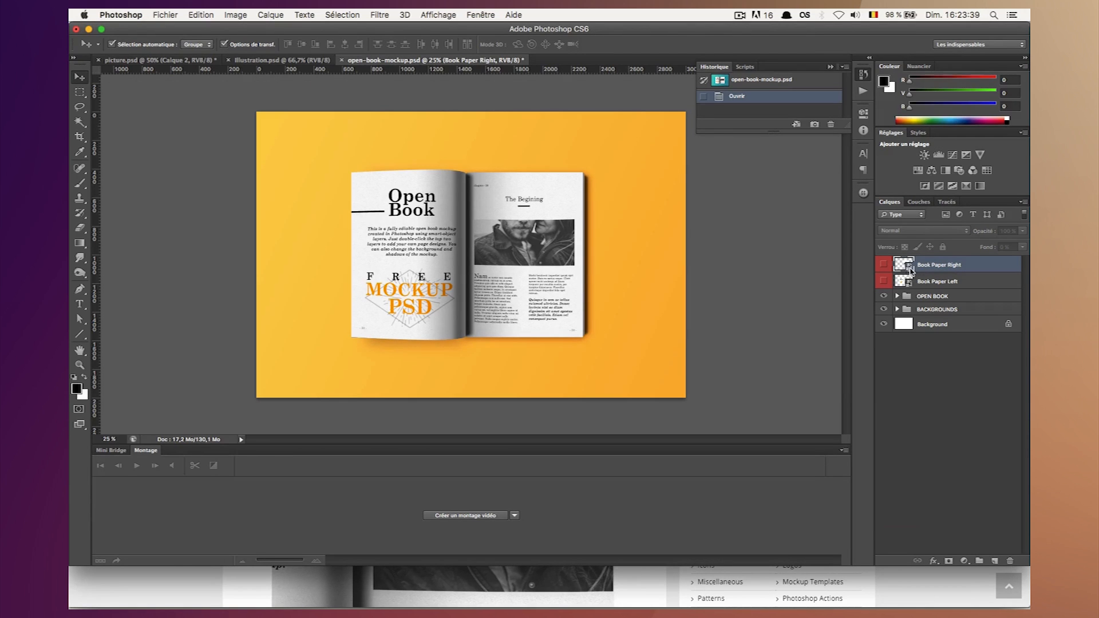
double_click(910, 268)
left_click(644, 279)
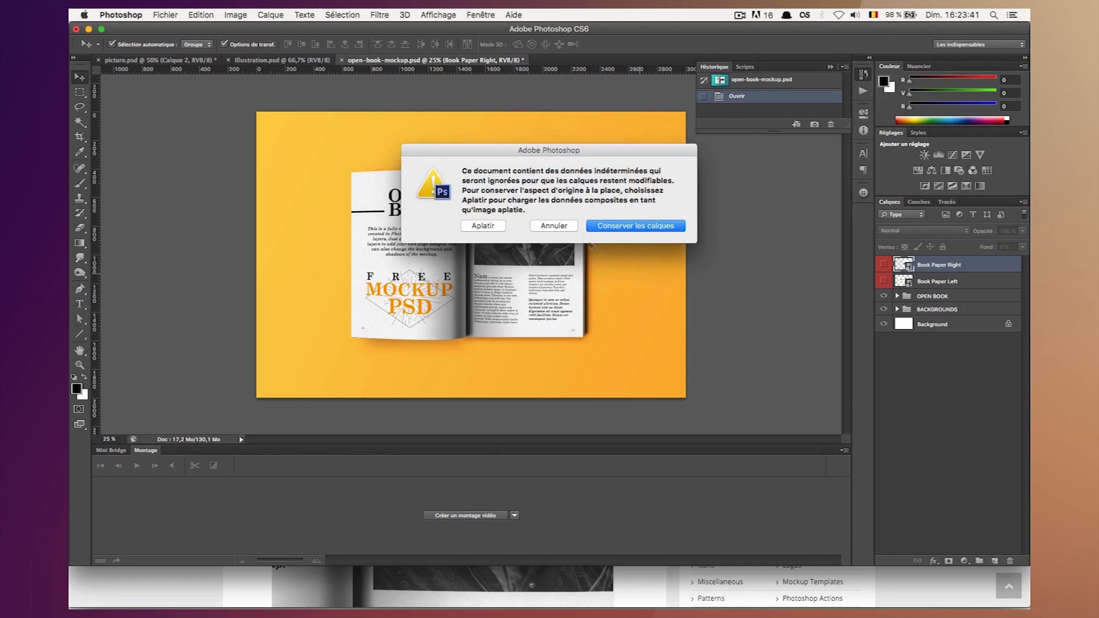
left_click(623, 227)
left_click(884, 380)
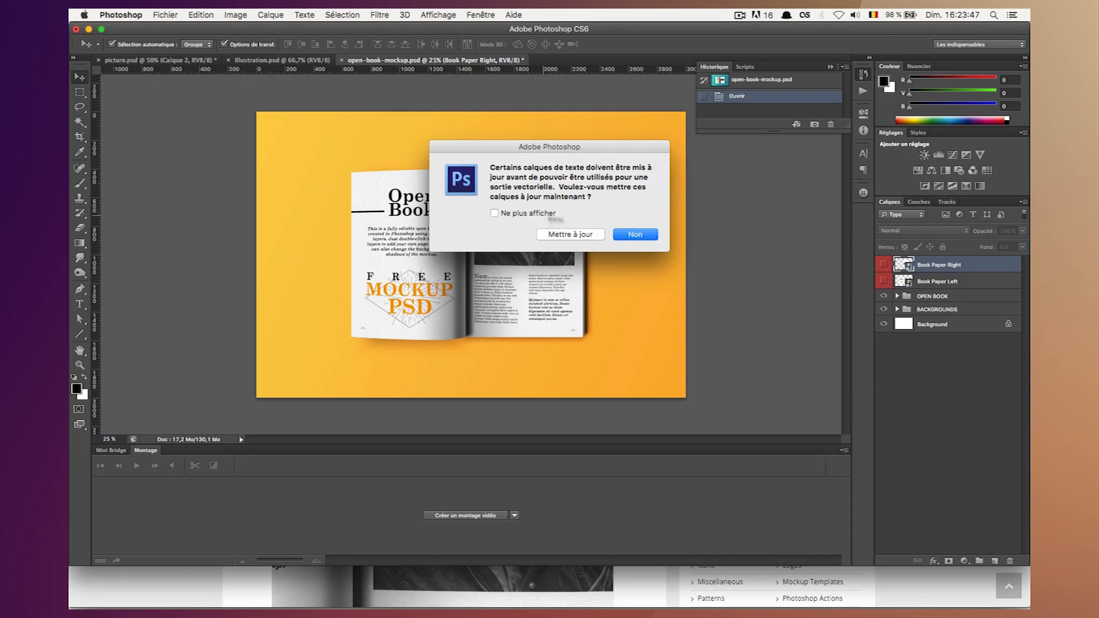
left_click(571, 234)
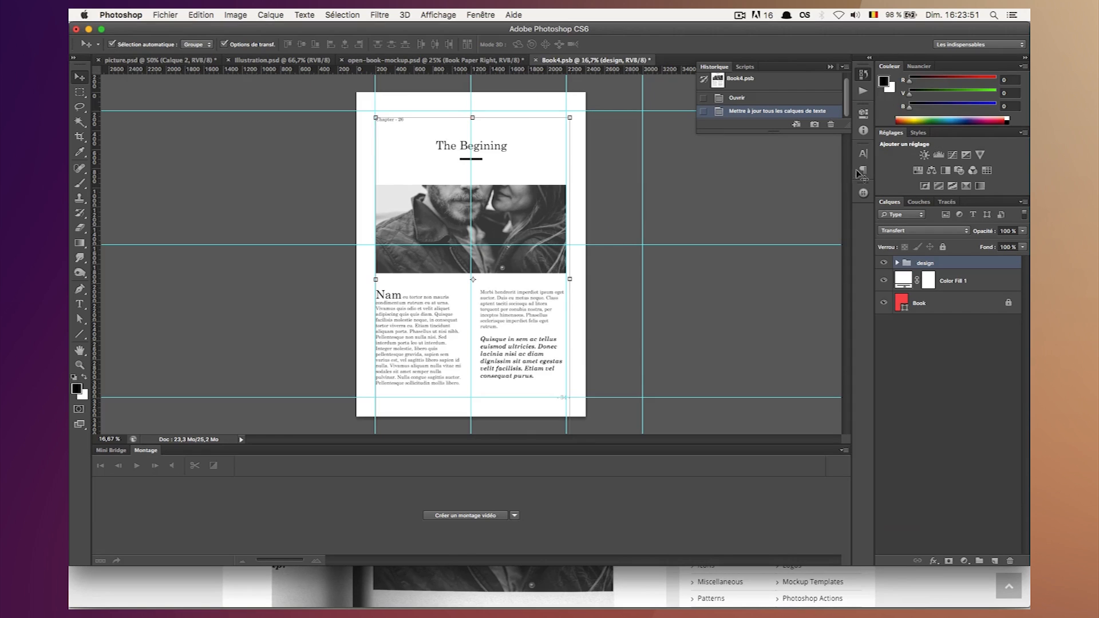
Place layout3.png from Bureau into the smart object and scale it to the margin guides, about 444% wide and 443% high.
left_click(218, 584)
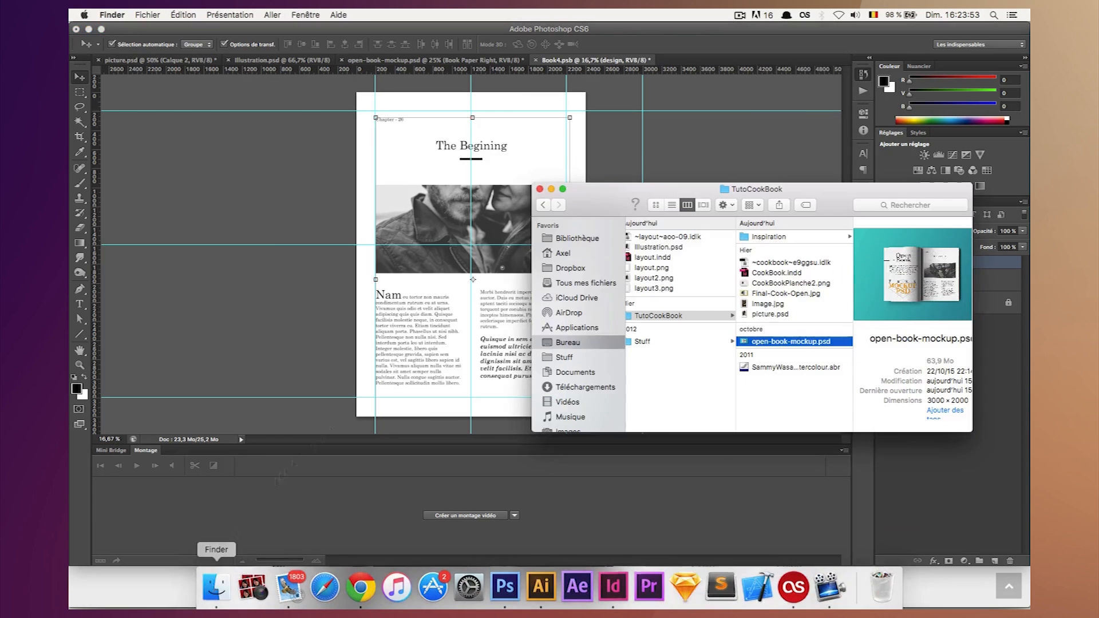
left_click(658, 288)
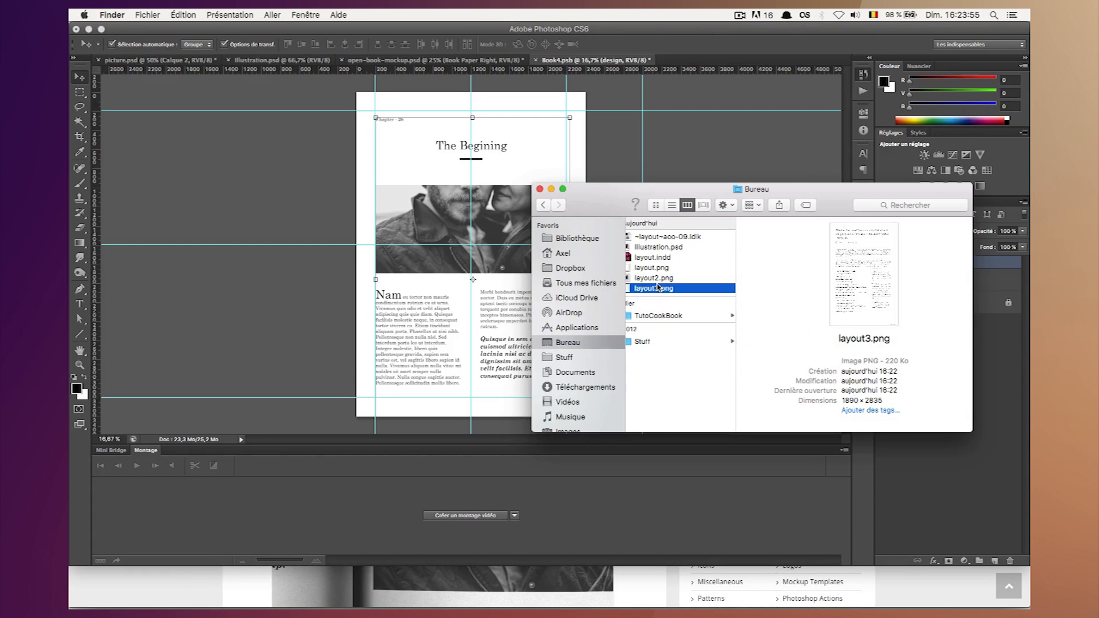
left_click_drag(458, 208, 356, 127)
left_click_drag(492, 287, 578, 390)
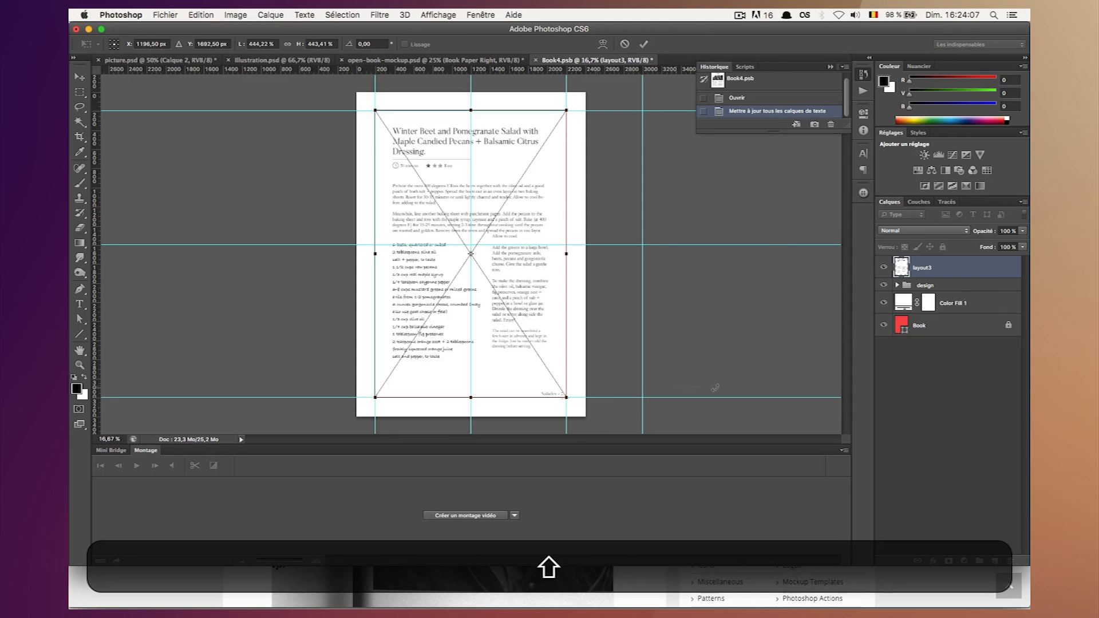
key("Return")
Save and close the smart object document so the mockup's right page is updated.
left_click(948, 446)
left_click(935, 268)
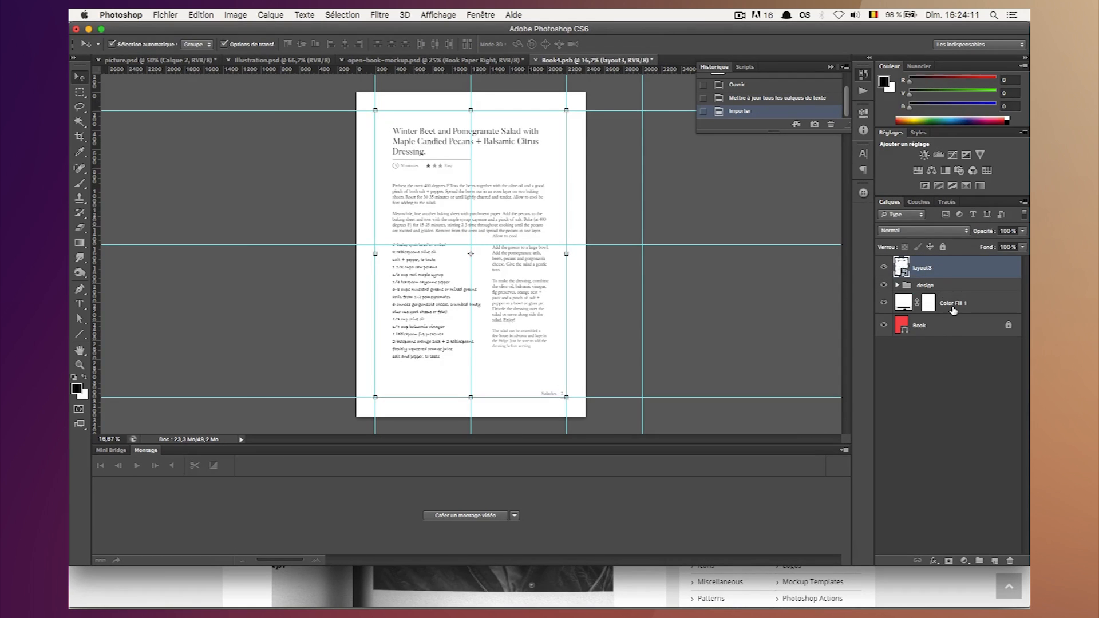
key("super+s")
left_click(536, 60)
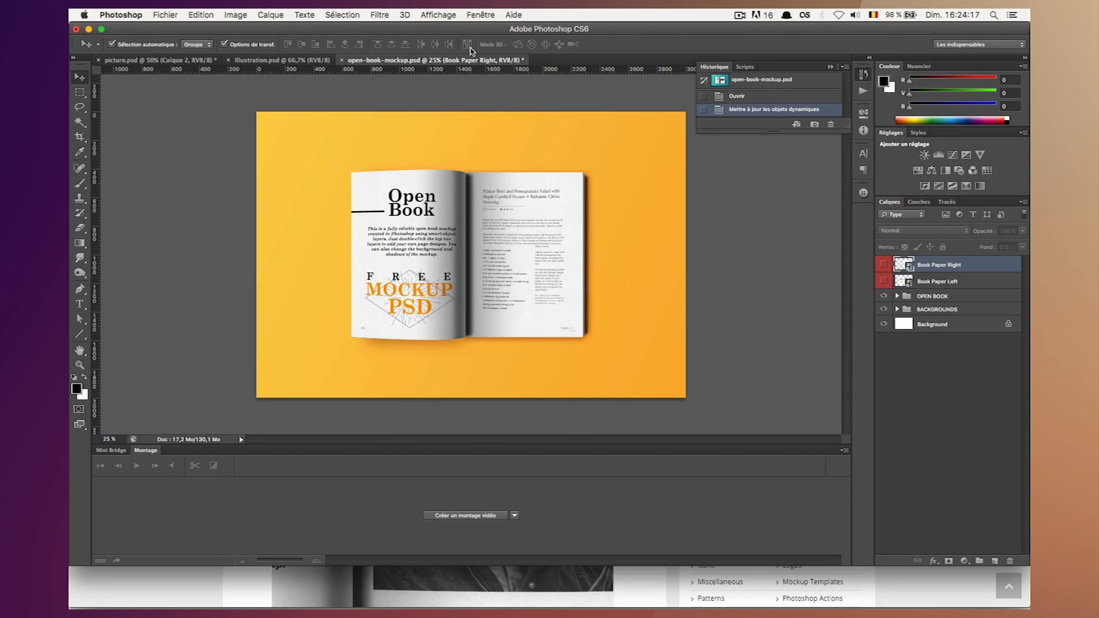
Check the recipe page in the mockup up close and reopen the Book Paper Right smart object.
key("super+equal")
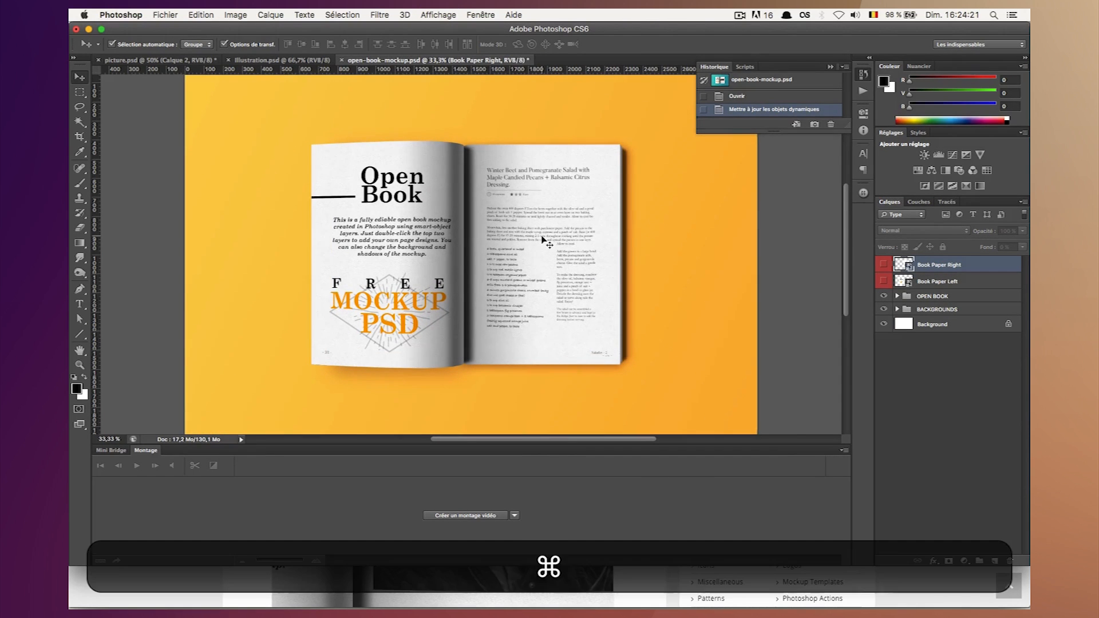
key("super+equal")
key("super+equal")
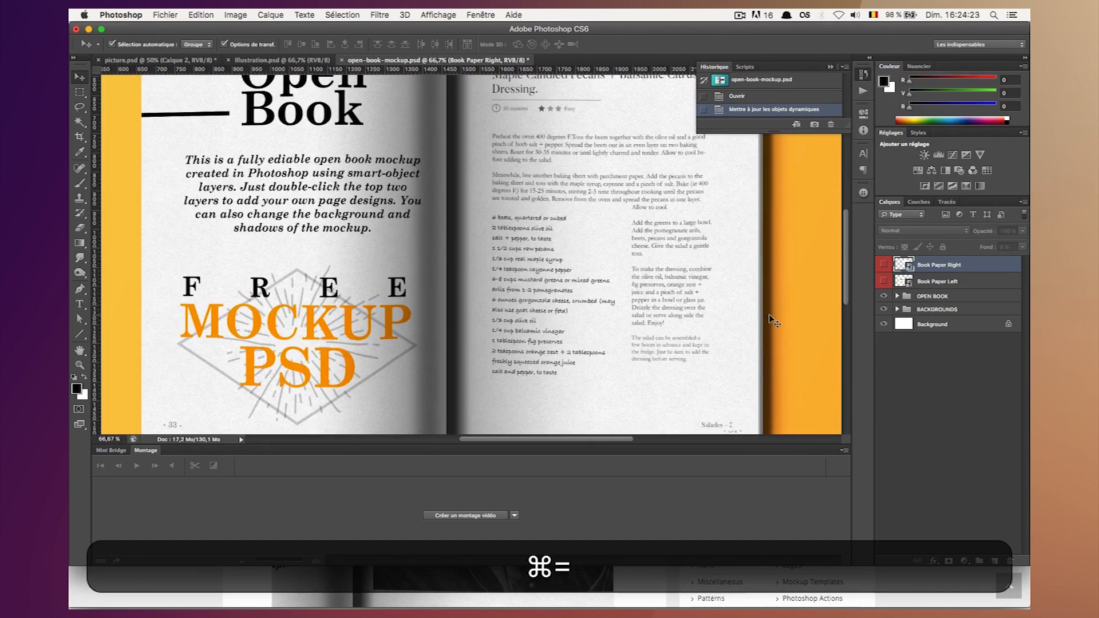
double_click(909, 264)
left_click(646, 278)
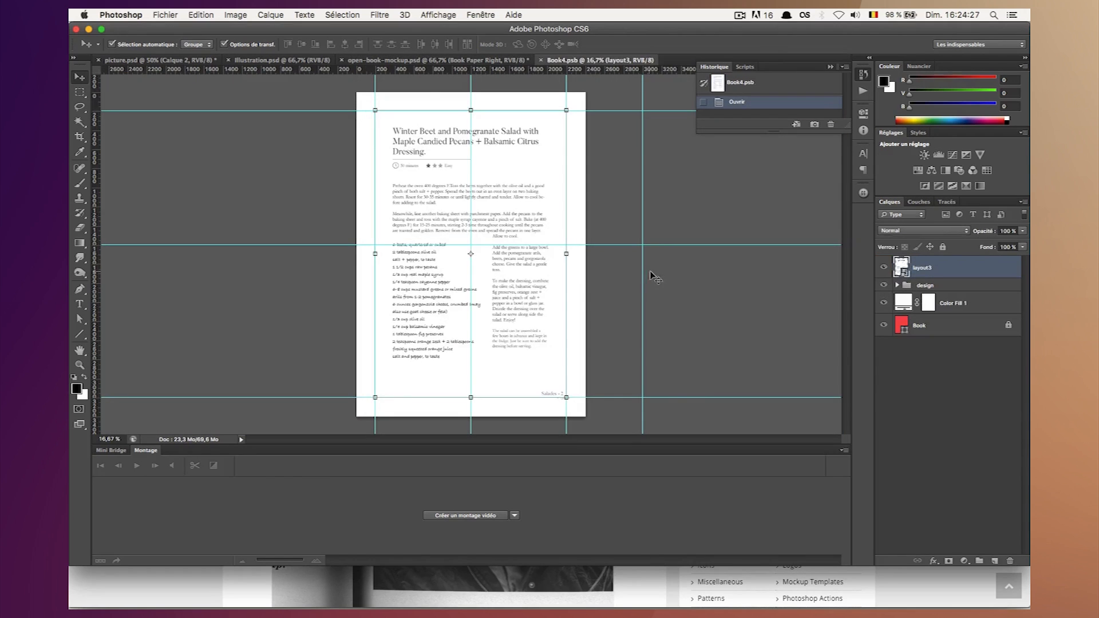
Delete the design group from the right page's smart object document, and save and close it.
key("super+equal")
scroll(647, 273, "down", 5)
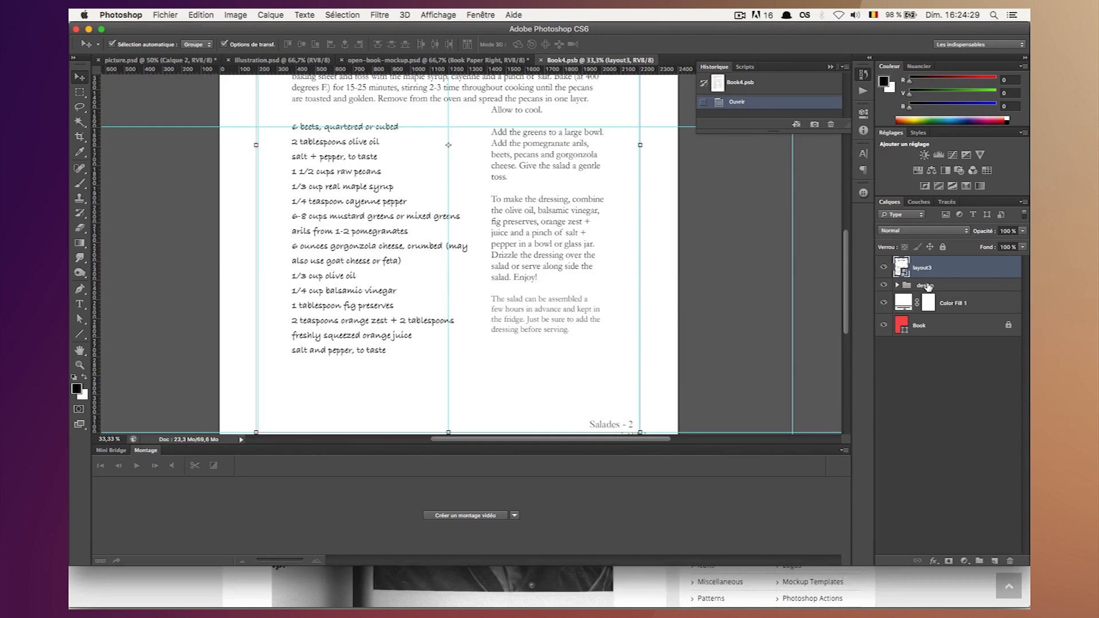
left_click(925, 285)
key("BackSpace")
scroll(710, 252, "down", 2)
key("super+s")
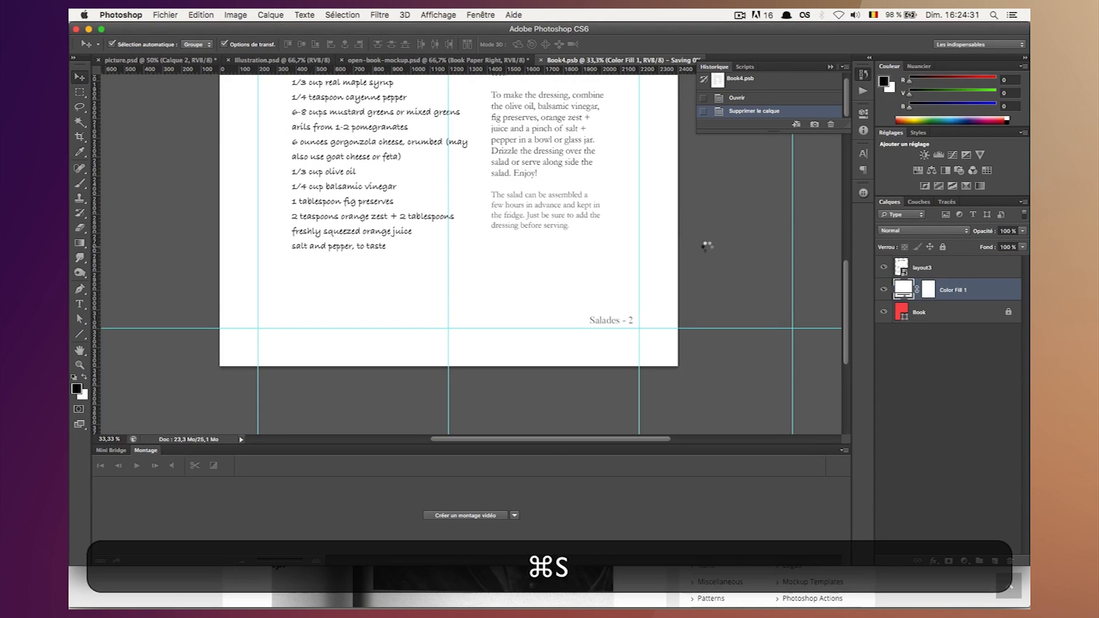
left_click(541, 60)
Open the contents of the Book Paper Left smart object, keeping its layers and updating its text layers.
key("super+minus")
key("super+minus")
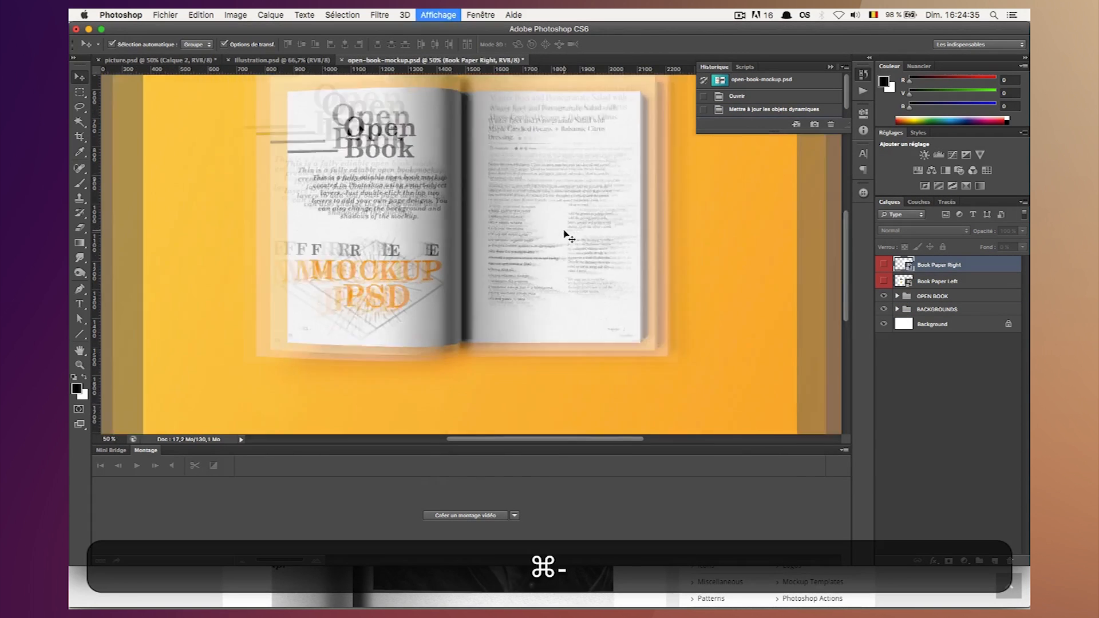
double_click(905, 282)
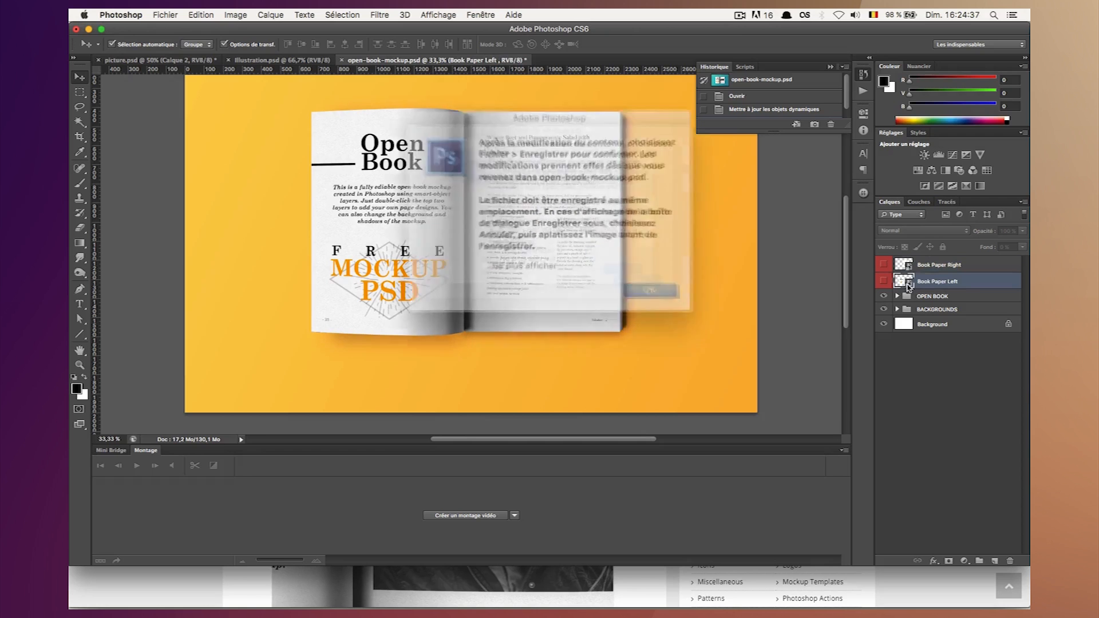
key("Return")
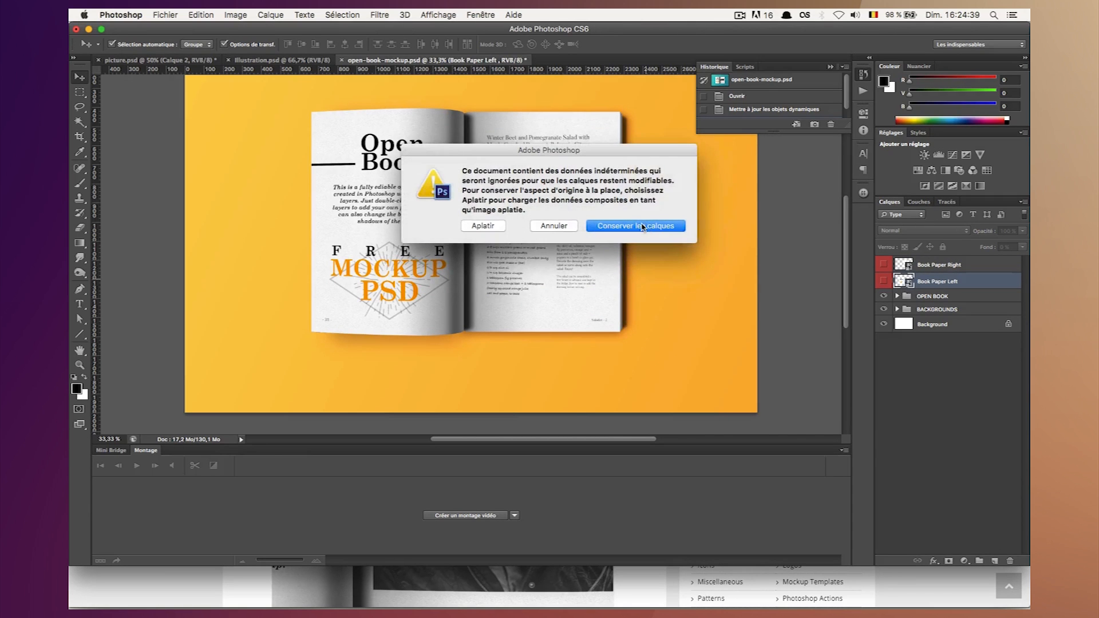
left_click(642, 227)
left_click(885, 381)
left_click(570, 238)
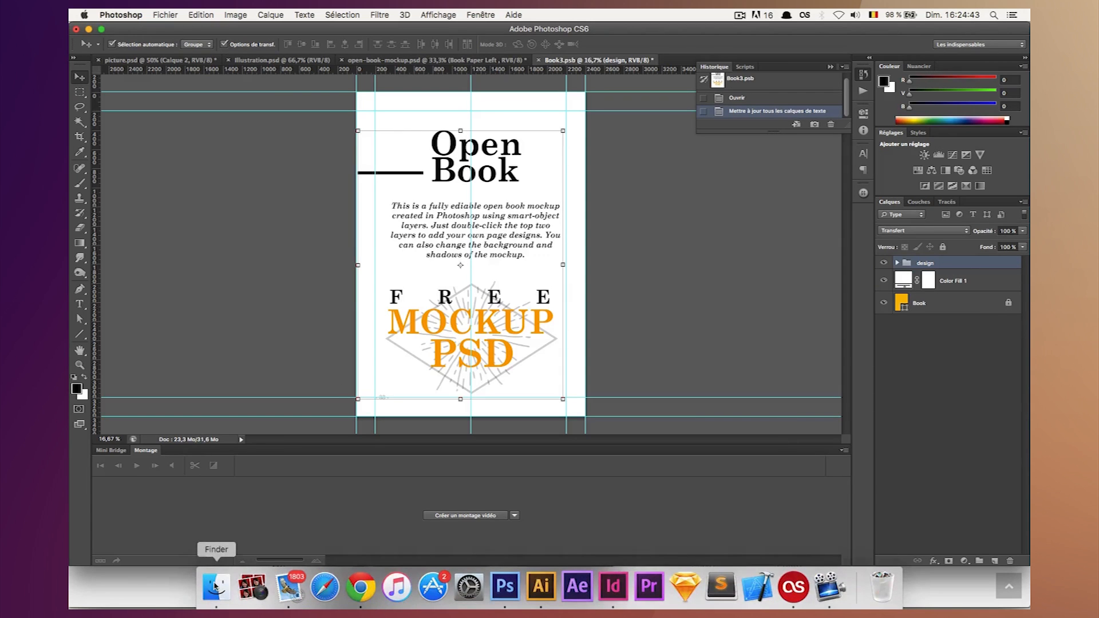
Place layout2.png from Bureau into the smart object and scale it to the margin guides, about 443% wide and 442% high.
left_click(223, 596)
left_click(653, 279)
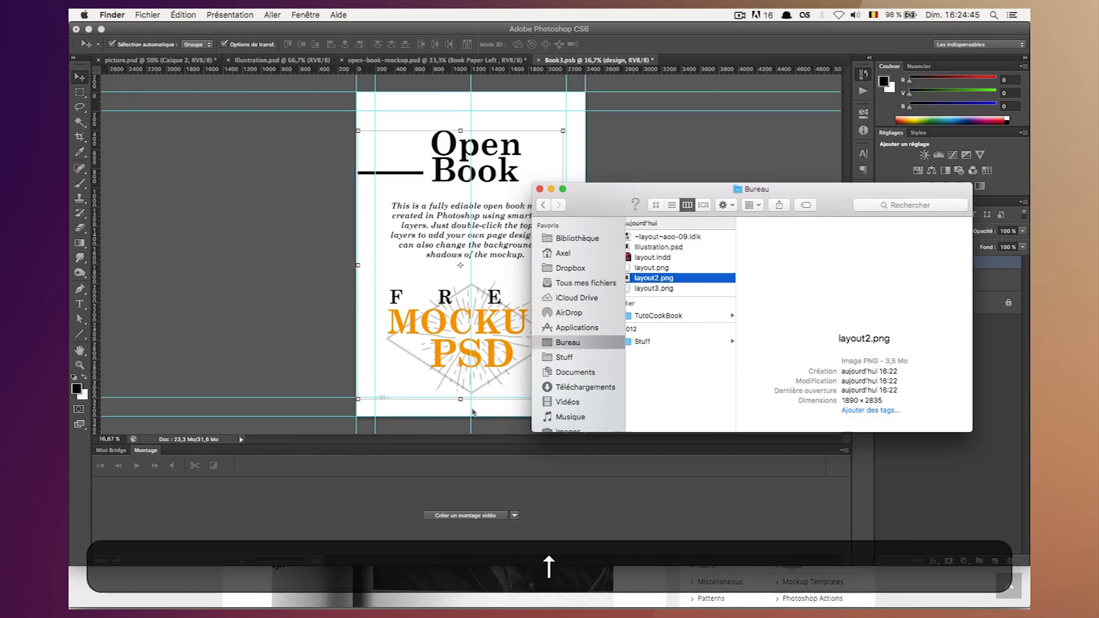
left_click(437, 196)
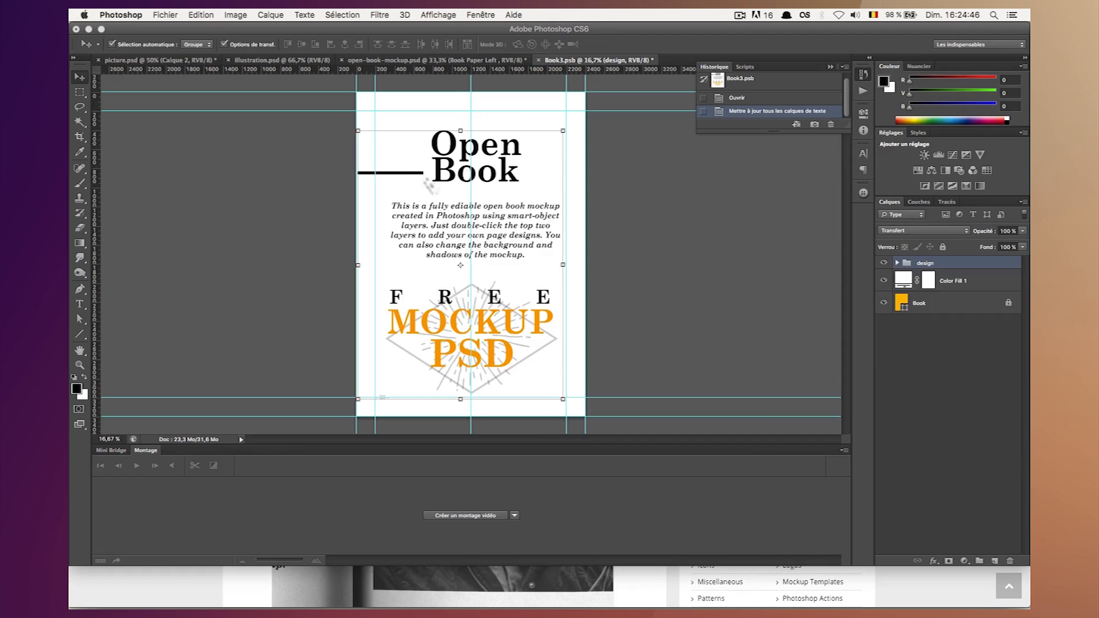
left_click_drag(428, 184, 426, 175)
left_click_drag(450, 223, 349, 121)
left_click_drag(492, 287, 583, 391)
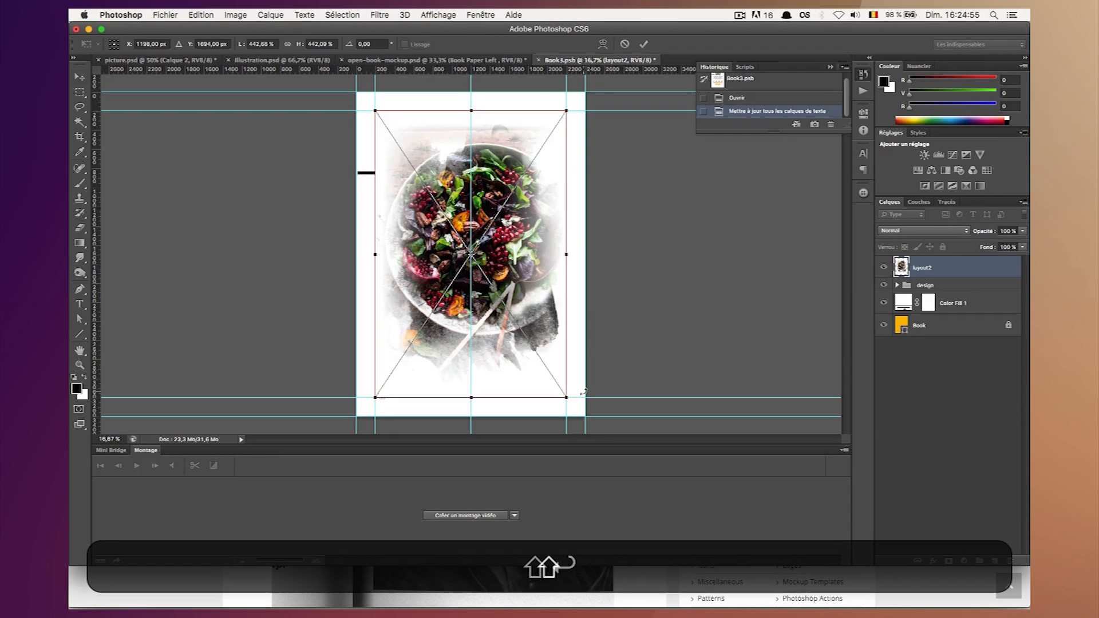
key("Return")
Delete the design group beneath the layout2 layer, and save and close the left page's smart object document.
left_click(944, 284)
key("BackSpace")
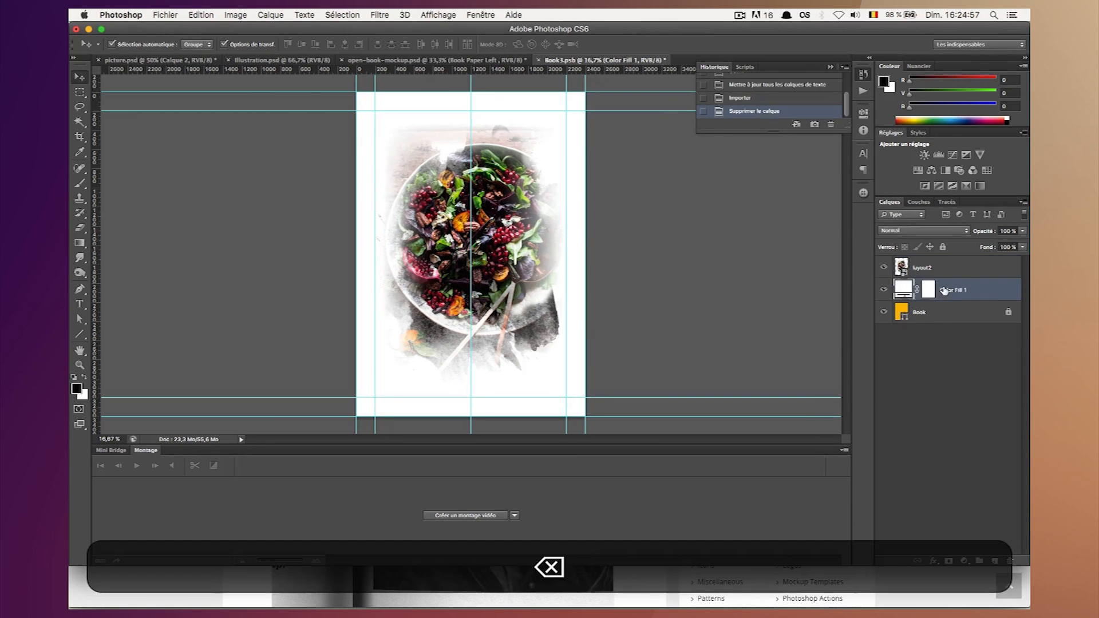
left_click(965, 361)
key("super+s")
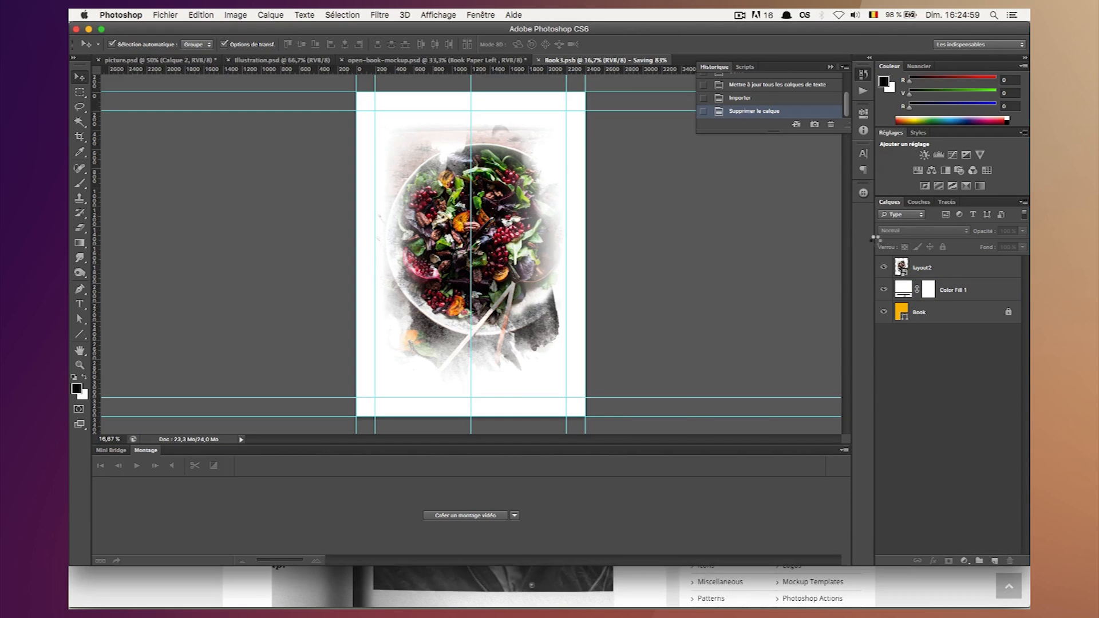
left_click(538, 60)
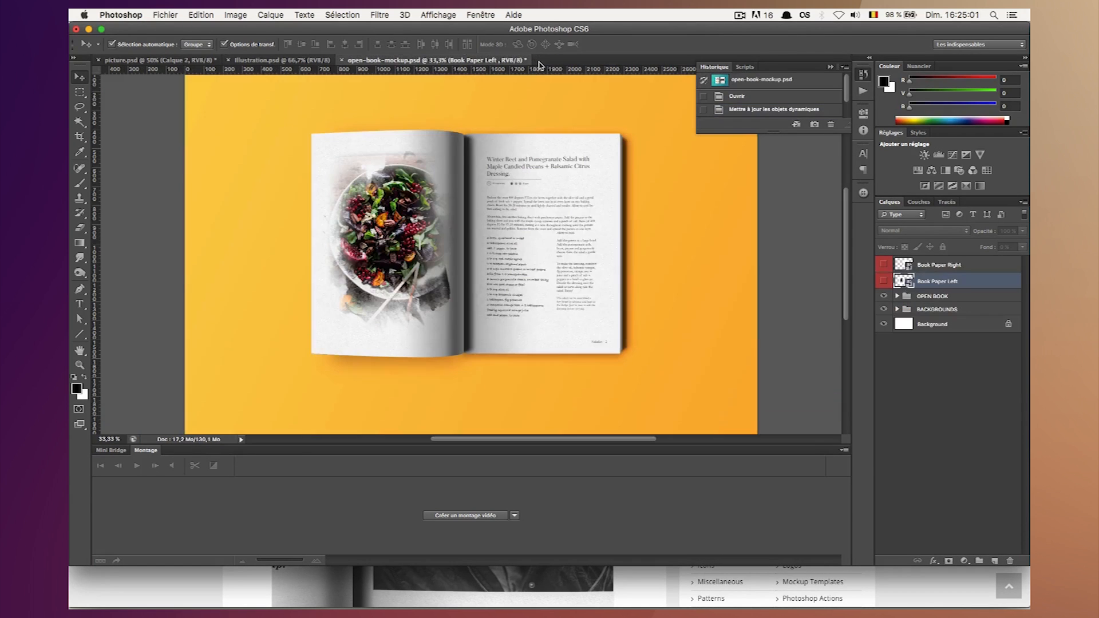
Save a JPEG copy of the mockup as MockupCookBook.jpg in the TutoCookBook folder, at maximum quality 12 with the standard baseline format.
key("super+equal")
key("super+equal")
key("super+minus")
key("super+minus")
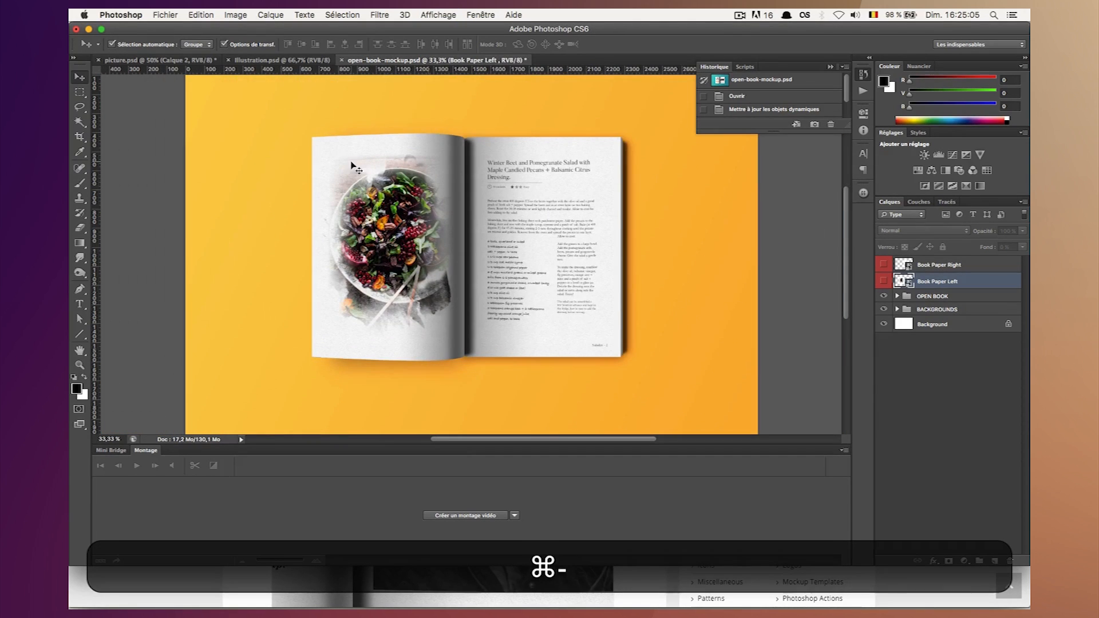
left_click(165, 14)
left_click(233, 149)
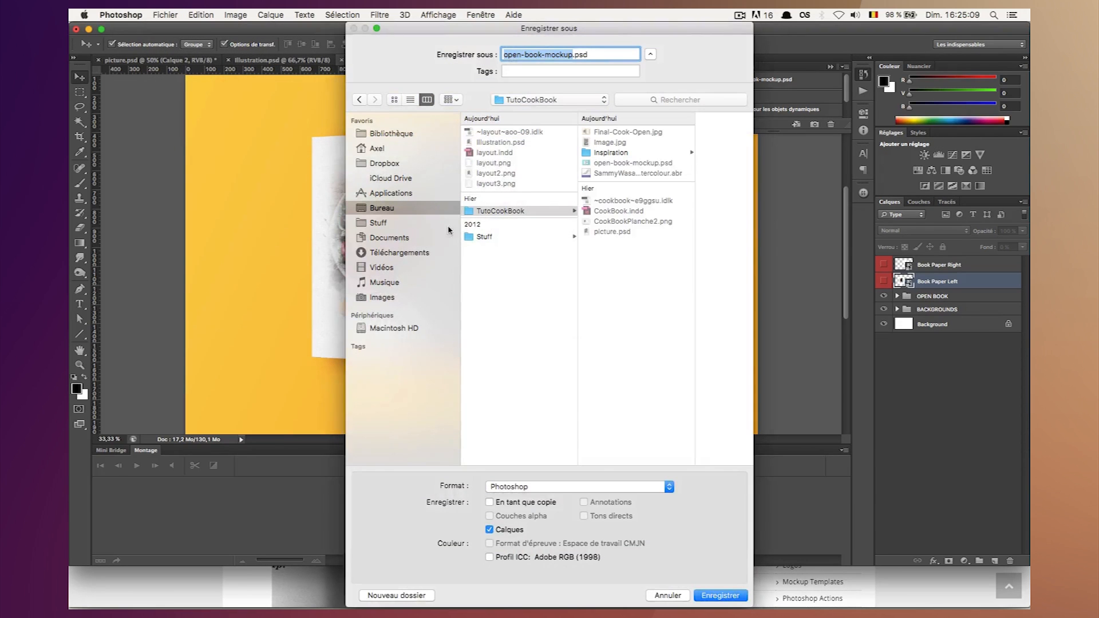
left_click(581, 486)
left_click(609, 563)
key("BackSpace")
type("Mockup")
type("CookBook.jpg")
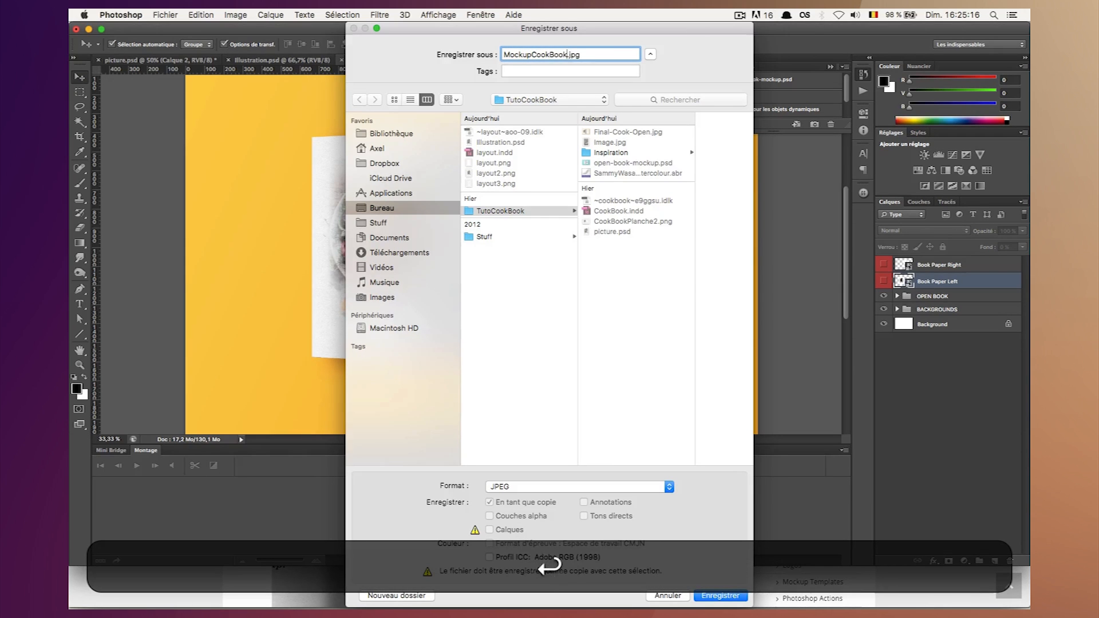
key("Return")
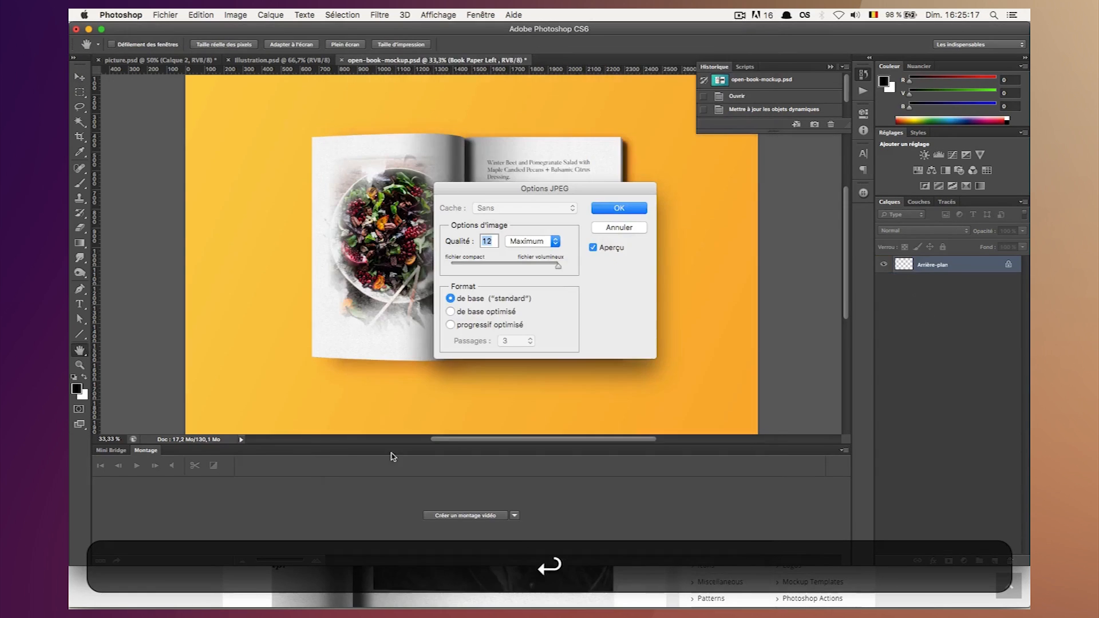
left_click(620, 209)
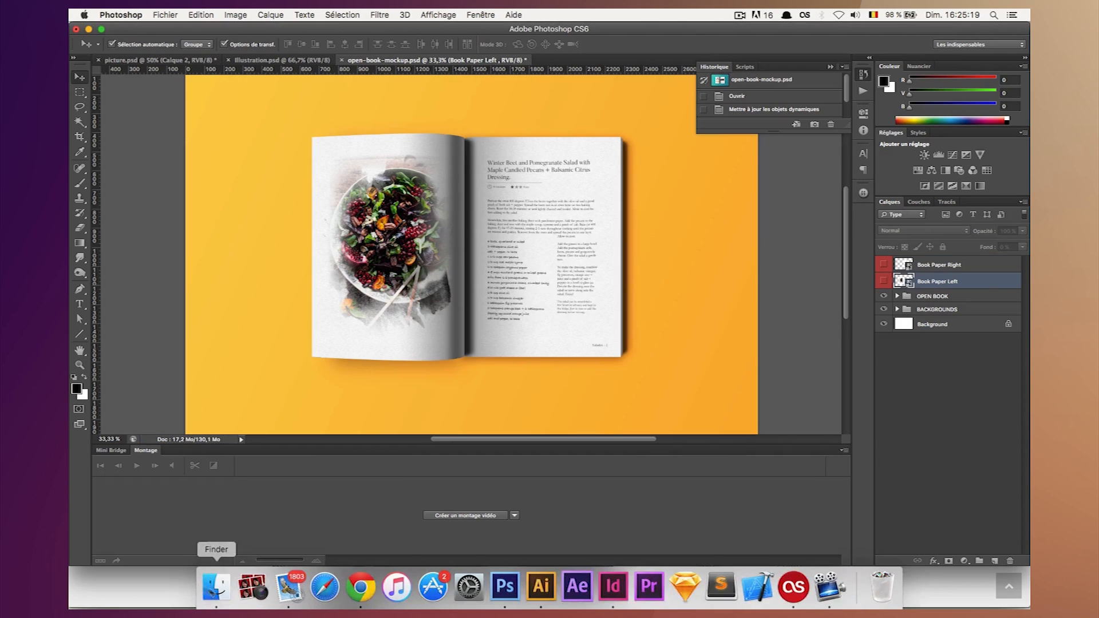
Switch to Finder and preview MockupCookBook.jpg from the TutoCookBook folder.
left_click(216, 585)
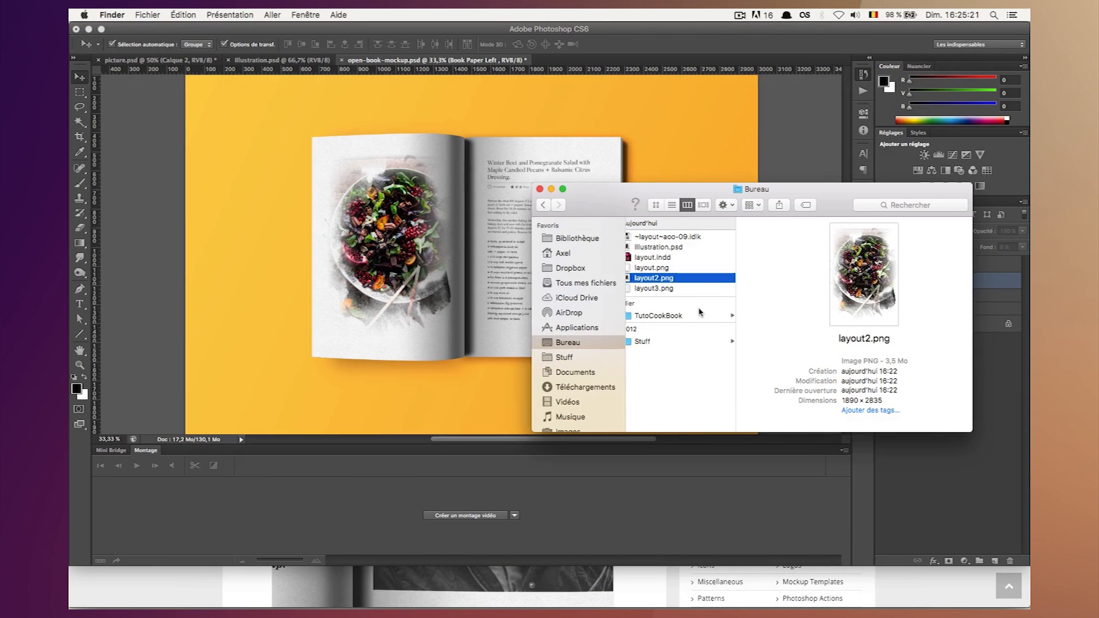
left_click(675, 319)
key("Right")
key("Down")
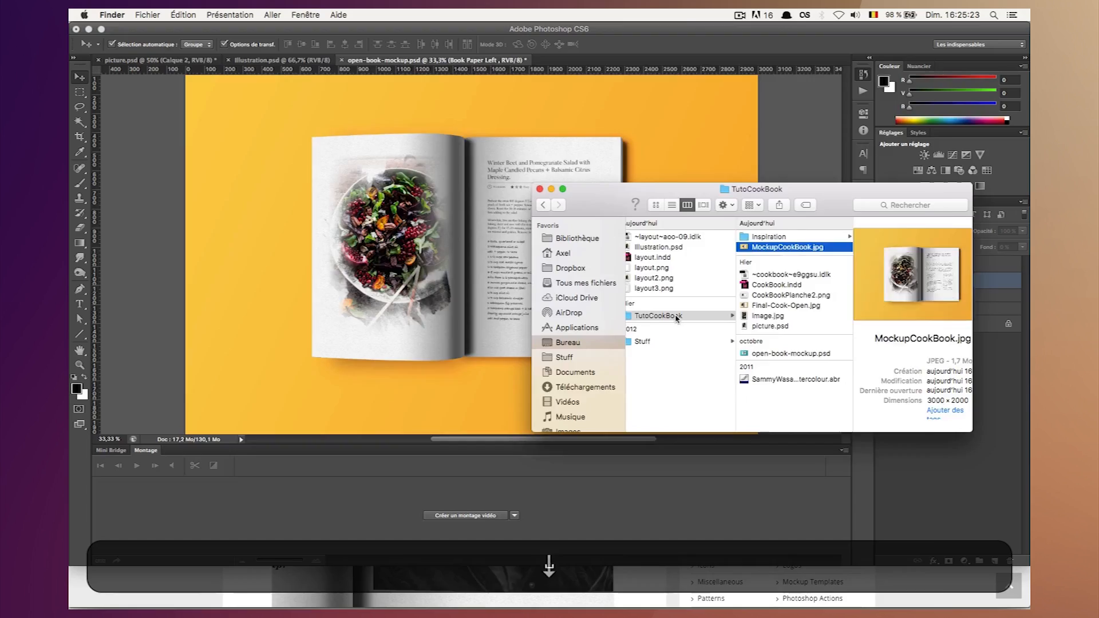
key("space")
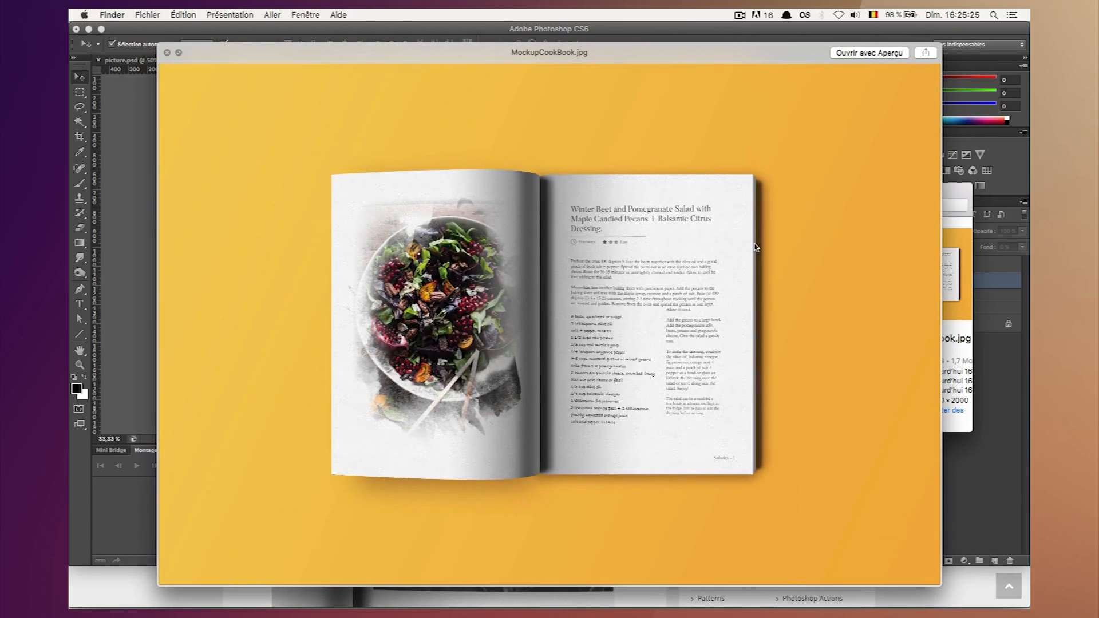
Examine the recipe text and the salad picture in the exported mockup image up close.
scroll(755, 247, "up", 5)
scroll(755, 247, "down", 4)
scroll(678, 298, "up", 3)
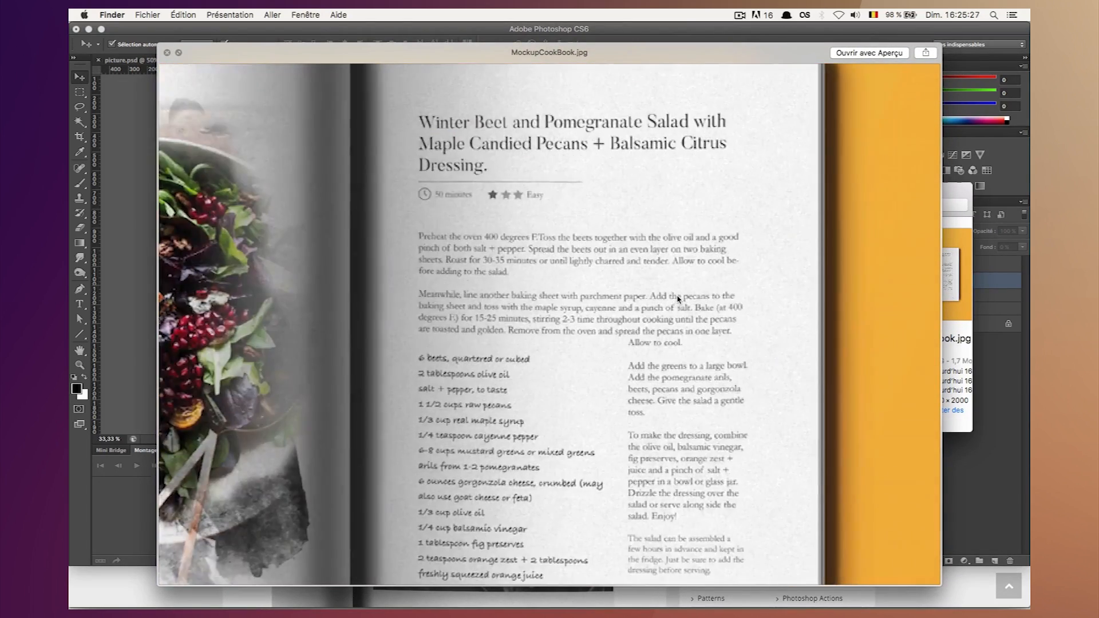
scroll(678, 298, "up", 2)
scroll(671, 259, "down", 3)
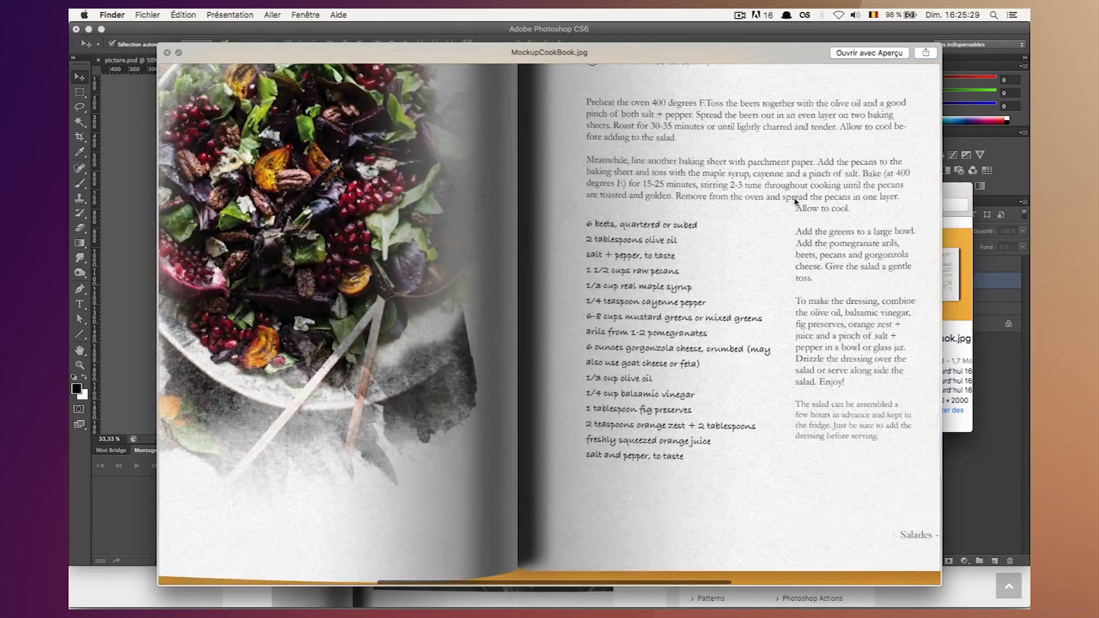
scroll(805, 225, "down", 3)
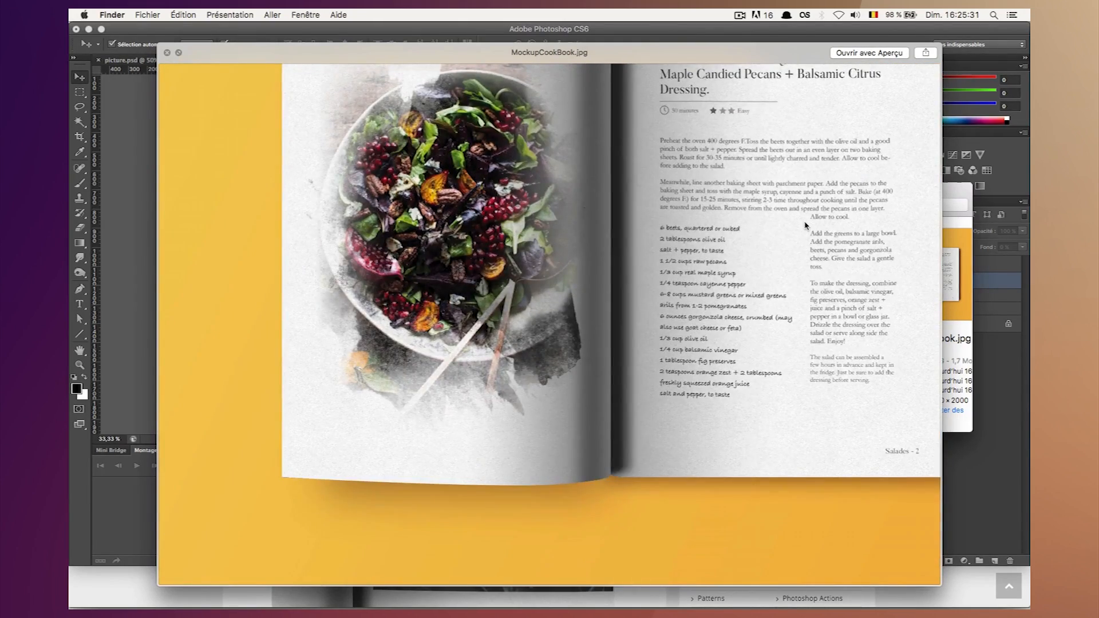
scroll(805, 225, "down", 2)
scroll(788, 226, "down", 1)
scroll(754, 246, "down", 3)
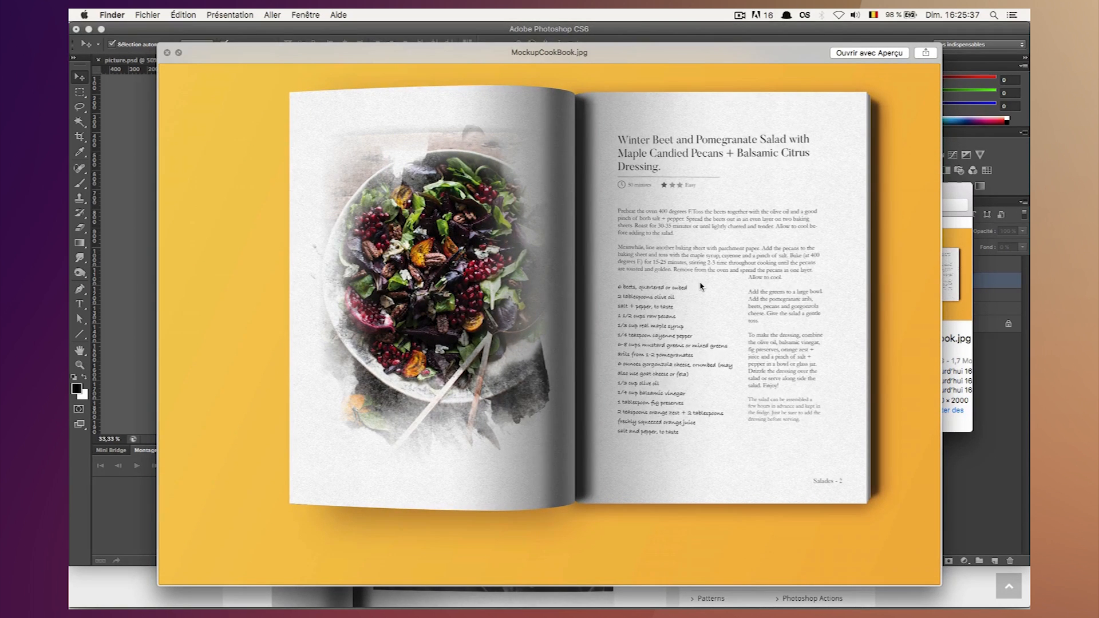
Reopen the MockupCookBook.jpg preview to examine the whole spread once more, and return to Photoshop.
key("space")
key("space")
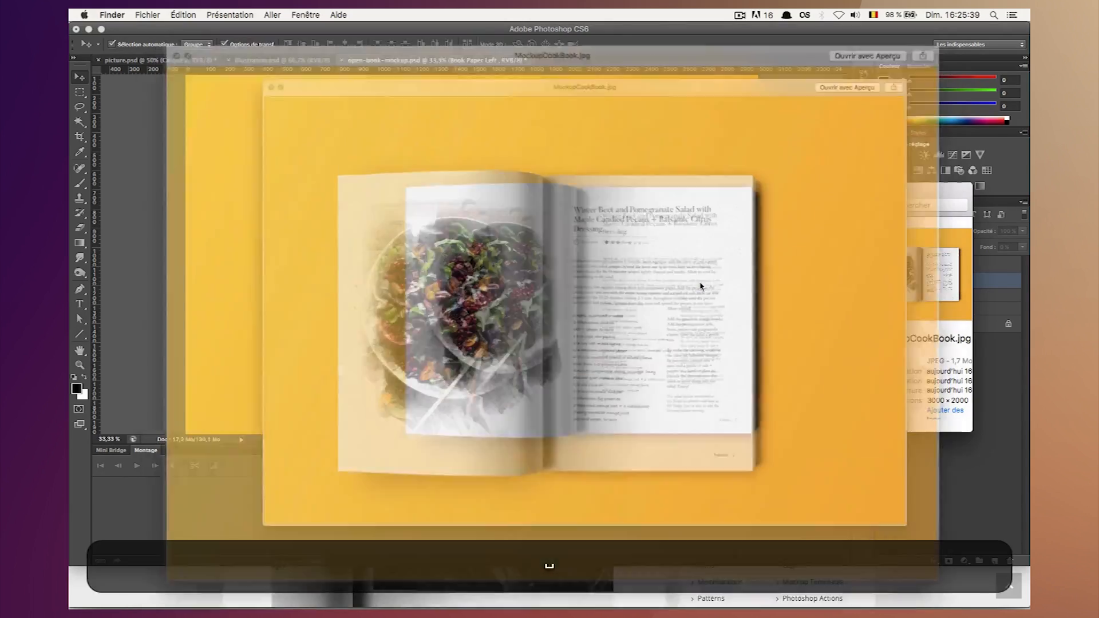
scroll(699, 284, "up", 5)
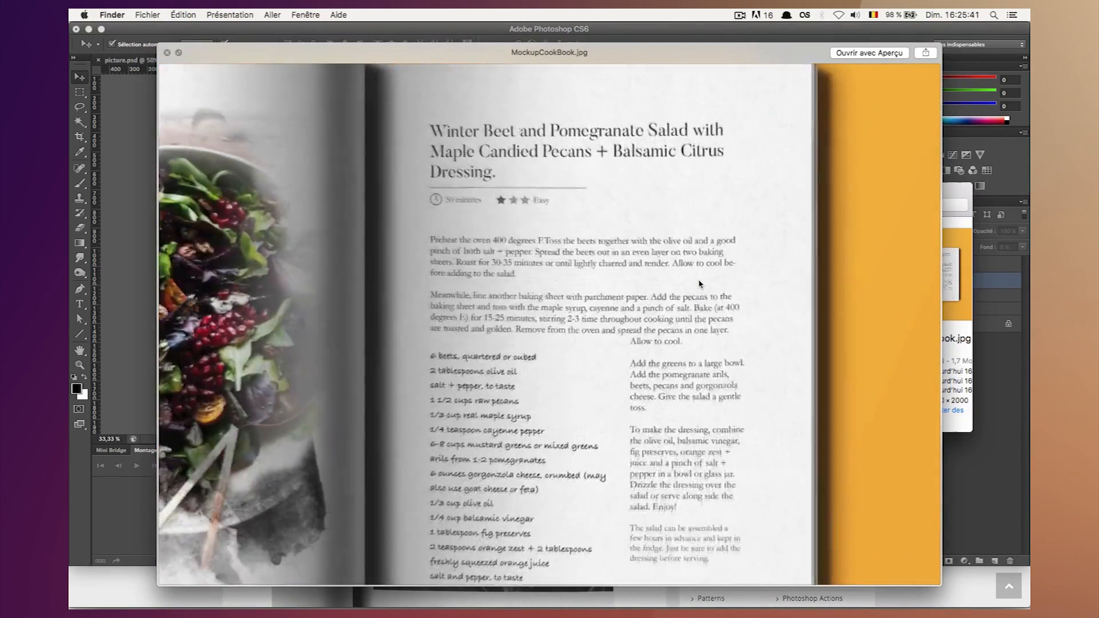
scroll(697, 286, "down", 3)
scroll(629, 294, "left", 3)
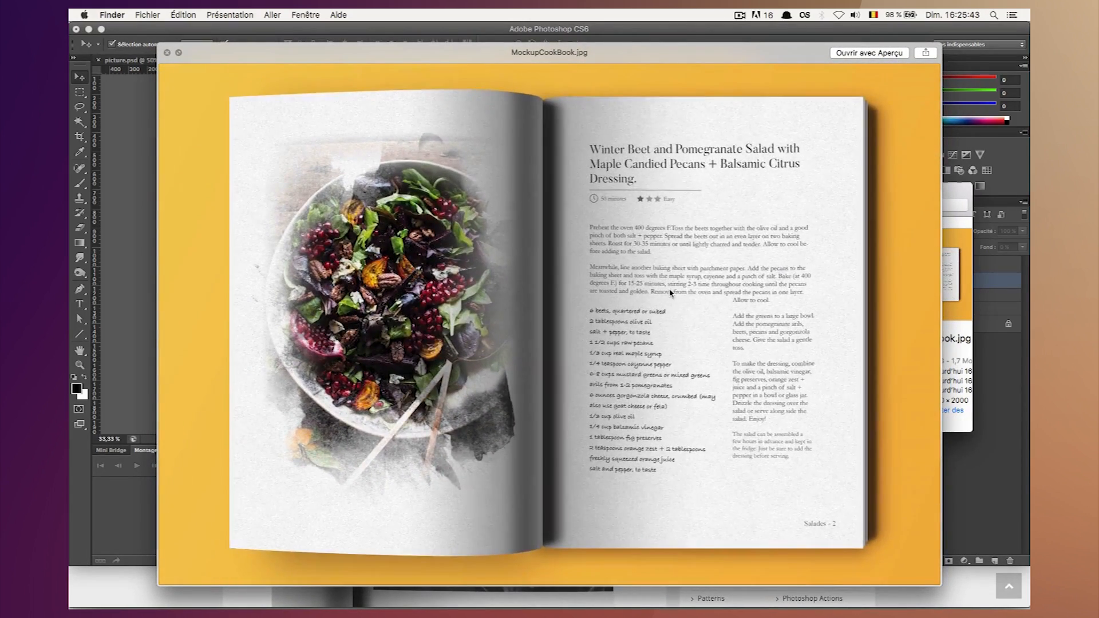
scroll(670, 293, "down", 3)
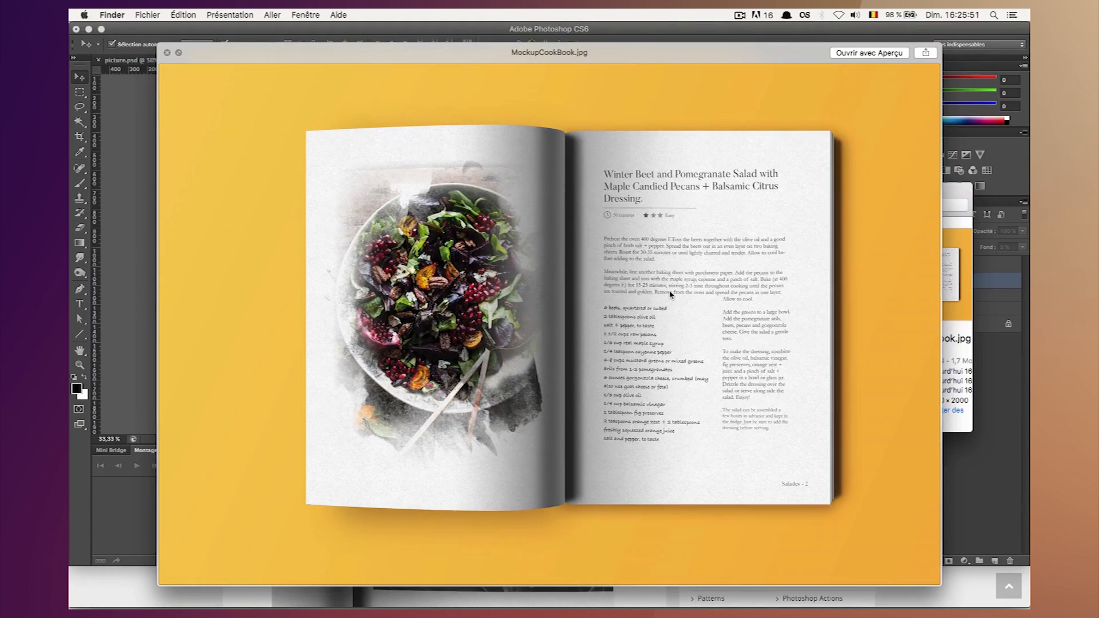
key("space")
left_click(774, 143)
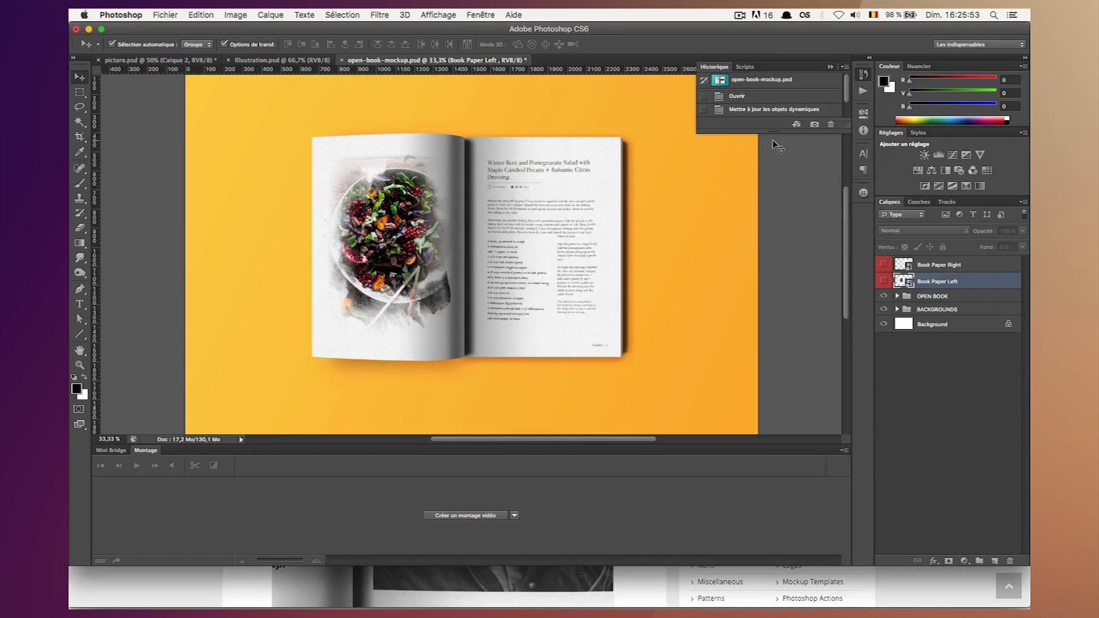